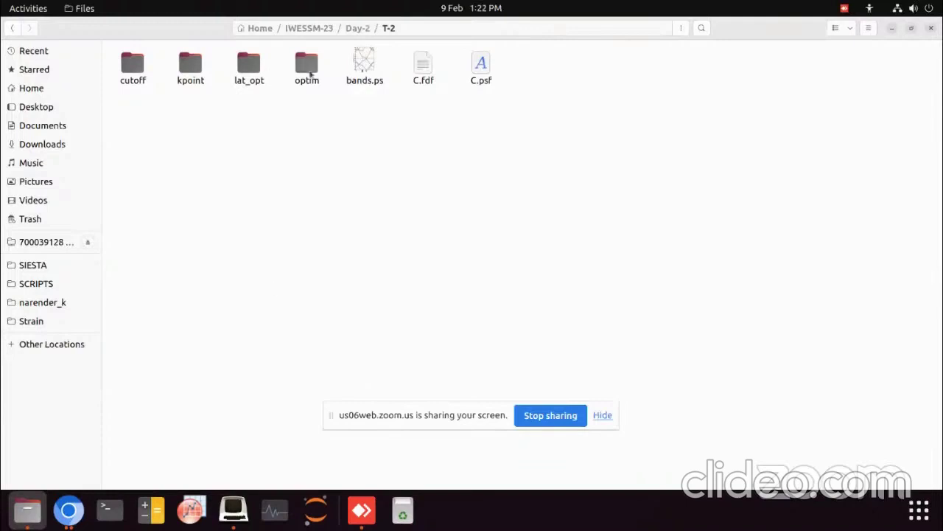
Step: Open a terminal in the Day-2/T-2 folder
click(358, 28)
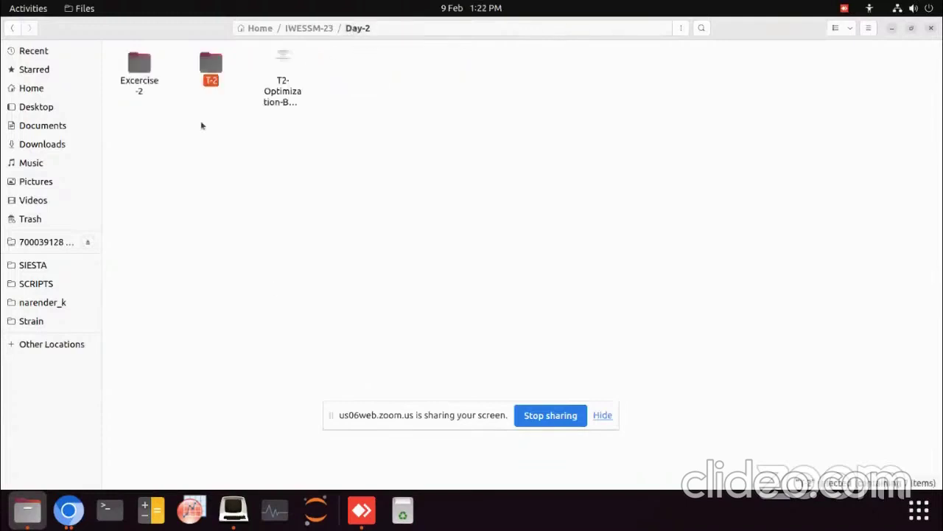
double_click(213, 68)
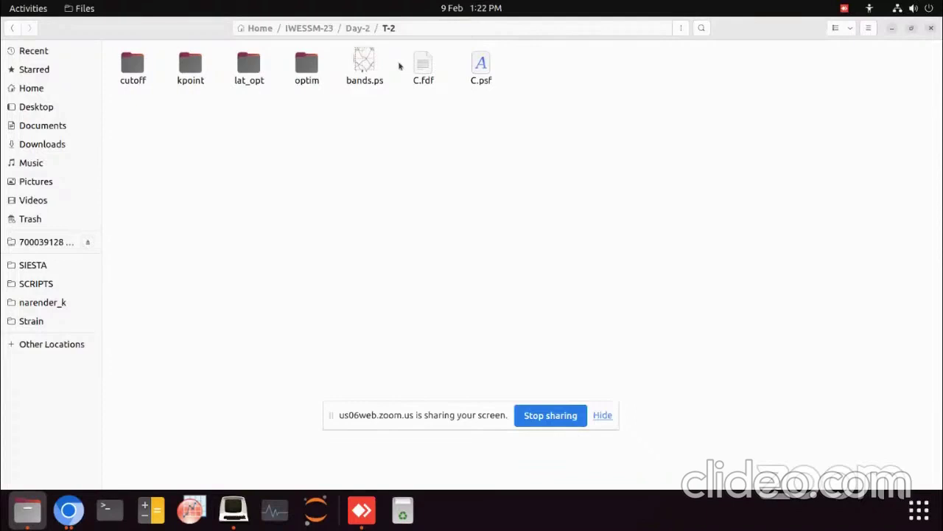
right_click(286, 176)
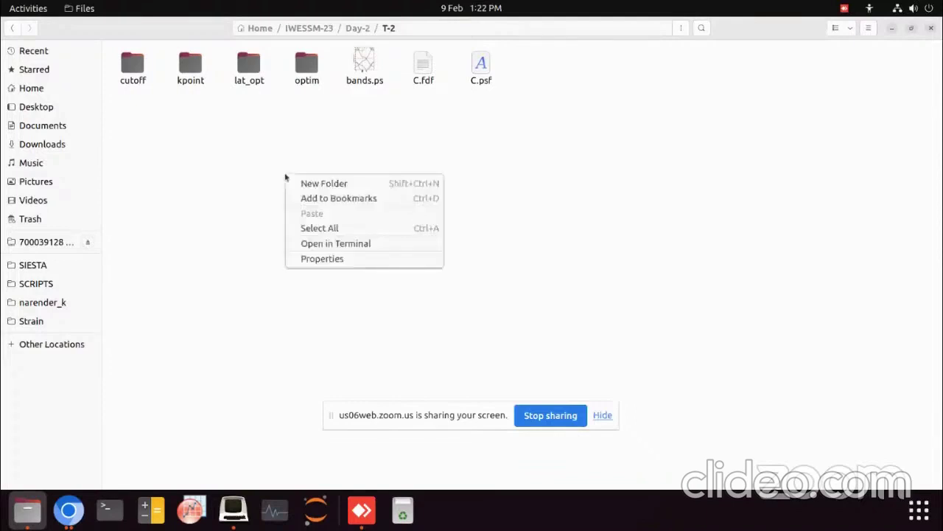
click(341, 246)
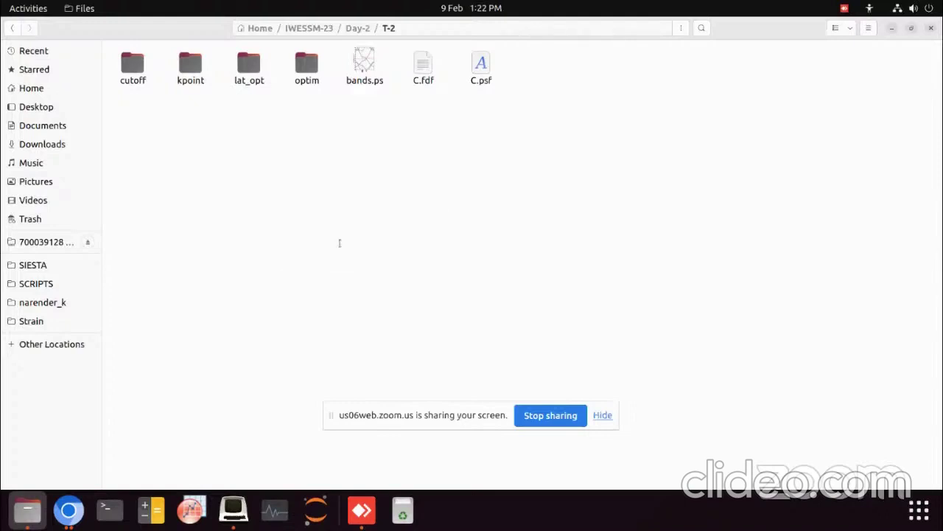
click(549, 54)
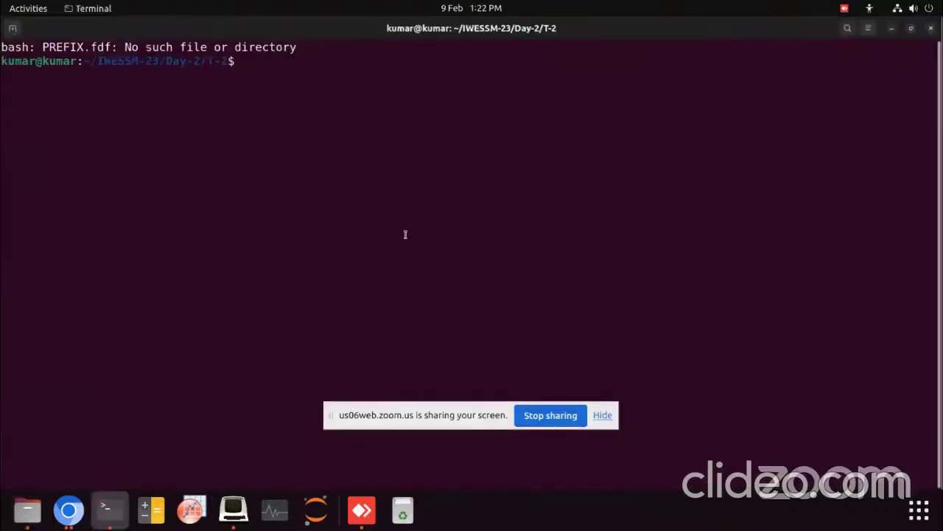
Step: Enlarge the terminal text by three zoom levels and clear the screen
text(==)
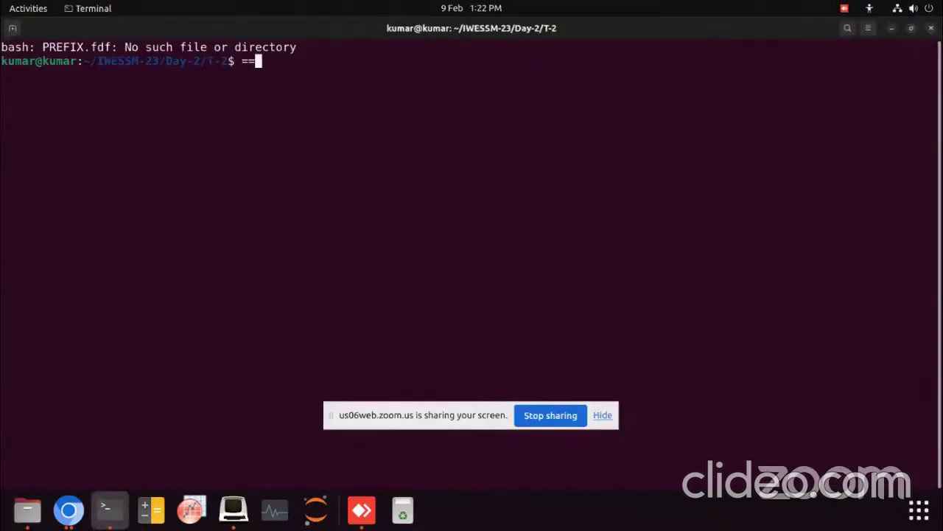
key(BackSpace)
key(BackSpace)
key(ctrl+plus)
key(ctrl+plus)
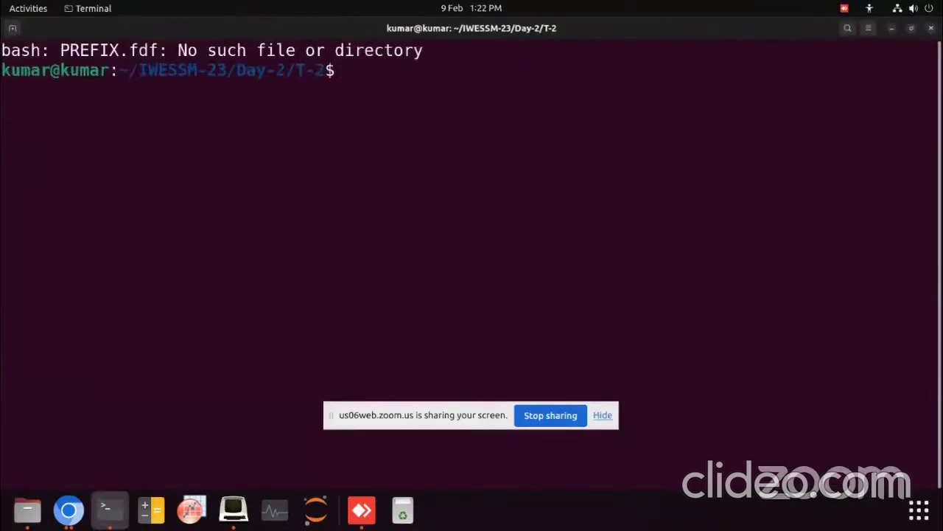
text(=)
key(BackSpace)
key(ctrl+plus)
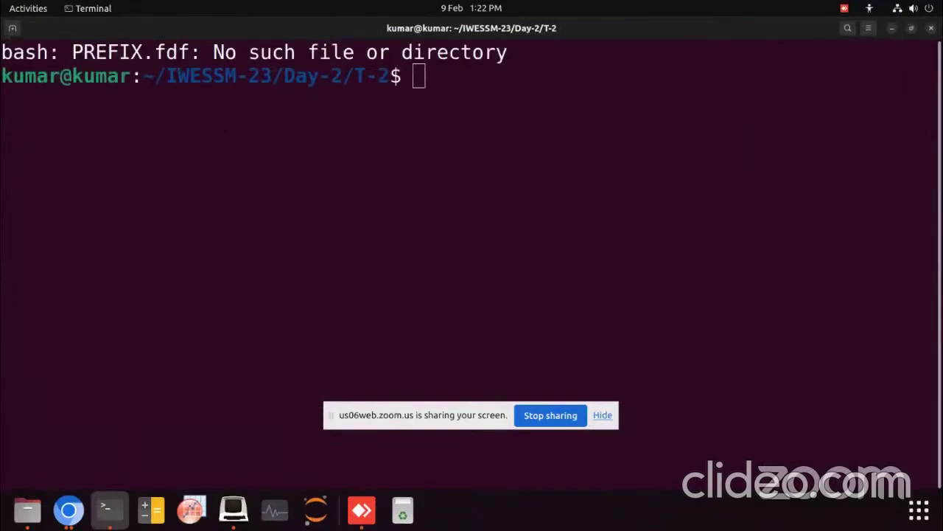
key(ctrl+l)
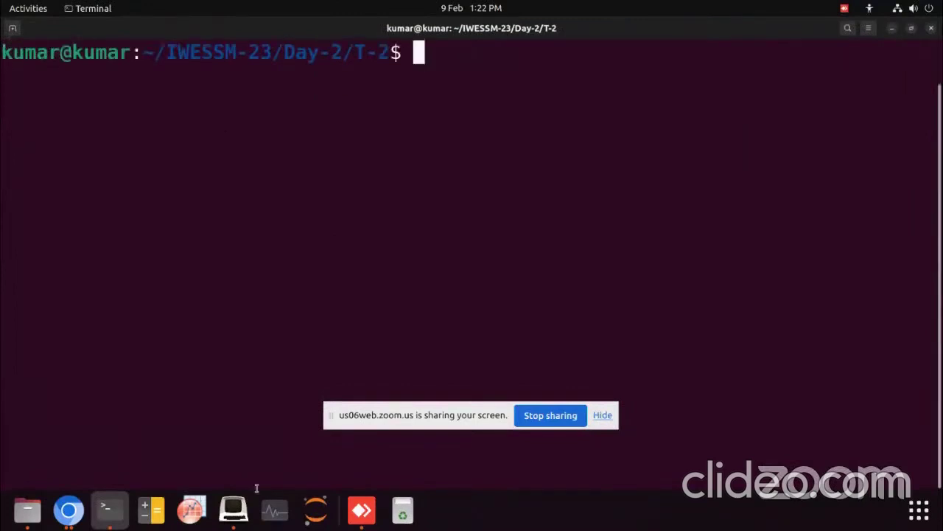
Step: Move the screen-sharing notice lower out of the way and list the T-2 folder's contents with ls
click(395, 415)
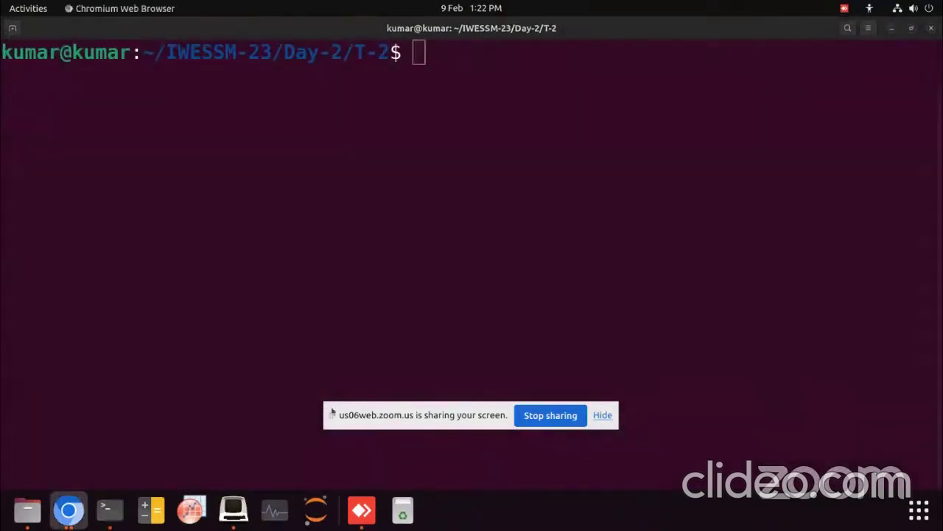
drag(334, 414, 339, 464)
click(443, 65)
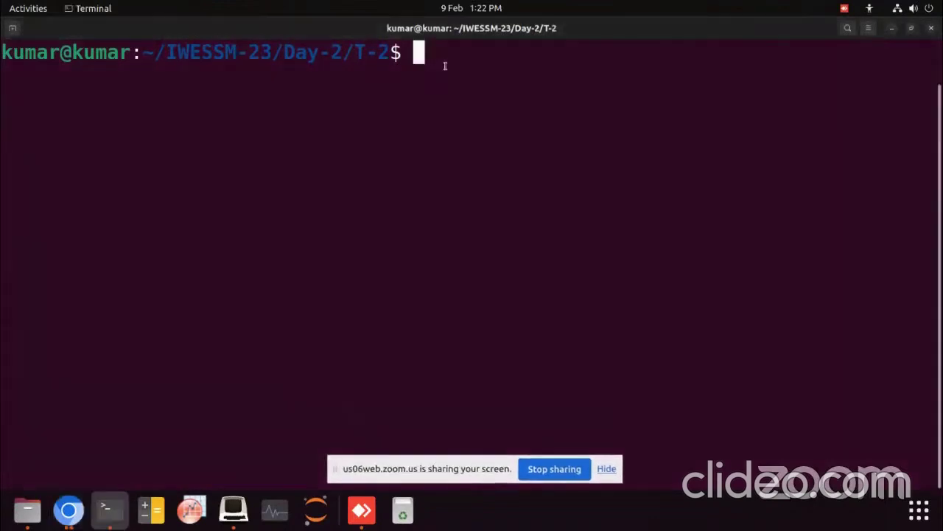
text(ls)
key(Return)
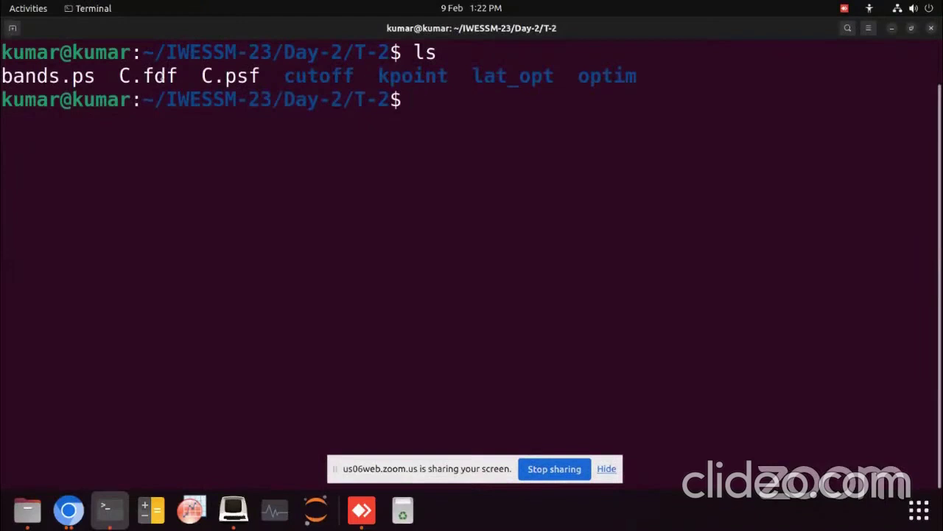
Step: Open C.fdf in GDIS from the terminal, maximize its window and tilt the unit cell into a 3D view
drag(120, 76, 179, 79)
text(gdis )
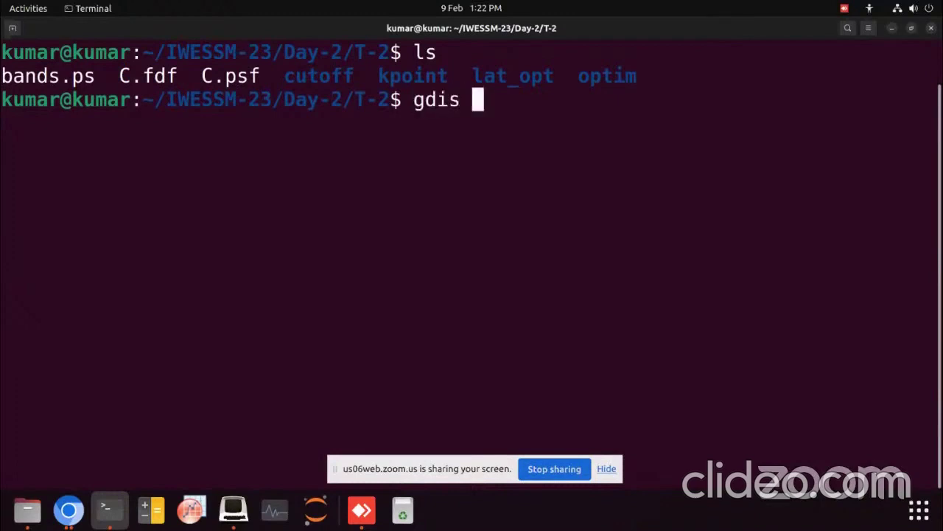
text(C.fdf)
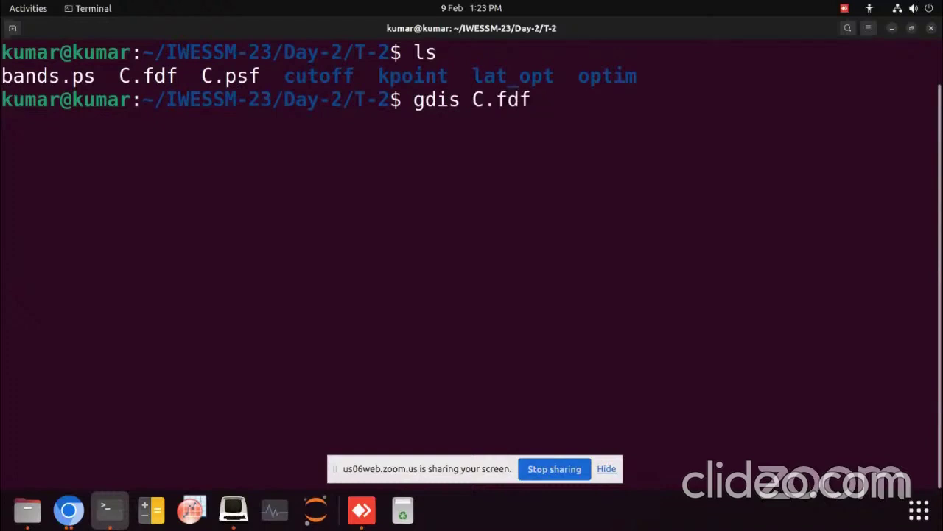
key(Return)
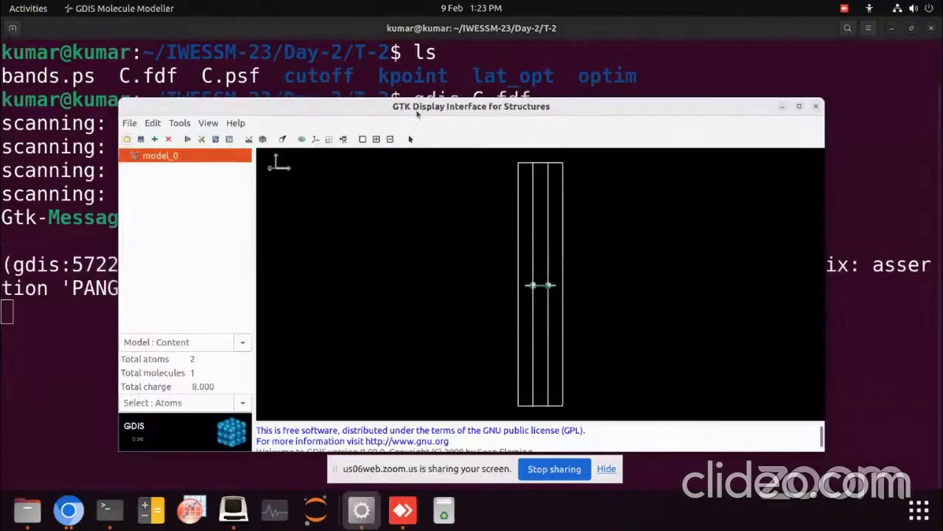
click(799, 106)
mouse_move(588, 236)
mouse_down()
mouse_move(564, 254)
mouse_move(589, 238)
mouse_up()
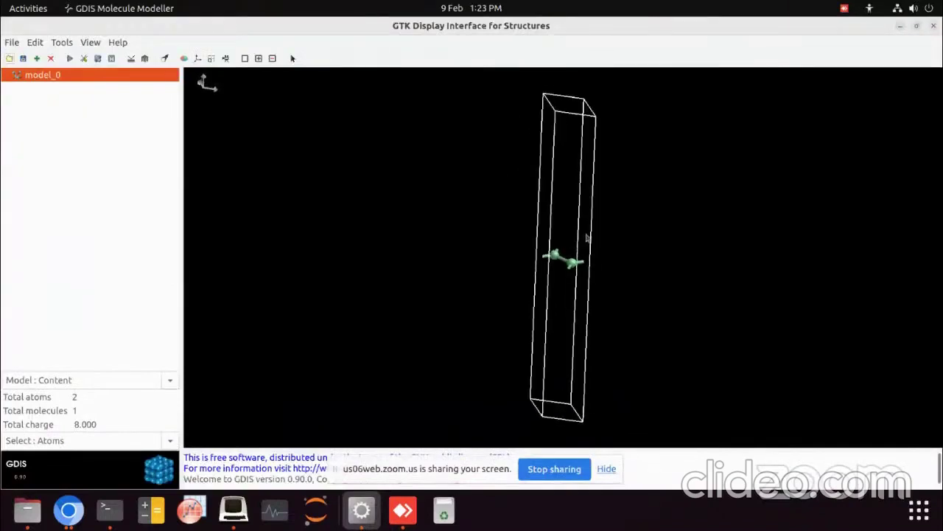
Step: Display seven periodic images of the unit cell in the positive direction along each of the first two axes
click(171, 381)
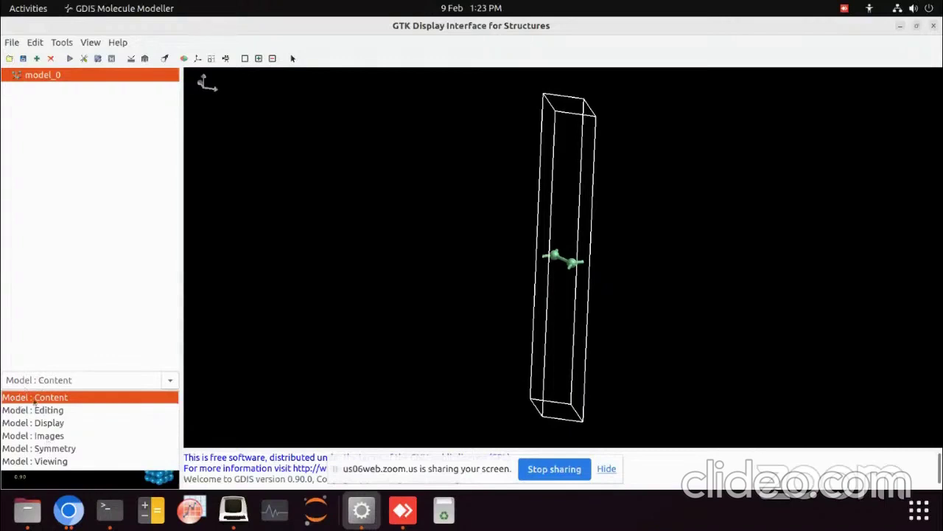
click(47, 436)
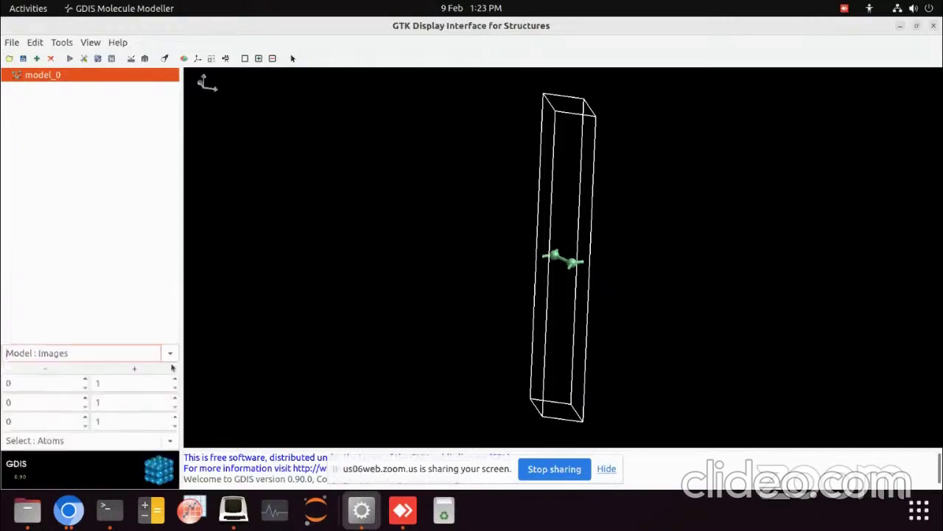
click(175, 379)
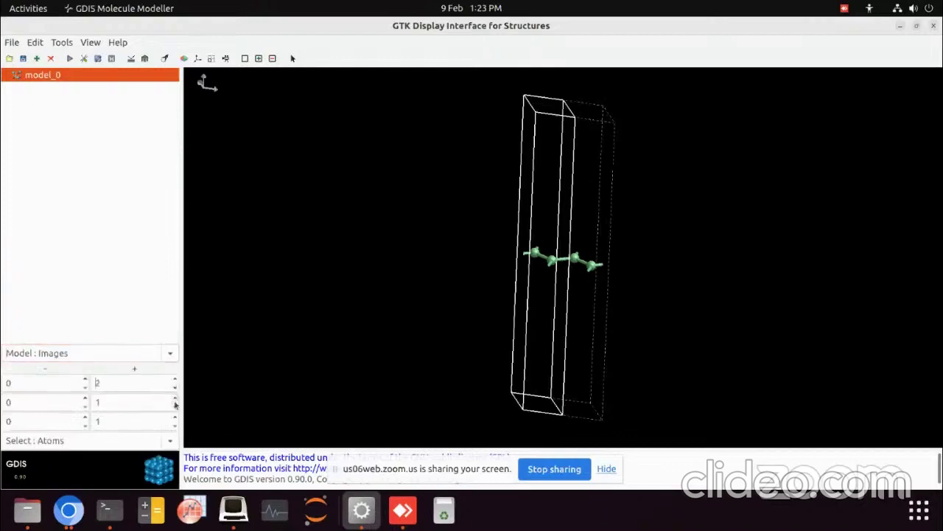
click(176, 379)
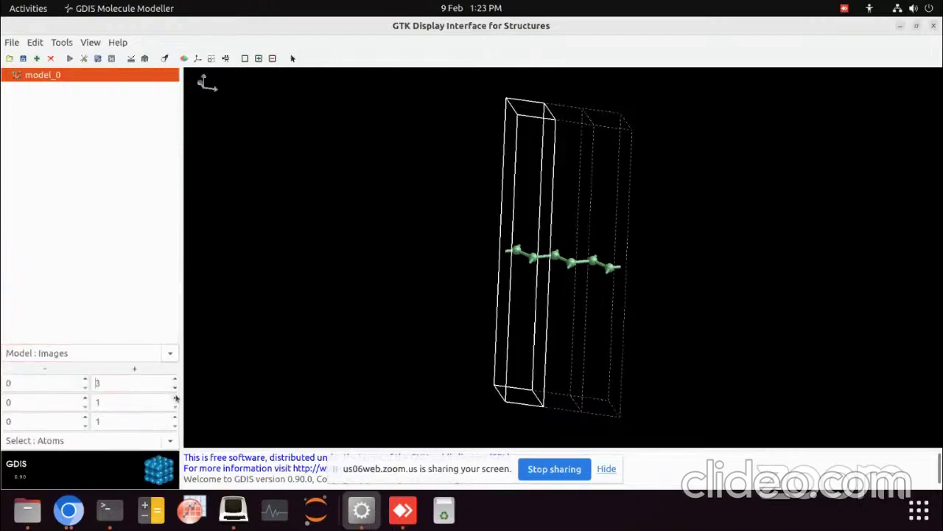
click(175, 398)
click(175, 398)
click(175, 379)
click(176, 380)
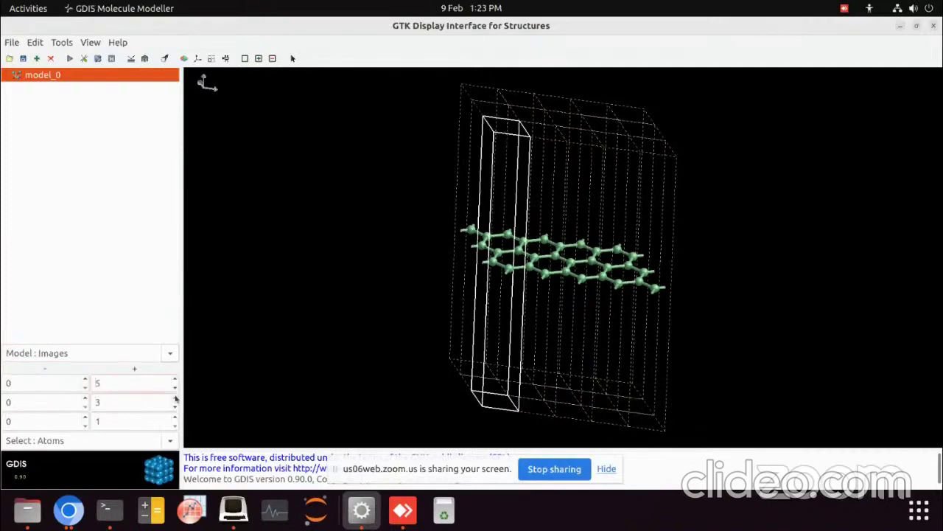
click(176, 398)
click(176, 398)
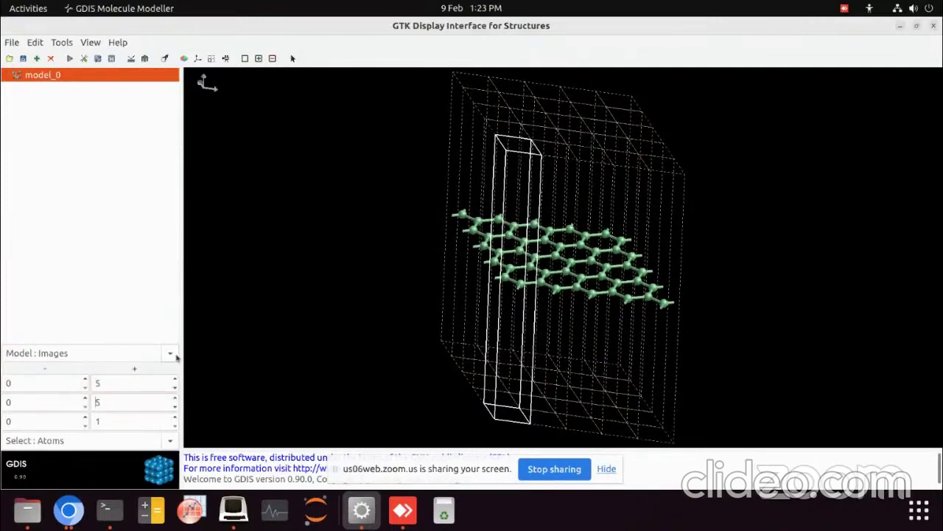
click(176, 398)
click(175, 399)
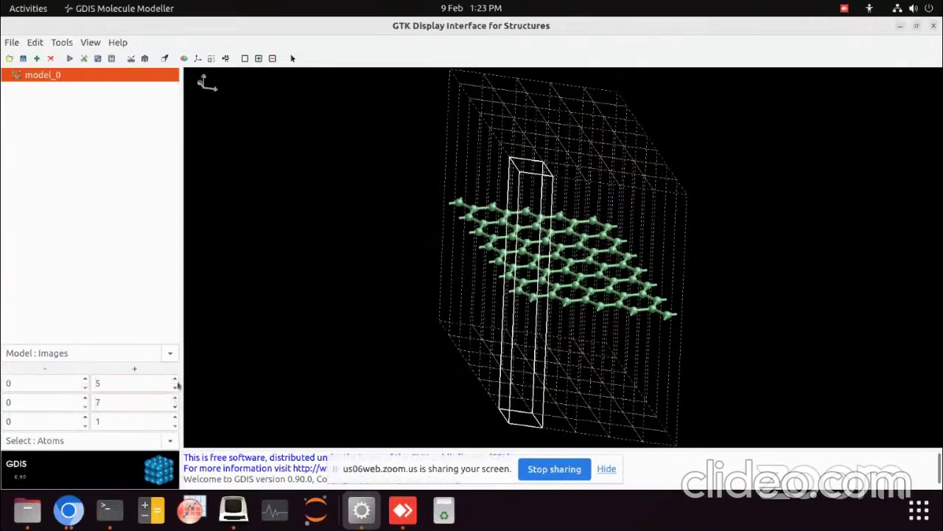
click(177, 382)
click(177, 382)
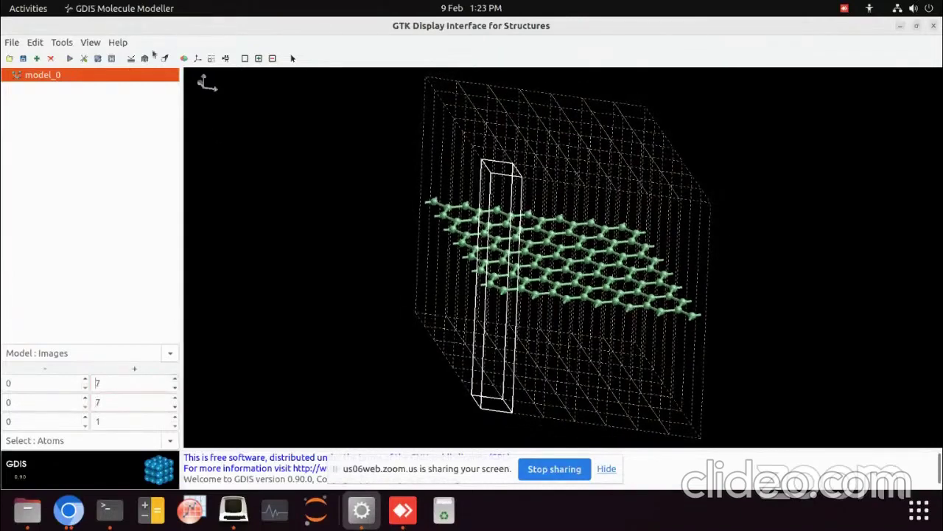
Step: Make a supercell from the displayed 7 by 7 by 1 periodic images and close the model editing dialog
click(84, 59)
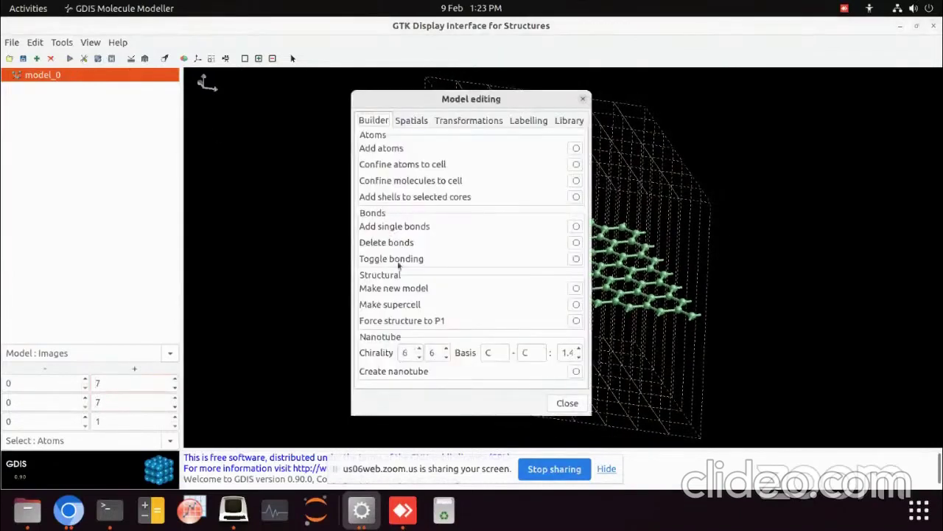
click(576, 305)
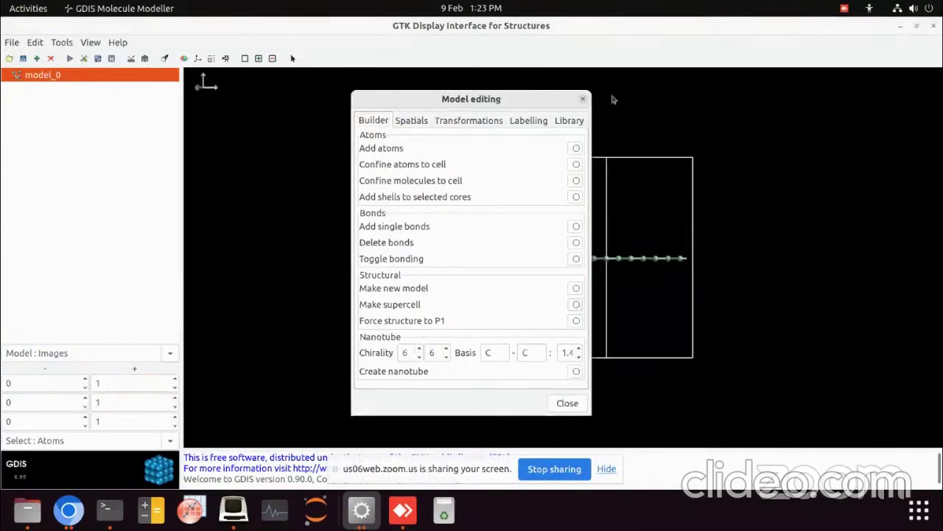
click(582, 99)
Step: Examine the supercell from several angles, temporarily stacking two periodic images along the third axis to inspect the spacing between sheets
drag(609, 196, 610, 225)
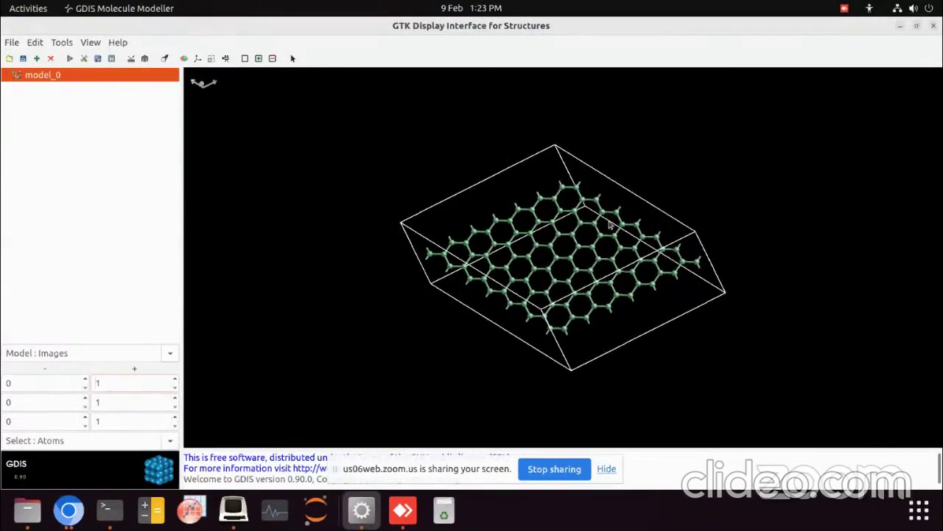
drag(609, 224, 624, 196)
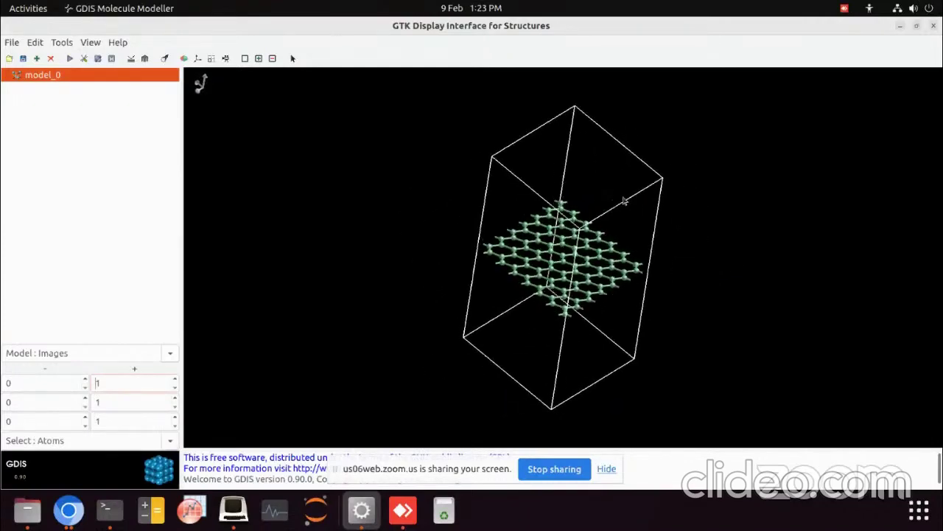
click(175, 417)
mouse_move(506, 307)
mouse_down()
mouse_move(543, 308)
mouse_move(502, 300)
mouse_up()
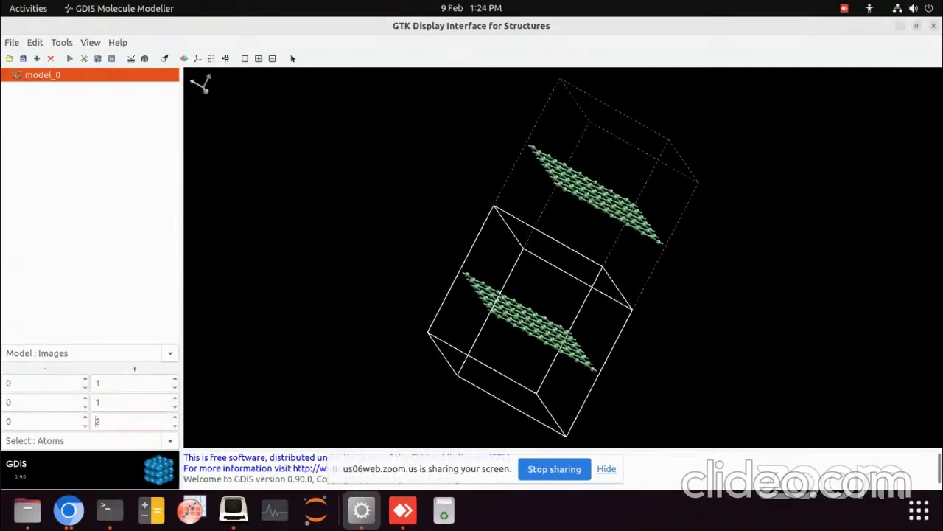
drag(583, 236, 571, 238)
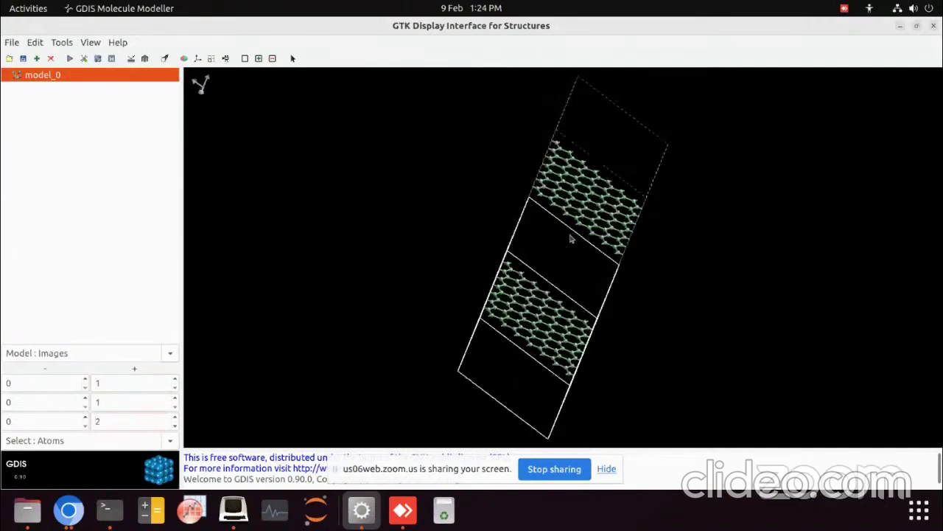
click(175, 426)
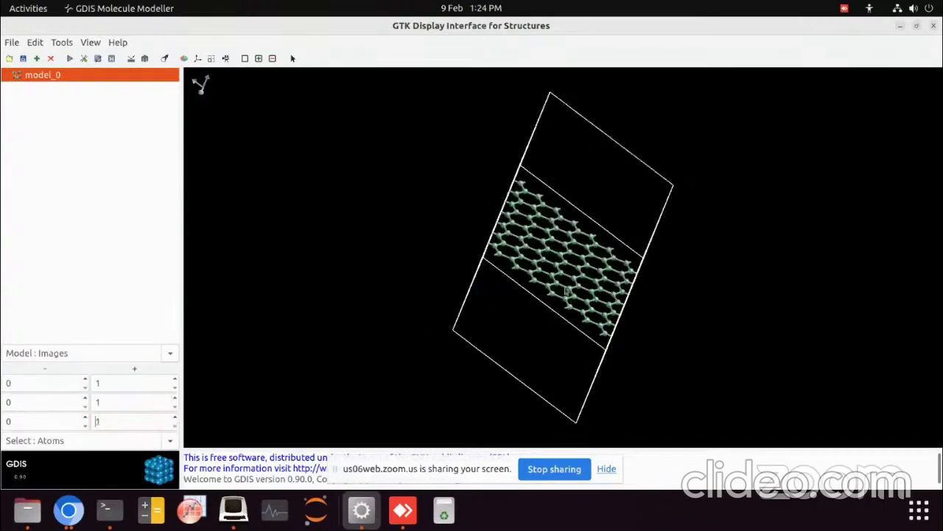
drag(567, 293, 559, 321)
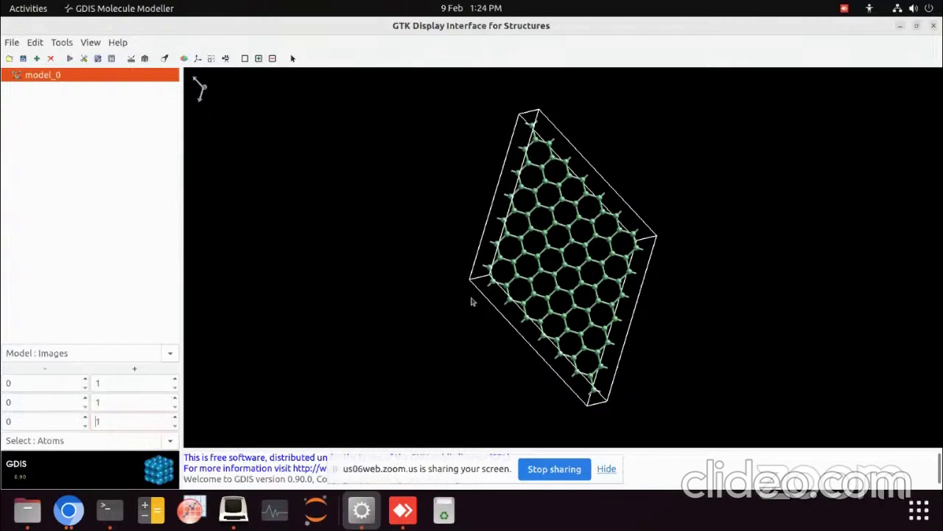
drag(533, 269, 452, 234)
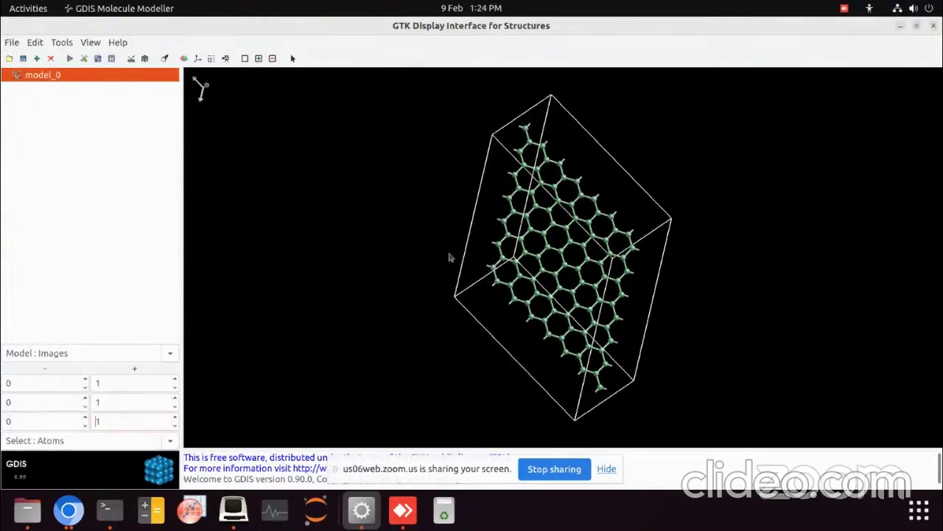
Step: Add a second canvas beside the supercell and load C.fdf into it
click(186, 59)
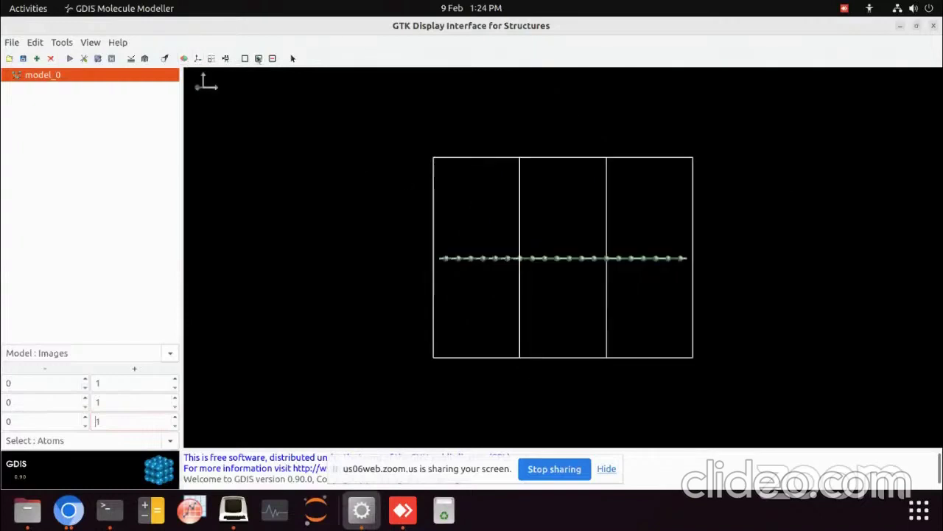
click(259, 59)
click(11, 42)
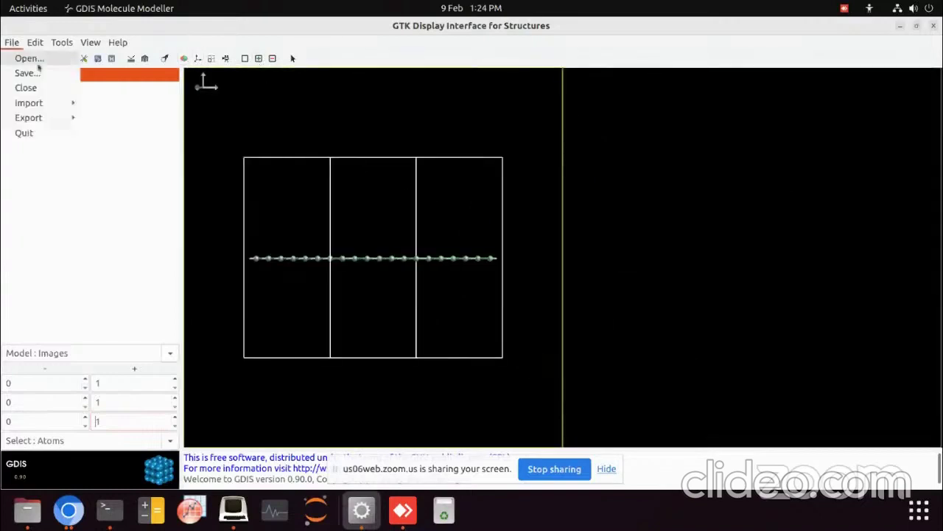
click(22, 57)
click(486, 198)
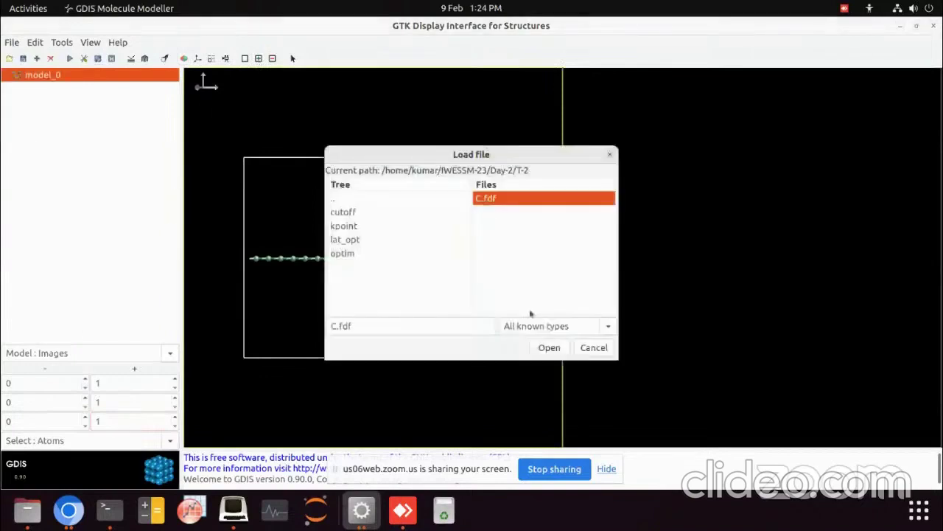
click(549, 347)
Step: Compare the 7 by 7 supercell with the original unit cell by rotating both models through several angles
drag(789, 230, 767, 258)
mouse_move(370, 240)
mouse_down()
mouse_move(361, 254)
mouse_move(378, 233)
mouse_up()
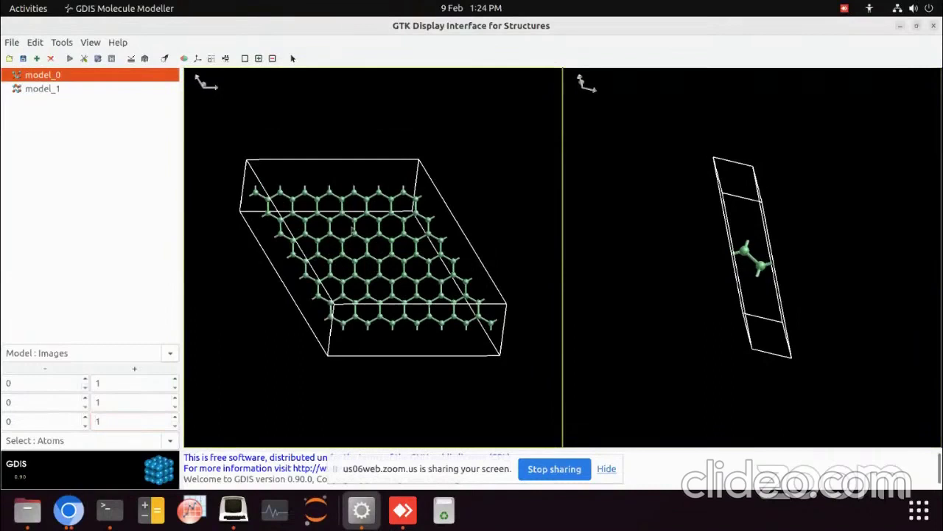
drag(746, 241, 721, 257)
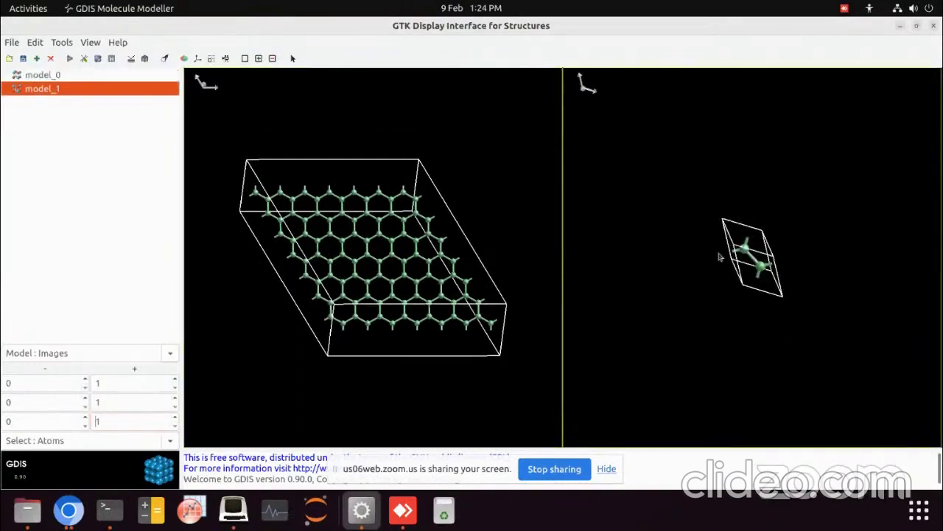
drag(398, 250, 396, 249)
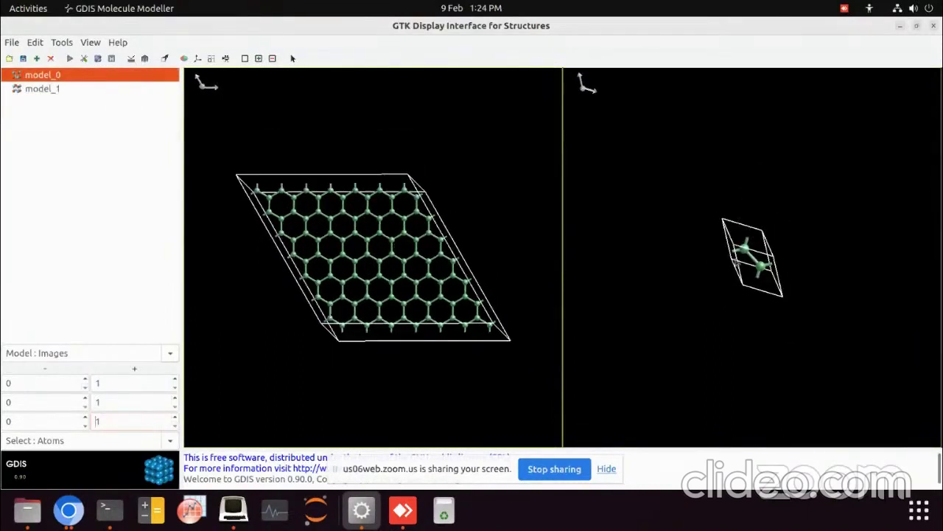
drag(732, 261, 749, 261)
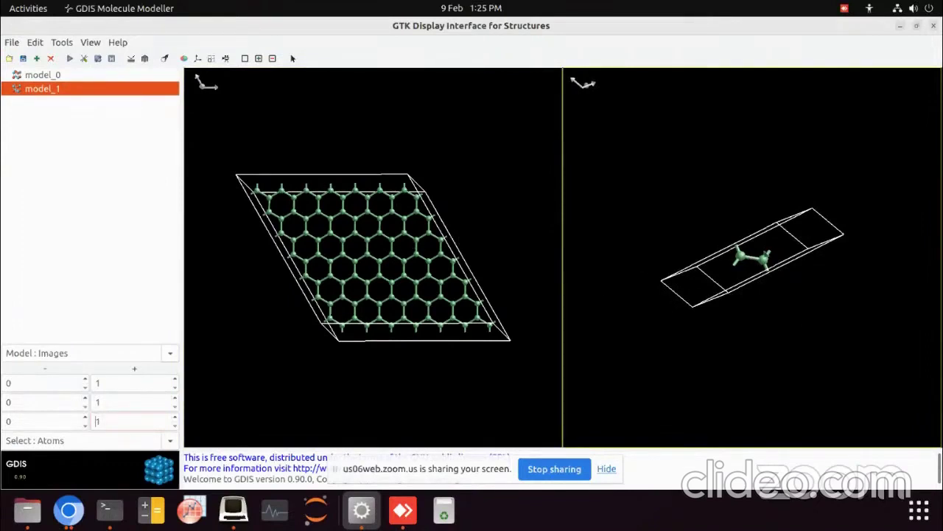
drag(767, 255, 756, 267)
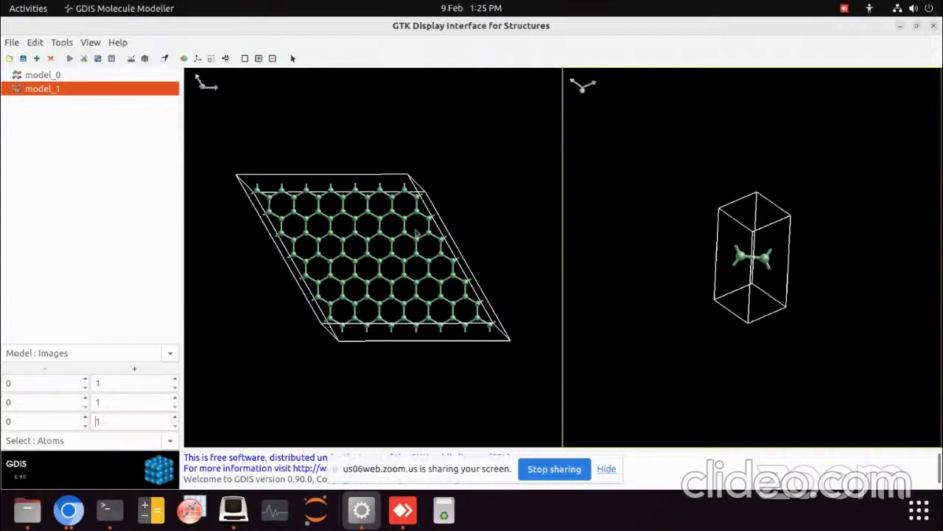
drag(340, 249, 353, 248)
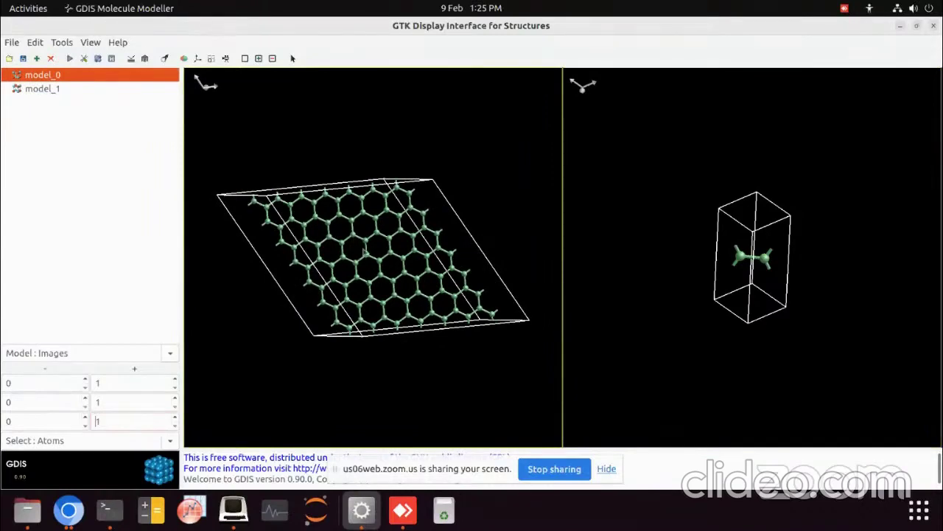
drag(364, 249, 368, 225)
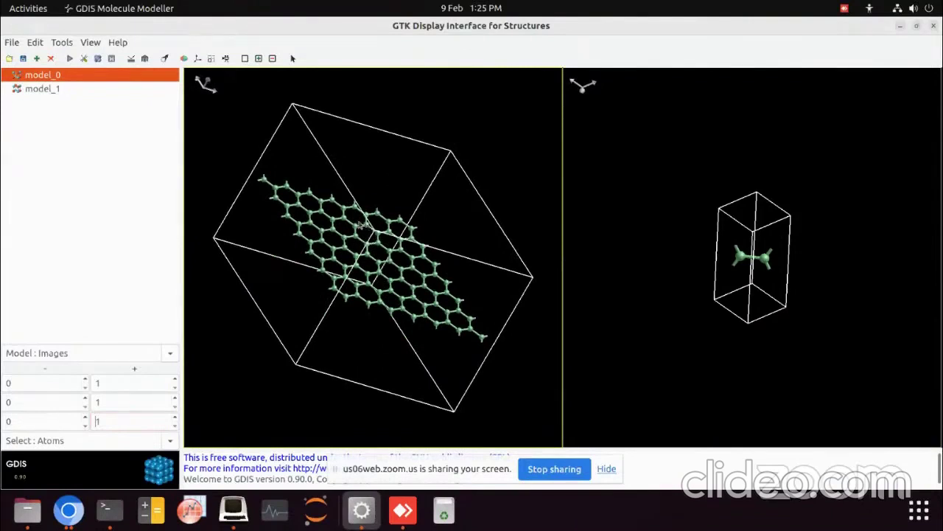
Step: Close GDIS and the terminal window, and return to the T-2 folder in the file manager
click(935, 28)
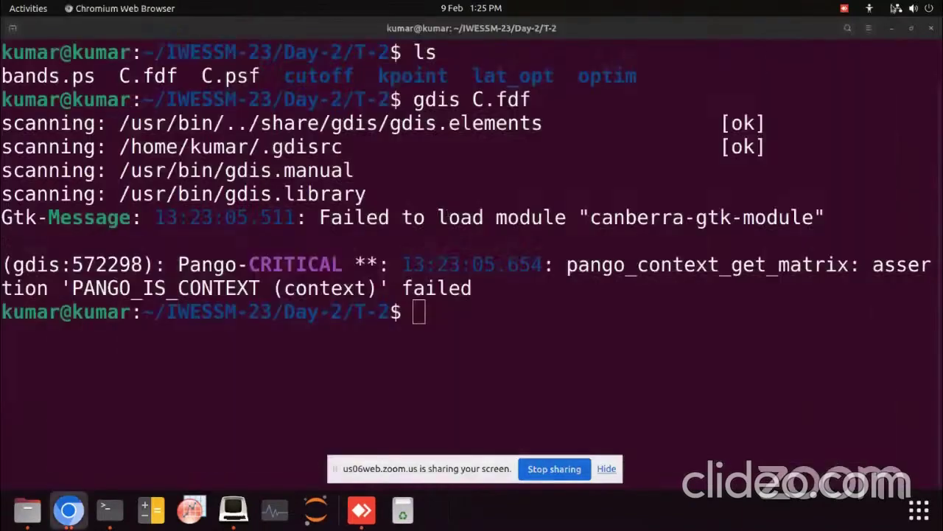
click(935, 29)
click(398, 164)
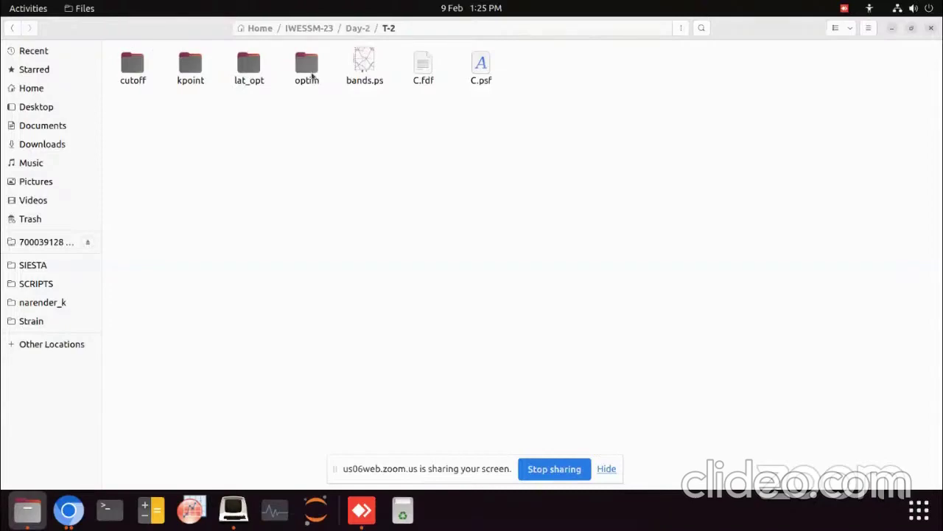
Step: Open C.fdf in the text editor and restore its window to a smaller size beside the folder contents
double_click(417, 71)
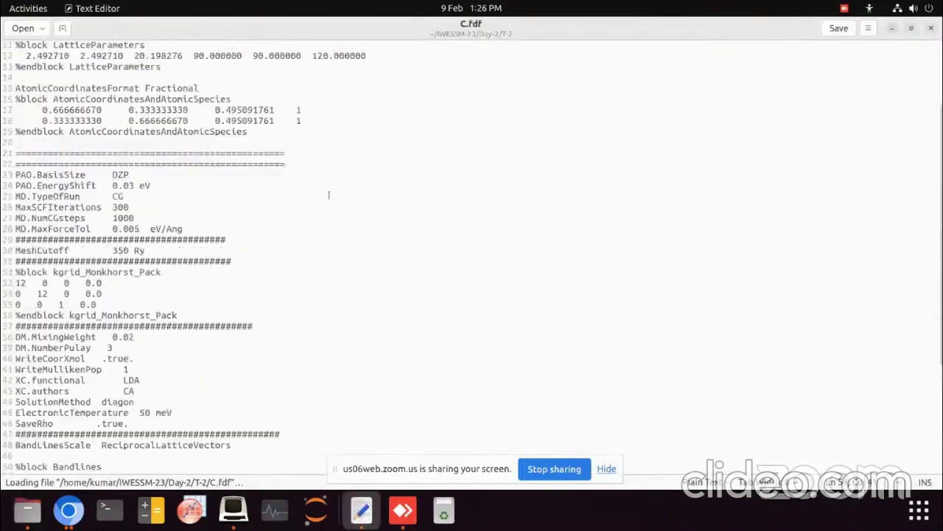
scroll(329, 195, up, 5)
drag(248, 42, 424, 40)
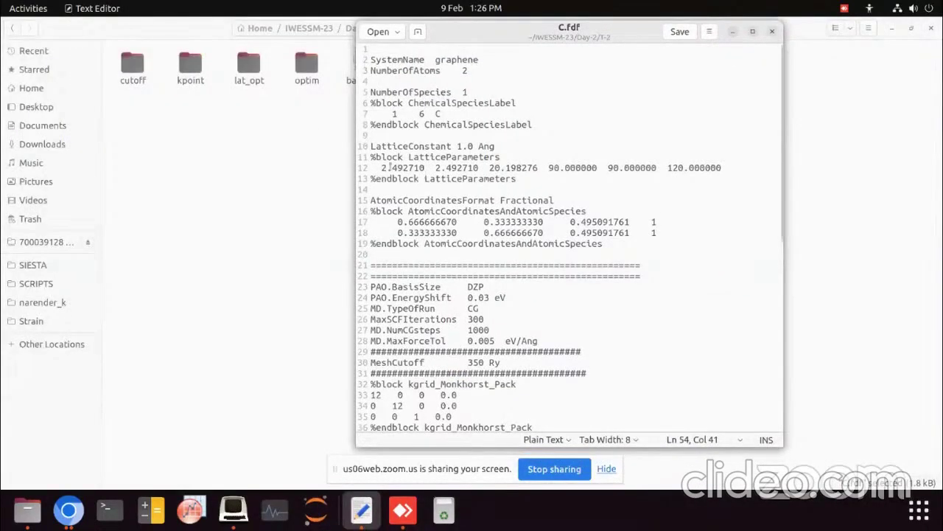
Step: Examine the MeshCutoff value, the kgrid_Monkhorst_Pack block and the lattice constant settings in C.fdf
scroll(426, 193, down, 2)
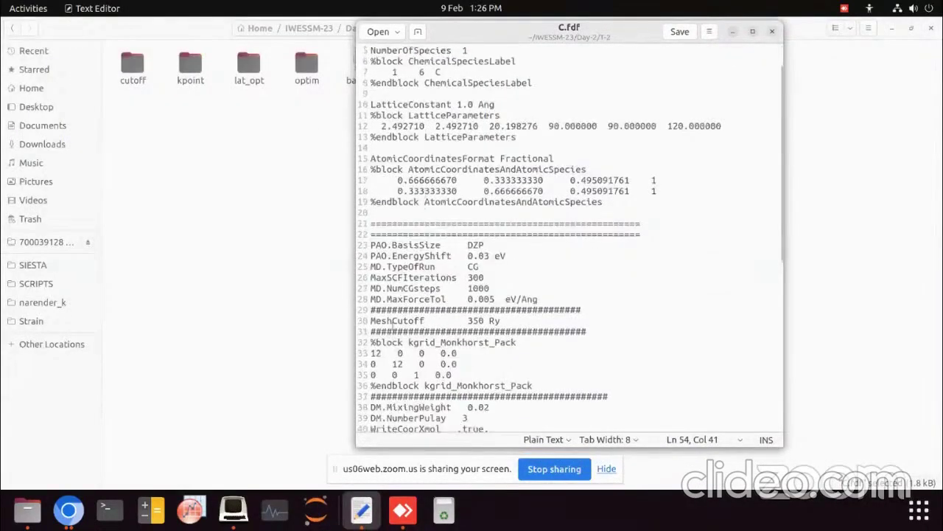
drag(372, 321, 507, 318)
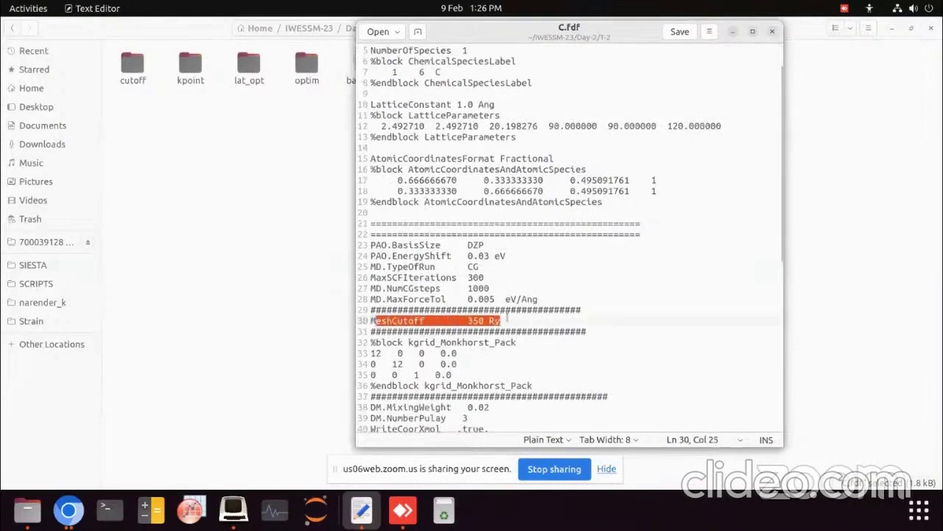
scroll(518, 315, down, 4)
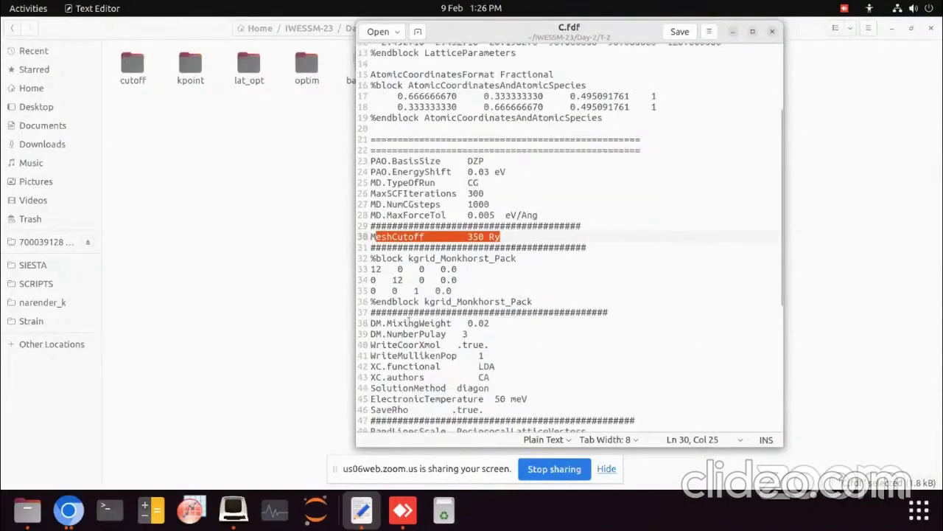
drag(376, 259, 402, 261)
drag(495, 302, 532, 303)
scroll(508, 302, up, 3)
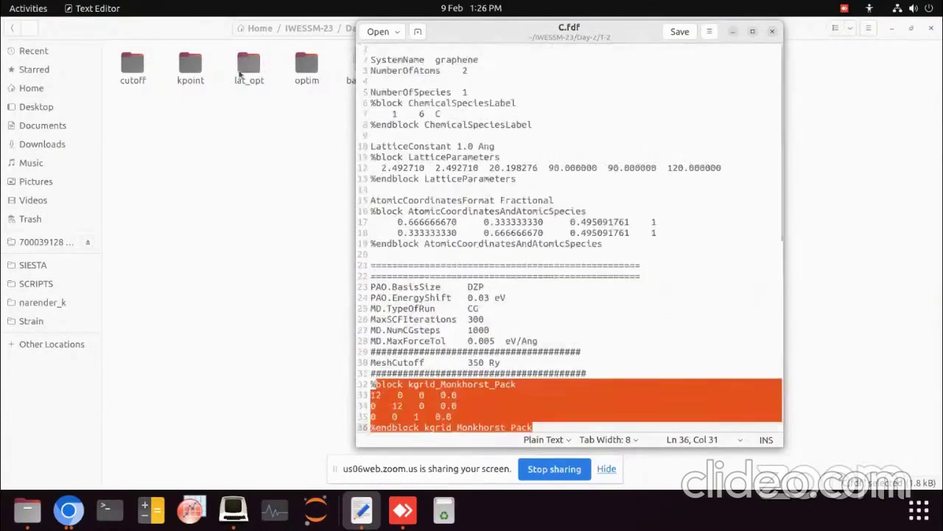
drag(457, 146, 478, 145)
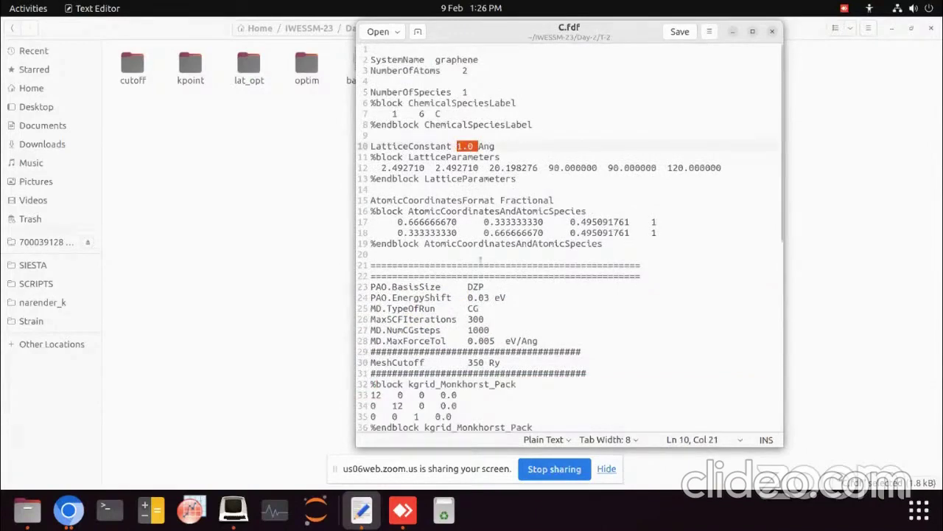
scroll(481, 261, down, 7)
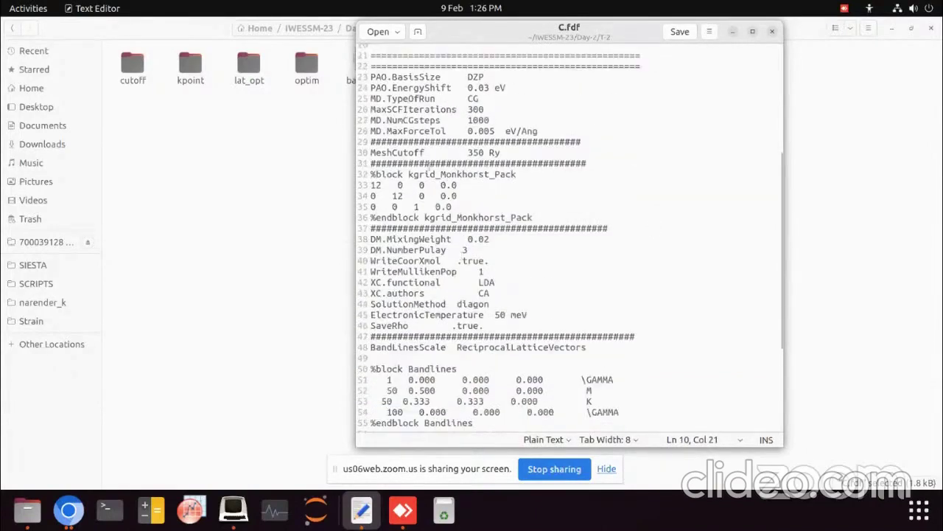
scroll(430, 166, up, 4)
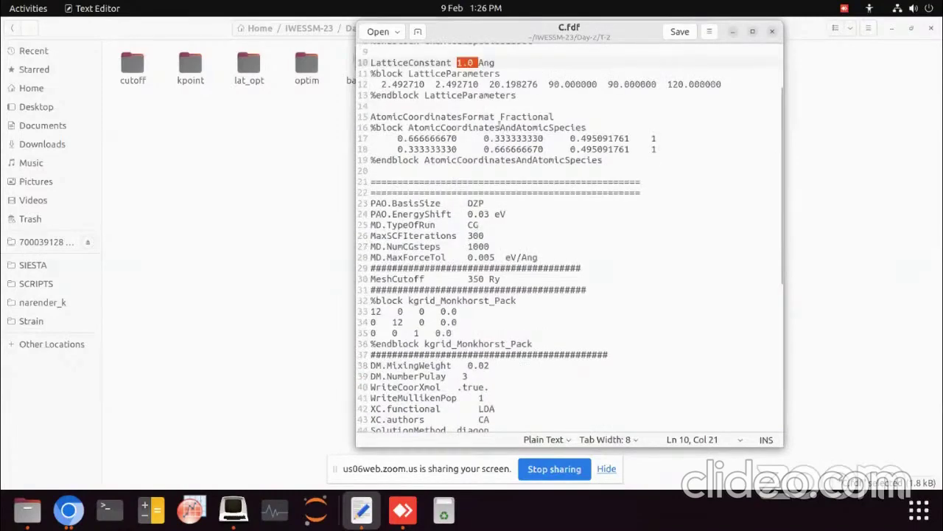
scroll(514, 155, up, 3)
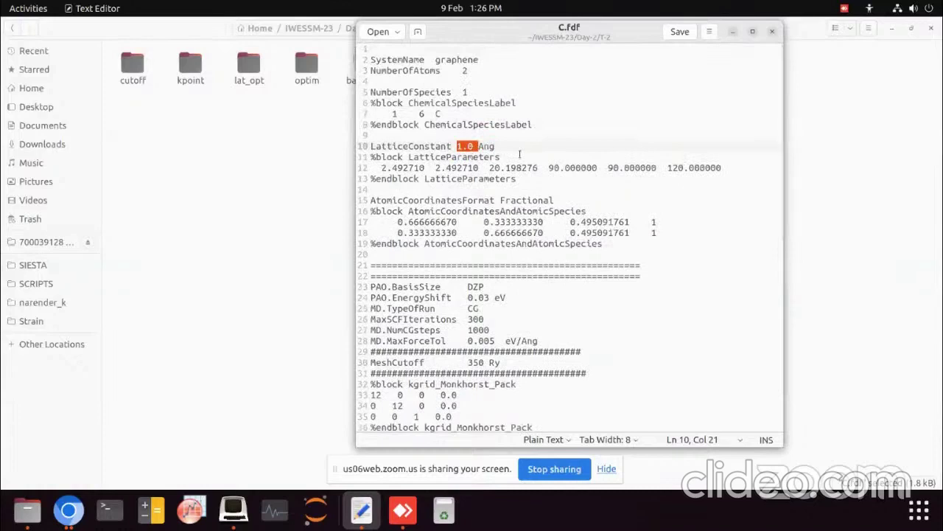
scroll(475, 221, down, 2)
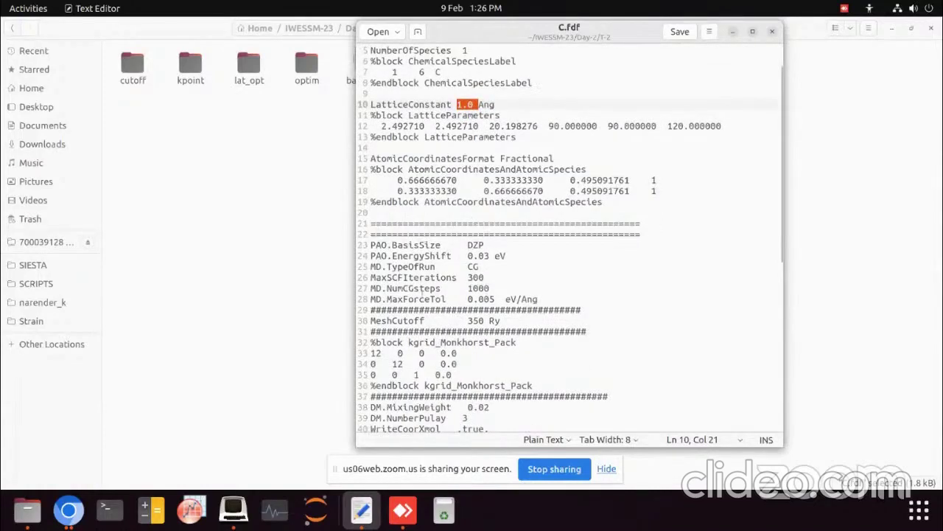
double_click(469, 320)
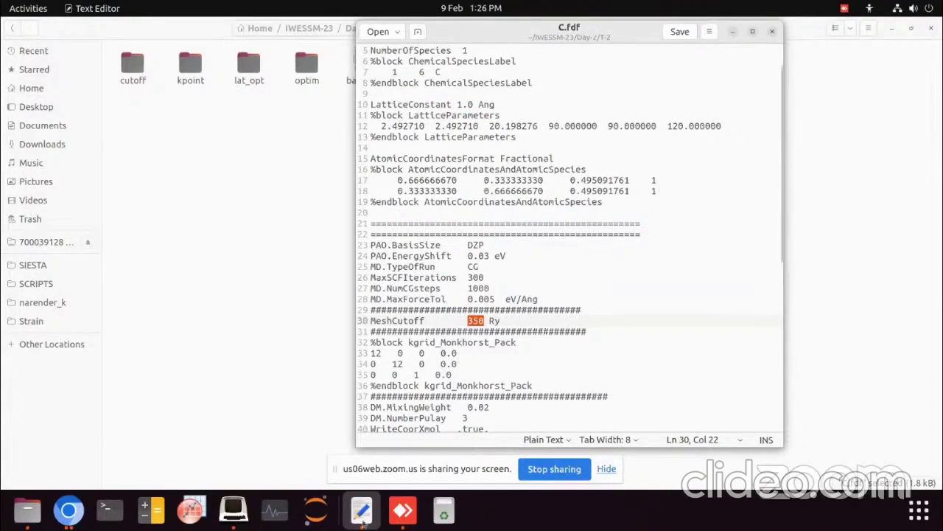
Step: Switch to AnyDesk, dismiss the closed session, try to reconnect to the first recent session and return to C.fdf
click(403, 510)
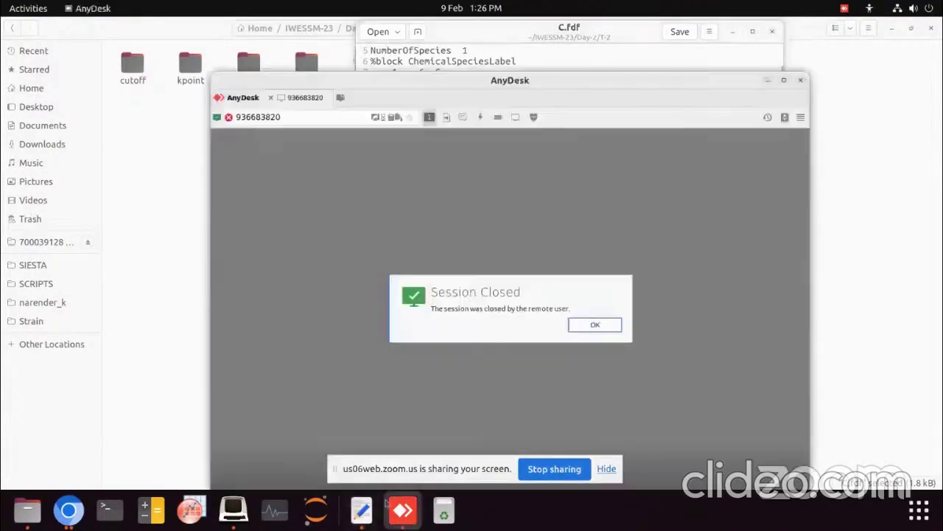
click(595, 328)
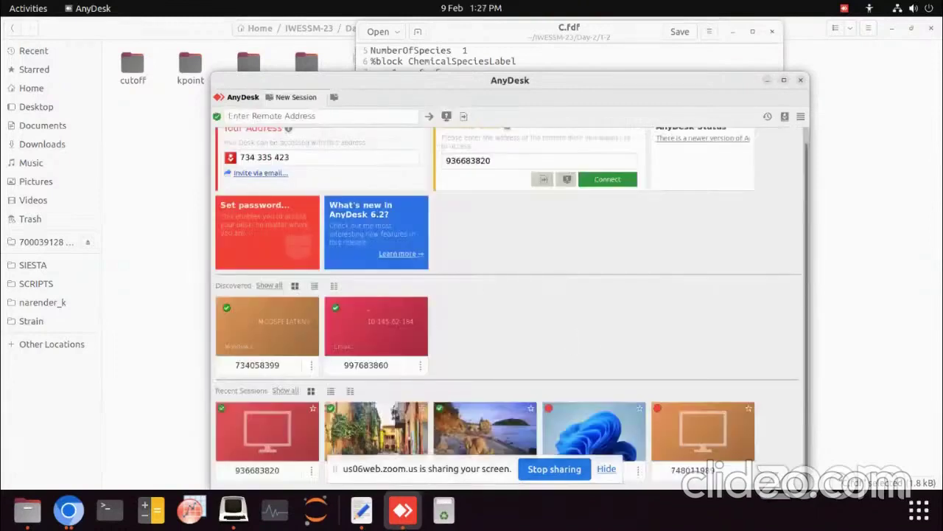
click(285, 439)
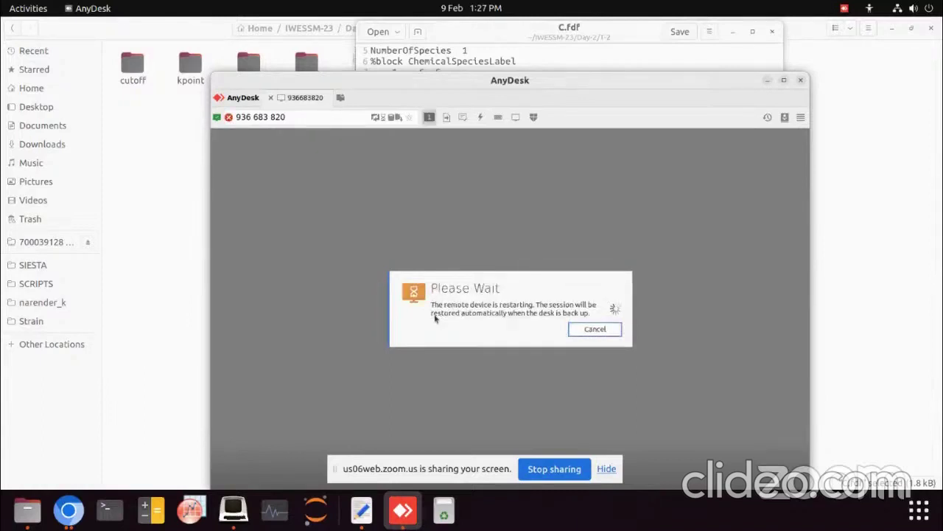
click(768, 79)
click(521, 322)
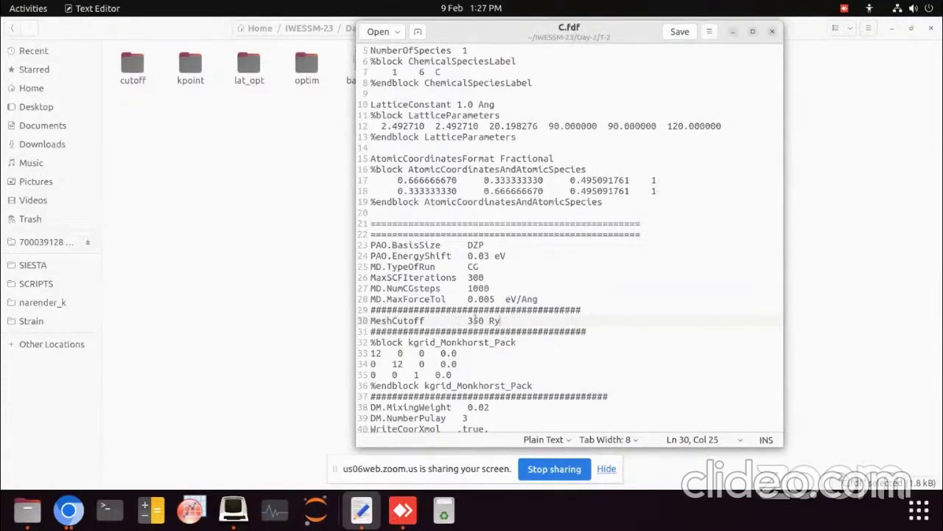
Step: Cancel the pending AnyDesk connection, retry the first recent session until it is connecting again, and minimize AnyDesk
click(403, 509)
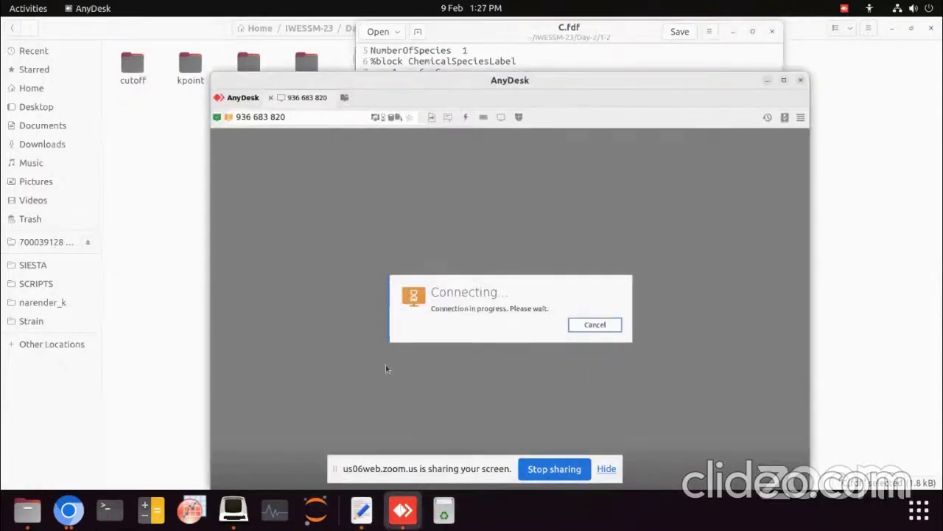
click(577, 324)
click(275, 440)
click(594, 325)
click(266, 451)
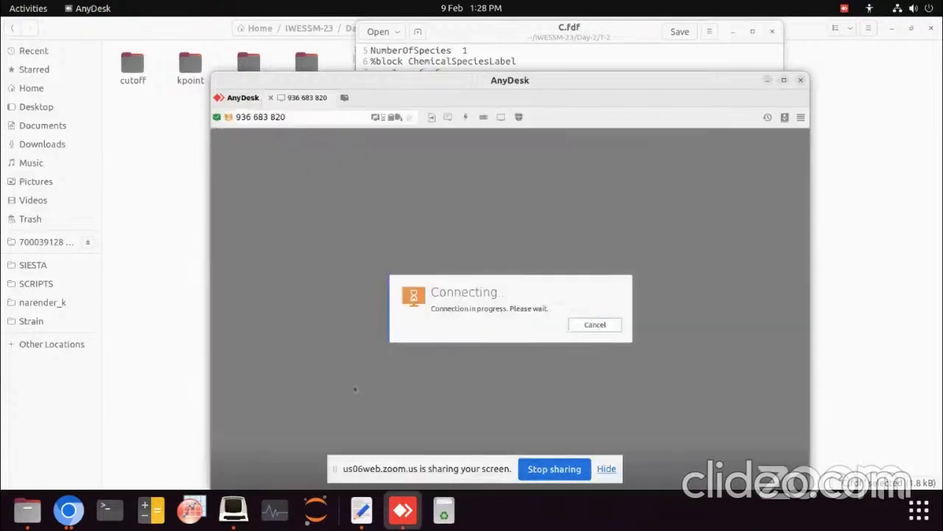
click(593, 325)
click(270, 456)
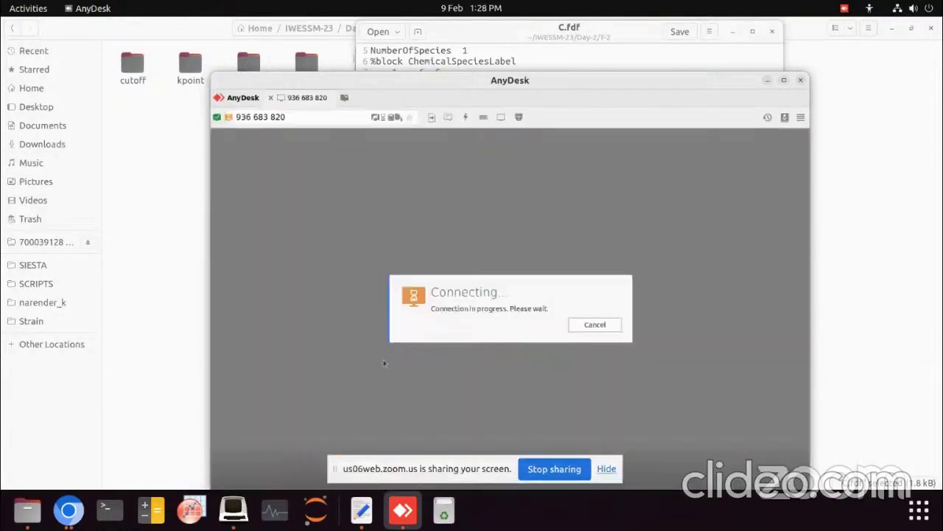
click(767, 81)
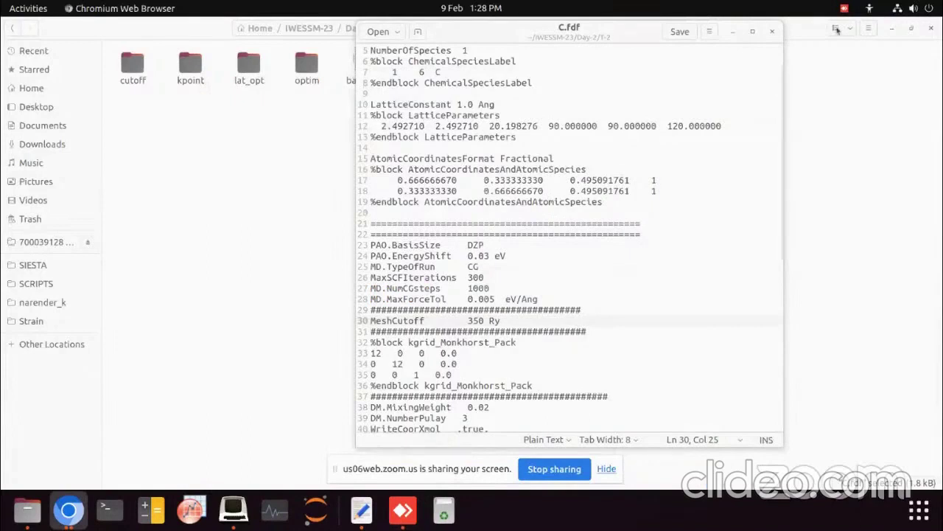
Step: Set MeshCutoff in C.fdf to 100 Ry
click(468, 321)
drag(469, 321, 487, 321)
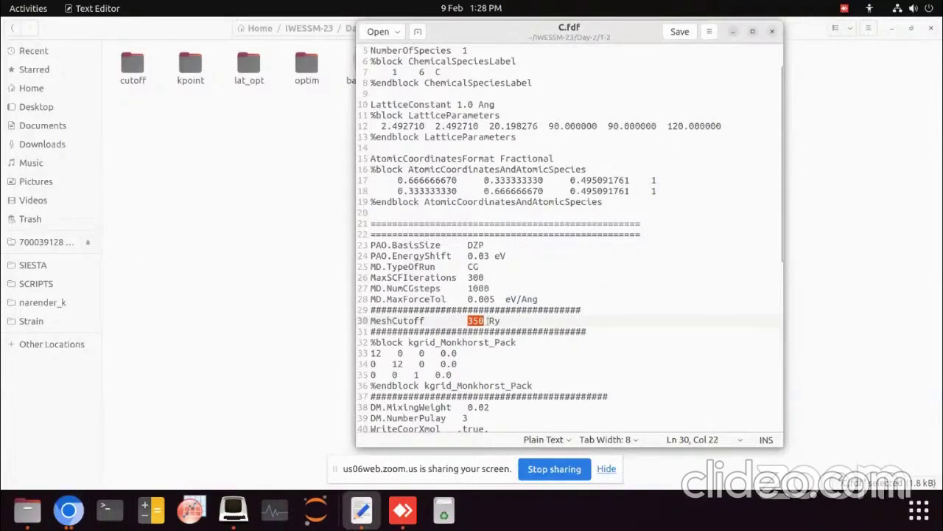
click(480, 321)
key(BackSpace)
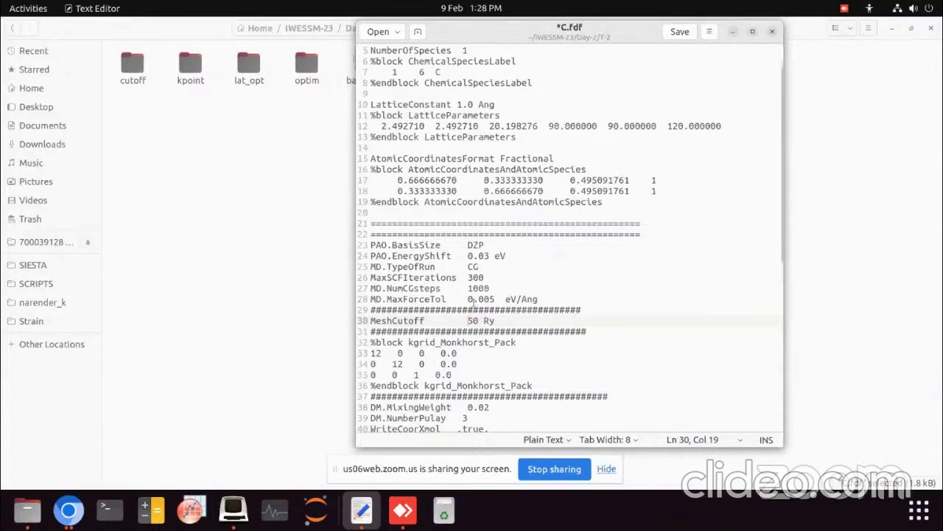
key(Right)
key(Right)
key(BackSpace)
key(BackSpace)
text(100)
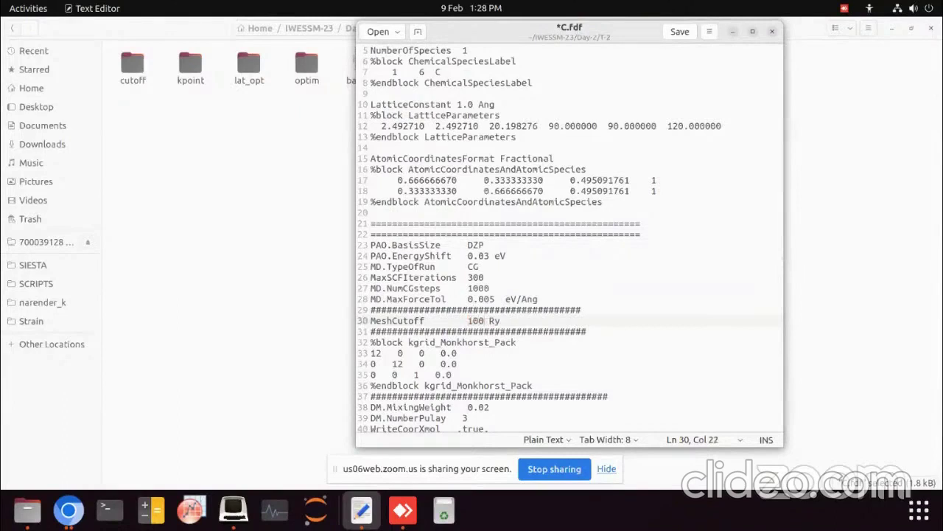
Step: Try 150 Ry as the MeshCutoff in C.fdf, and clear the number so only the unit remains
key(BackSpace)
key(BackSpace)
key(BackSpace)
text(150)
key(BackSpace)
key(BackSpace)
key(BackSpace)
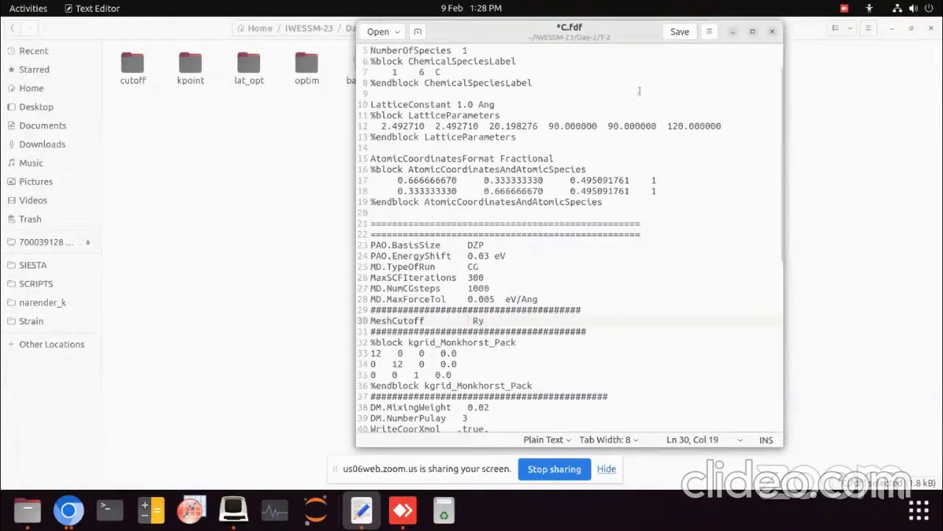
Step: Open script_cutoff.sh from the cutoff folder in the text editor
drag(502, 37, 514, 79)
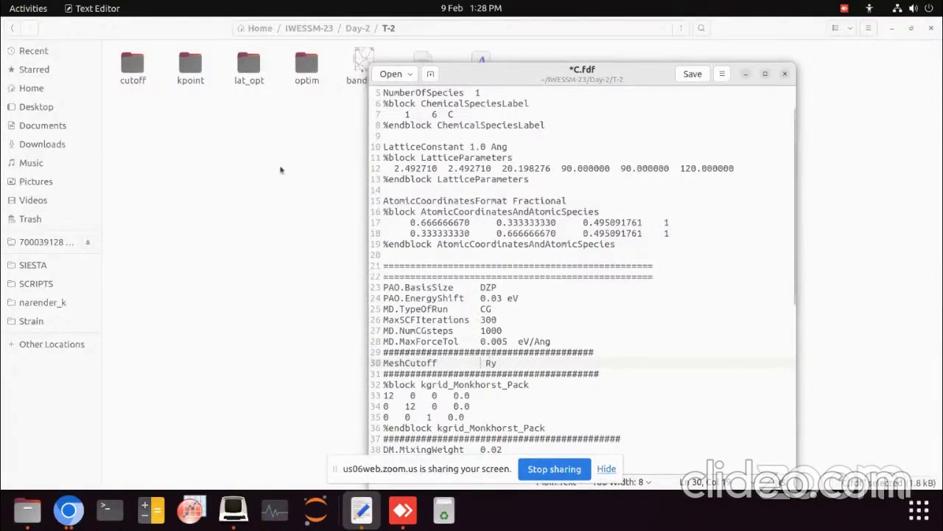
click(135, 74)
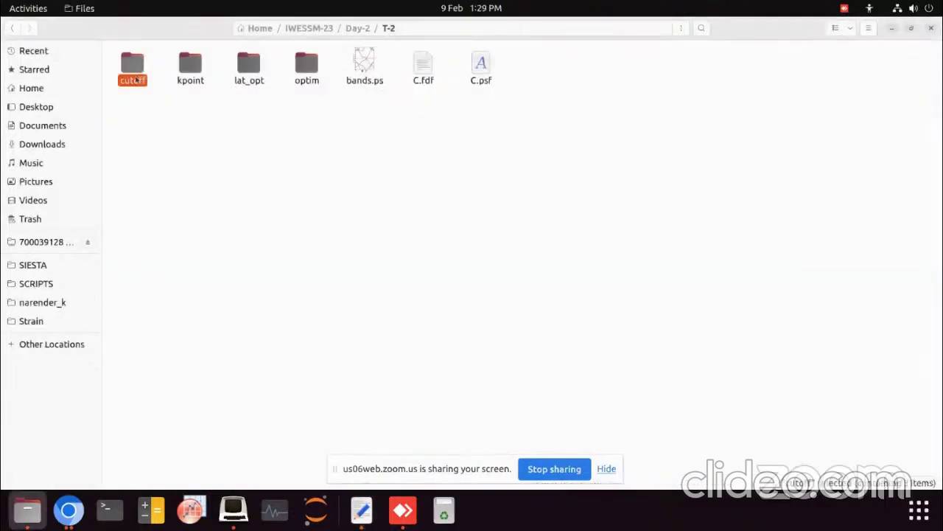
double_click(134, 72)
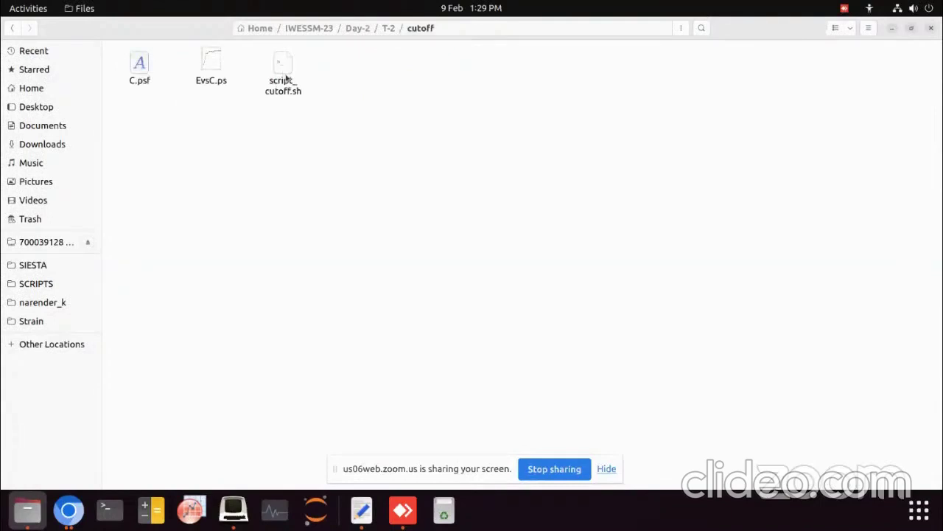
click(286, 79)
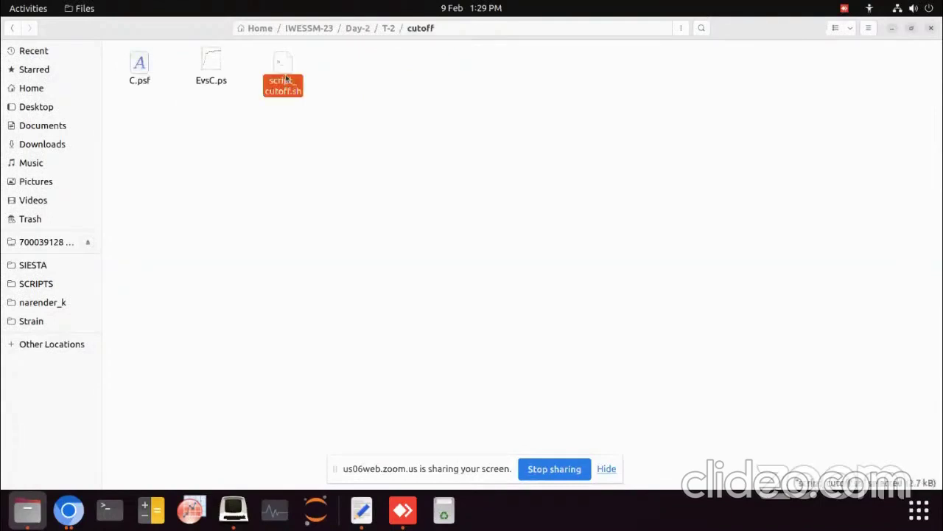
right_click(286, 78)
key(Escape)
double_click(284, 83)
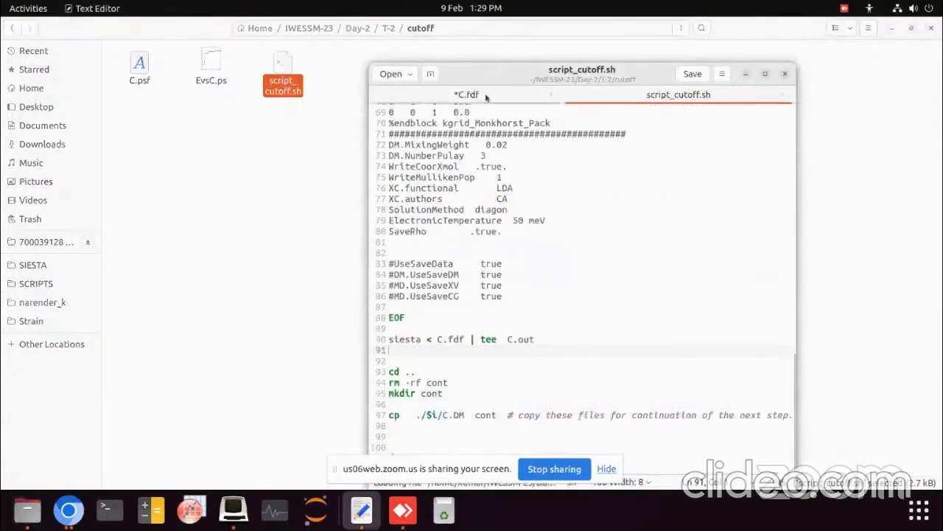
Step: Maximize the text editor and review the SIESTA input embedded in script_cutoff.sh
drag(485, 80, 213, 80)
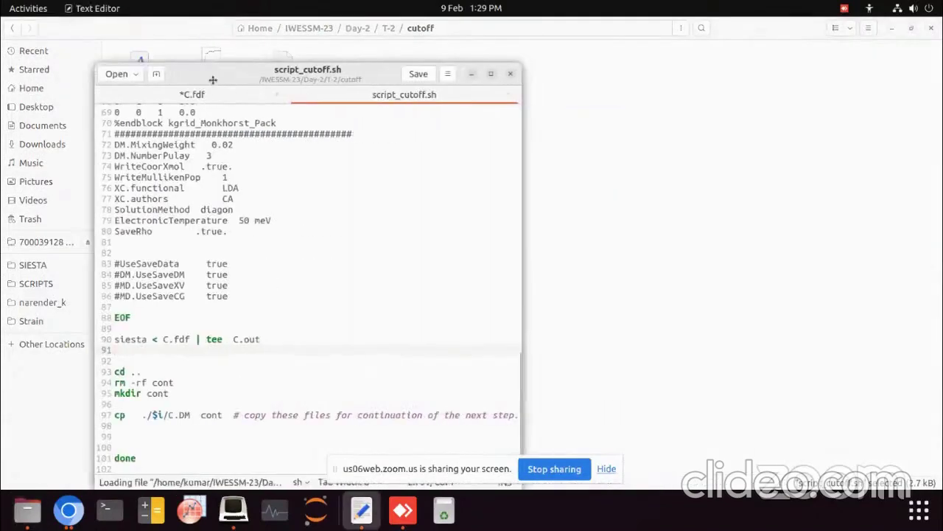
click(491, 74)
scroll(251, 233, up, 7)
scroll(250, 233, up, 5)
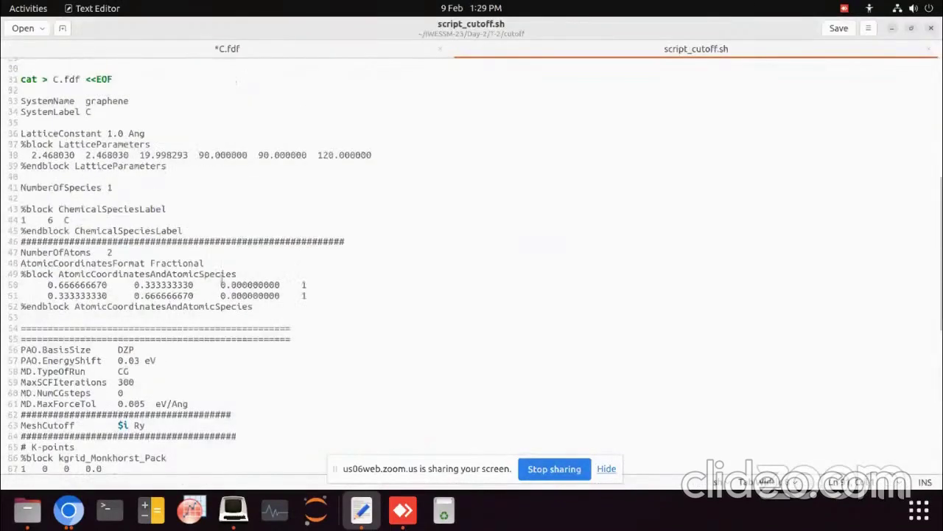
scroll(132, 228, up, 2)
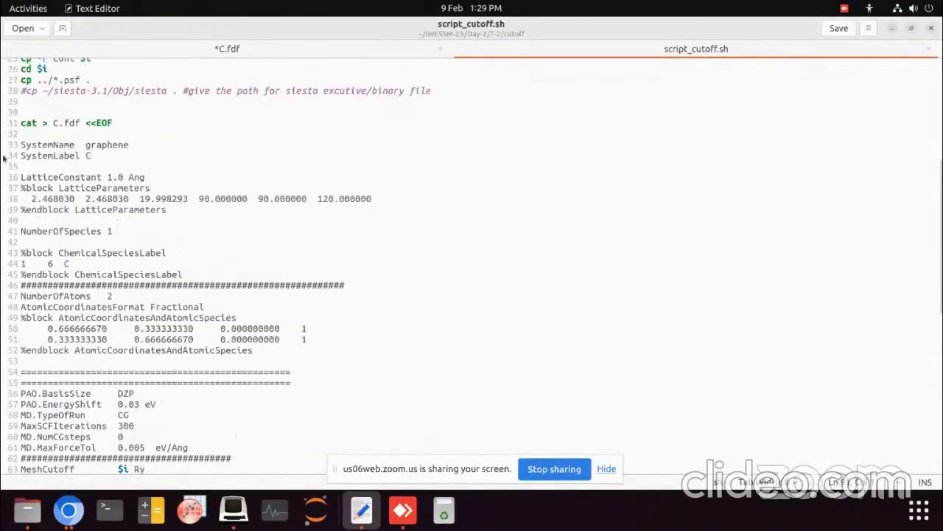
Step: Copy the C.fdf text from the SystemName line through the MD.UseSaveCG line
click(221, 49)
scroll(136, 237, up, 1)
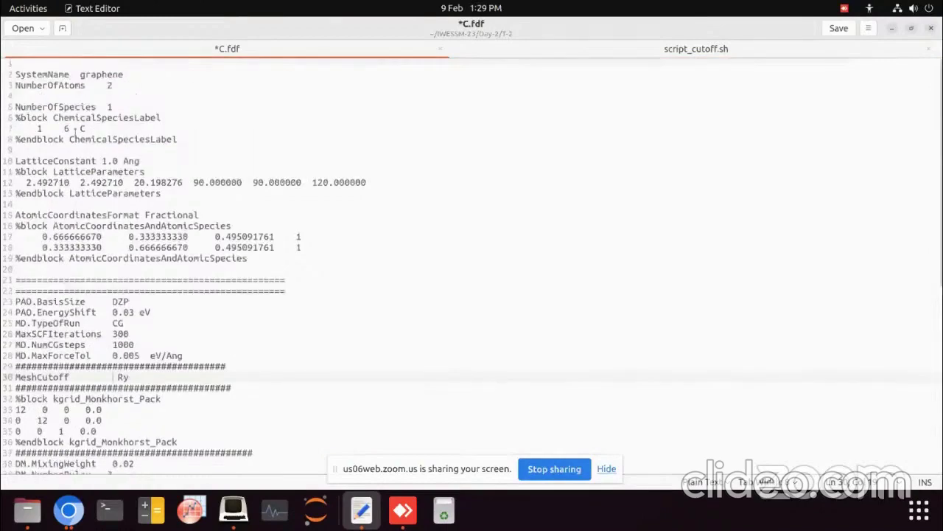
scroll(136, 237, down, 1)
scroll(308, 69, up, 2)
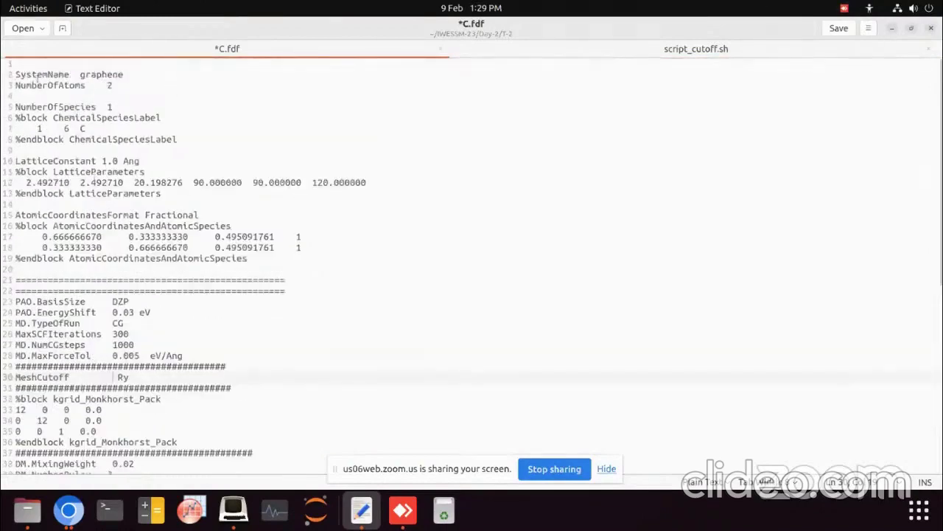
drag(16, 74, 63, 139)
drag(61, 137, 165, 425)
right_click(106, 217)
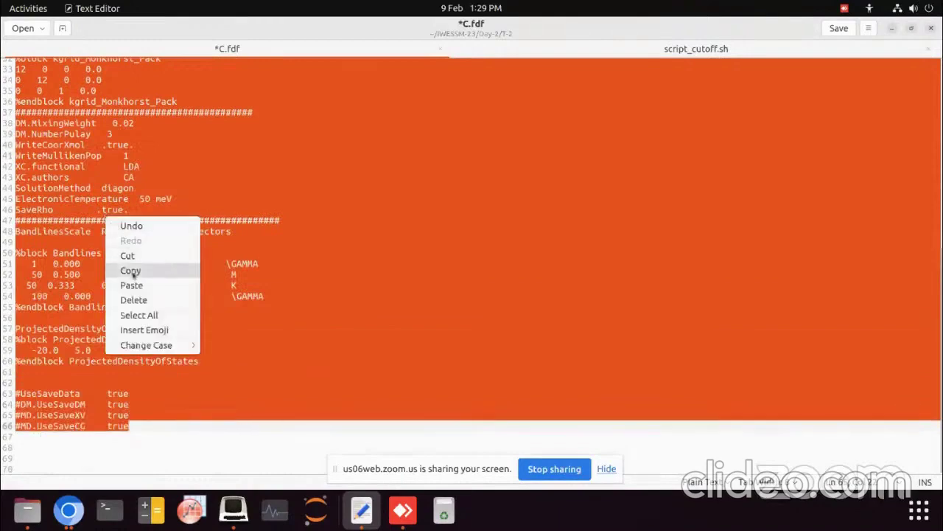
click(130, 271)
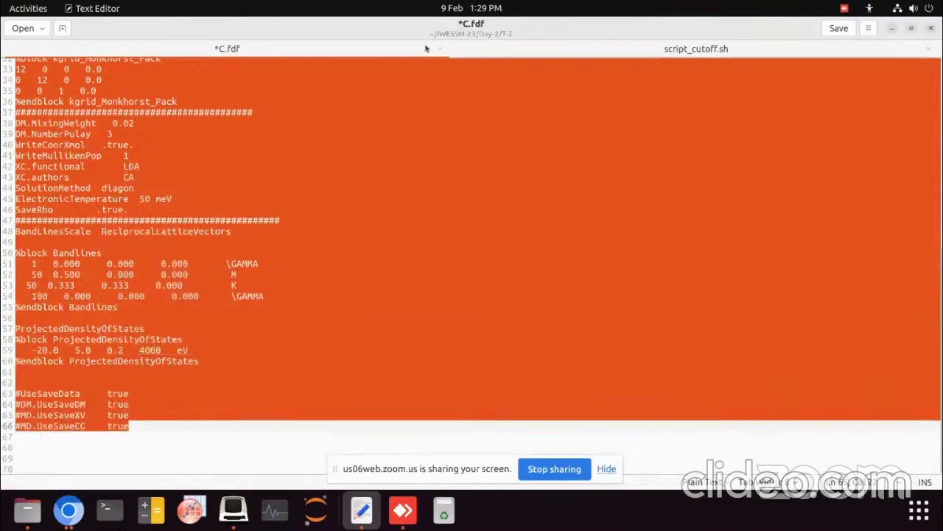
Step: Replace the SIESTA input between the EOF markers in script_cutoff.sh with the copied C.fdf text and save the script
click(650, 50)
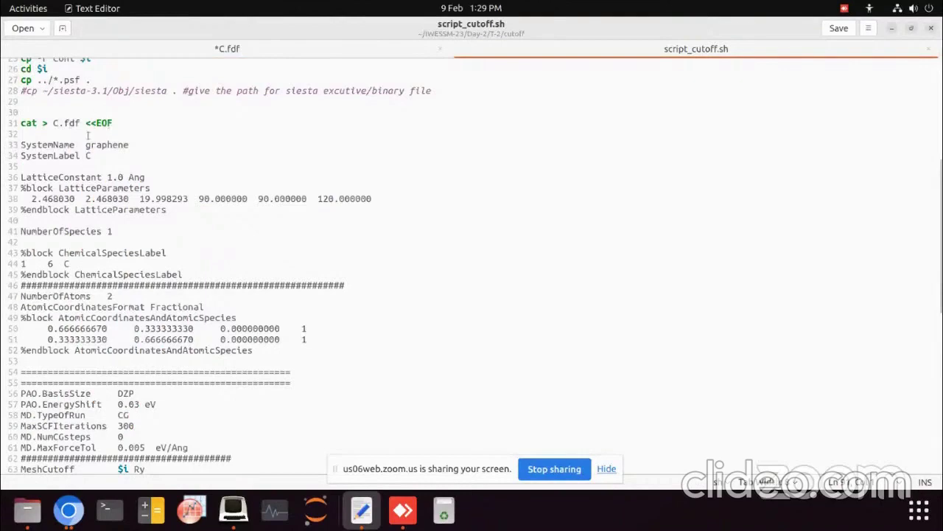
click(22, 145)
drag(22, 144, 157, 363)
key(Delete)
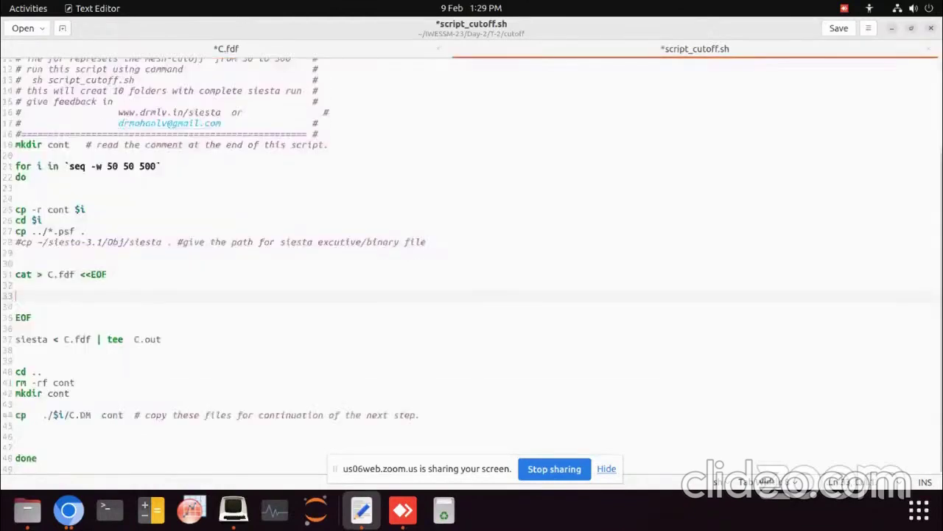
right_click(45, 292)
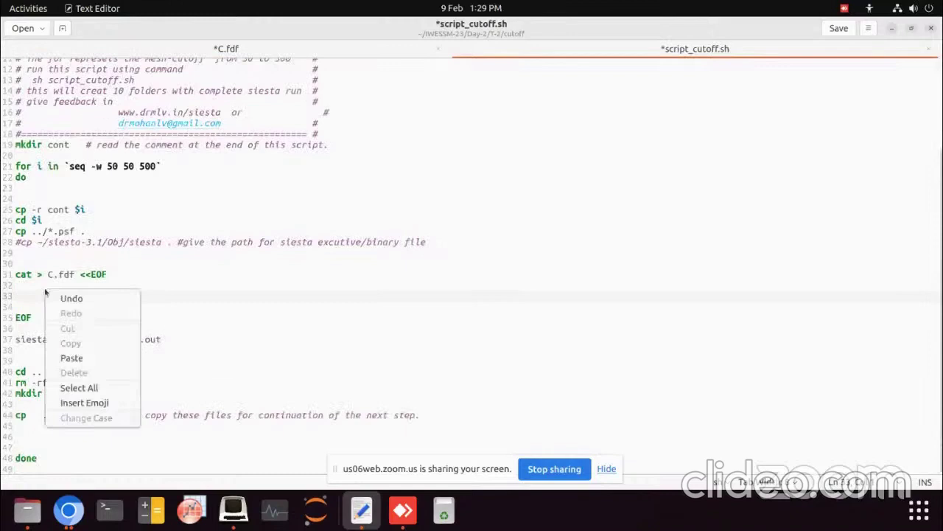
click(74, 359)
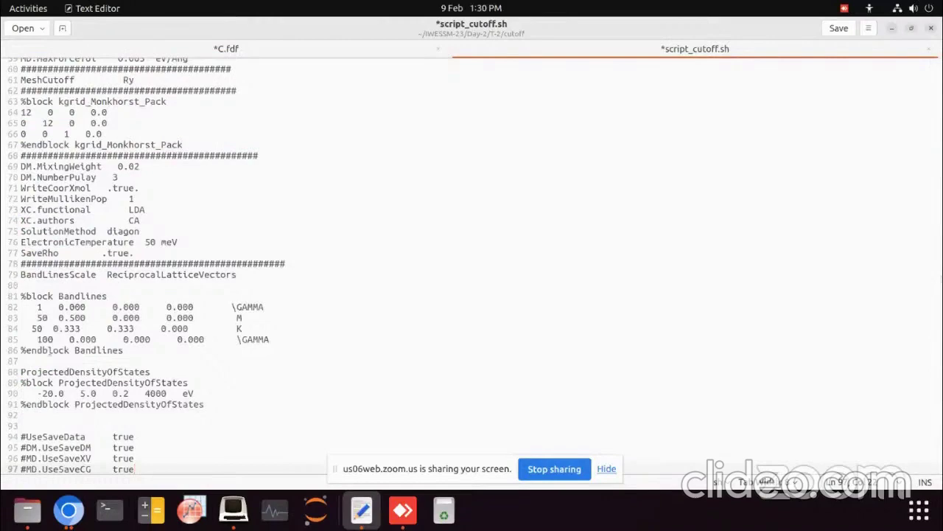
scroll(127, 317, up, 5)
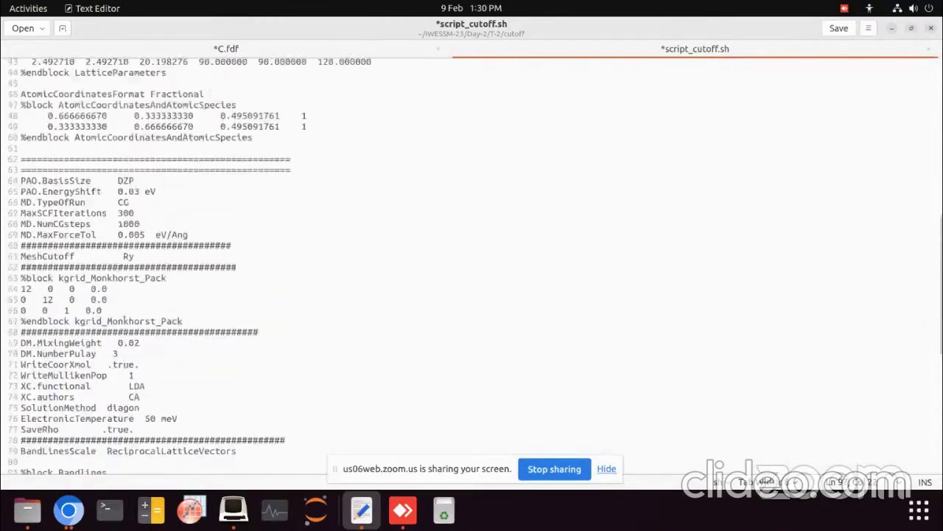
scroll(124, 318, up, 3)
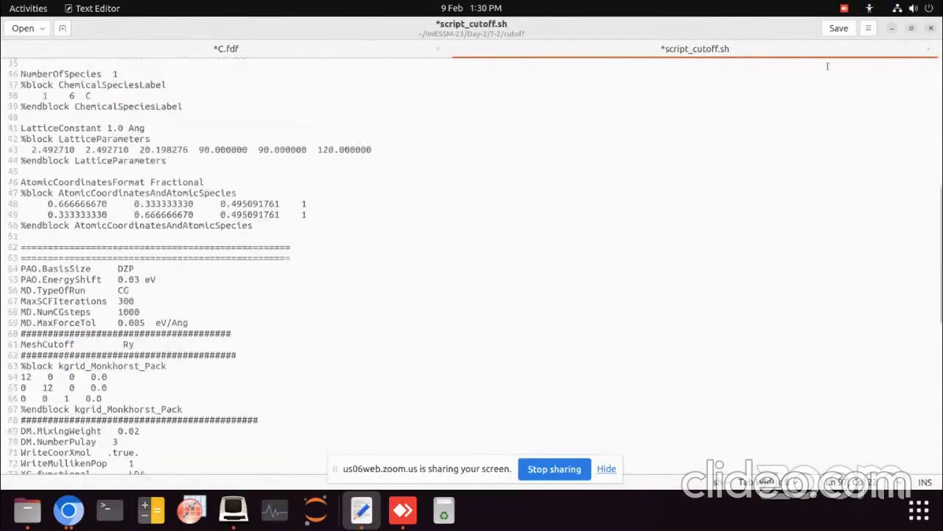
click(838, 28)
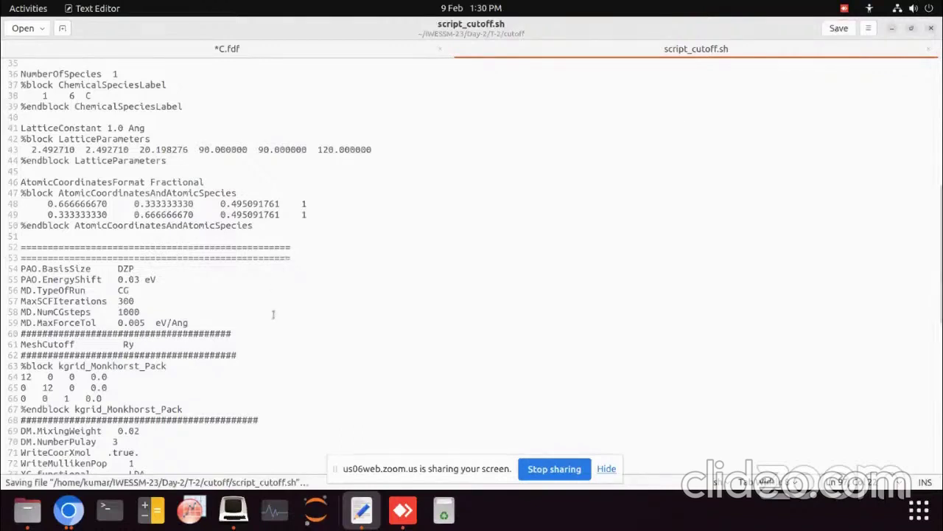
Step: Switch to AnyDesk, dismiss the timeout, reconnect to the first recent session and move its window clear of the script text
click(403, 510)
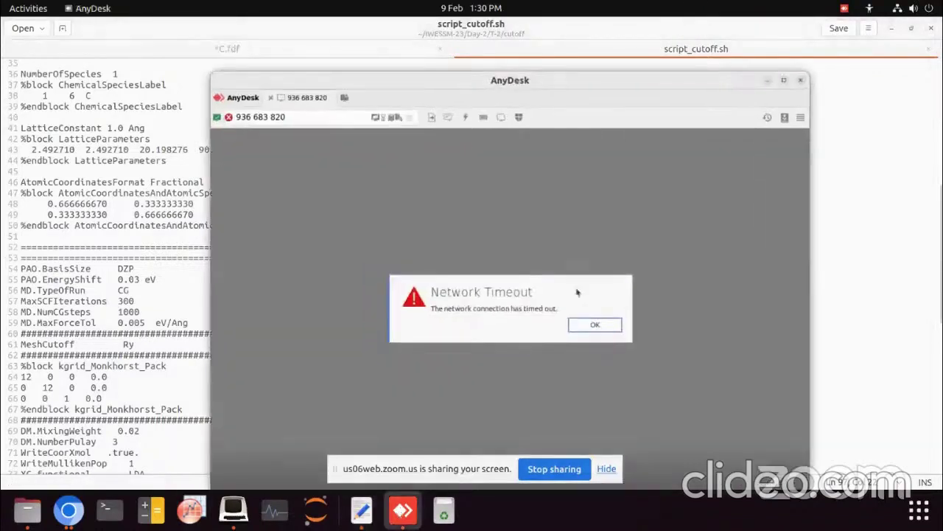
click(596, 325)
click(293, 431)
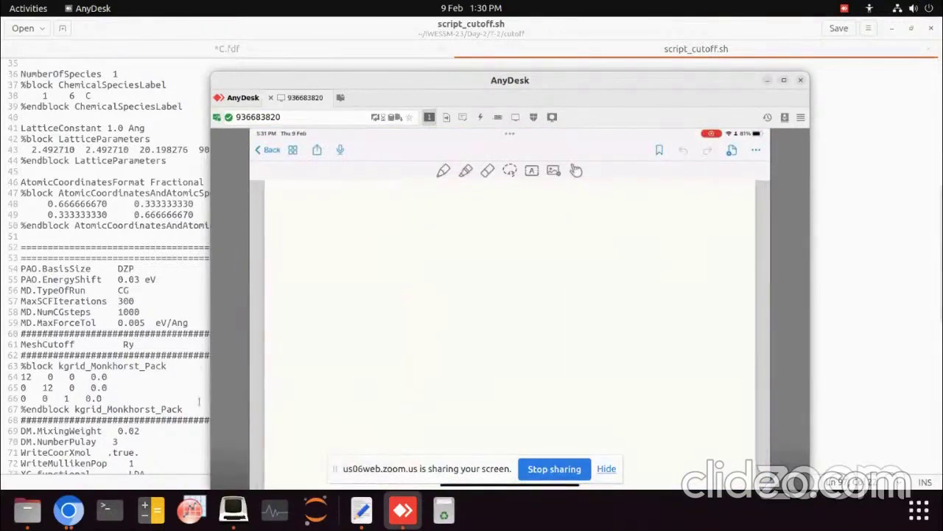
drag(610, 82, 743, 76)
Step: Close C.fdf in the text editor without saving its changes
scroll(206, 174, up, 3)
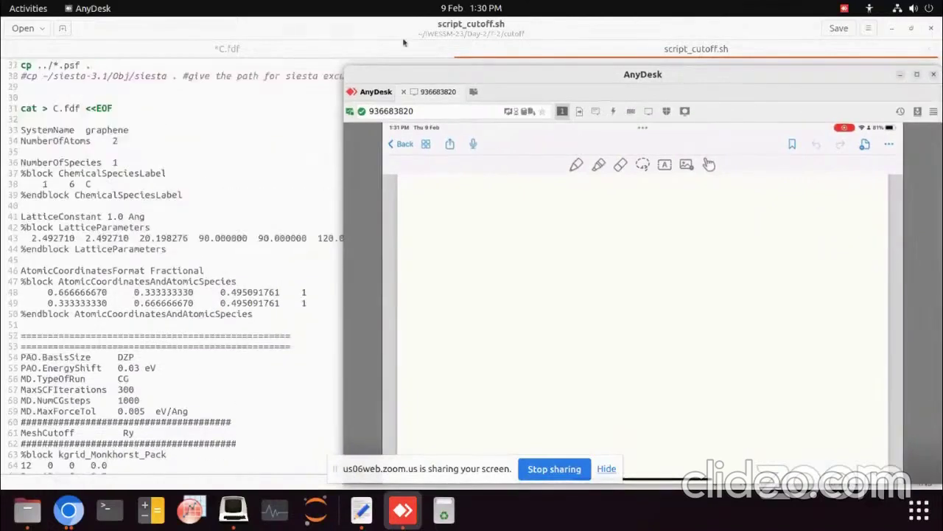
click(439, 51)
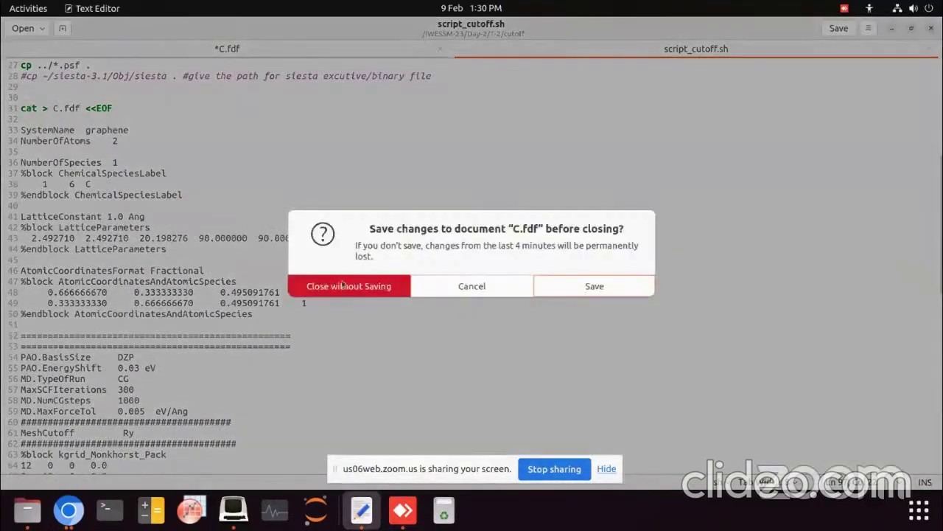
click(347, 286)
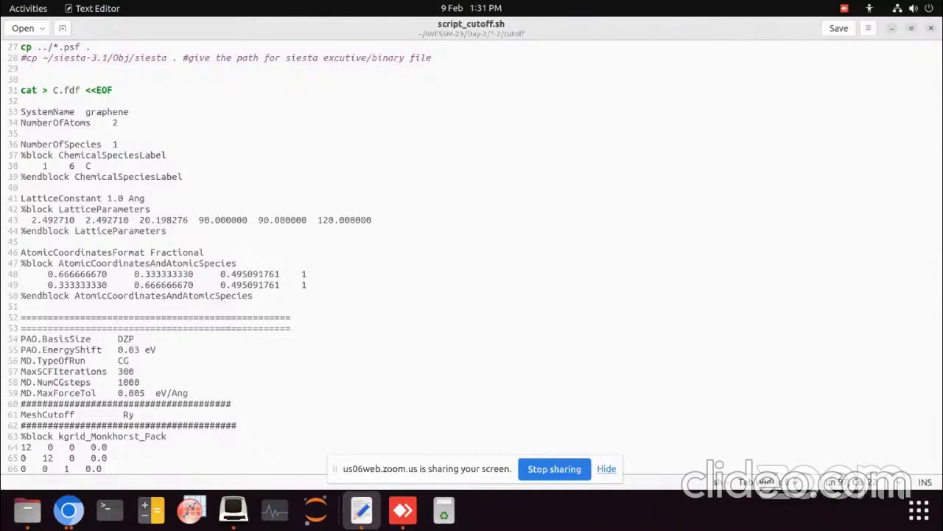
Step: Examine the seq loop range, the MeshCutoff line and the siesta run command in script_cutoff.sh
scroll(236, 213, up, 3)
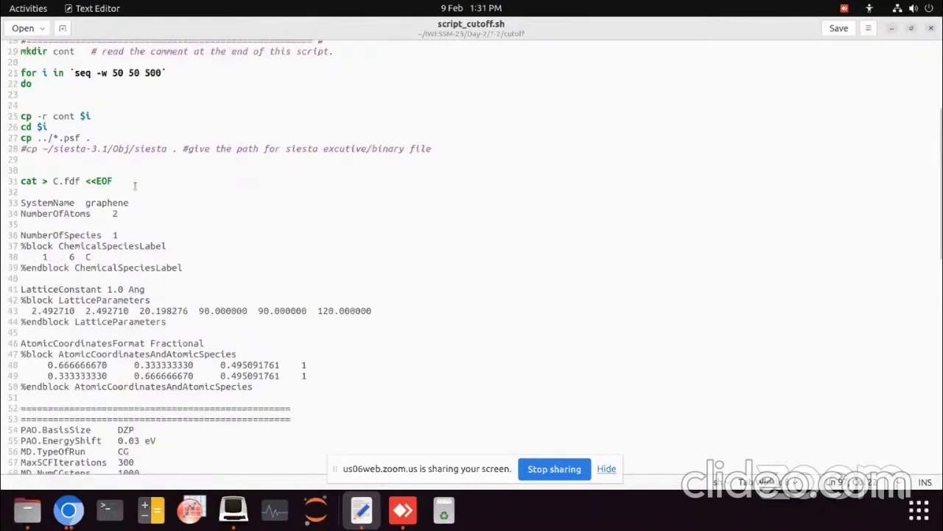
double_click(117, 73)
scroll(137, 265, down, 3)
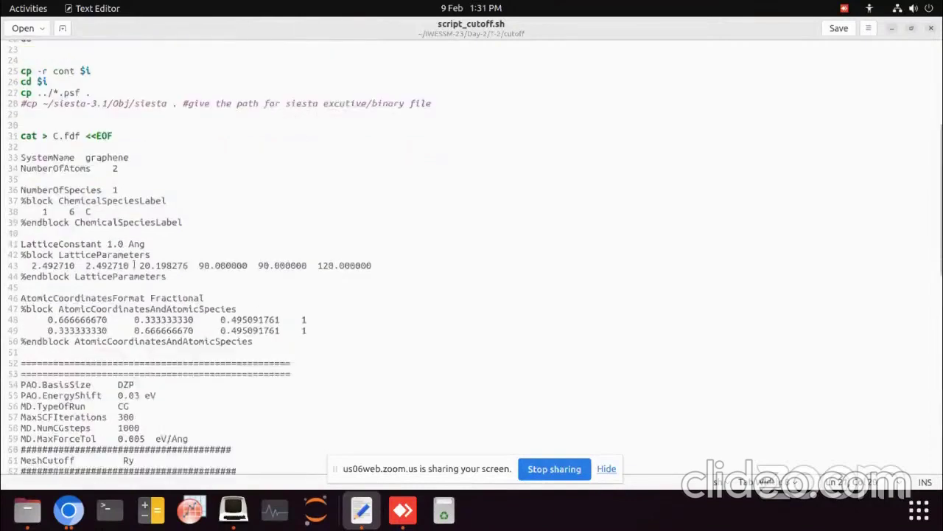
click(120, 414)
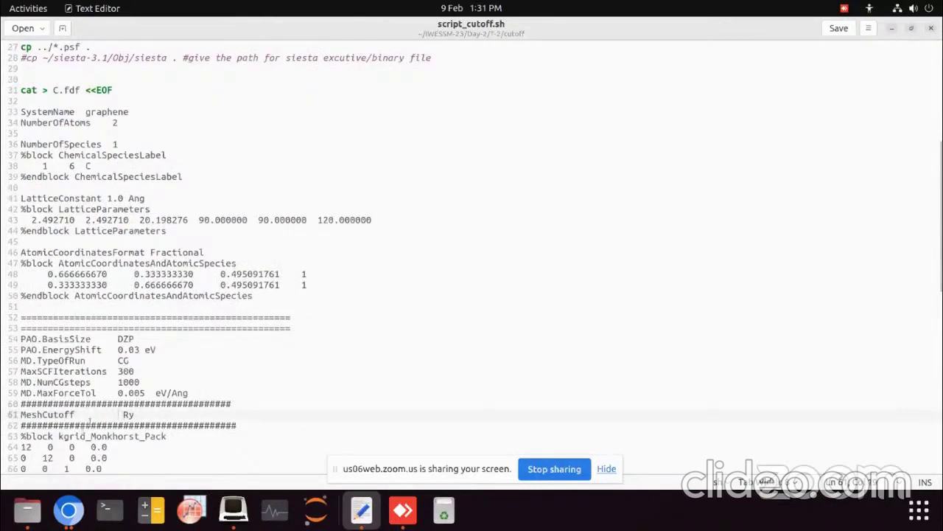
scroll(62, 229, up, 3)
click(114, 72)
drag(112, 73, 162, 75)
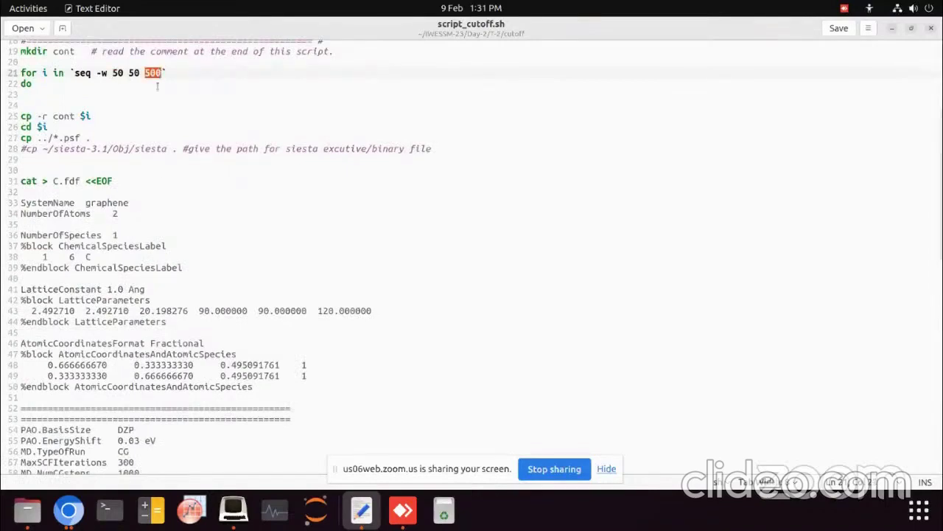
scroll(181, 268, down, 10)
scroll(181, 268, down, 6)
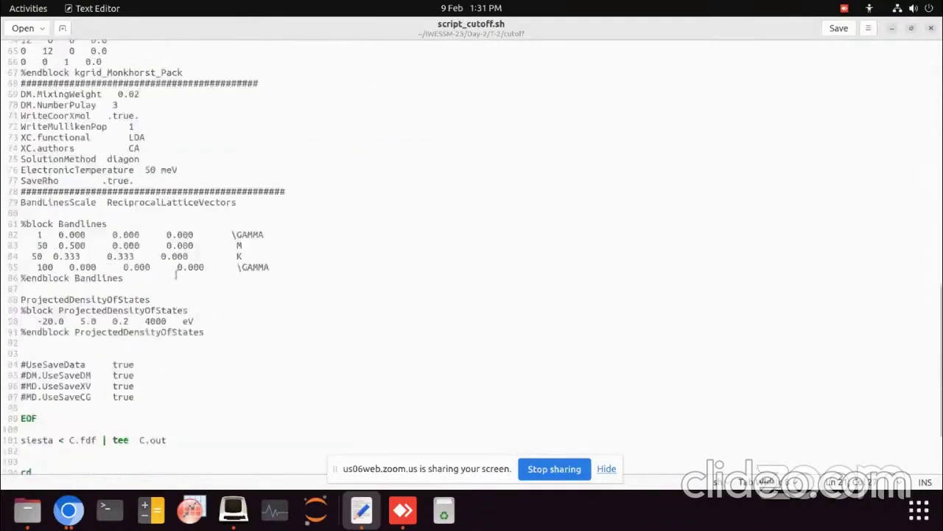
drag(43, 395, 129, 395)
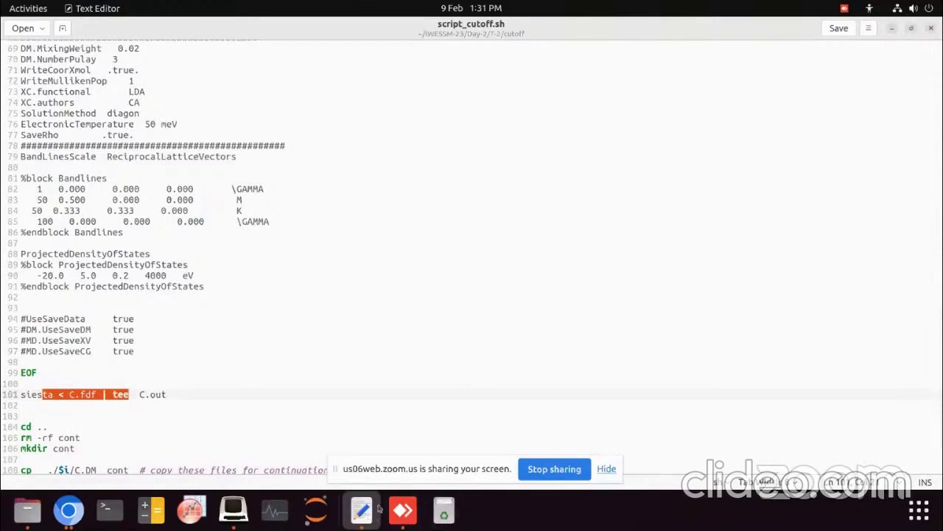
Step: Switch to AnyDesk and place the handwritten mesh cutoff notes beside the embedded C.fdf section of script_cutoff.sh
click(402, 510)
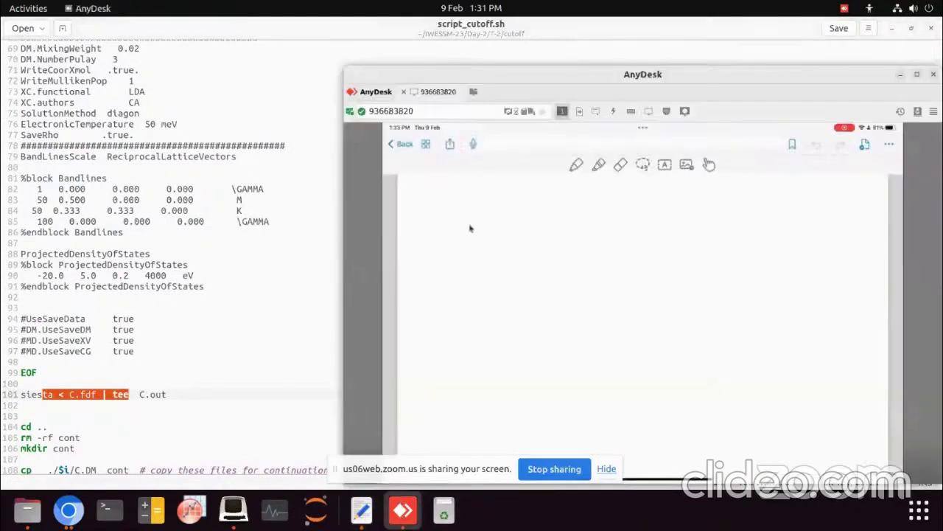
drag(595, 74, 306, 56)
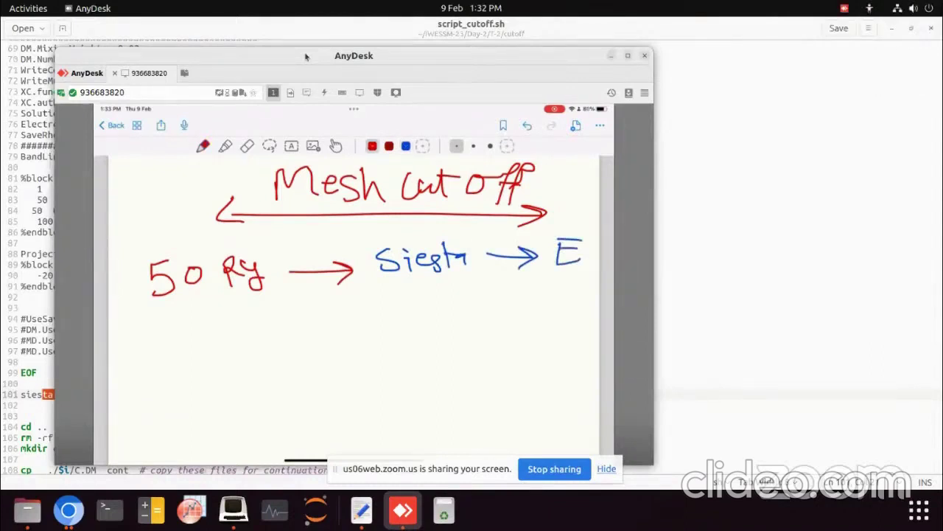
drag(210, 63, 530, 69)
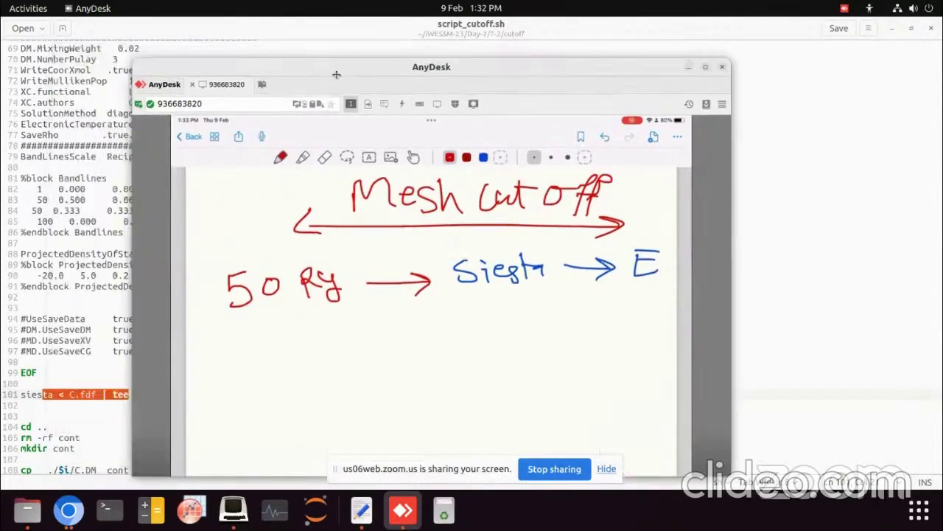
scroll(194, 136, up, 14)
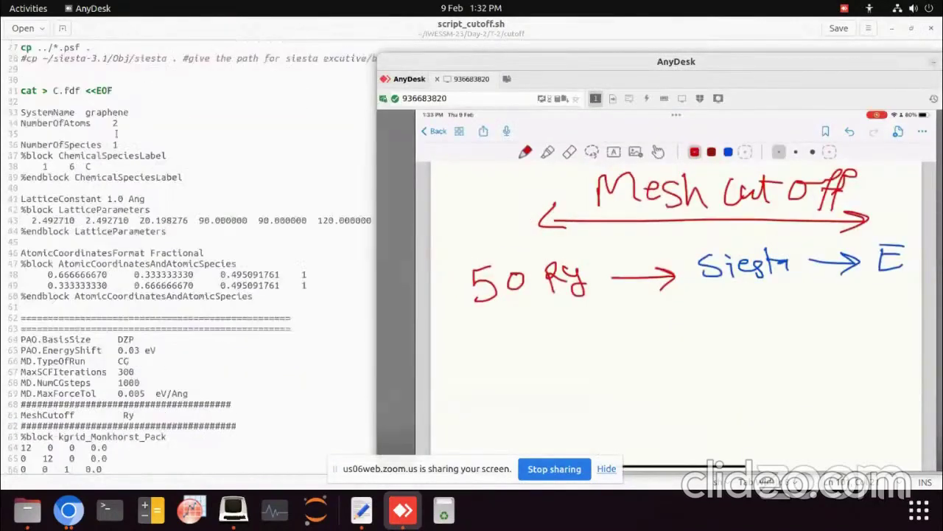
Step: Compare the start, step and end values of the seq loop in script_cutoff.sh with the handwritten mesh cutoff notes in AnyDesk
scroll(90, 116, up, 3)
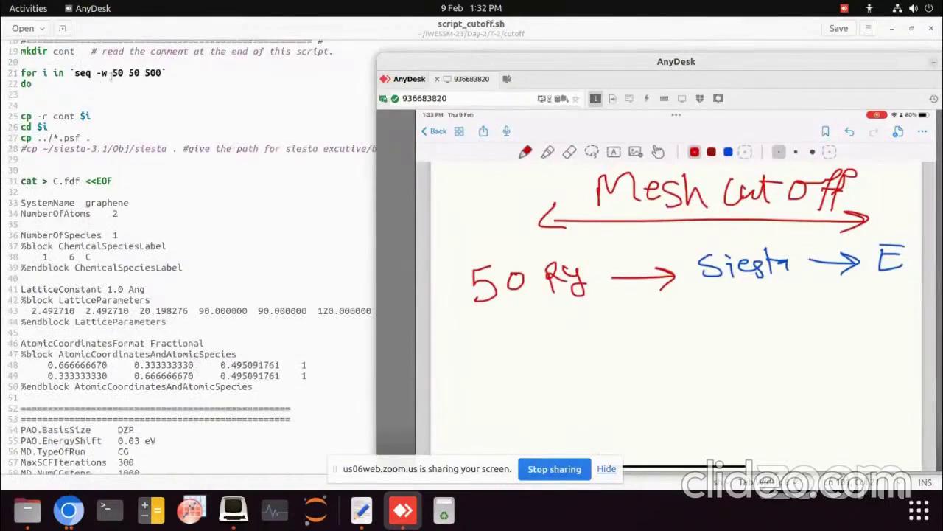
double_click(130, 73)
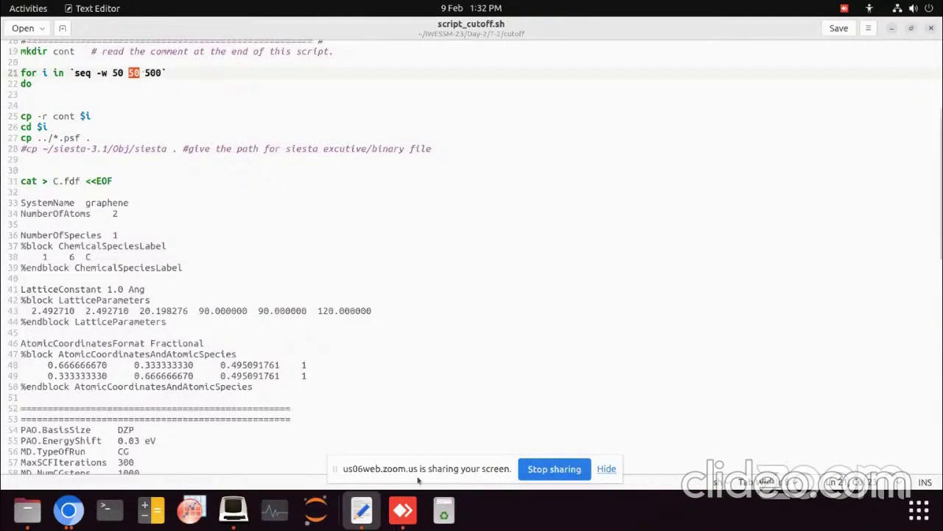
click(403, 510)
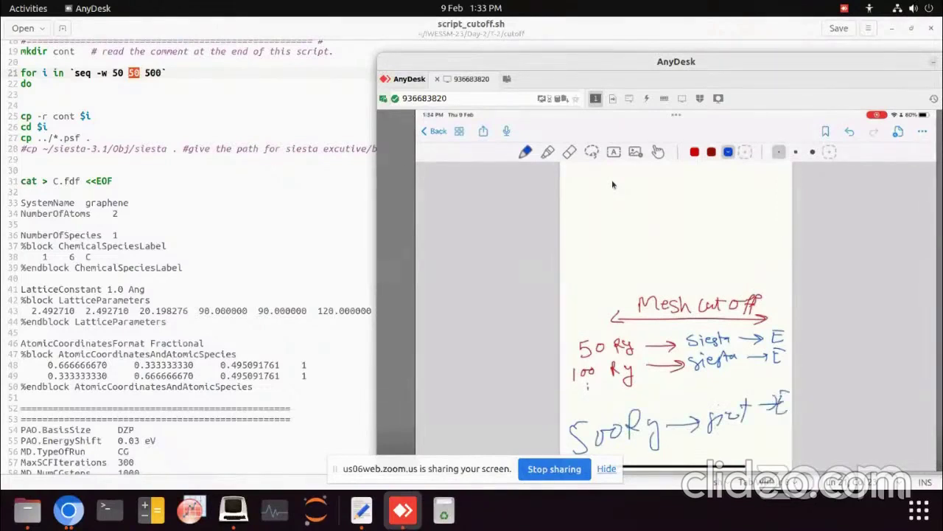
click(260, 186)
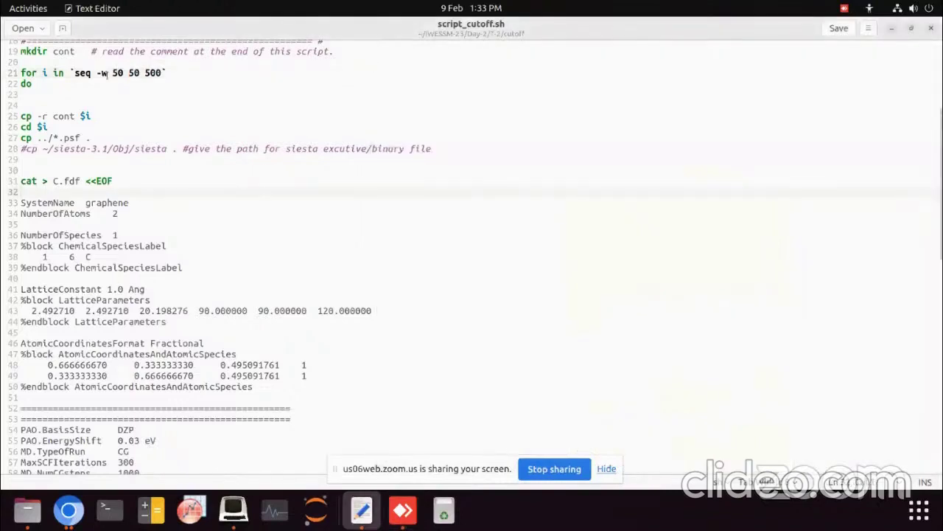
click(113, 72)
double_click(130, 73)
double_click(153, 72)
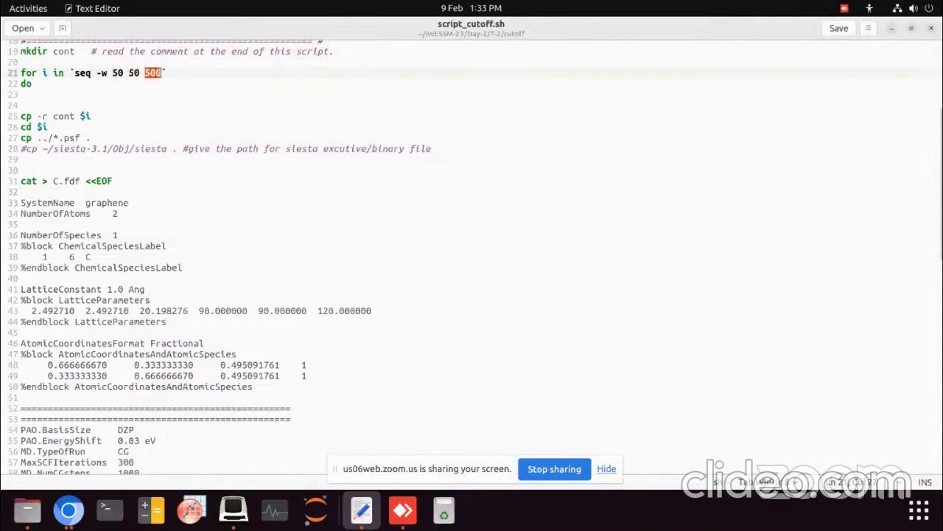
click(153, 73)
Step: Set the MeshCutoff value in the embedded C.fdf section to the loop variable $i, before the Ry unit
scroll(101, 122, down, 3)
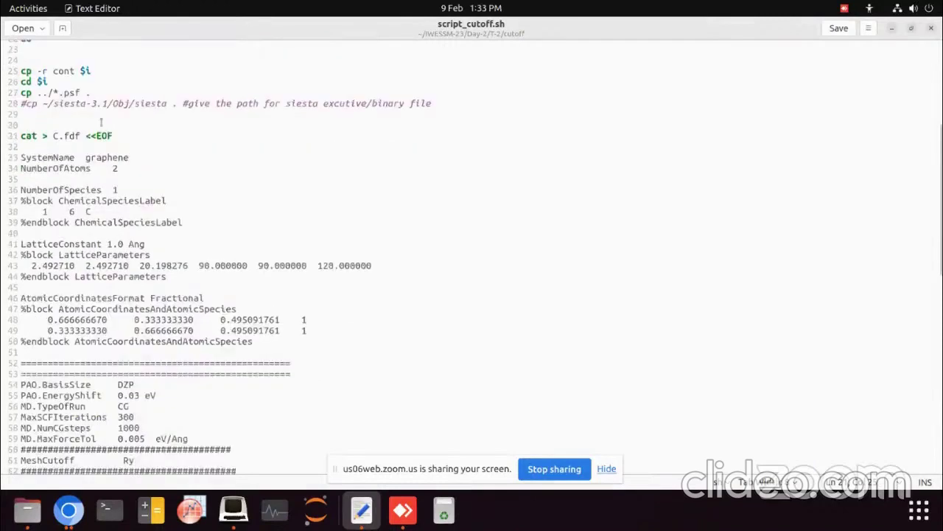
scroll(101, 163, down, 1)
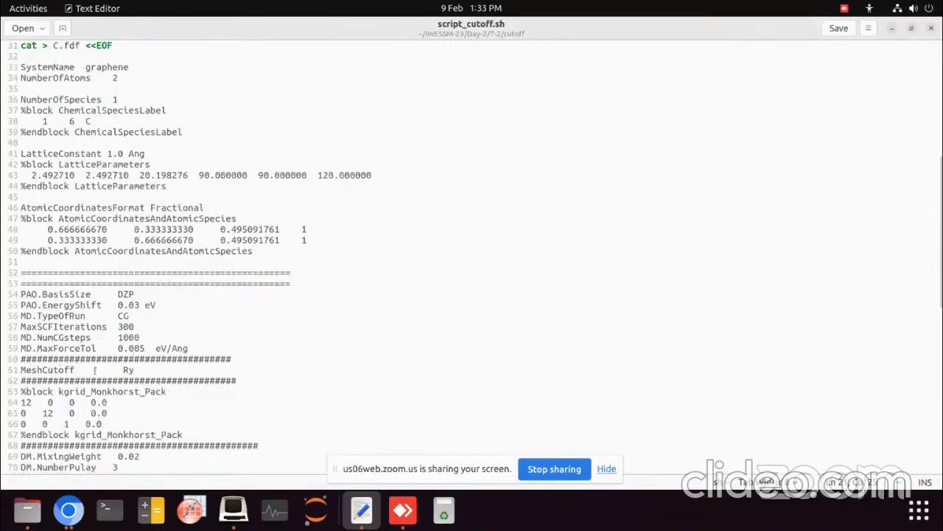
click(120, 370)
text(350)
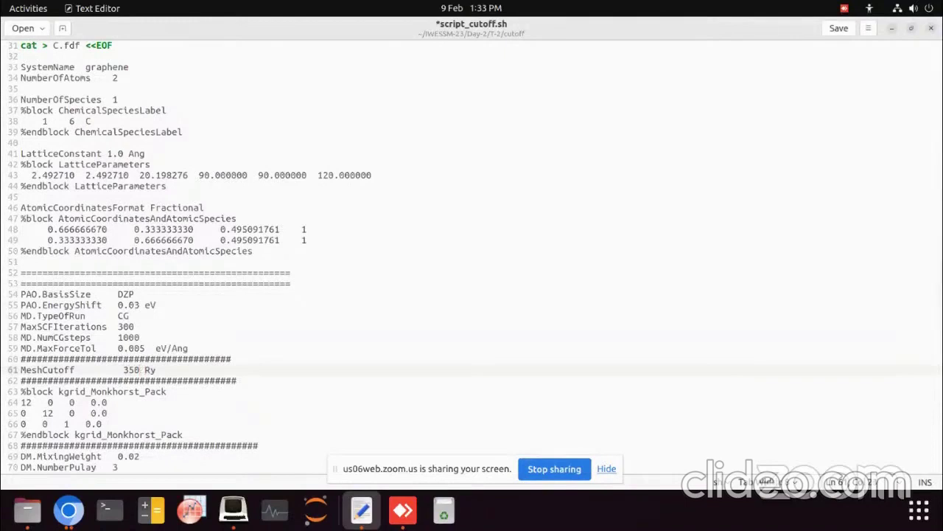
key(BackSpace)
key(BackSpace)
key(BackSpace)
text($i)
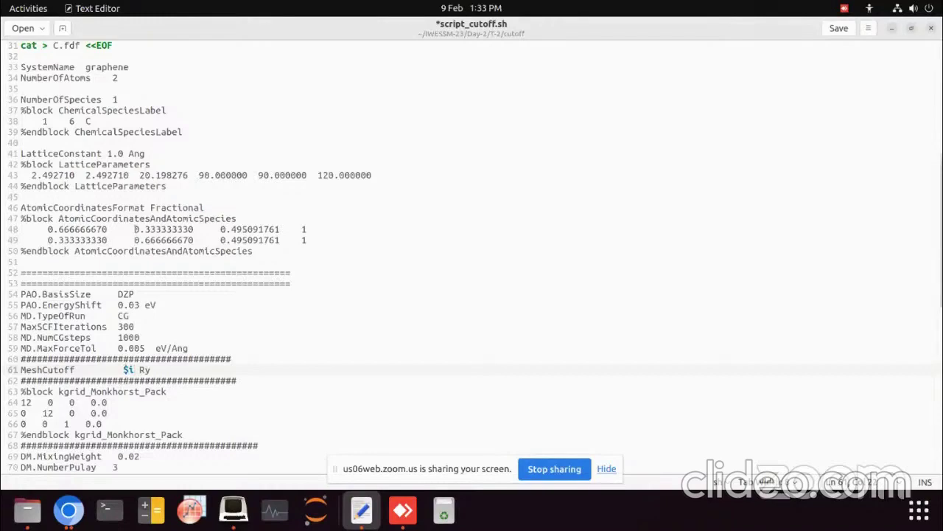
Step: Trace how the MeshCutoff variable $i relates to the seq loop values and the siesta run command in script_cutoff.sh
scroll(135, 229, up, 3)
scroll(129, 410, down, 1)
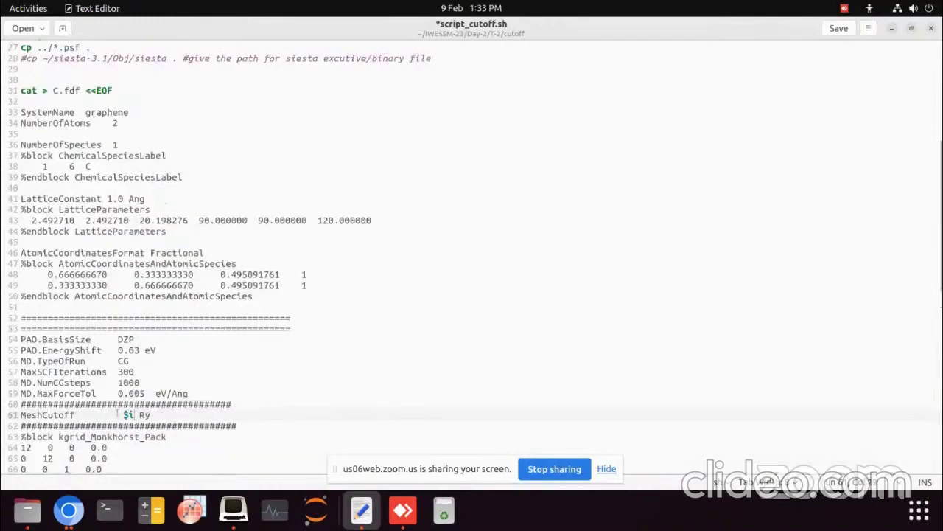
drag(118, 414, 140, 415)
scroll(132, 286, up, 4)
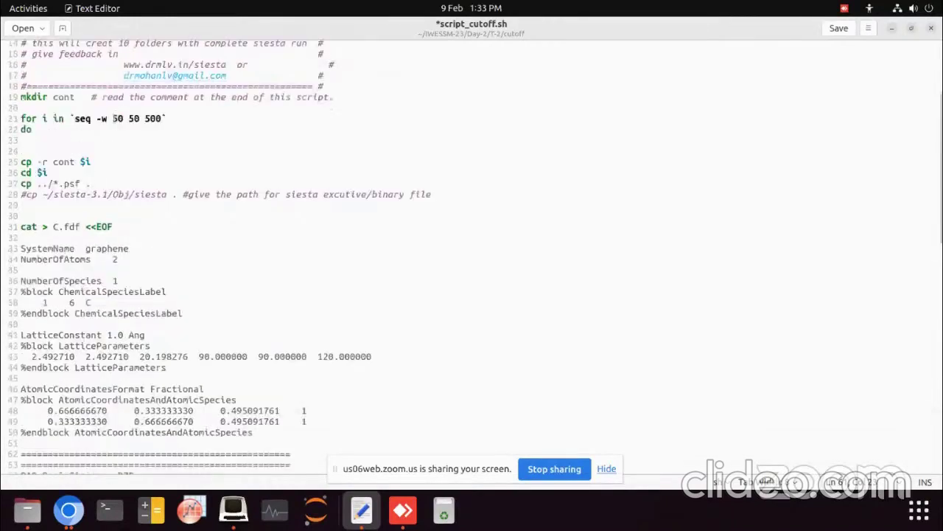
drag(112, 118, 129, 117)
scroll(124, 219, down, 3)
scroll(119, 276, down, 12)
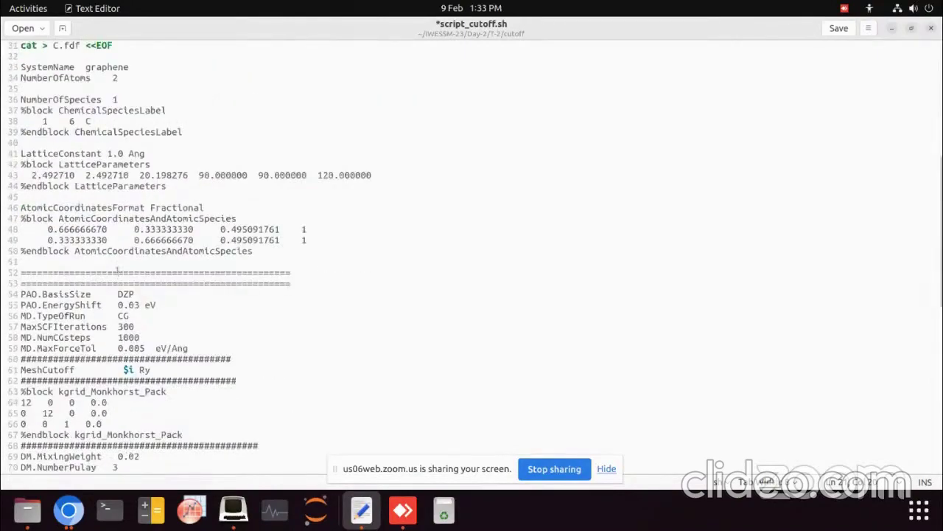
scroll(68, 383, down, 4)
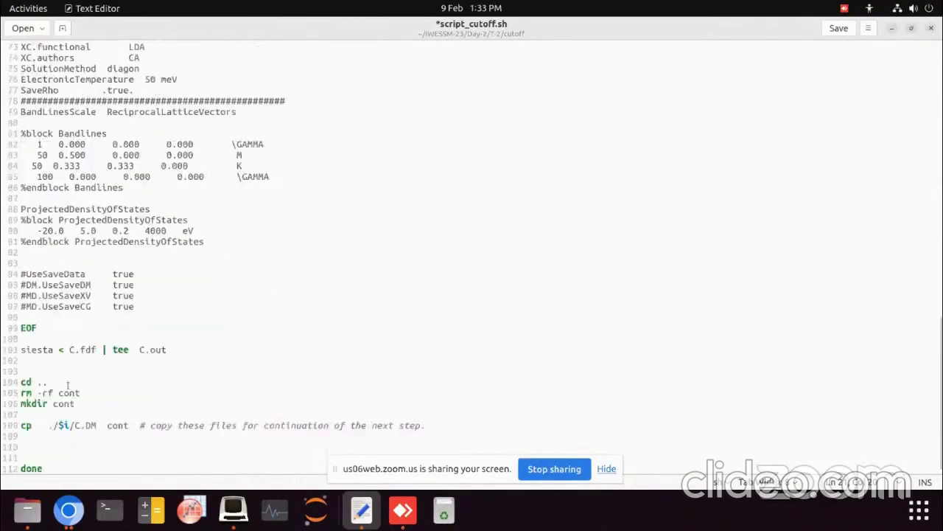
scroll(125, 188, up, 12)
scroll(125, 188, up, 1)
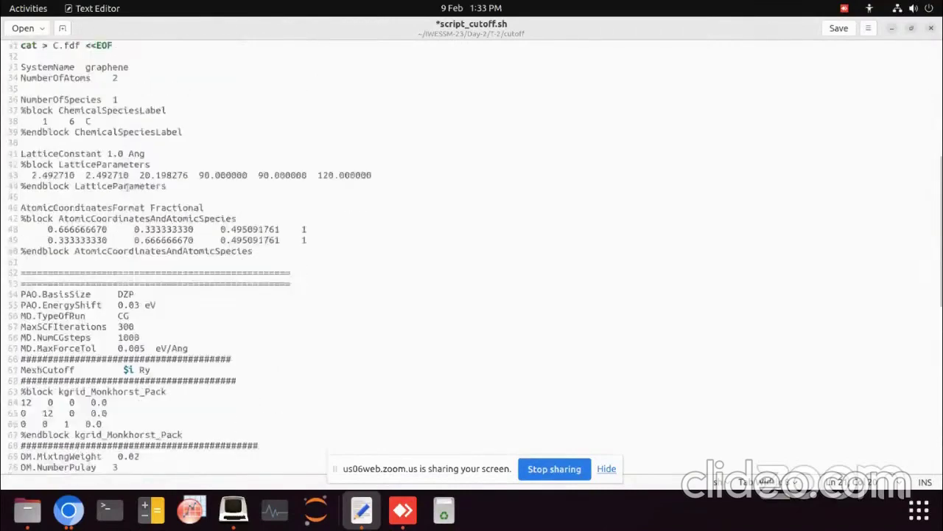
scroll(127, 188, down, 5)
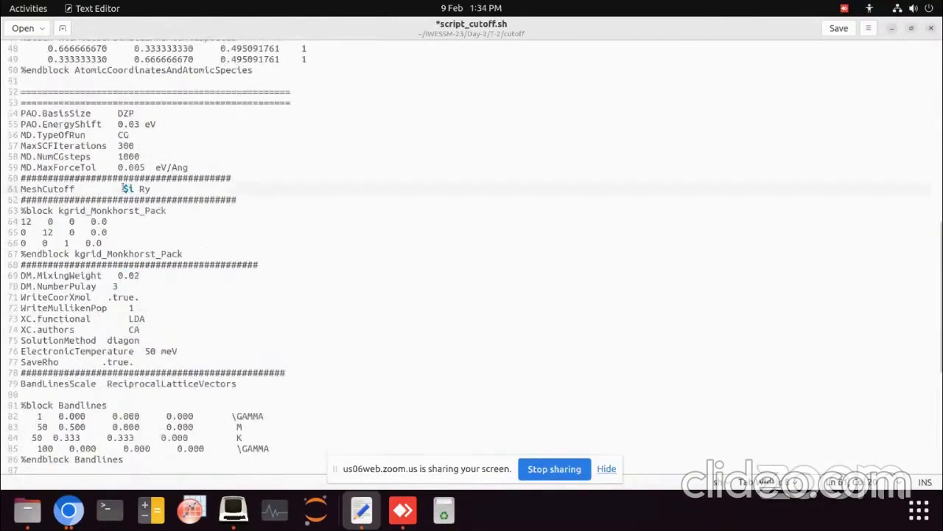
drag(123, 189, 134, 188)
scroll(368, 250, down, 2)
scroll(373, 247, up, 3)
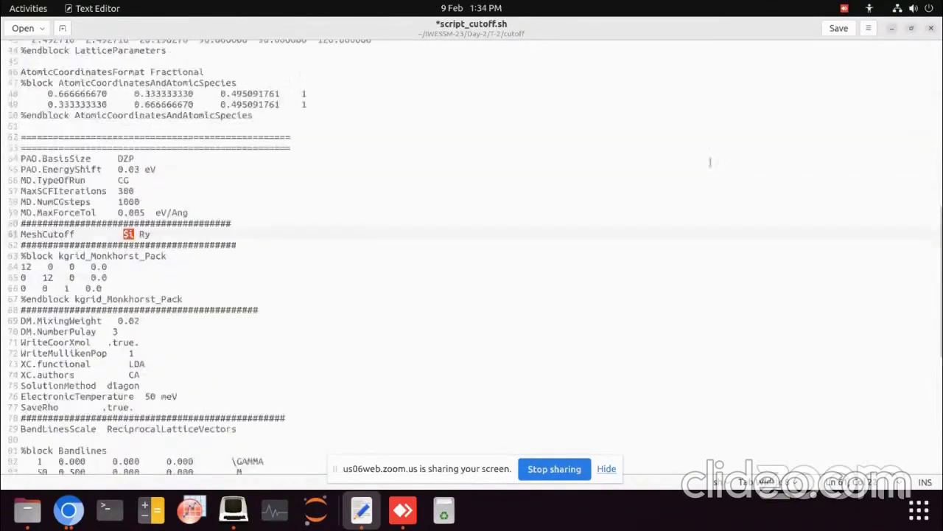
Step: Save script_cutoff.sh, recheck its MeshCutoff line and the seq start value, and close the file
click(839, 28)
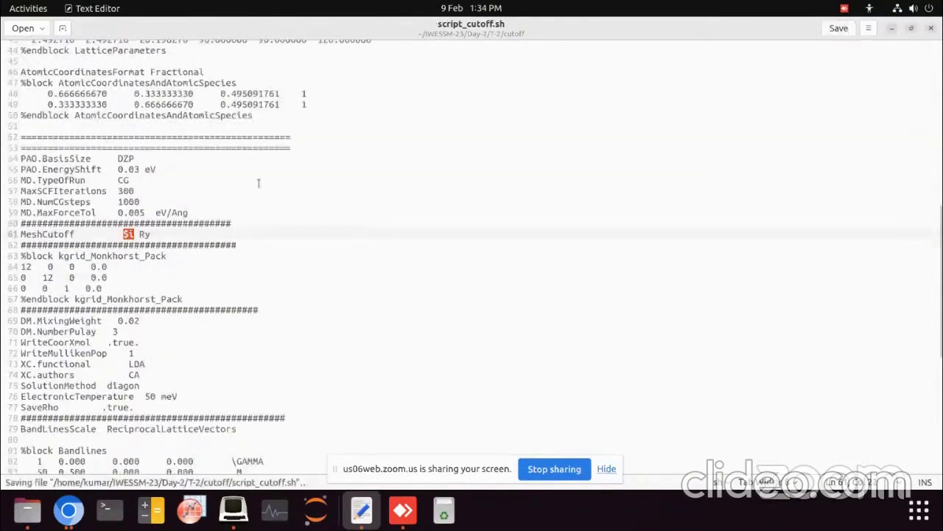
drag(221, 213, 220, 223)
click(104, 234)
drag(42, 234, 137, 233)
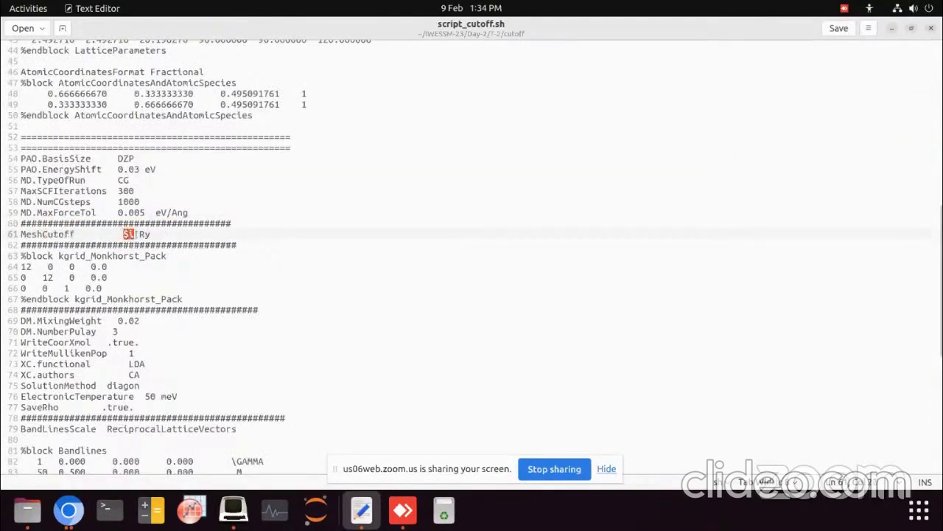
scroll(184, 247, up, 8)
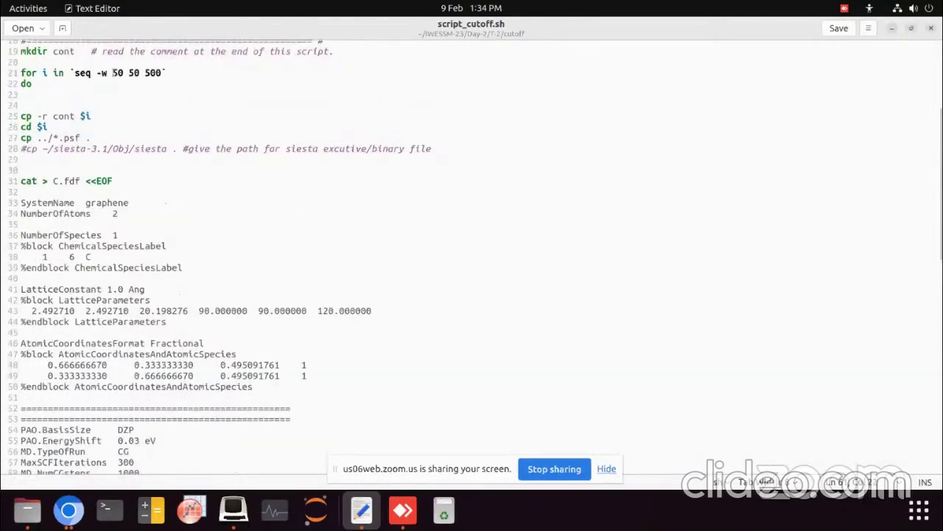
double_click(116, 72)
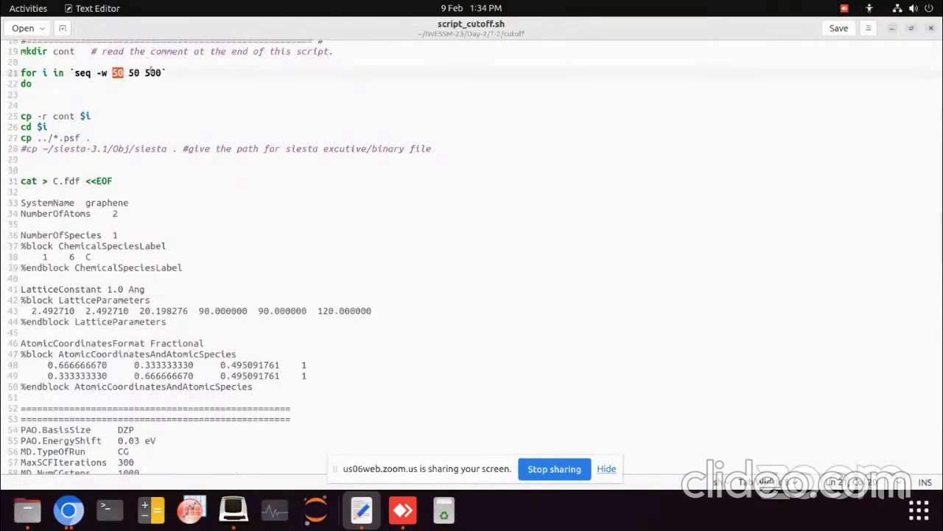
click(839, 28)
click(932, 28)
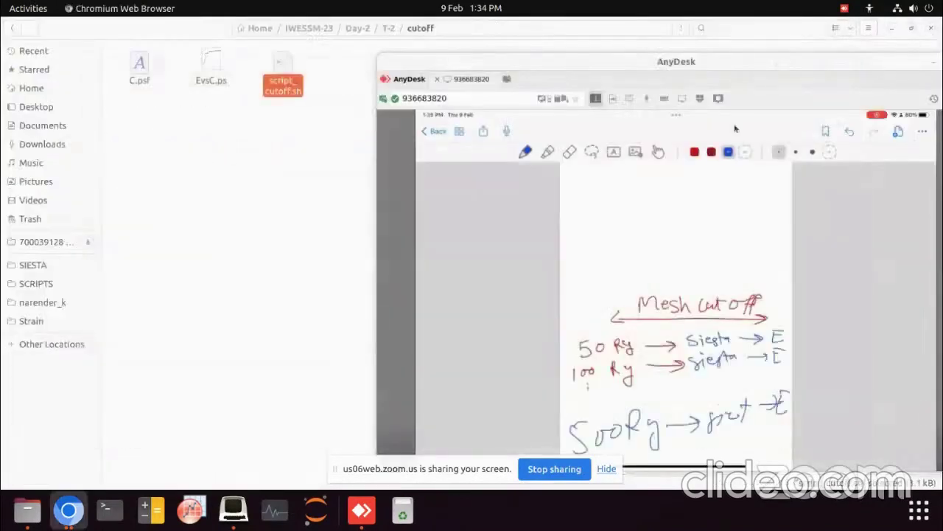
Step: Open a terminal in the cutoff folder and maximize its window
click(270, 191)
right_click(241, 185)
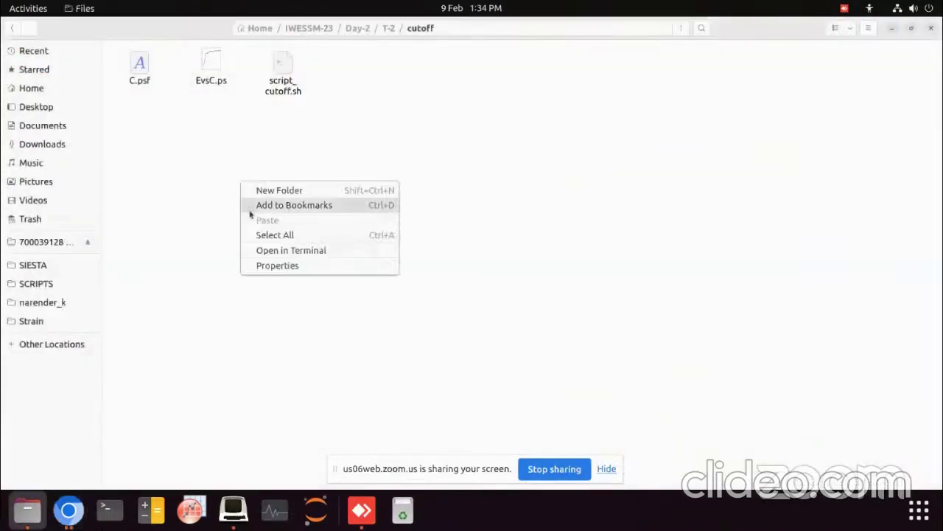
click(271, 251)
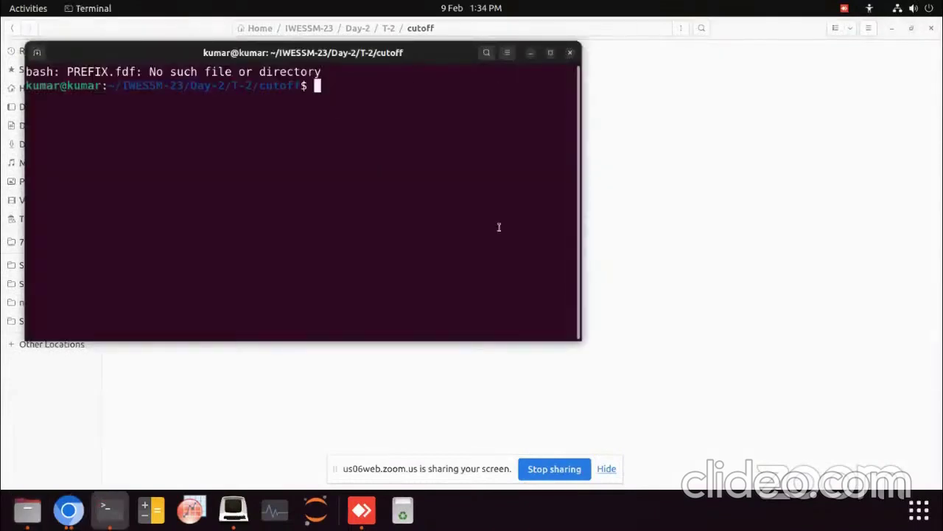
drag(568, 338, 822, 433)
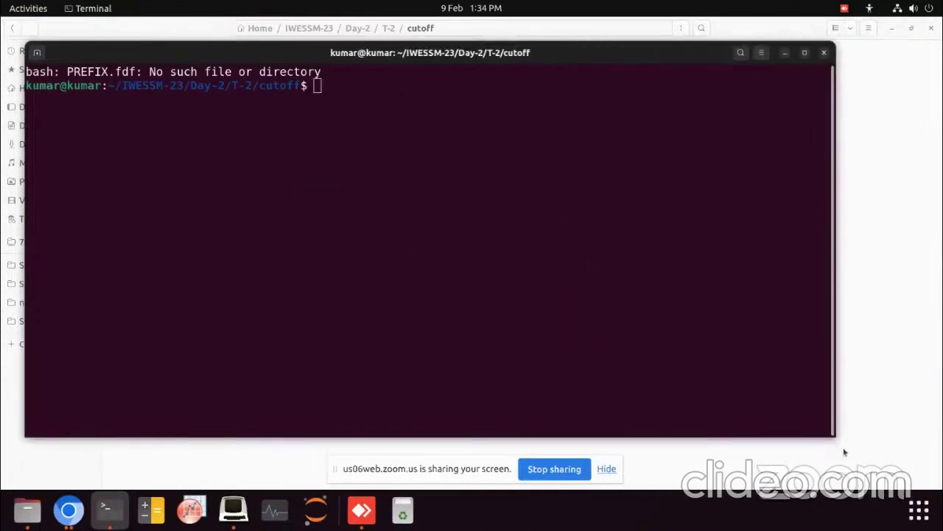
key(super+Up)
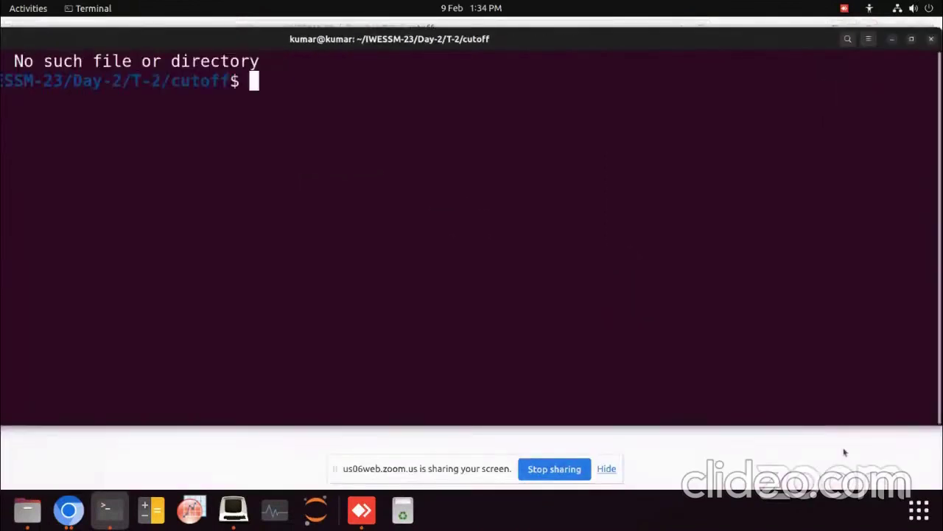
key(super+Down)
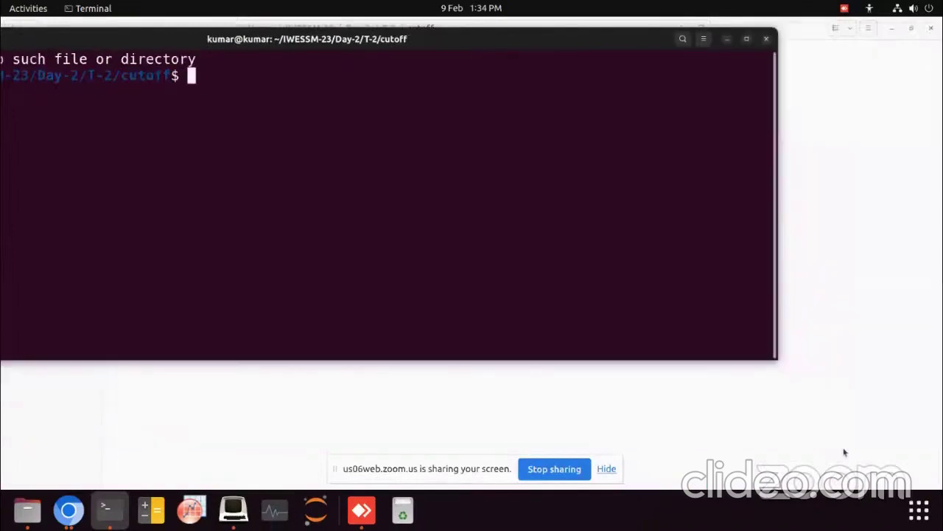
click(746, 41)
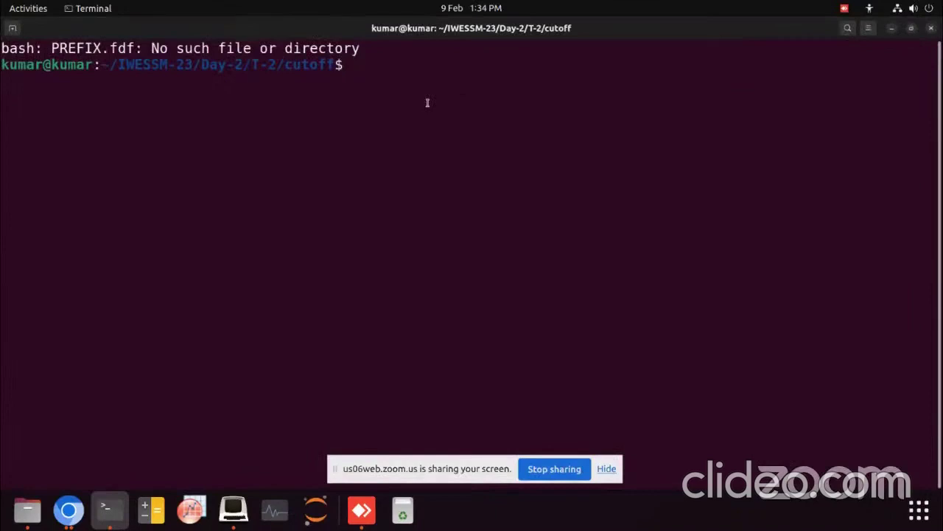
Step: List the cutoff folder's files and locate get_EvsC_script.sh~ and script_cutoff.sh in the listing
text(sie)
key(BackSpace)
key(BackSpace)
key(BackSpace)
text(ls)
key(Return)
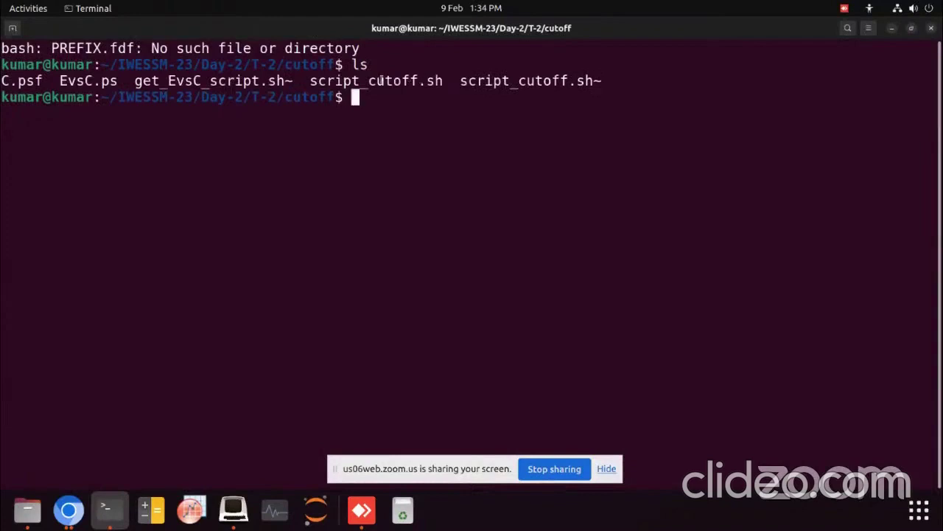
drag(134, 79, 292, 79)
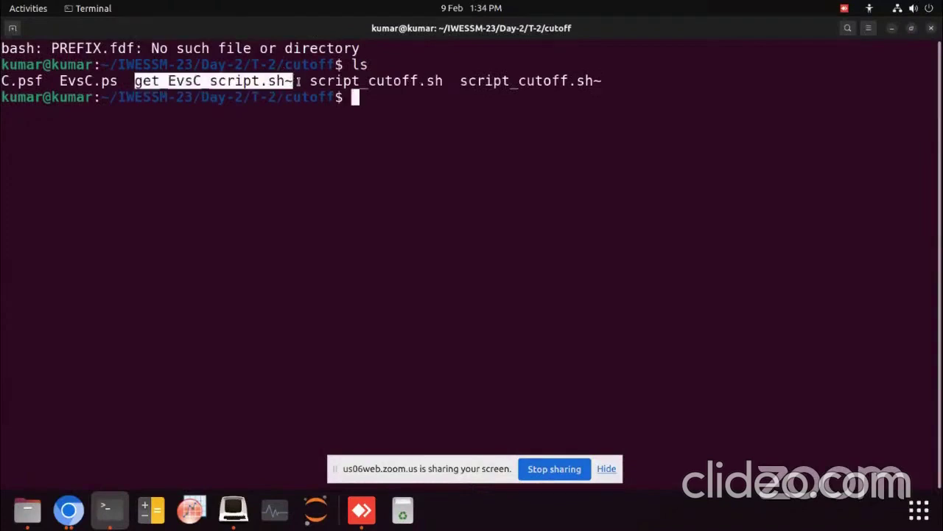
click(294, 81)
drag(137, 79, 303, 81)
click(387, 97)
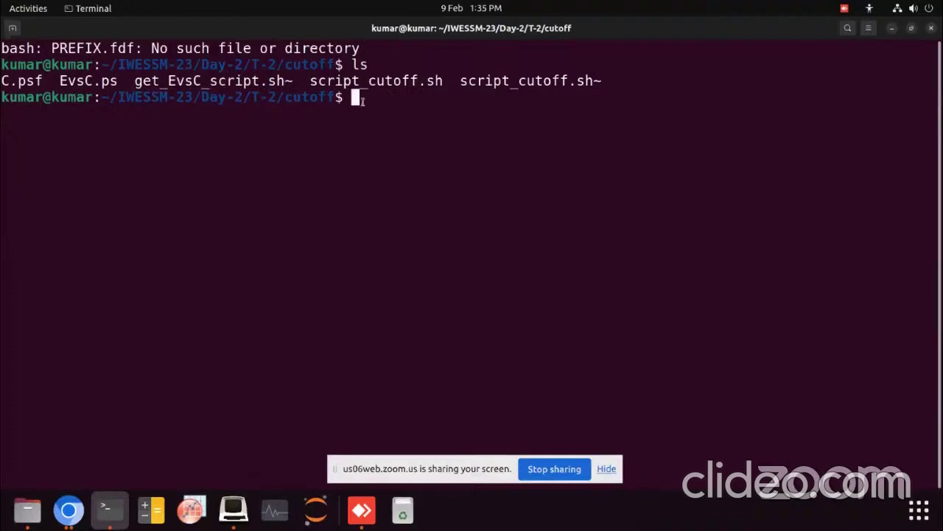
drag(308, 81, 446, 81)
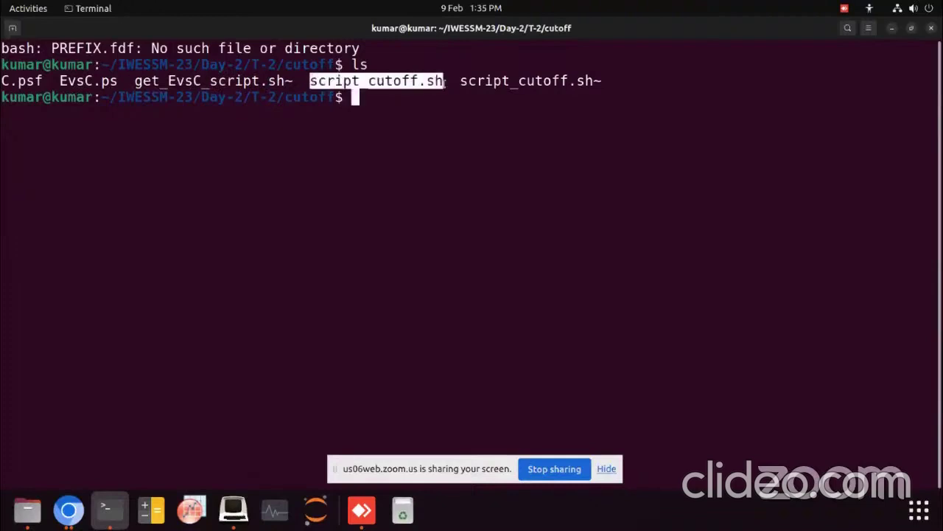
click(372, 100)
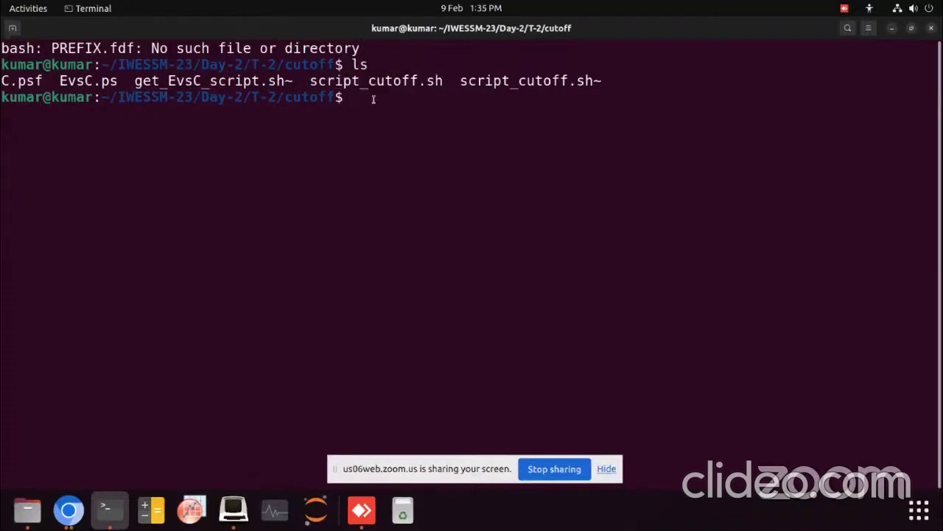
Step: Make script_cutoff.sh executable with chmod +x
text(chmod)
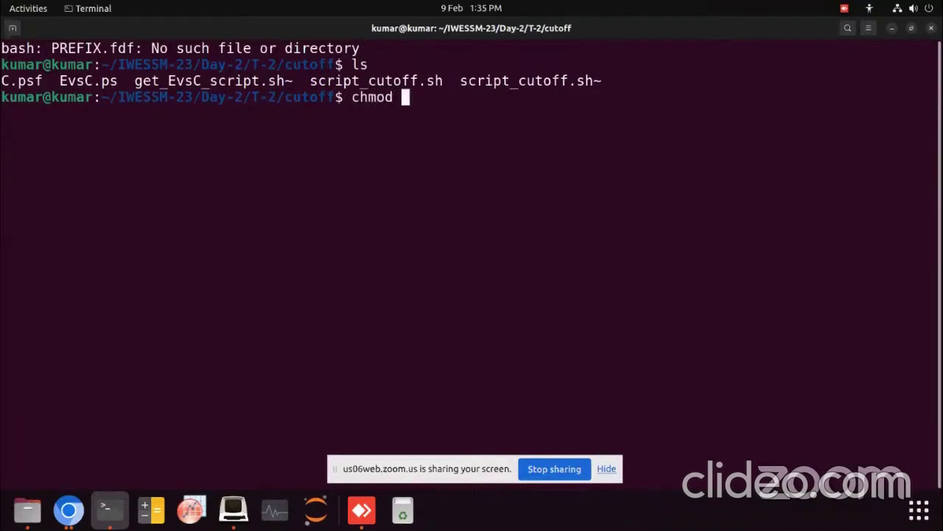
text( +x s)
key(Tab)
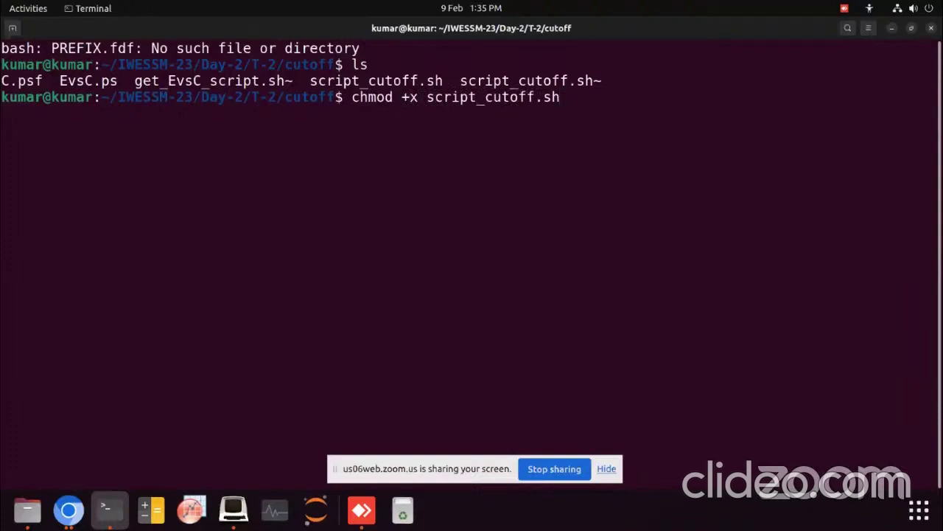
key(Return)
Step: List the cutoff folder's files again and check how script_cutoff.sh is marked compared with the earlier listing
text(ls)
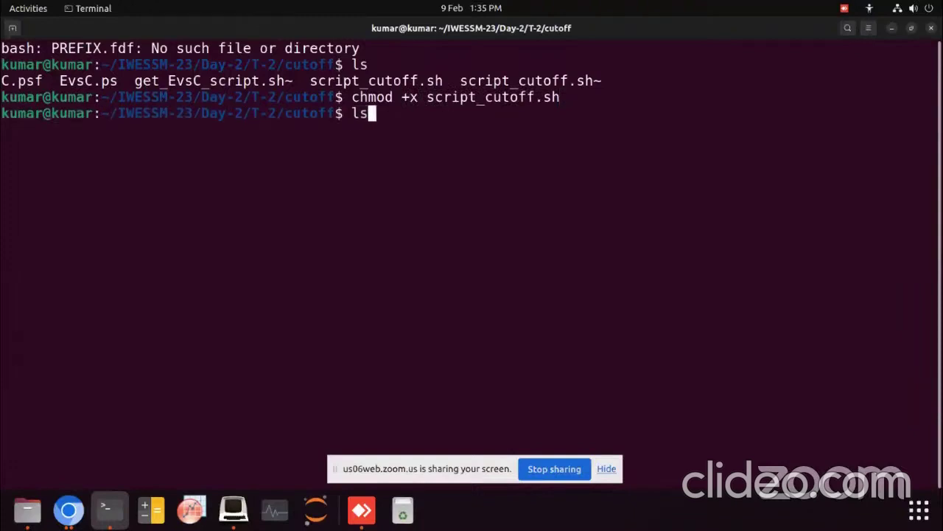
key(Return)
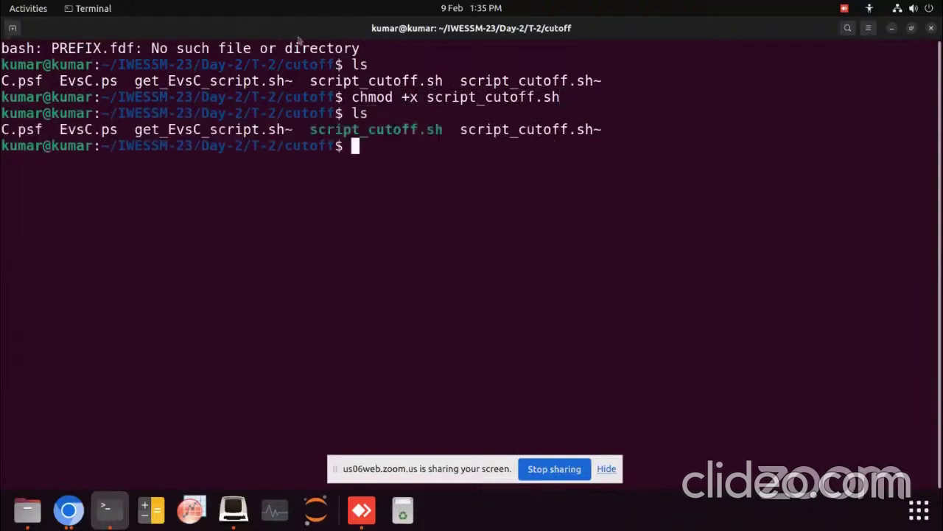
drag(304, 84, 444, 83)
drag(311, 129, 440, 129)
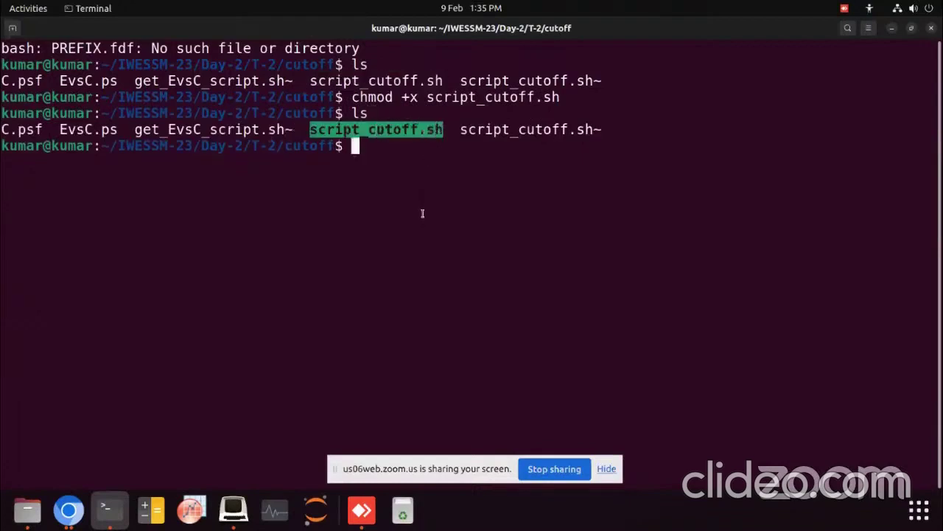
click(434, 188)
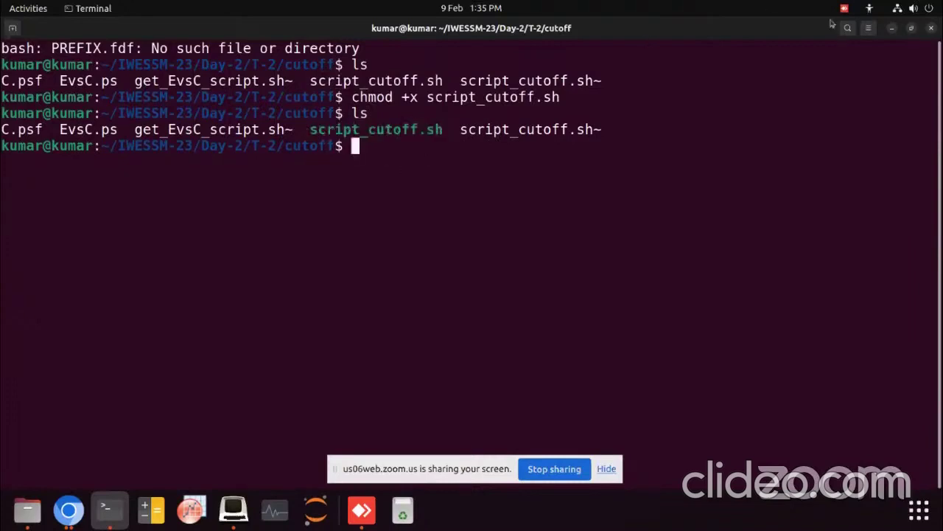
Step: Minimize the terminal, reopen script_cutoff.sh and examine the siesta executable name in the run command on line 101
click(890, 28)
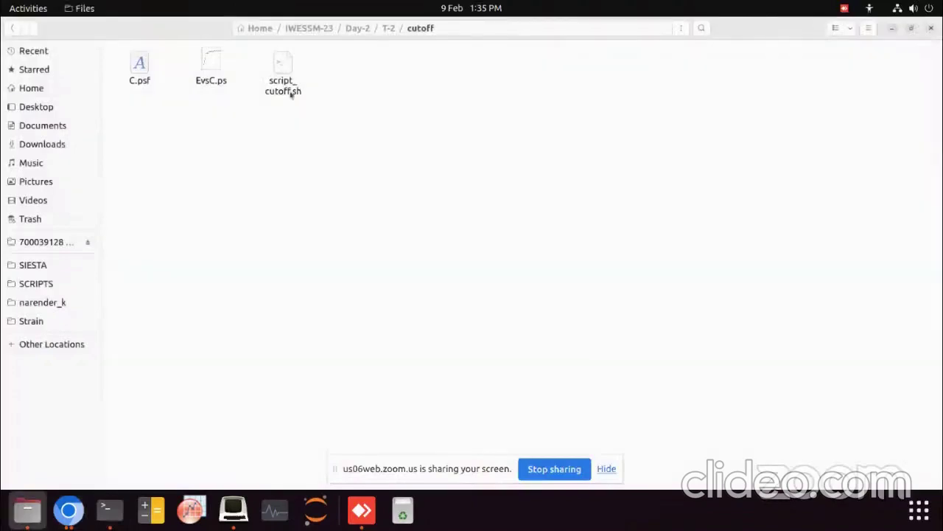
double_click(288, 87)
scroll(143, 238, down, 15)
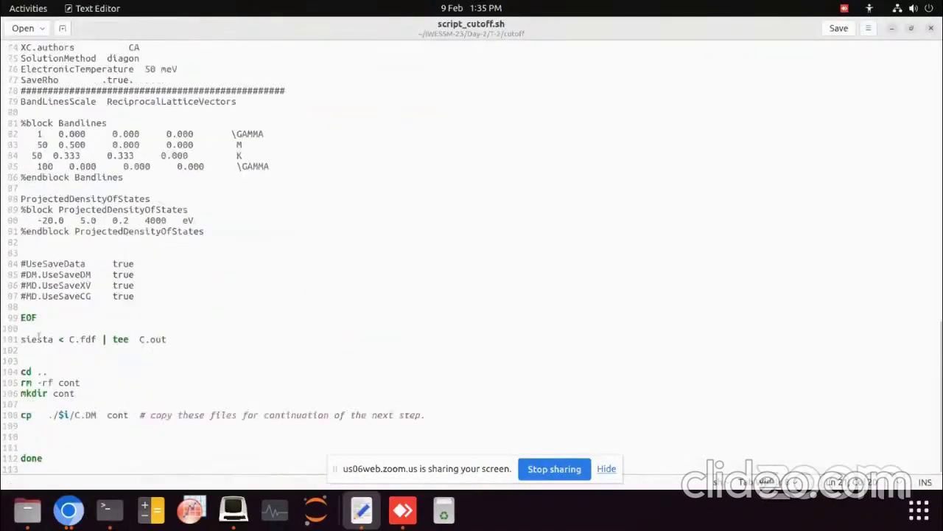
drag(23, 339, 53, 339)
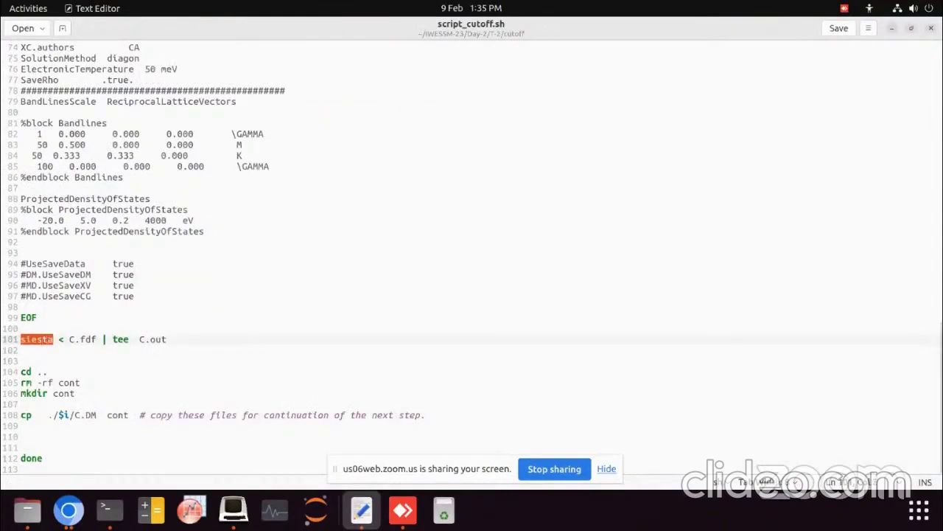
click(54, 339)
drag(53, 339, 25, 339)
click(42, 323)
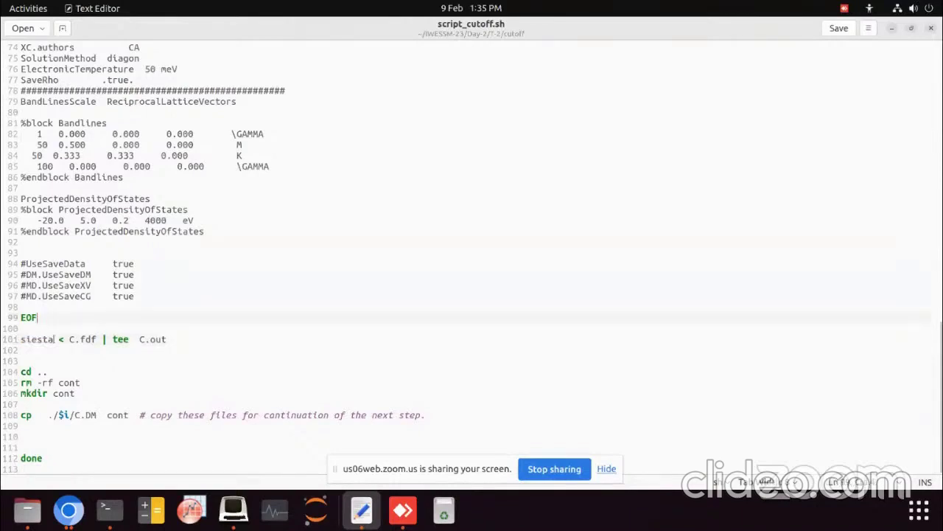
Step: Try siesta.exe as the executable name in the run command on line 101, and remove the .exe extension again
click(58, 339)
key(Left)
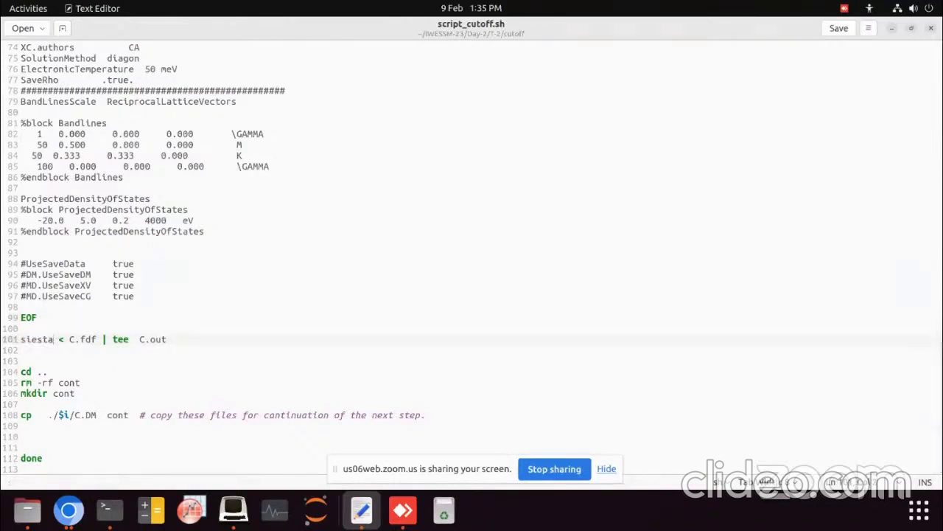
text(.exe)
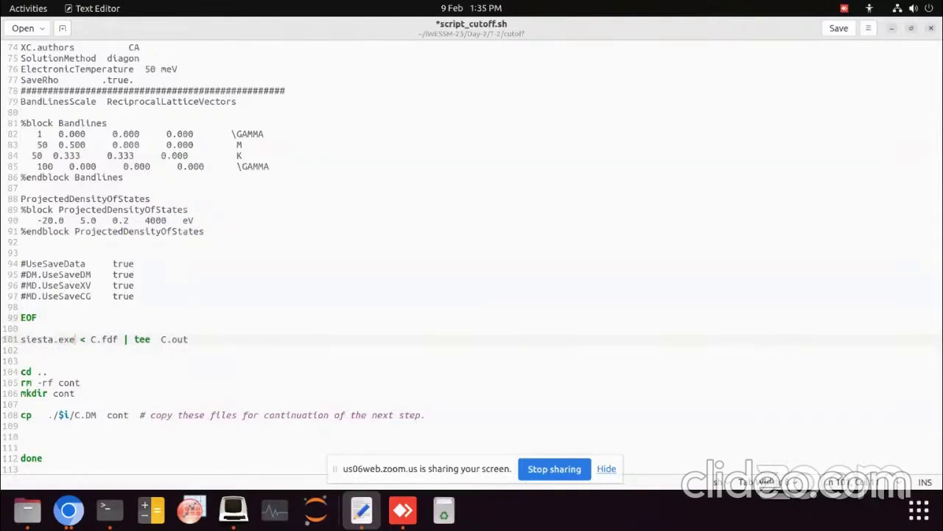
key(BackSpace)
key(BackSpace)
key(BackSpace)
key(BackSpace)
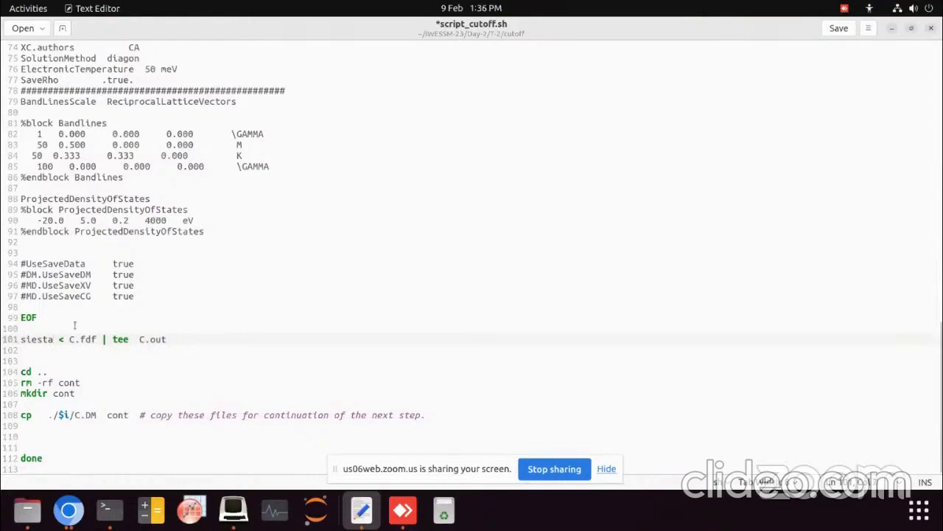
Step: Save and close script_cutoff.sh, and run it from the terminal as ./script_cutoff.sh
click(839, 28)
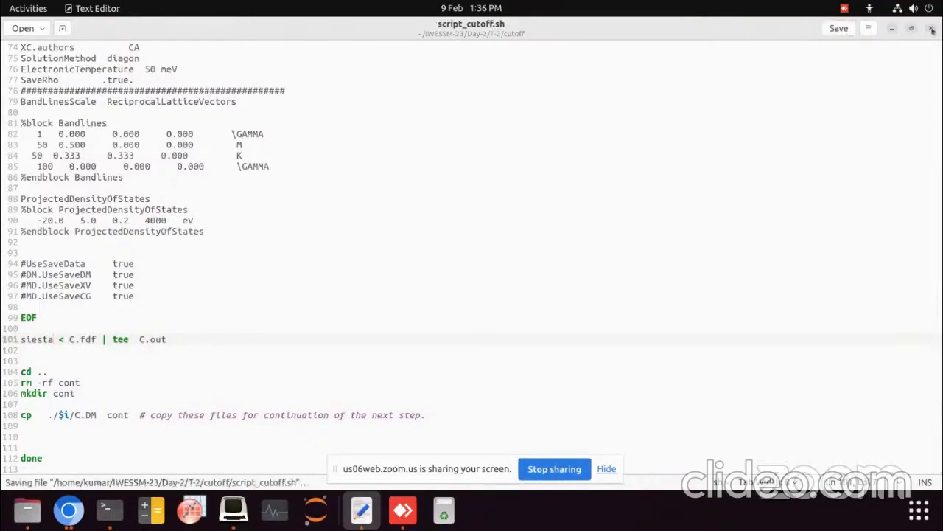
click(932, 29)
click(105, 509)
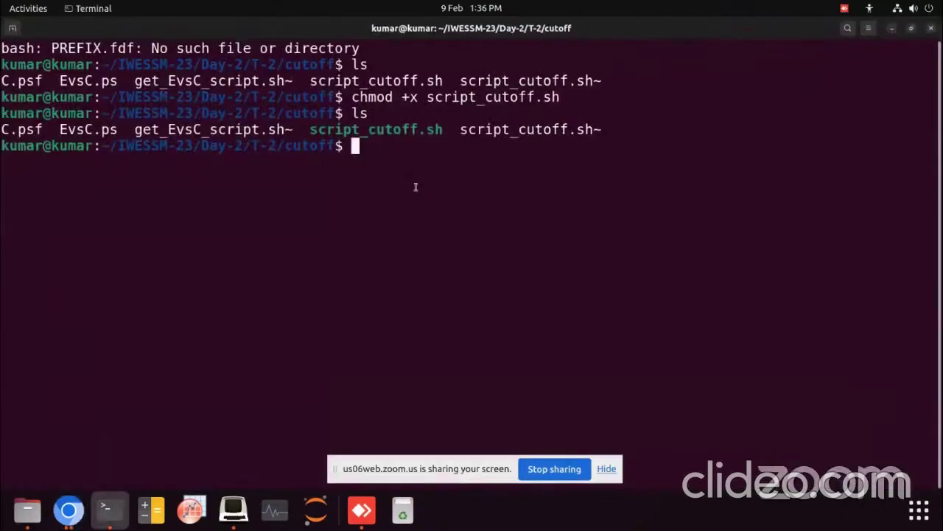
text(./s)
key(Tab)
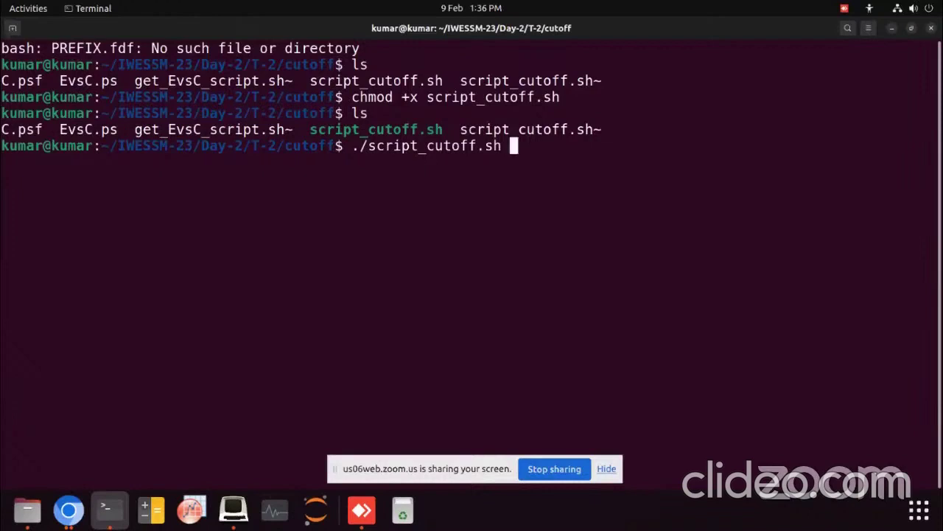
key(Return)
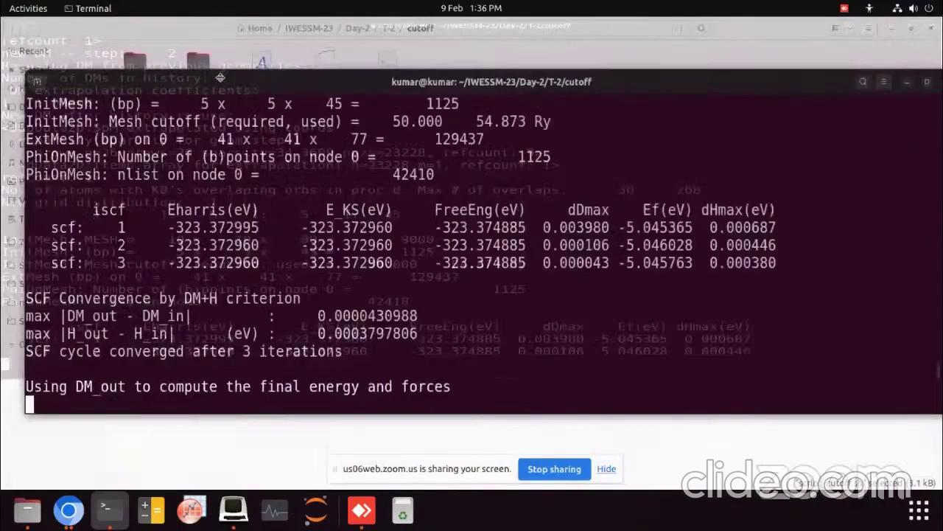
Step: Restore the terminal window to a smaller size and reopen script_cutoff.sh at its MD and MeshCutoff settings
double_click(194, 25)
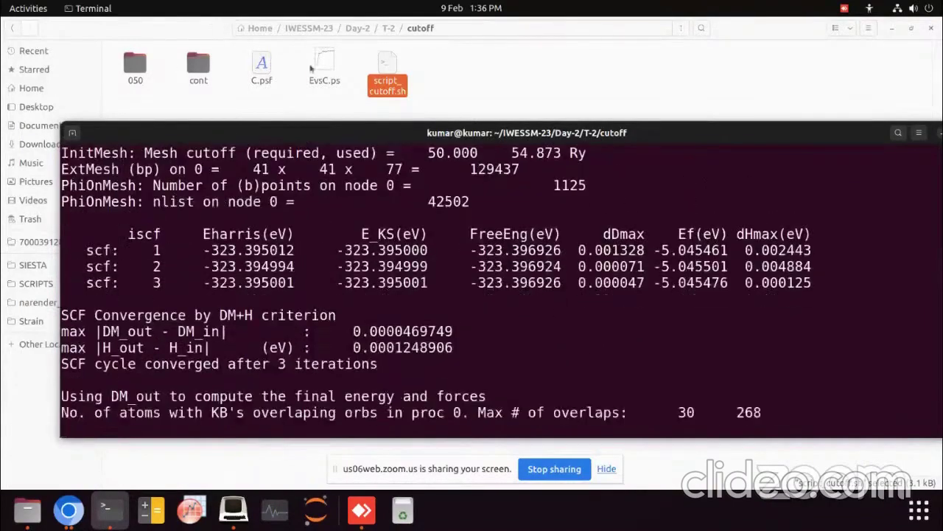
double_click(387, 81)
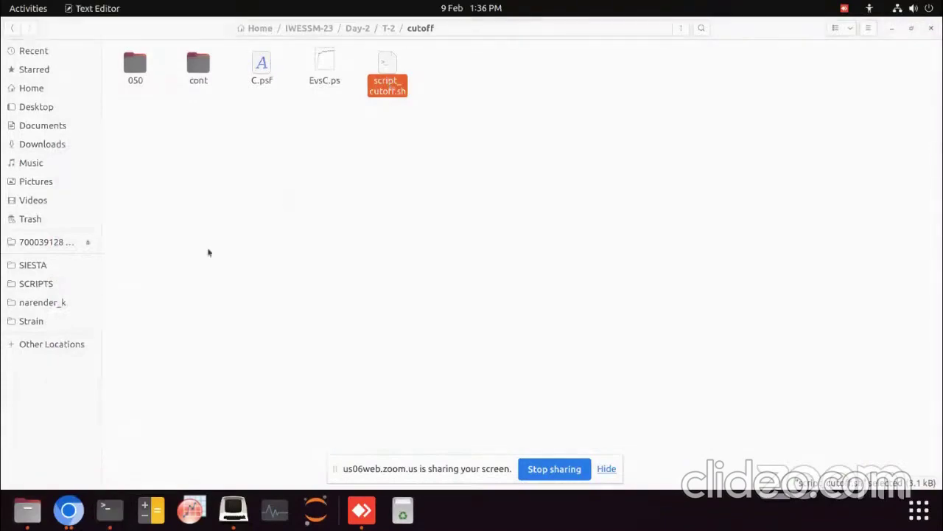
scroll(208, 249, up, 5)
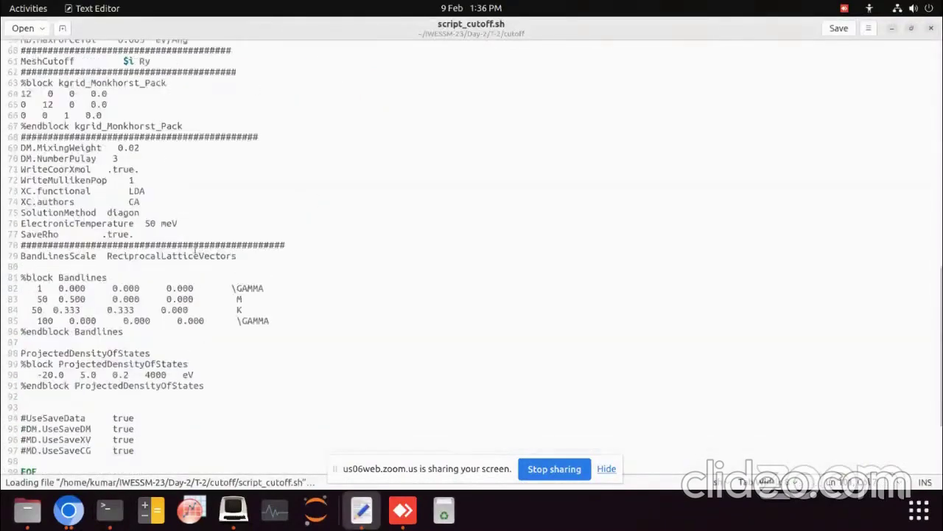
scroll(195, 252, up, 2)
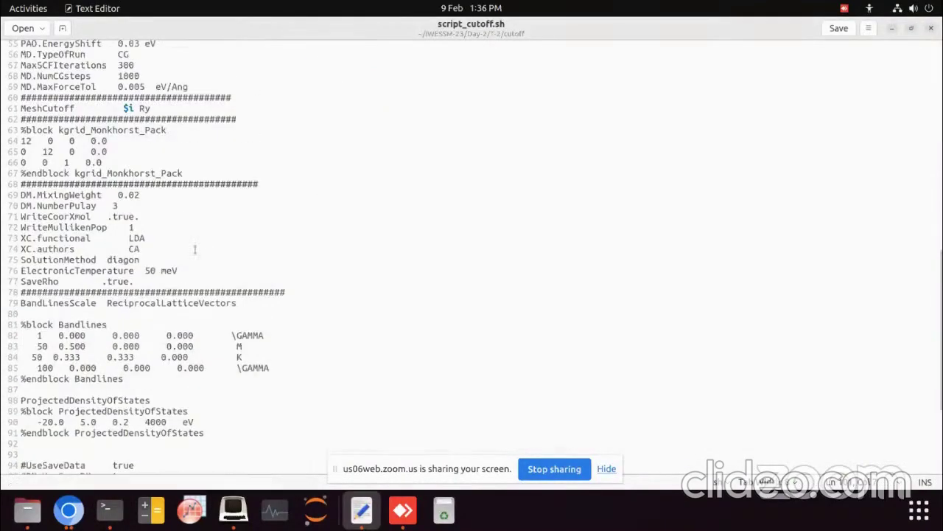
scroll(195, 250, up, 3)
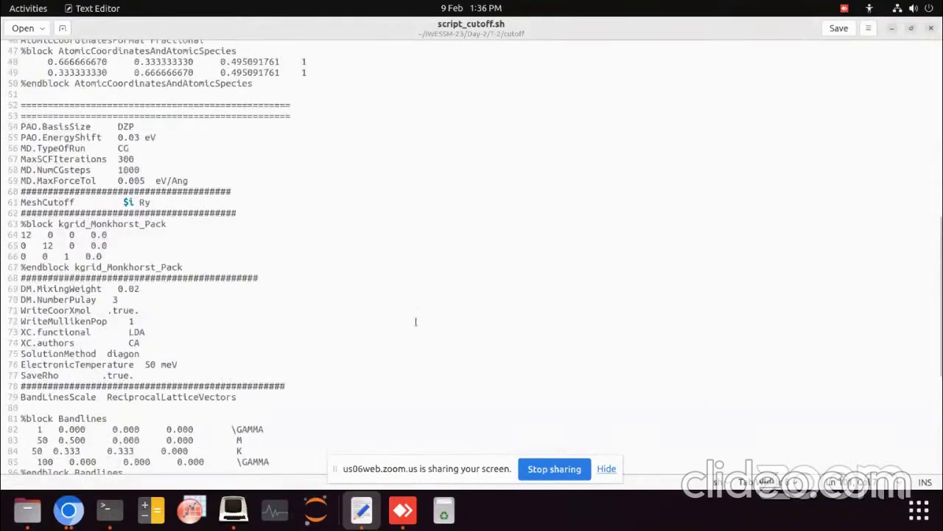
Step: Stop the running script_cutoff.sh job in the terminal and minimize the terminal window
click(109, 508)
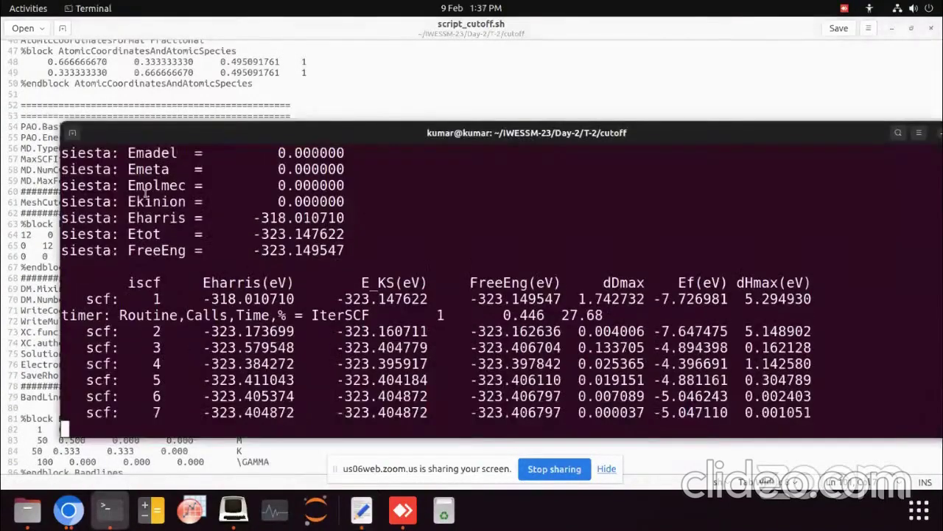
key(ctrl+z)
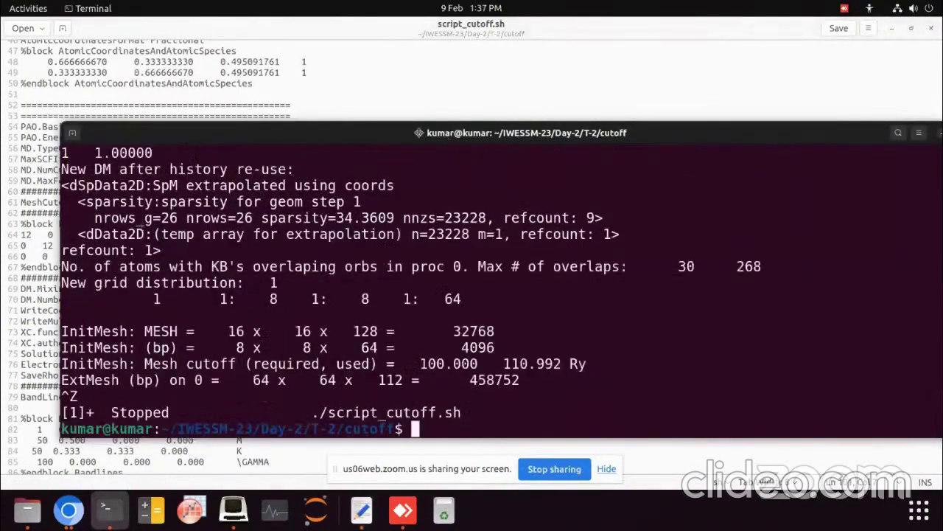
drag(928, 136, 869, 79)
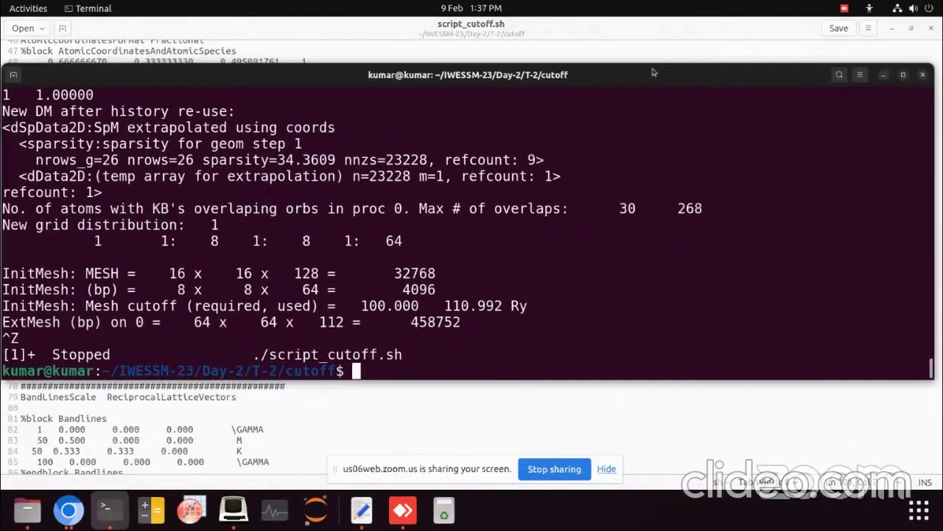
click(886, 76)
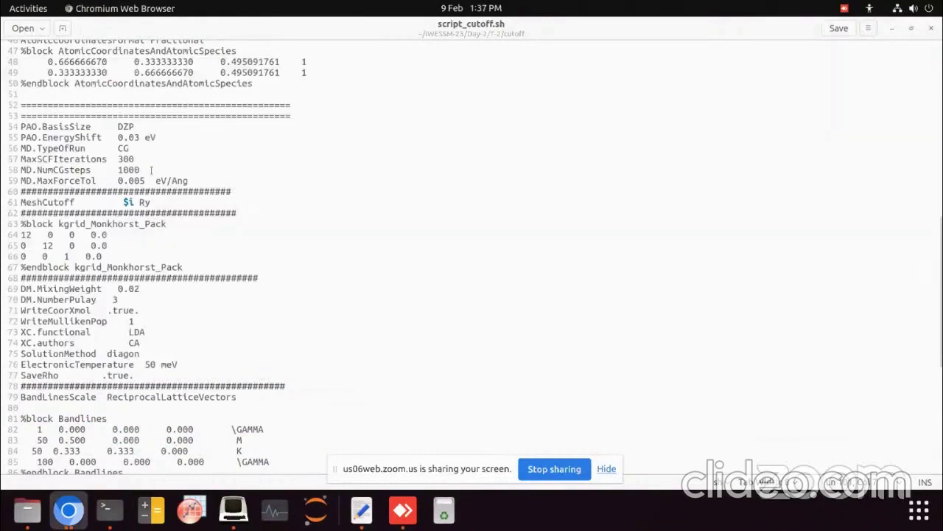
Step: Review script_cutoff.sh from the seq loop to the siesta run command, and check the MeshCutoff line
scroll(142, 170, up, 11)
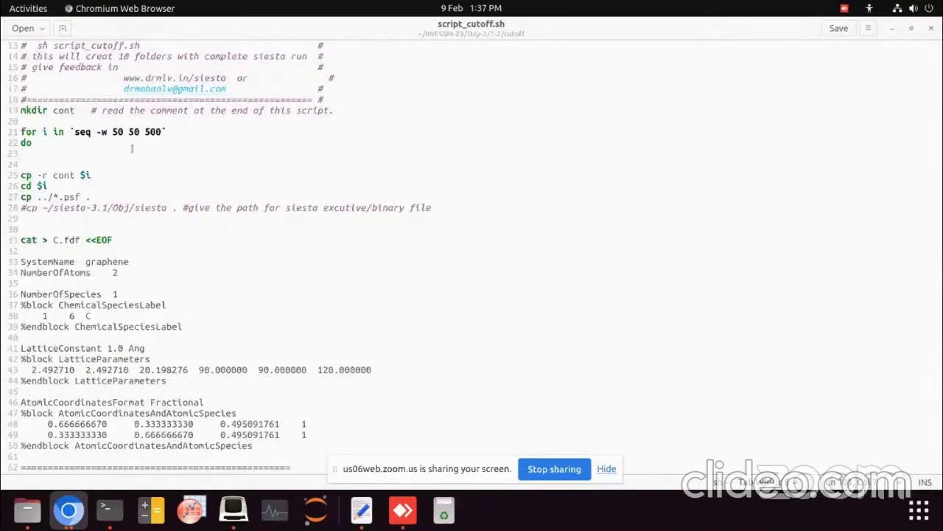
scroll(132, 149, down, 1)
scroll(133, 176, down, 7)
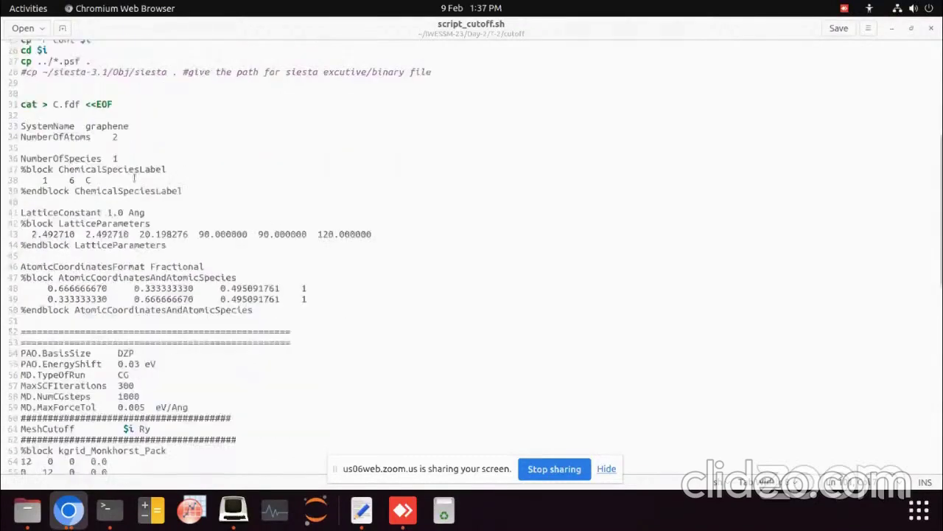
scroll(134, 176, down, 4)
scroll(117, 301, down, 4)
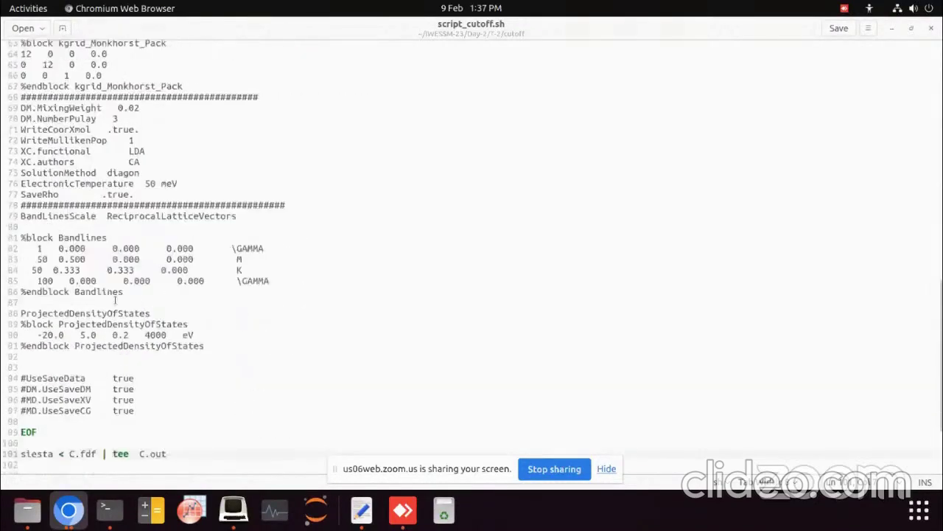
scroll(107, 280, up, 1)
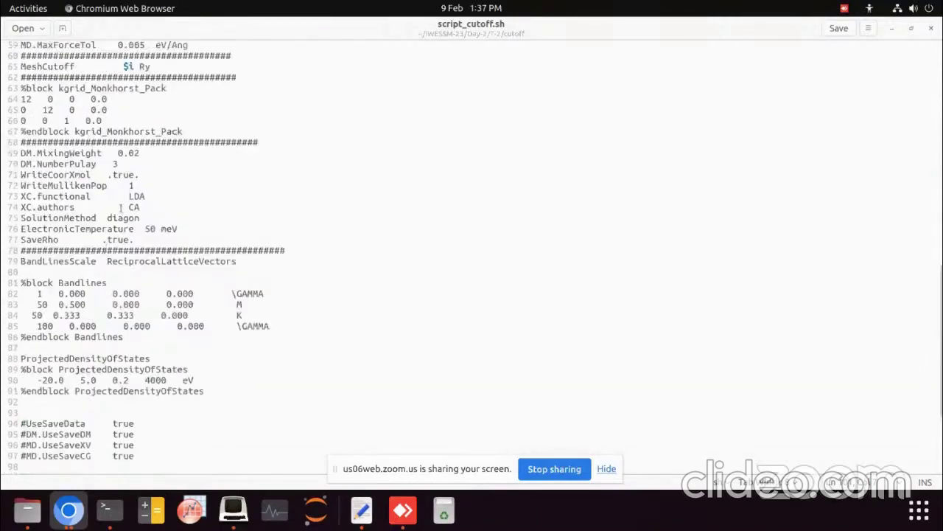
scroll(113, 185, up, 3)
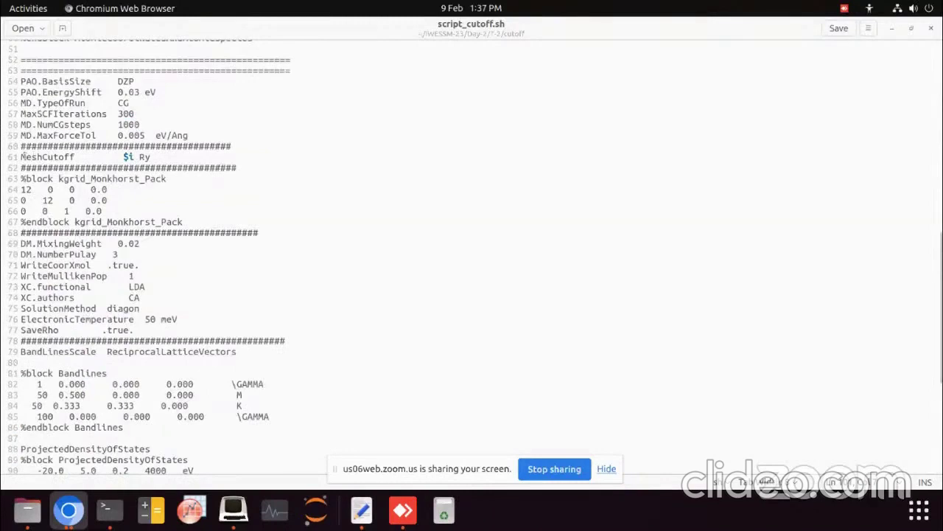
drag(25, 156, 102, 157)
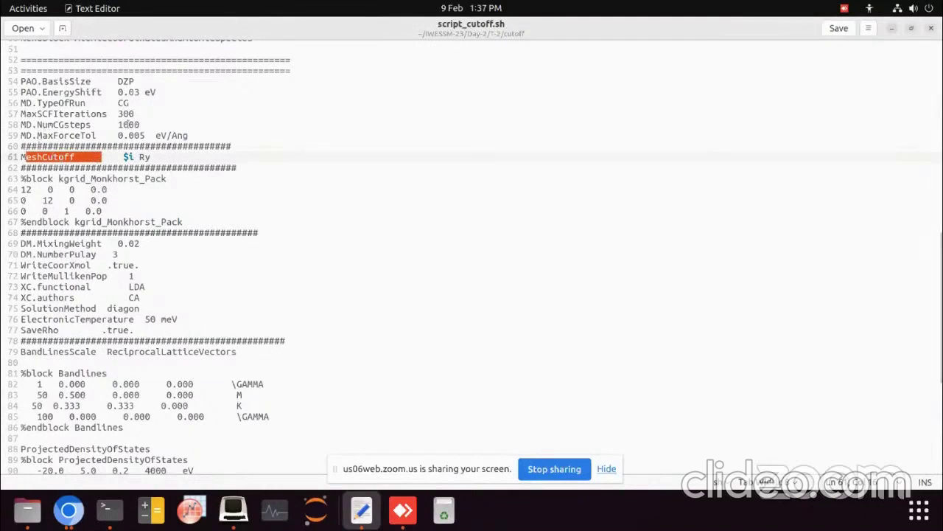
Step: Set MD.NumCGsteps to 00 in script_cutoff.sh, and save and close the file
drag(24, 124, 153, 120)
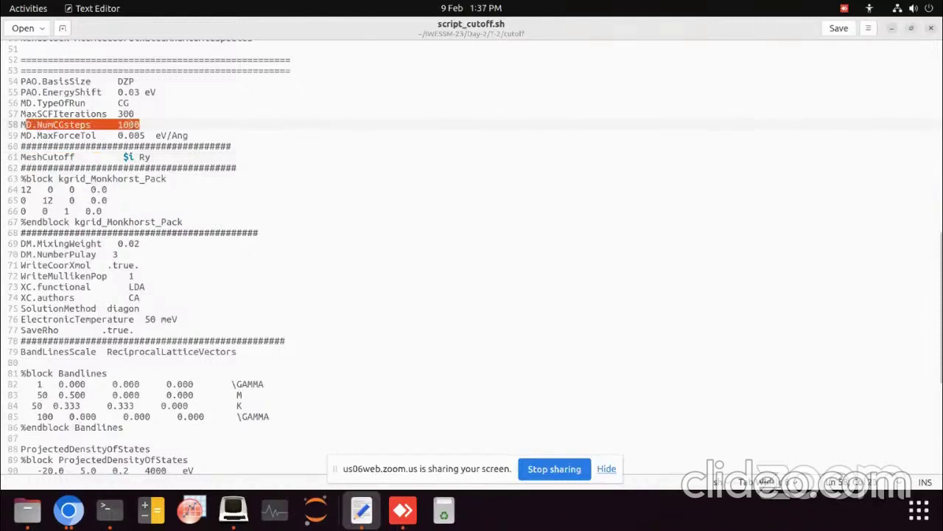
click(154, 157)
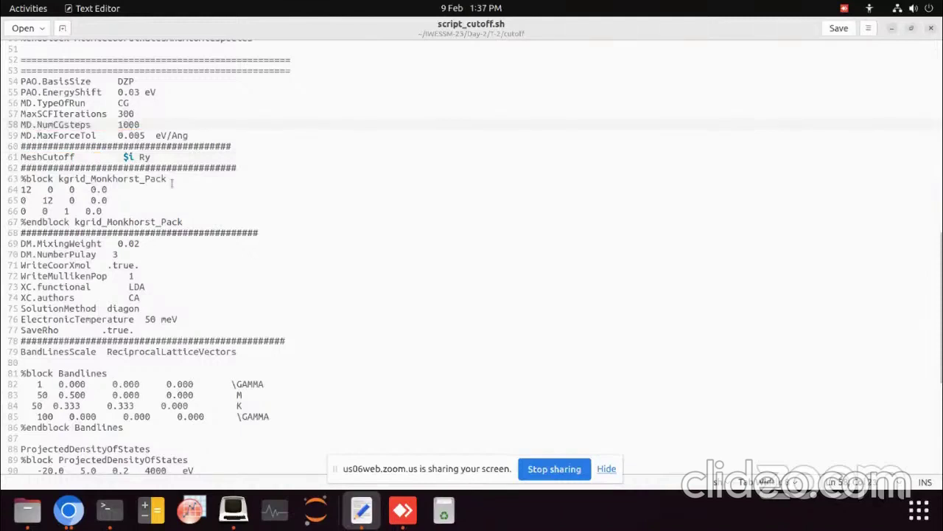
key(BackSpace)
key(BackSpace)
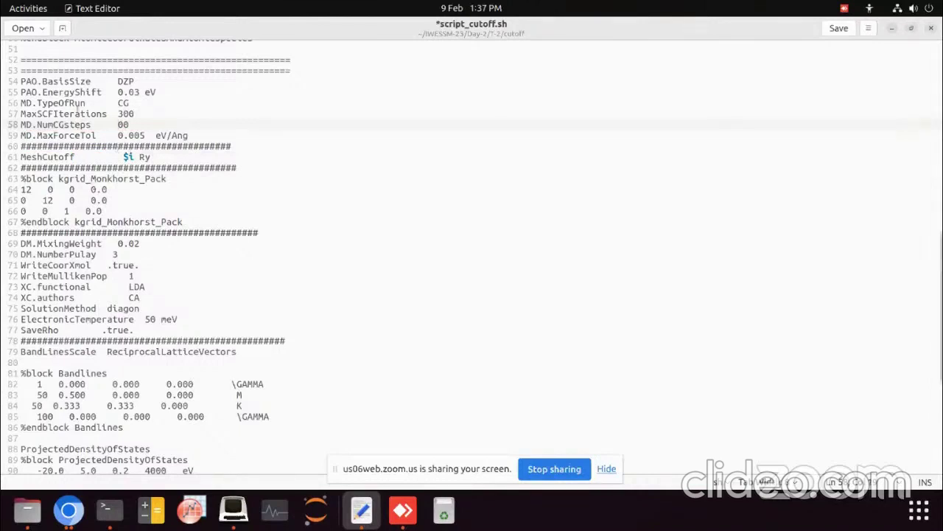
drag(32, 125, 129, 125)
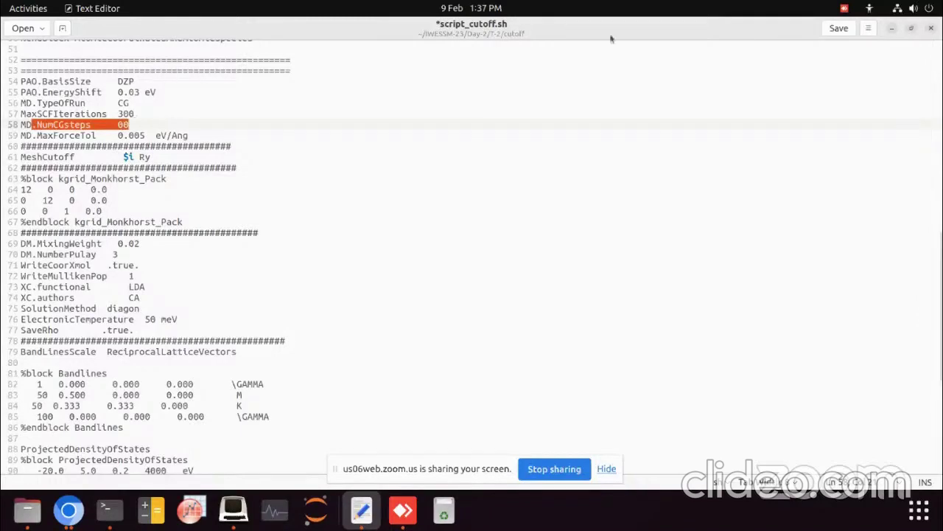
click(839, 30)
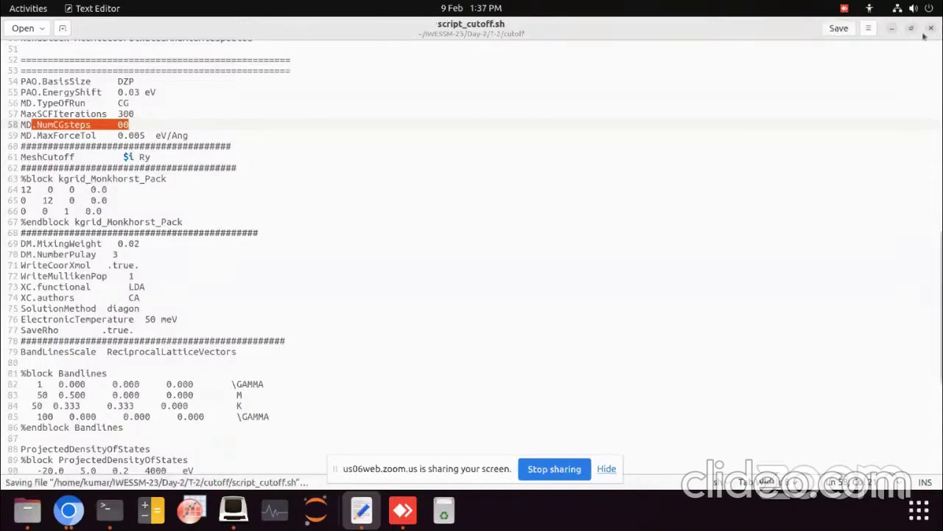
click(840, 29)
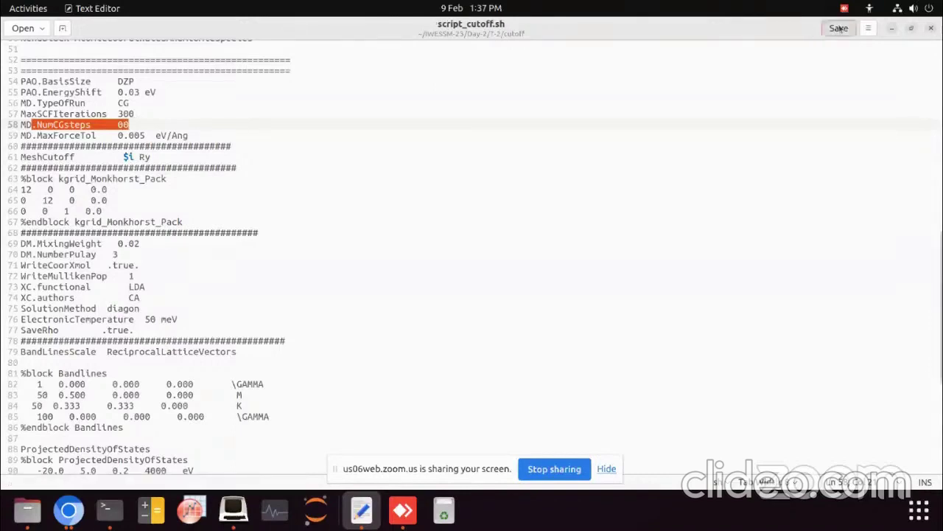
click(930, 30)
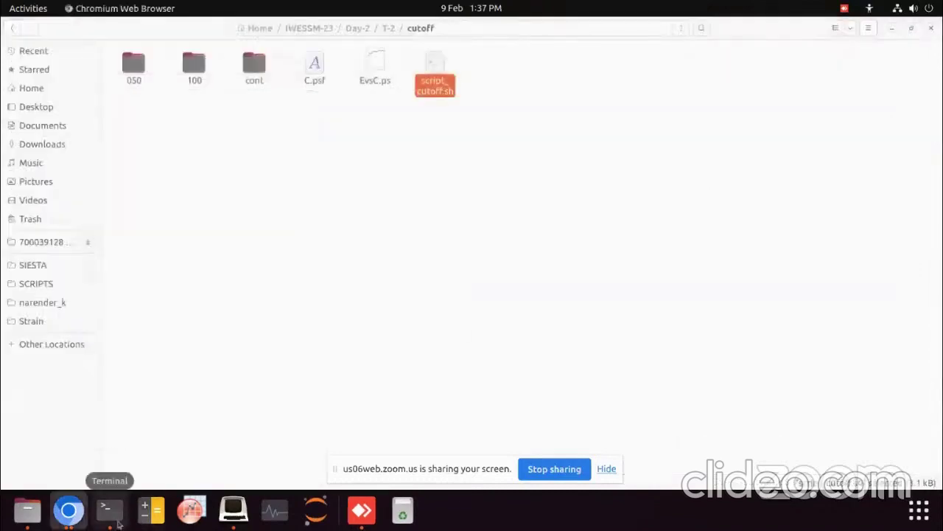
Step: Return to the terminal, clear its output, and run ./script_cutoff.sh in the cutoff directory
click(105, 509)
key(super+Up)
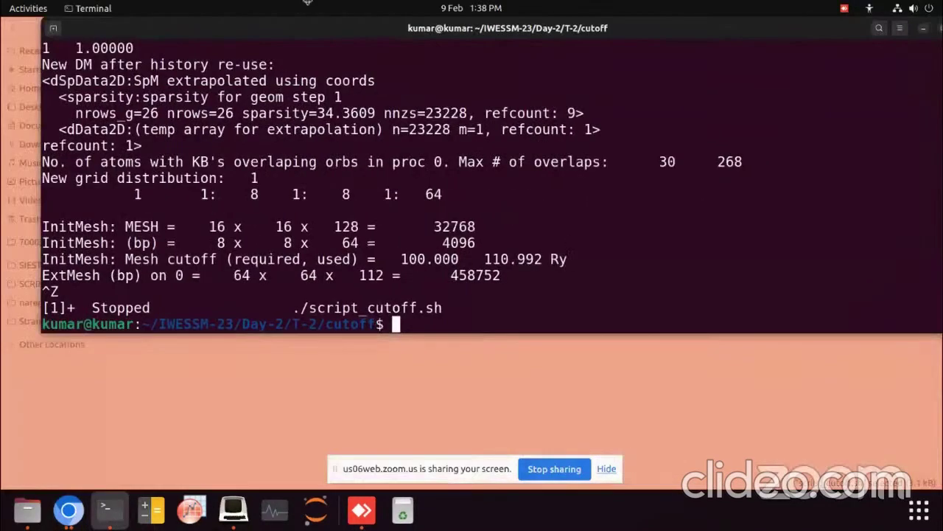
key(ctrl+l)
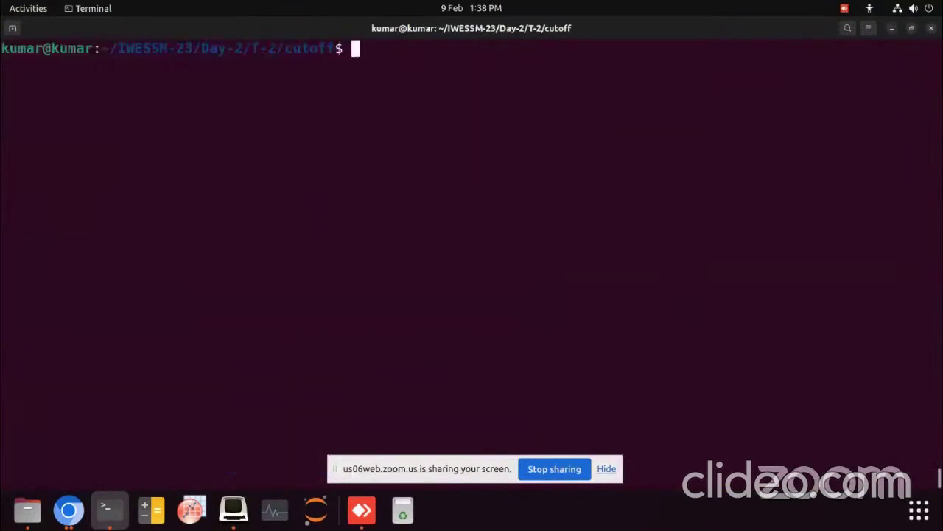
text(./script_cutoff.sh)
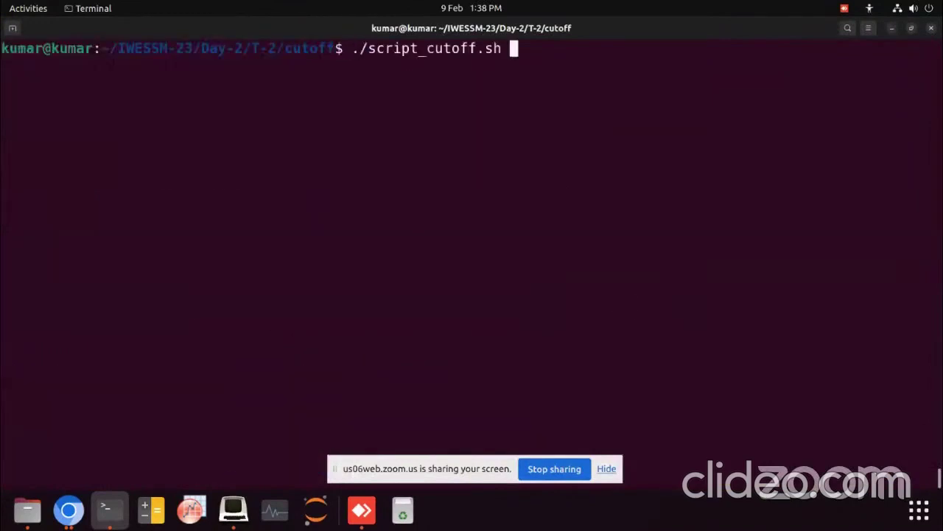
key(Return)
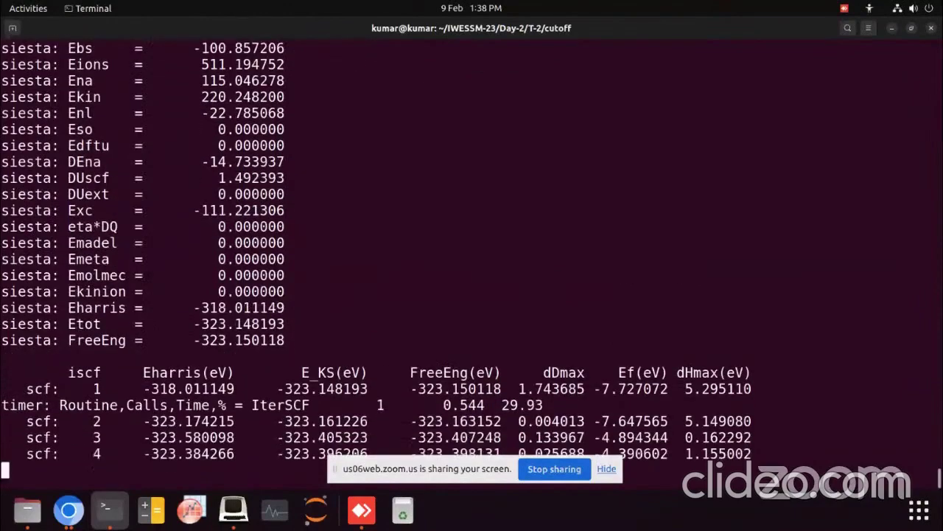
Step: Bring up the AnyDesk whiteboard and arrange it beside a smaller terminal window, keeping the cutoff folder's contents in view
key(alt+Tab)
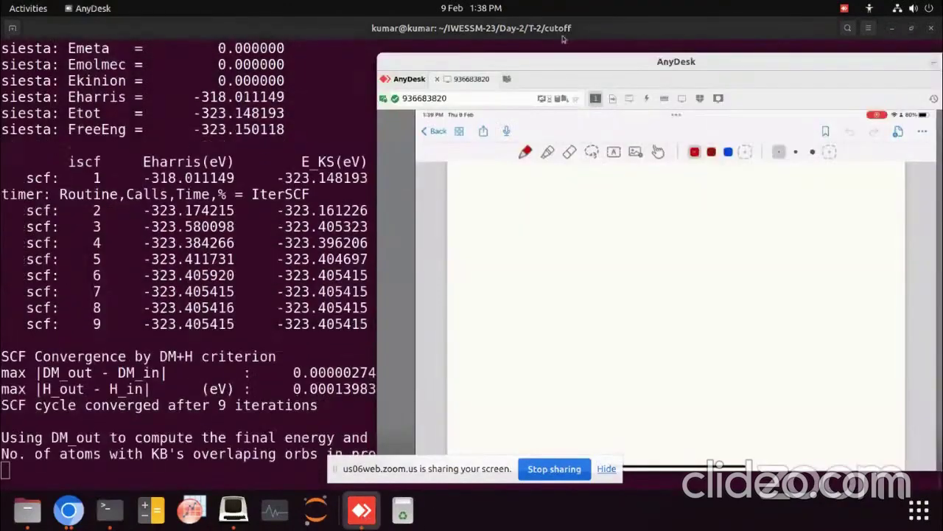
drag(563, 62, 557, 27)
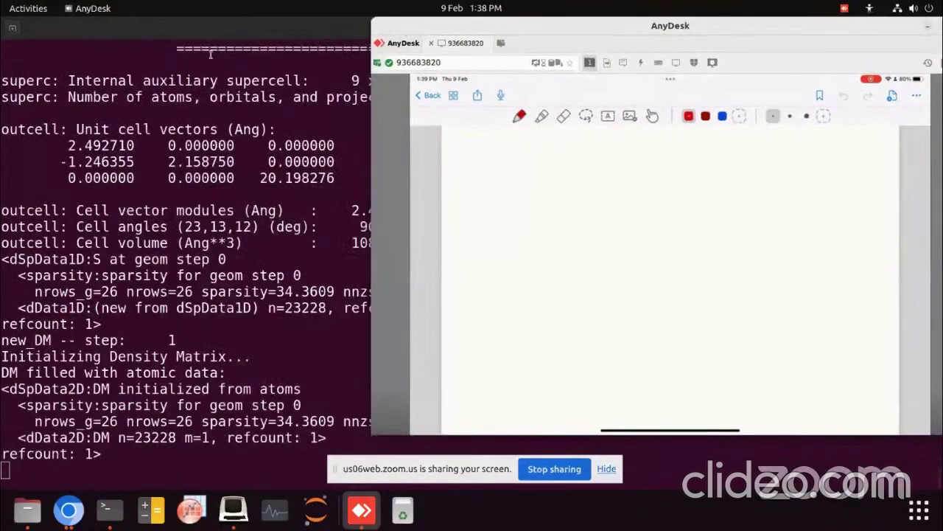
drag(209, 32, 65, 161)
drag(912, 233, 372, 232)
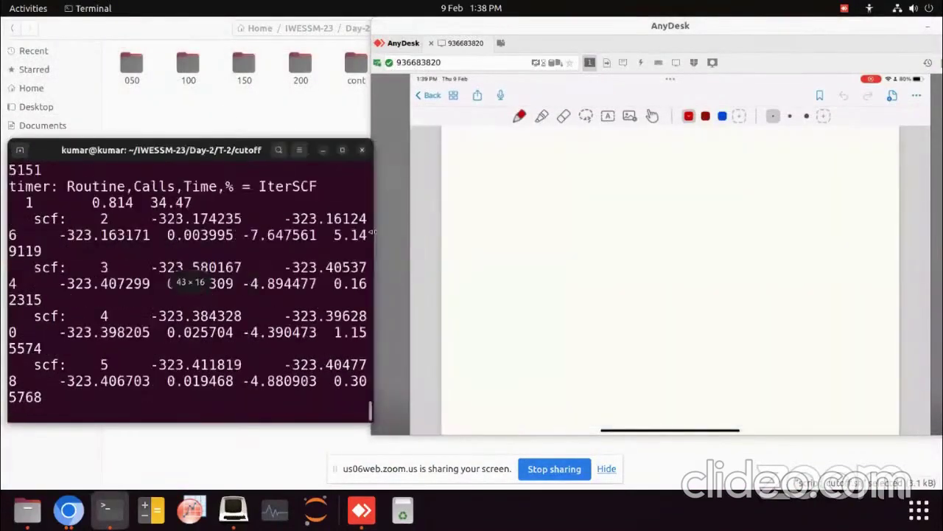
drag(218, 149, 218, 114)
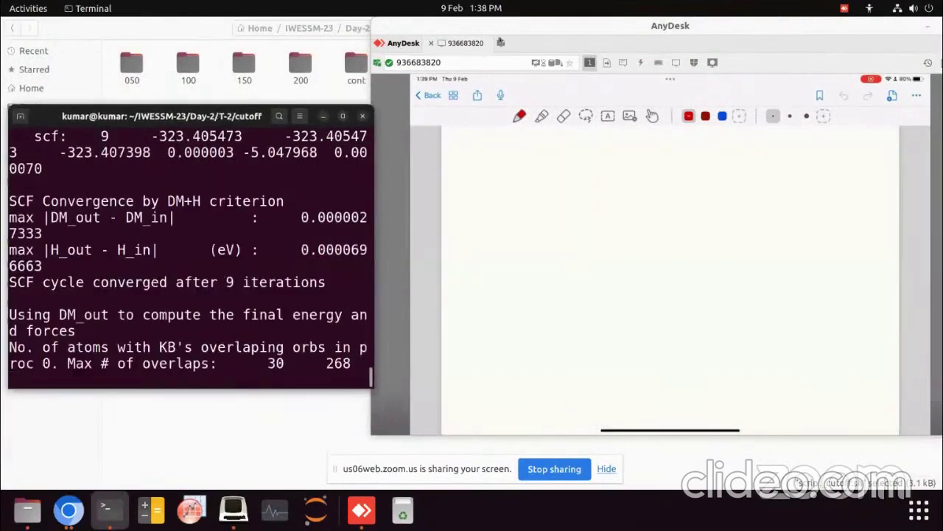
drag(565, 42, 572, 119)
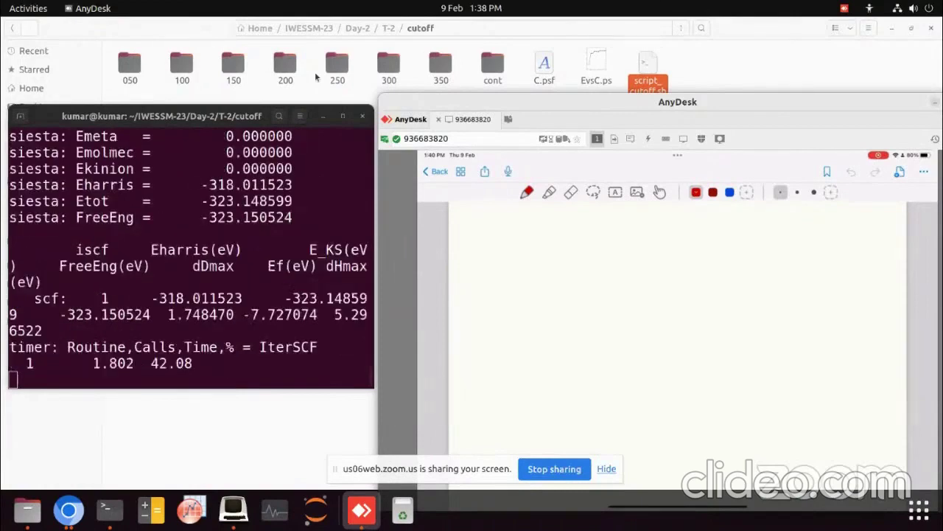
drag(464, 121, 360, 99)
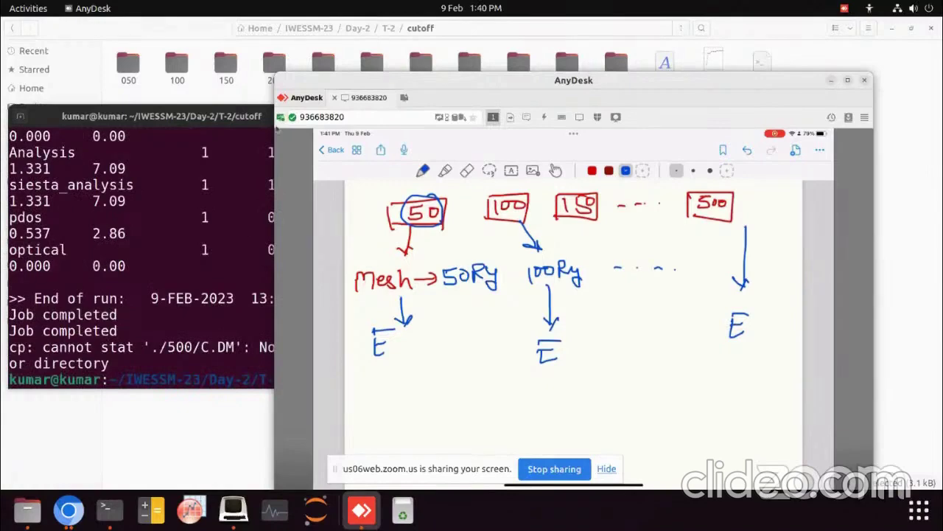
Step: Bring the terminal forward, widen it below the folder icons, and check the run folders from 050 to 500 in cutoff
click(248, 218)
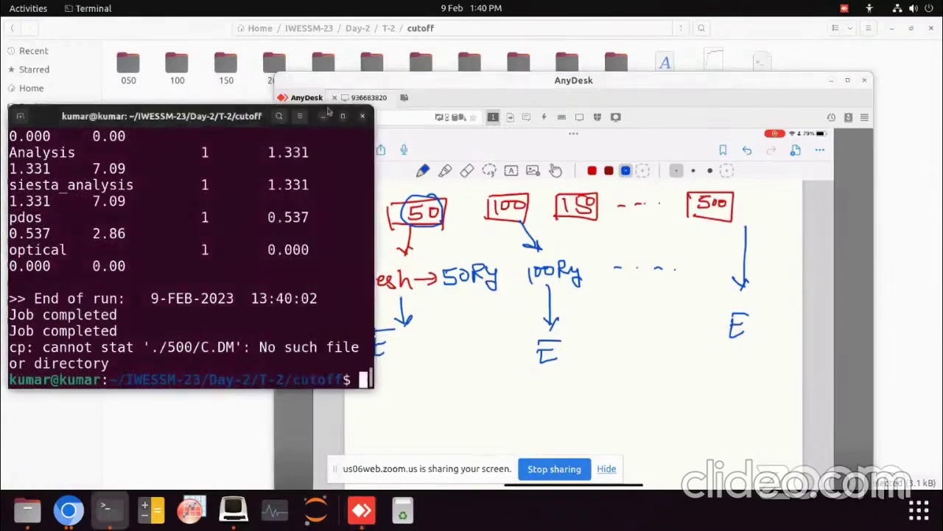
drag(404, 82, 477, 109)
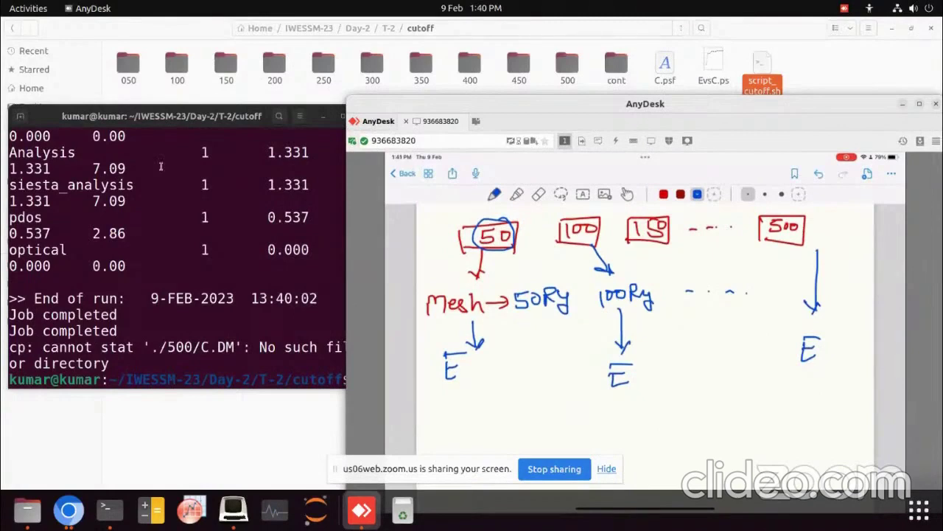
drag(140, 116, 182, 80)
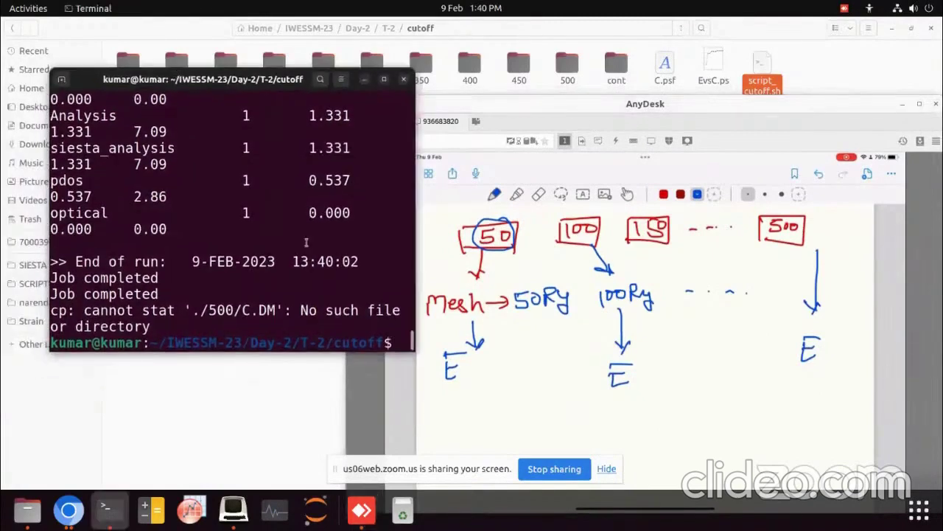
drag(415, 340, 846, 329)
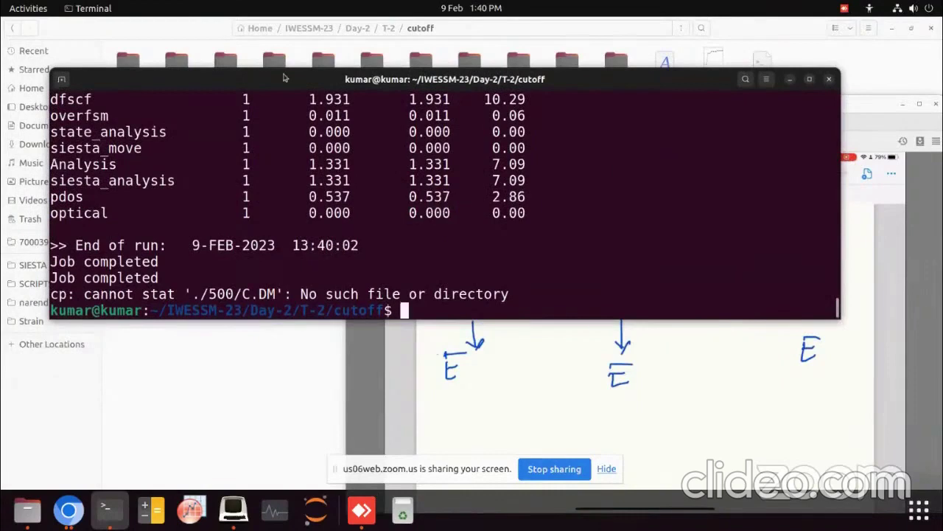
drag(284, 77, 284, 129)
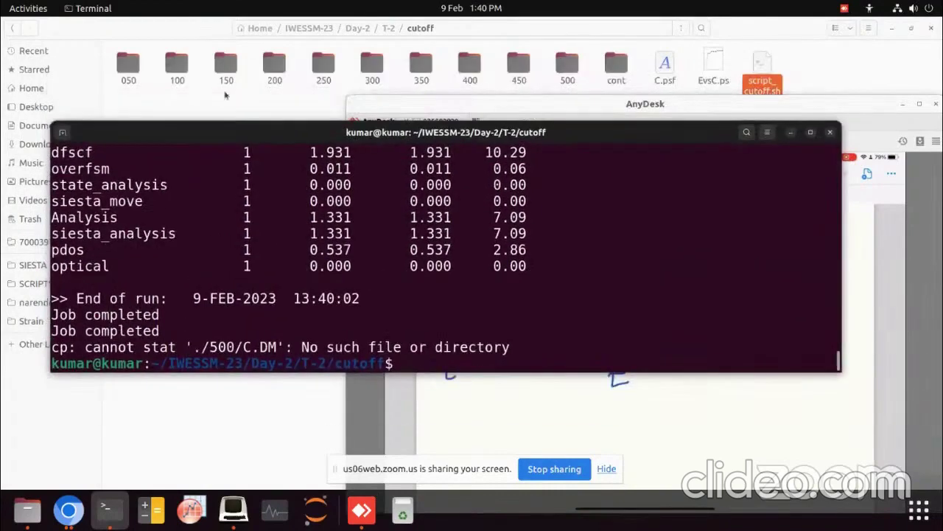
click(131, 64)
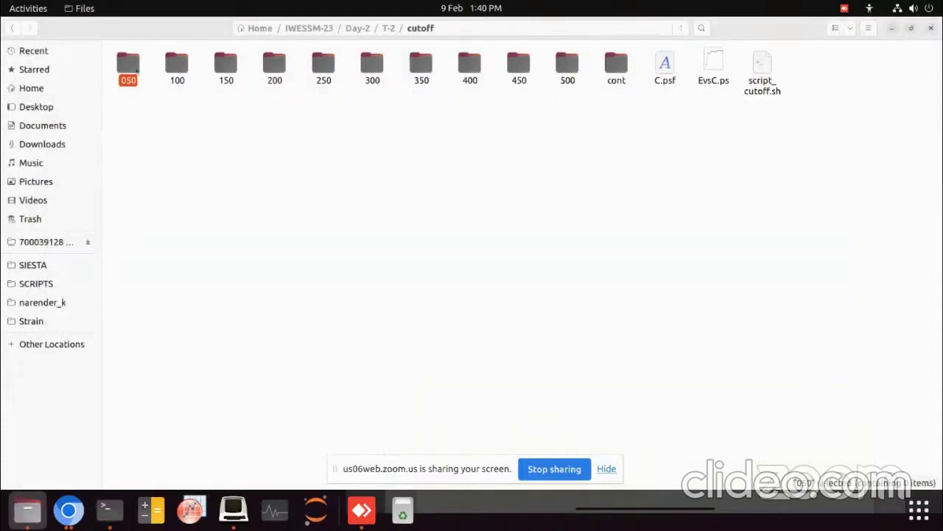
click(574, 65)
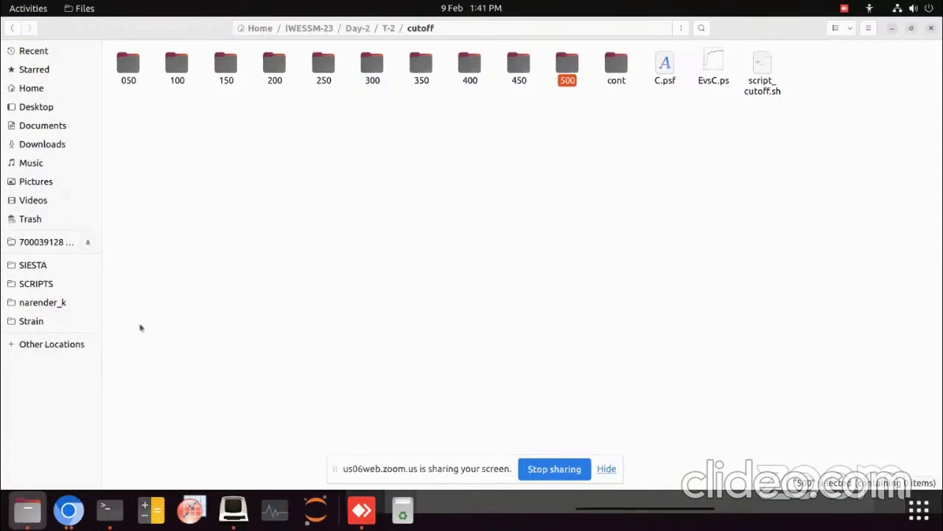
Step: Return to the terminal, narrow its window, and begin a grep command with an empty double-quoted search pattern
click(105, 508)
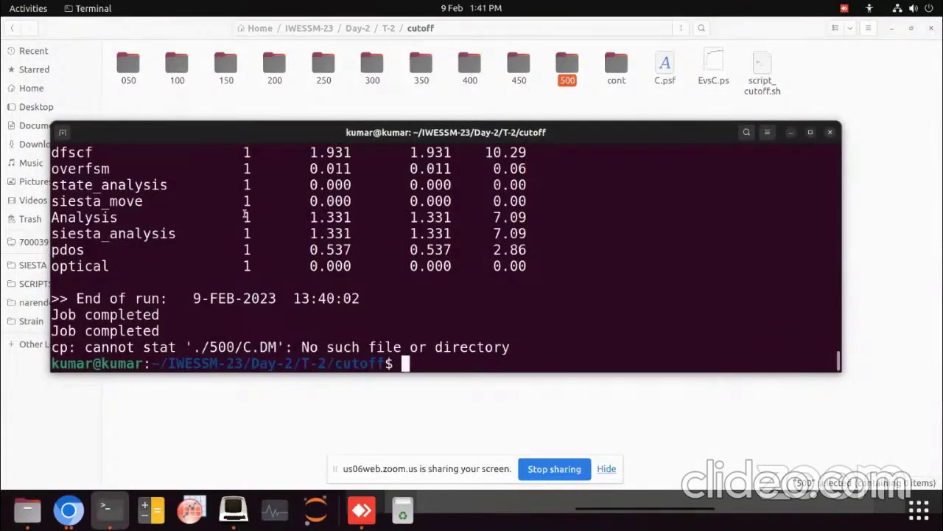
drag(320, 122, 300, 76)
drag(822, 158, 693, 159)
drag(368, 87, 355, 45)
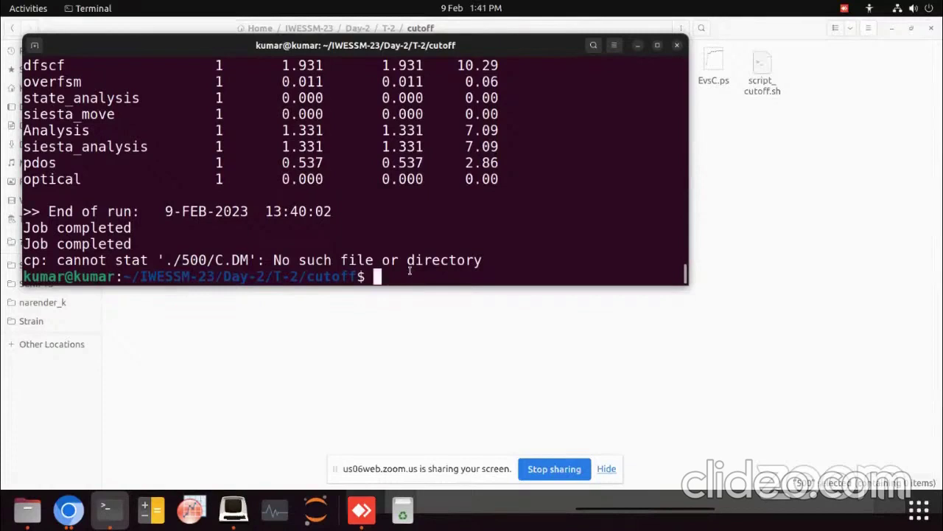
text(grep )
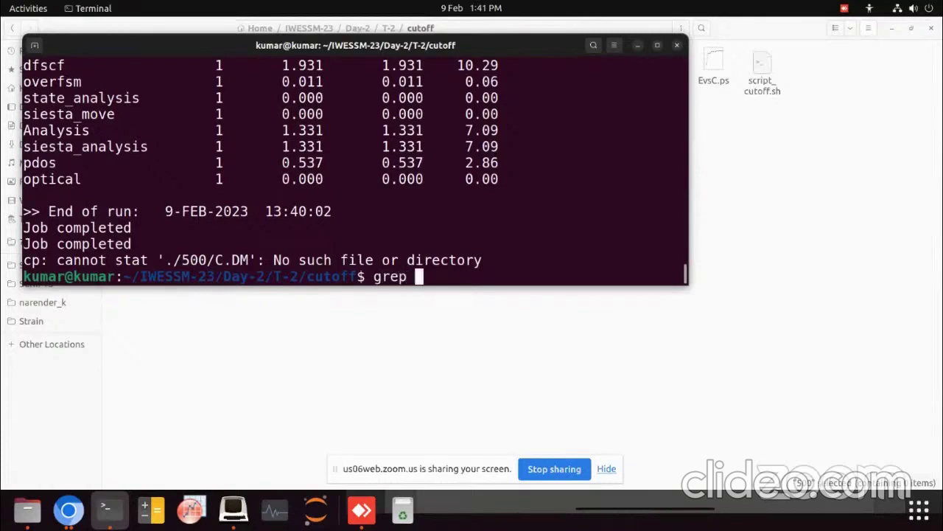
text("")
key(Left)
Step: Uncover the cutoff folder behind the terminal and open the C.out output file from the 050 folder
drag(150, 50, 168, 111)
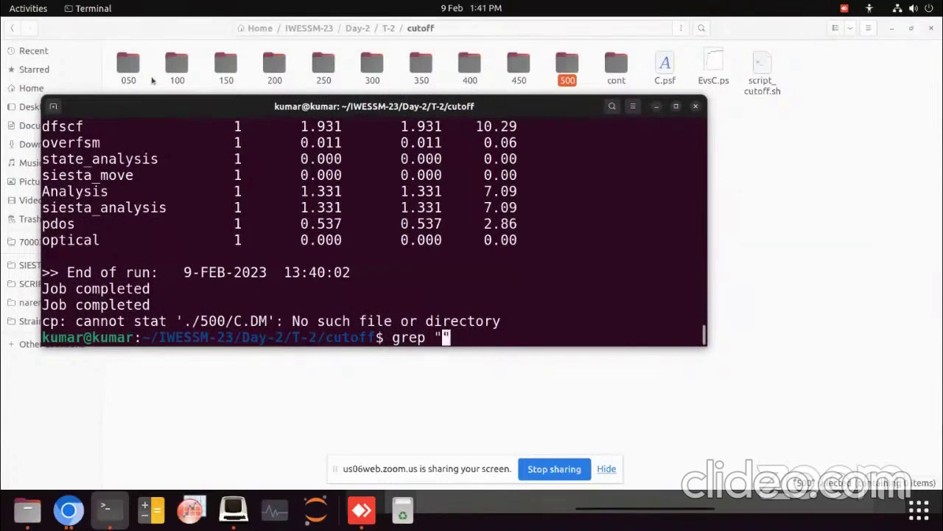
double_click(127, 72)
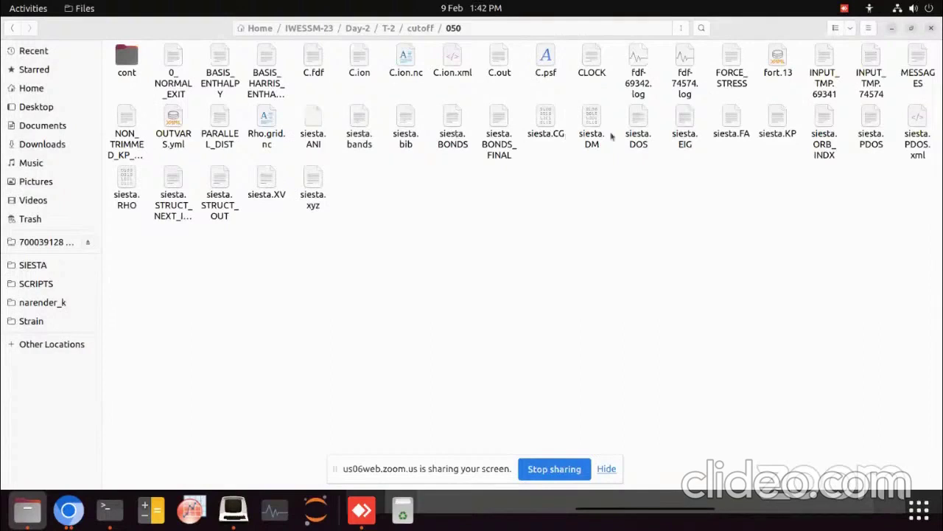
click(494, 59)
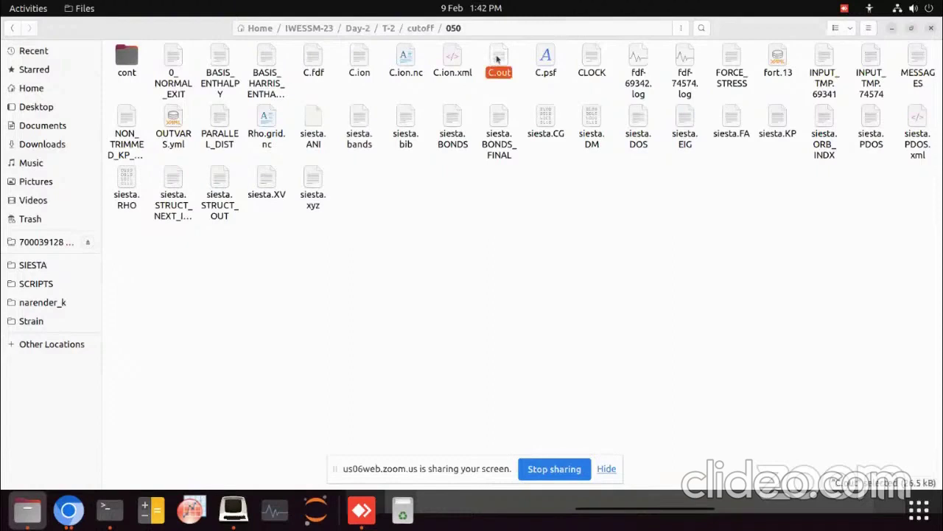
double_click(497, 59)
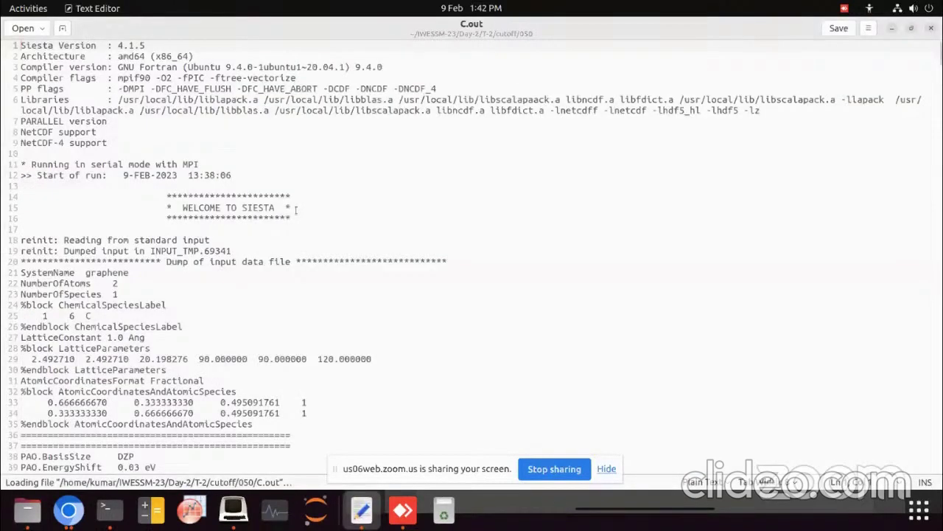
Step: Search C.out for "Total", go to its last occurrence, and highlight the total energy value
key(ctrl+f)
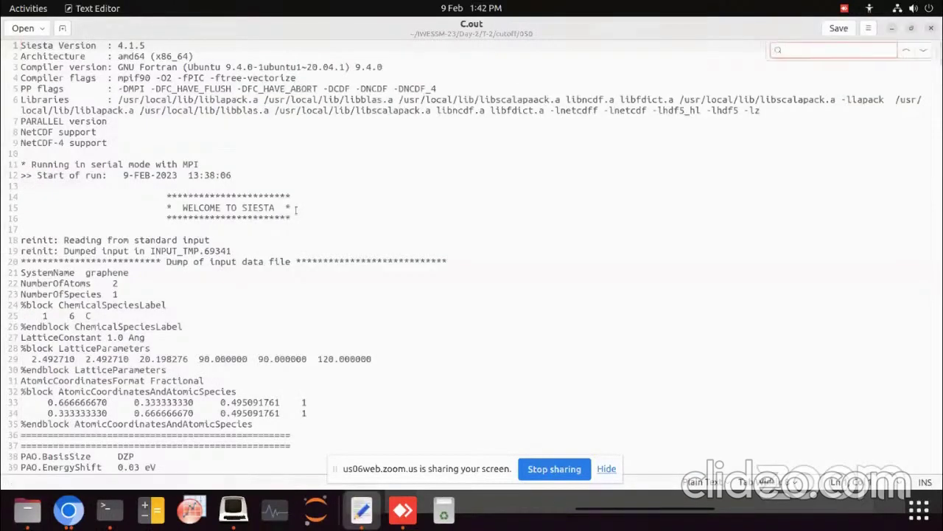
text(Total)
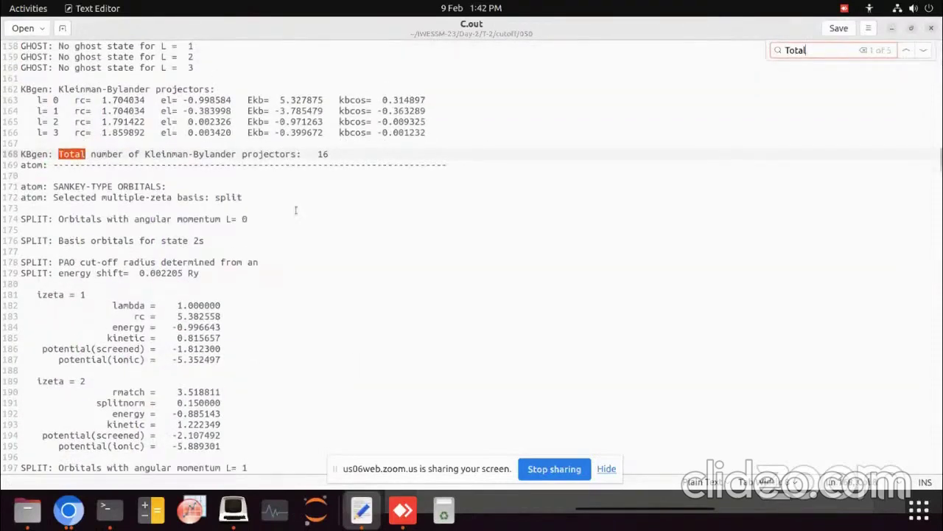
click(909, 50)
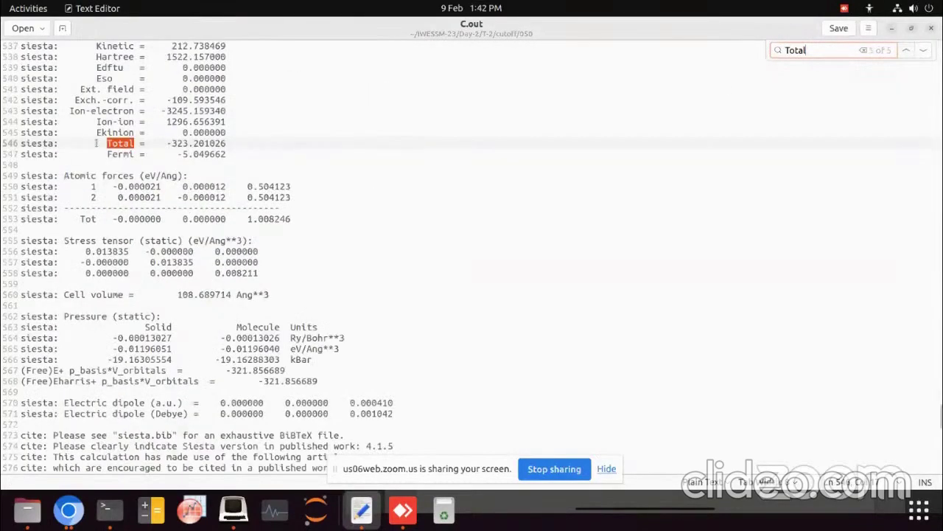
key(Escape)
drag(167, 143, 231, 143)
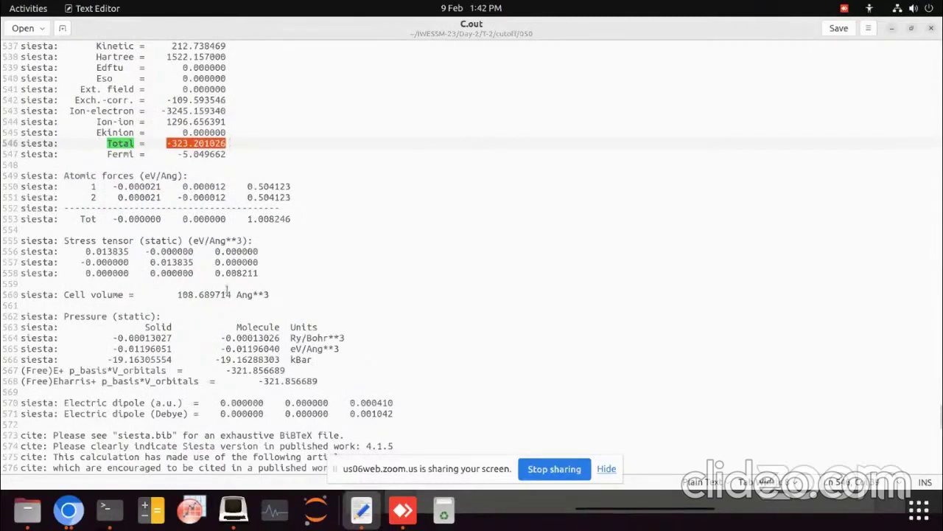
Step: Shrink the C.out window, highlight the text "Total =" on the final total energy line, and close the file
drag(645, 24, 632, 69)
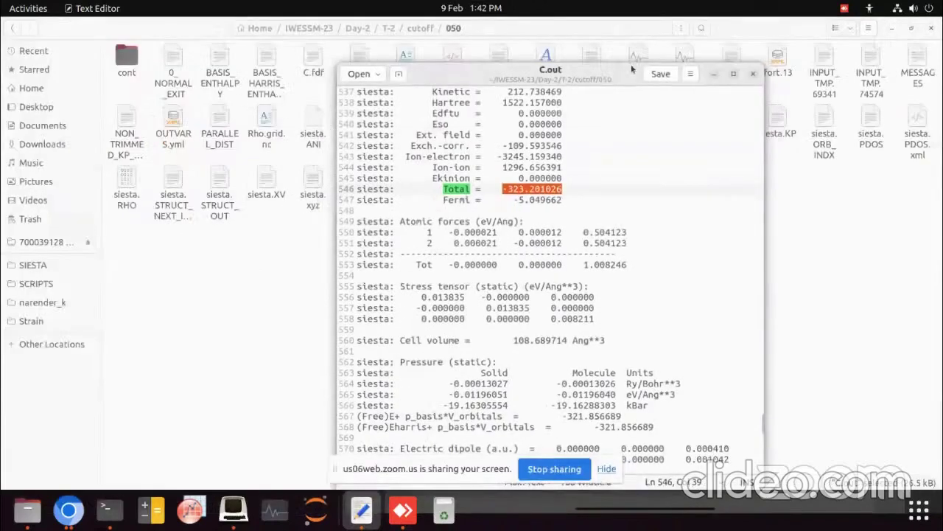
drag(483, 188, 443, 190)
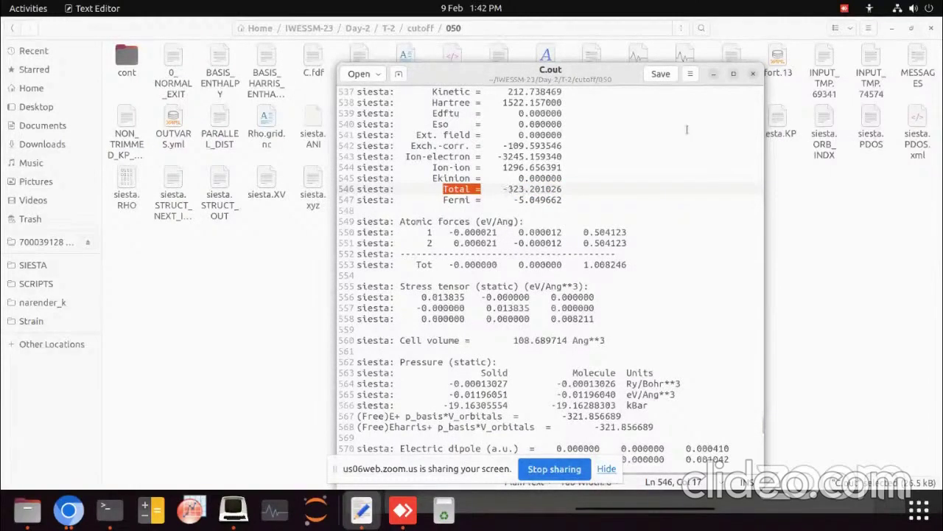
click(752, 74)
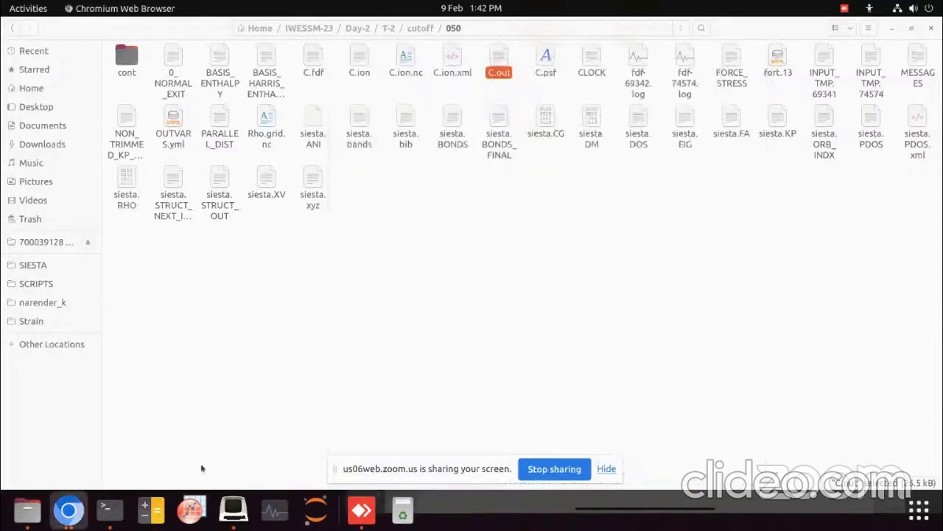
Step: Return to the terminal and run grep "Total =" */*.out | tee energy.dat in the cutoff directory
click(106, 508)
drag(221, 102, 221, 88)
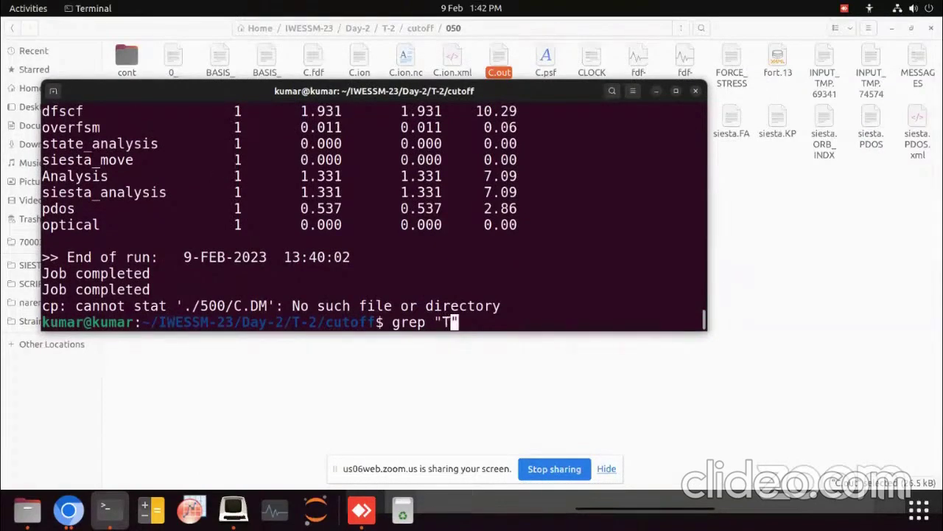
text(Total)
text(=)
key(Right)
text(*/)
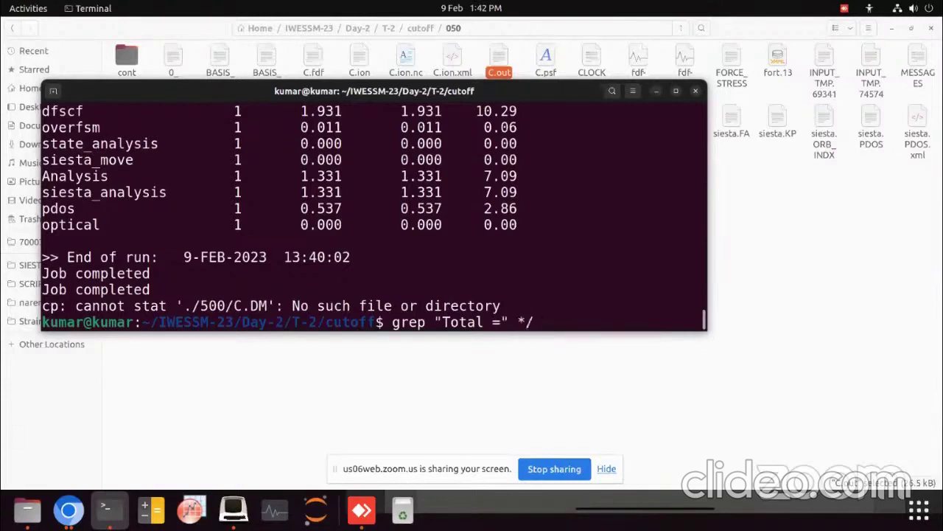
text(*.out | tee)
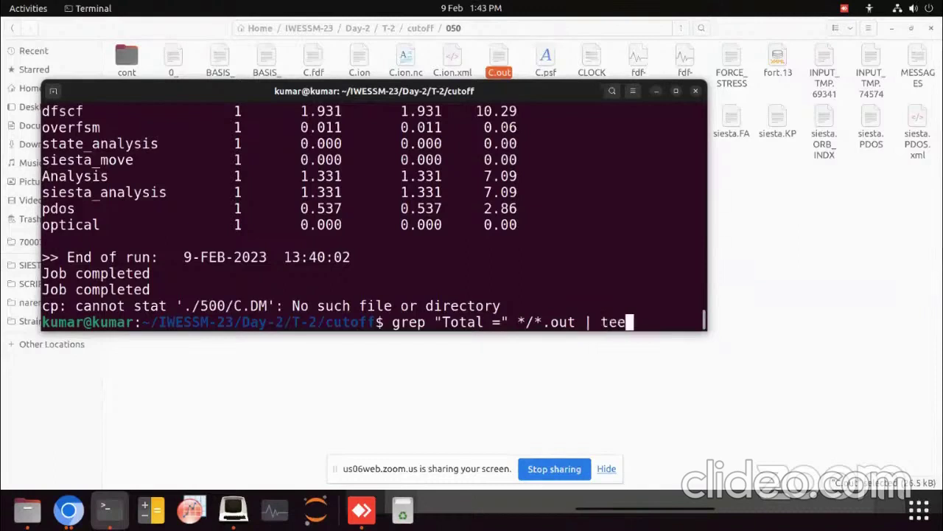
text( energy)
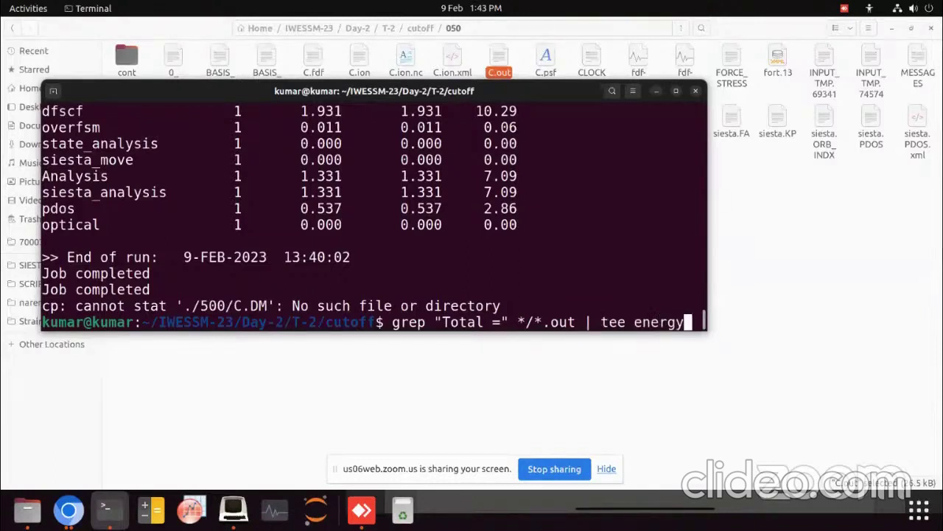
text(.dat)
key(Return)
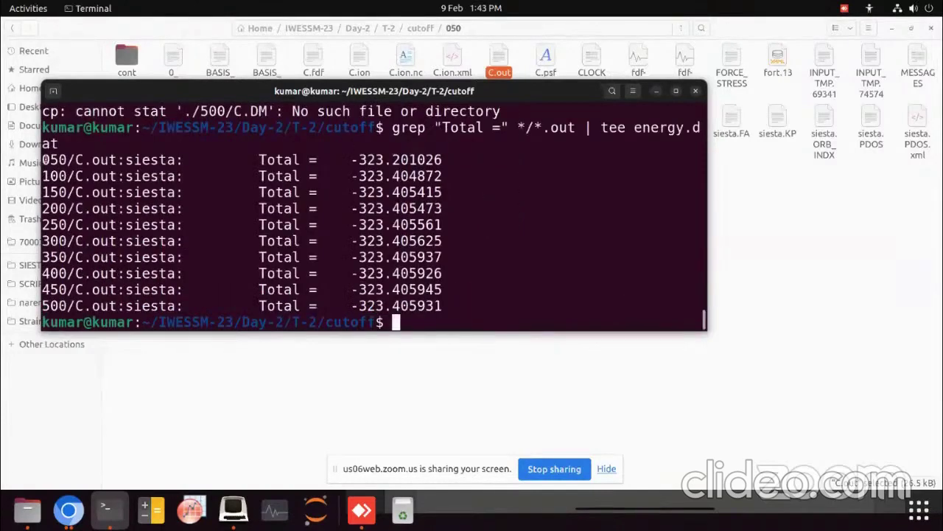
Step: Open energy.dat from the cutoff folder, check the cutoff and total energy in its first row, and close it
click(679, 381)
click(10, 27)
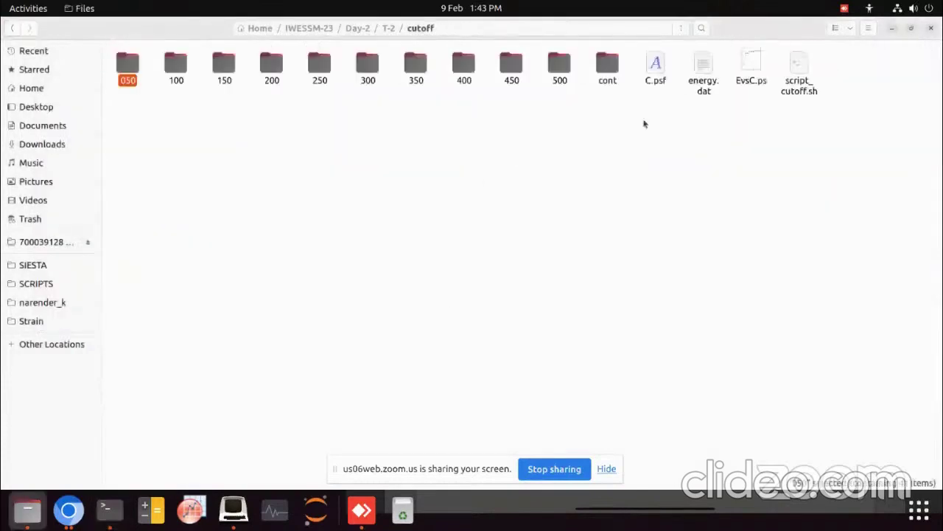
click(702, 72)
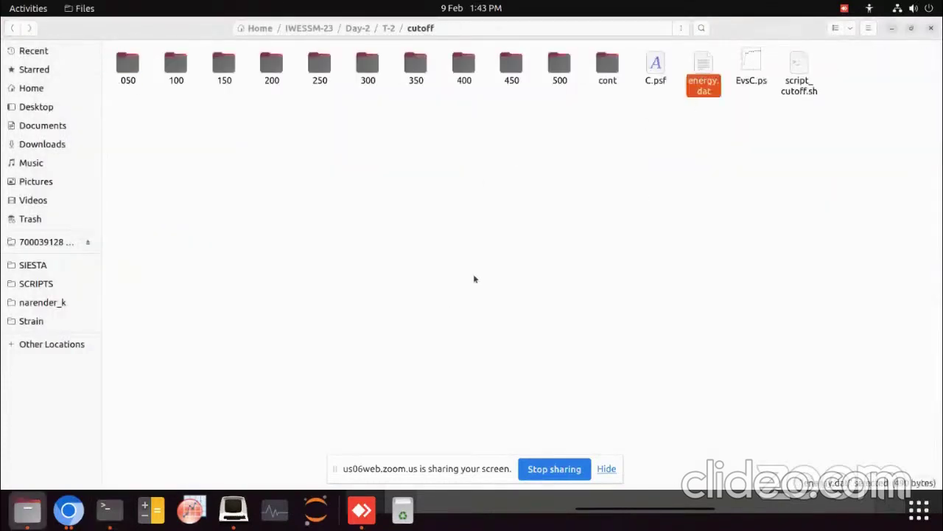
double_click(706, 80)
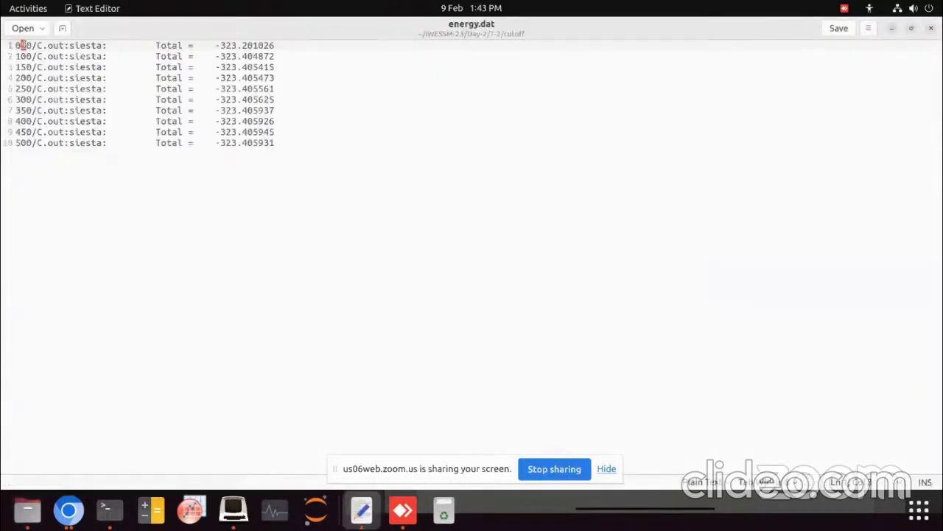
drag(20, 45, 26, 45)
drag(215, 46, 276, 46)
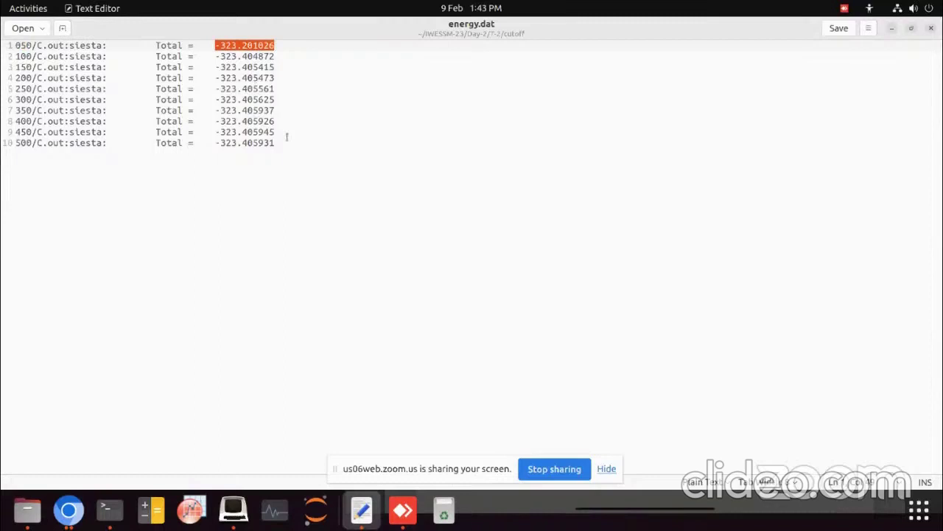
click(931, 27)
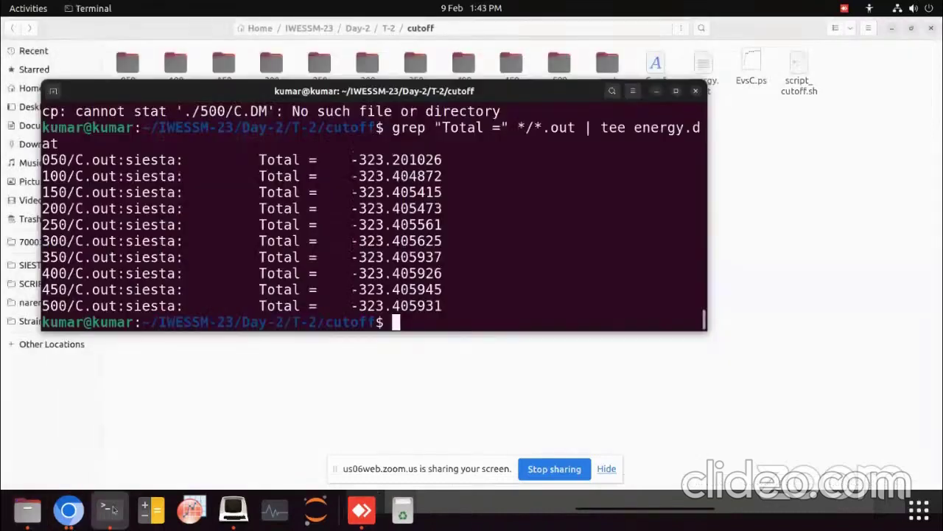
Step: Open energy.dat with gedit from the terminal and highlight the cutoff values and the extra text before the energies
click(105, 509)
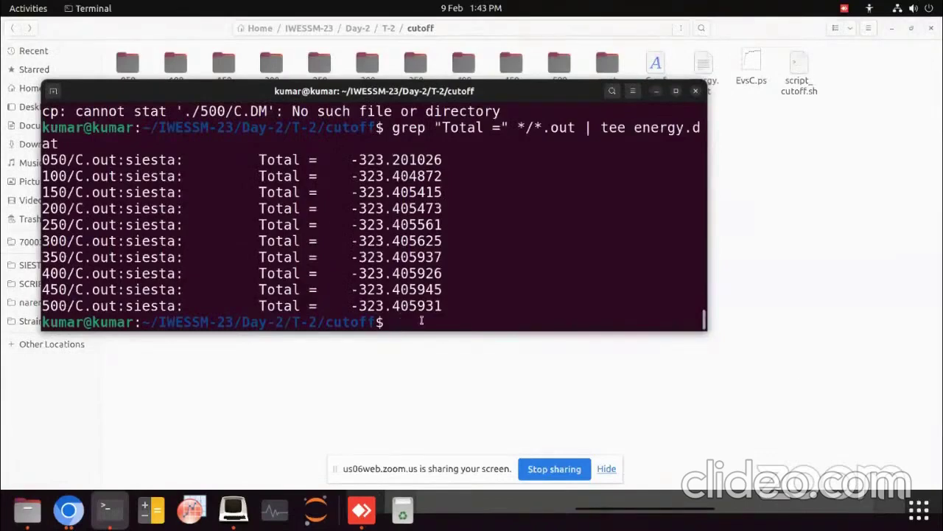
text(gedit energy.dat)
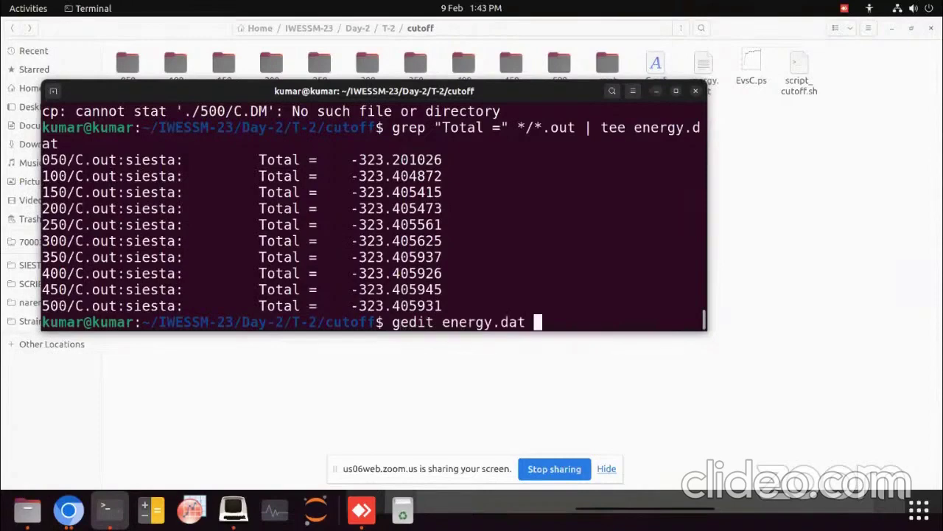
key(Return)
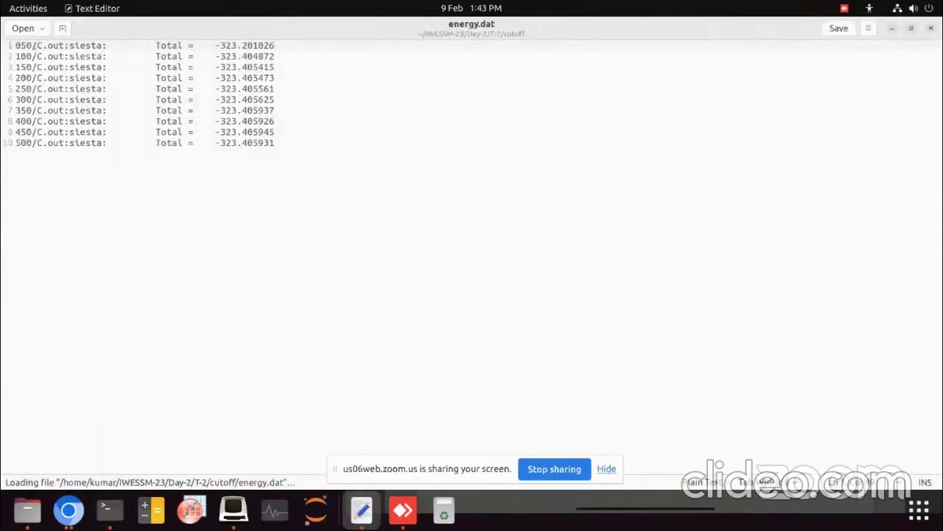
drag(33, 46, 188, 45)
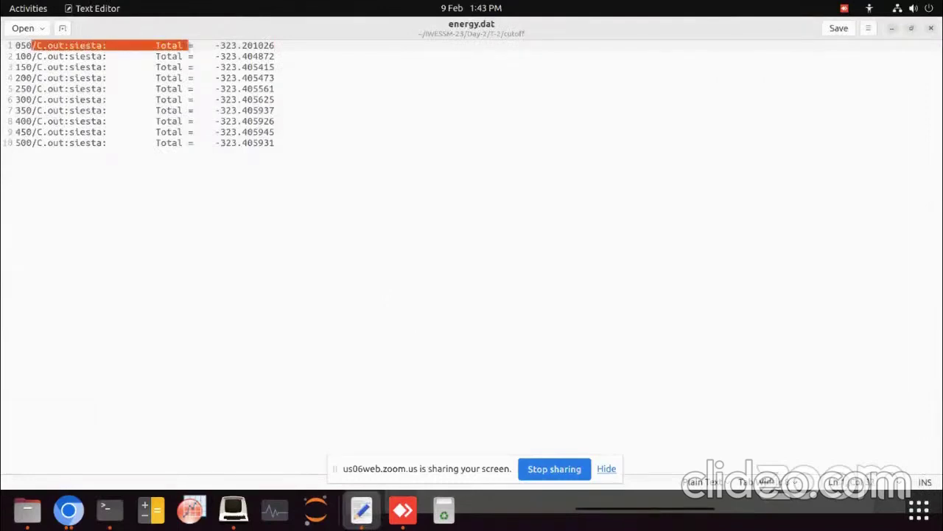
click(171, 207)
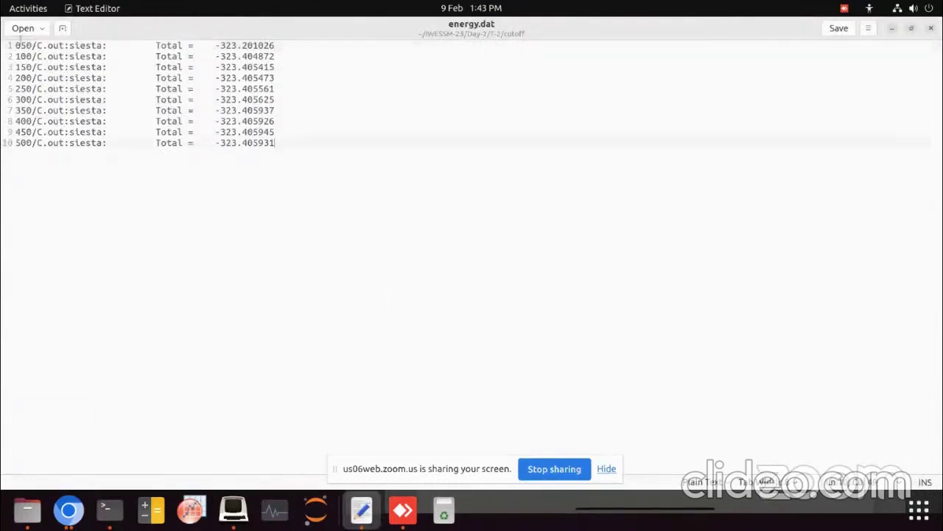
drag(16, 45, 22, 99)
click(50, 171)
mouse_move(20, 46)
mouse_down()
mouse_move(18, 66)
mouse_move(25, 47)
mouse_up()
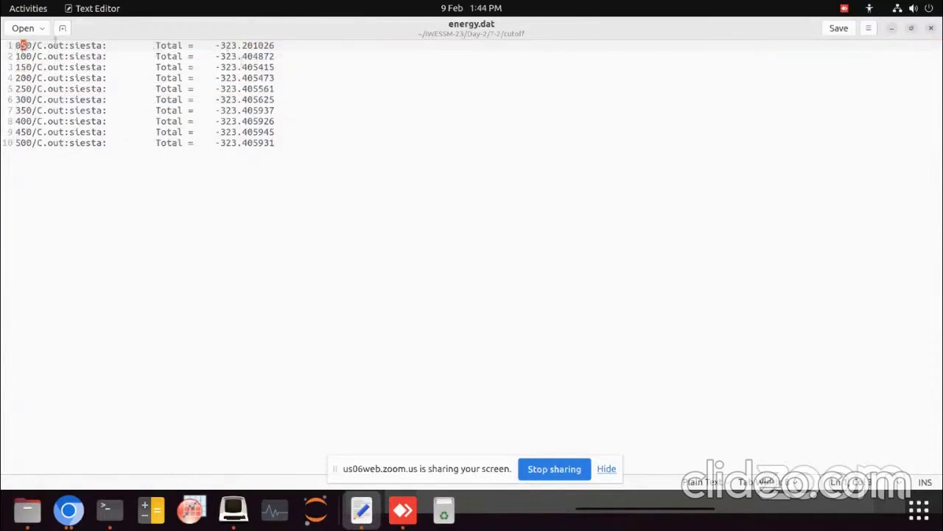
mouse_move(33, 46)
mouse_down()
mouse_move(65, 47)
mouse_move(34, 46)
mouse_up()
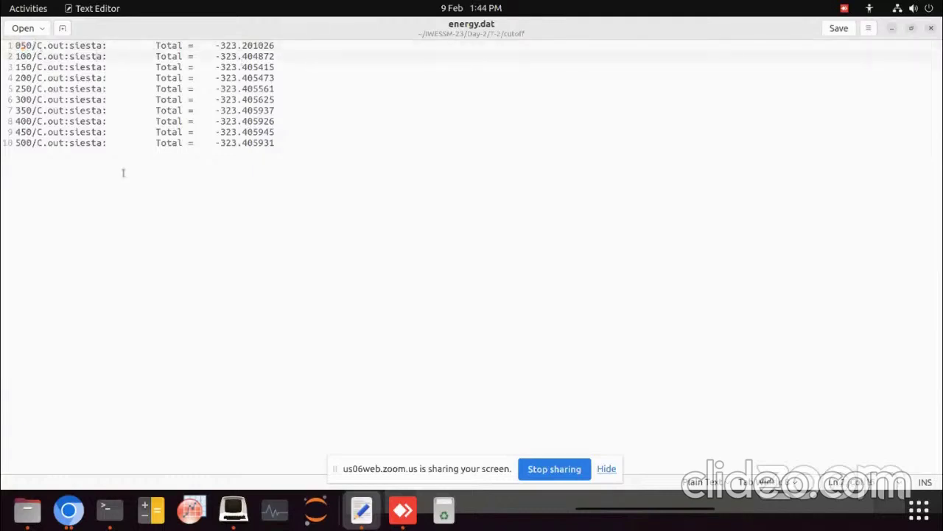
Step: Remove the text from "/C.out:siesta:" through "Total =" in every row of energy.dat by replacing all occurrences with nothing
key(ctrl+h)
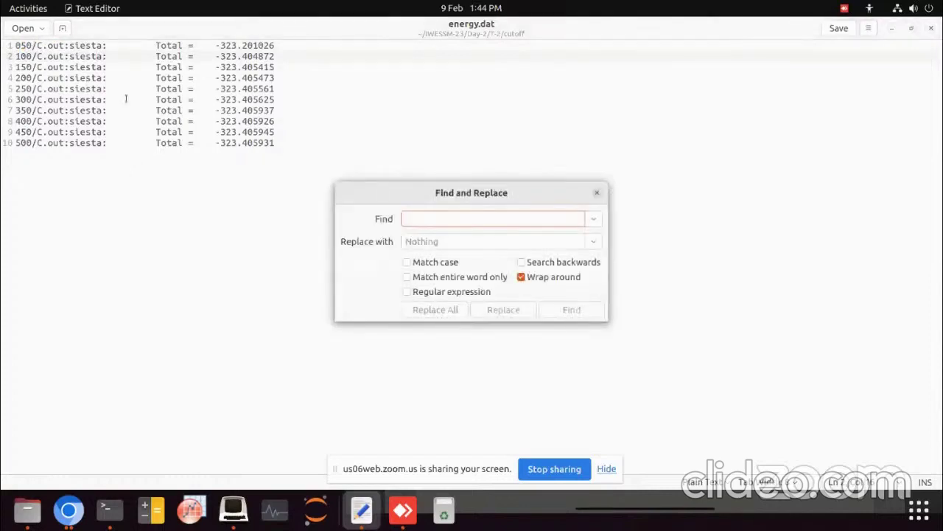
mouse_move(34, 46)
mouse_down()
mouse_move(195, 47)
mouse_move(44, 57)
mouse_up()
click(192, 46)
drag(193, 45, 32, 47)
right_click(33, 47)
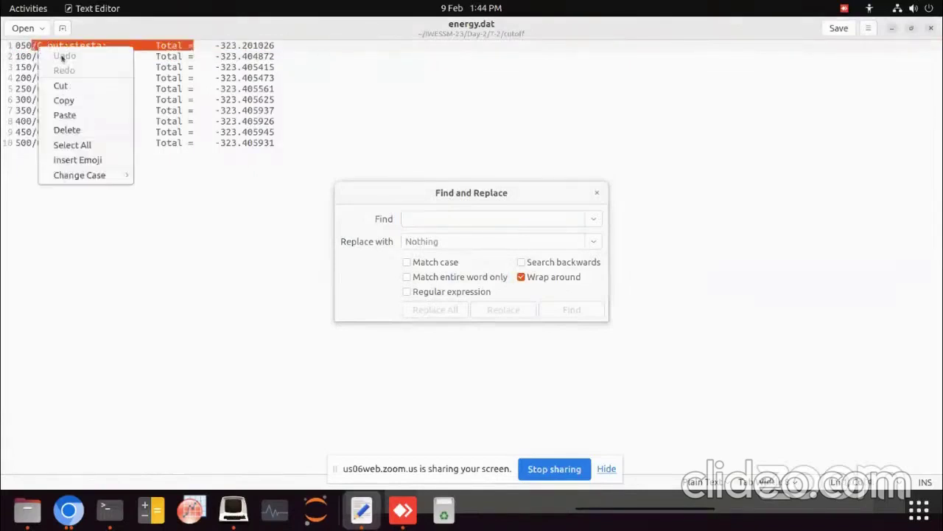
click(64, 101)
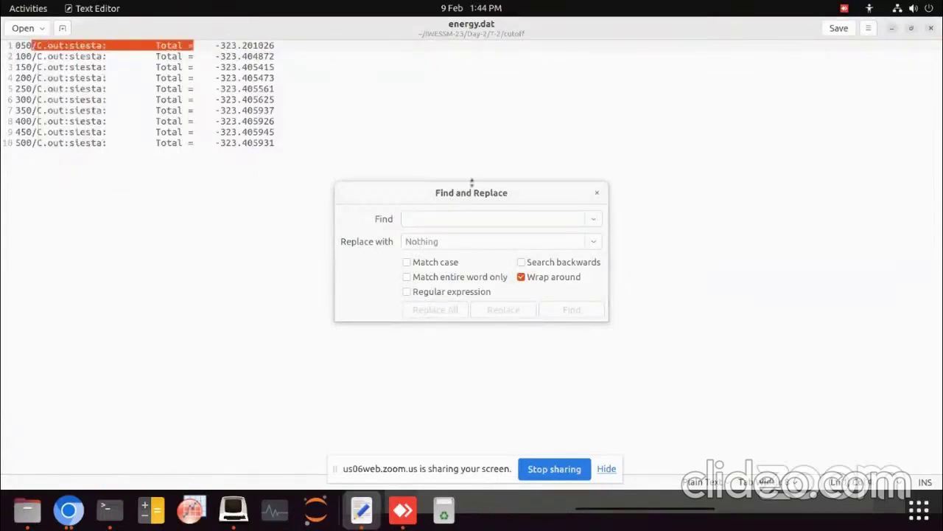
click(450, 218)
right_click(458, 224)
click(477, 258)
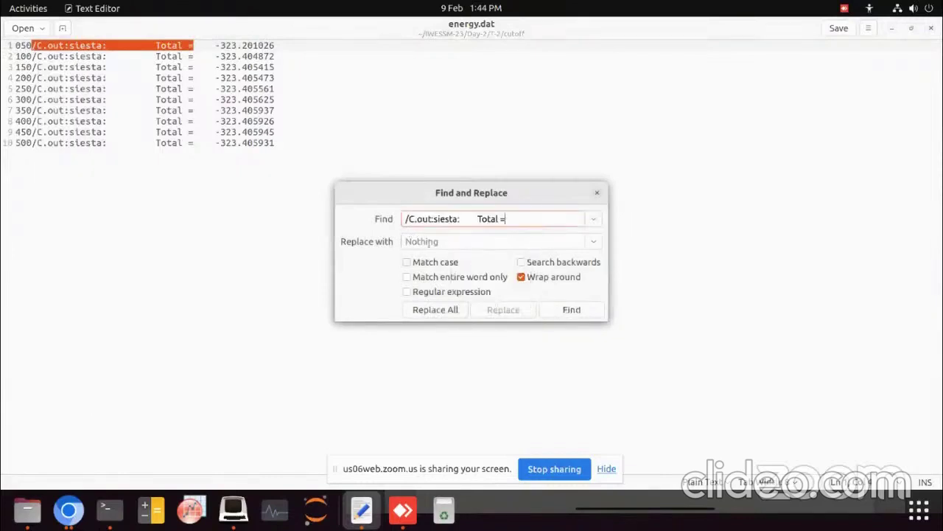
click(443, 310)
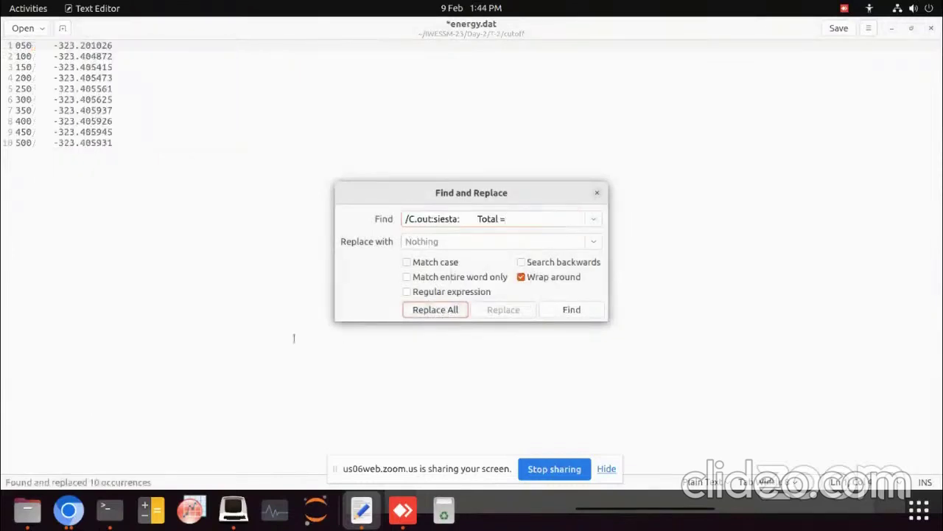
click(597, 193)
Step: Insert a single blank line above the 050 row in energy.dat
click(20, 50)
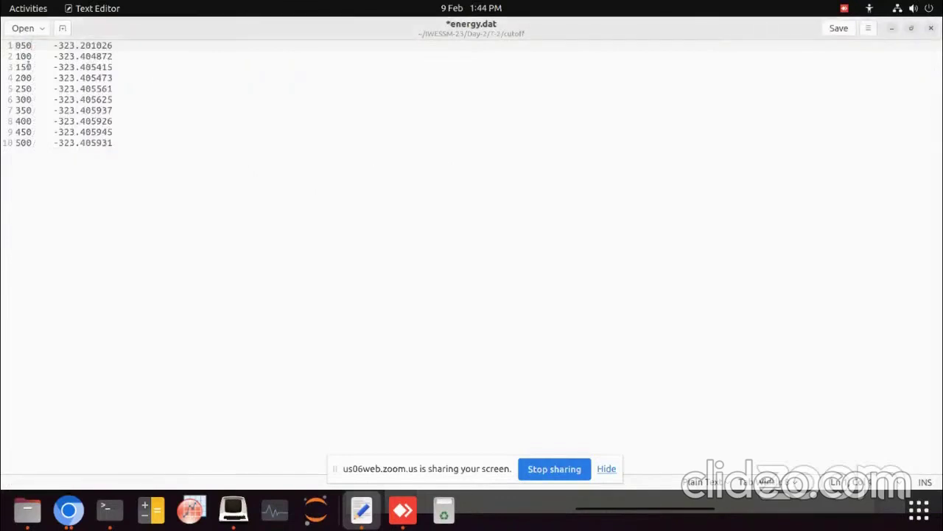
key(Return)
key(Return)
key(Up)
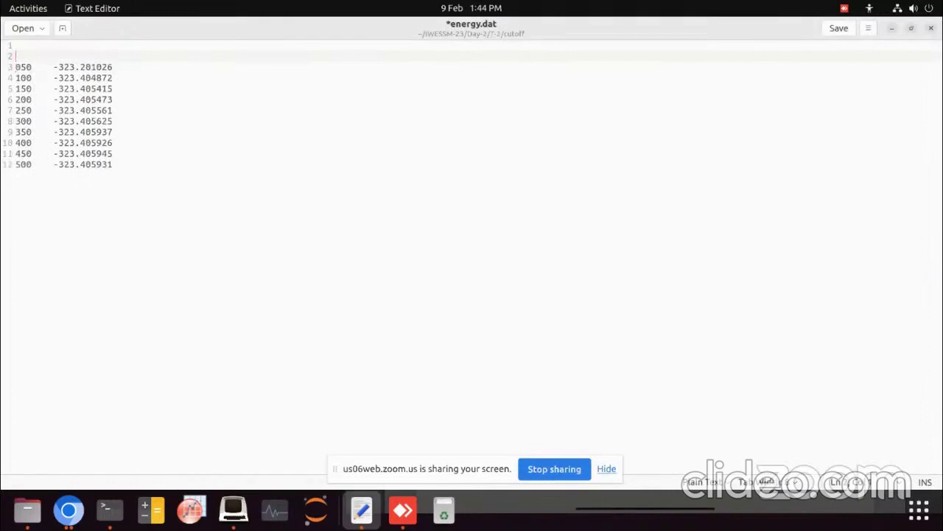
key(BackSpace)
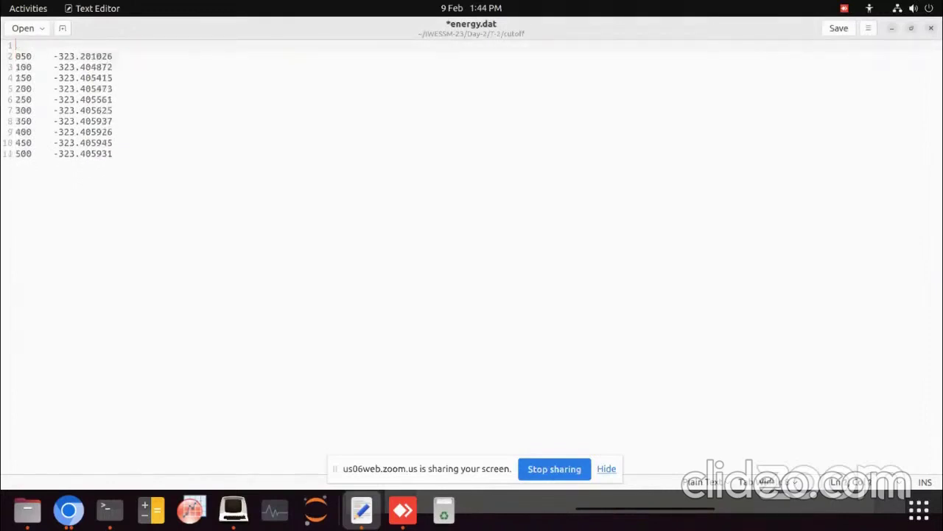
Step: Enter the commented column header "#Mesh Energy" on the blank first line, then save and close energy.dat
text(Mesh cut off)
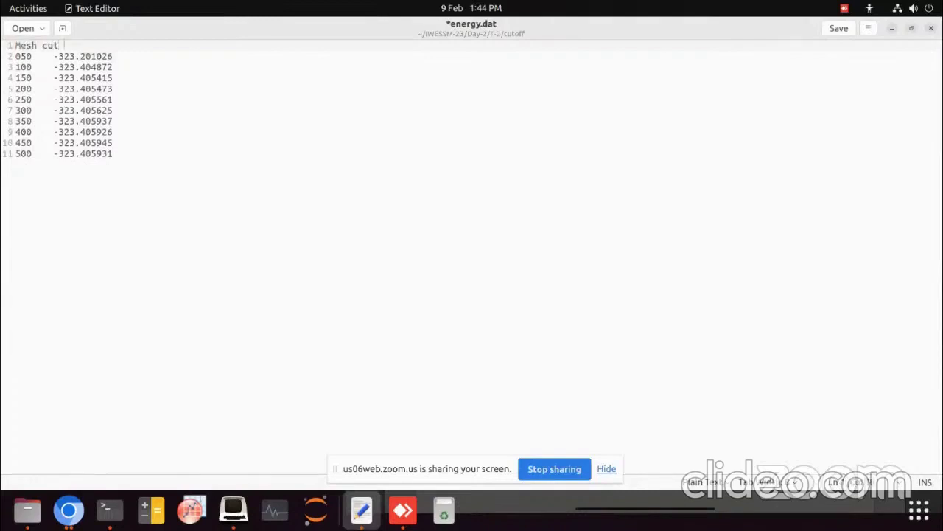
key(BackSpace)
key(BackSpace)
key(BackSpace)
key(BackSpace)
key(BackSpace)
key(BackSpace)
key(BackSpace)
key(BackSpace)
text(Energy)
click(53, 45)
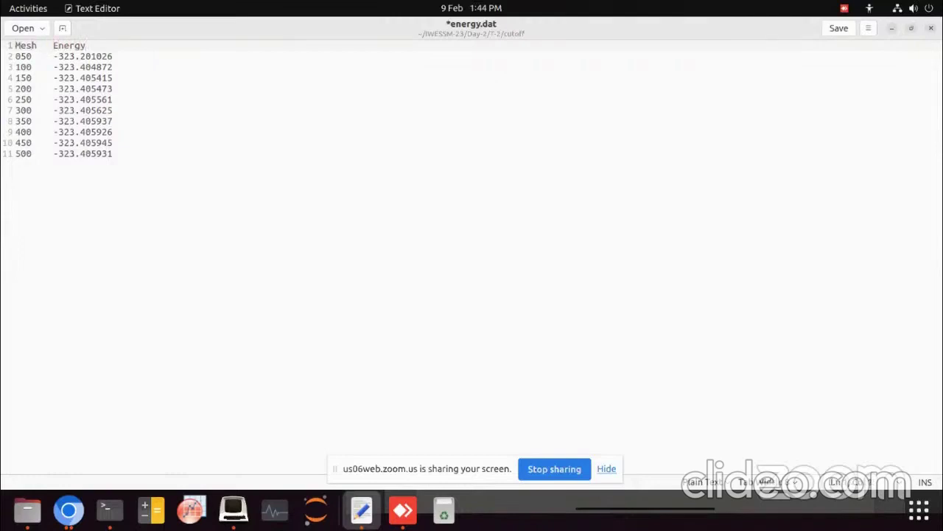
text(#)
click(838, 28)
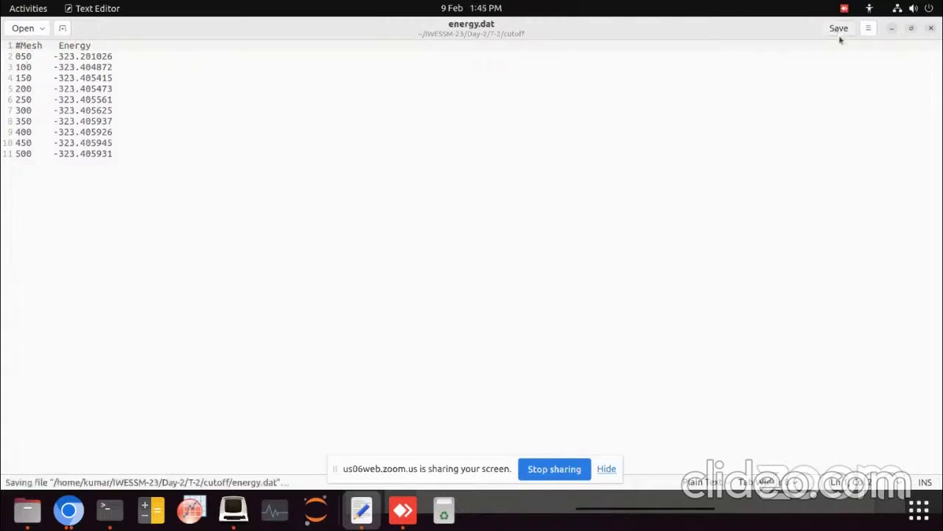
click(931, 28)
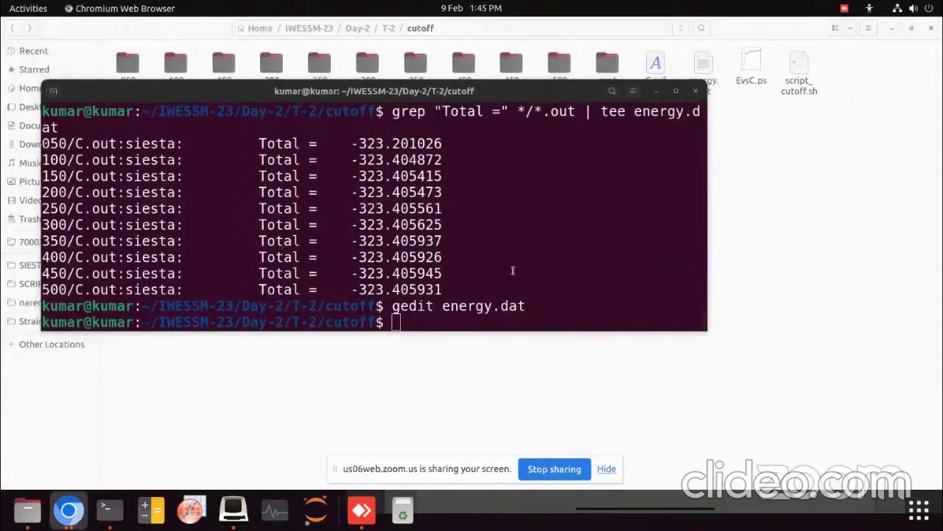
Step: Plot energy.dat with xmgrace from the terminal
click(428, 326)
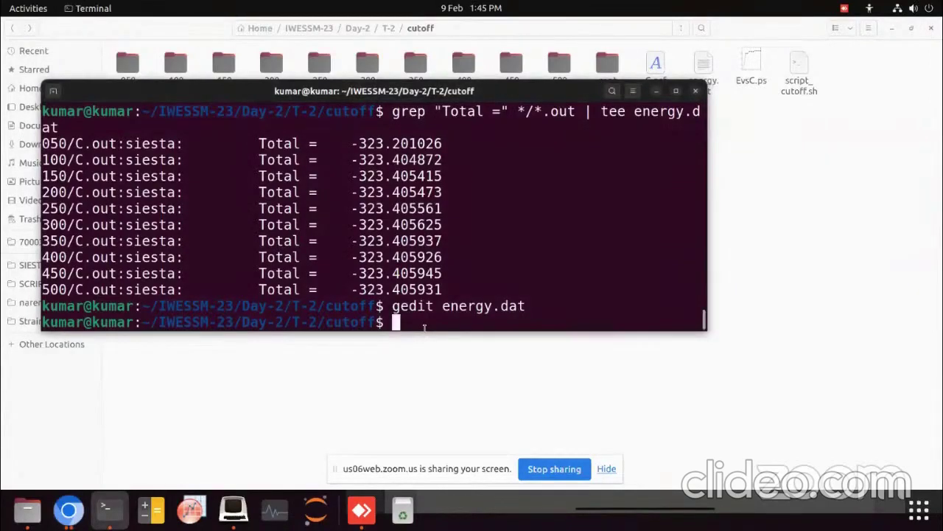
text(xmgrace)
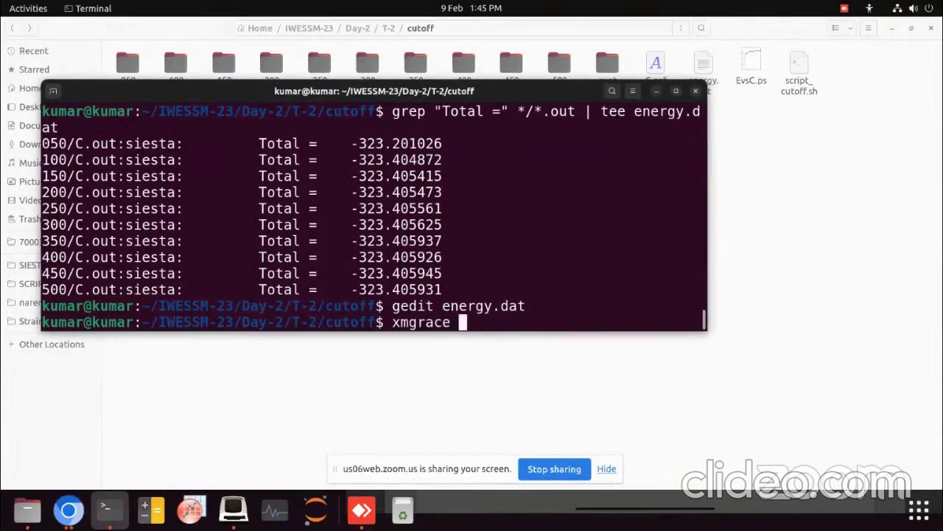
text( energy.dat)
key(Return)
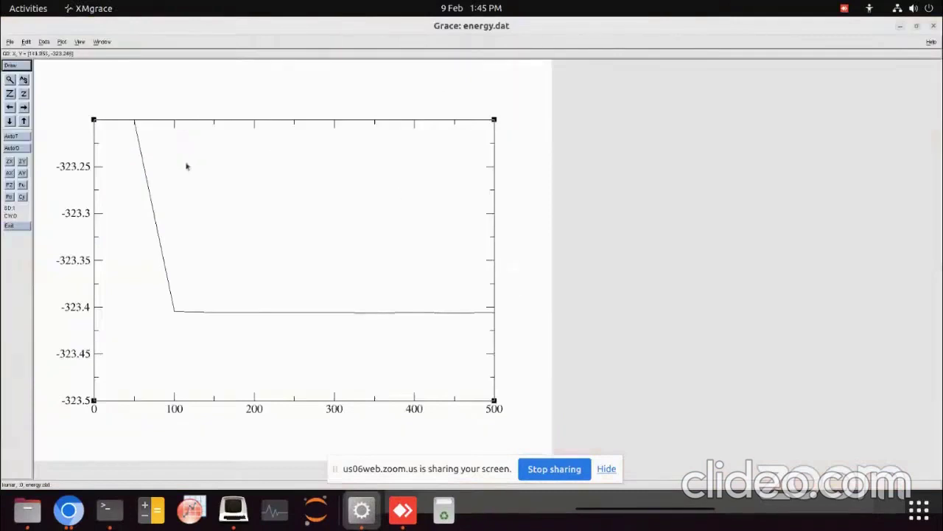
Step: Mark the data points of the energy curve with circle symbols and increase the symbol size
double_click(155, 220)
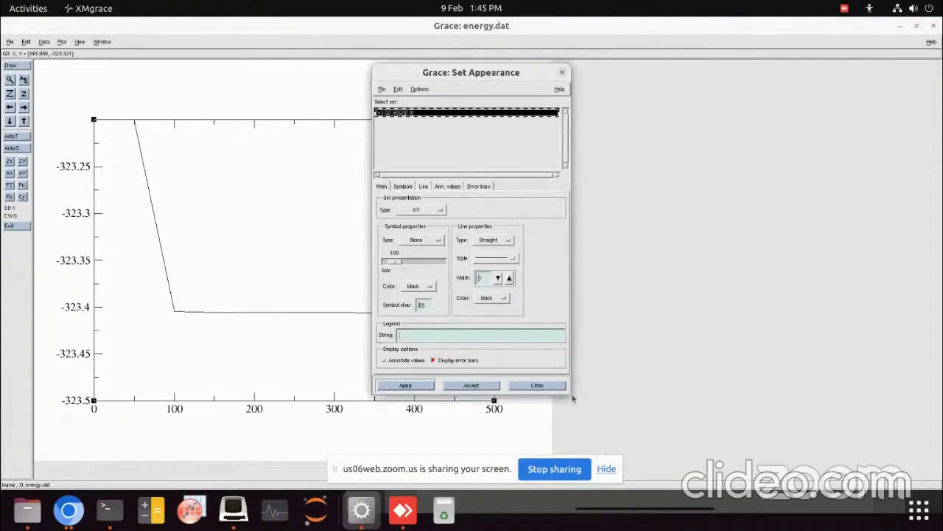
click(418, 242)
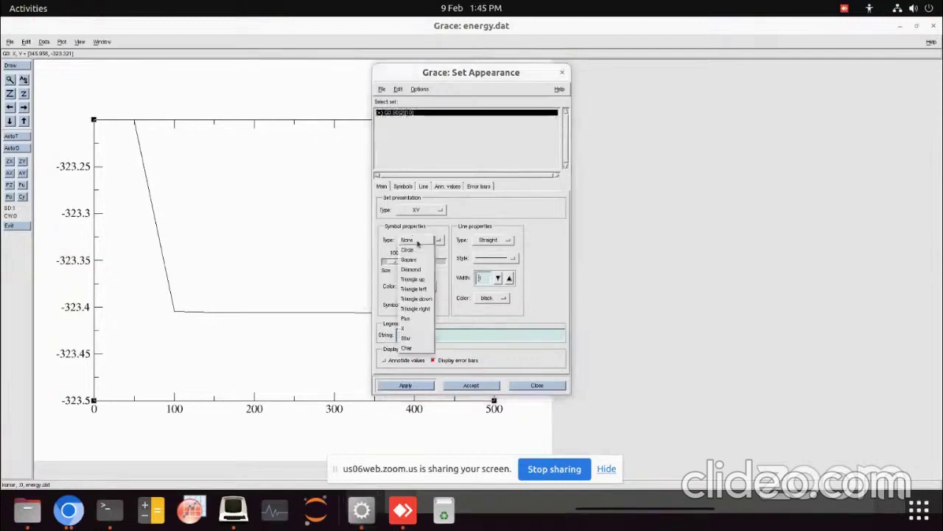
click(411, 252)
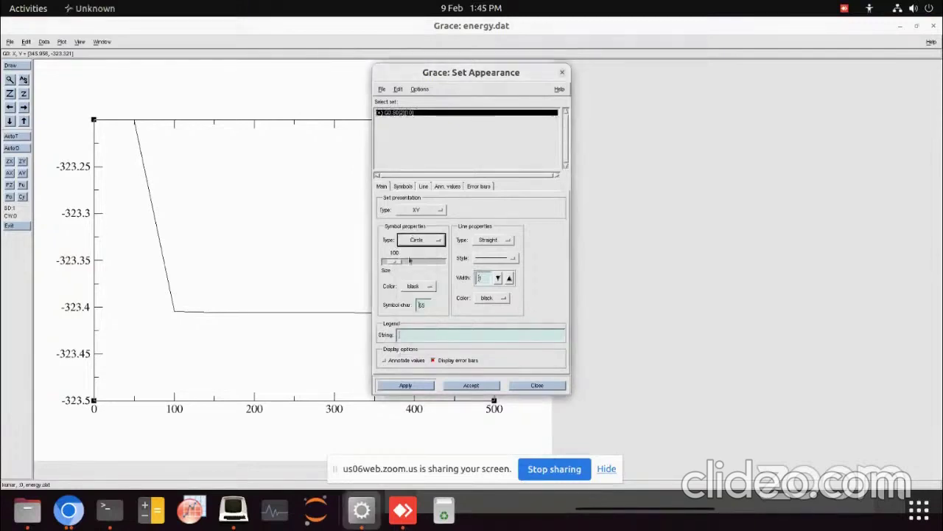
click(410, 263)
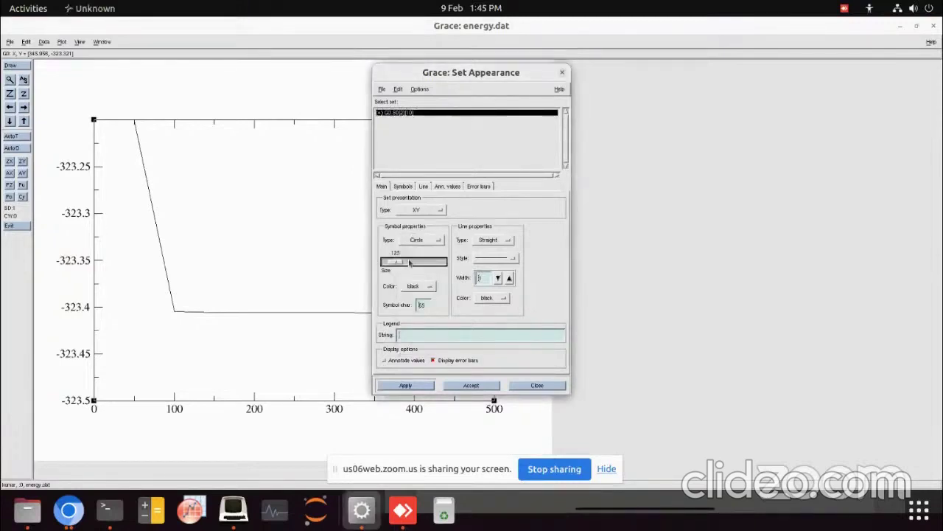
Step: Fill the curve's symbols with solid blue and accept the set appearance settings
click(403, 186)
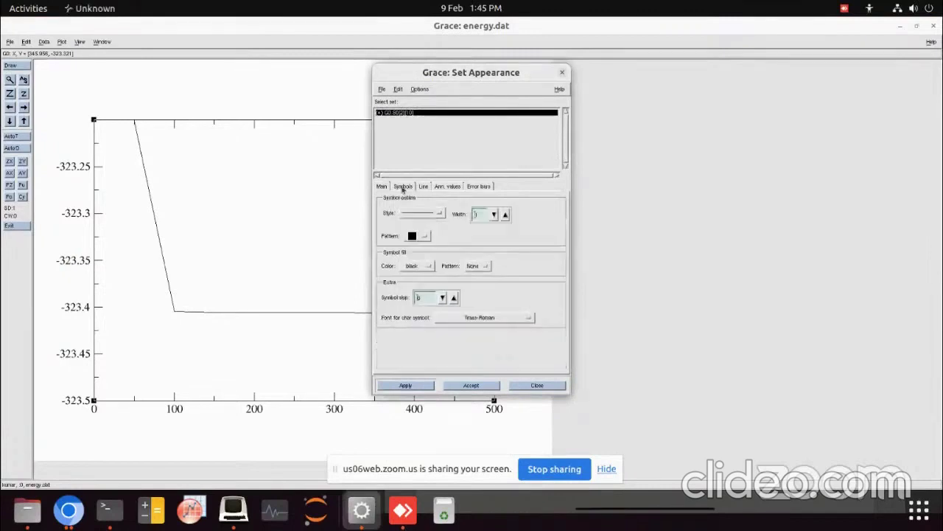
click(419, 267)
click(420, 278)
click(420, 270)
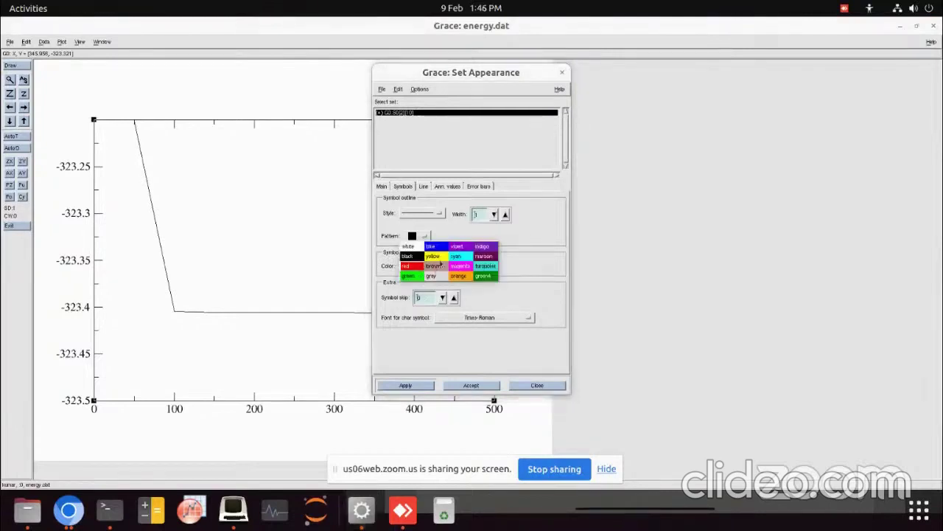
click(458, 266)
click(420, 269)
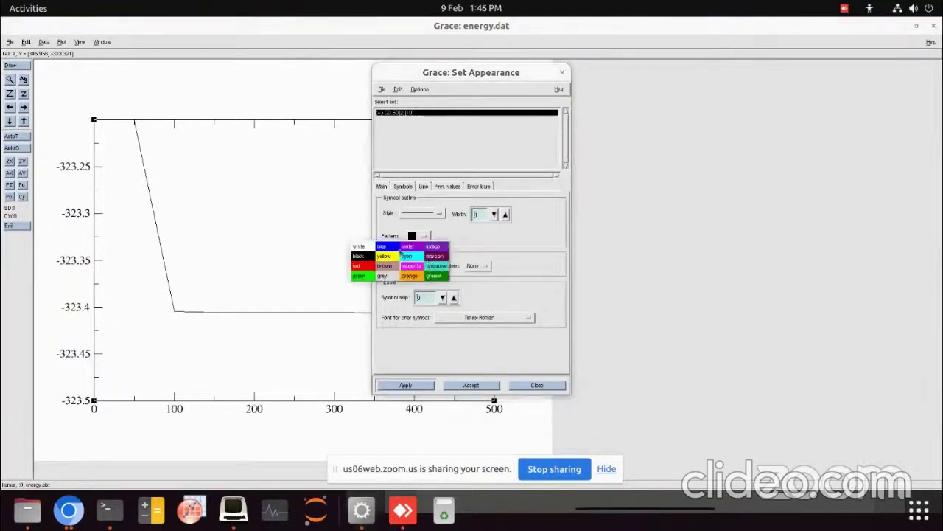
click(389, 252)
click(476, 268)
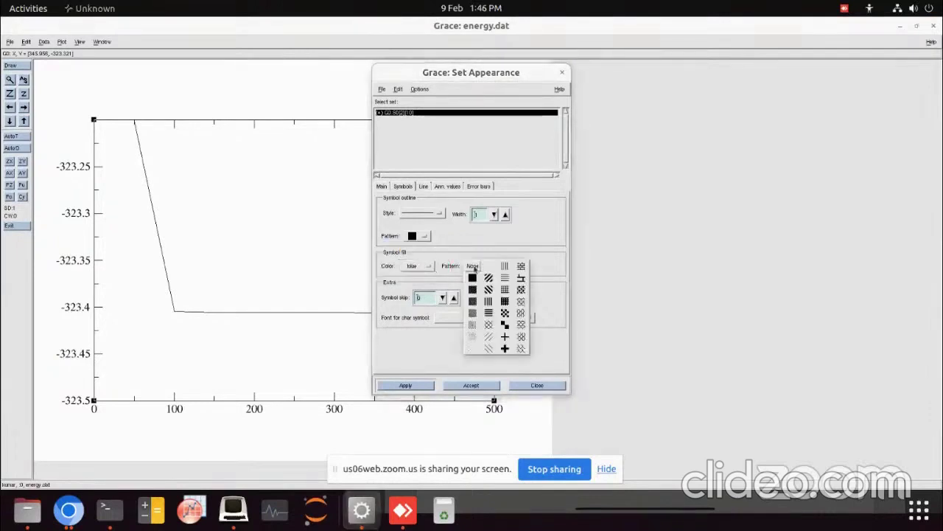
click(473, 278)
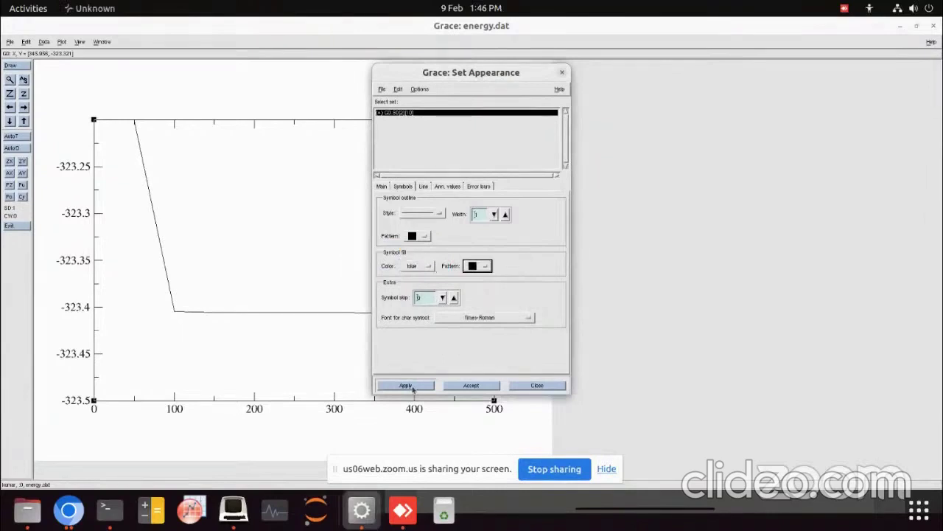
click(461, 386)
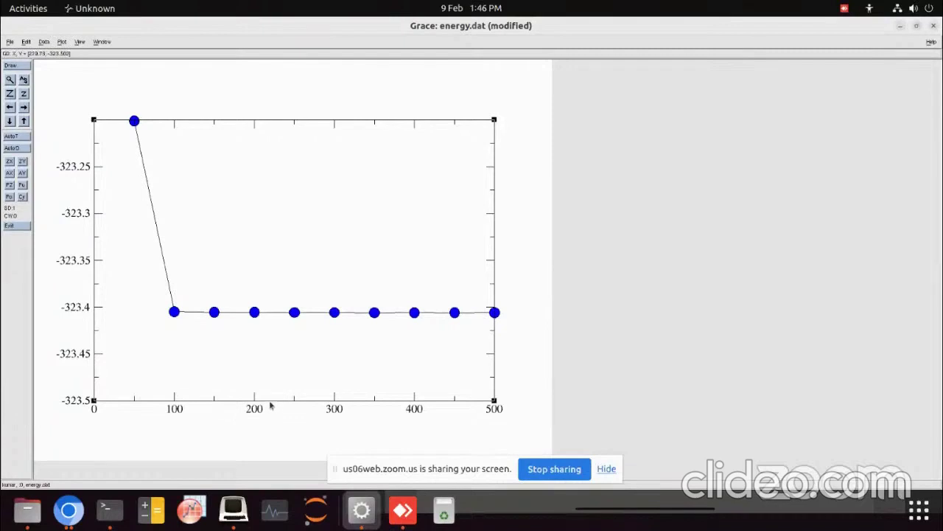
Step: Label the X axis "Mesh Cut Off (Ry)" and apply it to the graph
click(446, 181)
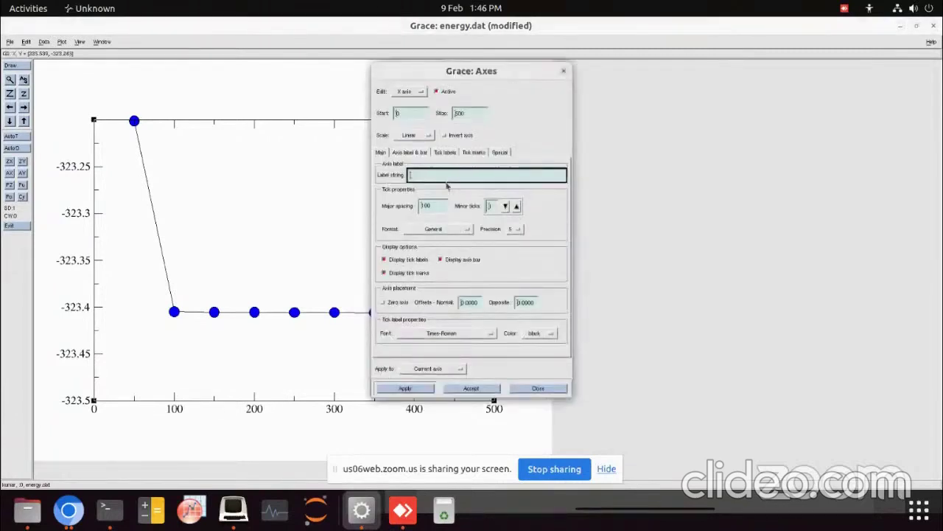
text(tim)
text( Cut)
text( Off ()
text(R))
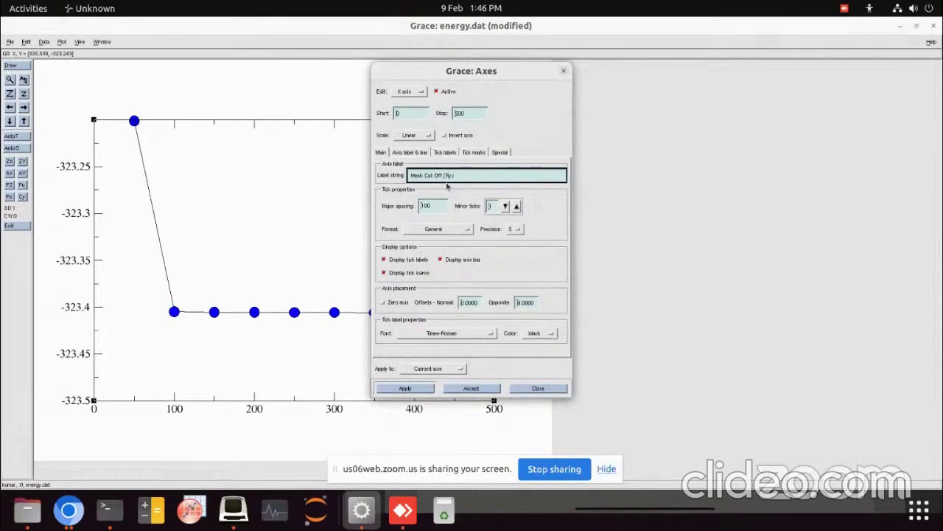
click(414, 387)
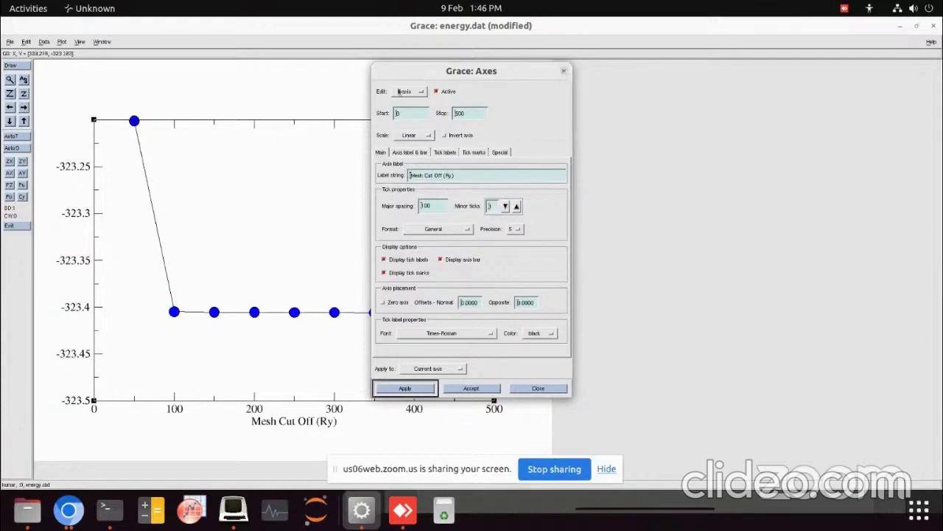
Step: Label the Y axis "Energy (eV)", apply it to the graph and close the axes settings
click(409, 92)
click(402, 101)
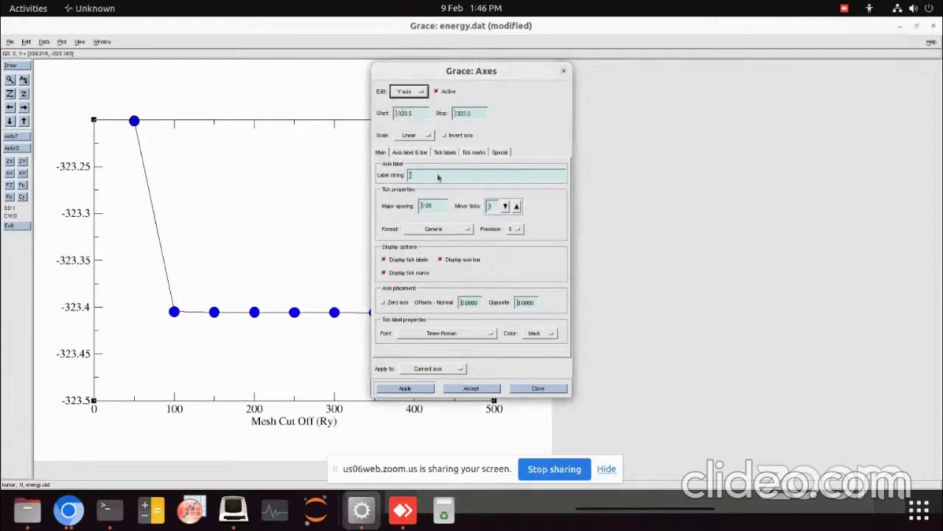
click(437, 180)
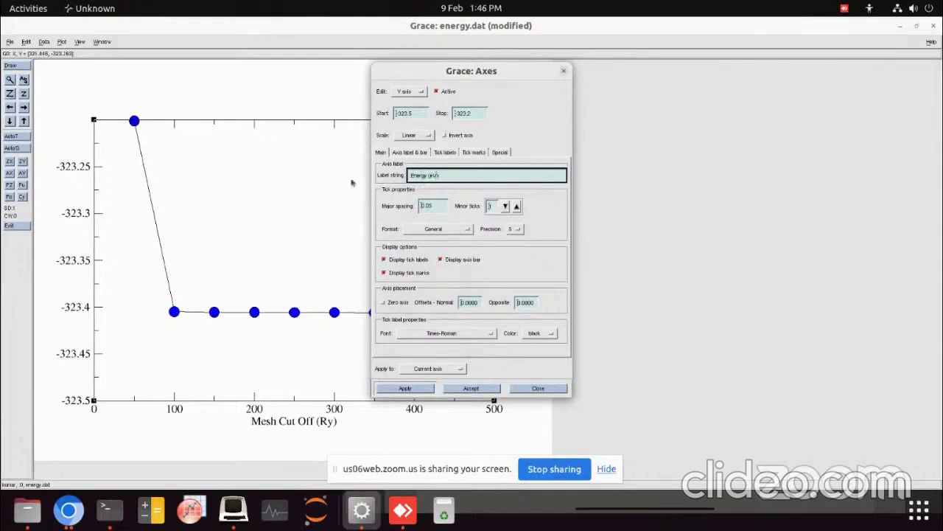
click(404, 388)
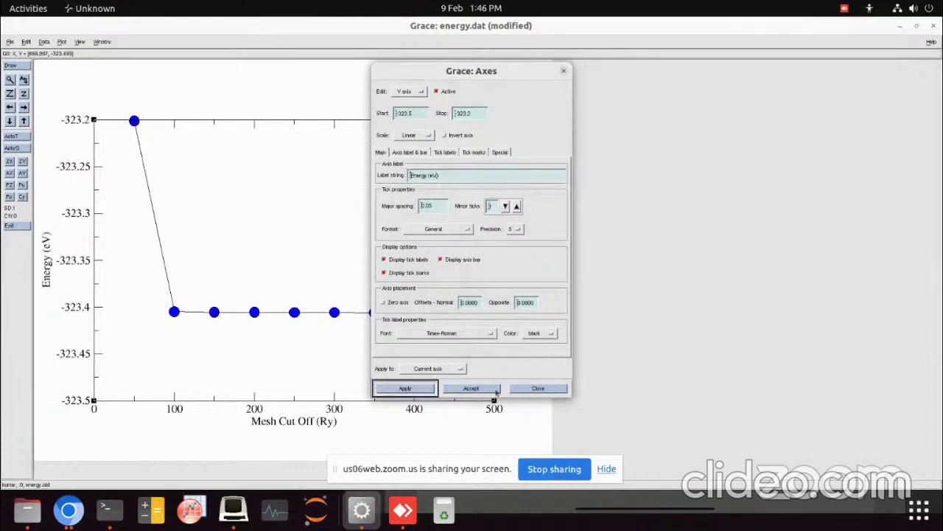
click(538, 388)
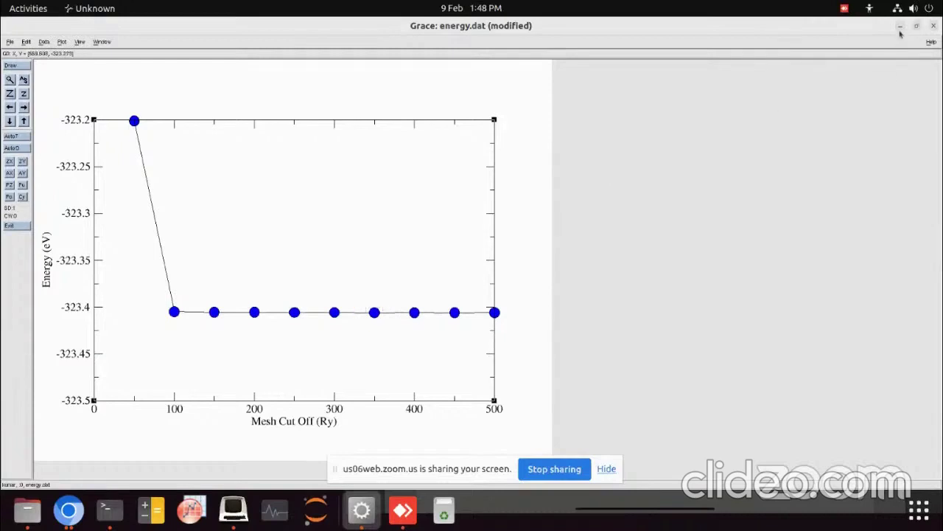
Step: Save the plot as a new project file named Evscuttoff.agr in the cutoff folder
click(10, 42)
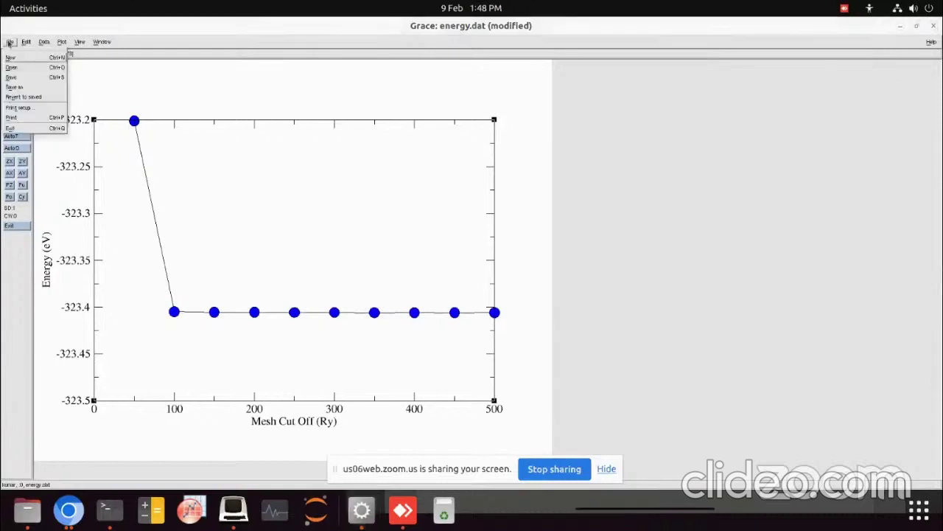
click(15, 87)
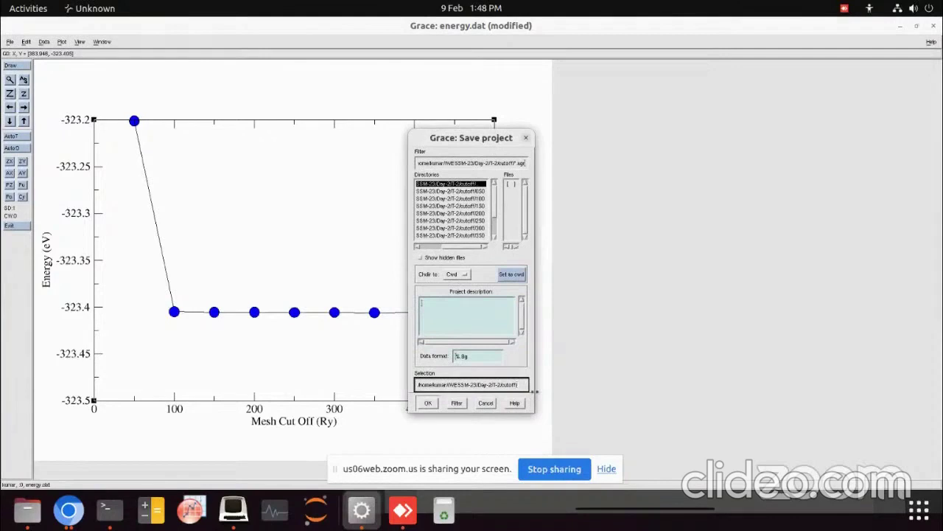
text(Ene)
text(M)
text(m)
text(utoff)
text(.agr)
click(430, 403)
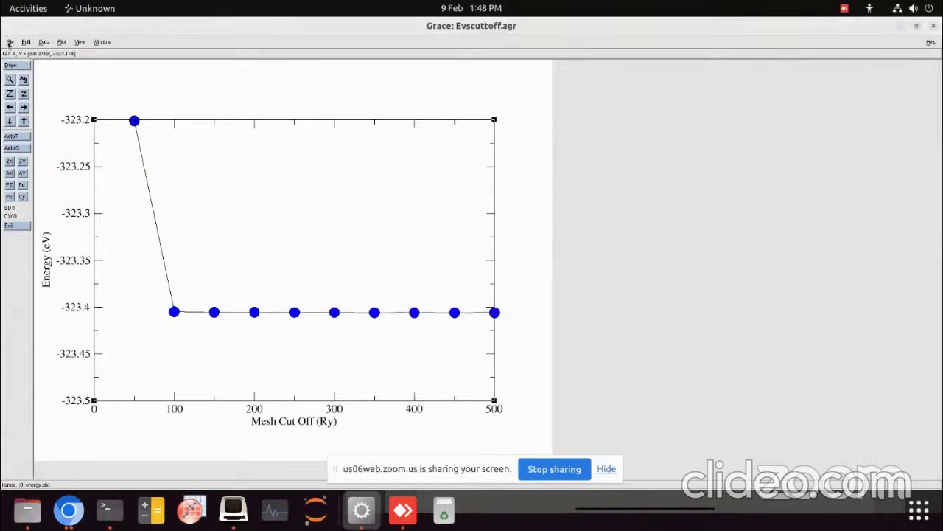
Step: Set the print output device to JPEG with Evscuttoff.jpg as the output file, and accept the setup
click(9, 42)
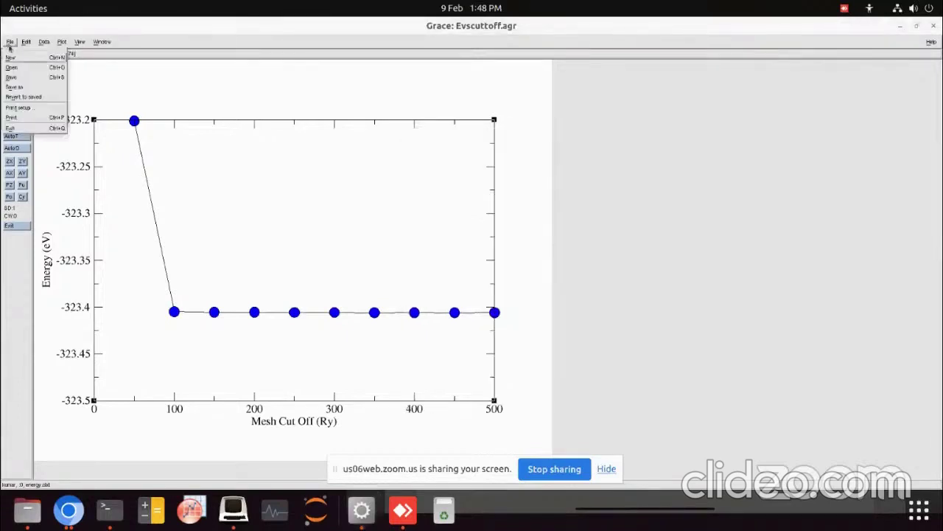
click(22, 109)
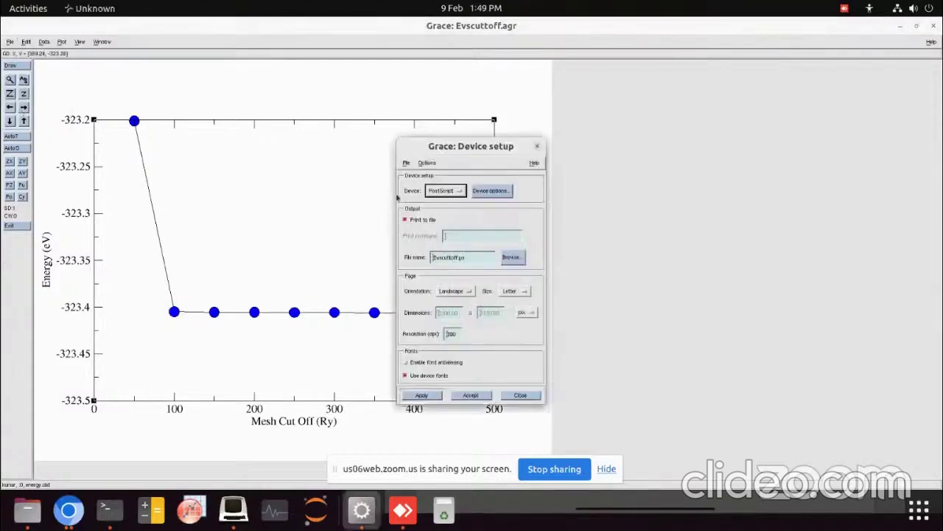
click(455, 191)
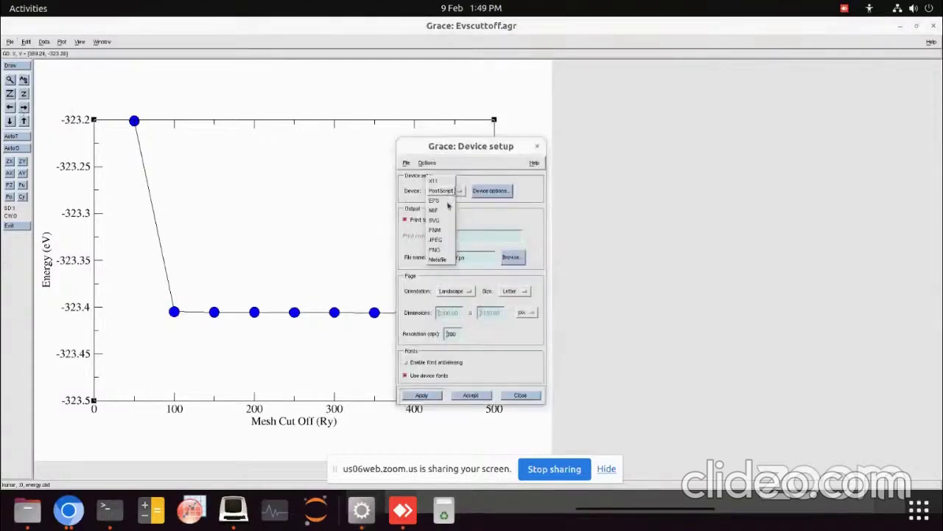
click(436, 240)
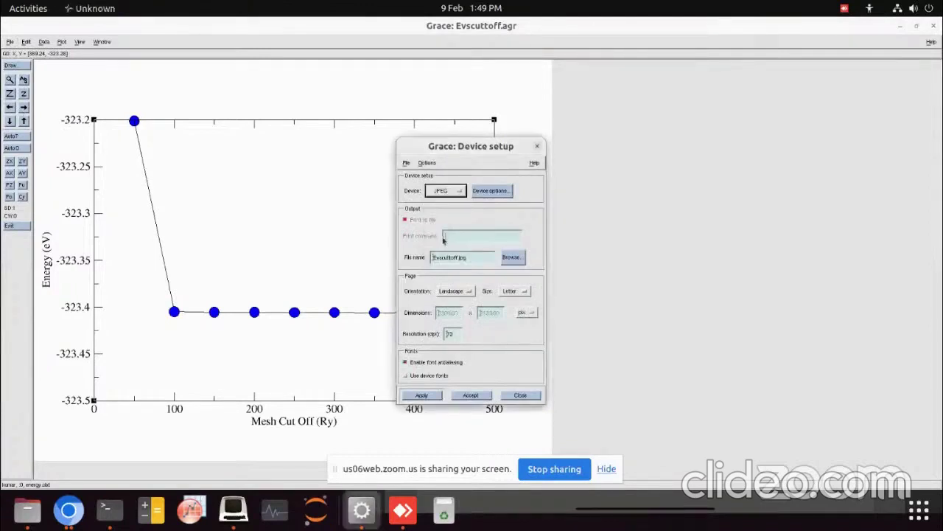
click(427, 398)
click(470, 395)
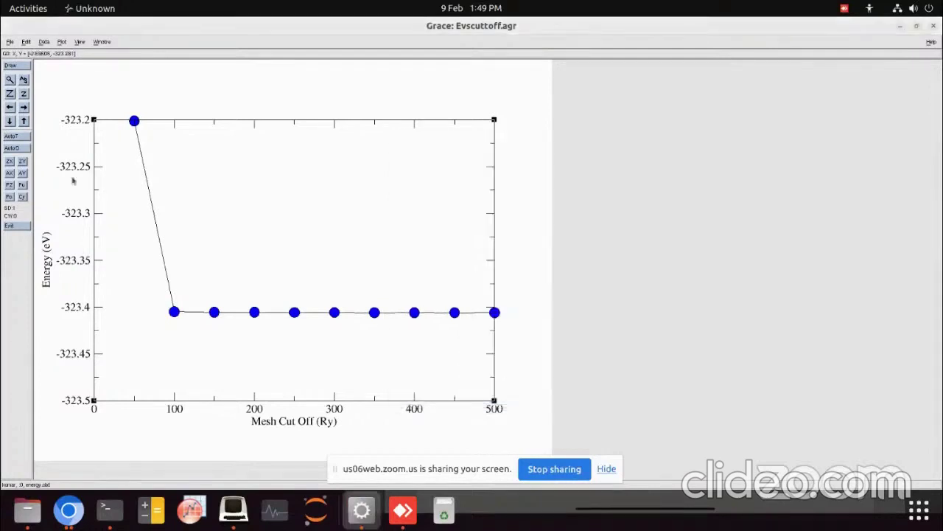
Step: Print the plot to the JPEG file and close the Grace window
click(10, 42)
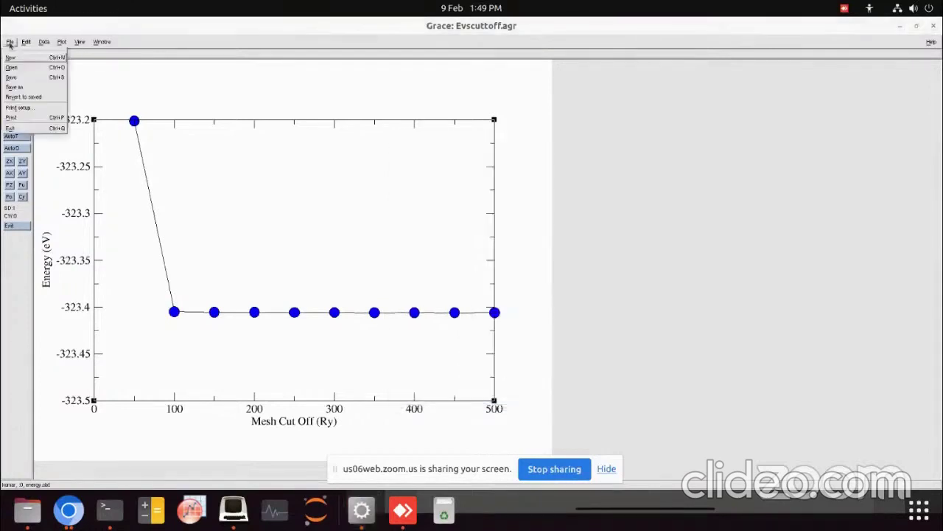
click(13, 118)
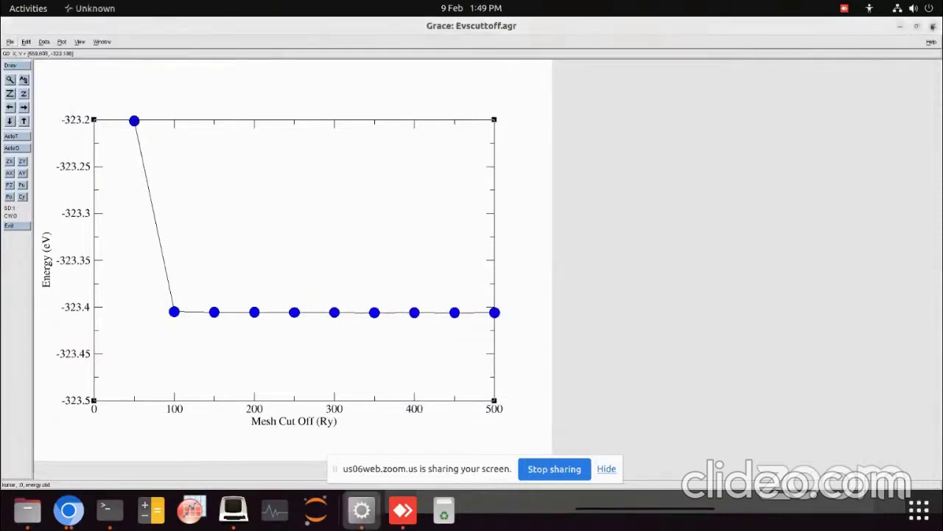
click(932, 26)
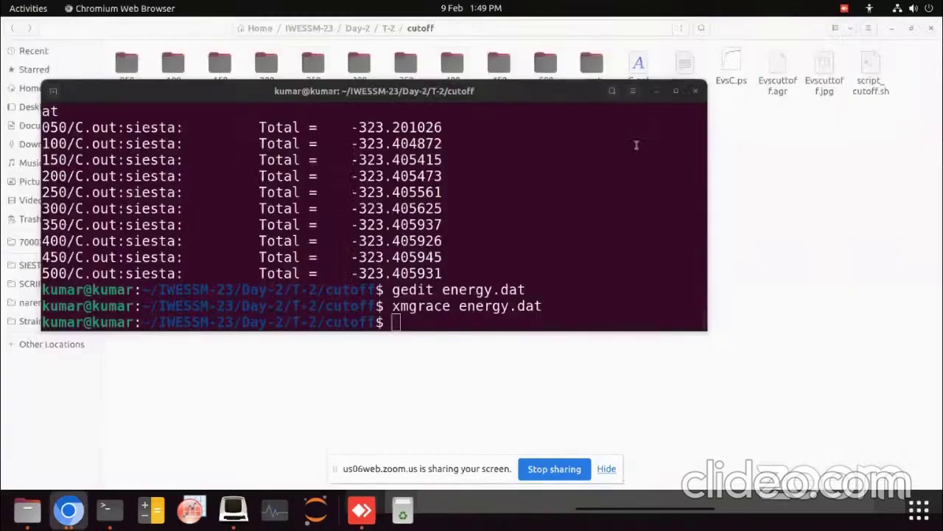
Step: Open the exported Evscuttoff.jpg from the cutoff folder, examine the plot in a maximized window, and close it
drag(562, 98, 564, 181)
click(762, 103)
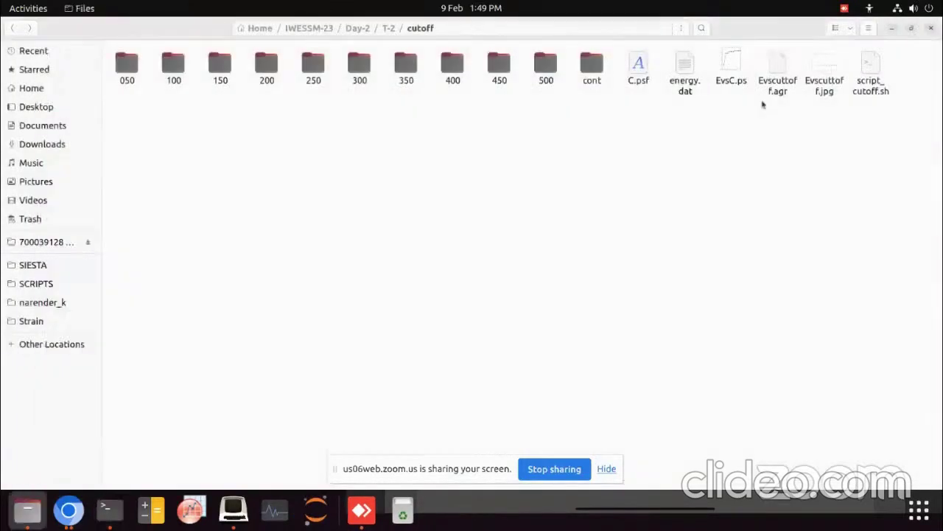
click(827, 68)
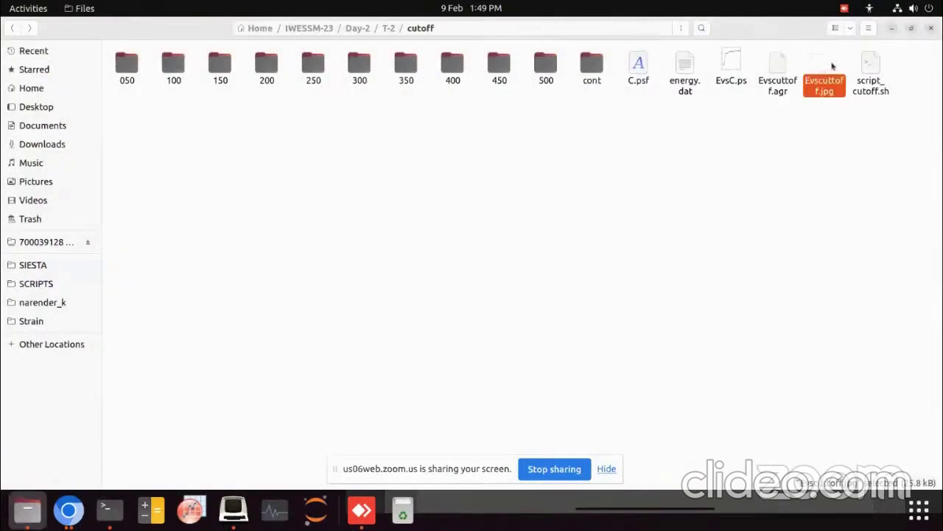
double_click(832, 66)
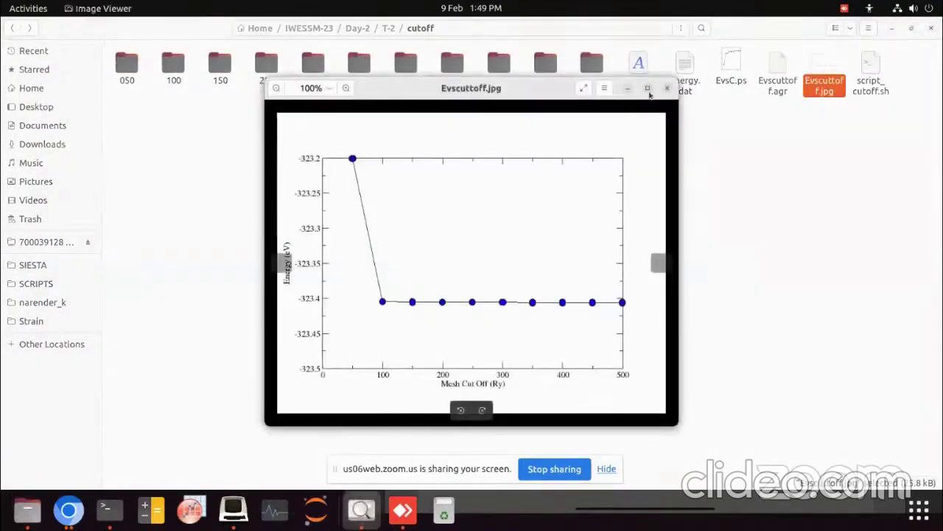
click(646, 89)
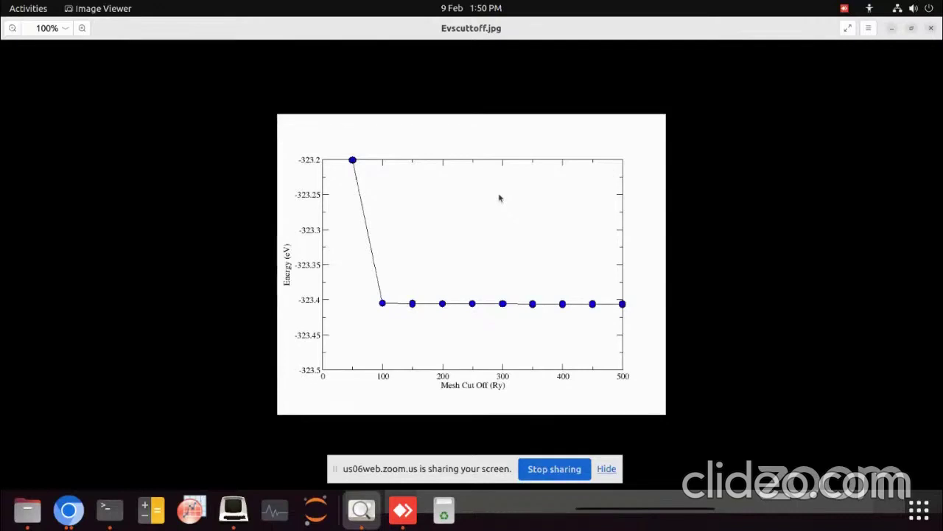
click(928, 32)
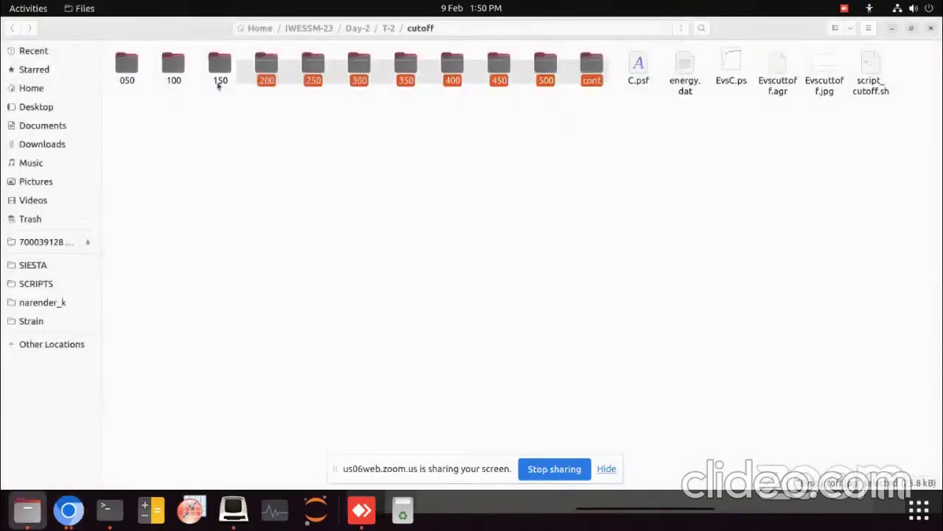
Step: Delete the calculation folders 050 through 500 and the cont folder from cutoff, and return to the T-2 folder
shift+click(127, 70)
key(Delete)
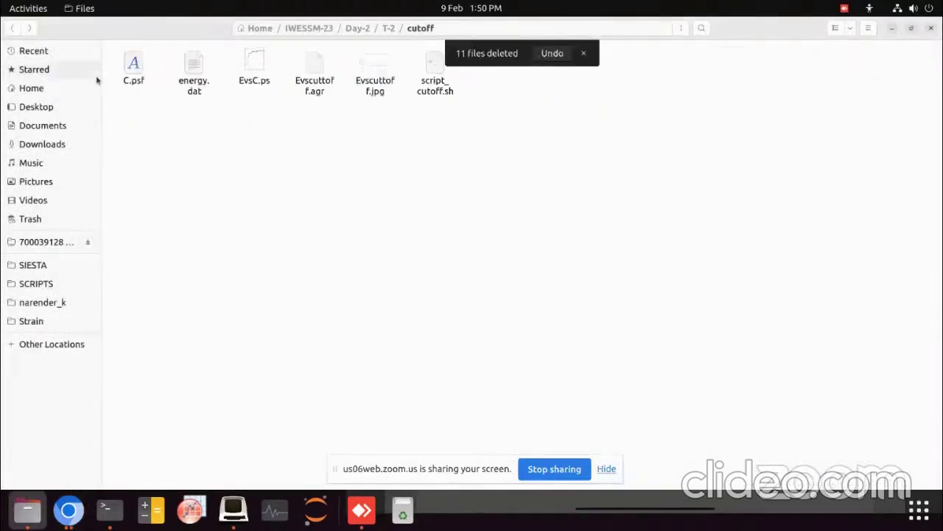
click(13, 28)
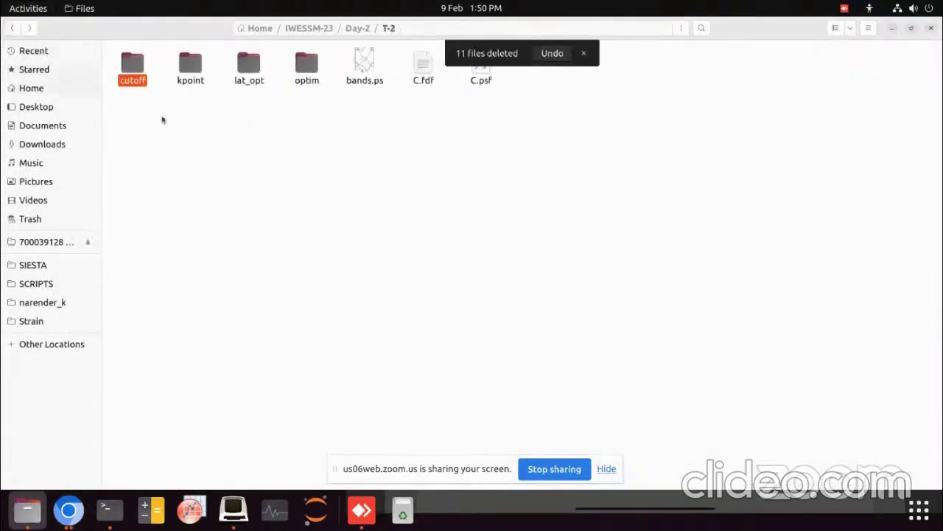
Step: Open script_cutoff.sh from the cutoff folder and review its header comments and mesh-cutoff loop
click(214, 161)
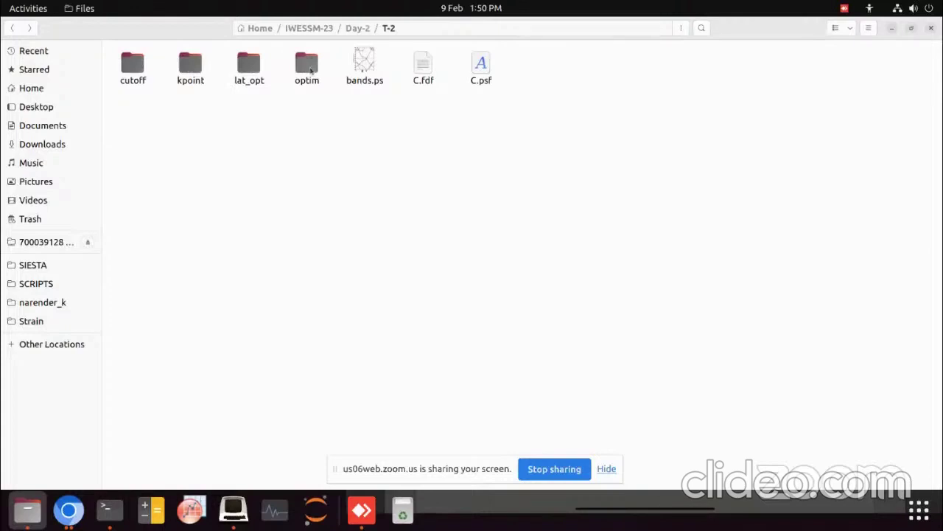
double_click(133, 62)
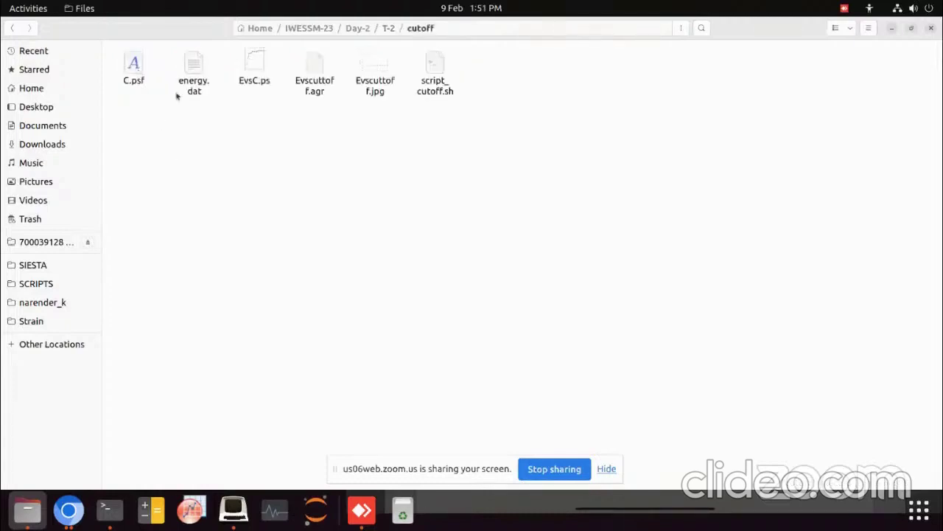
double_click(437, 70)
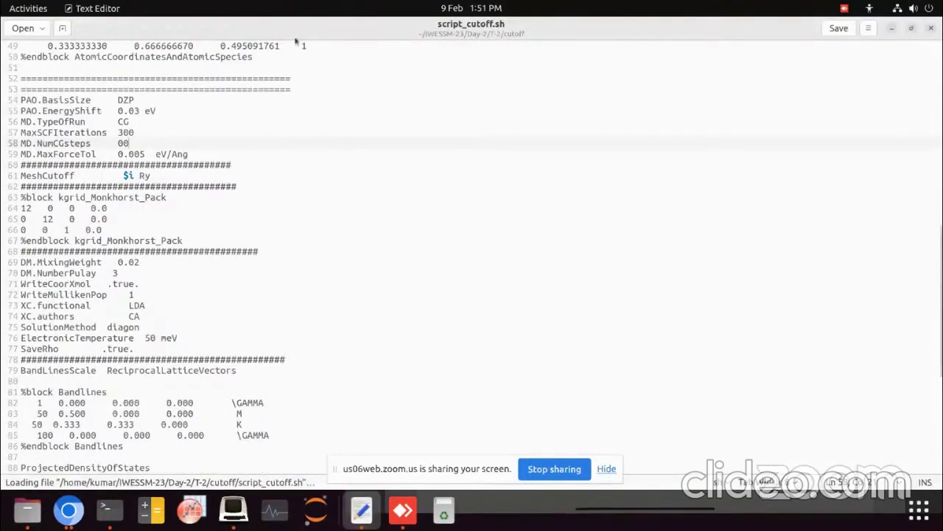
scroll(103, 230, up, 8)
scroll(103, 230, up, 4)
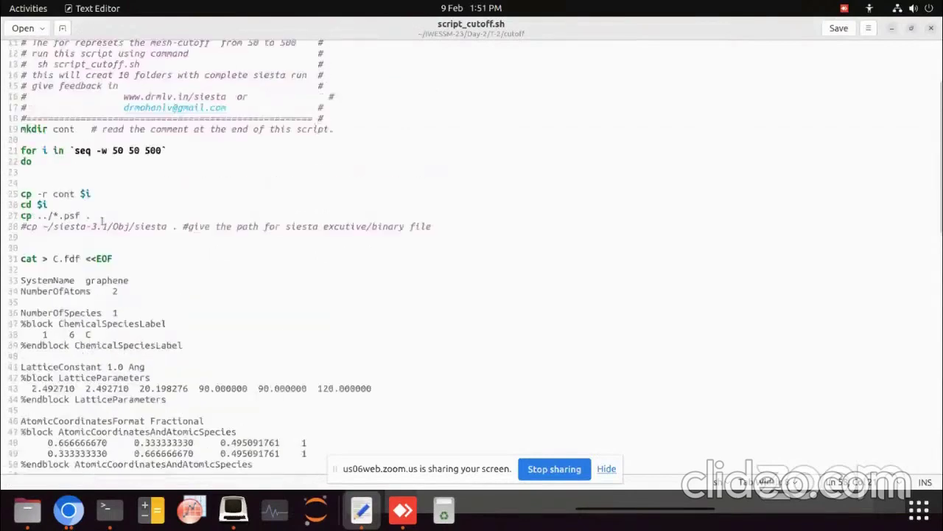
scroll(103, 222, up, 3)
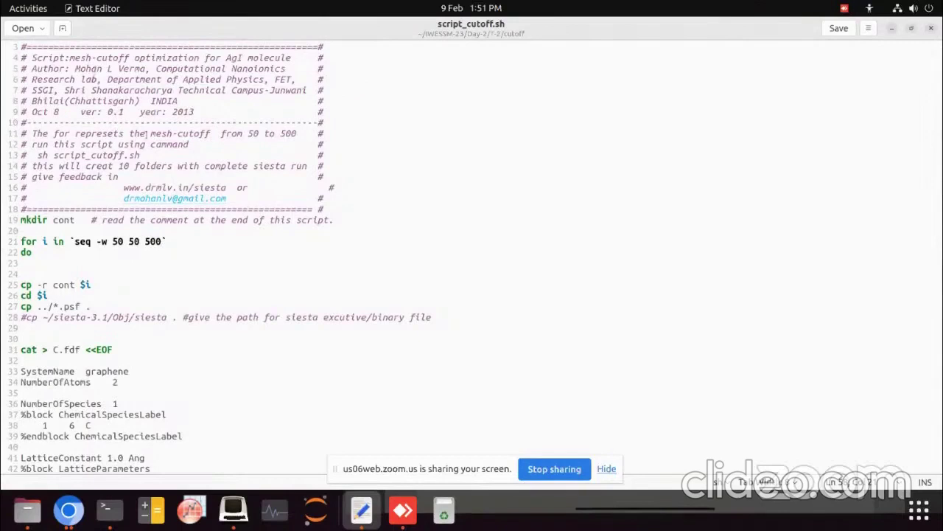
scroll(119, 244, down, 1)
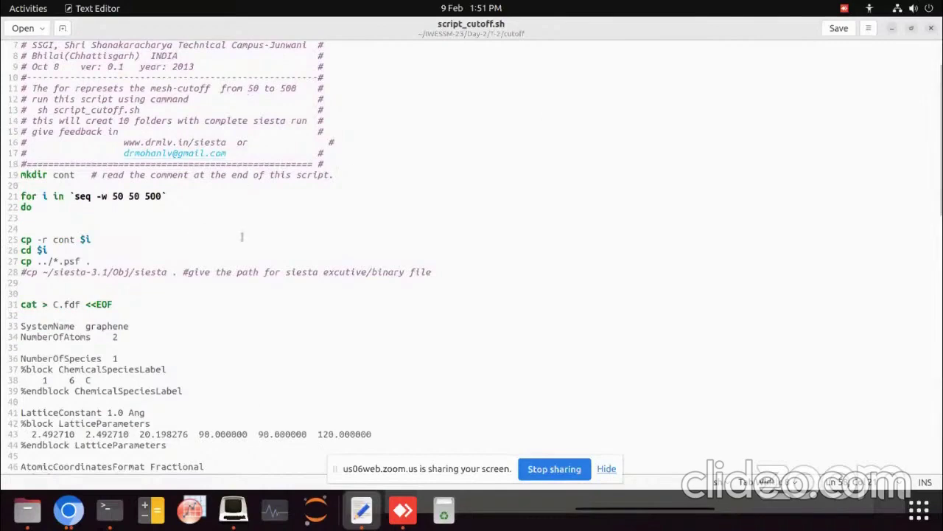
Step: Open C.fdf from the T-2 folder and copy its contents from the SystemName line through the MD.UseSaveCG line
drag(687, 28, 501, 91)
click(12, 29)
click(418, 77)
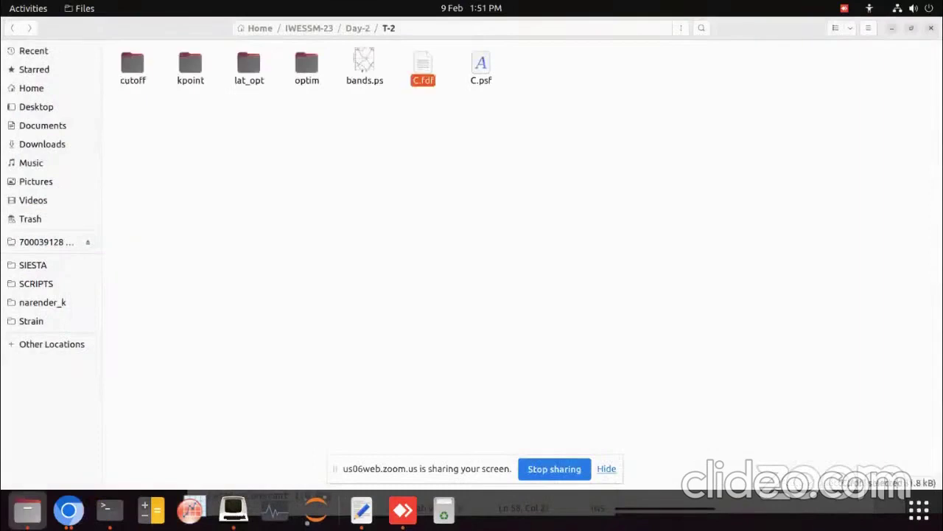
double_click(423, 70)
scroll(287, 234, down, 4)
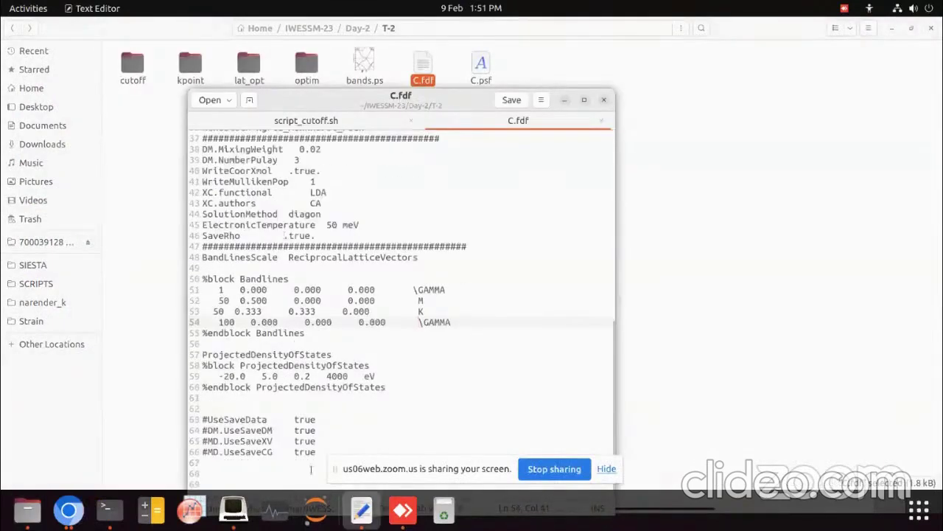
drag(322, 460, 243, 144)
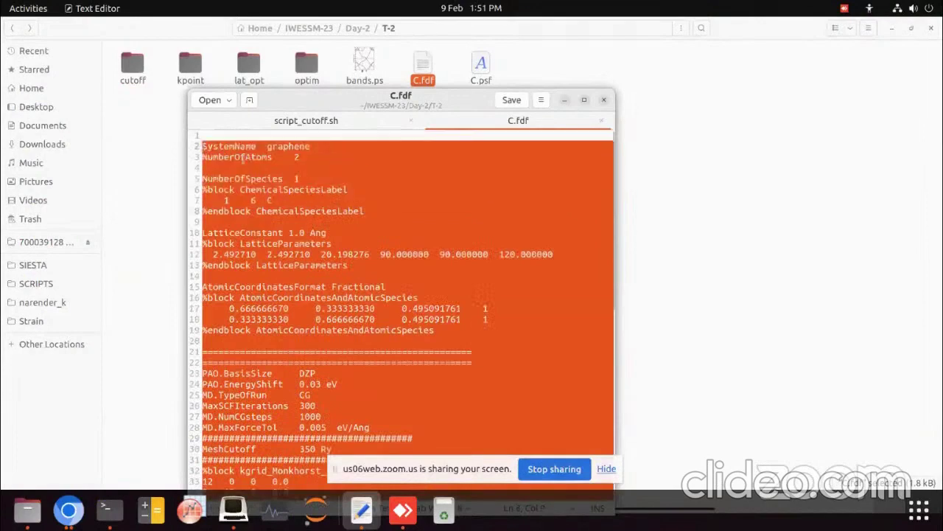
right_click(340, 185)
click(386, 243)
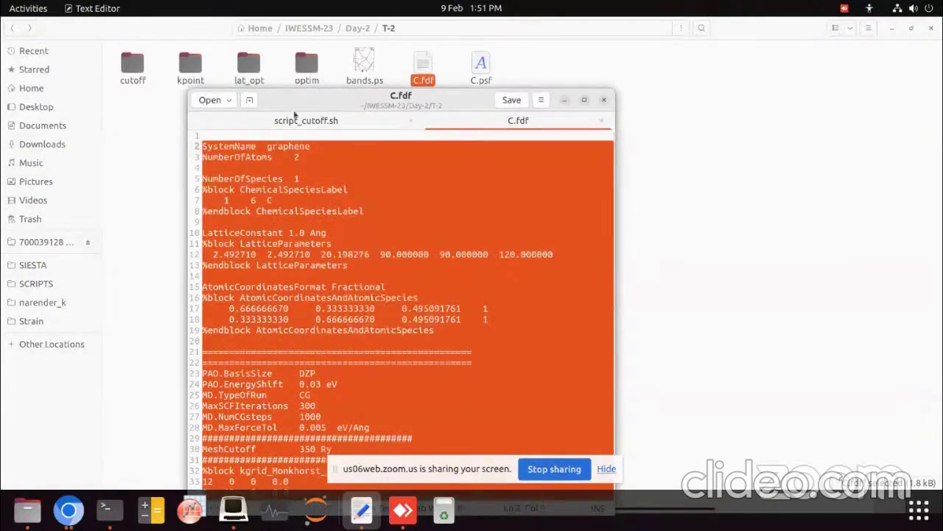
Step: Delete the old graphene input block between the "cat > C.fdf <<EOF" line and the closing EOF in script_cutoff.sh
click(309, 122)
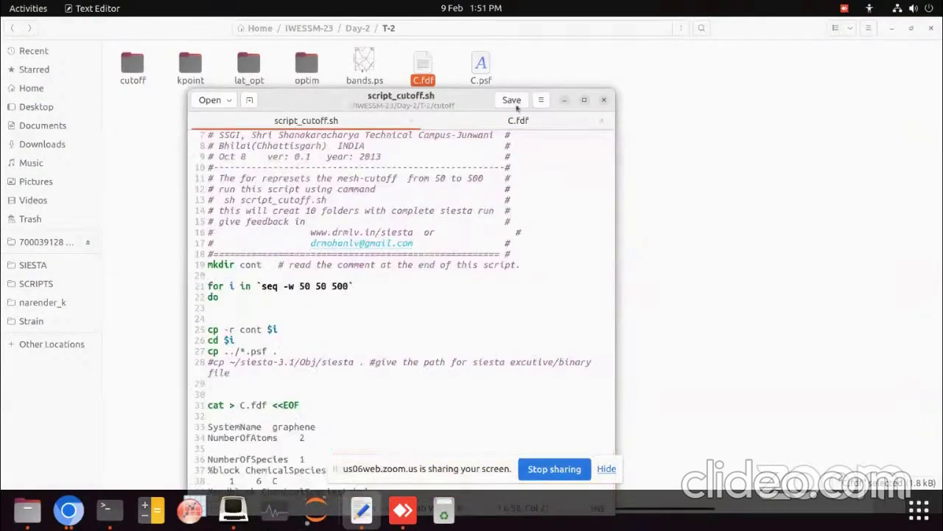
click(584, 99)
scroll(263, 234, down, 2)
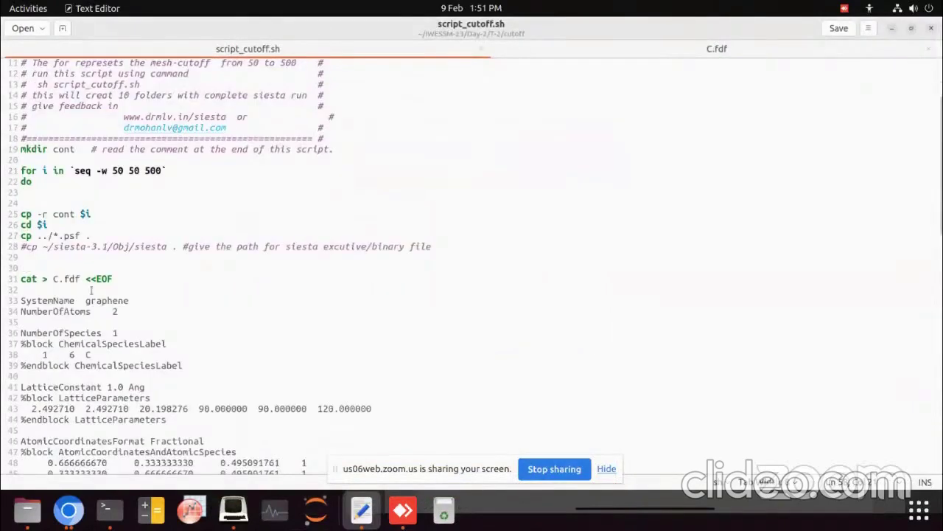
scroll(90, 287, down, 3)
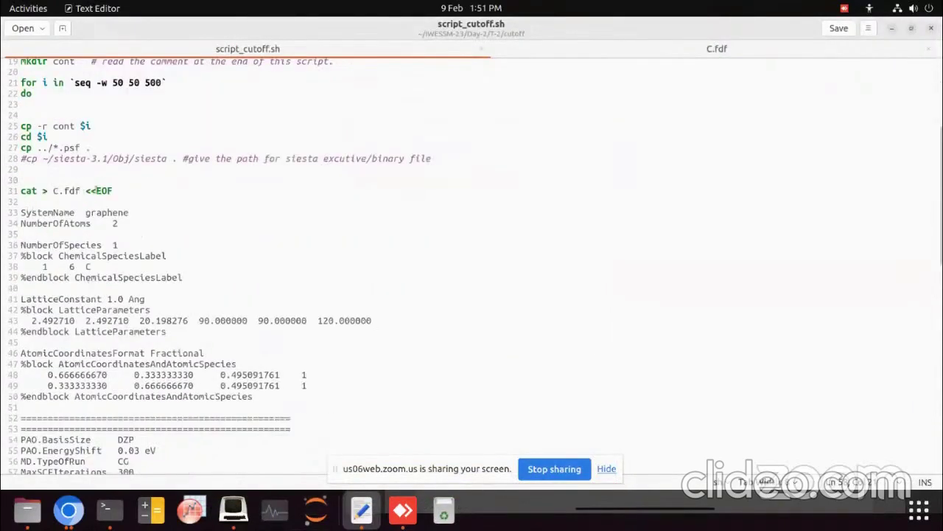
drag(21, 212, 141, 324)
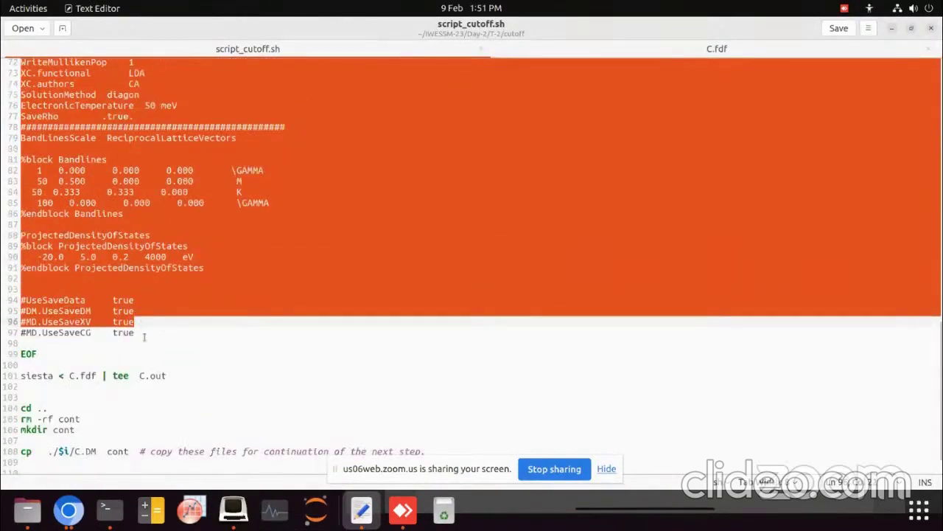
key(Delete)
key(Delete)
key(Delete)
key(Delete)
key(Delete)
key(Delete)
key(Delete)
key(Delete)
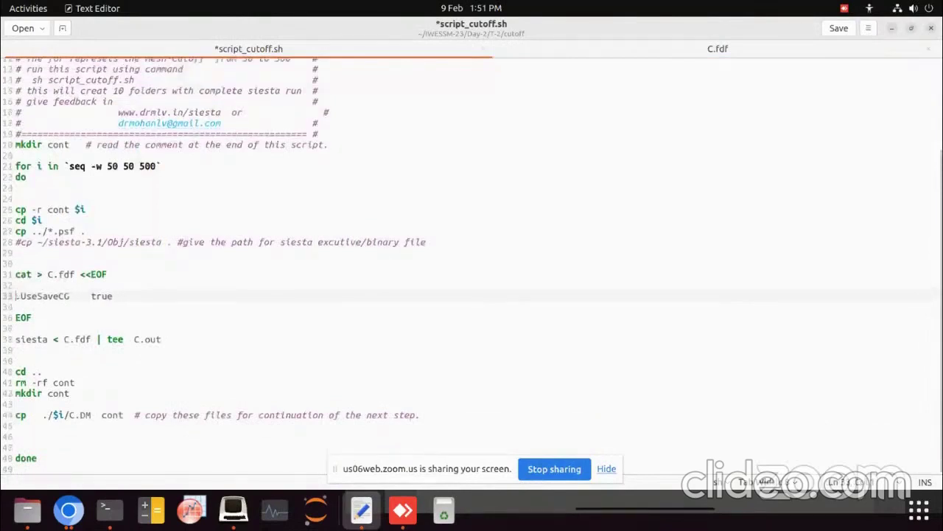
key(Delete)
key(Delete)
key(Delete)
key(Delete)
key(Delete)
key(Delete)
key(Delete)
key(Delete)
key(Delete)
key(Delete)
key(Delete)
key(Delete)
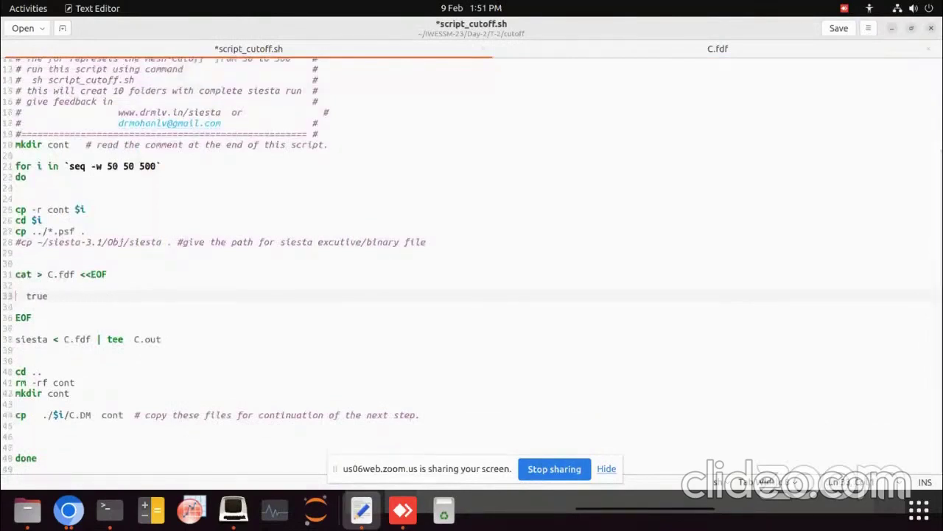
key(Delete)
key(Delete)
Step: Paste the copied C.fdf contents between the EOF markers of script_cutoff.sh, and close the C.fdf document
right_click(49, 294)
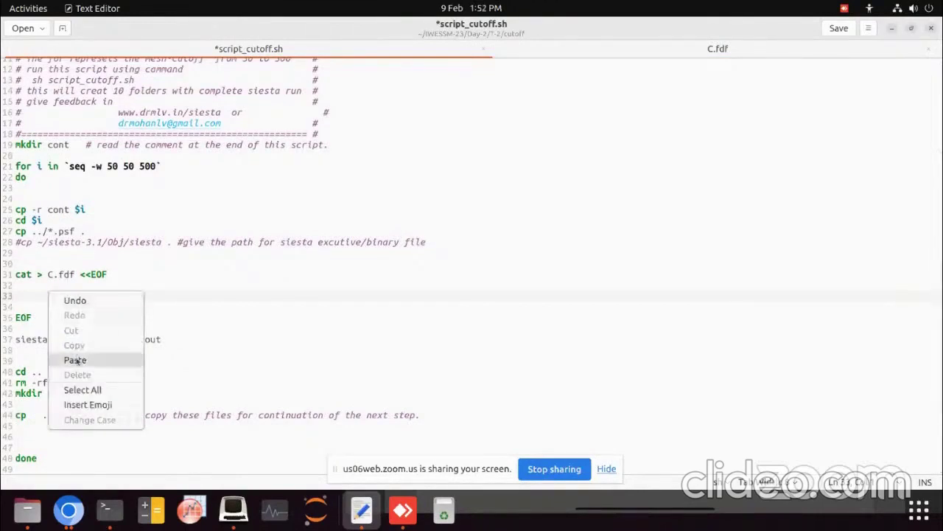
click(74, 360)
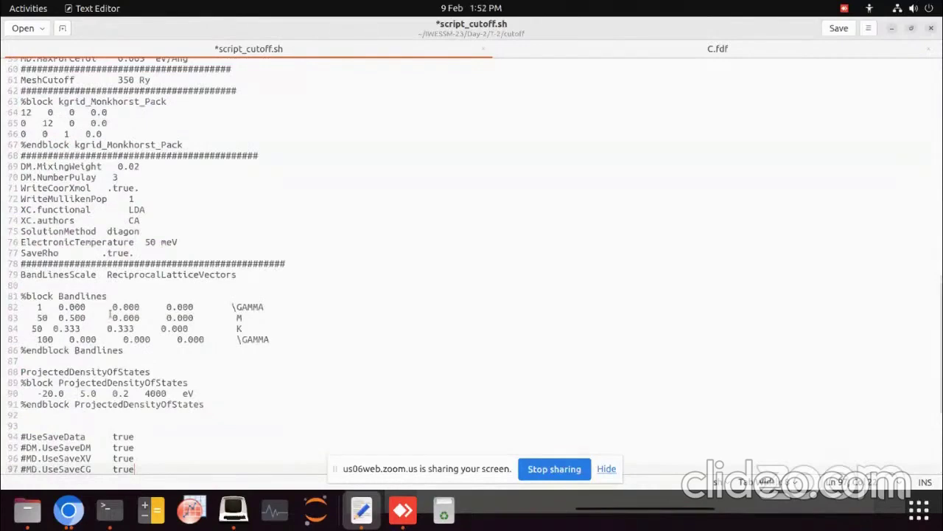
scroll(109, 317, up, 2)
click(828, 51)
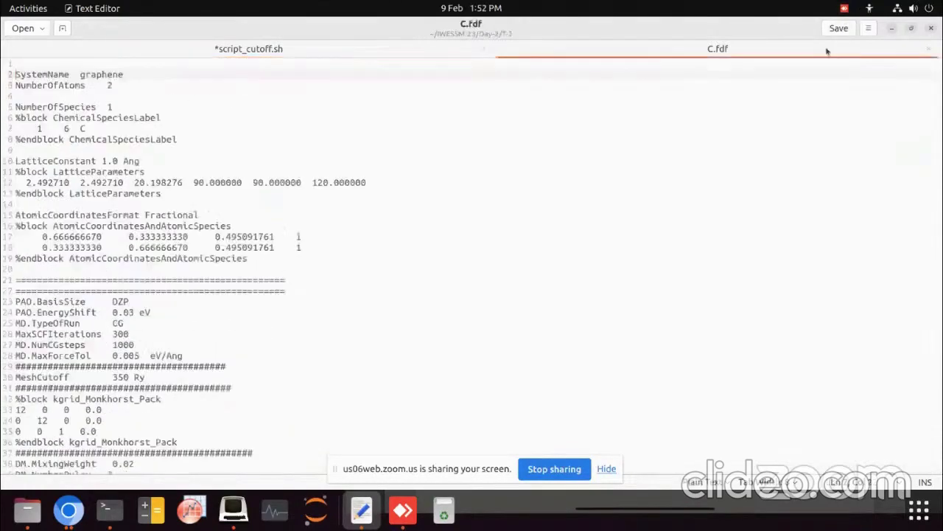
click(930, 49)
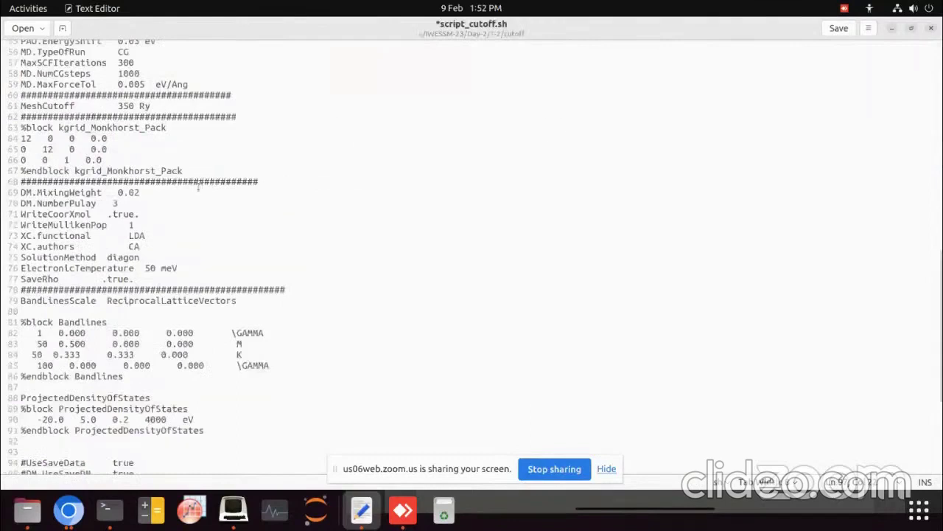
Step: Examine the MeshCutoff line in the pasted input and compare it with the seq range of the for loop
scroll(82, 223, up, 2)
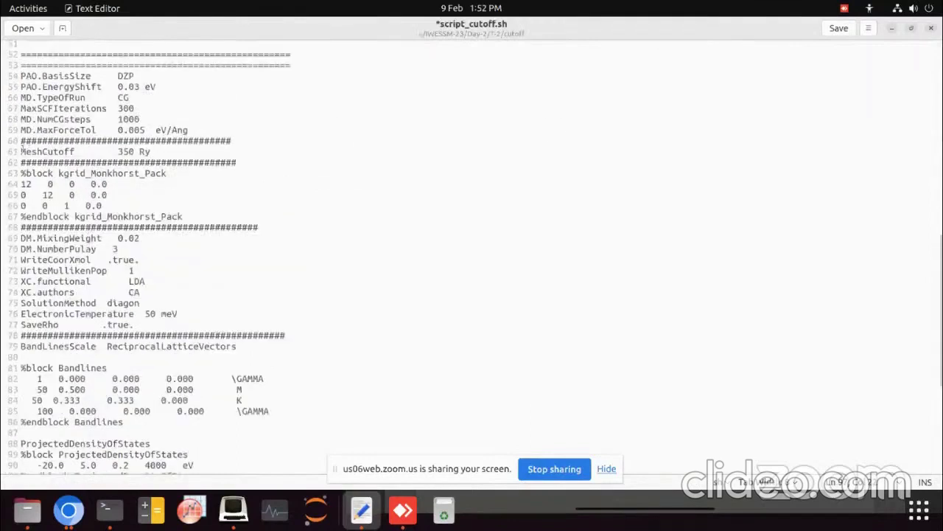
drag(22, 151, 170, 155)
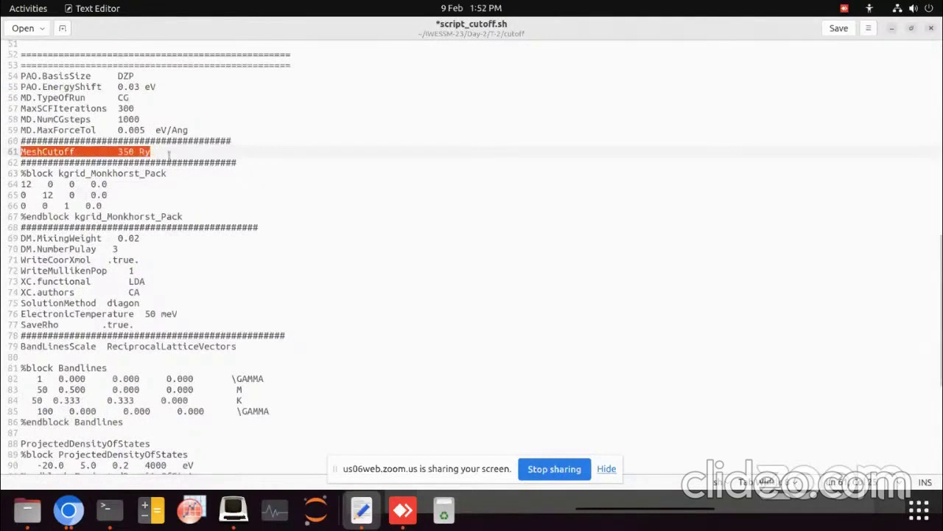
click(58, 151)
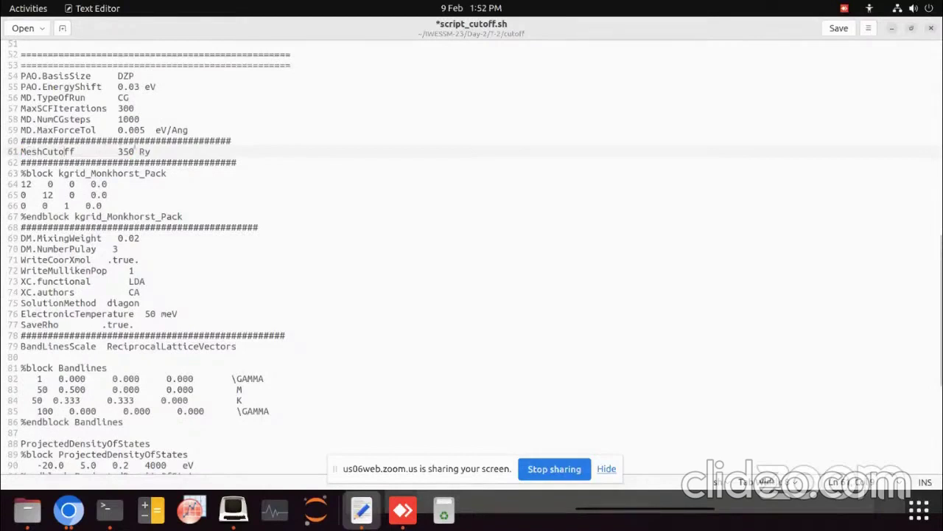
drag(135, 151, 119, 152)
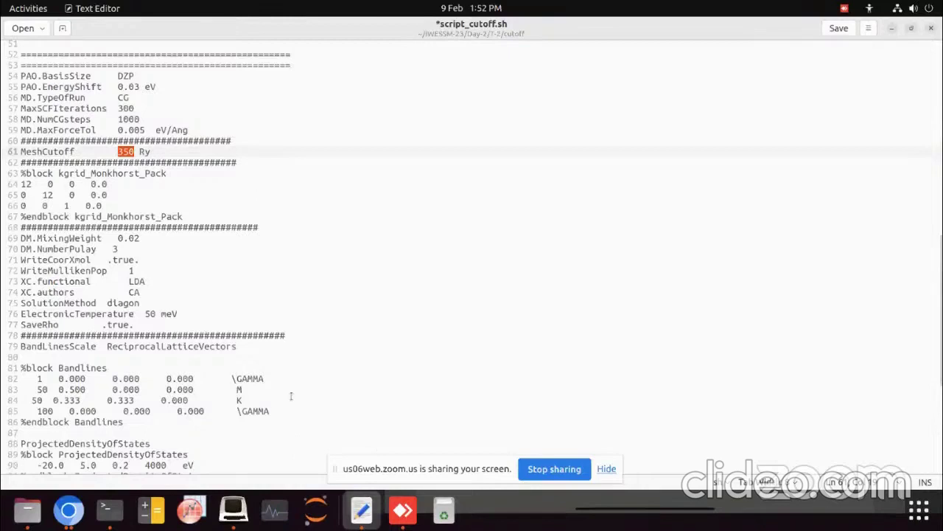
click(123, 151)
scroll(182, 225, up, 3)
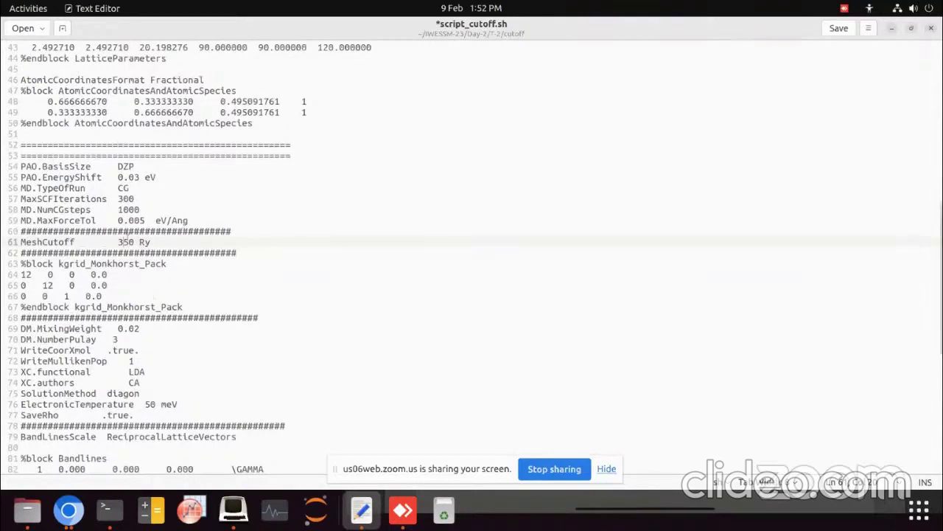
double_click(126, 241)
scroll(157, 216, up, 12)
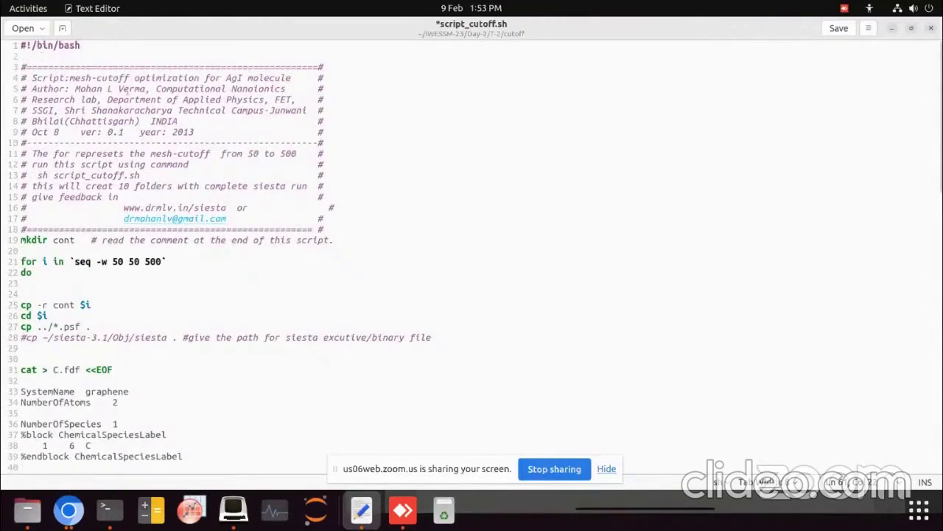
scroll(130, 155, down, 11)
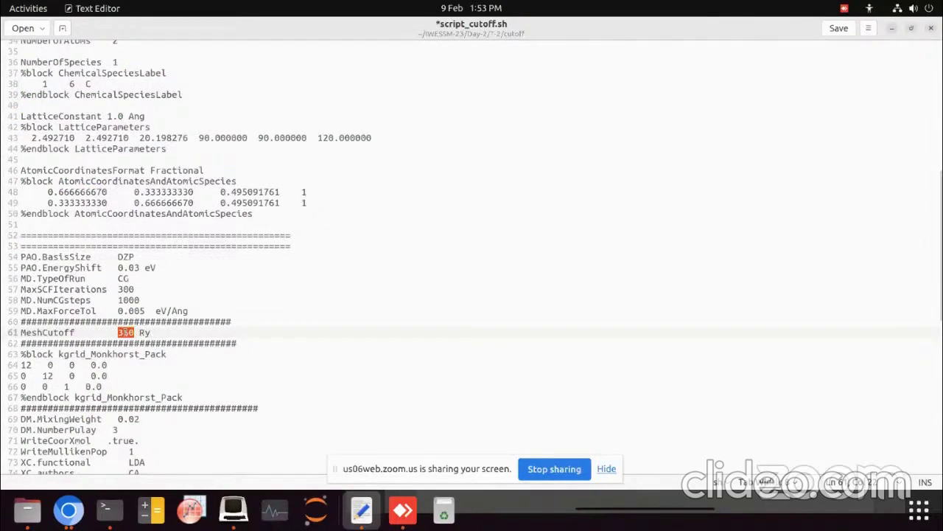
scroll(126, 332, up, 1)
scroll(126, 333, down, 1)
scroll(143, 328, up, 5)
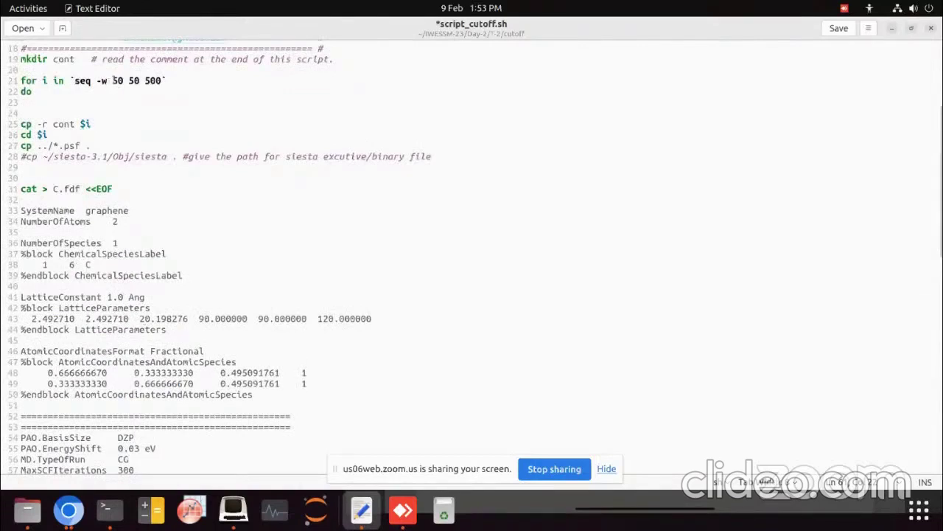
drag(112, 81, 158, 80)
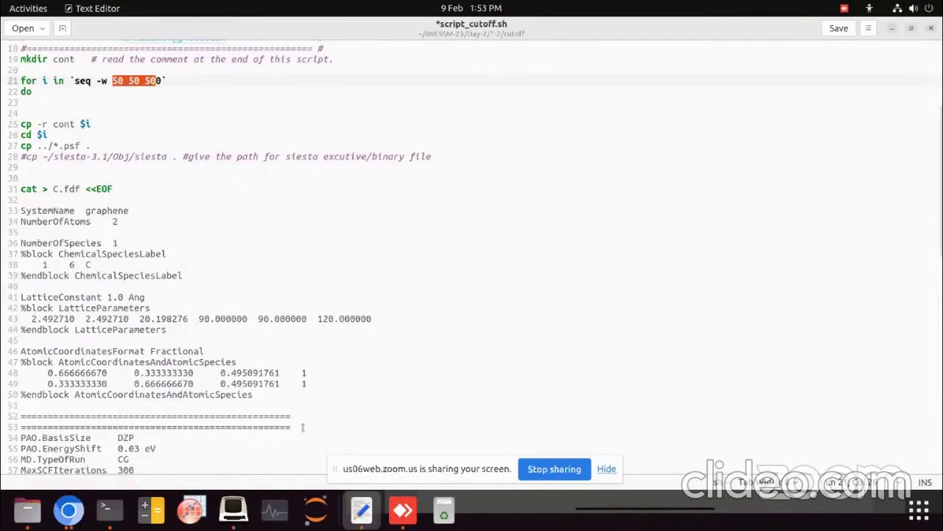
Step: Tile the script editor to half the screen, highlight the "50 50 500" loop range, and bring the AnyDesk whiteboard to the front
click(402, 509)
drag(468, 111, 291, 89)
drag(230, 87, 282, 59)
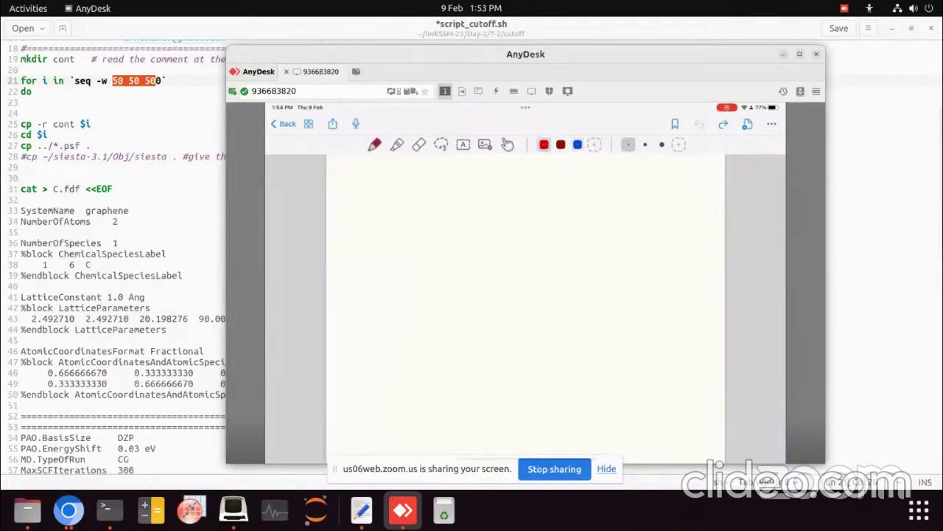
click(109, 81)
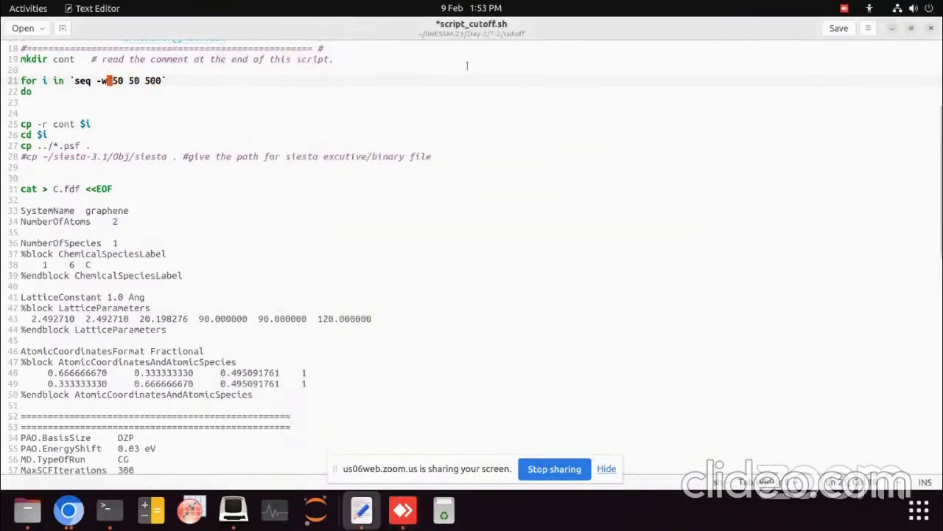
drag(518, 16, 2, 29)
click(542, 77)
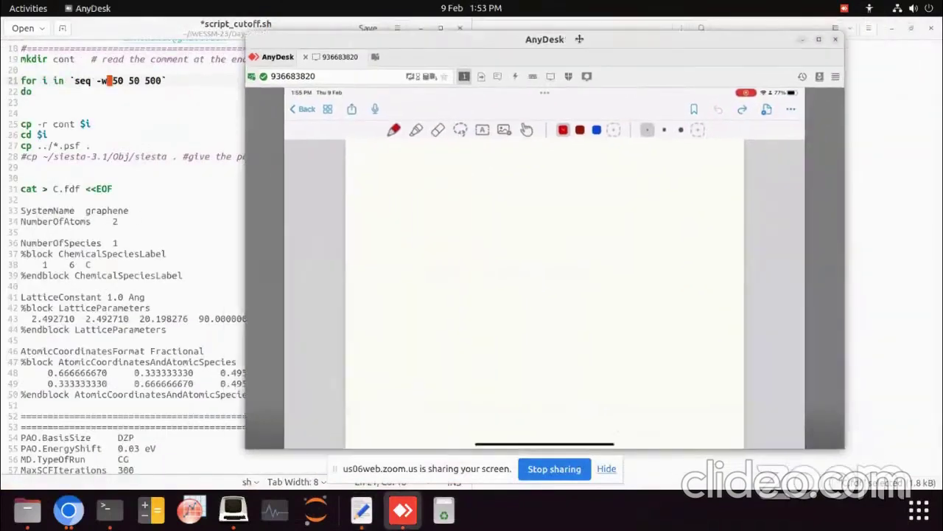
click(151, 101)
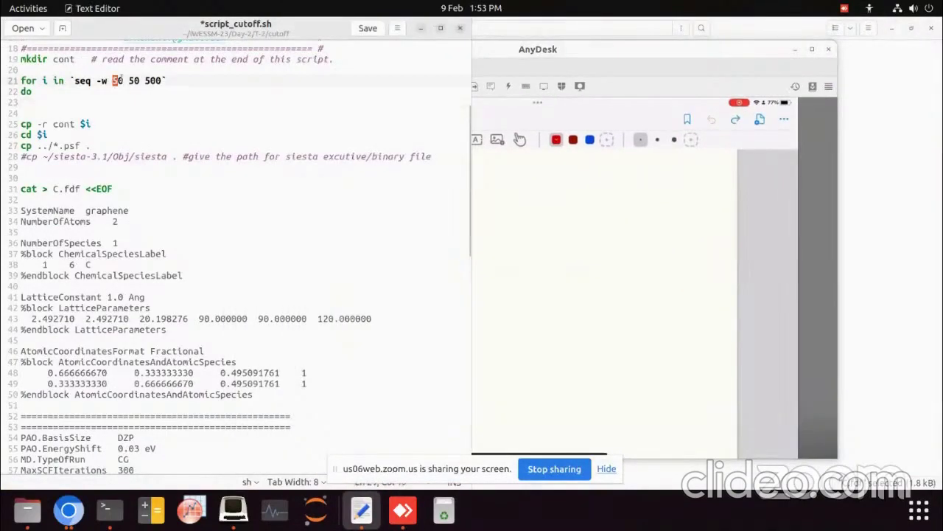
drag(112, 80, 164, 81)
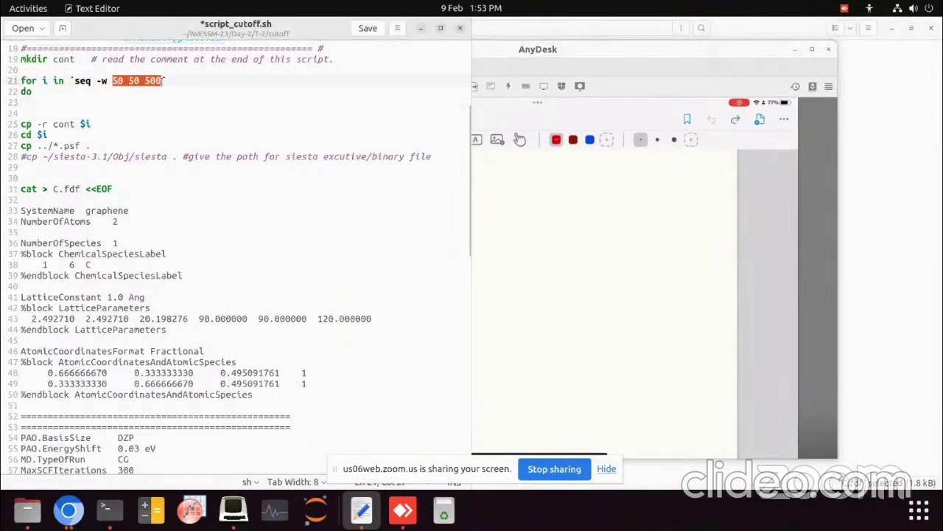
click(568, 243)
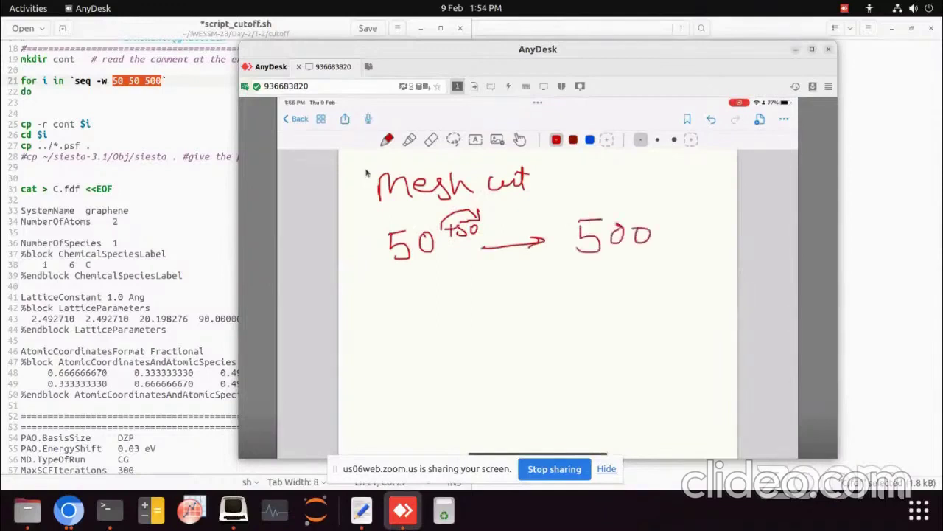
Step: Set the start value of the for loop's seq range on line 21 of script_cutoff.sh to 100
click(123, 82)
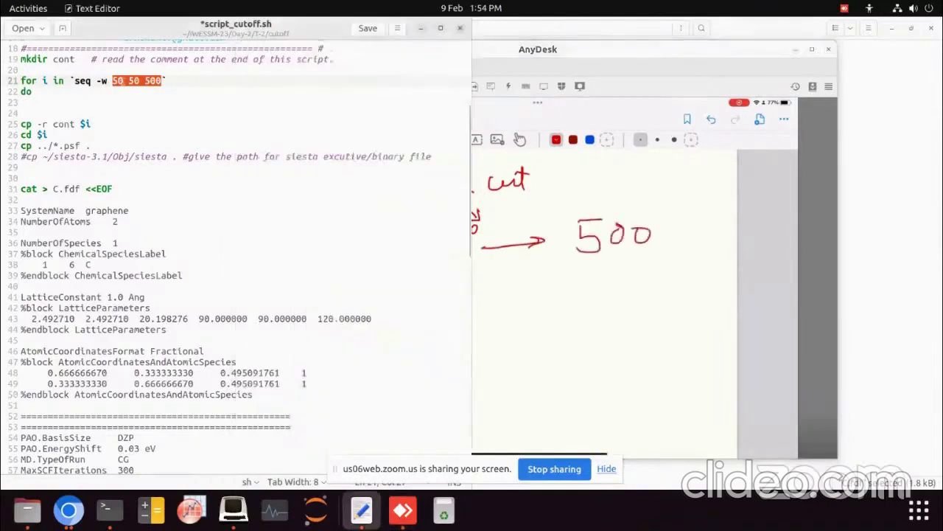
click(122, 81)
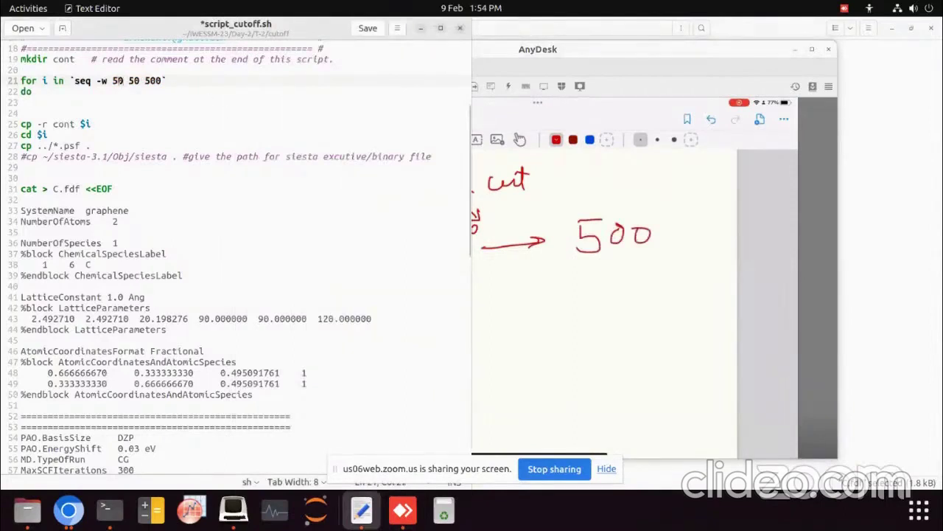
key(BackSpace)
text(100)
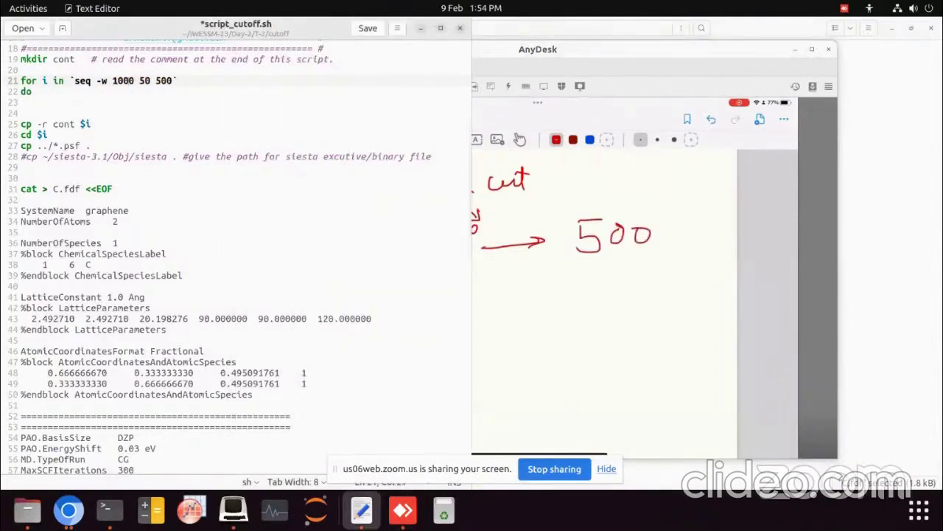
key(BackSpace)
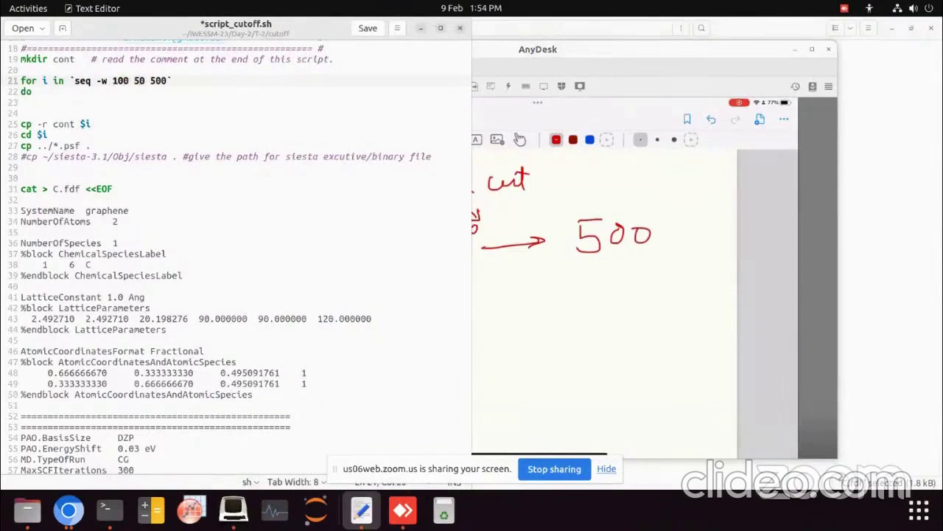
Step: Set the end value of the for loop's seq range in script_cutoff.sh to 700
key(Right)
key(Delete)
text(2)
key(BackSpace)
text(5)
key(BackSpace)
text(7)
click(186, 191)
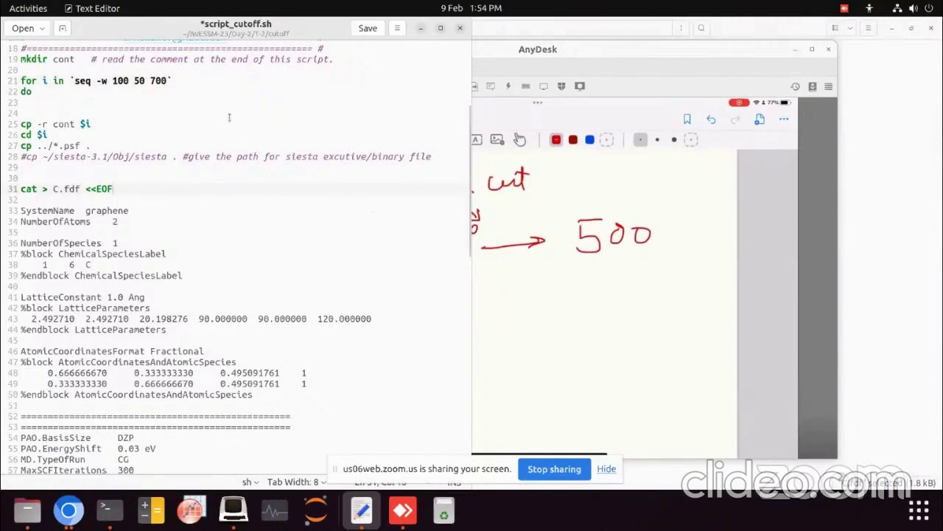
scroll(184, 155, down, 5)
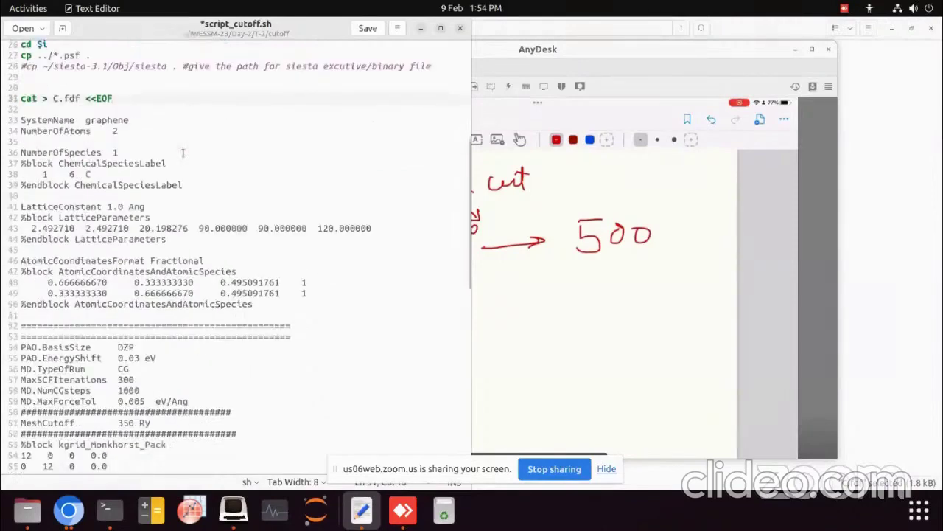
scroll(182, 152, up, 3)
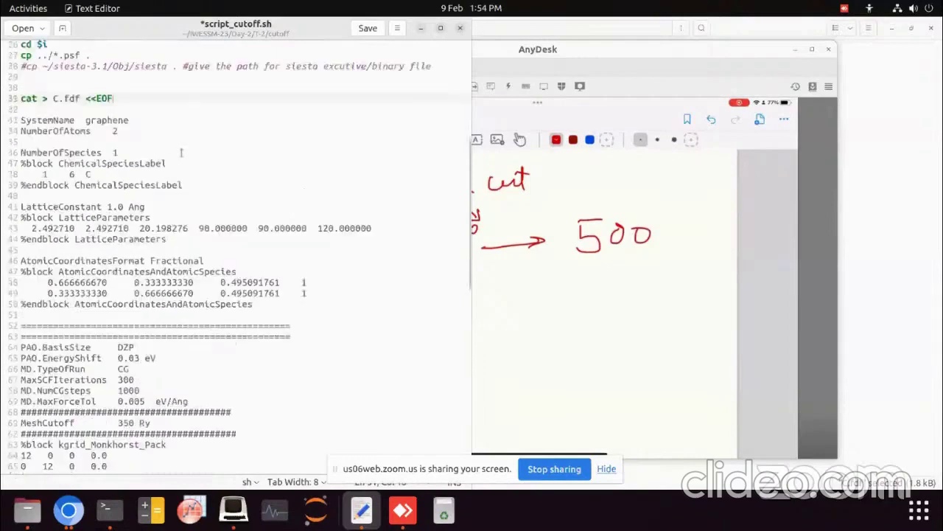
scroll(155, 119, up, 3)
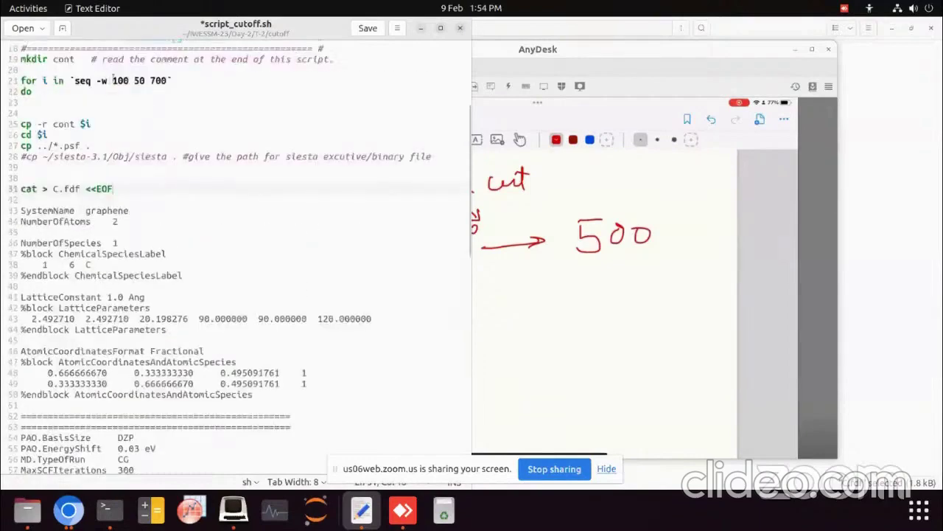
Step: Return to script_cutoff.sh and set MD.NumCGsteps to 00 in the pasted C.fdf input
click(570, 58)
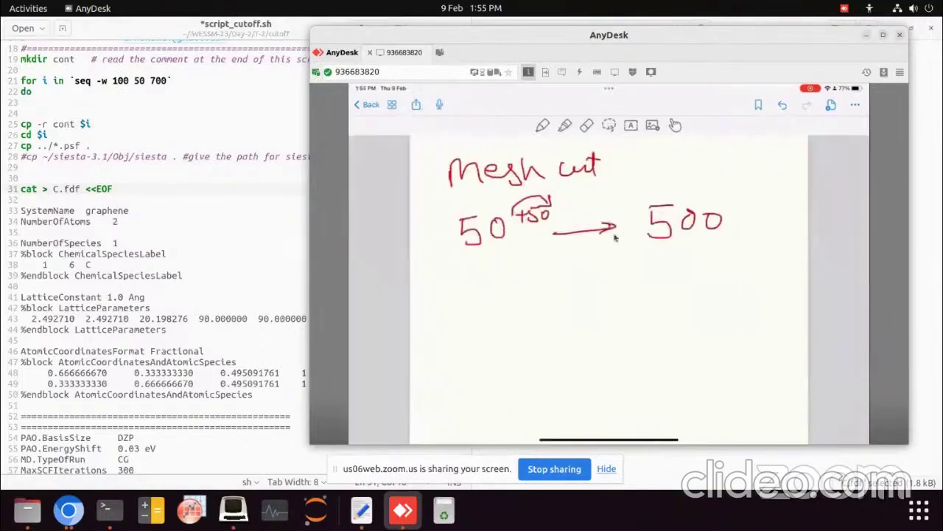
click(263, 240)
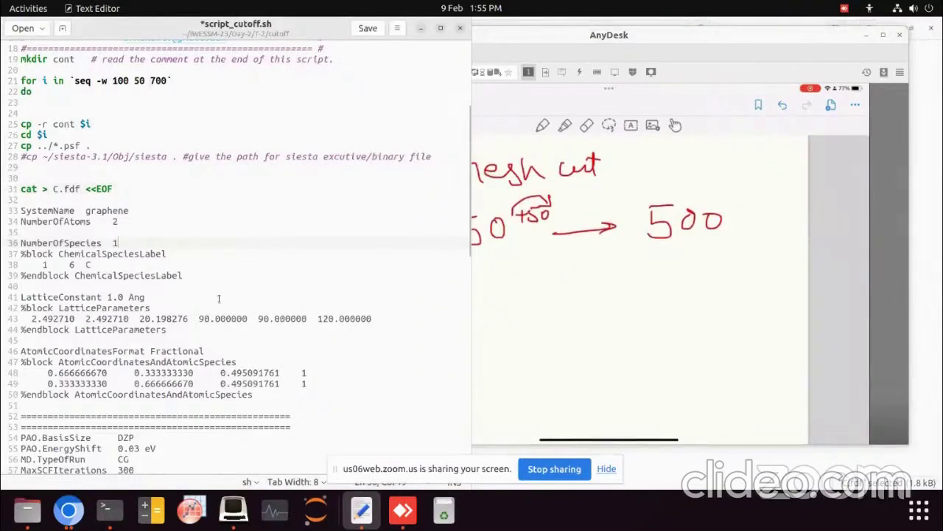
scroll(218, 298, down, 5)
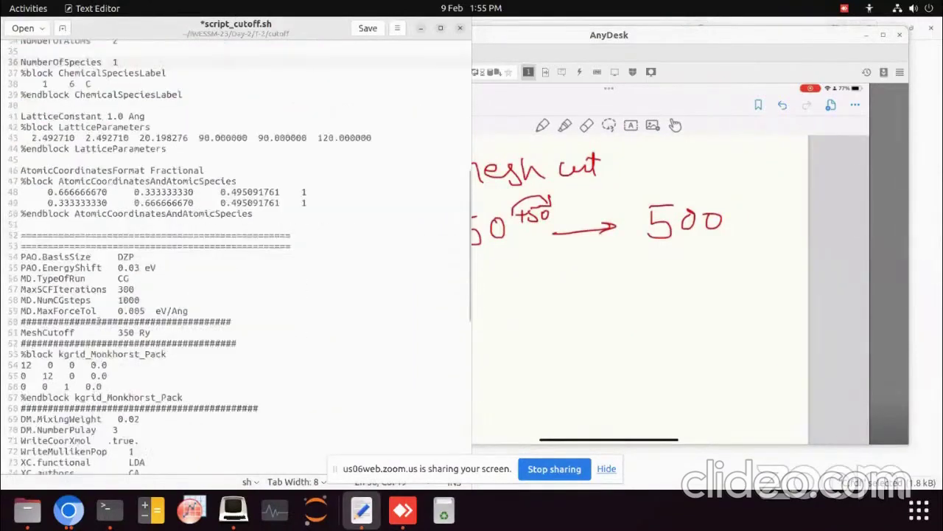
drag(32, 300, 119, 300)
click(129, 300)
key(BackSpace)
key(BackSpace)
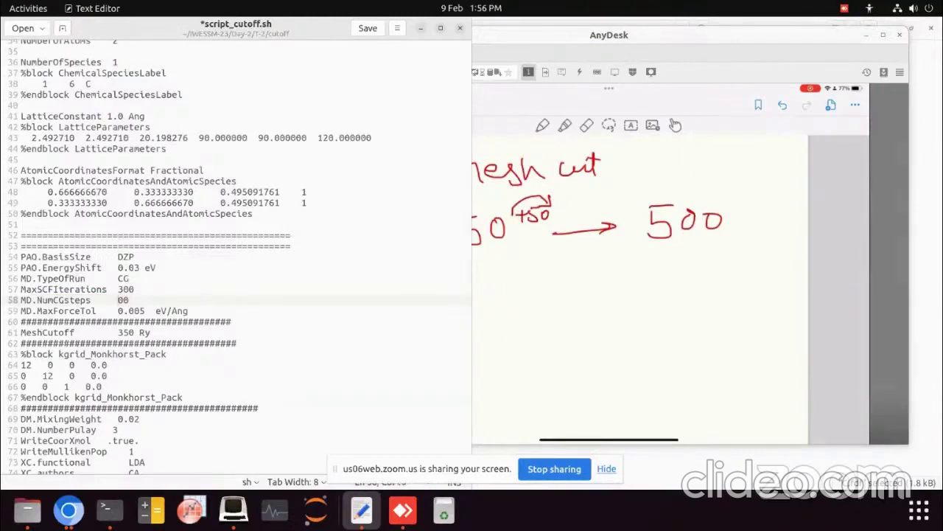
Step: Replace the numeric MeshCutoff value with the loop variable $i, keeping the Ry unit
scroll(129, 300, down, 3)
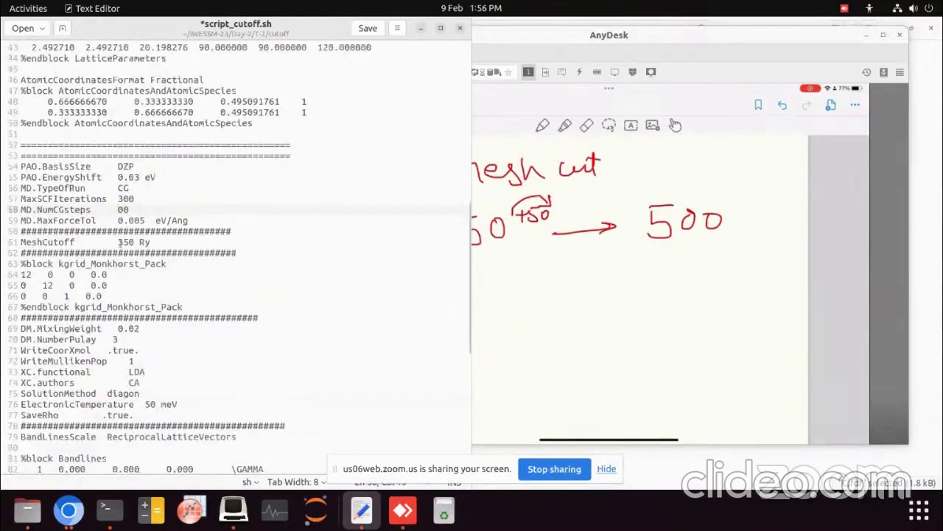
drag(118, 242, 135, 243)
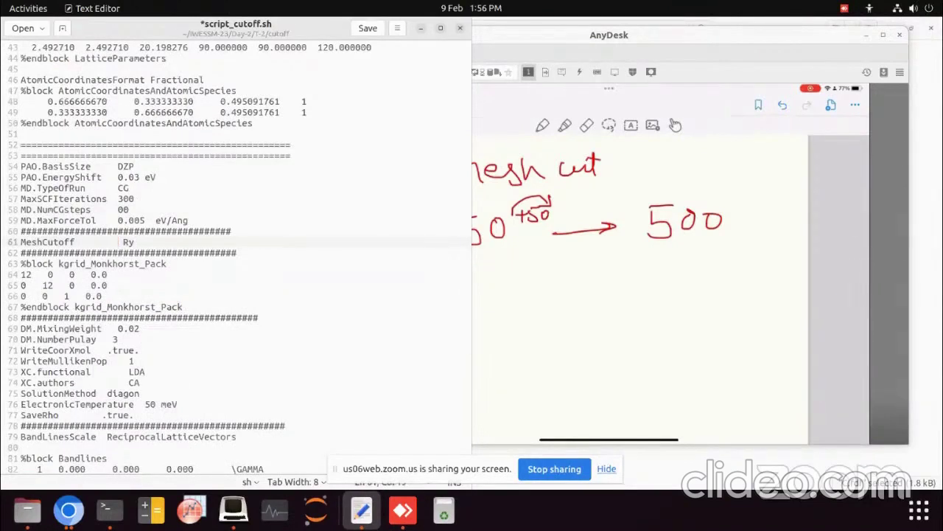
text($i)
Step: Compare the MeshCutoff $i line with the for loop's seq range and the $i folder commands
scroll(140, 203, up, 7)
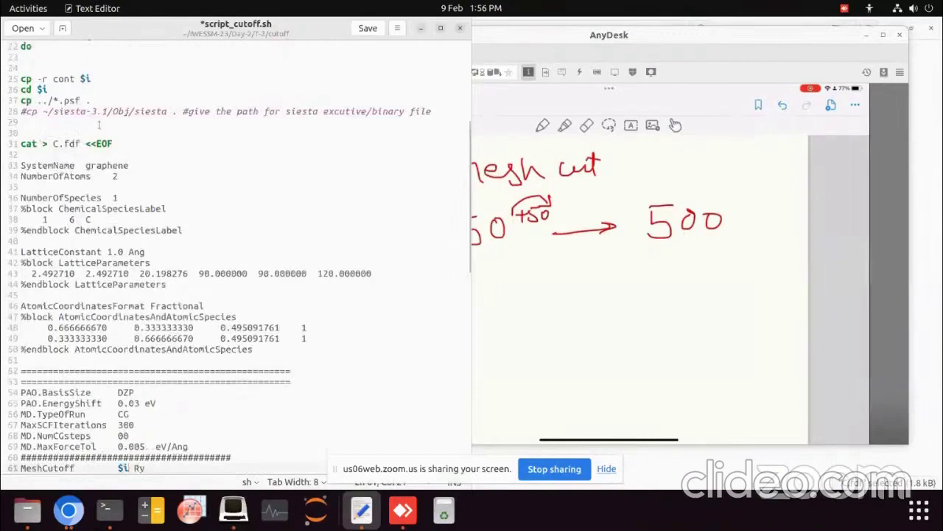
scroll(99, 125, up, 2)
scroll(116, 81, down, 8)
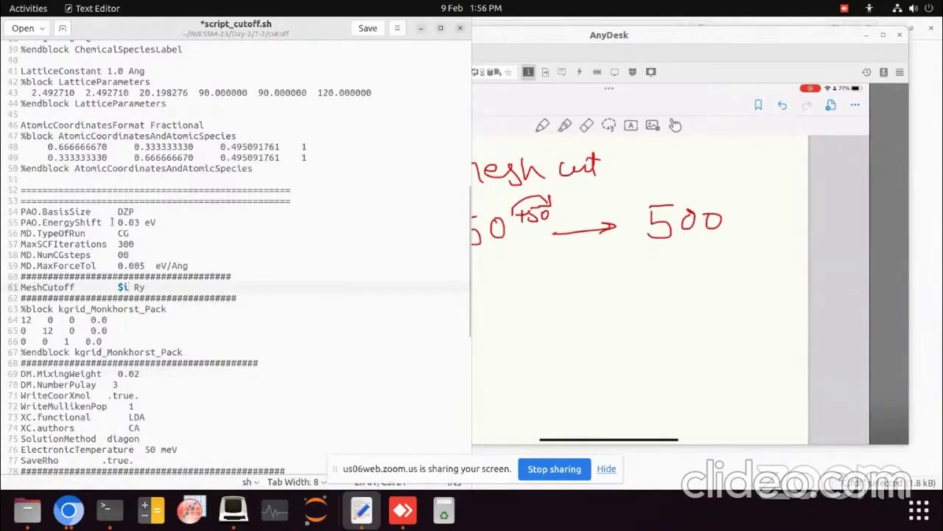
scroll(149, 265, up, 1)
scroll(143, 266, up, 2)
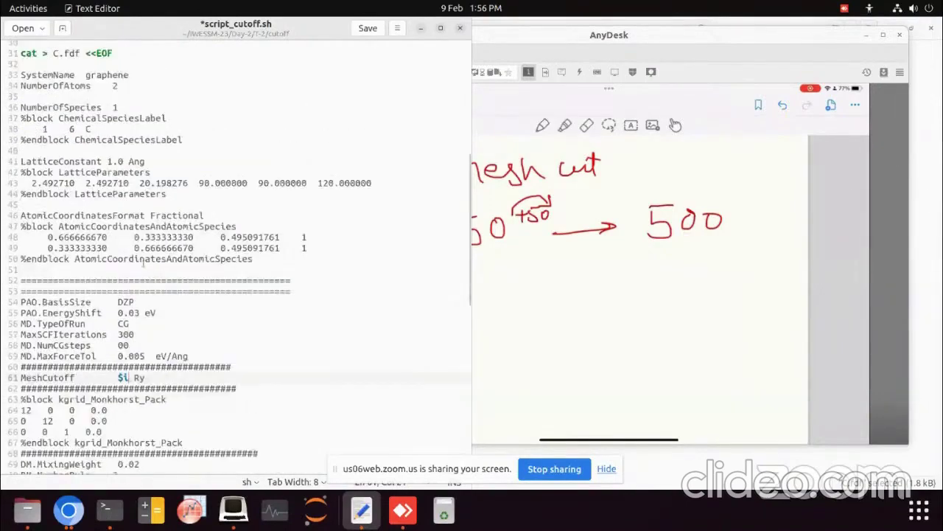
scroll(143, 265, up, 6)
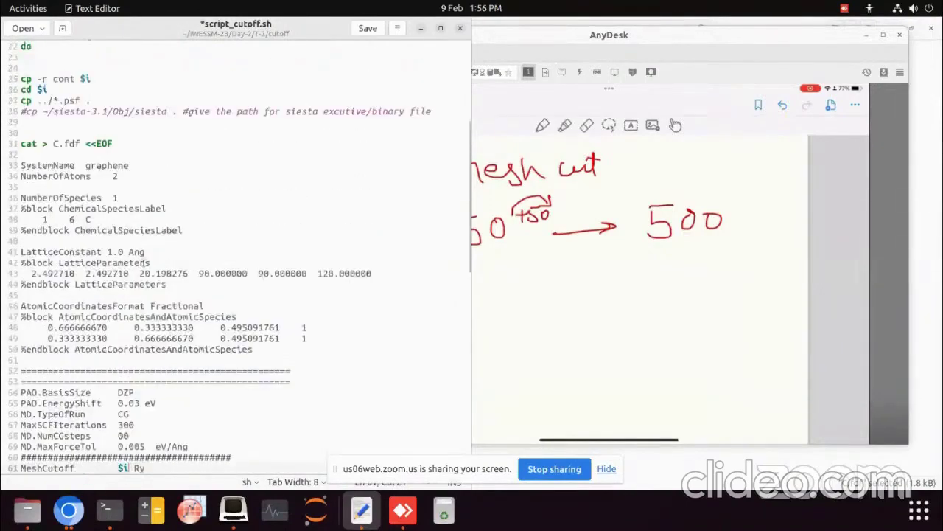
scroll(123, 146, down, 4)
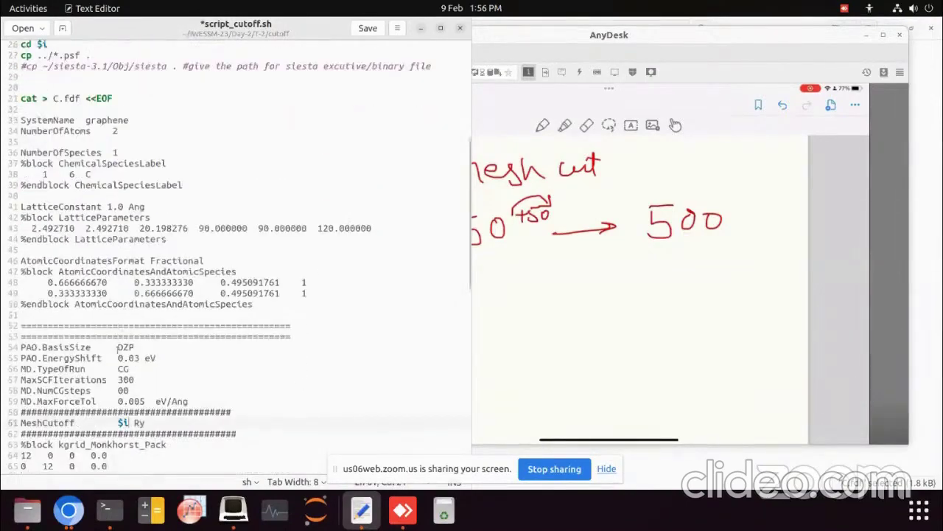
scroll(114, 243, up, 3)
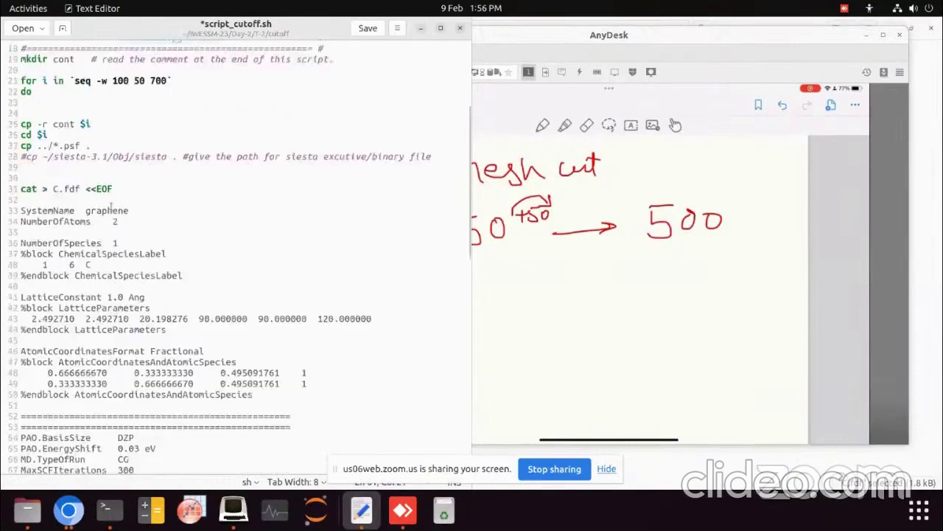
Step: Trace one loop pass from the seq start value to the "siesta < C.fdf | tee C.out" line, and view the AnyDesk whiteboard
double_click(115, 81)
scroll(110, 333, down, 15)
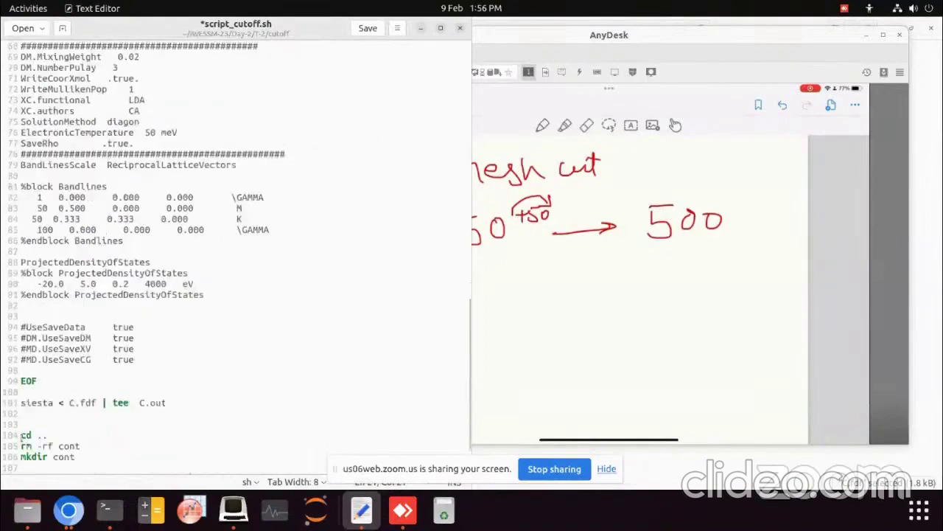
drag(24, 406, 115, 404)
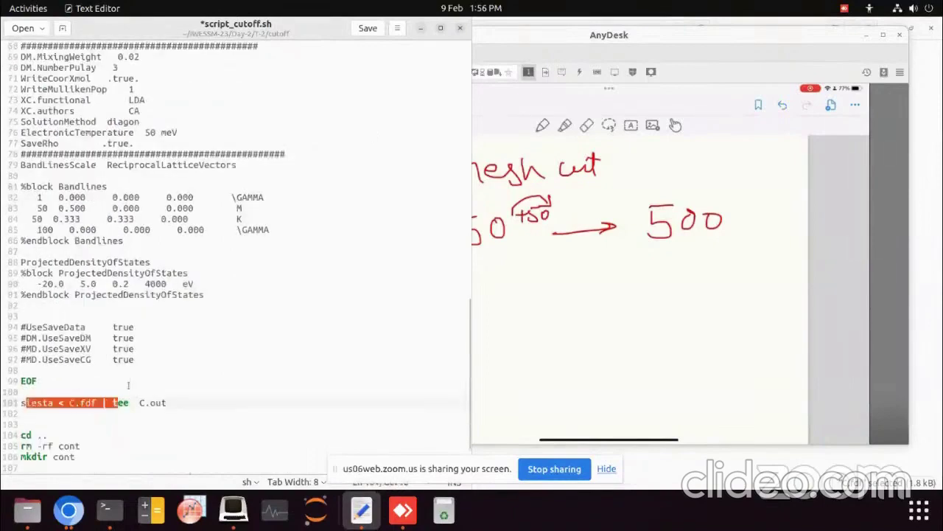
scroll(92, 408, up, 15)
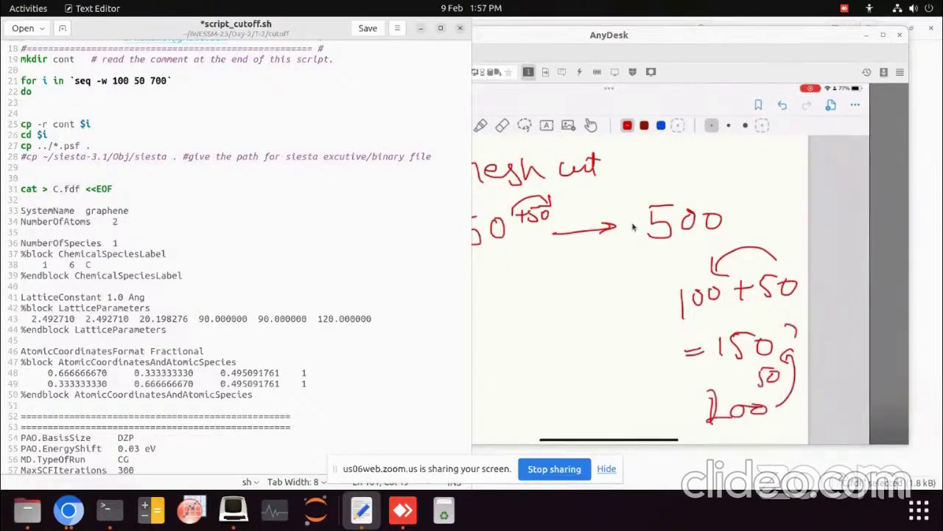
click(539, 402)
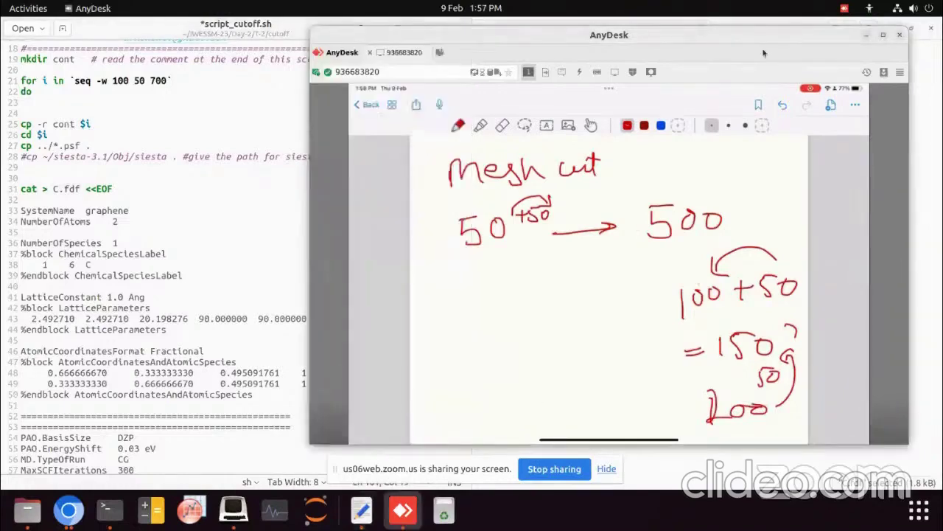
Step: Save the edited script_cutoff.sh and close its editor
click(305, 137)
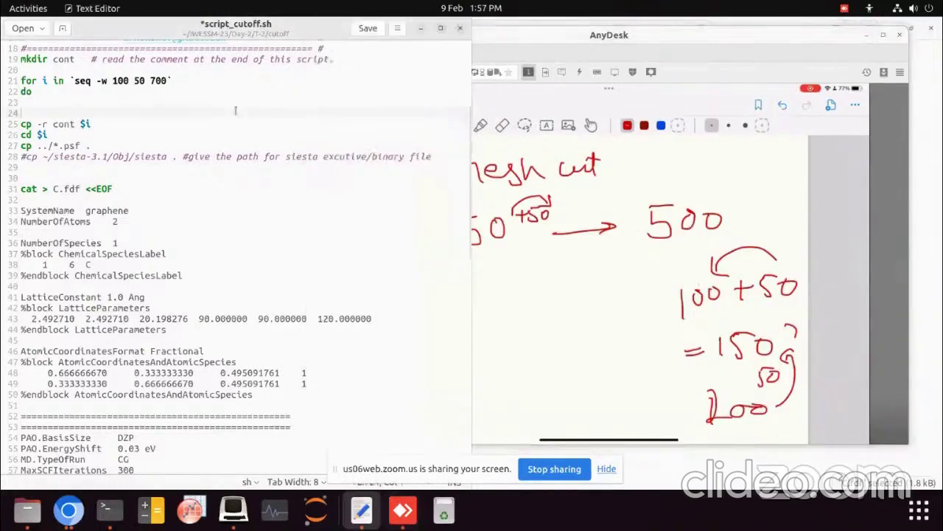
scroll(133, 322, down, 3)
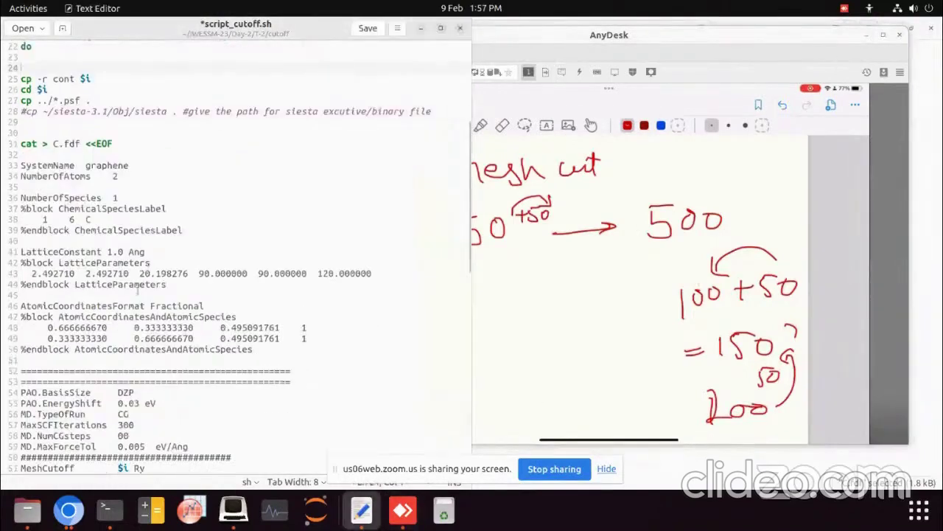
click(368, 29)
click(461, 28)
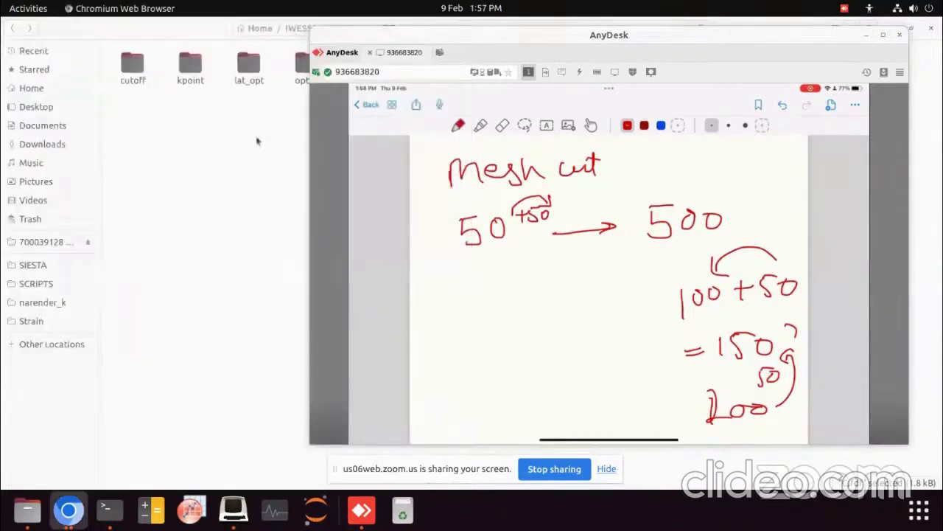
Step: Switch to the Files window, enter the cutoff folder inside T-2, and open a terminal there
click(257, 141)
click(137, 70)
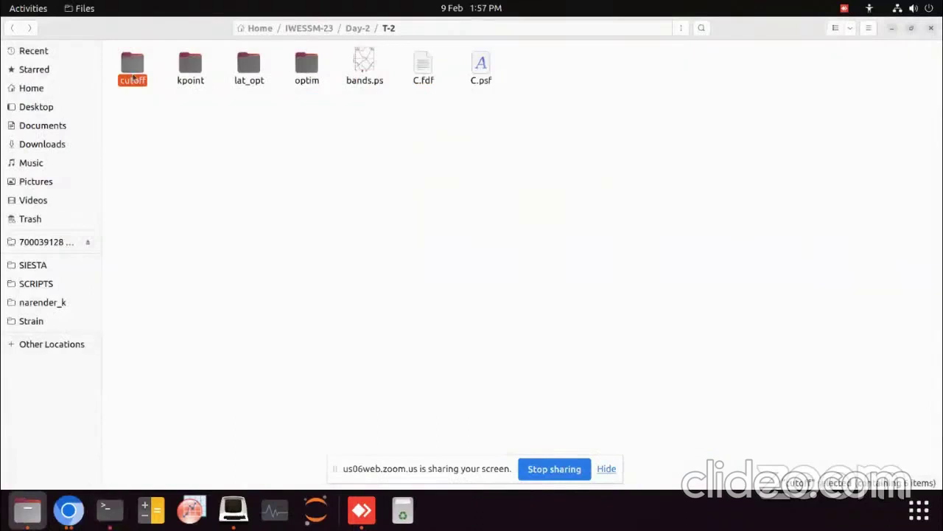
double_click(133, 74)
right_click(236, 186)
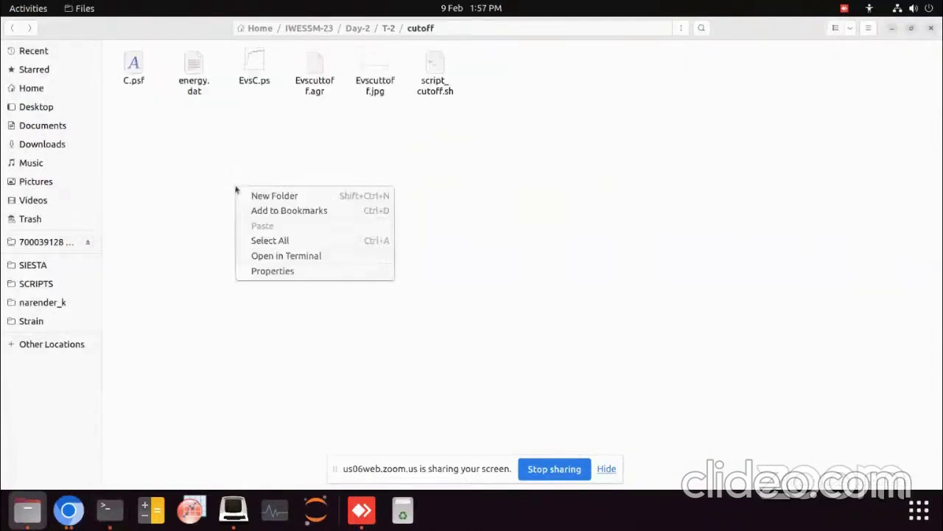
click(270, 256)
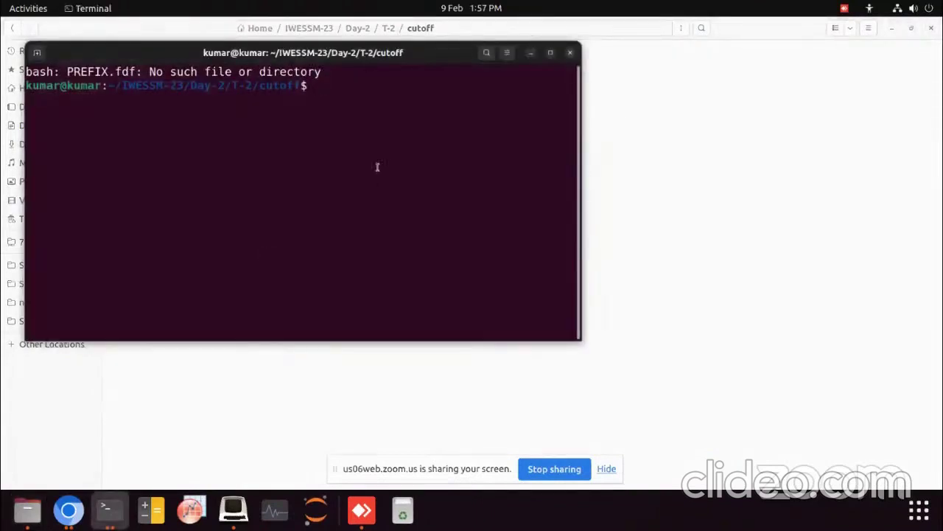
Step: Make script_cutoff.sh executable with chmod +x, and list the contents of the cutoff folder with ls
text(chmod +x)
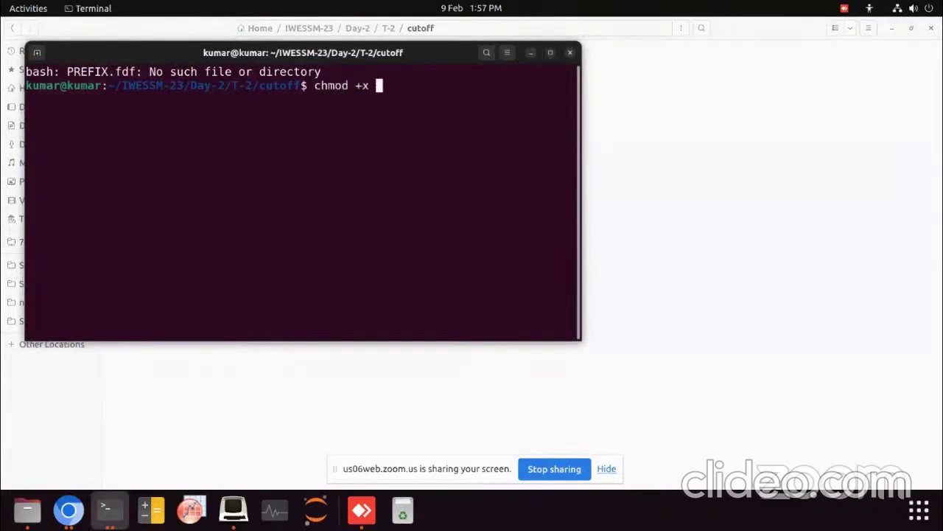
drag(164, 56, 214, 140)
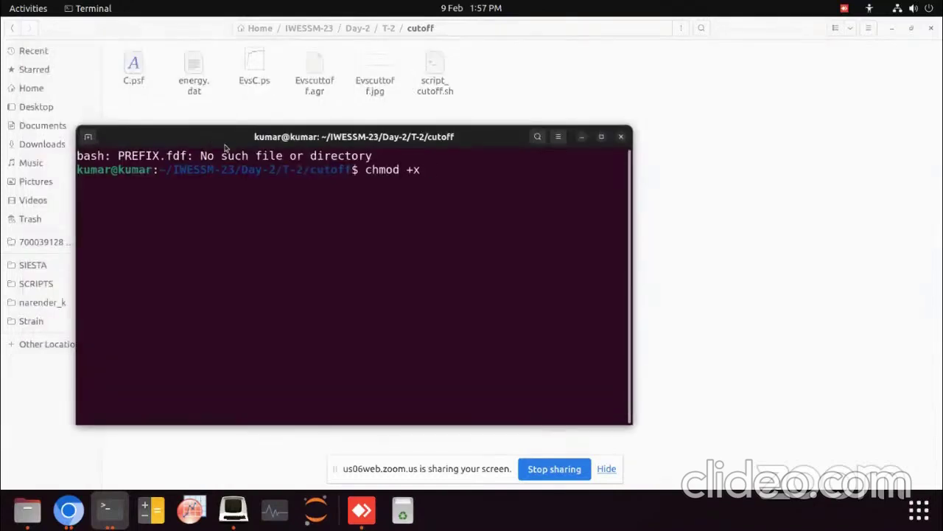
text(script_cutoff.sh)
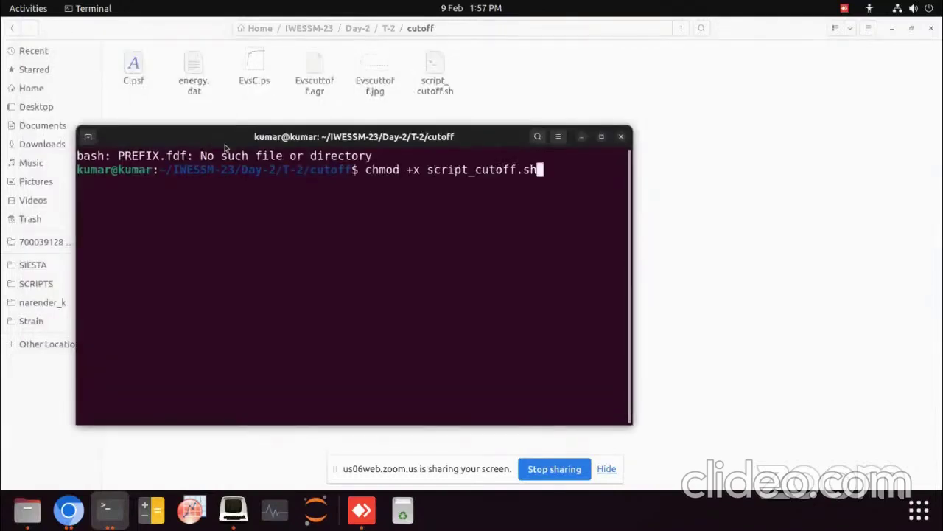
key(Return)
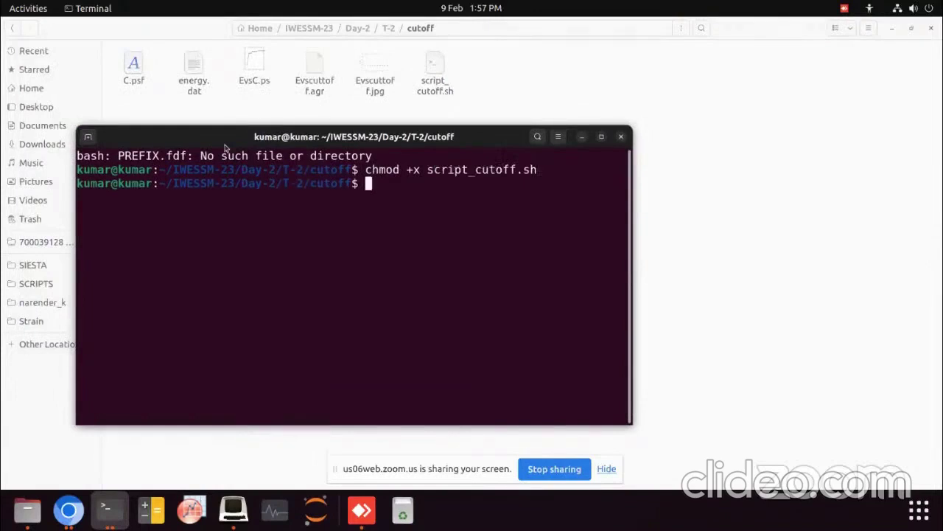
text(ls)
key(Return)
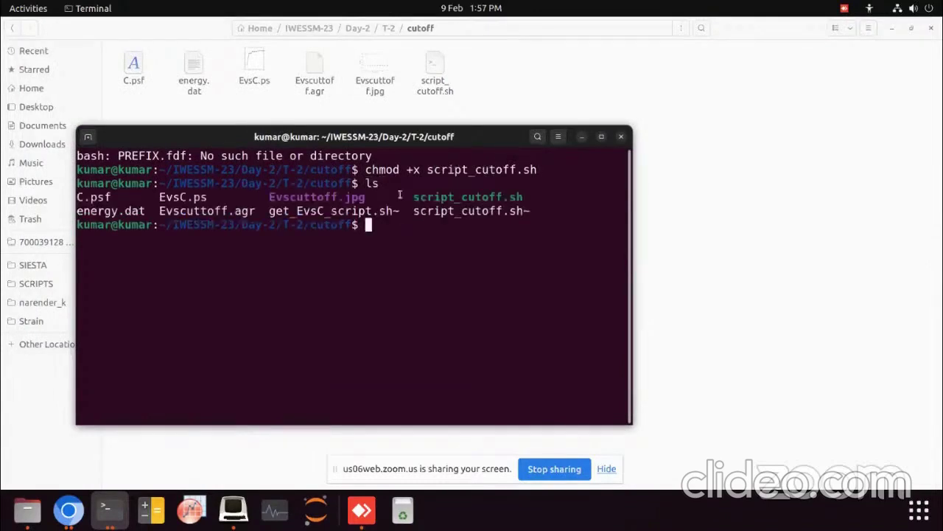
Step: Run ./script_cutoff.sh in the cutoff folder's terminal
drag(412, 197, 525, 197)
key(ctrl+c)
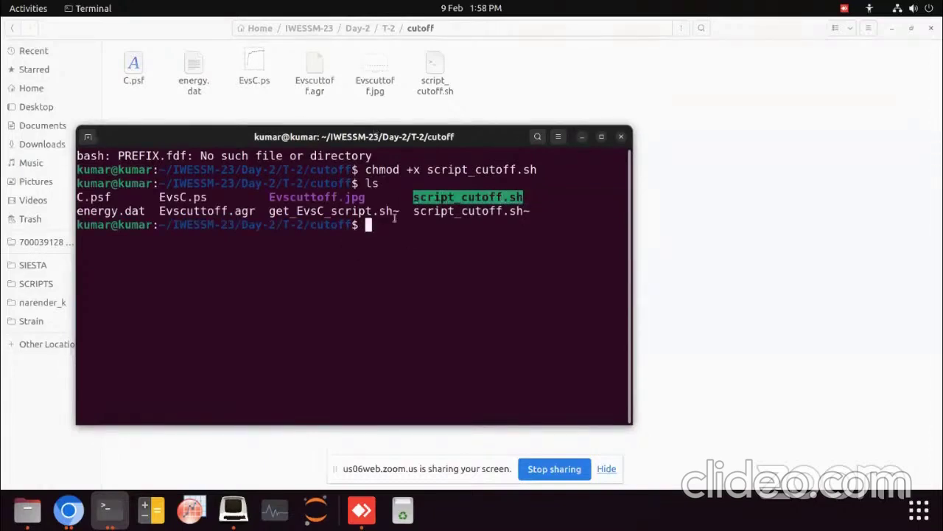
text(./)
key(ctrl+shift+v)
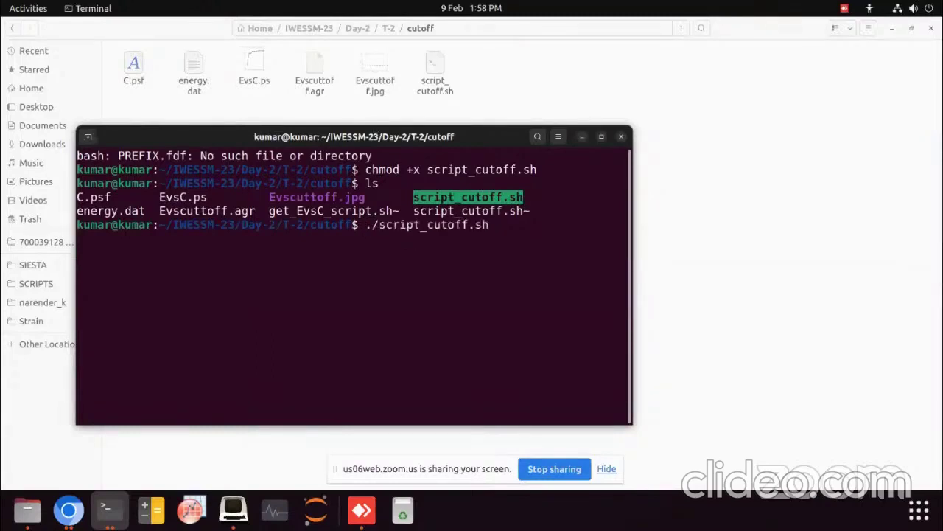
key(Return)
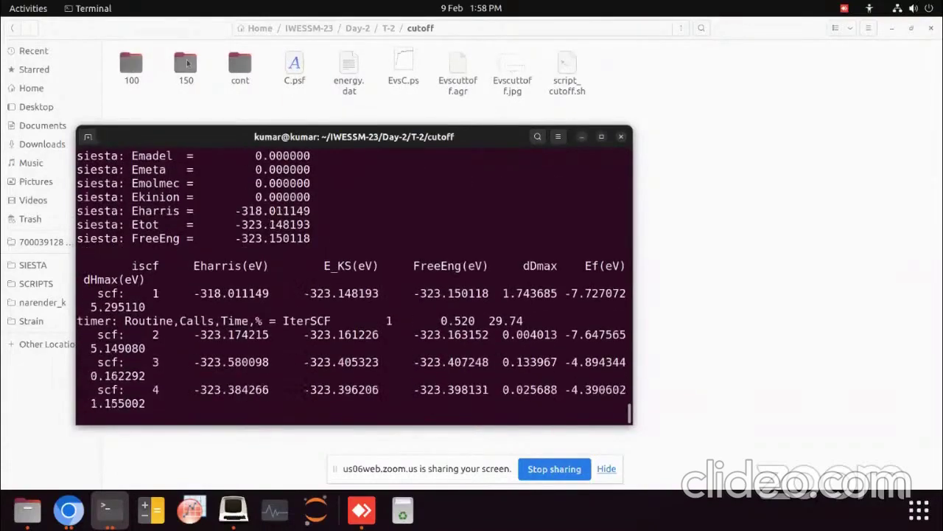
Step: Open C.fdf in the 100 folder to check its MeshCutoff line, then close it and return to the cutoff folder
double_click(133, 70)
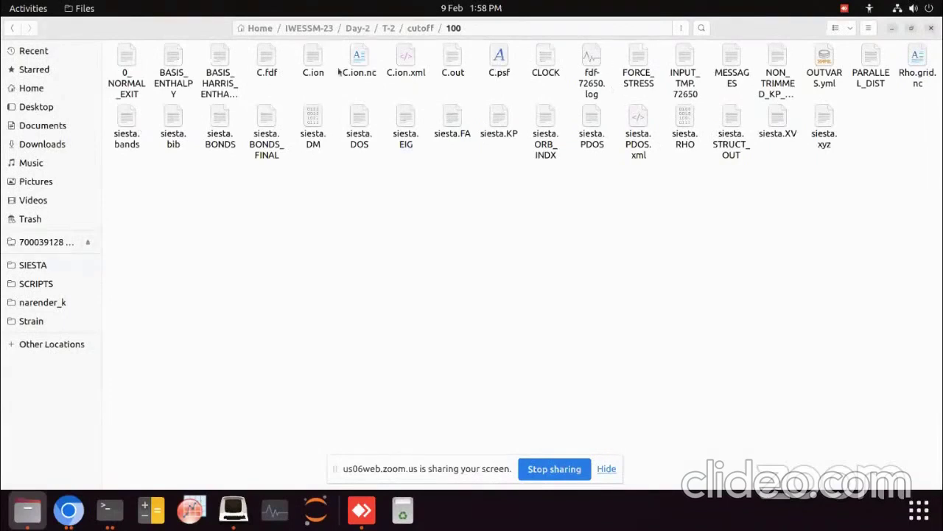
click(265, 58)
double_click(266, 59)
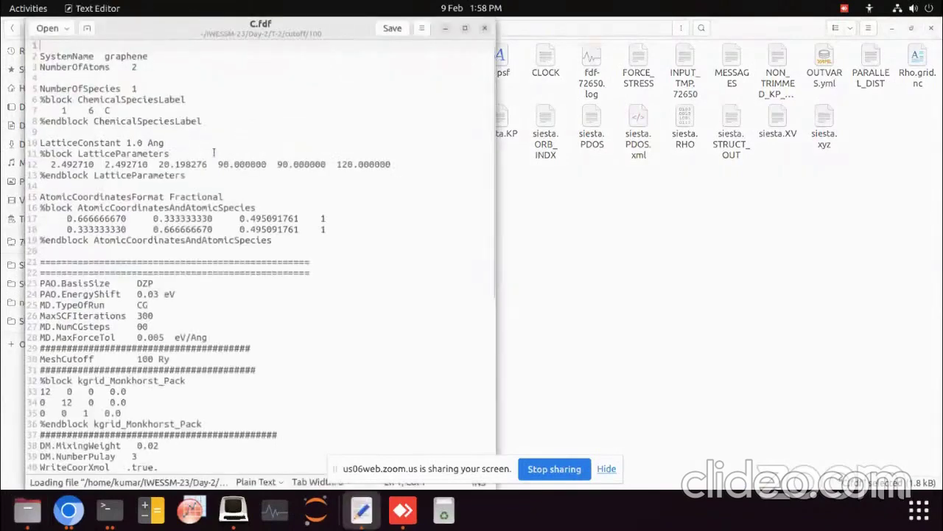
scroll(145, 289, down, 1)
drag(112, 314, 170, 313)
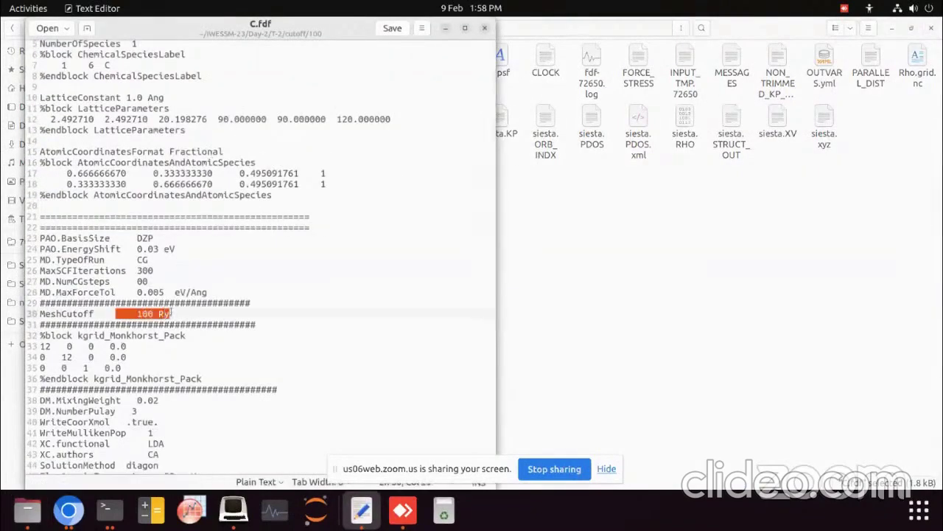
scroll(479, 221, down, 3)
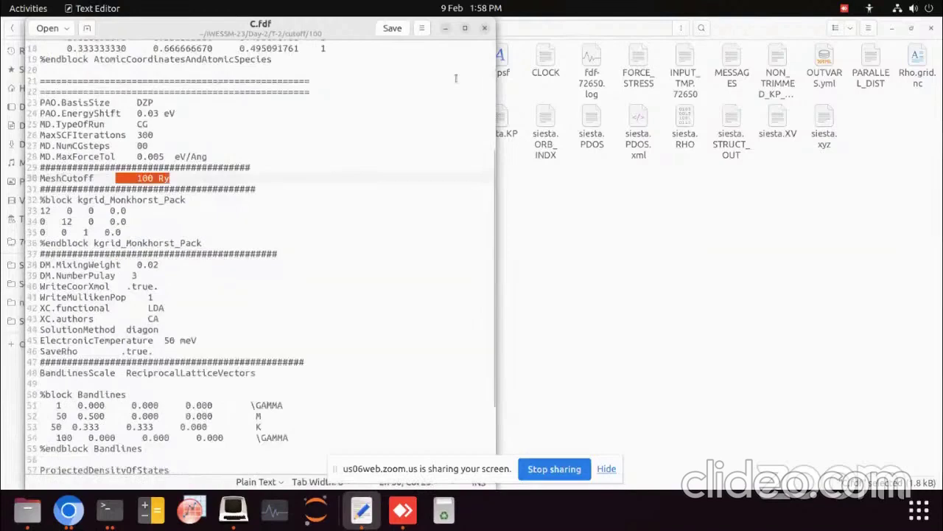
click(485, 29)
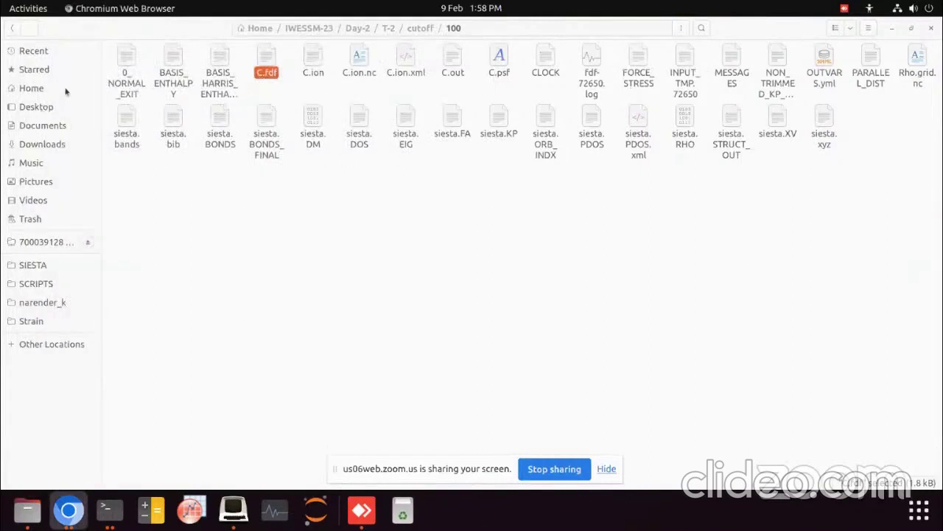
click(14, 28)
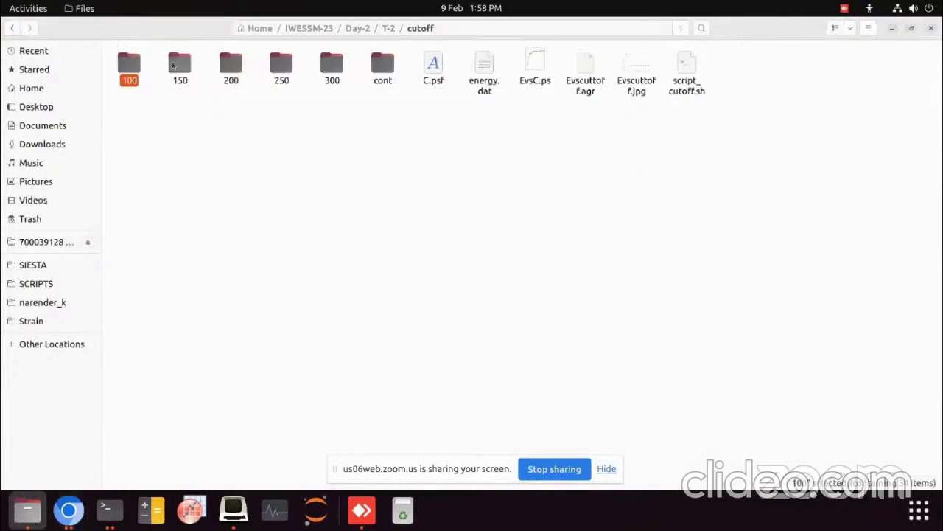
Step: Check the MeshCutoff line of C.fdf in the 150 folder, and return to the cutoff folder
double_click(173, 66)
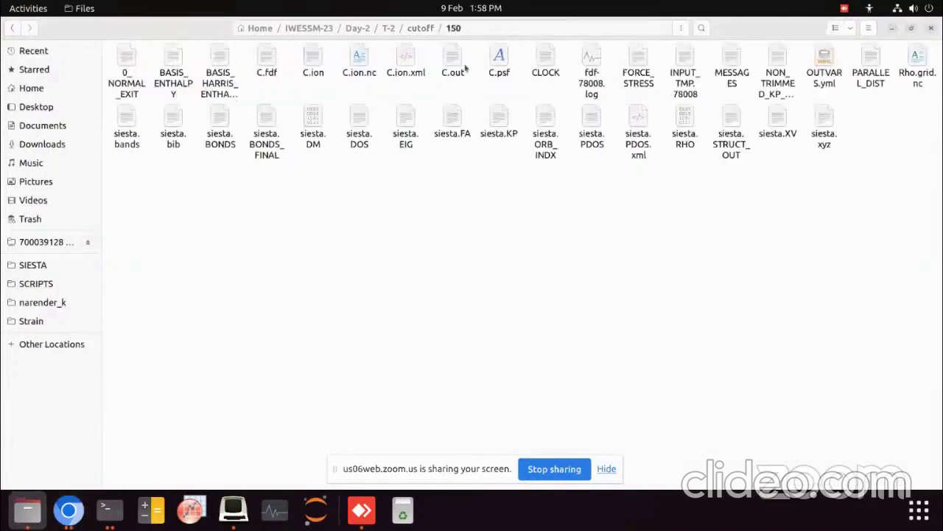
double_click(273, 68)
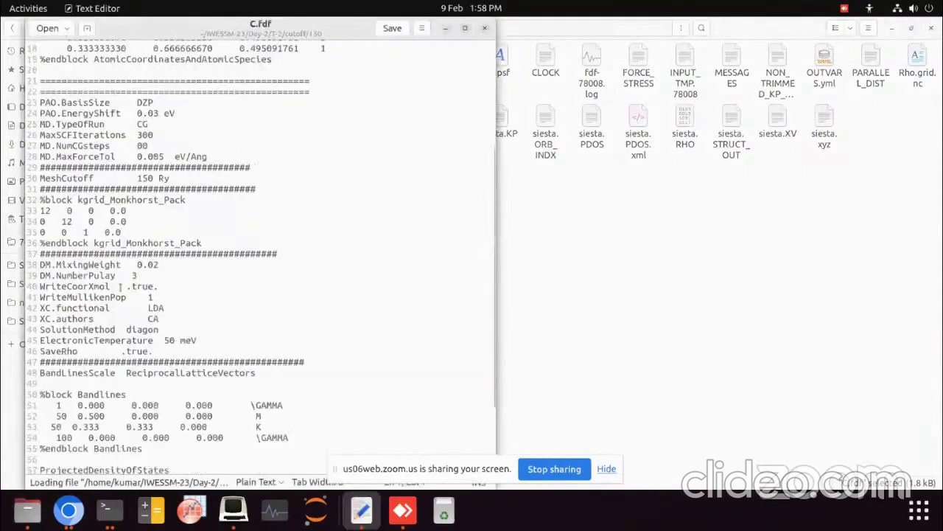
drag(77, 178, 182, 185)
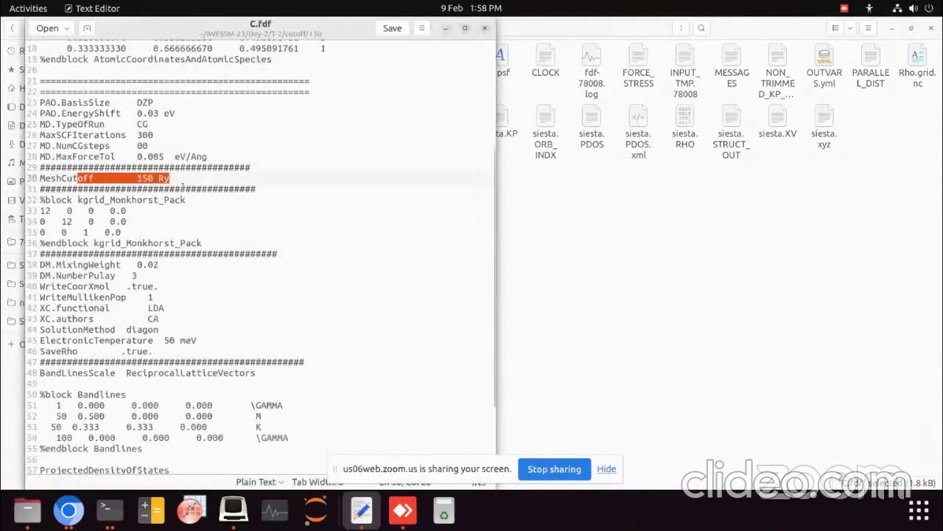
click(487, 28)
click(14, 28)
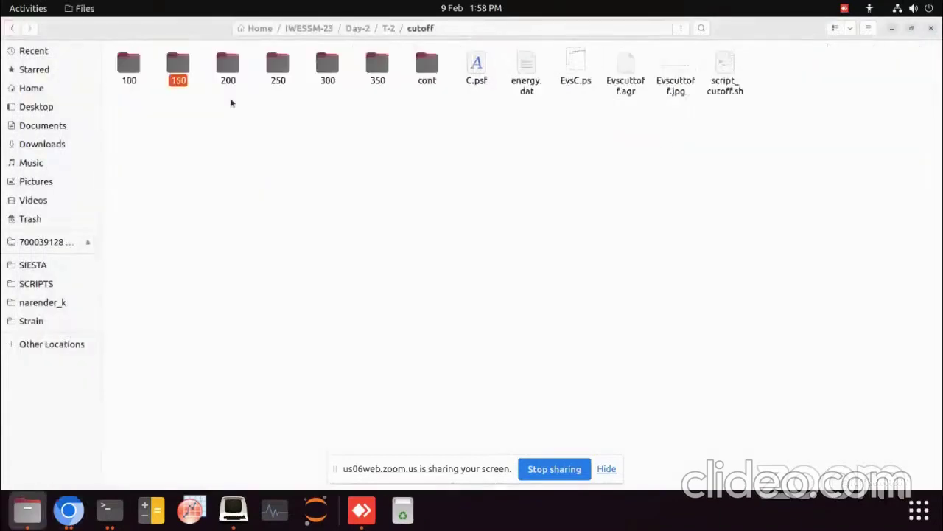
Step: Check the MeshCutoff line of C.fdf in the 200 folder, and return to the cutoff folder
double_click(229, 68)
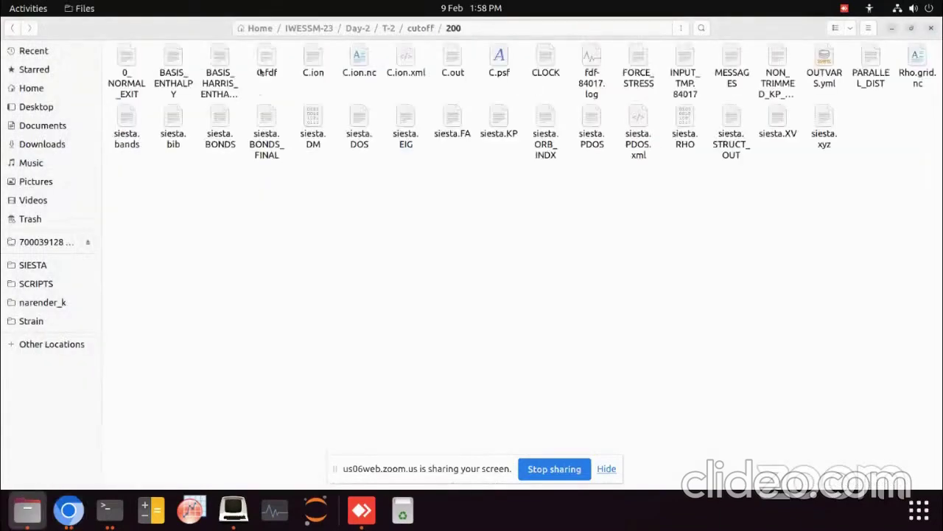
click(264, 68)
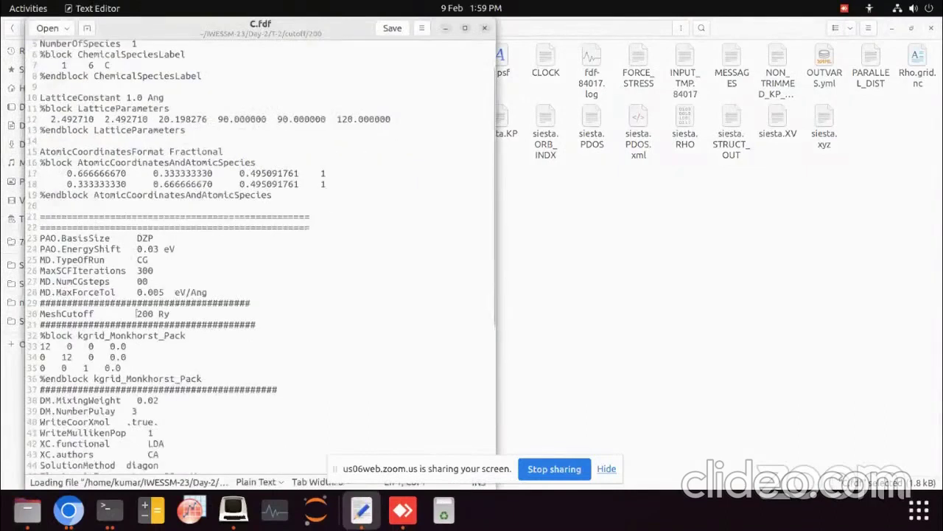
drag(135, 313, 171, 314)
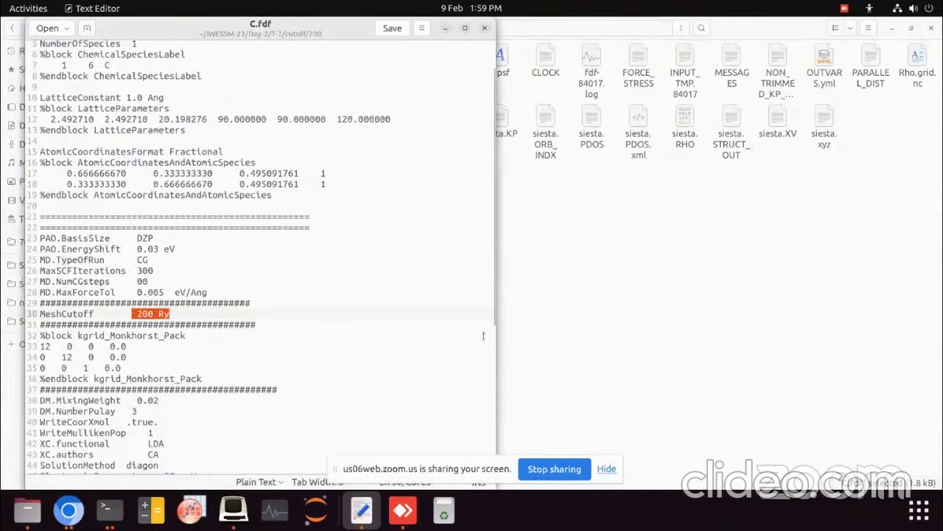
click(484, 27)
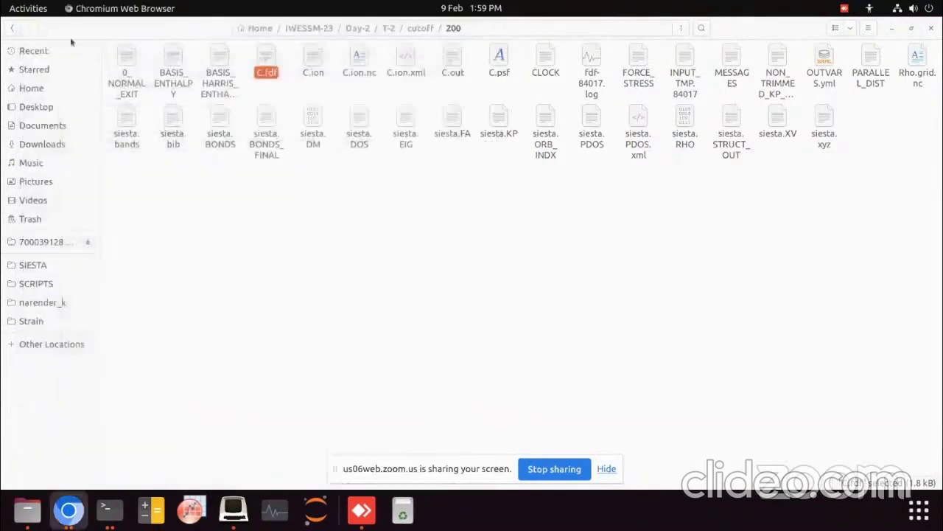
click(12, 28)
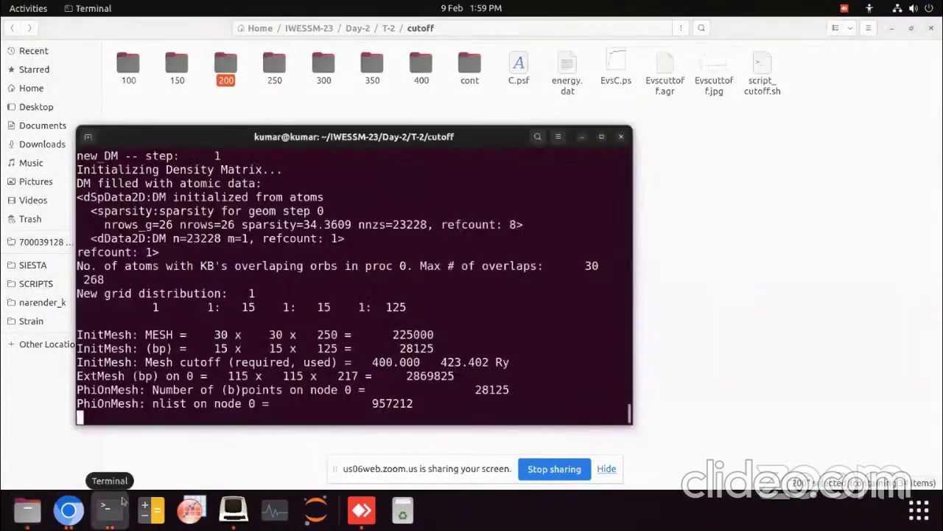
Step: Switch to the terminal running script_cutoff.sh and suspend the script, keeping the terminal open
click(106, 509)
drag(240, 143, 274, 137)
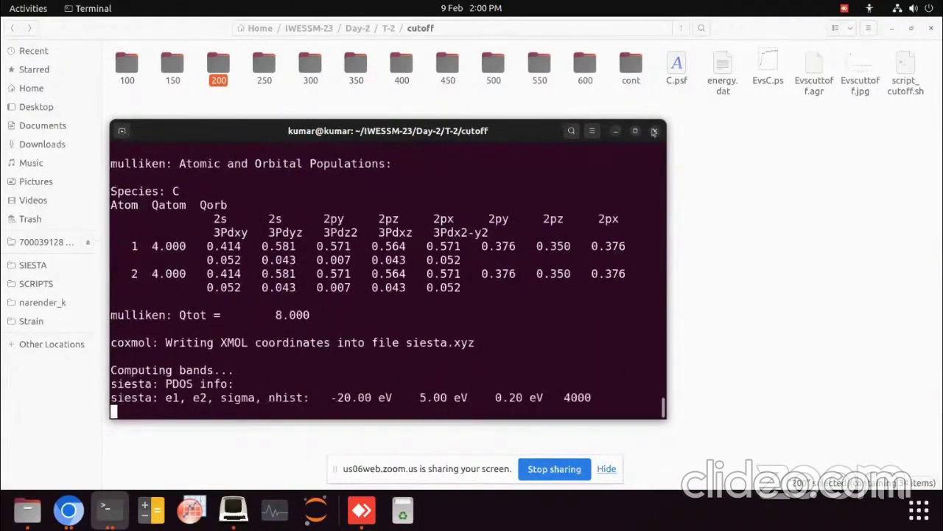
click(654, 131)
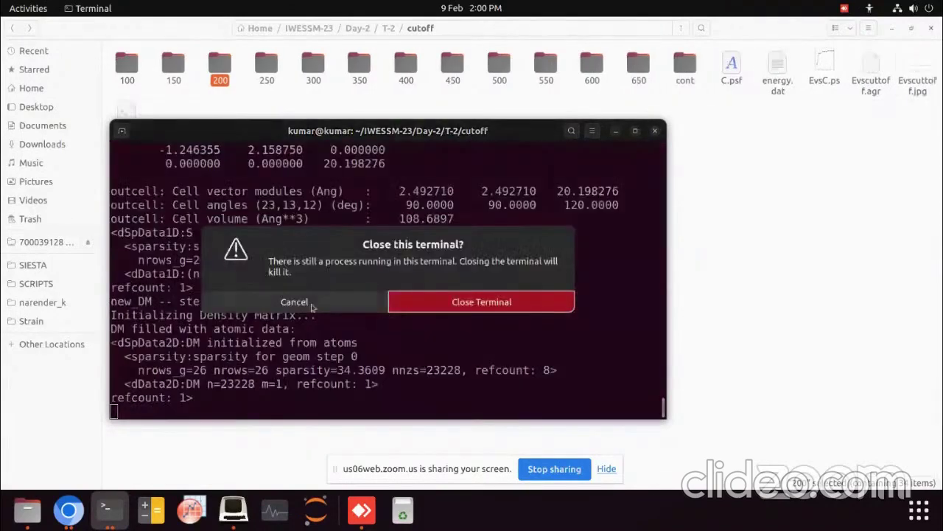
click(295, 302)
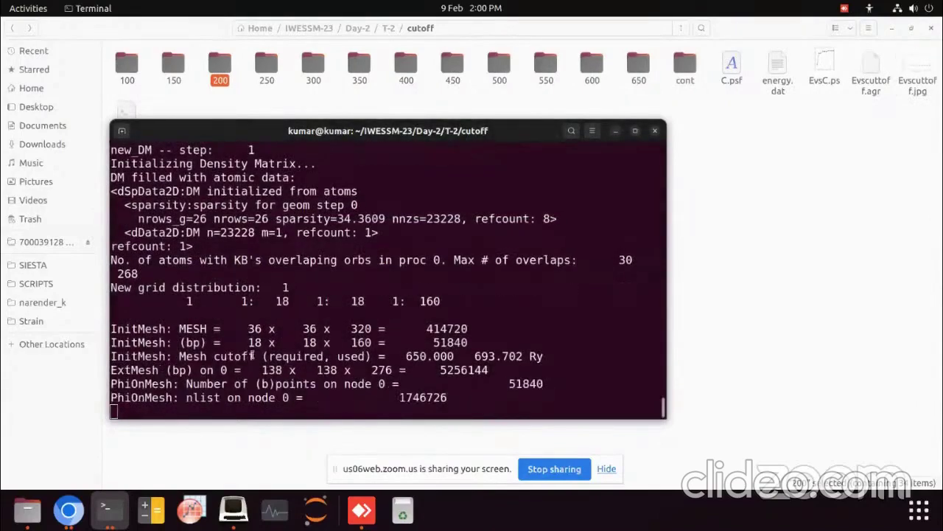
key(ctrl+z)
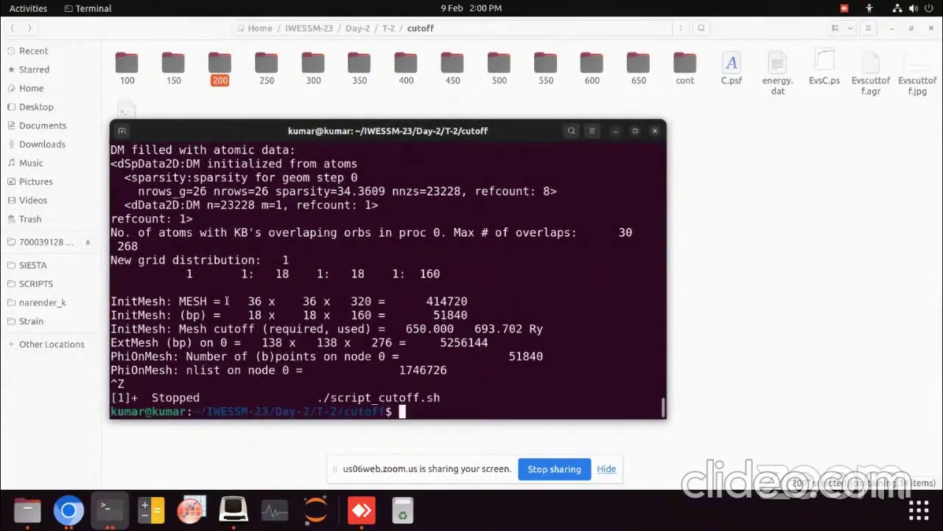
Step: Search C.out in the 100 folder for "Total =" and highlight its energy value, then return to the cutoff folder
double_click(127, 65)
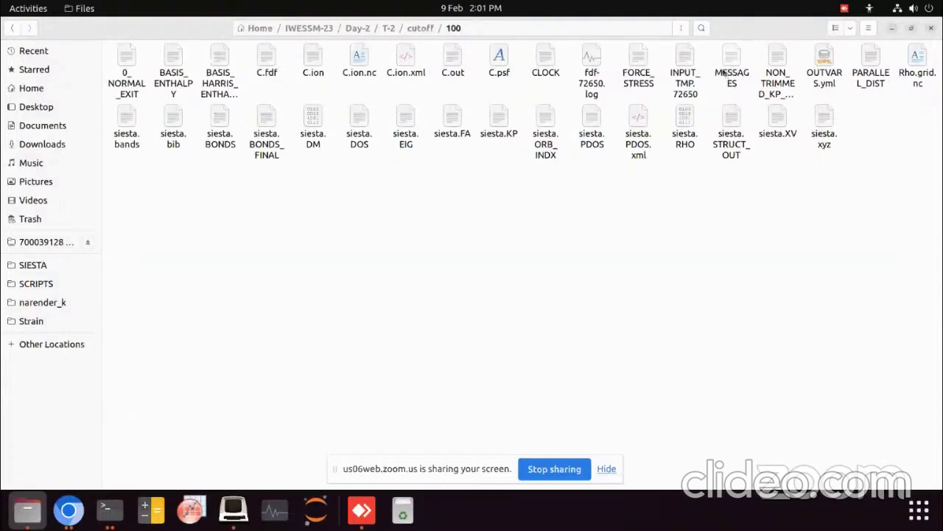
click(457, 67)
double_click(457, 67)
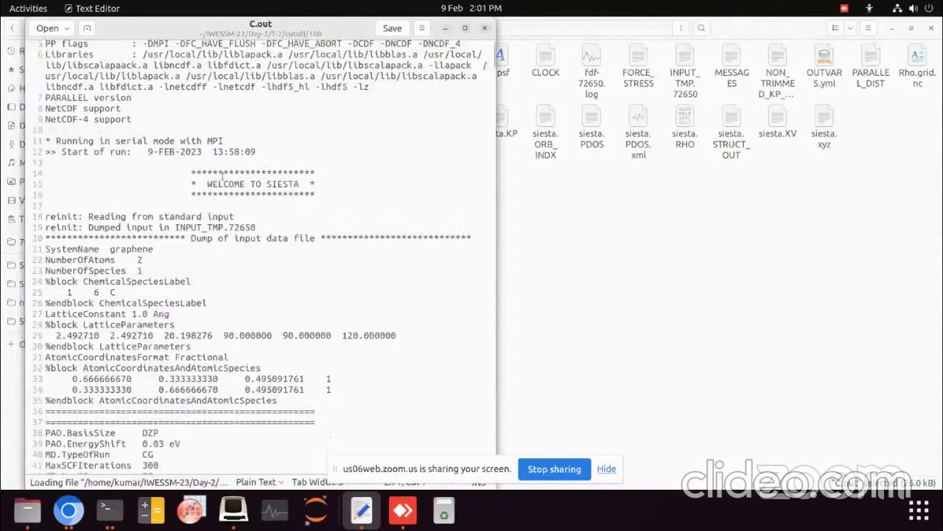
key(ctrl+f)
text(Tptal =)
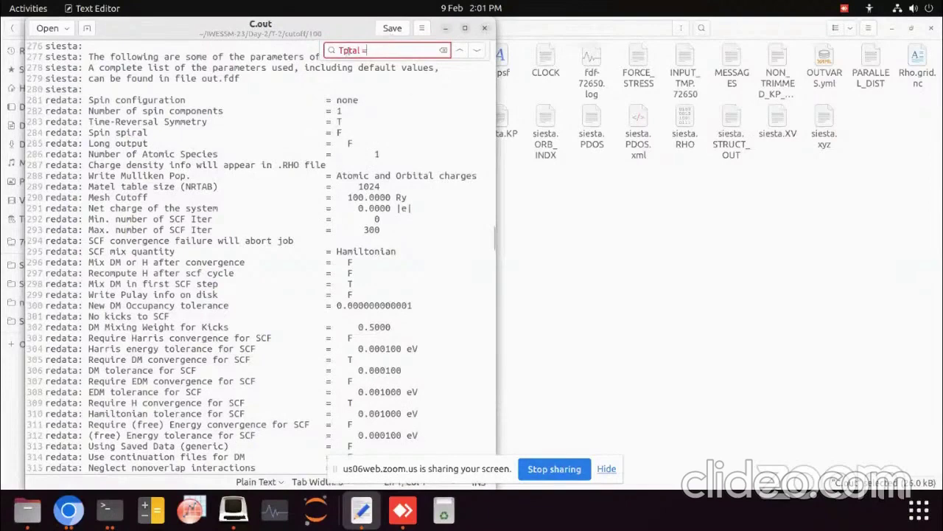
key(BackSpace)
text(o)
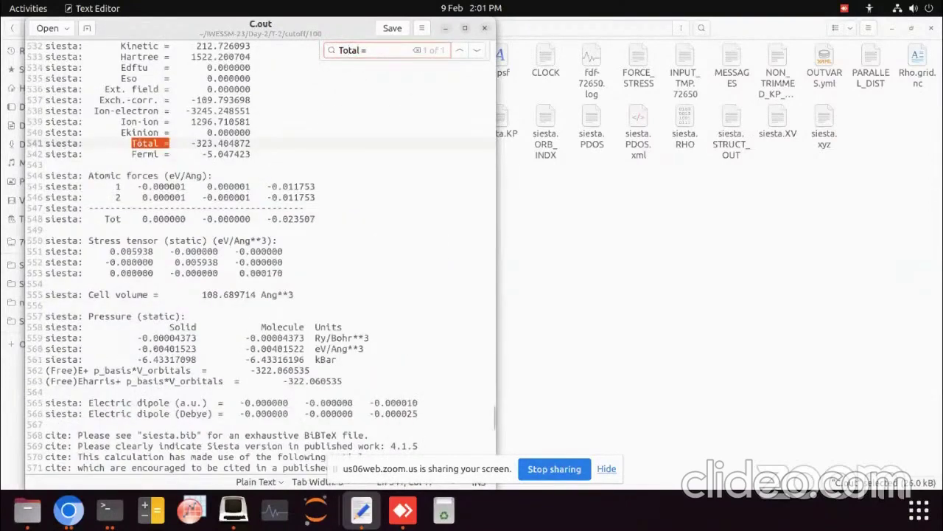
drag(190, 143, 254, 143)
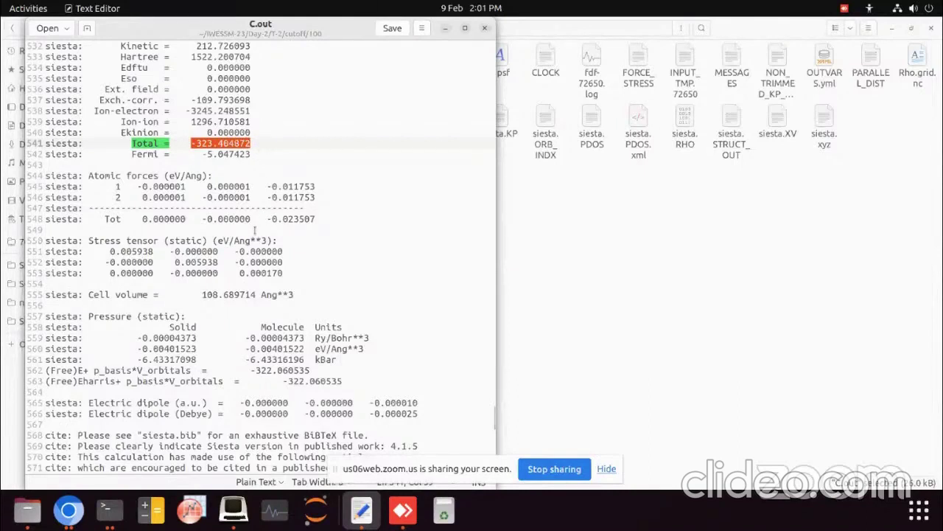
click(484, 28)
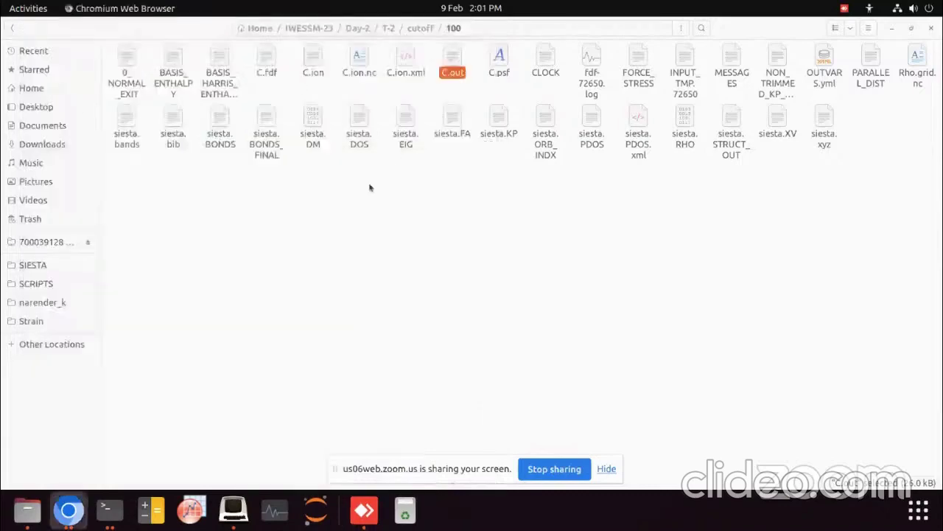
click(11, 28)
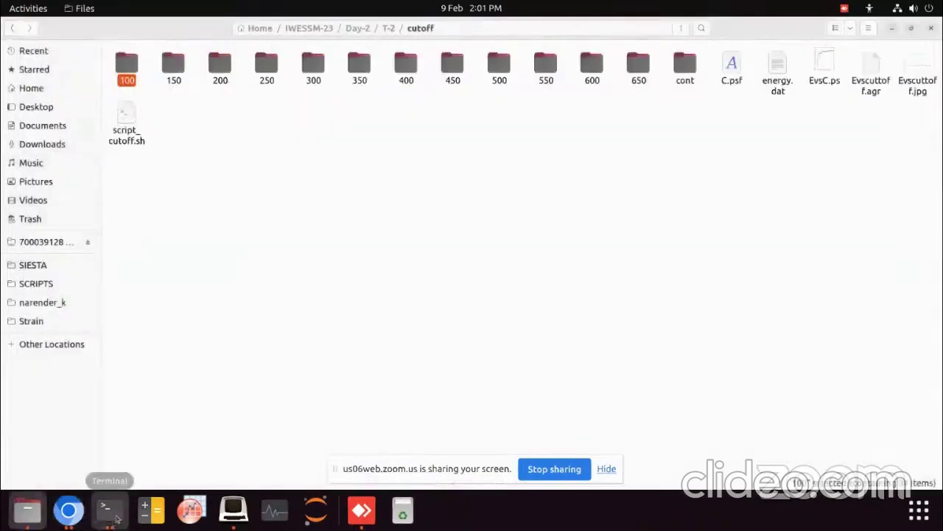
Step: View the energy-versus-Ry sketch on the AnyDesk whiteboard, and return to the cutoff folder's terminal
click(116, 519)
drag(301, 131, 305, 101)
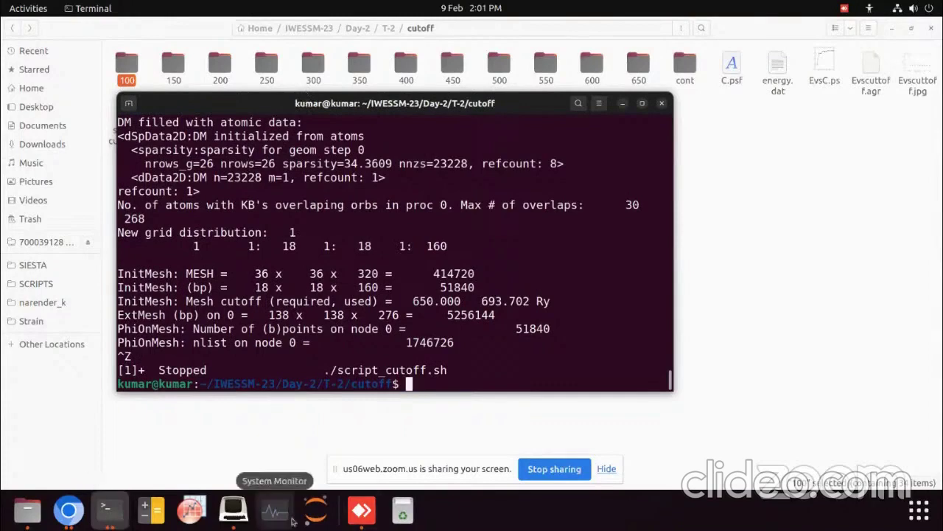
click(362, 510)
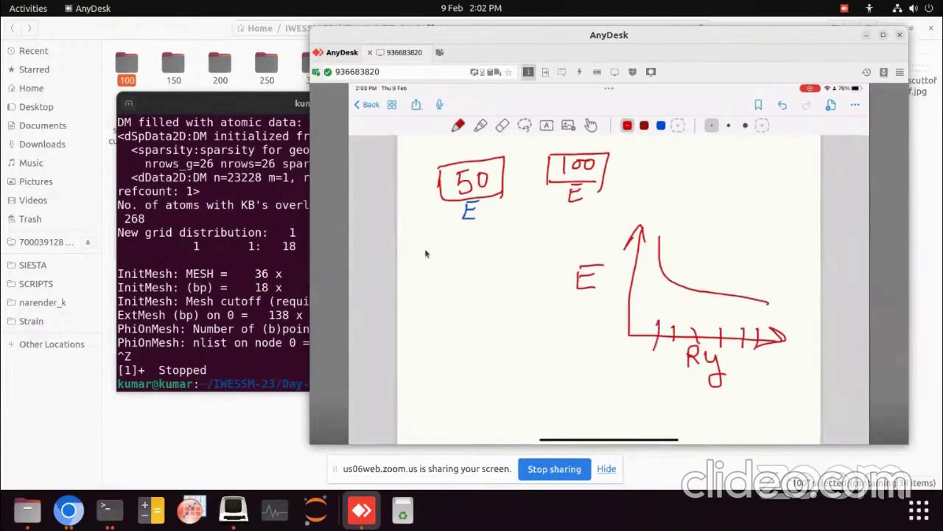
click(170, 298)
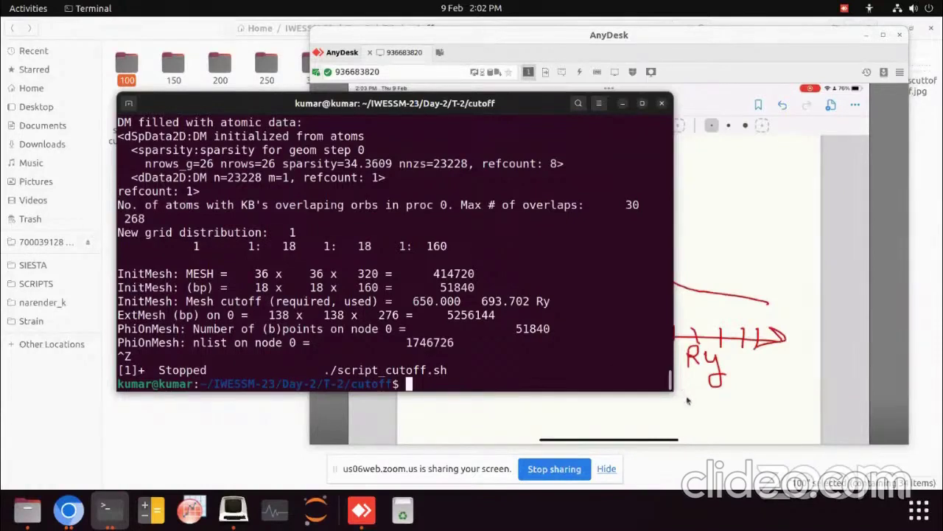
Step: Extract the "Total =" lines from every subfolder's .out files with grep, using */*.out, and write them to energy.dat
text(grep "Tota)
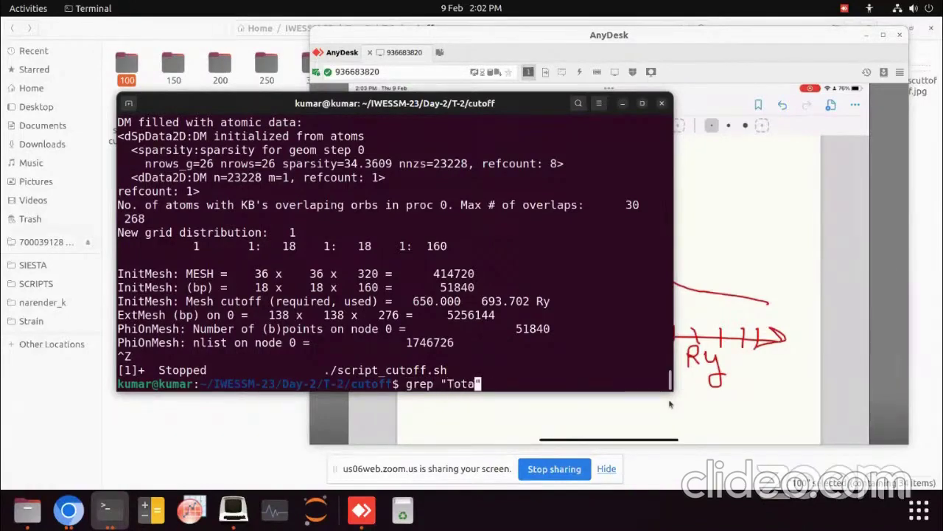
text(l =" */*.out | trr)
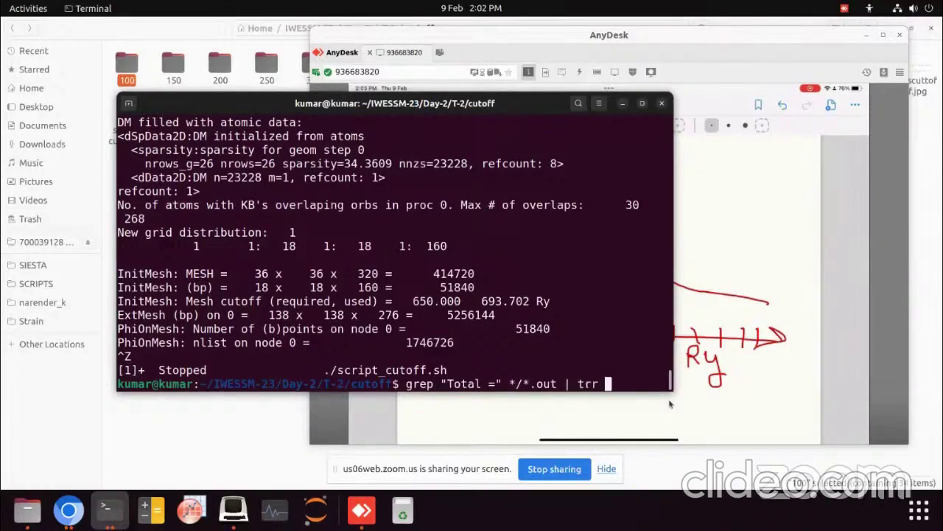
key(BackSpace)
key(BackSpace)
key(BackSpace)
key(BackSpace)
key(BackSpace)
text(>)
text(energy)
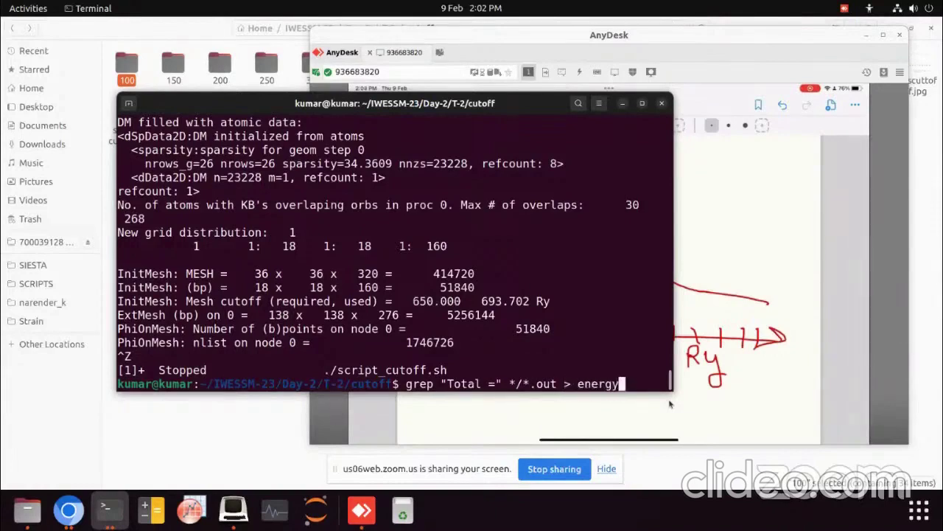
text(.dat)
key(Return)
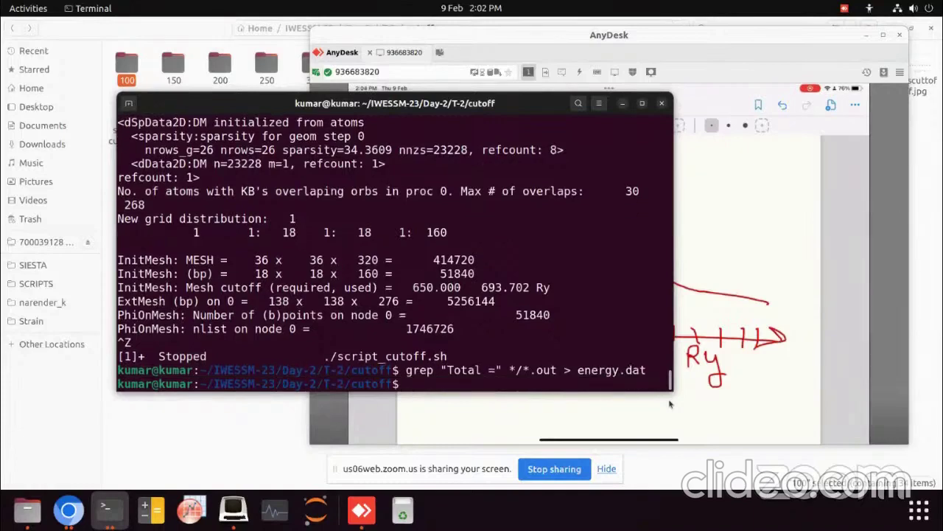
Step: List the cutoff folder's contents in the terminal and highlight energy.dat in the listing
text(ls)
key(Return)
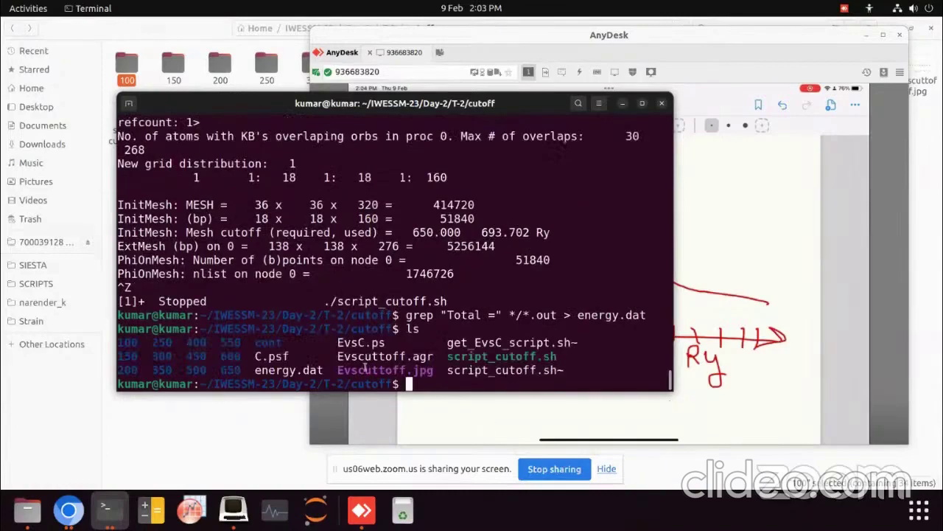
drag(255, 370, 324, 370)
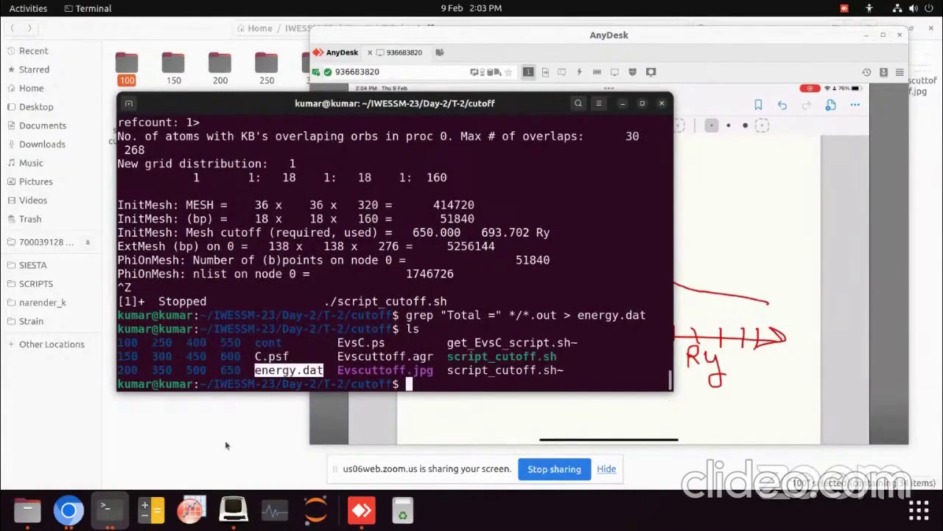
drag(252, 370, 325, 370)
drag(254, 370, 325, 370)
click(410, 383)
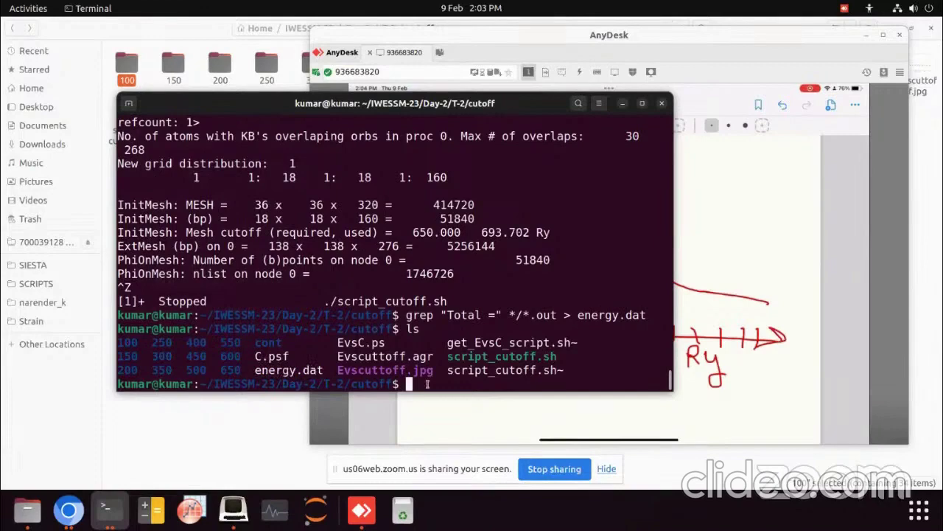
Step: Open energy.dat in gedit from the terminal and move its window to uncover the whiteboard's energy sketch
text(gedit energy.dat)
key(Return)
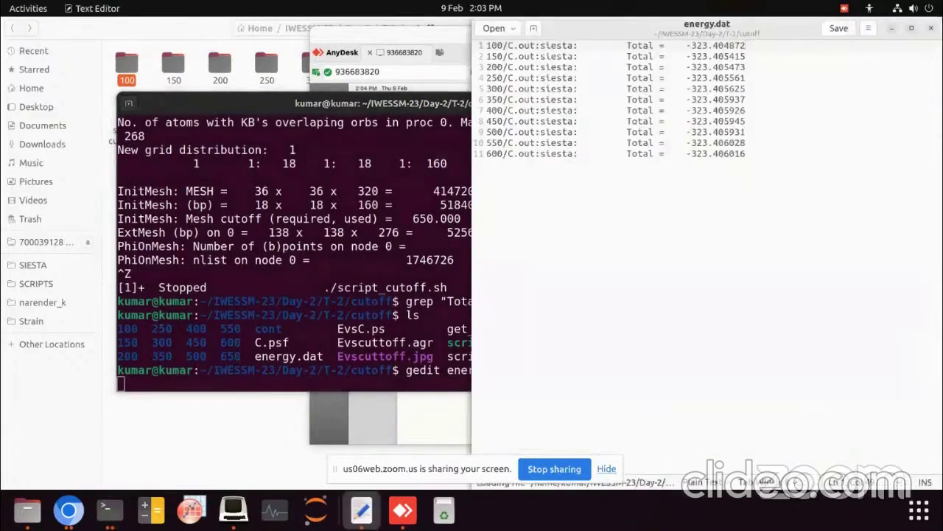
drag(555, 33, 244, 70)
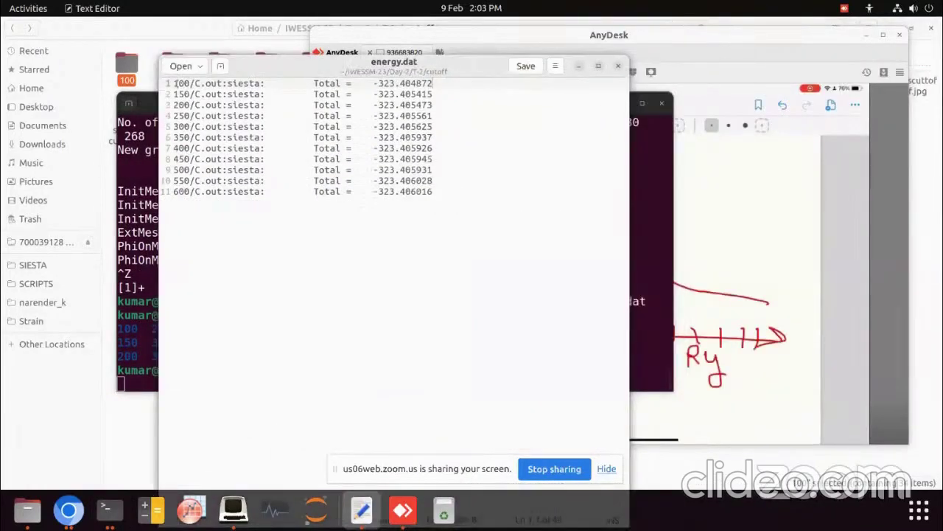
Step: Examine the cutoff values starting each line of energy.dat against the Ry axis on the AnyDesk whiteboard, and return to the file
drag(177, 84, 189, 105)
click(183, 116)
mouse_move(182, 83)
mouse_down()
mouse_move(177, 94)
mouse_move(177, 86)
mouse_up()
click(177, 83)
click(761, 222)
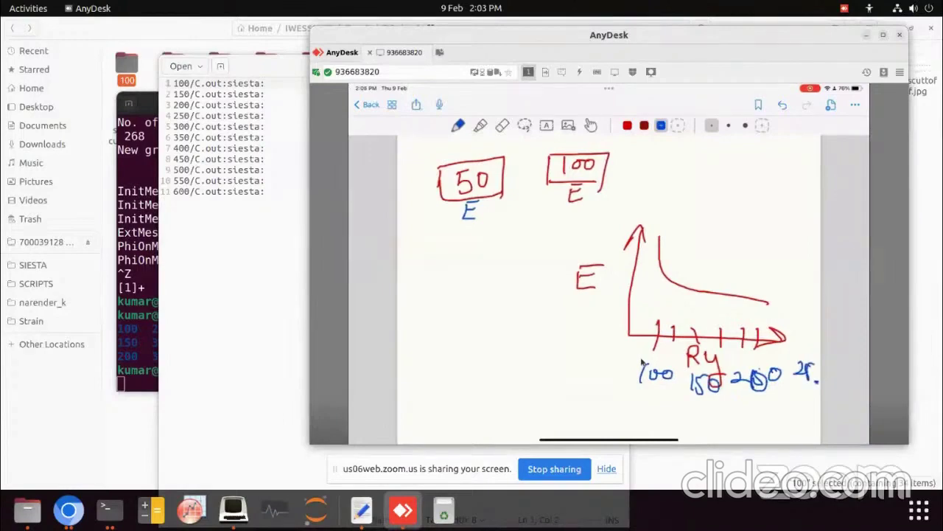
click(242, 221)
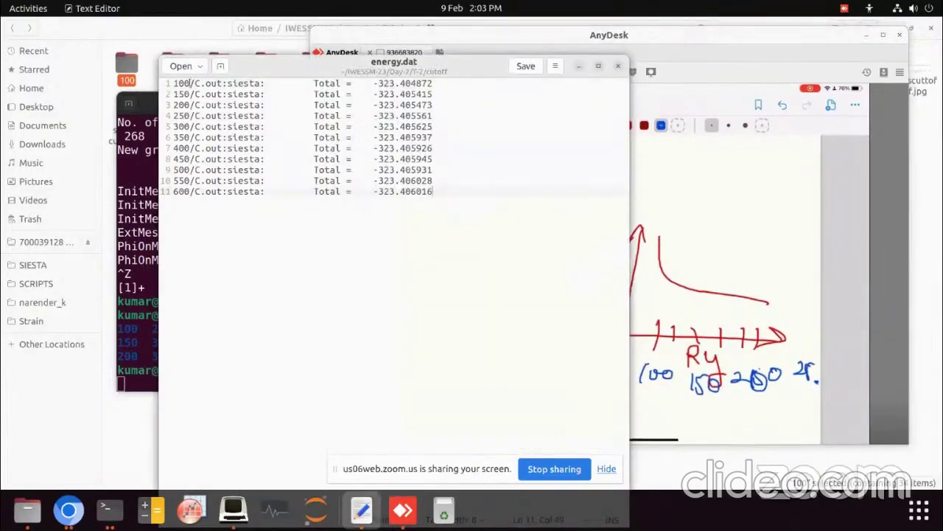
Step: Replace every "/C.out:siesta: Total =" in energy.dat with nothing, leaving only the cutoff and energy columns
drag(190, 84, 352, 85)
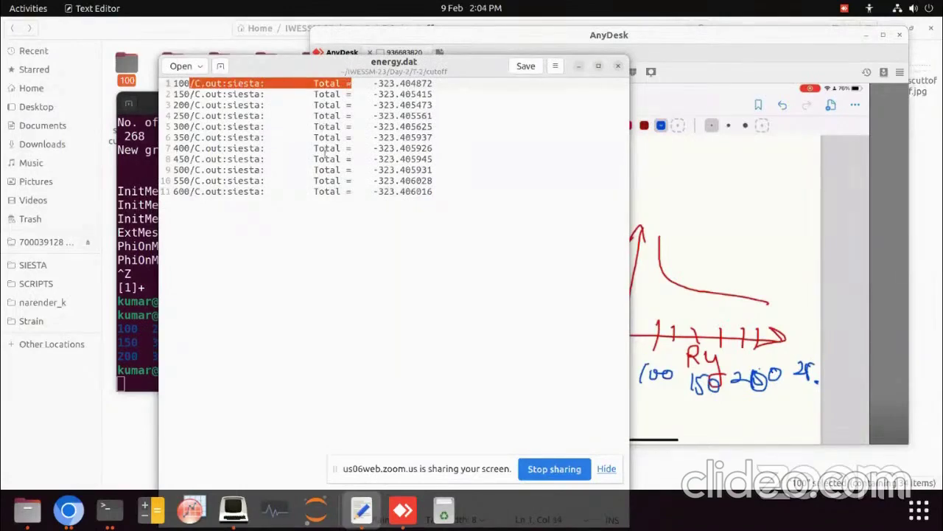
key(ctrl+h)
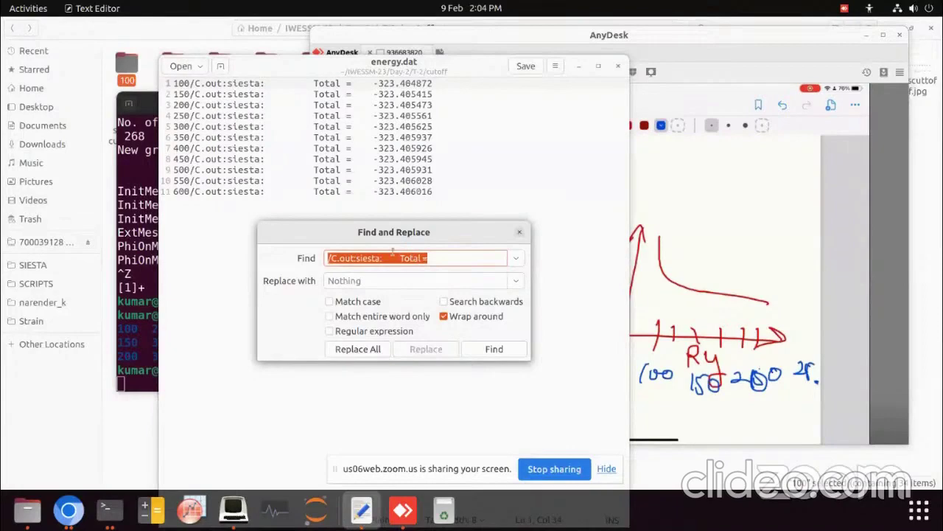
click(328, 258)
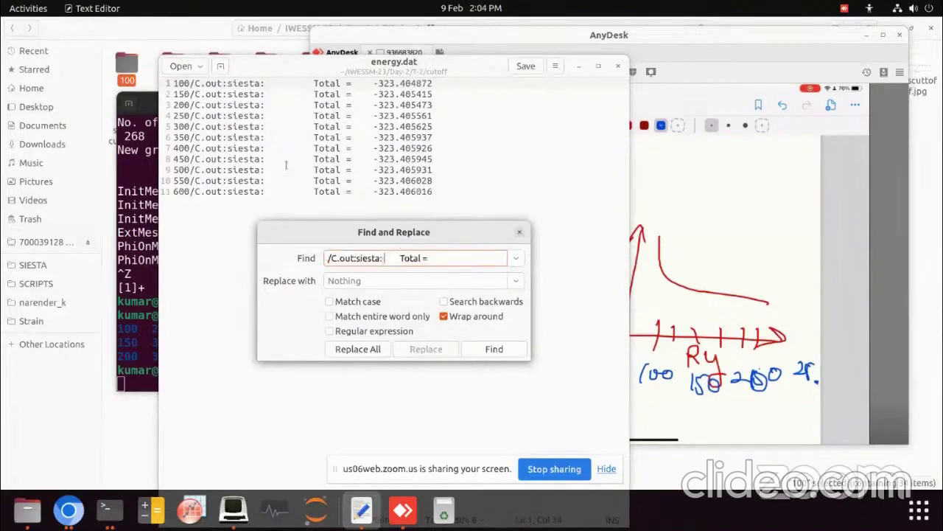
drag(190, 83, 352, 83)
key(ctrl+c)
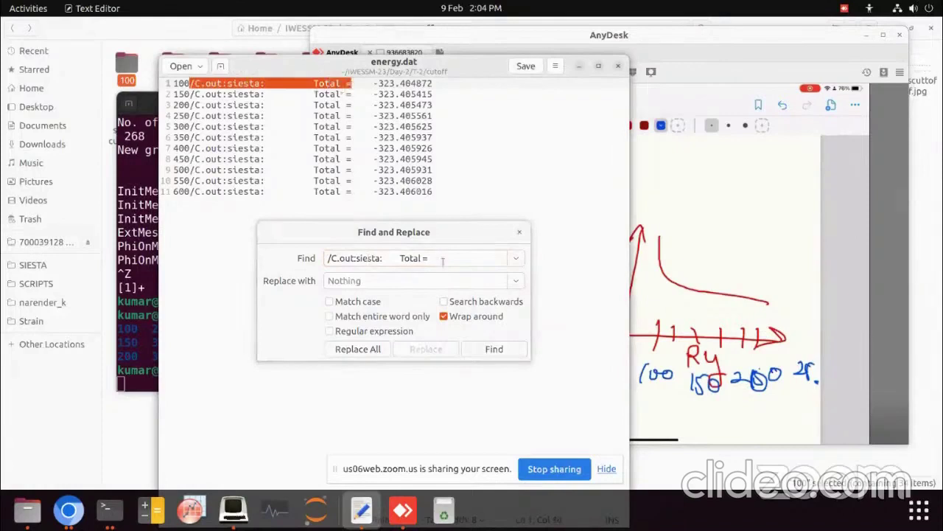
click(442, 258)
key(ctrl+v)
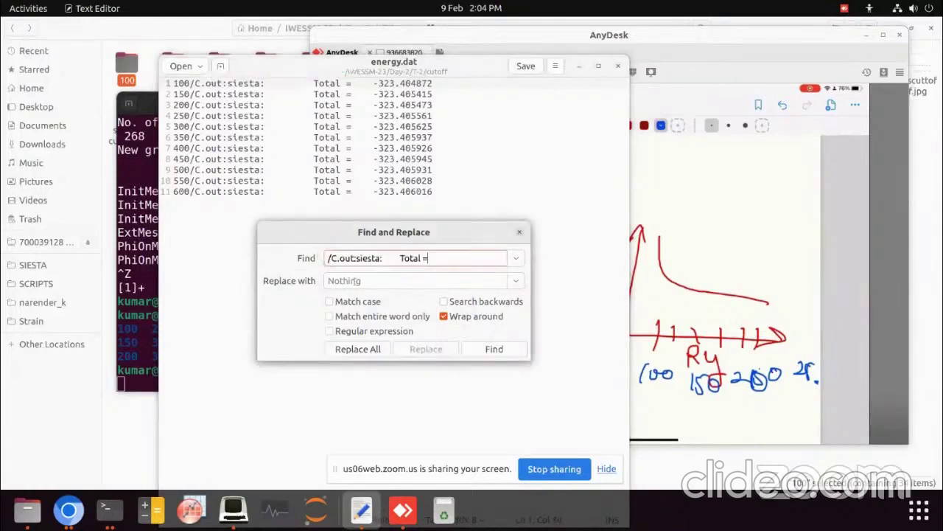
click(354, 281)
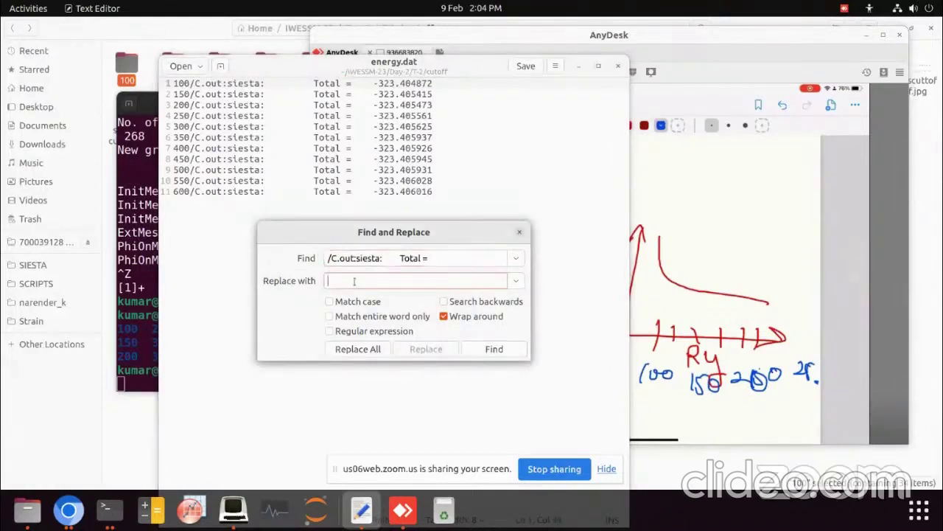
click(372, 350)
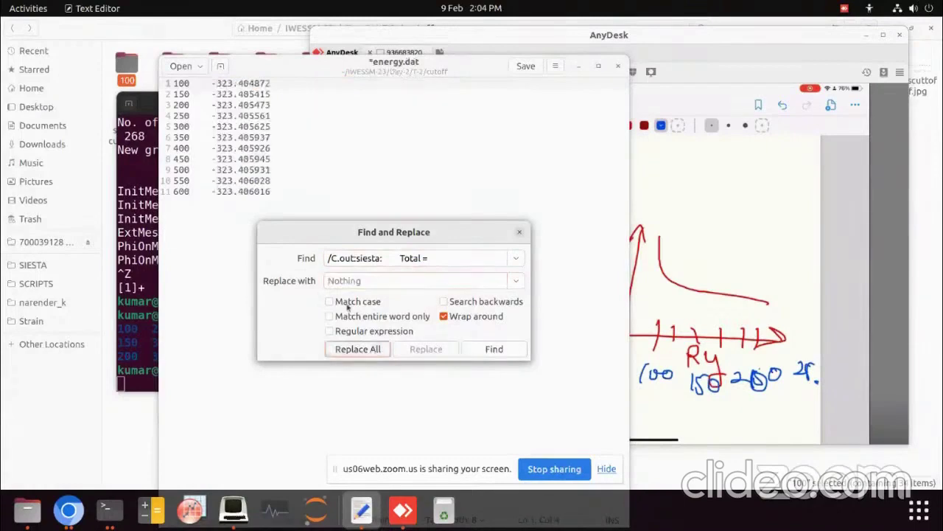
click(519, 232)
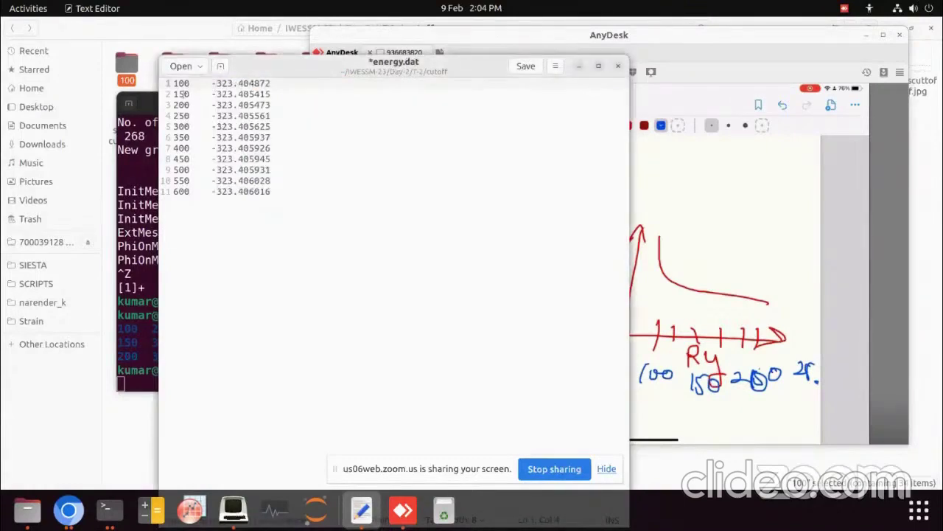
Step: Save and close energy.dat, and launch xmgrace from the cutoff folder's terminal
click(525, 67)
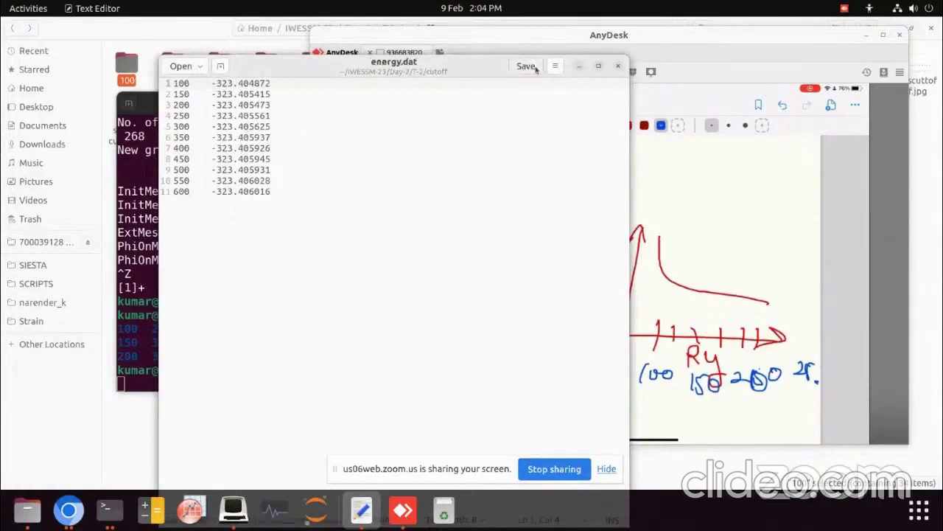
click(617, 67)
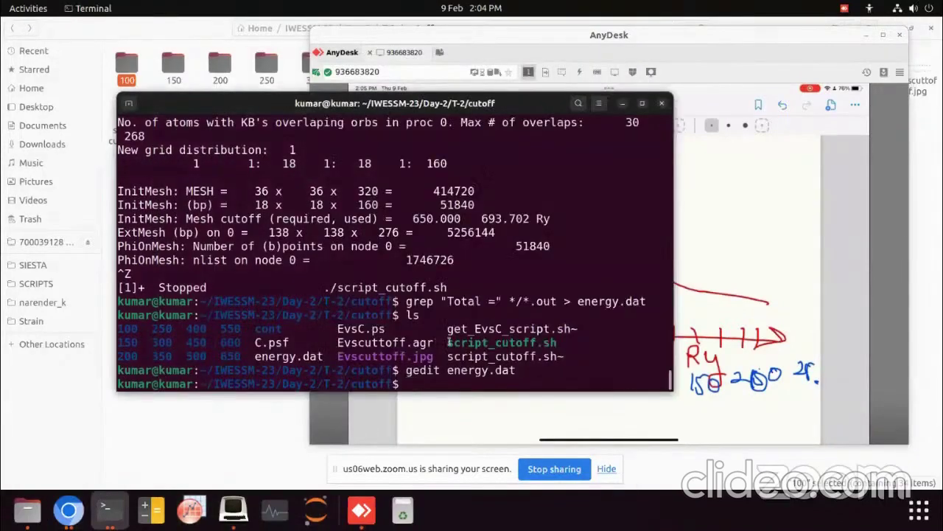
text(xmgrace)
key(Return)
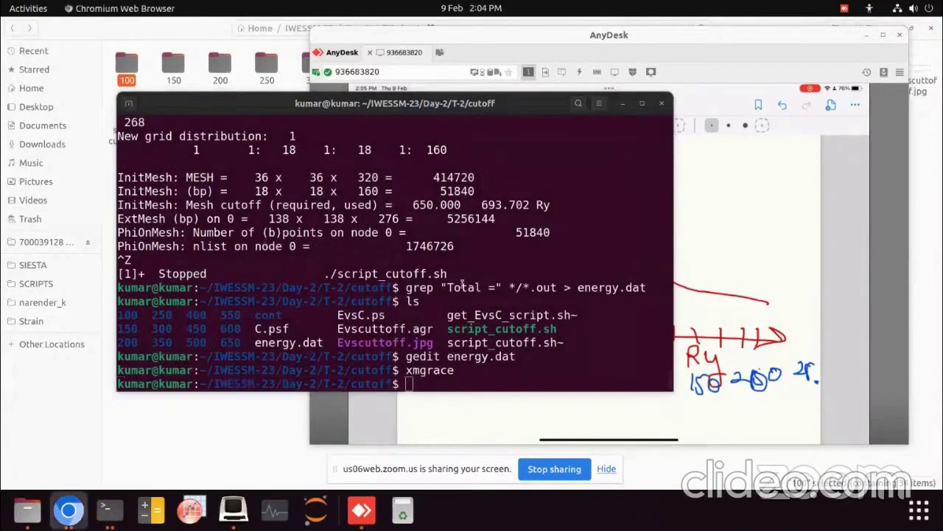
Step: Plot energy.dat from the cutoff folder by running xmgrace energy.dat
click(441, 335)
key(Up)
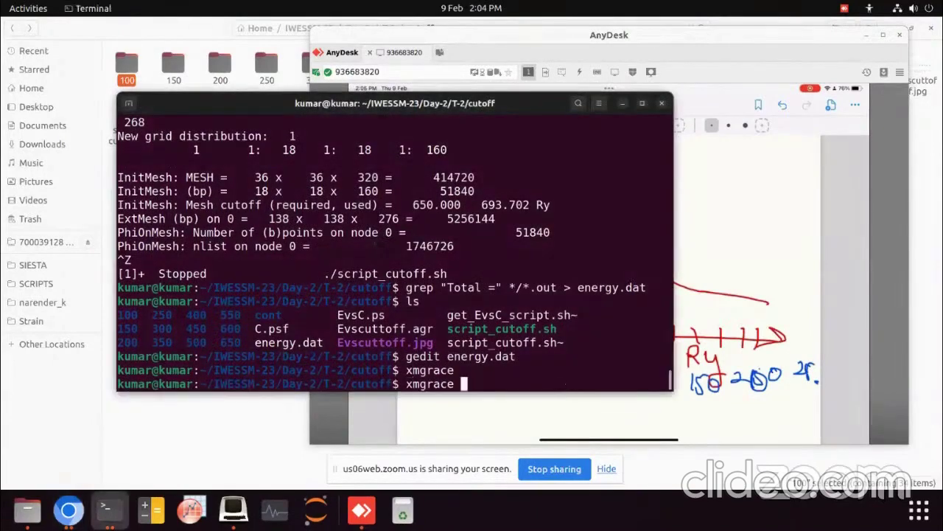
text(en)
key(Tab)
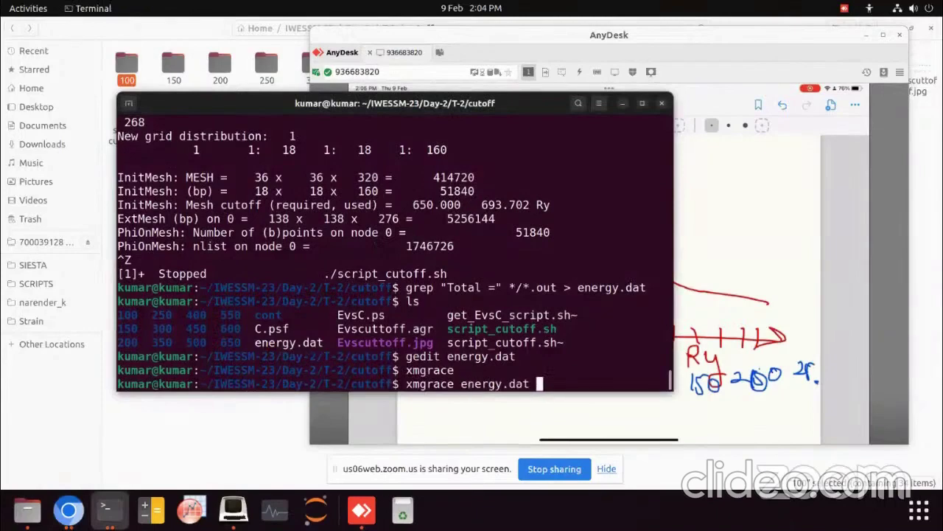
key(Return)
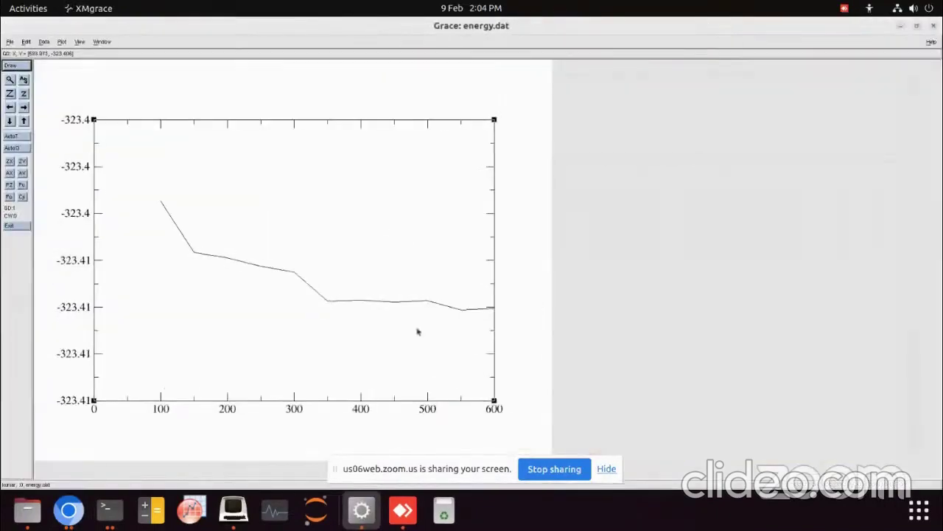
Step: Zoom the graph onto the energy curve, covering about 88 to 602 on the X axis
click(10, 79)
click(153, 189)
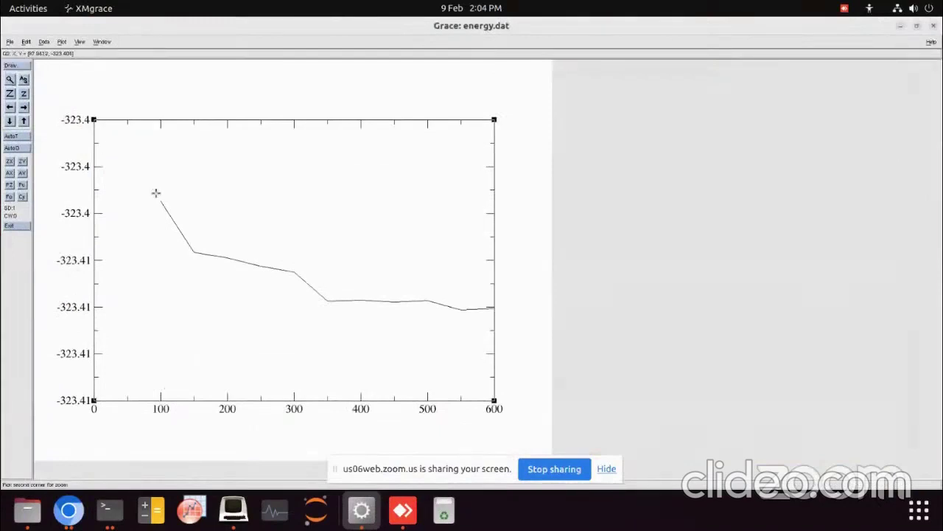
click(495, 317)
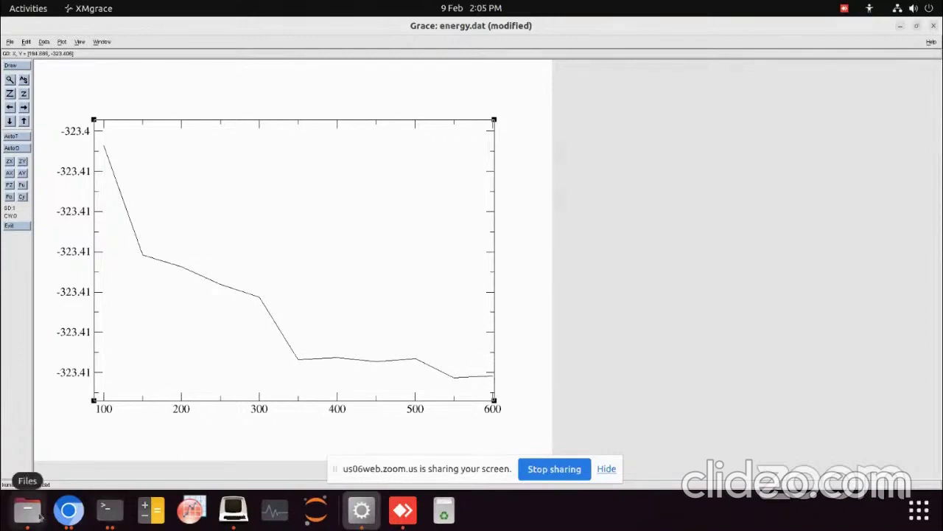
Step: Examine the X axis settings in the Axes dialog, moved clear of the graph, and exit the plot without saving
double_click(299, 402)
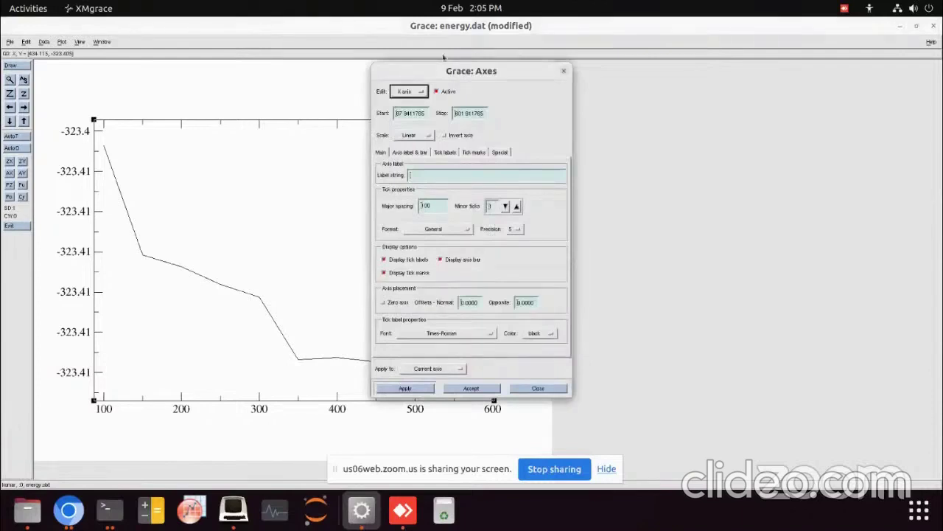
drag(430, 70, 635, 69)
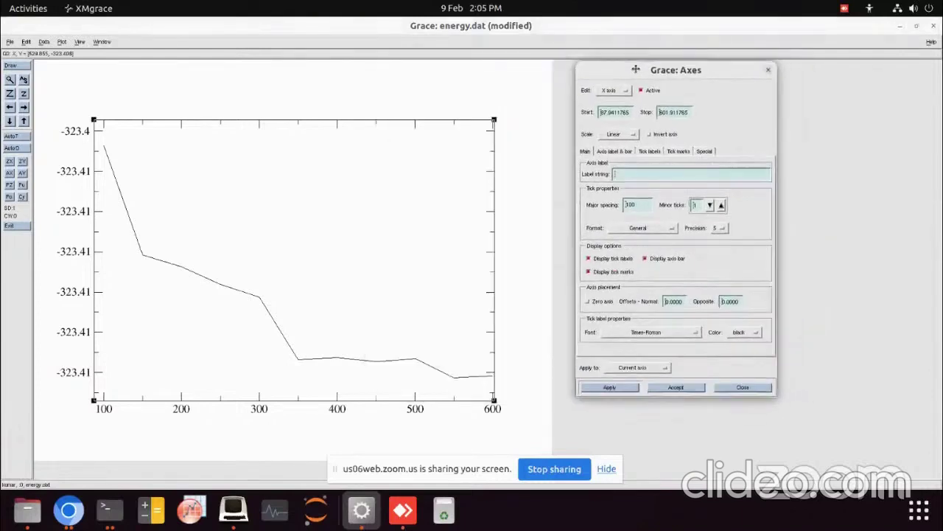
click(612, 92)
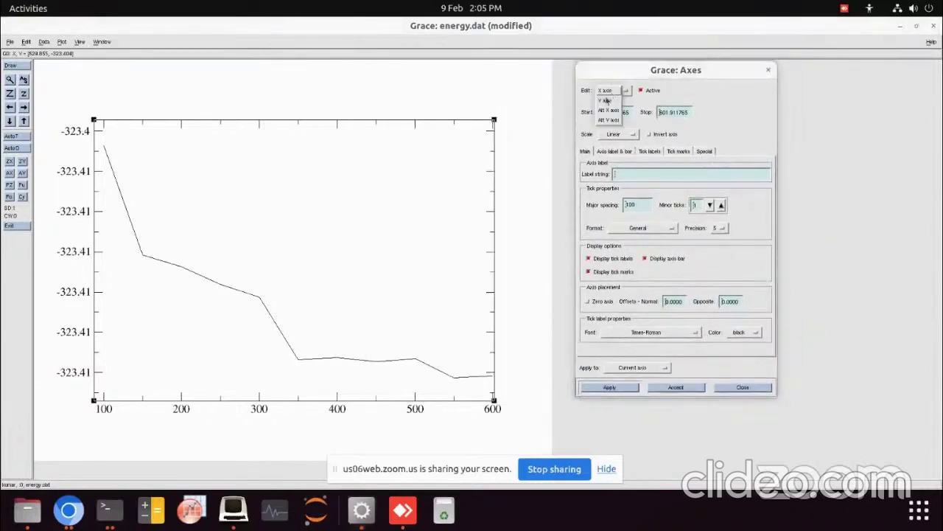
click(605, 90)
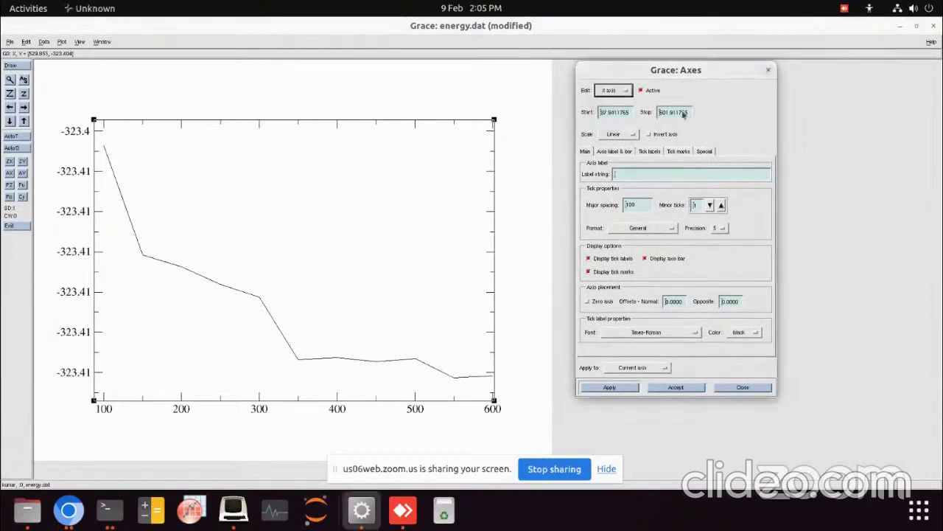
click(607, 92)
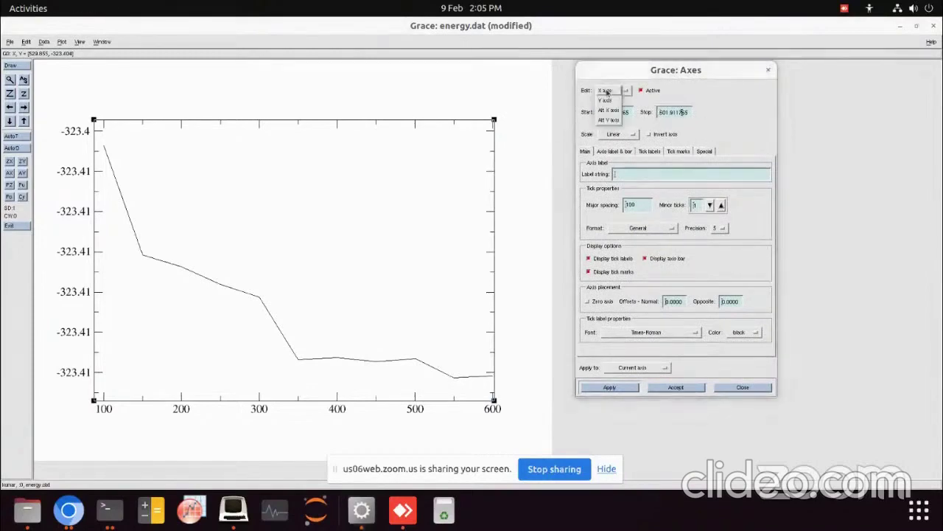
click(606, 96)
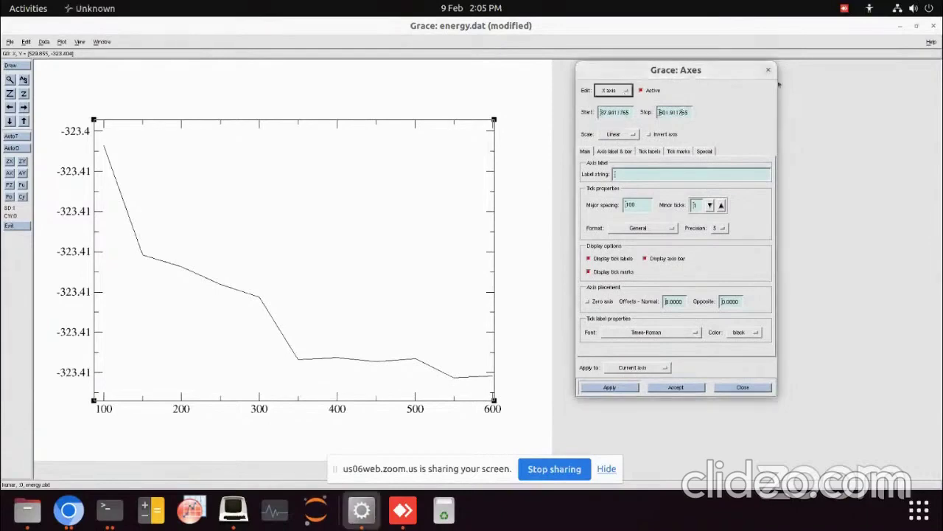
click(768, 69)
click(935, 26)
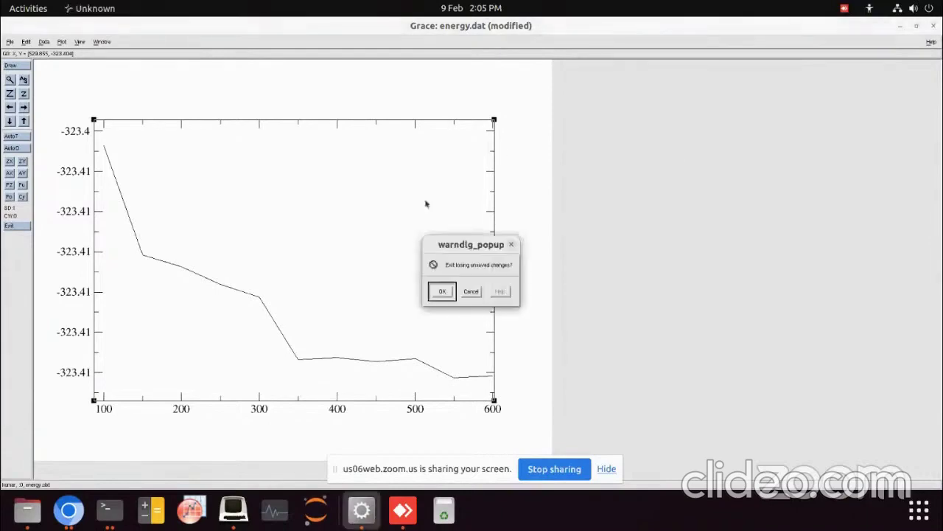
click(442, 290)
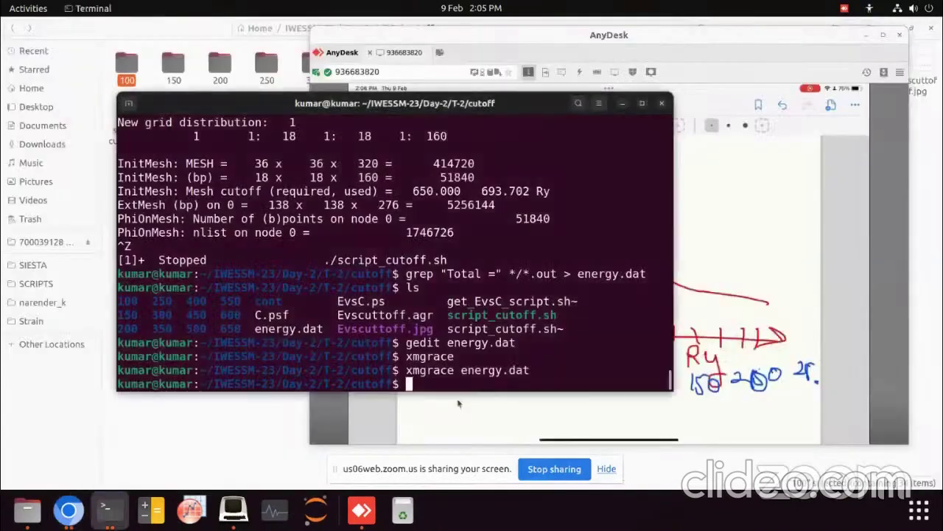
Step: Open energy.dat in the text editor to read its values, and plot it again with xmgrace for comparison
click(253, 421)
double_click(778, 72)
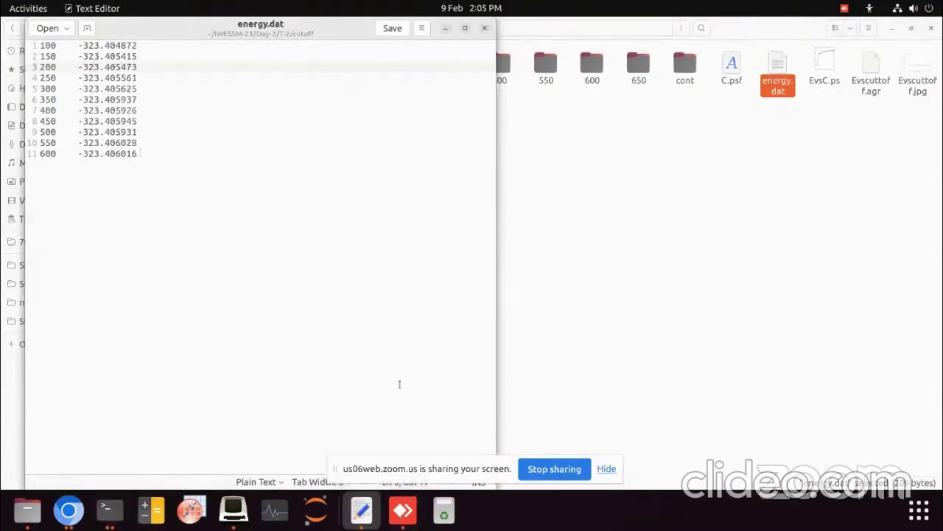
click(106, 509)
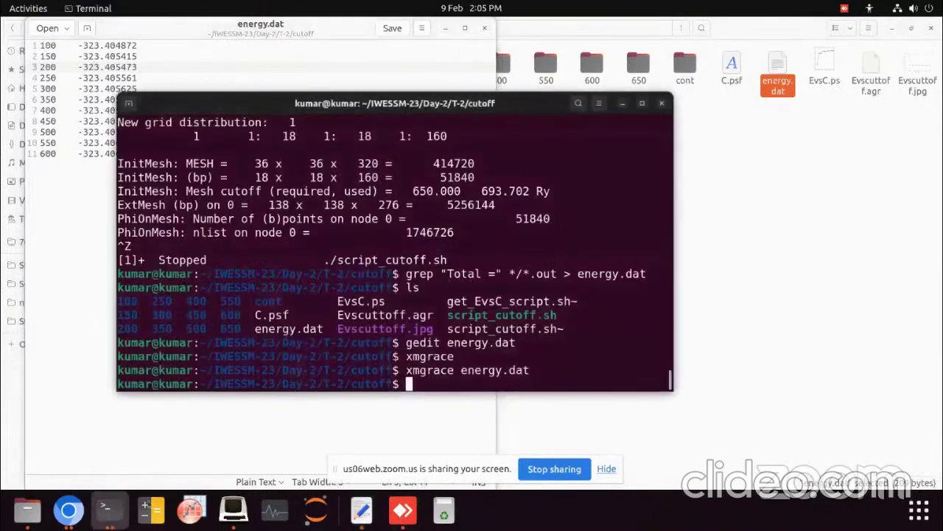
key(Up)
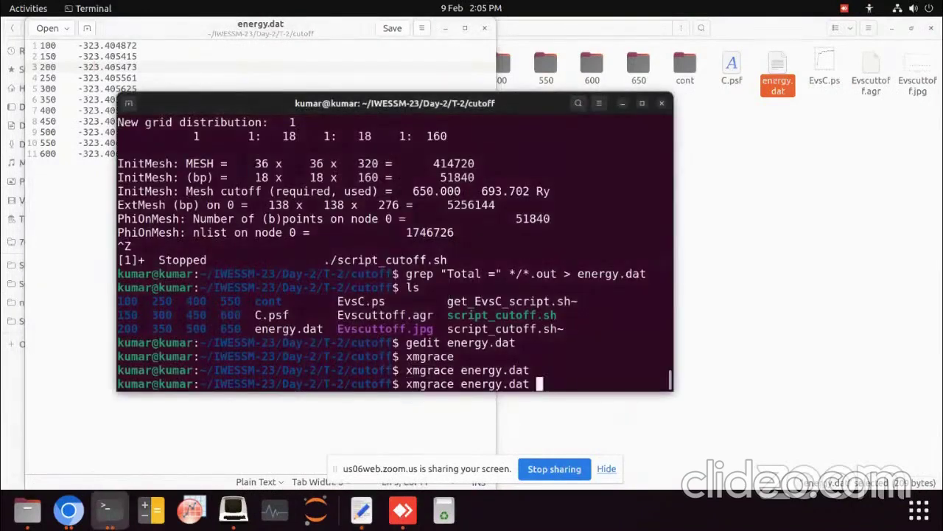
key(Return)
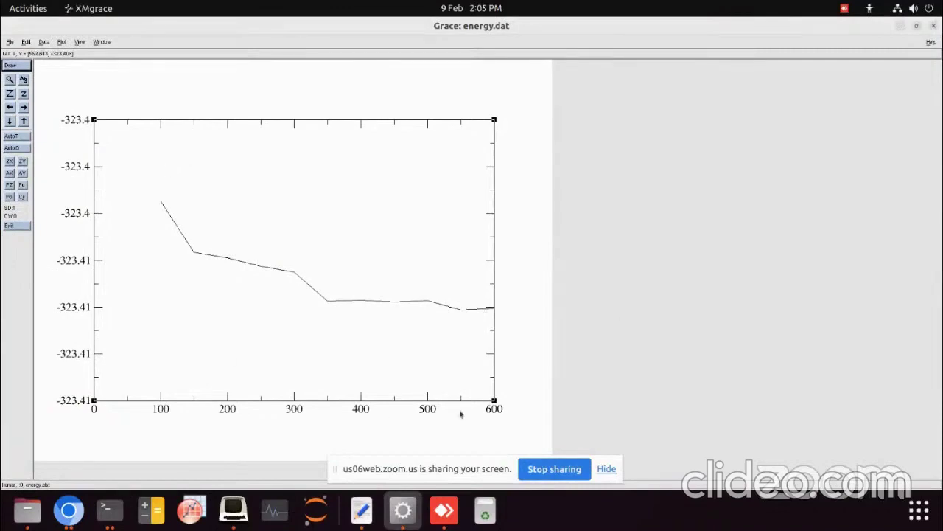
click(933, 27)
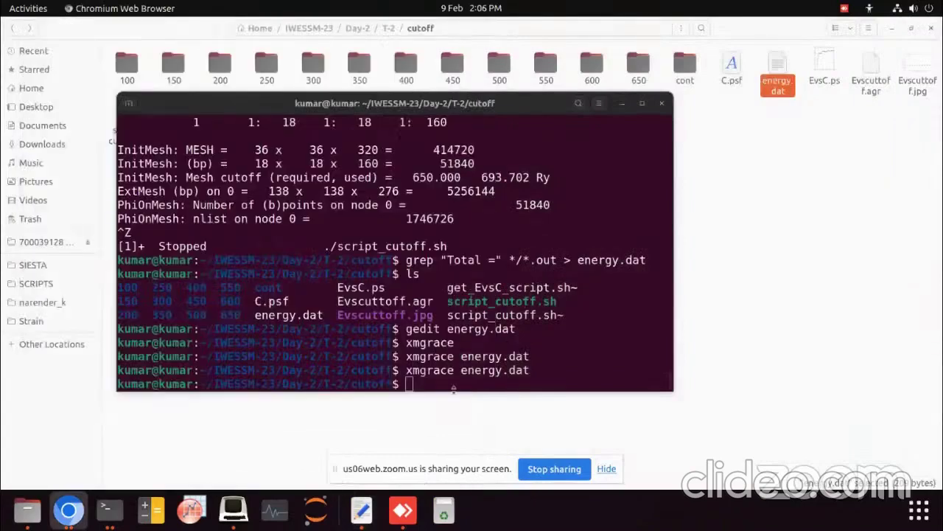
Step: Open the saved Grace project in the cutoff folder by running xmgrace *.agr
click(425, 383)
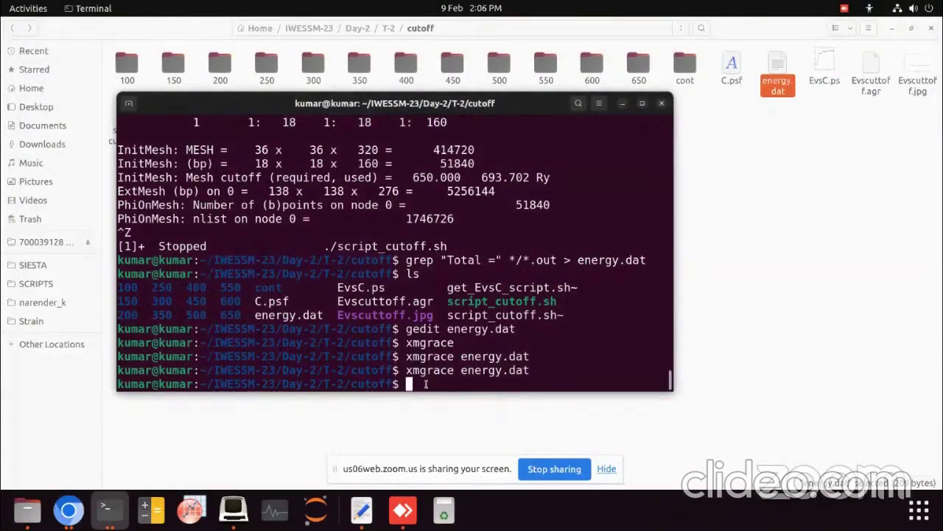
text(xmgrace )
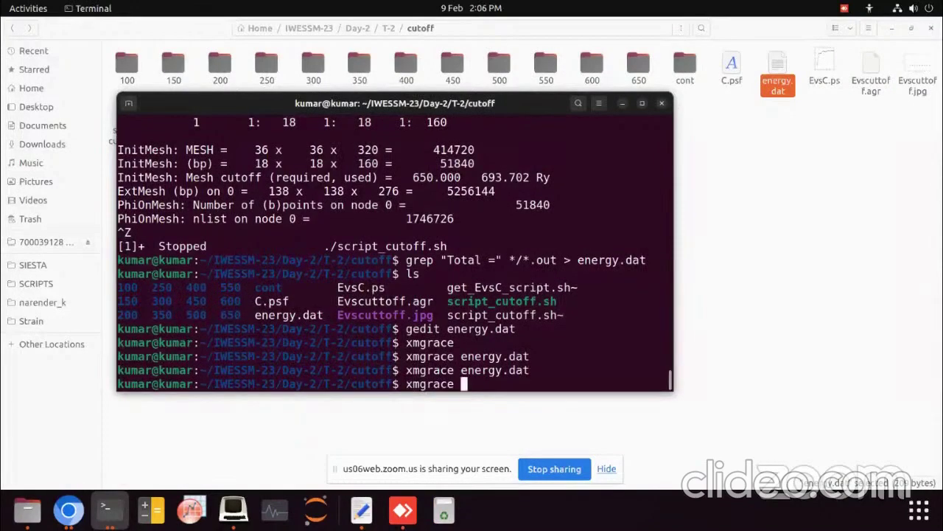
text(*.agr)
key(Return)
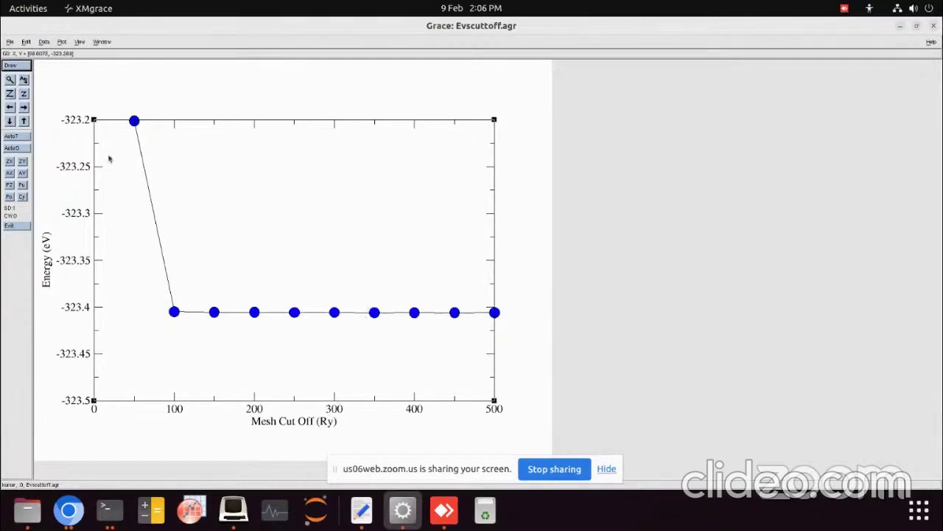
Step: Zoom in twice on the flat part of the Mesh Cut Off curve up to 500 Ry, and exit the plot without saving
click(9, 81)
click(253, 274)
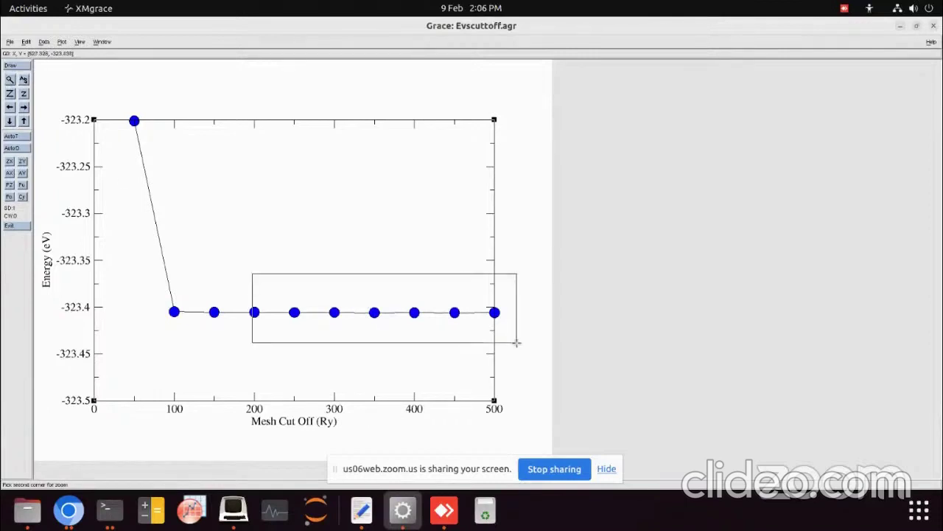
click(495, 336)
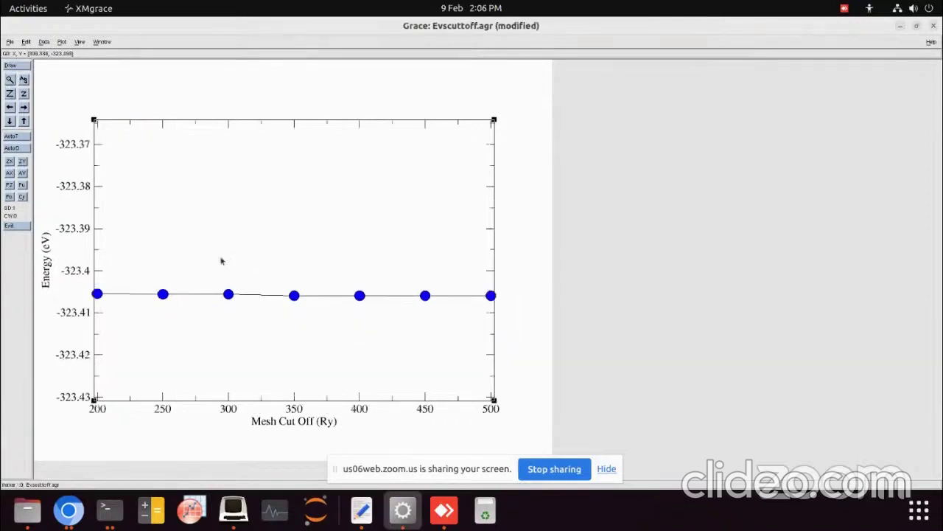
click(10, 79)
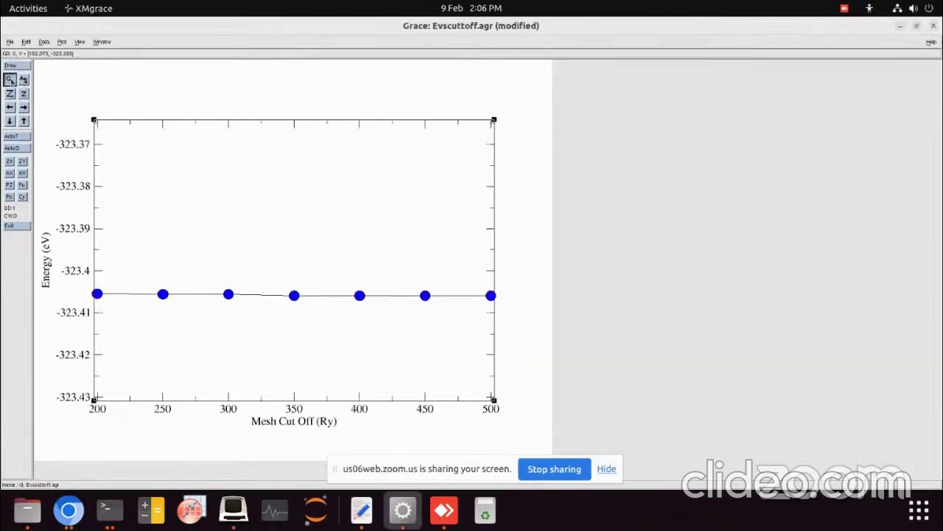
click(113, 232)
click(477, 372)
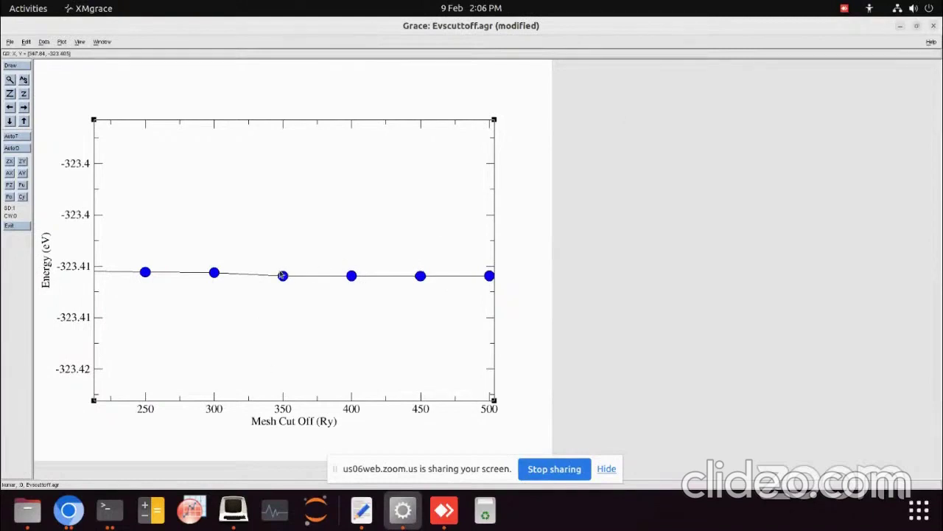
click(934, 26)
click(443, 291)
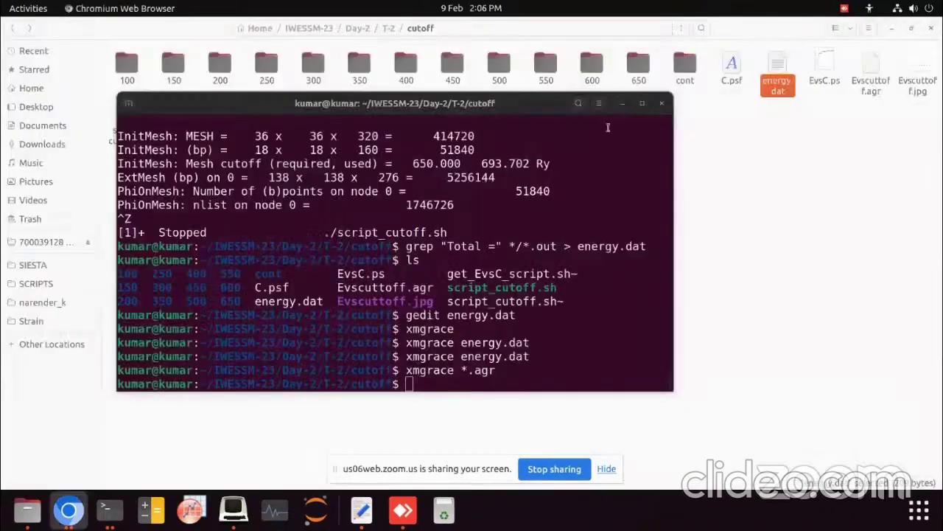
Step: Close the terminal and switch to AnyDesk to review the handwritten mesh cutoff notes, returning to the file manager
click(661, 104)
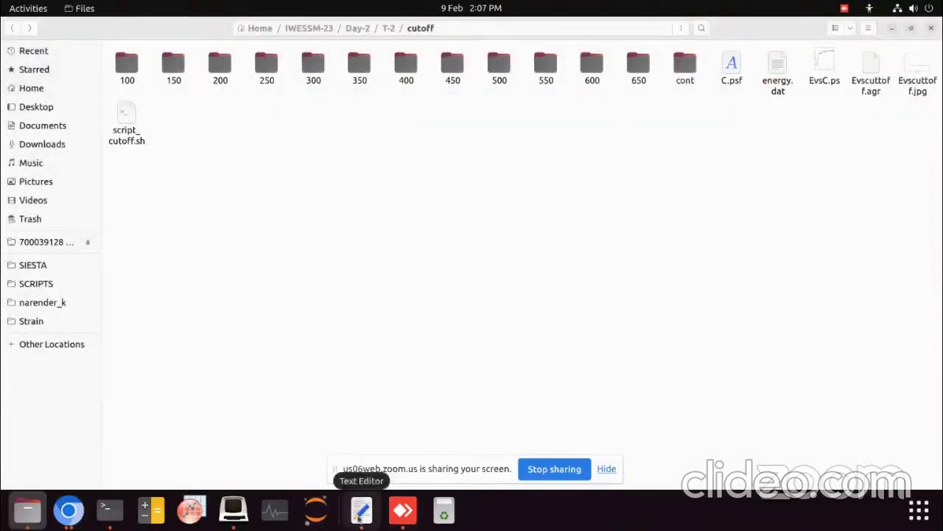
click(403, 510)
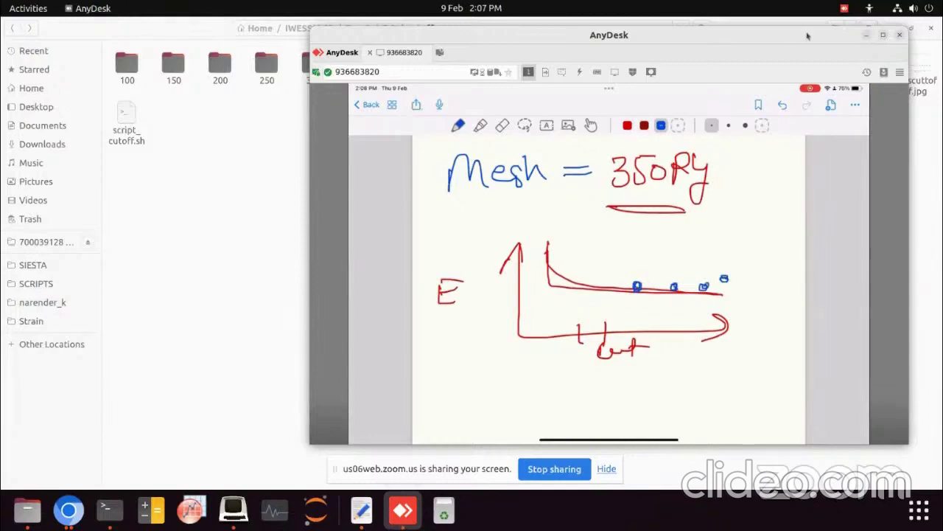
click(256, 106)
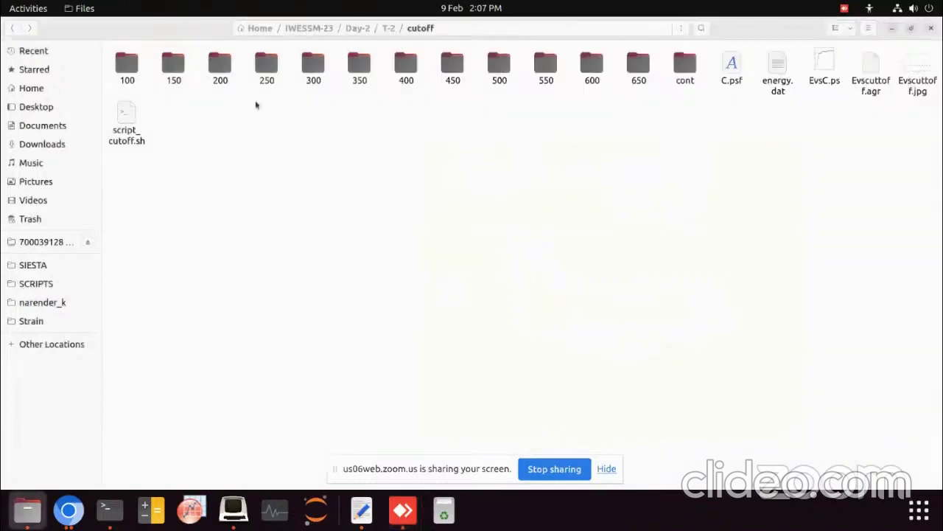
Step: Open script_kpoints.sh from the kpoint folder in T-2 and examine its k-point loop and graphene input block
click(13, 28)
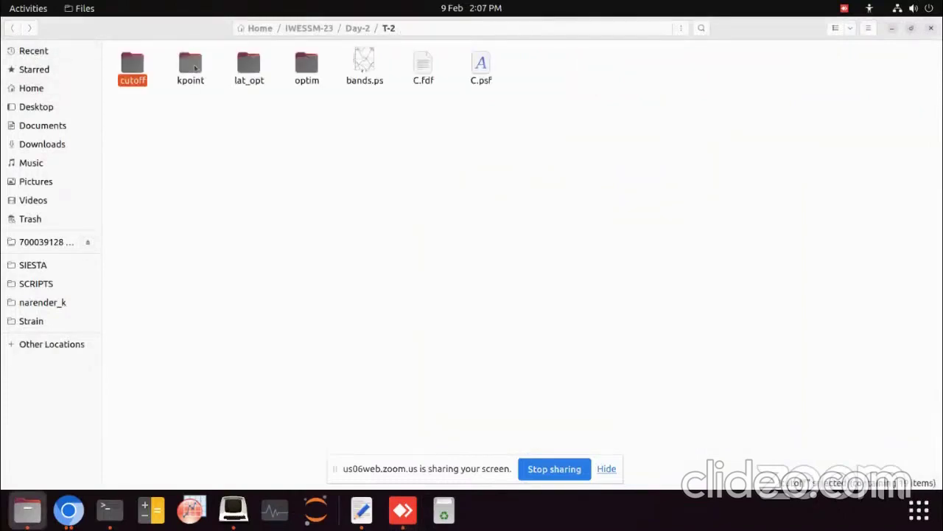
double_click(194, 67)
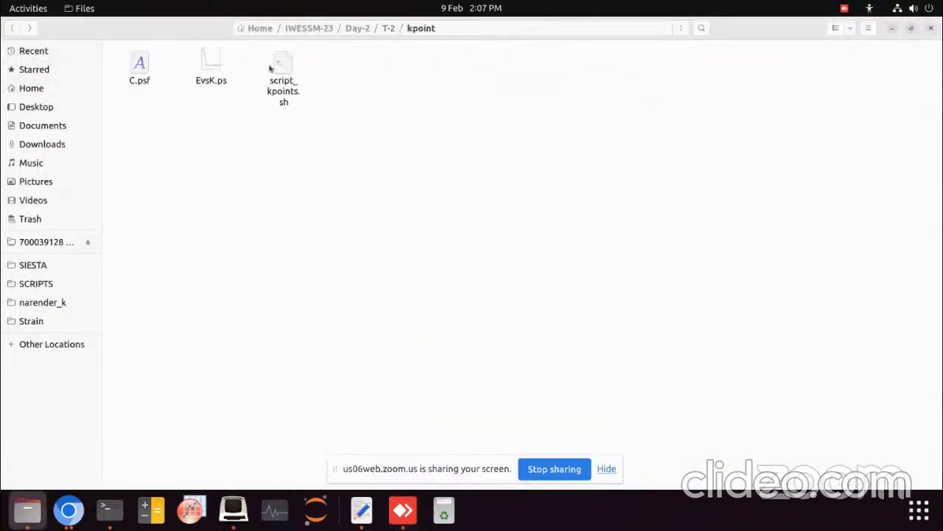
double_click(284, 68)
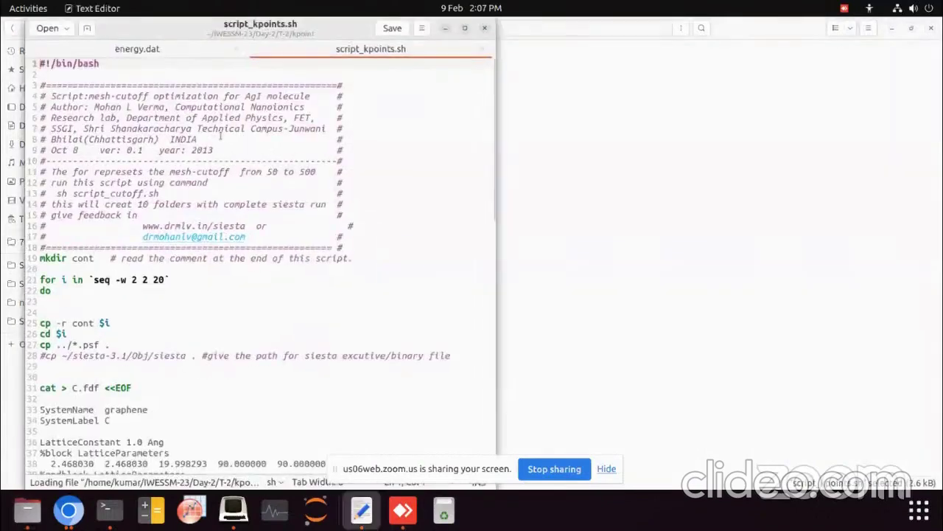
scroll(157, 157, down, 3)
scroll(157, 157, down, 3)
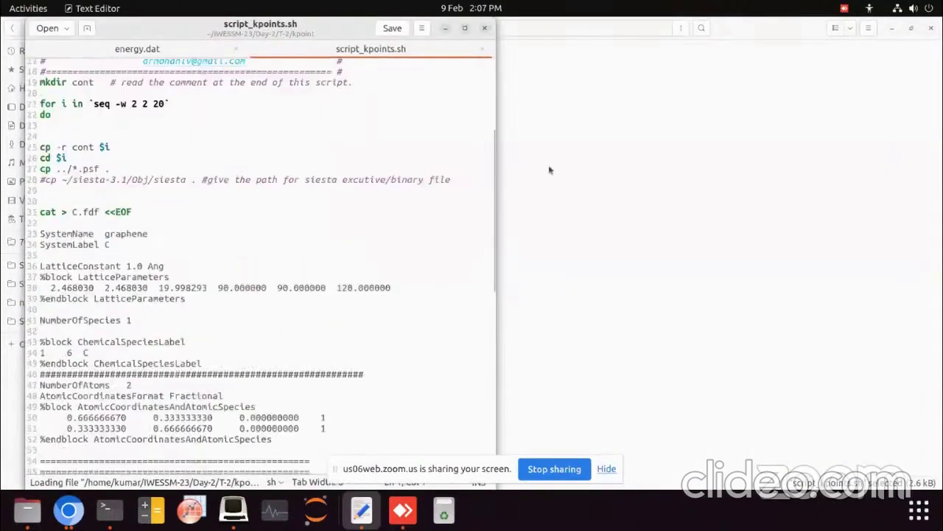
Step: Open C.fdf from the T-2 folder in the text editor
click(634, 131)
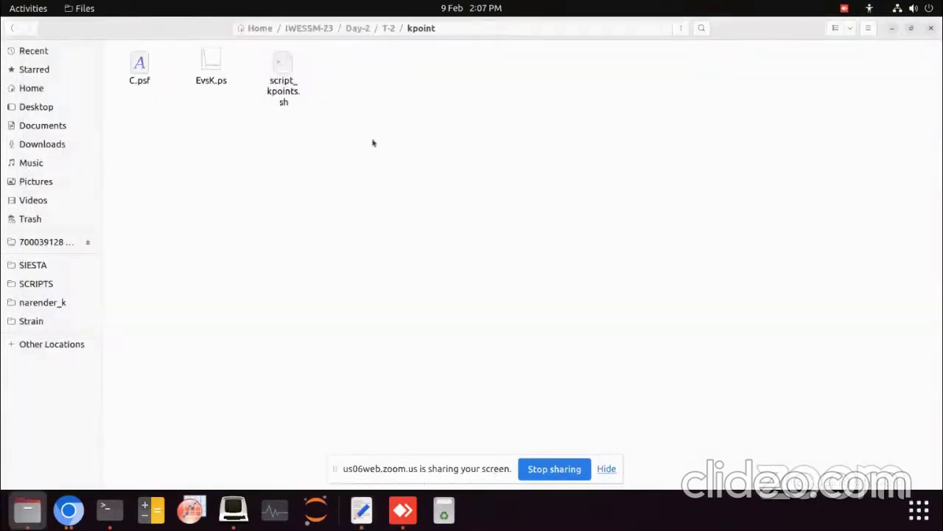
click(14, 30)
double_click(423, 65)
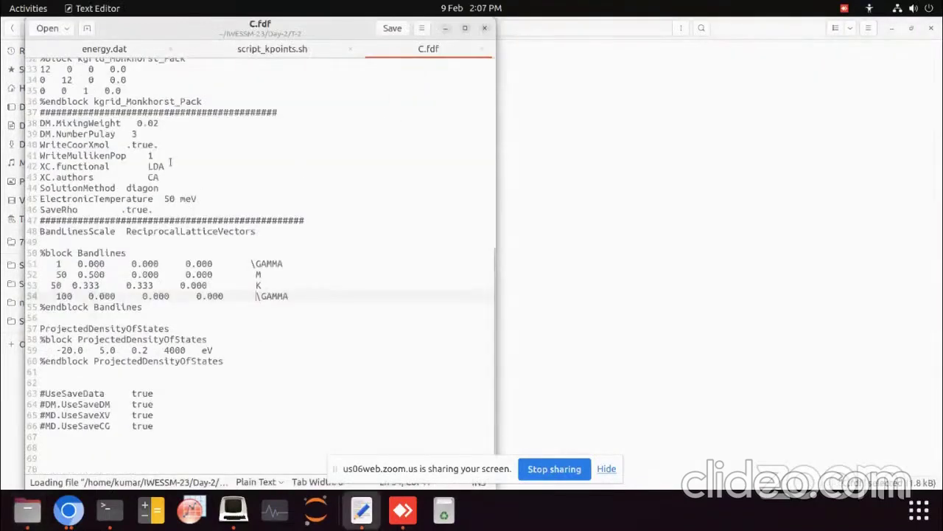
Step: Replace the graphene input block in script_kpoints.sh, between the EOF markers, with the entire contents of C.fdf
drag(181, 427, 27, 4)
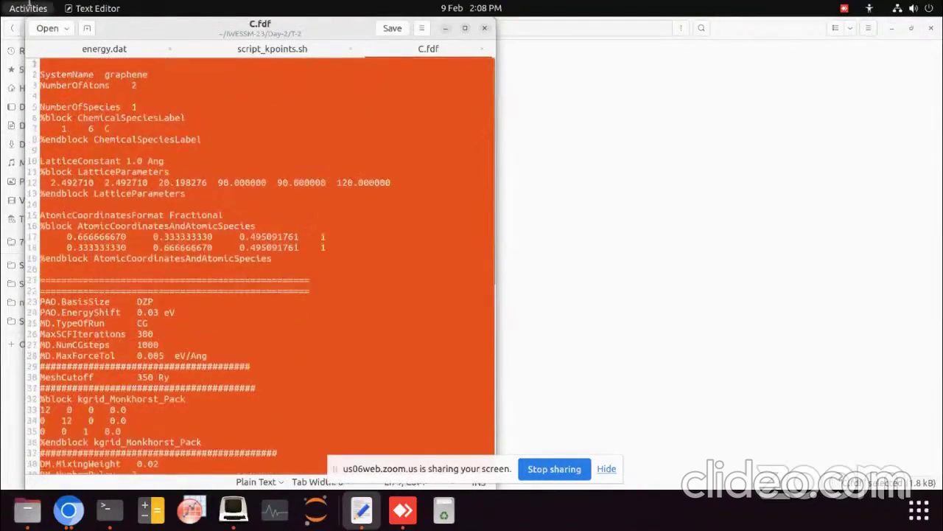
right_click(113, 128)
click(154, 186)
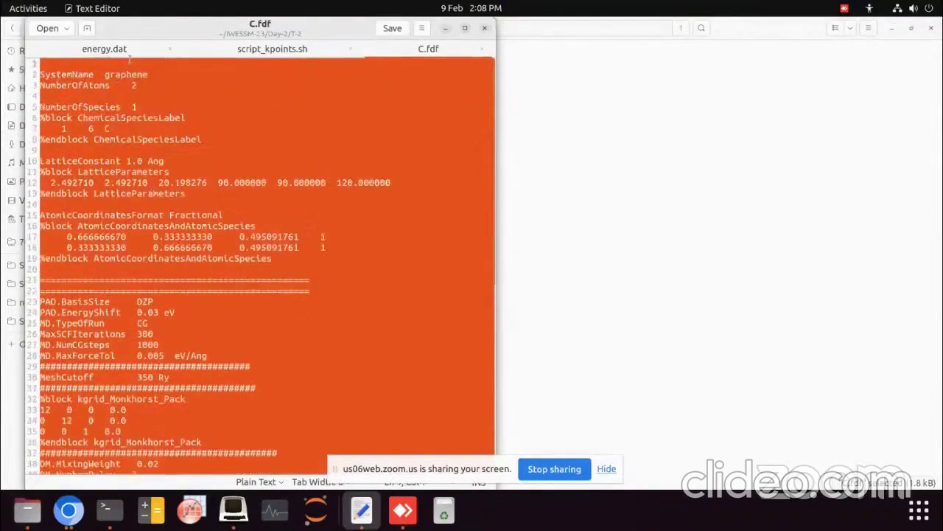
click(265, 50)
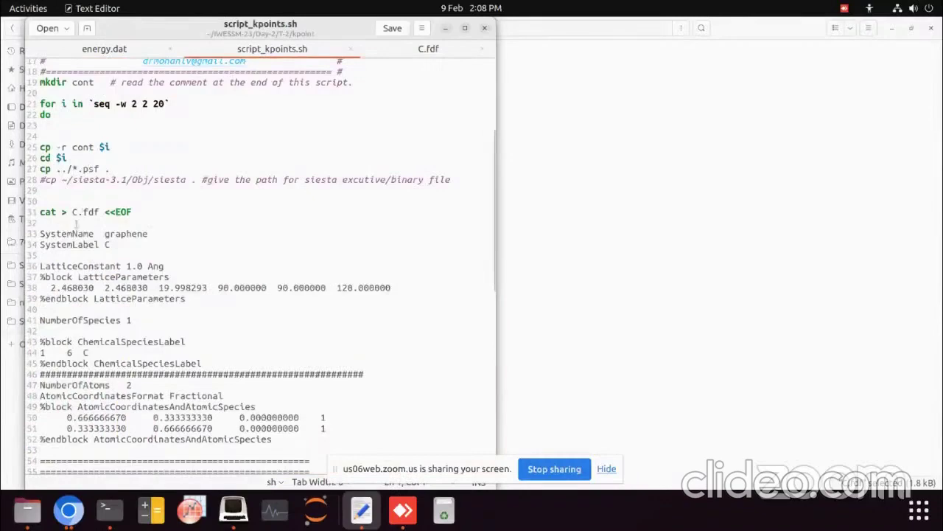
drag(36, 234, 201, 304)
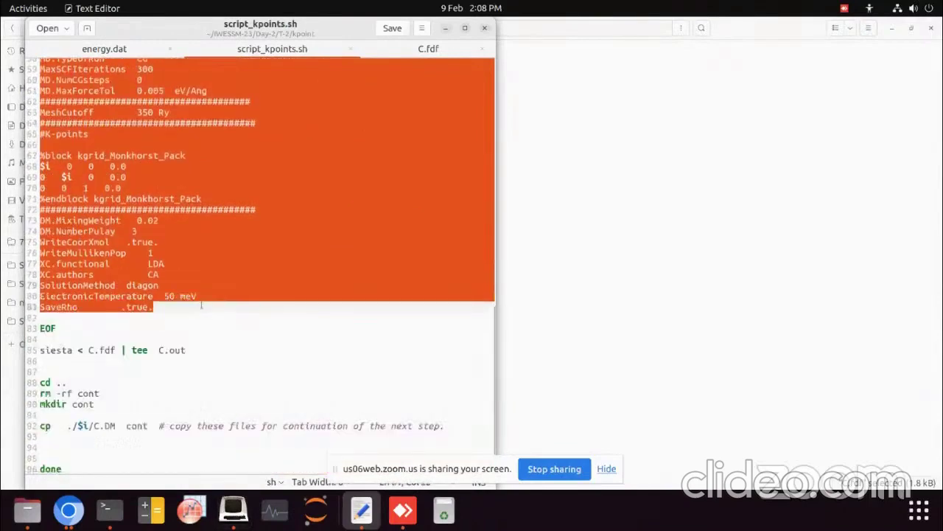
key(Delete)
key(ctrl+v)
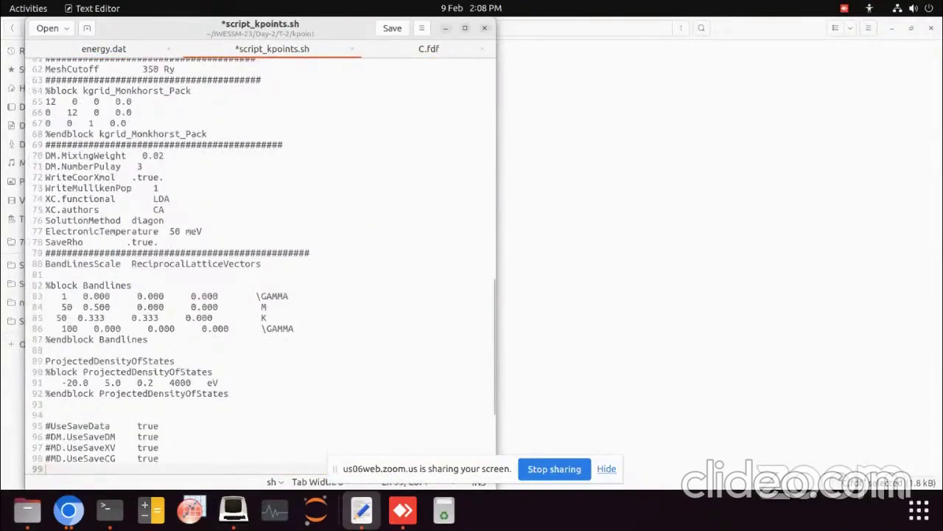
Step: Set MeshCutoff to 400 Ry in the pasted input block of script_kpoints.sh and save the script
scroll(221, 210, down, 2)
scroll(167, 199, up, 2)
scroll(167, 199, up, 3)
scroll(155, 148, up, 2)
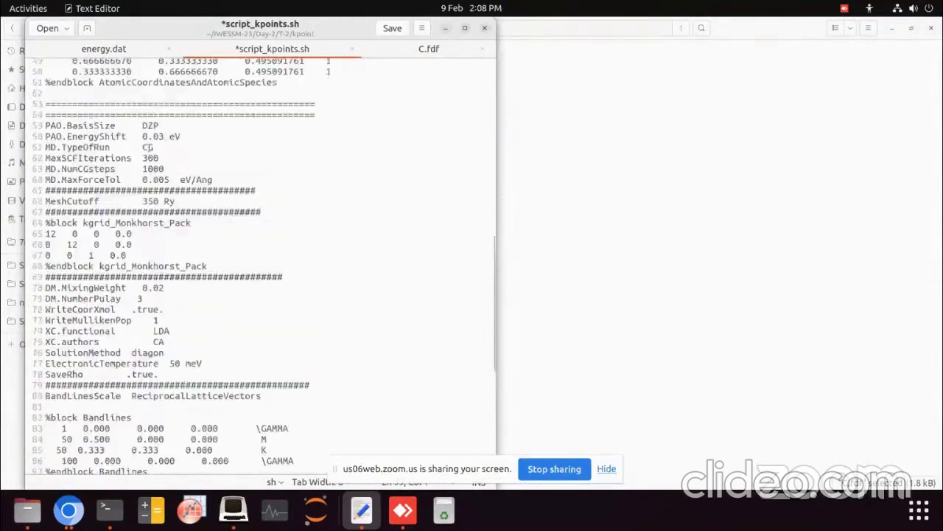
drag(67, 200, 105, 201)
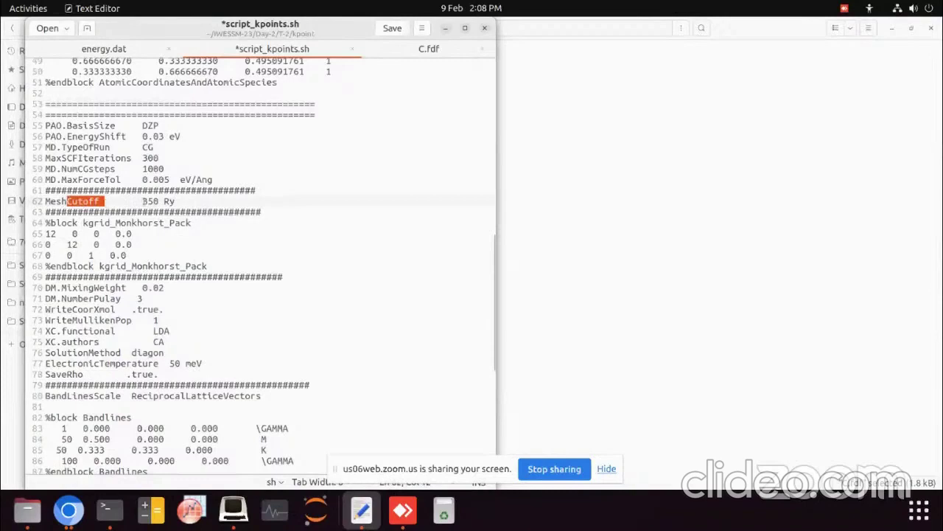
click(143, 201)
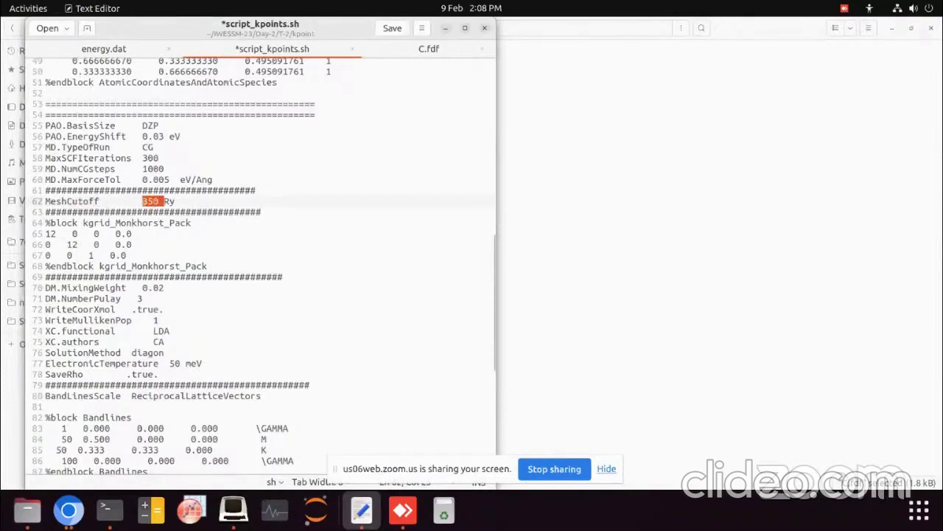
key(Delete)
key(Delete)
text(400)
key(BackSpace)
click(392, 28)
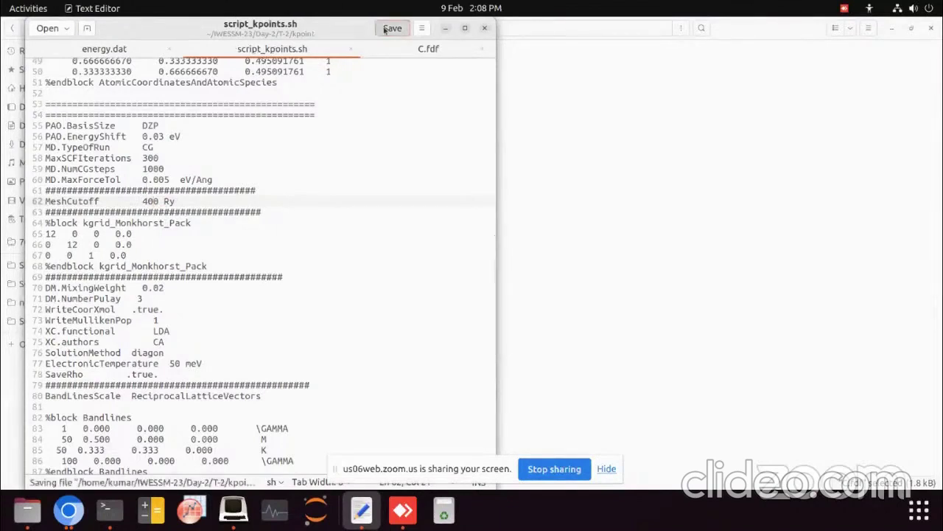
Step: Close the energy.dat file and move the text editor window away from the folder icons behind it
drag(323, 29, 546, 52)
click(395, 72)
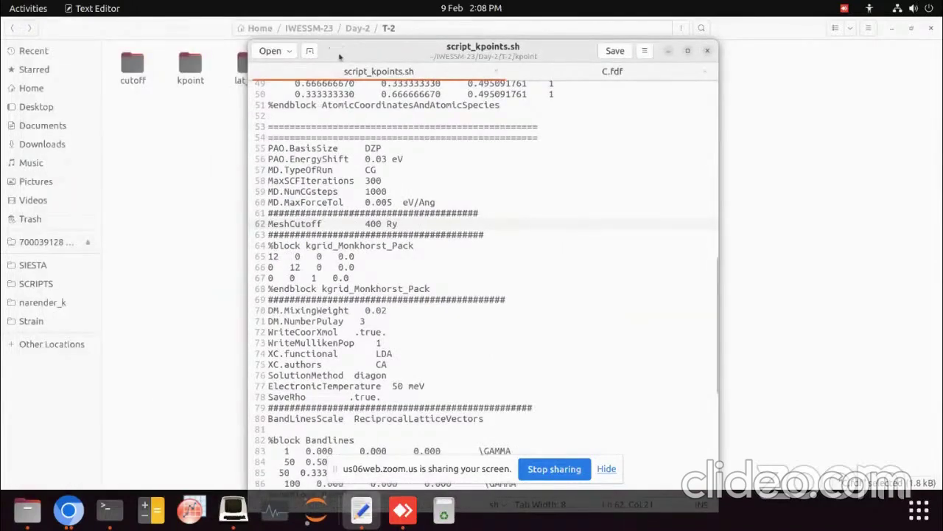
drag(338, 54, 406, 44)
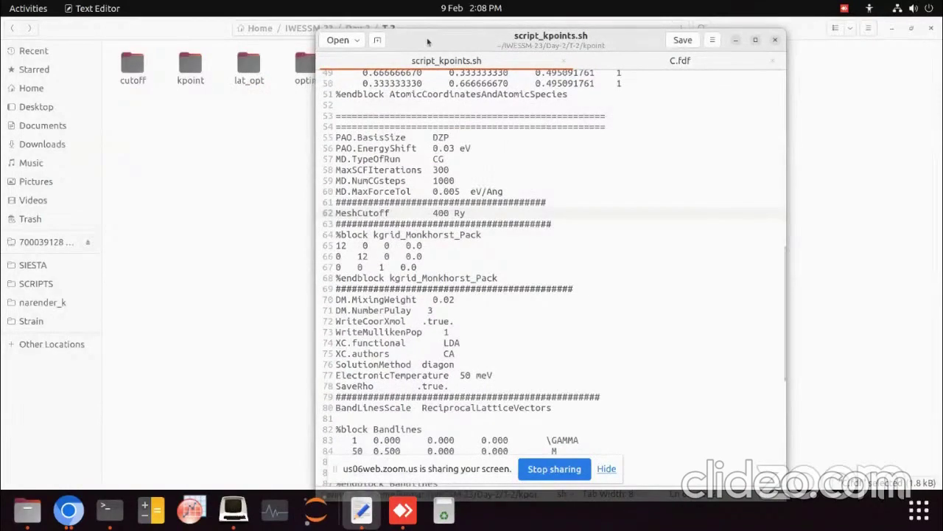
drag(432, 55, 421, 50)
Step: Replace both 12 values on the diagonal of the kgrid_Monkhorst_Pack block with the loop variable $i
drag(352, 209, 455, 209)
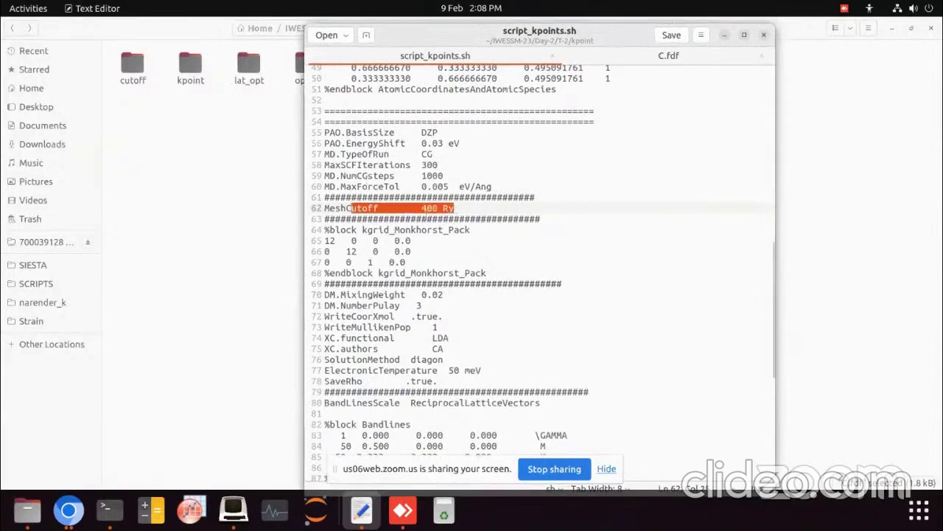
drag(326, 230, 485, 272)
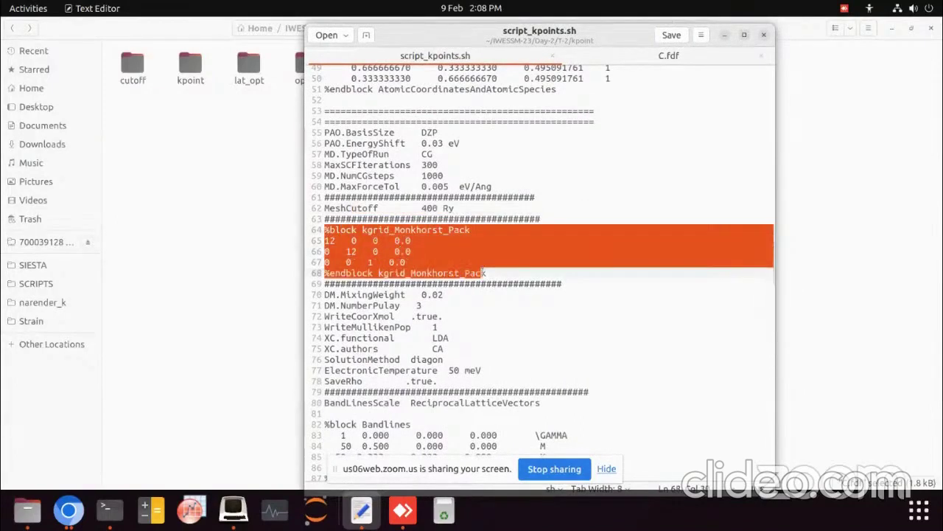
click(335, 241)
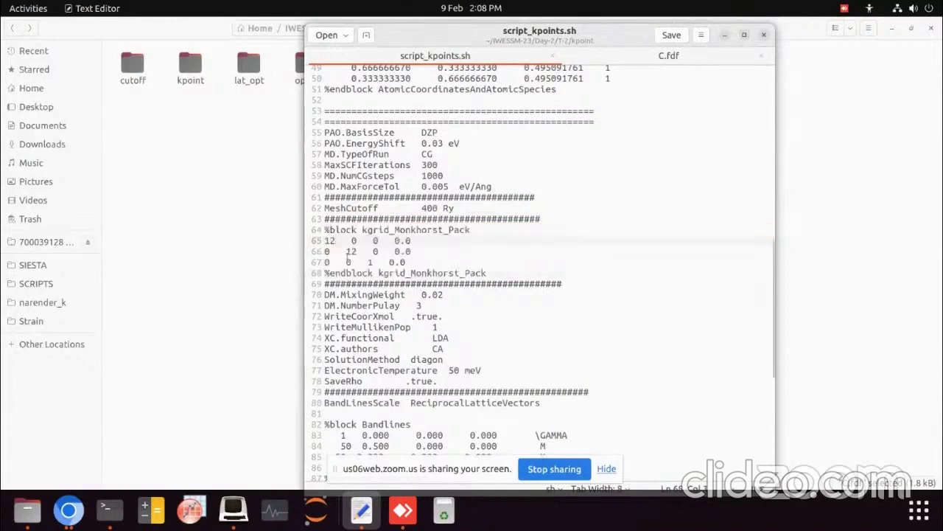
key(BackSpace)
key(BackSpace)
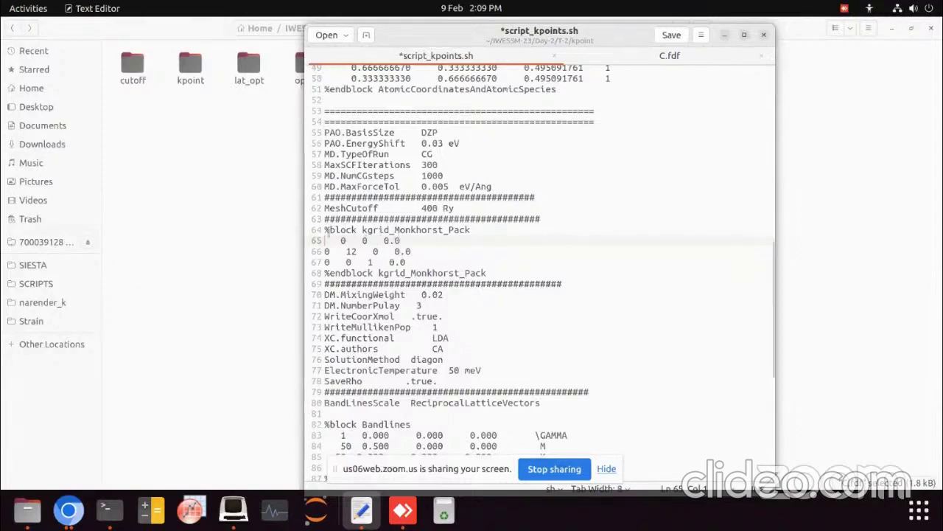
text(12)
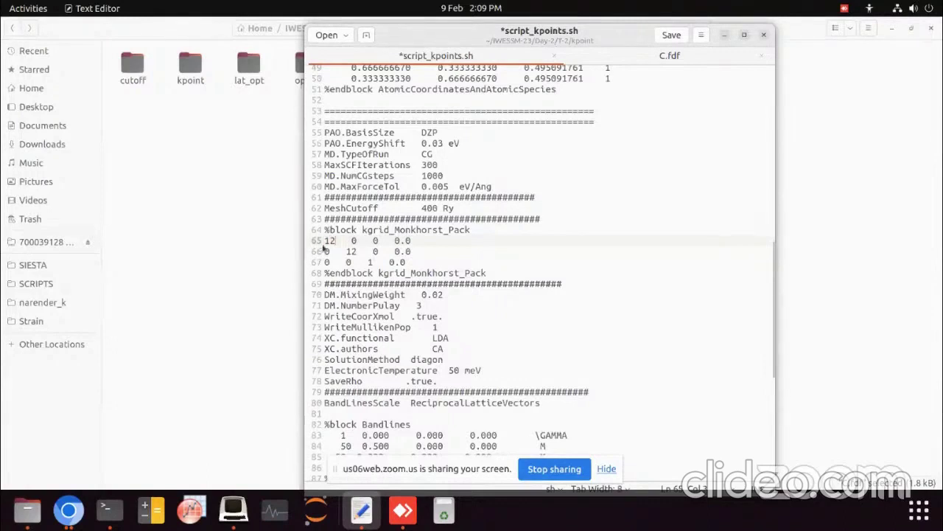
key(BackSpace)
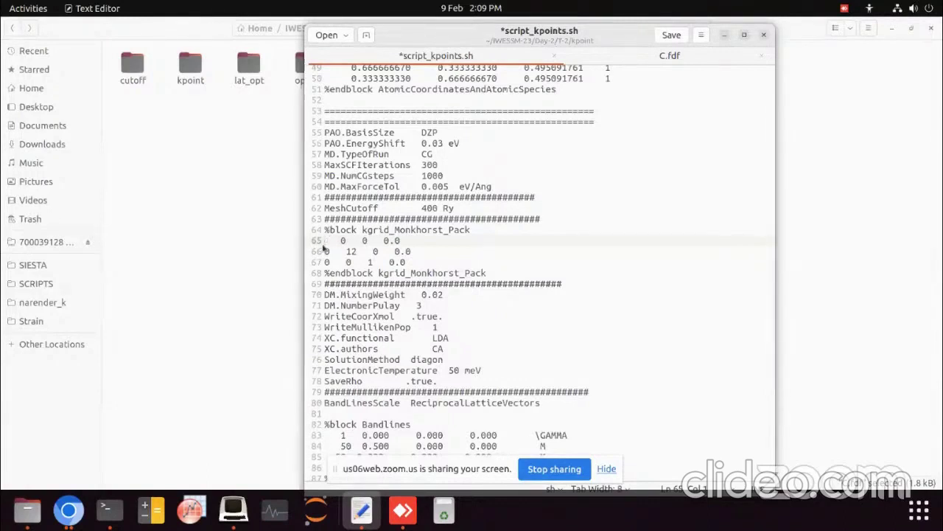
text(5)
text(l)
key(Down)
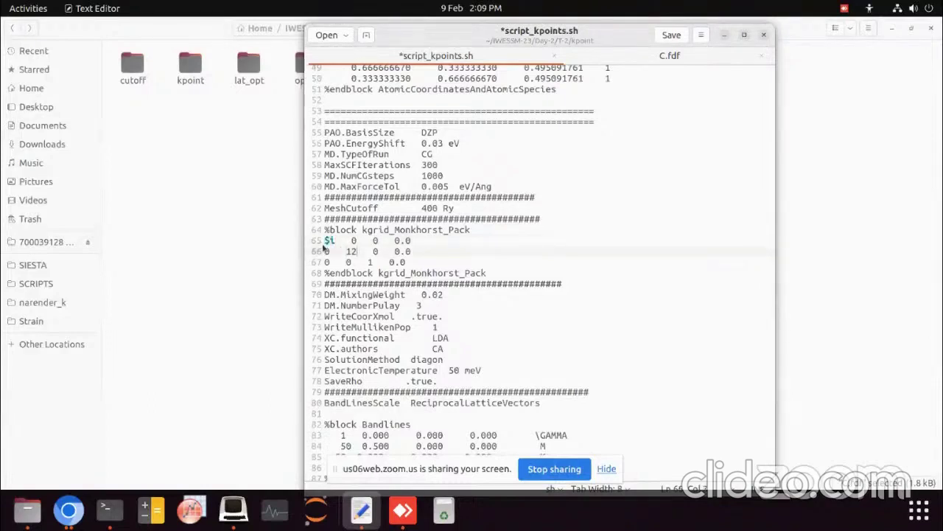
key(BackSpace)
key(BackSpace)
text($i)
click(375, 262)
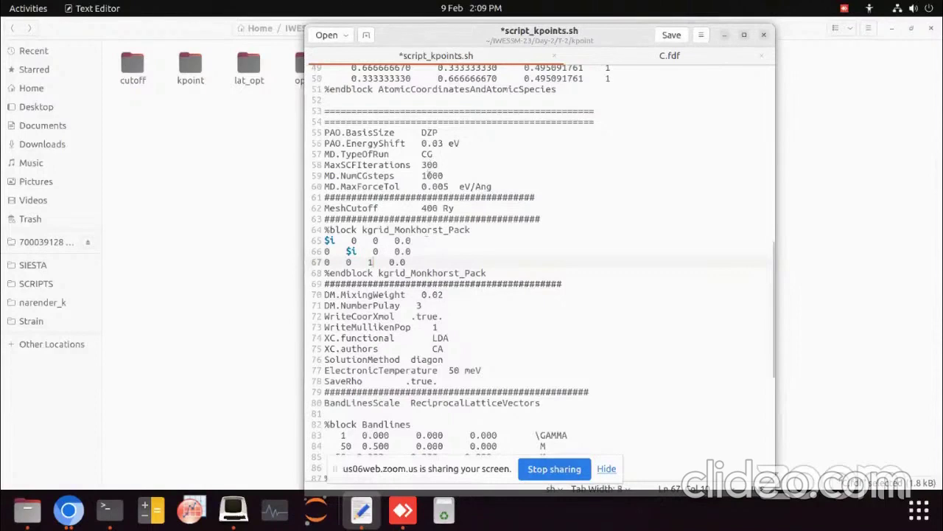
Step: Set MD.NumCGsteps to 00, save script_kpoints.sh and close the text editor
click(429, 175)
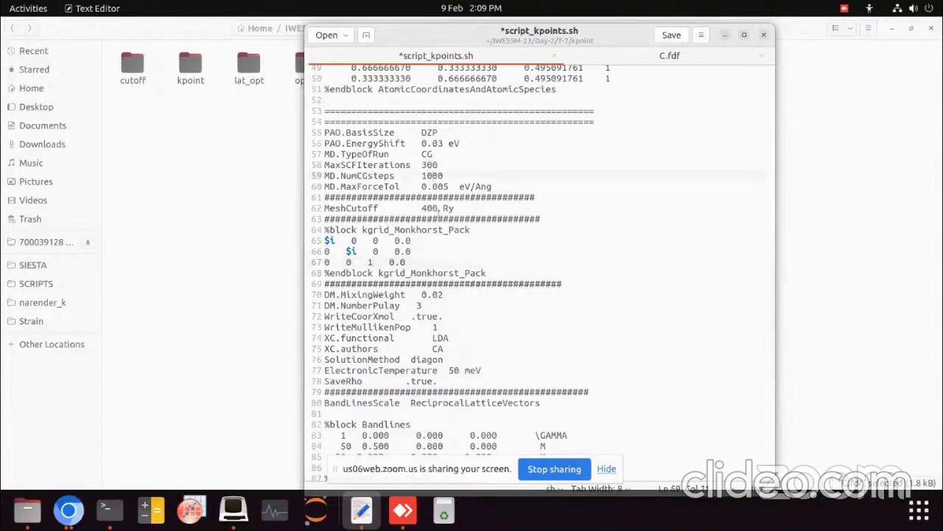
key(BackSpace)
key(BackSpace)
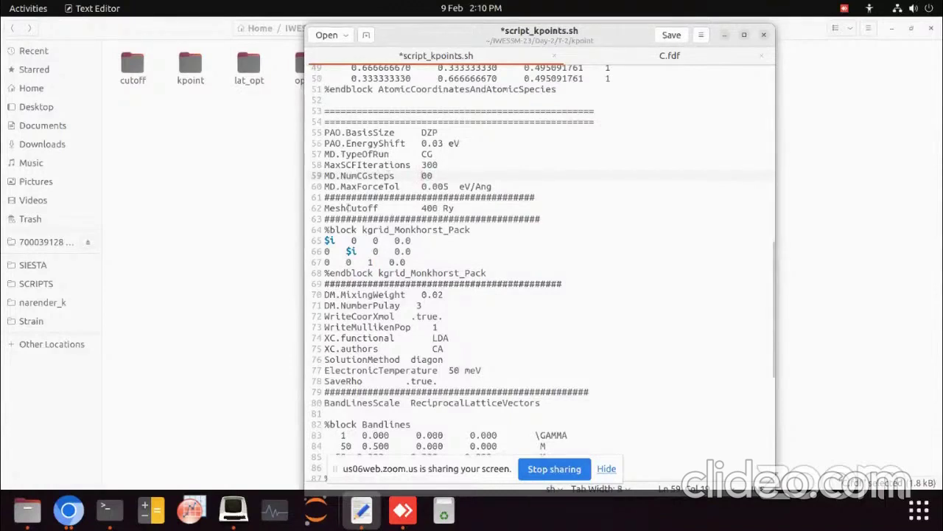
drag(347, 209, 490, 204)
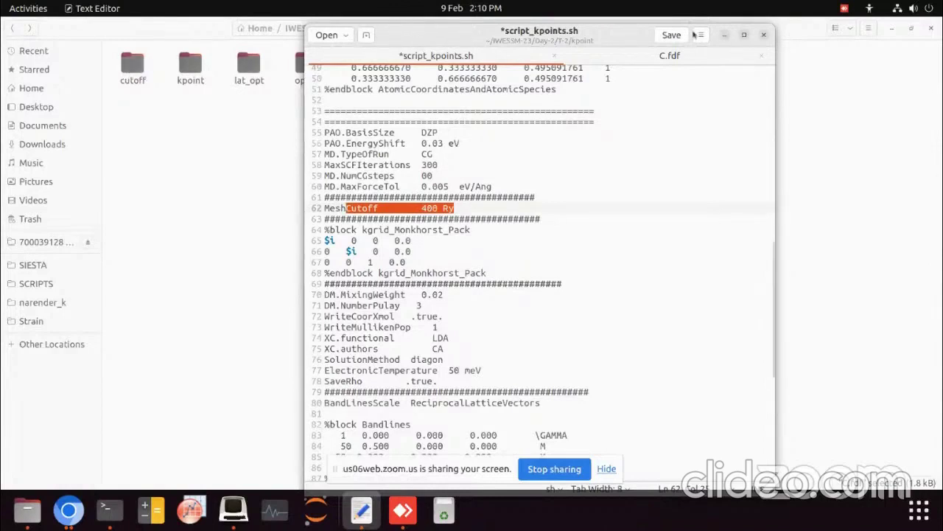
click(671, 35)
scroll(682, 81, down, 5)
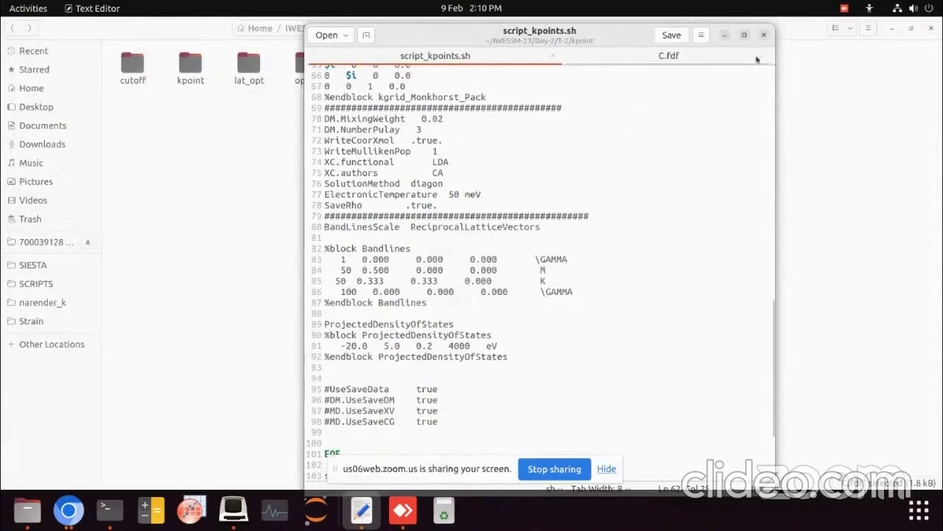
click(764, 35)
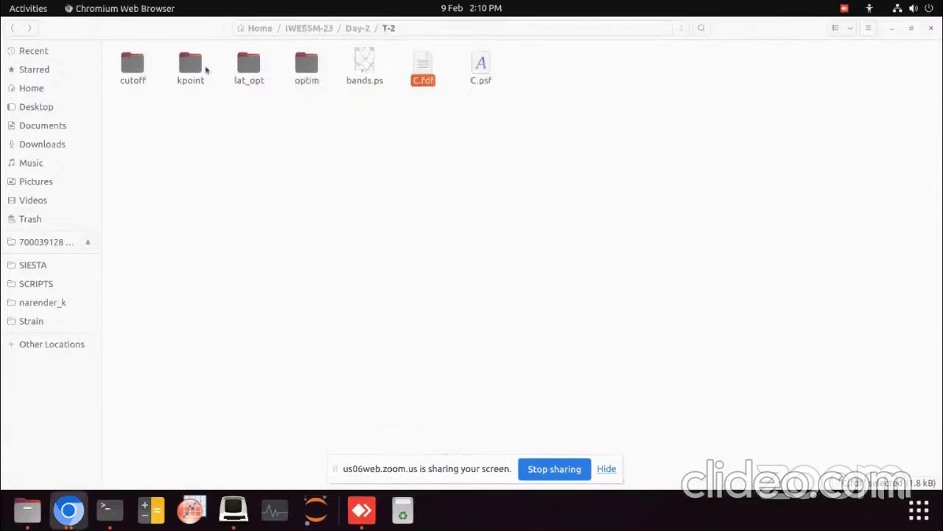
Step: Reopen script_kpoints.sh from the kpoint folder and review its MeshCutoff, kgrid_Monkhorst_Pack and MD.NumCGsteps settings
double_click(203, 72)
double_click(277, 69)
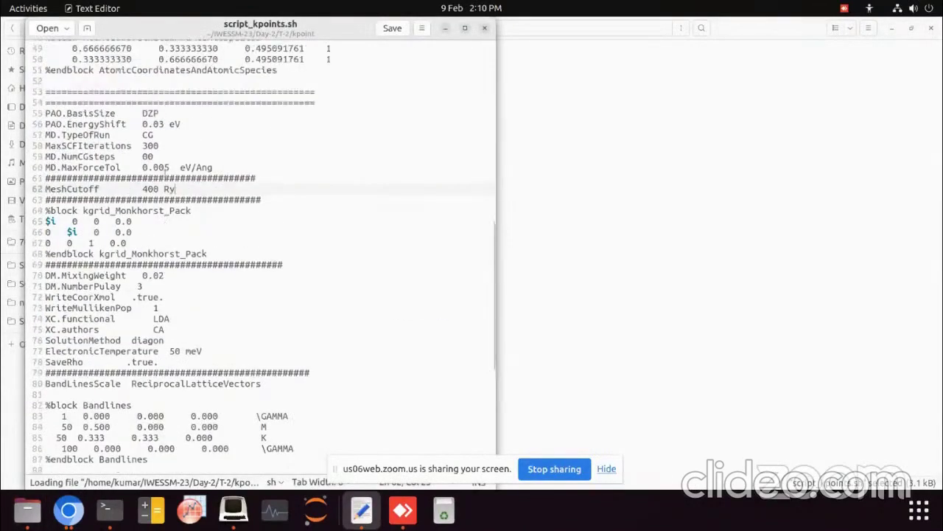
drag(77, 279, 190, 275)
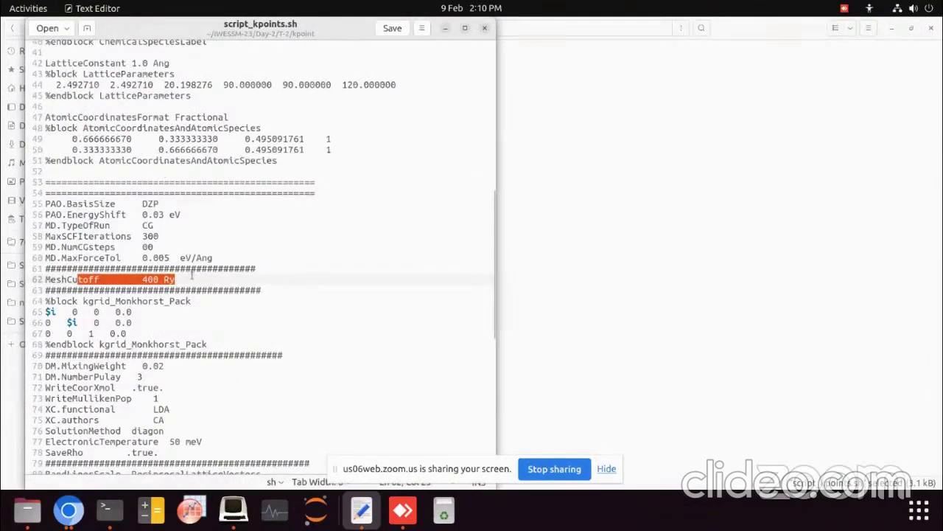
click(55, 311)
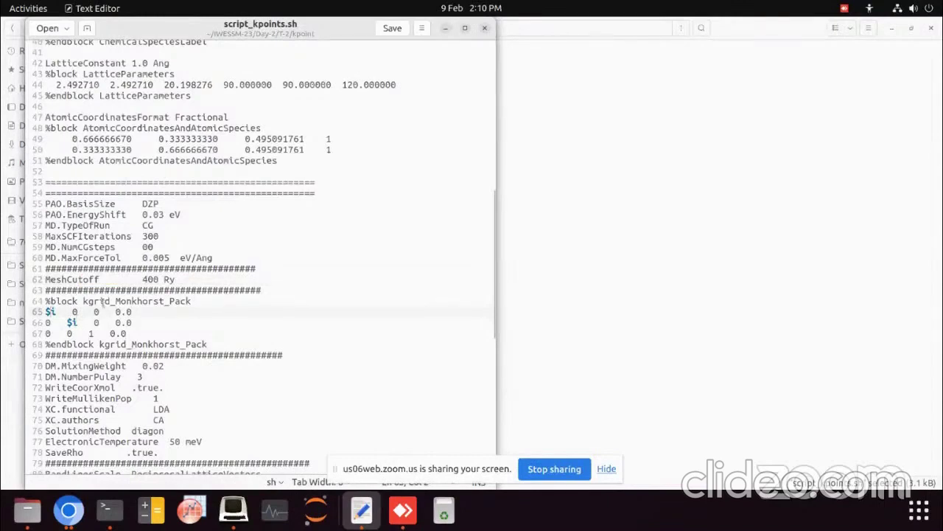
drag(104, 302, 158, 303)
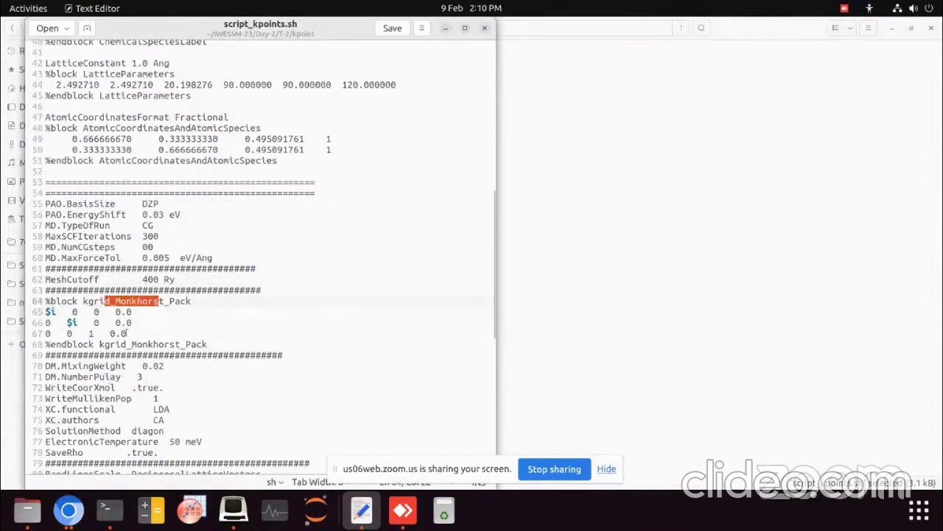
click(56, 325)
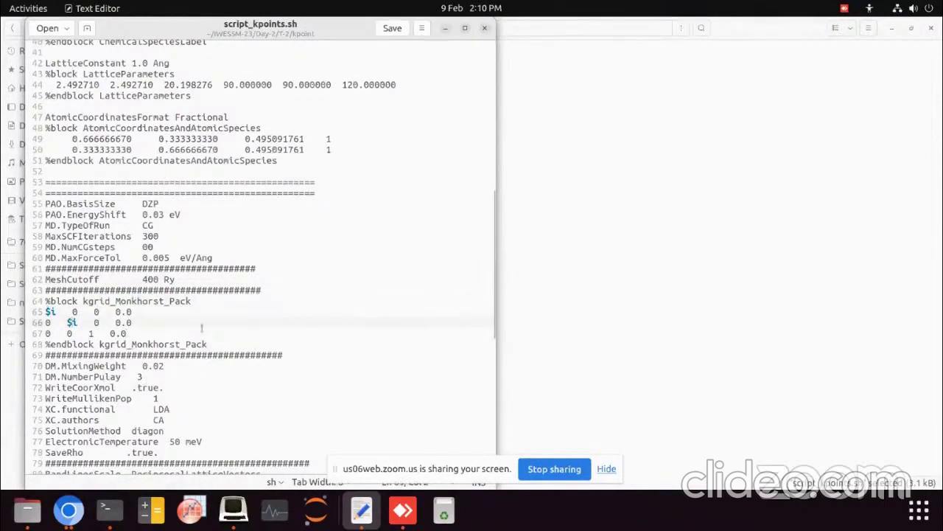
scroll(196, 322, up, 2)
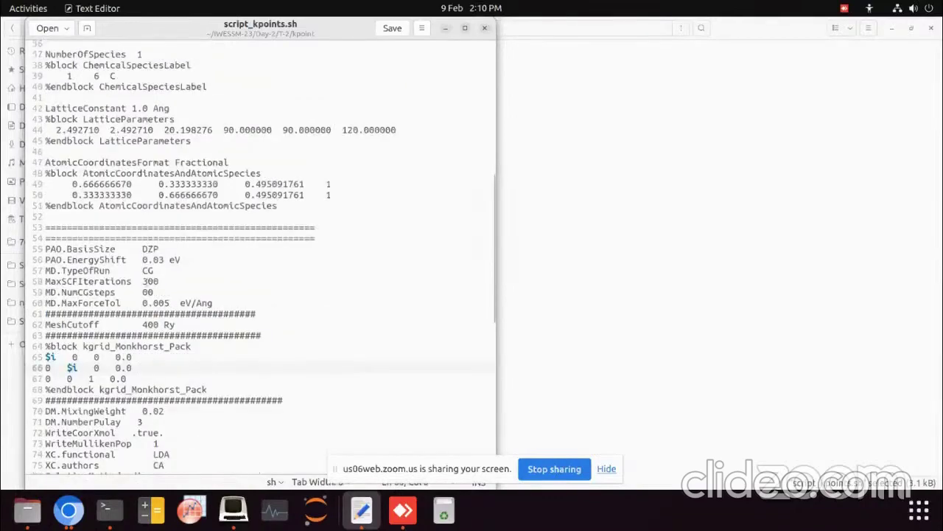
drag(139, 292, 168, 288)
Step: Change the loop range in script_kpoints.sh to seq -w 3 2 25, save the script and close the editor
scroll(282, 307, up, 7)
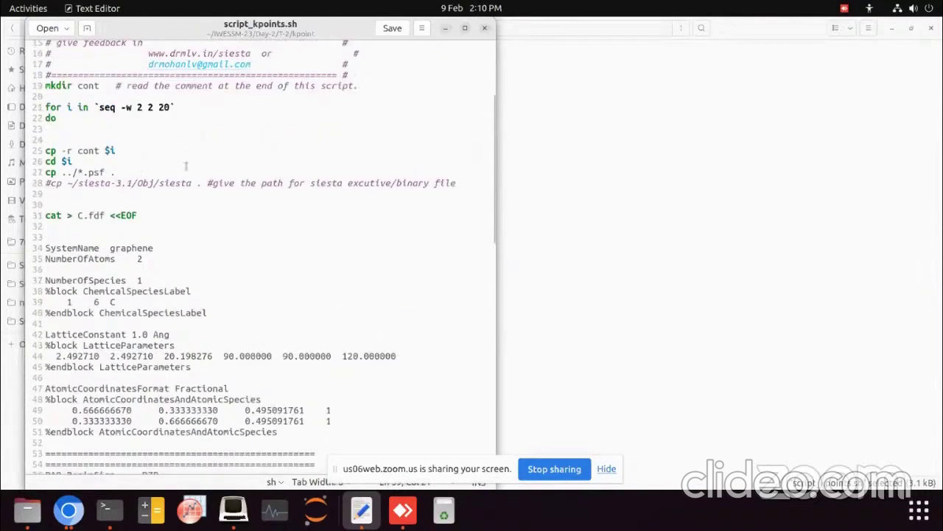
scroll(137, 188, up, 2)
click(141, 153)
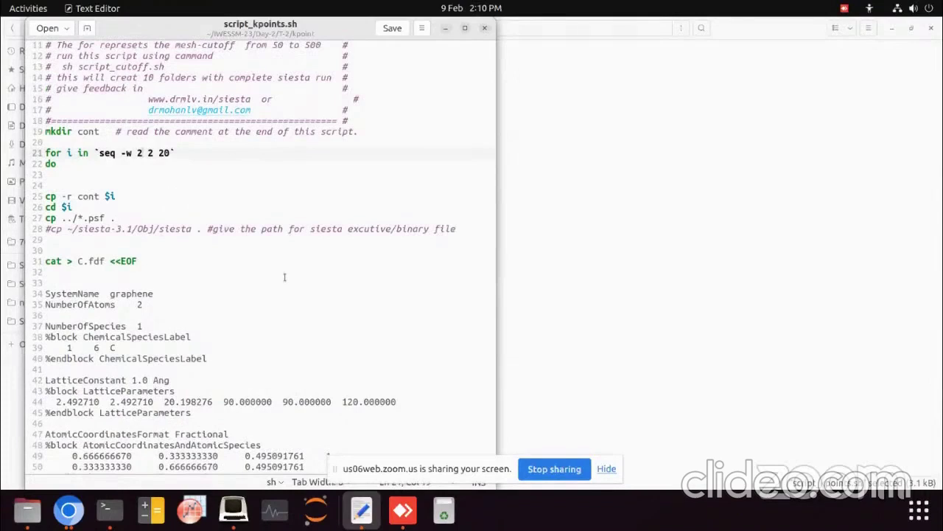
key(BackSpace)
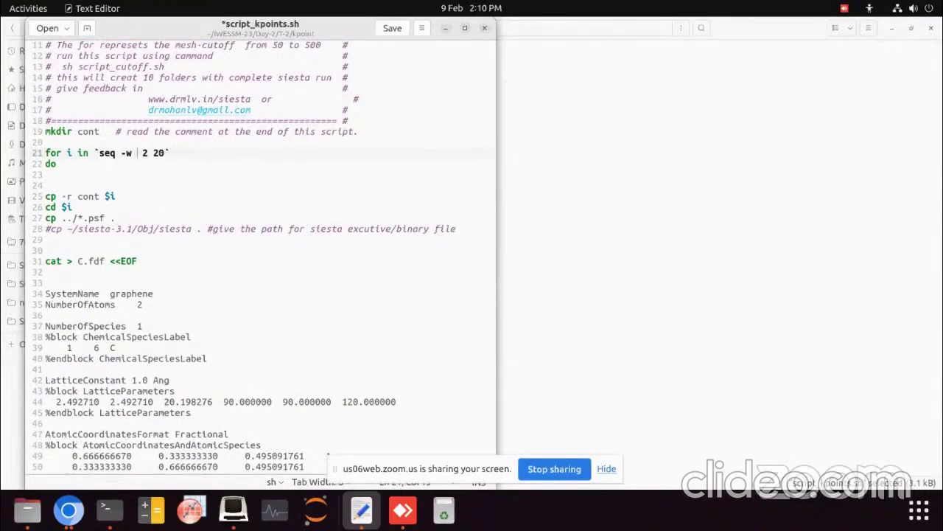
text(3)
key(BackSpace)
key(BackSpace)
text(25)
click(395, 29)
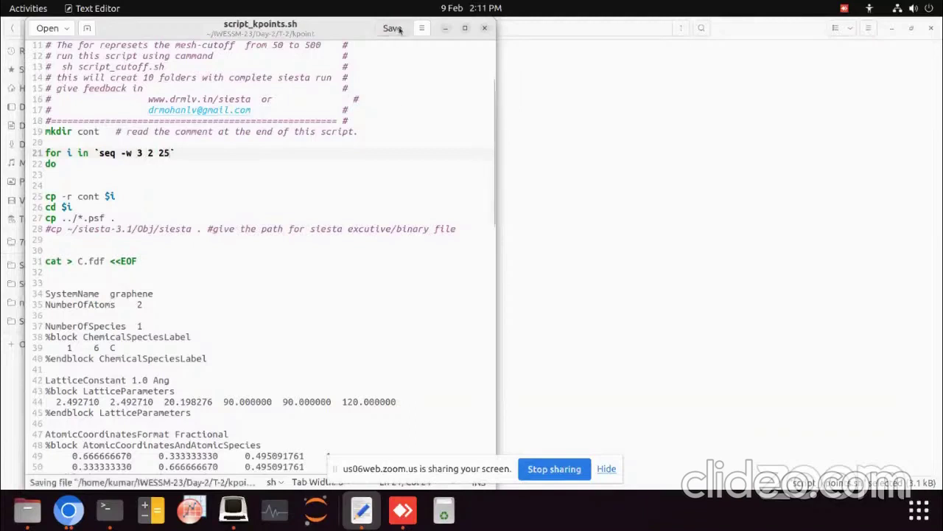
click(485, 29)
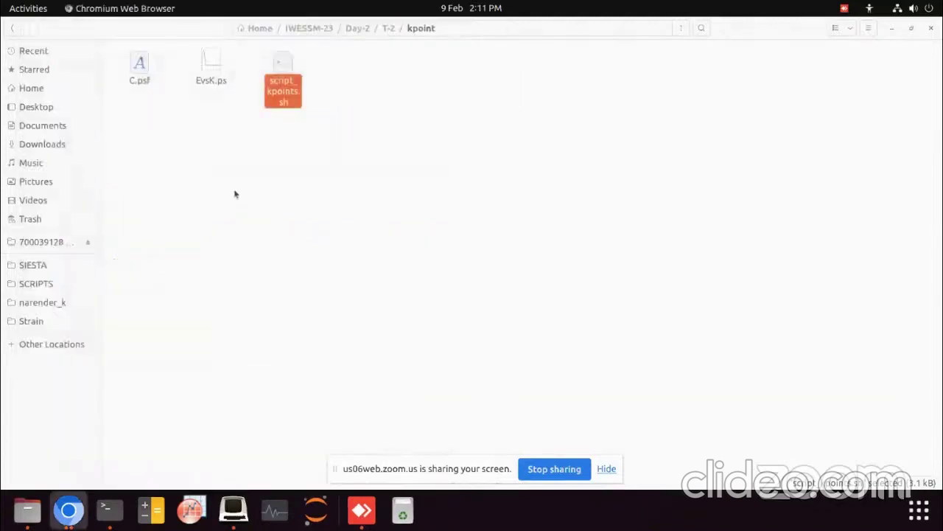
Step: Open a terminal in the kpoint folder and list the folder's files
right_click(234, 194)
click(293, 258)
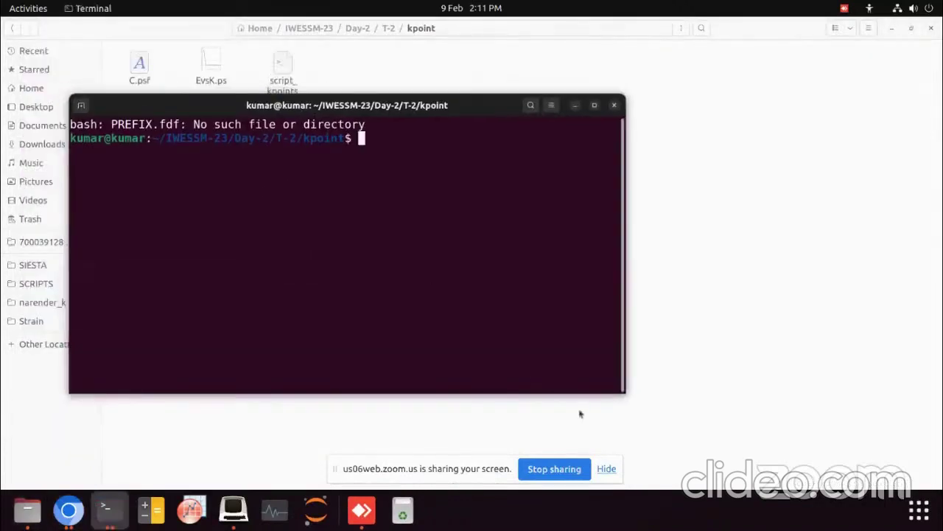
text(ls)
key(Return)
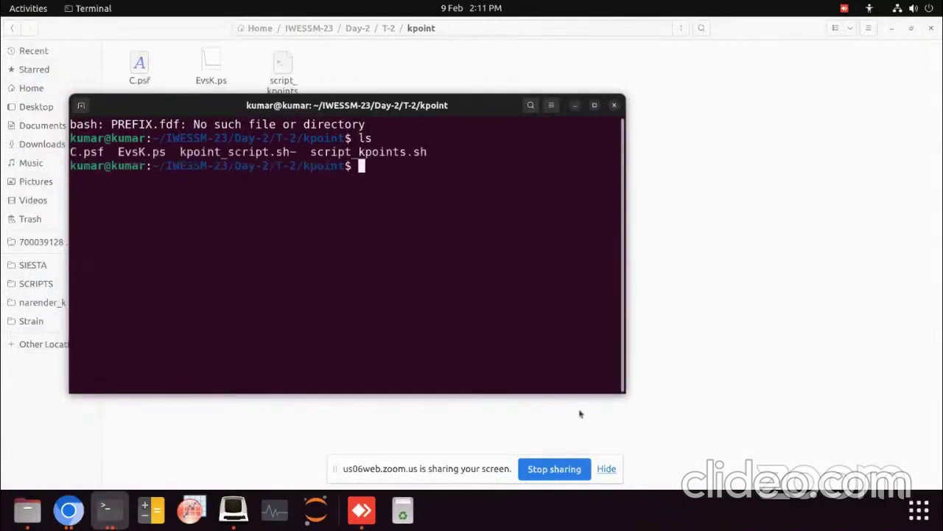
Step: Make script_kpoints.sh executable with chmod +x and list the files again to check it
text(chmod )
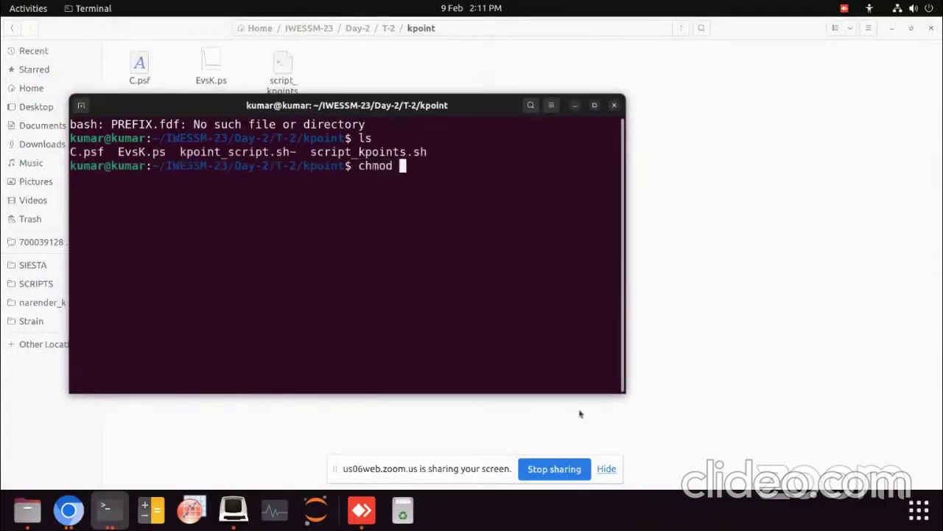
text(+x s)
key(Tab)
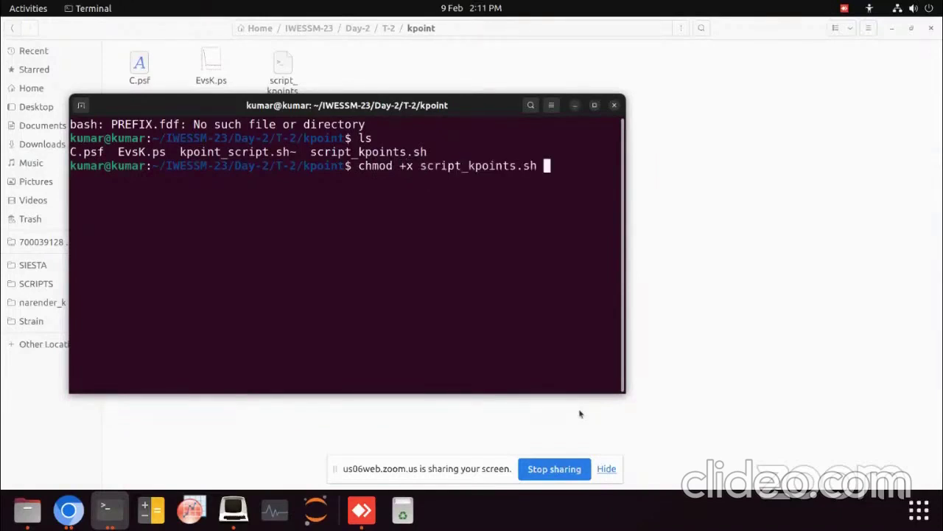
key(BackSpace)
key(BackSpace)
key(BackSpace)
key(BackSpace)
key(BackSpace)
key(BackSpace)
key(BackSpace)
key(BackSpace)
key(BackSpace)
key(BackSpace)
key(BackSpace)
key(BackSpace)
key(BackSpace)
key(BackSpace)
key(BackSpace)
key(BackSpace)
key(BackSpace)
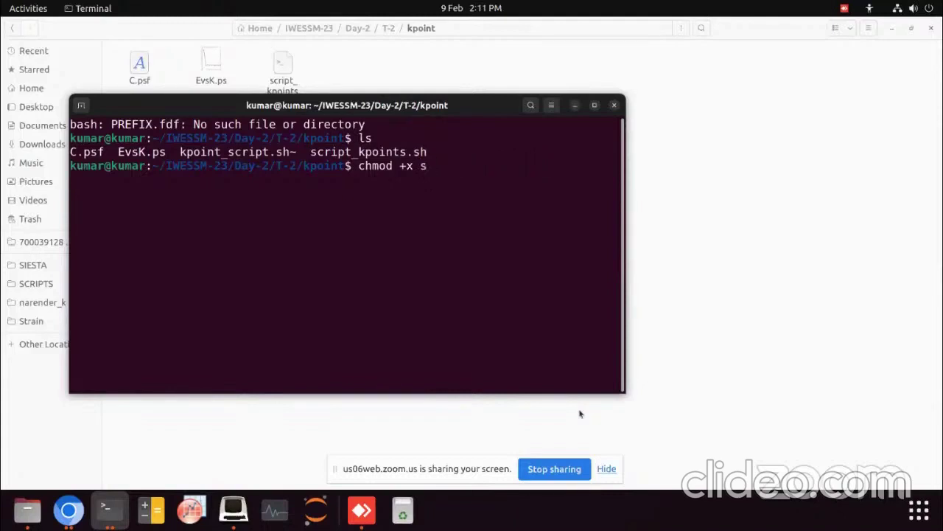
key(Tab)
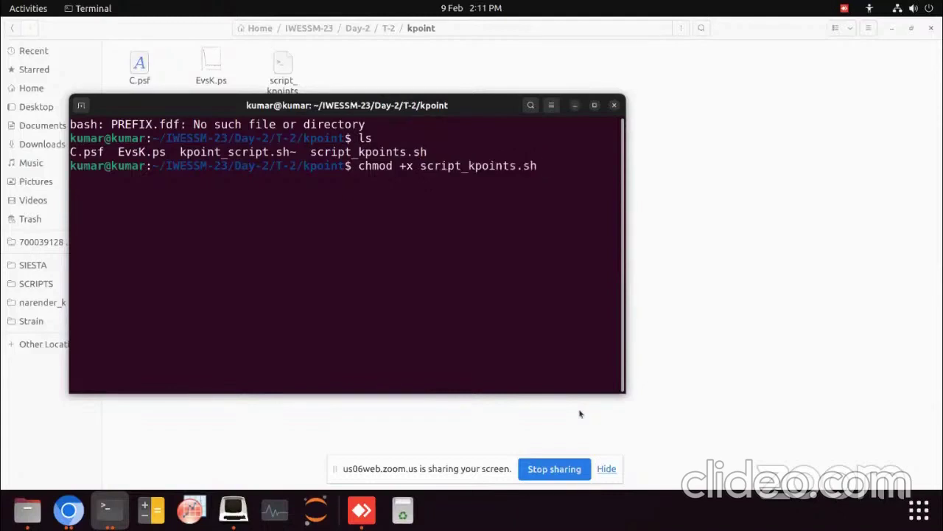
key(Return)
text(ls)
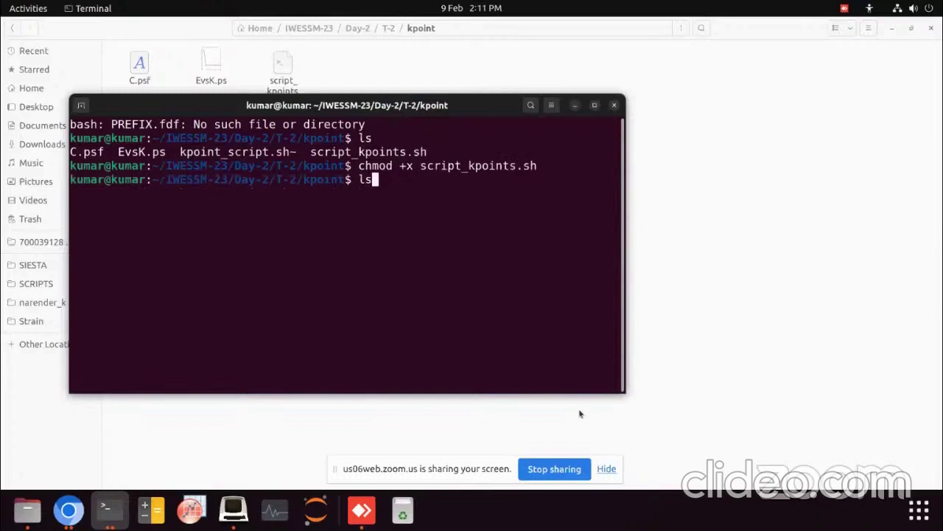
key(Return)
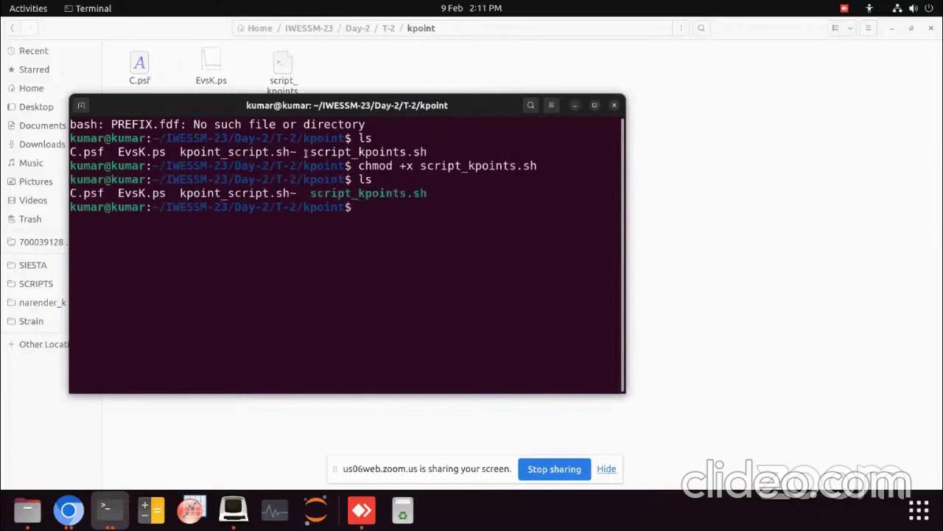
Step: Run ./script_kpoints.sh from the kpoint folder to start the SIESTA calculations for every k-point grid
drag(313, 193, 427, 193)
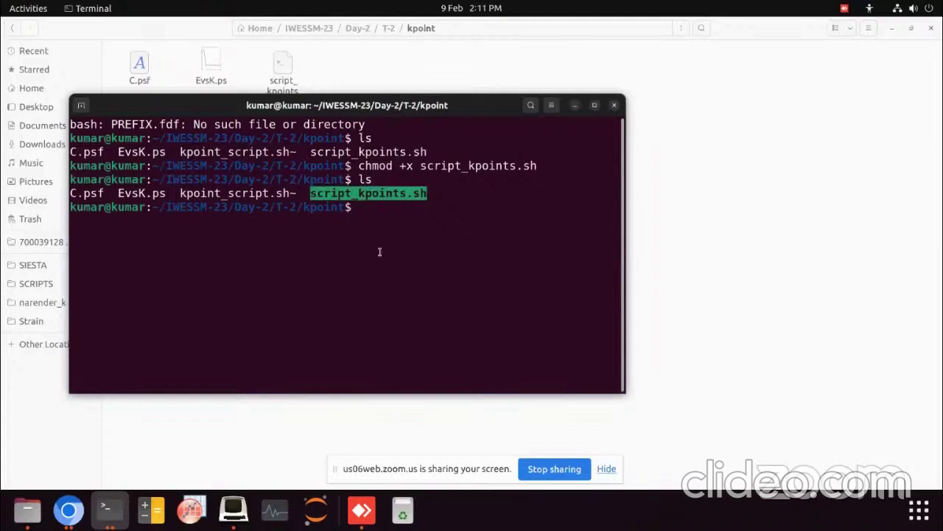
click(375, 208)
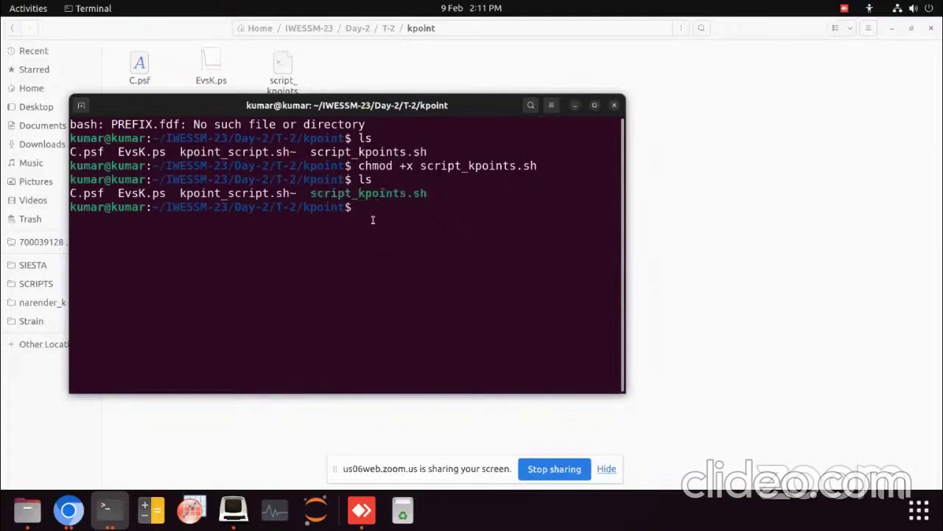
text(./s)
key(Tab)
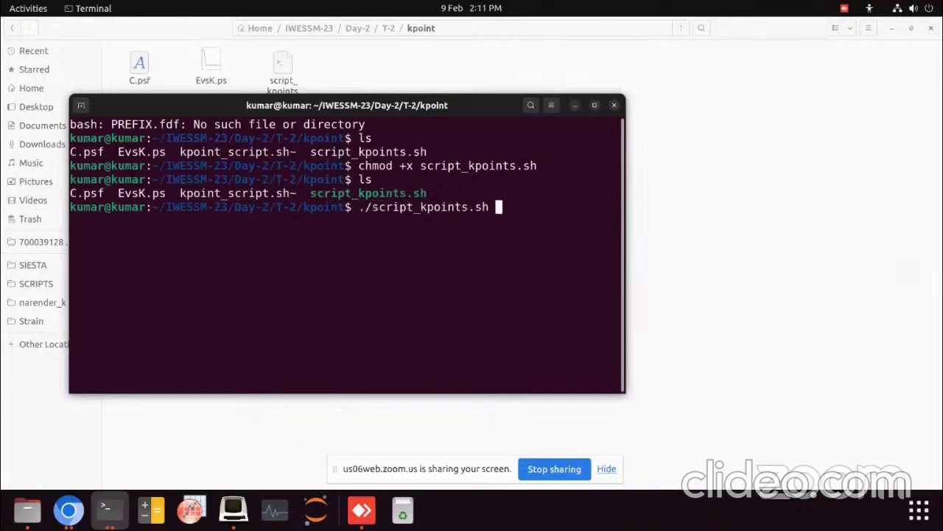
key(Return)
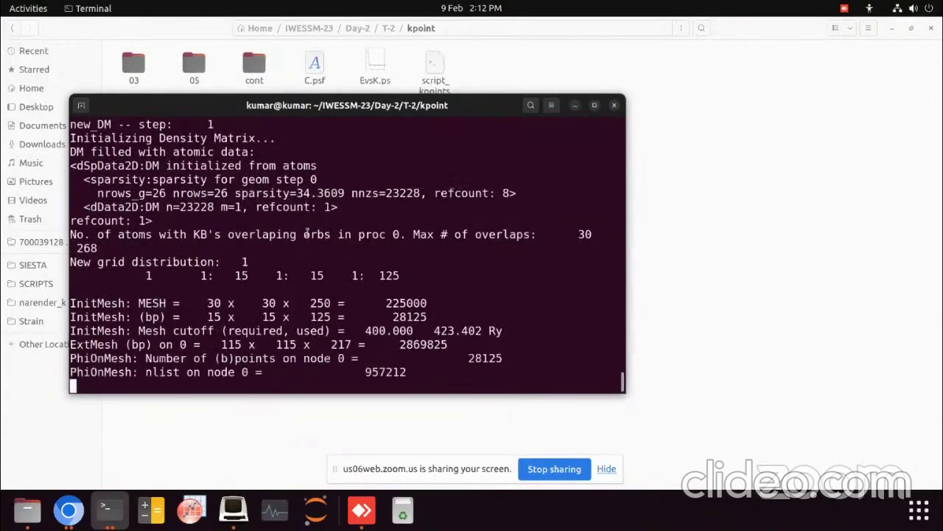
Step: Switch to the AnyDesk whiteboard during the run, and return to the kpoint folder to check the result folders 03 to 25
click(361, 510)
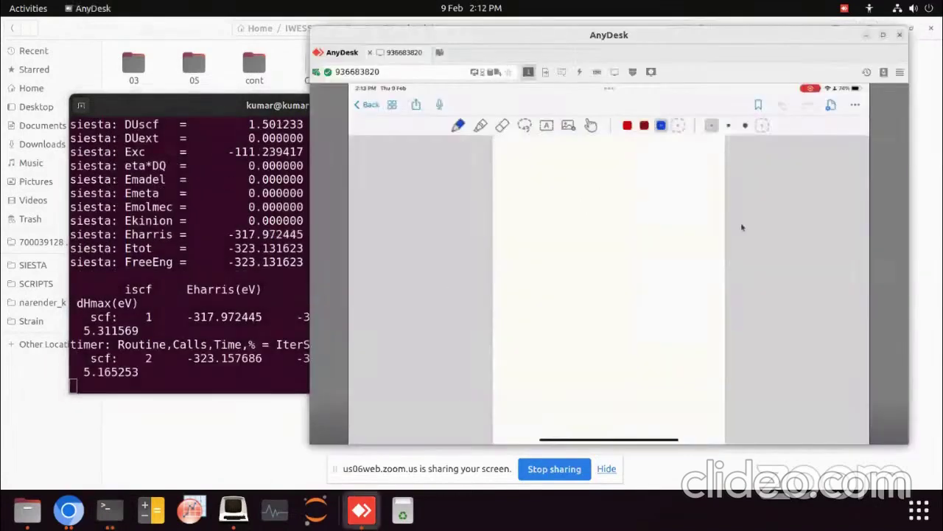
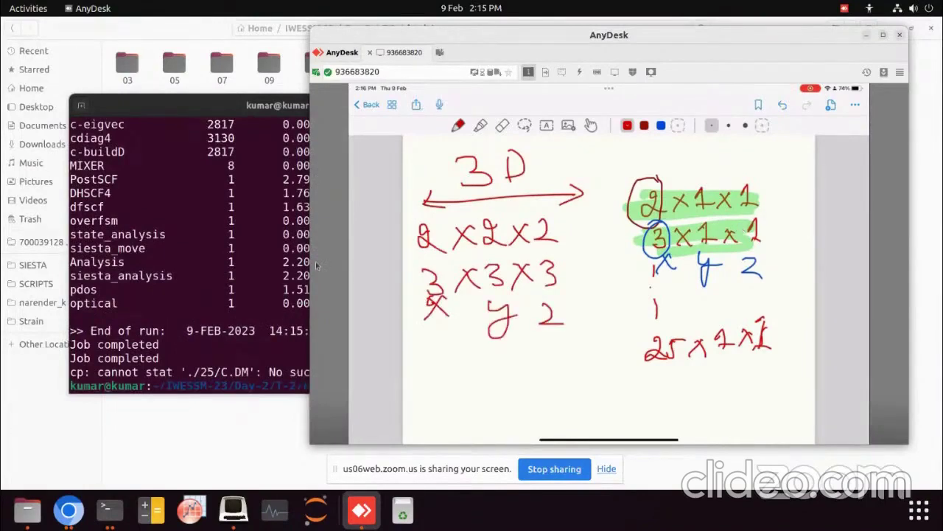
click(216, 272)
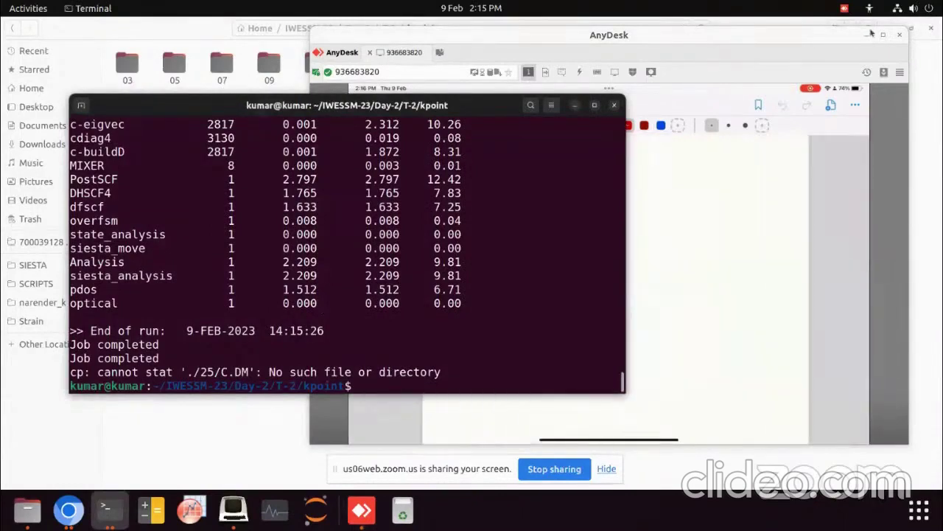
click(181, 416)
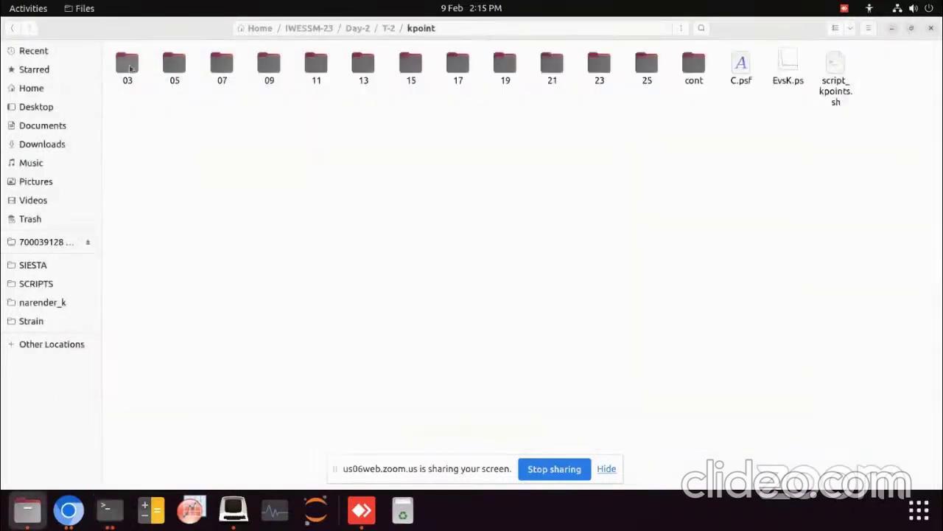
click(130, 68)
click(648, 65)
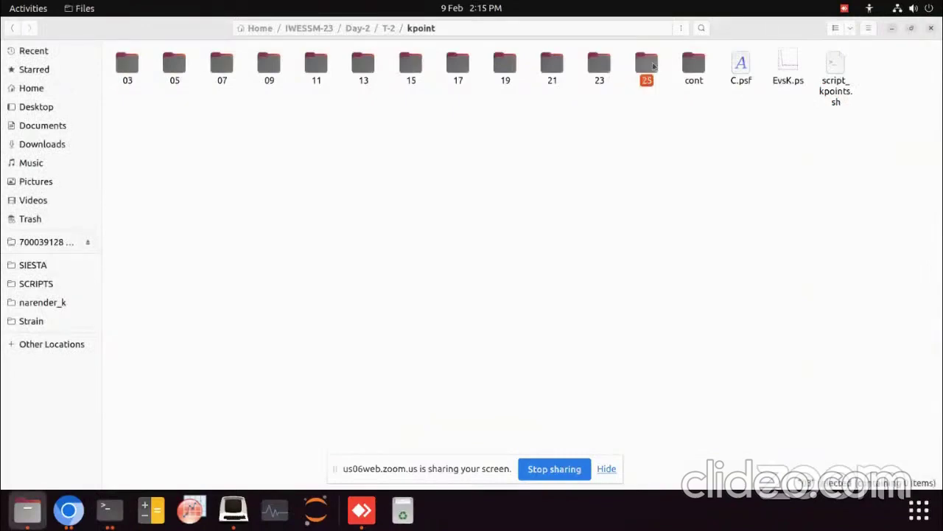
Step: Review script_kpoints.sh from the loop range through the kgrid_Monkhorst_Pack block to the closing commands, and close the text editor
double_click(835, 74)
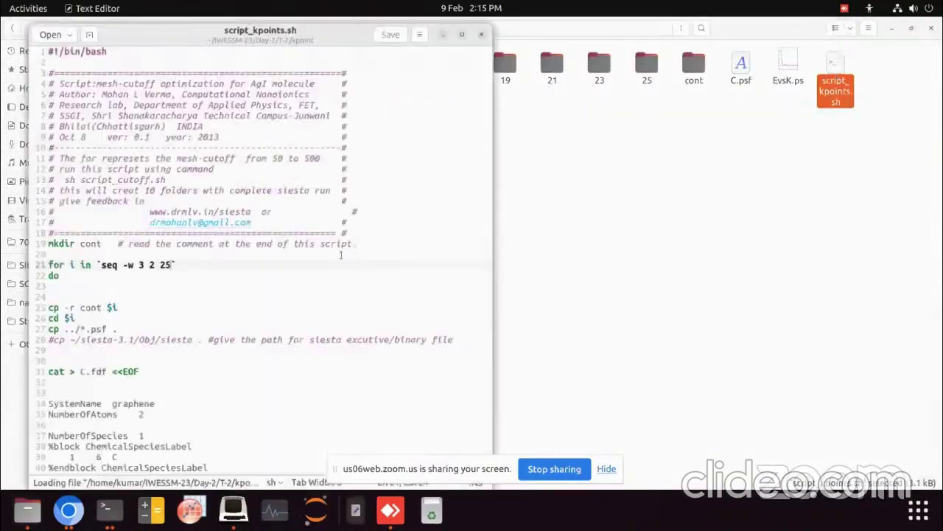
scroll(322, 260, down, 15)
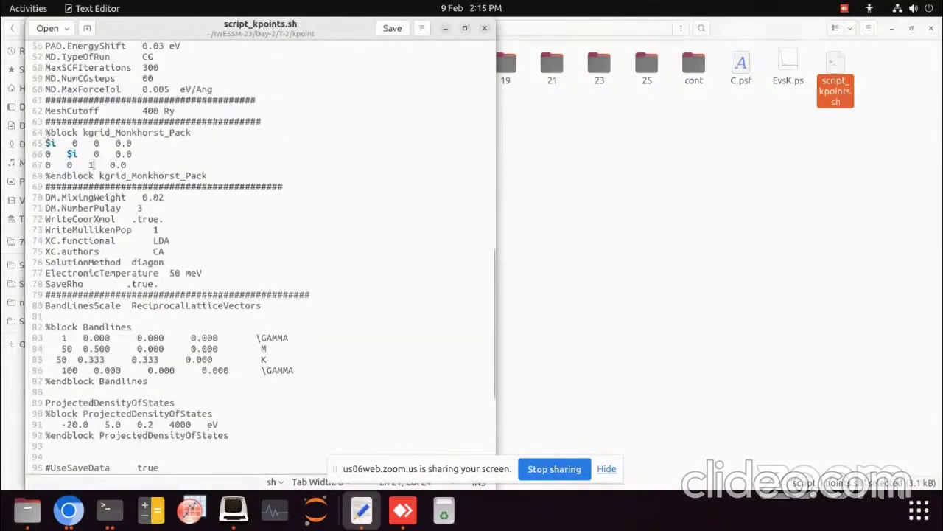
drag(124, 28, 395, 39)
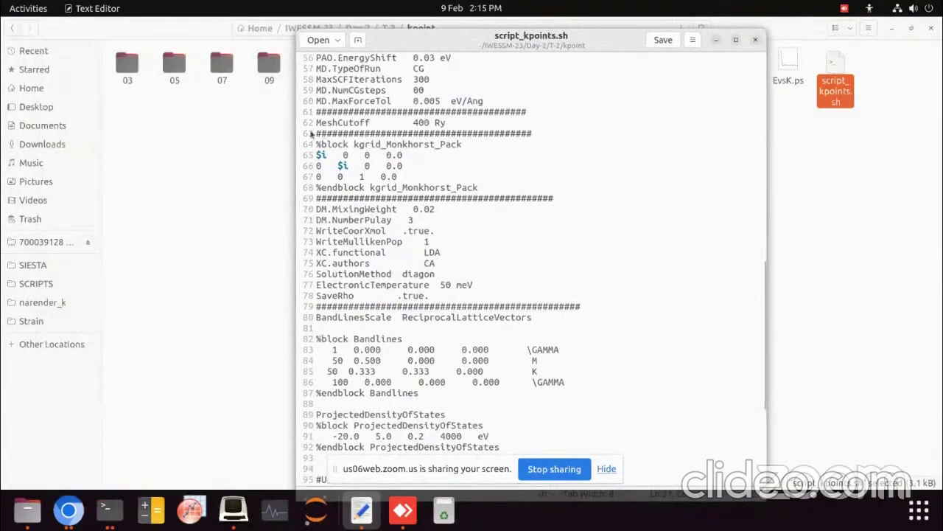
key(Down)
key(Down)
scroll(409, 193, up, 2)
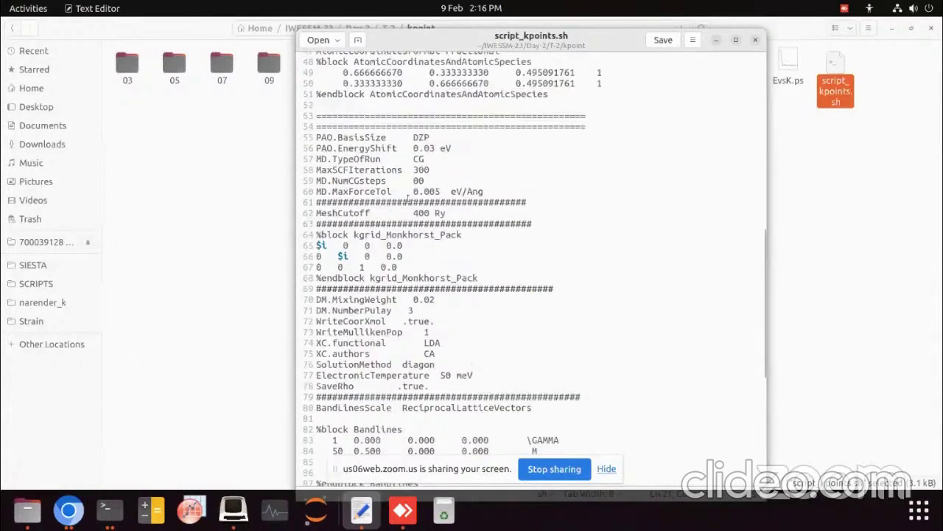
scroll(410, 196, down, 9)
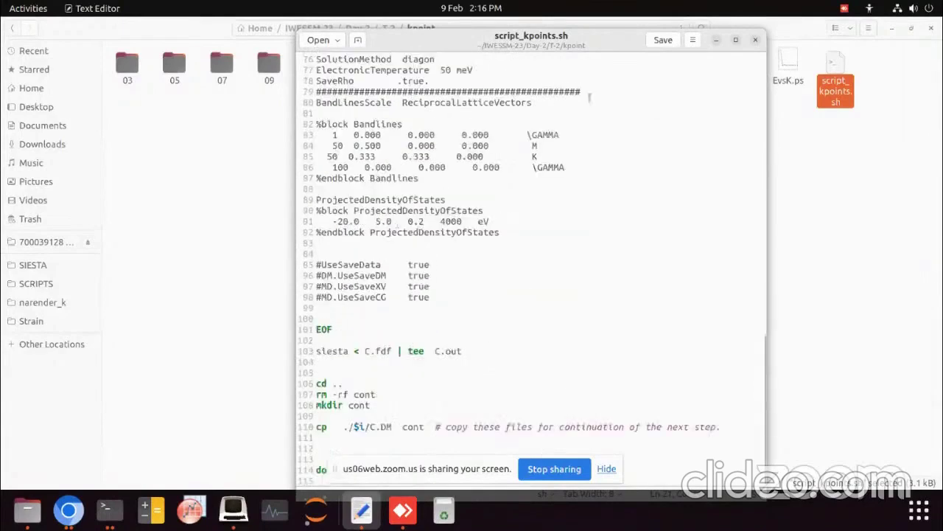
click(756, 40)
Step: Return to the terminal and extract the "Total =" lines from all */*.out files into enegy.dat using grep
click(120, 507)
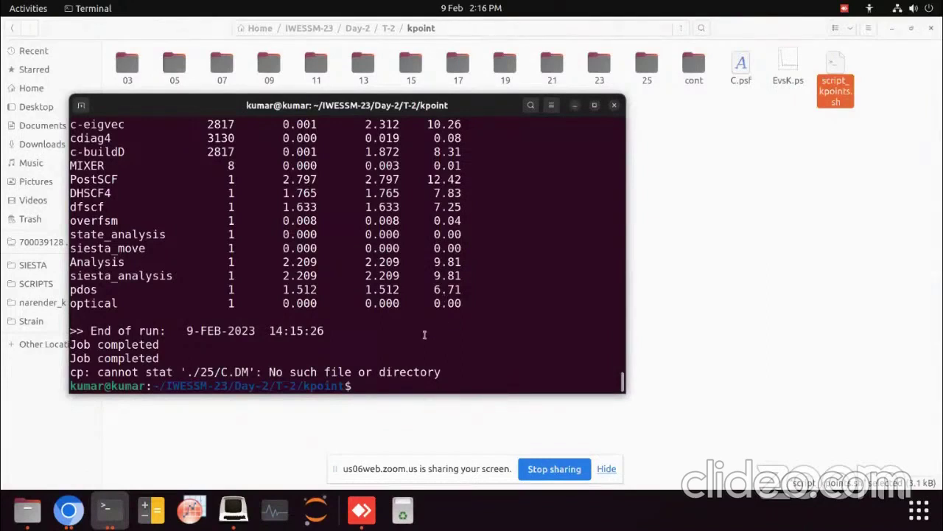
text(grep )
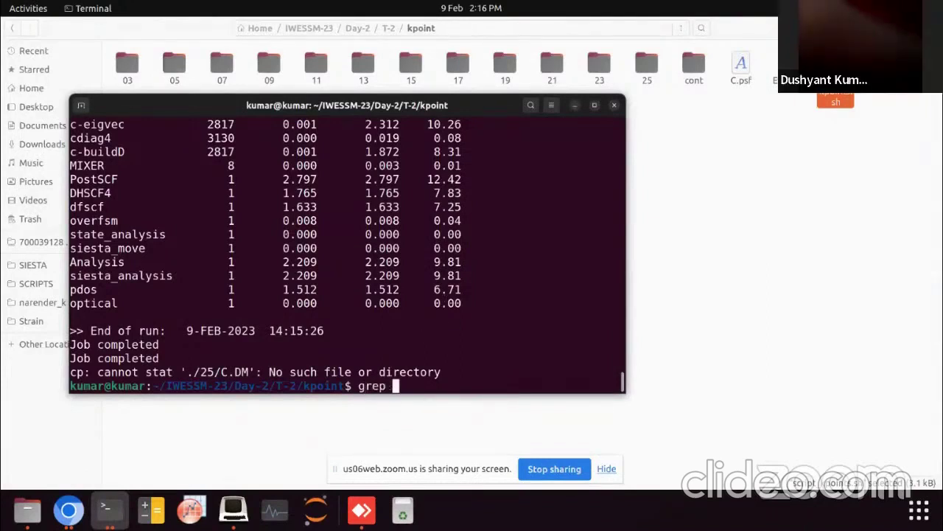
text(")
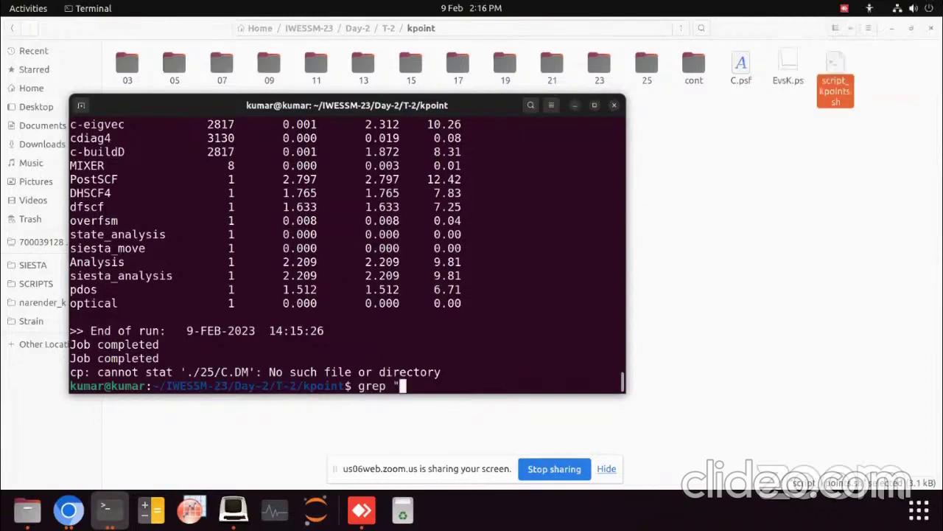
text(")
key(Left)
text(Total)
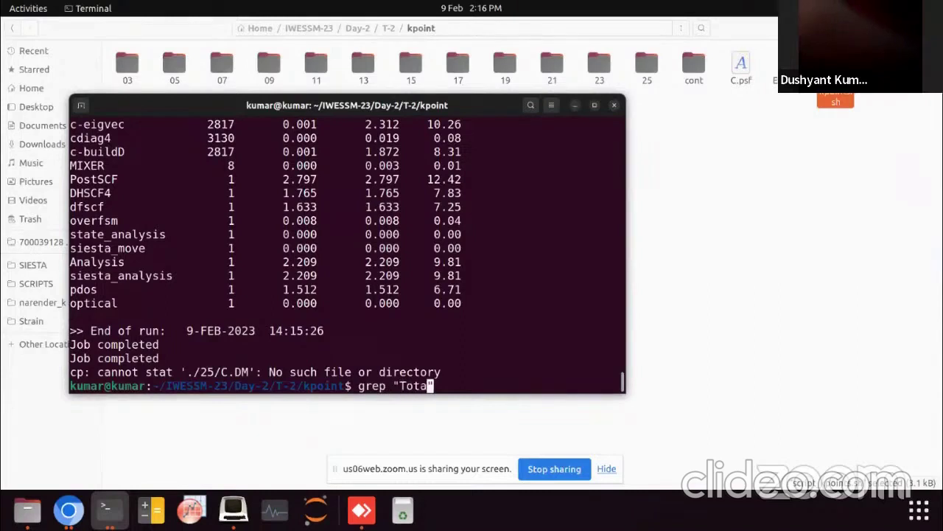
text( =")
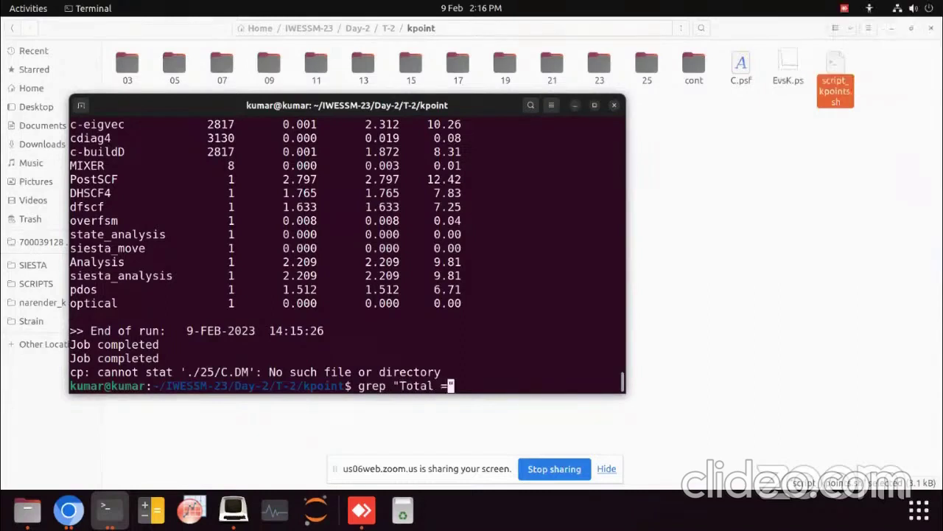
text( */*)
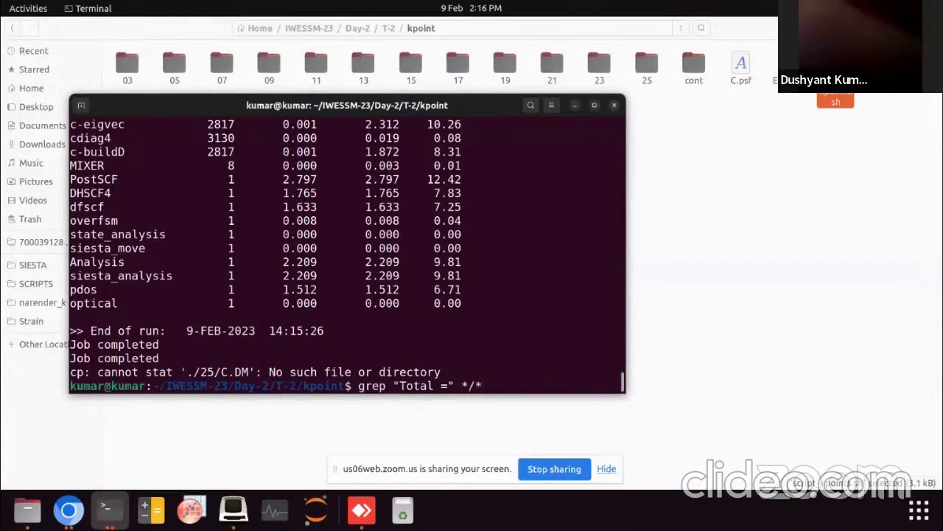
text(.out > )
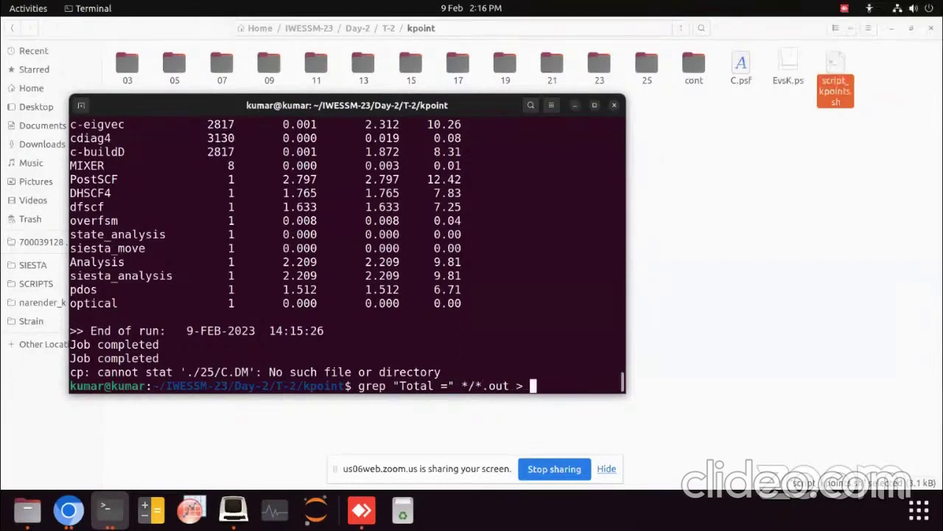
text(enegy.dat)
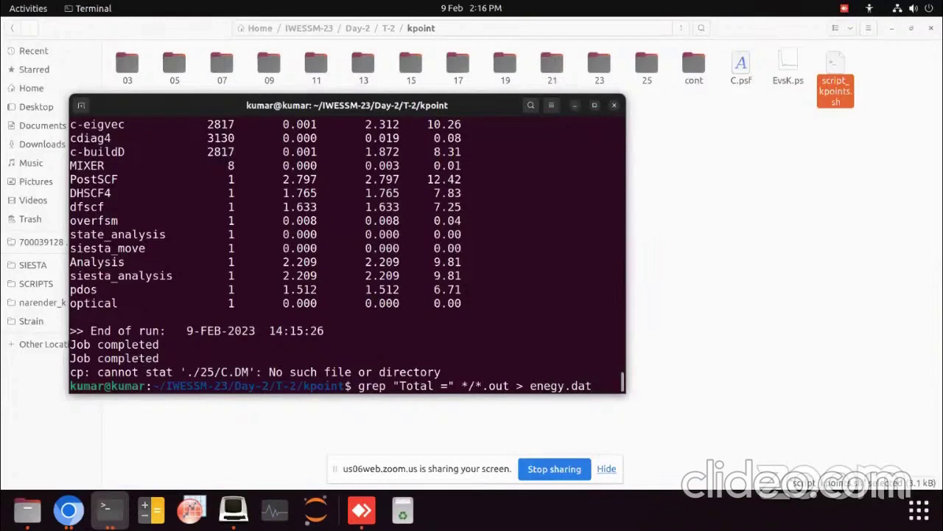
key(Return)
Step: Rerun the grep extraction with the output file name corrected to energy.dat
key(Up)
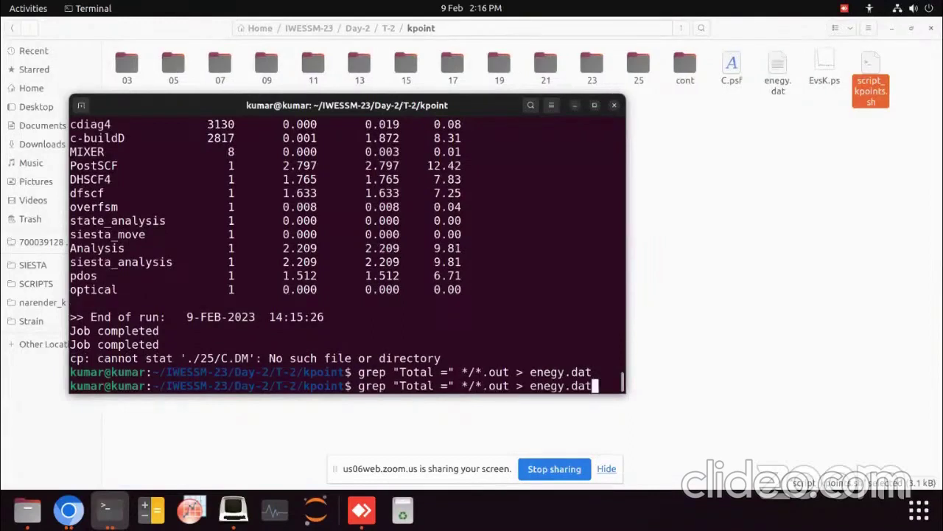
key(Left)
key(Left)
key(Left)
key(Left)
key(Left)
key(Left)
text(r)
key(Return)
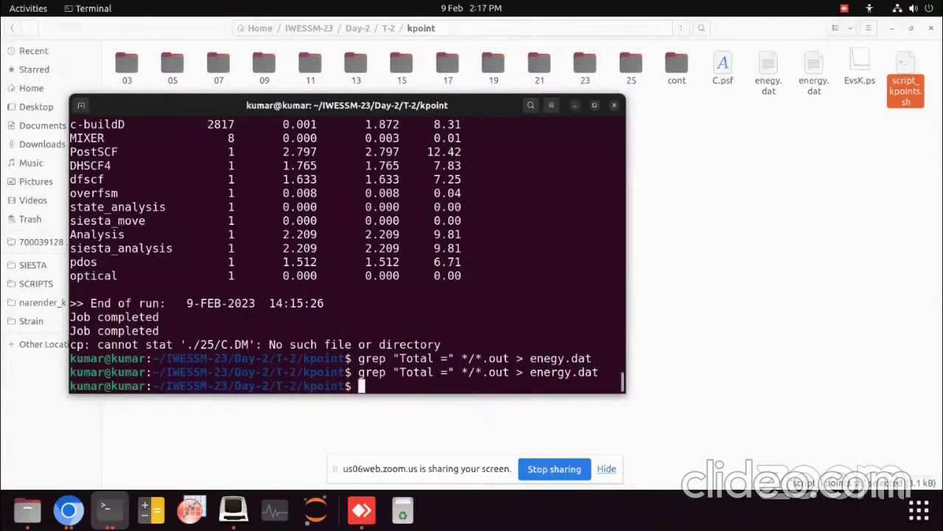
Step: Open energy.dat in gedit from the terminal and move its window over the terminal
text(gedit energy.dat)
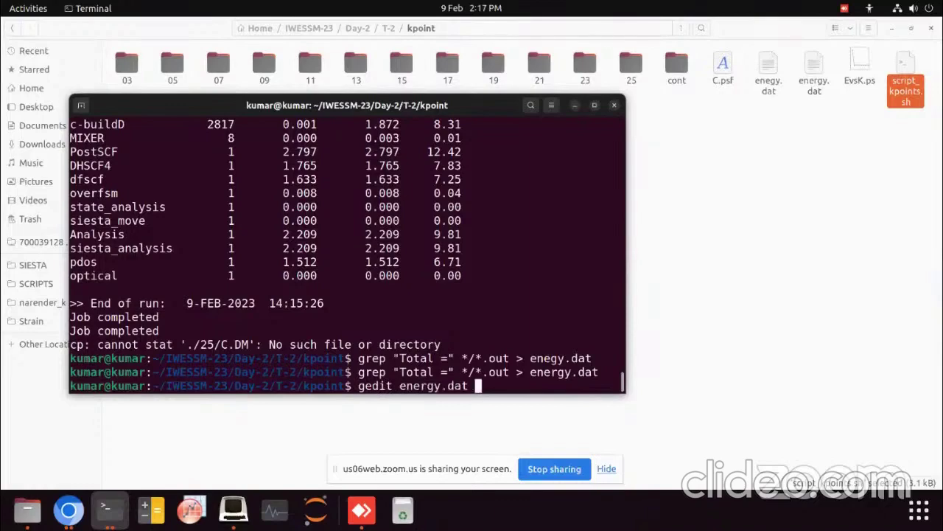
key(Return)
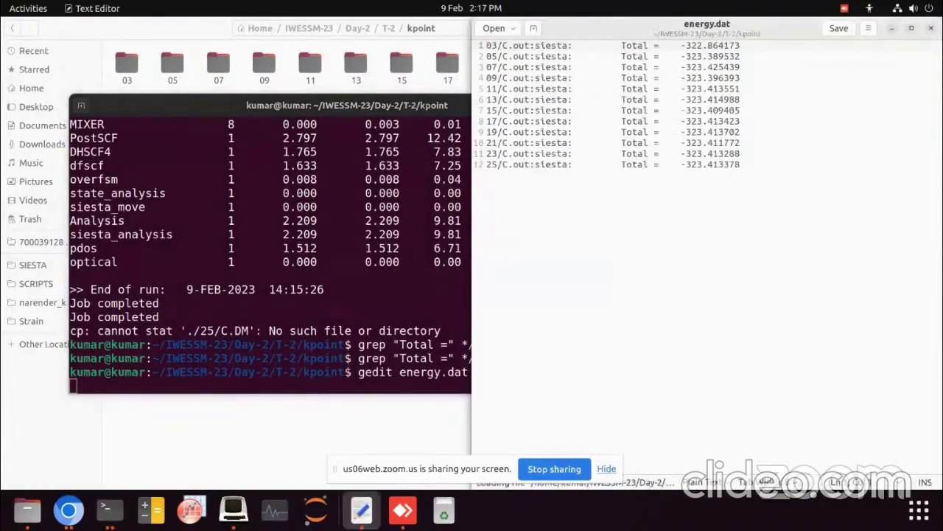
drag(583, 33, 267, 63)
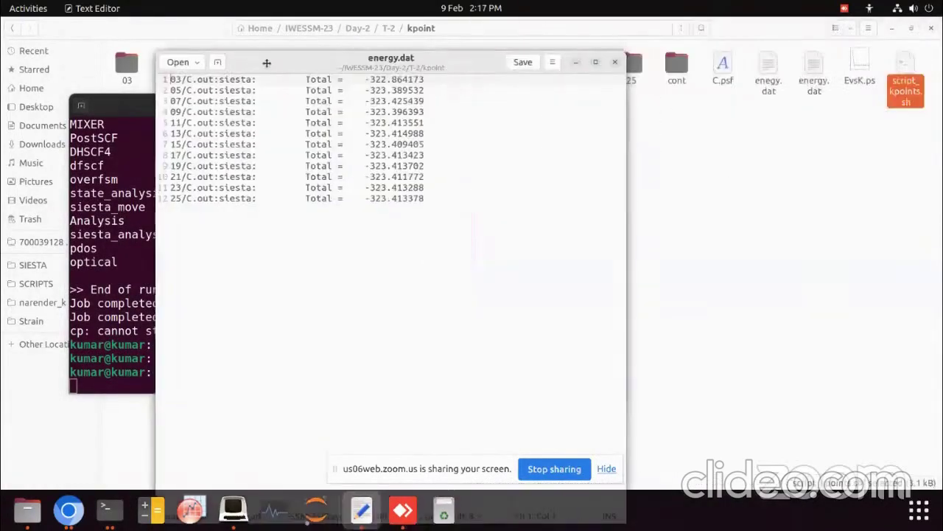
Step: Examine the first line of energy.dat: the k-point number, the text following it and the total energy value
drag(182, 78, 339, 79)
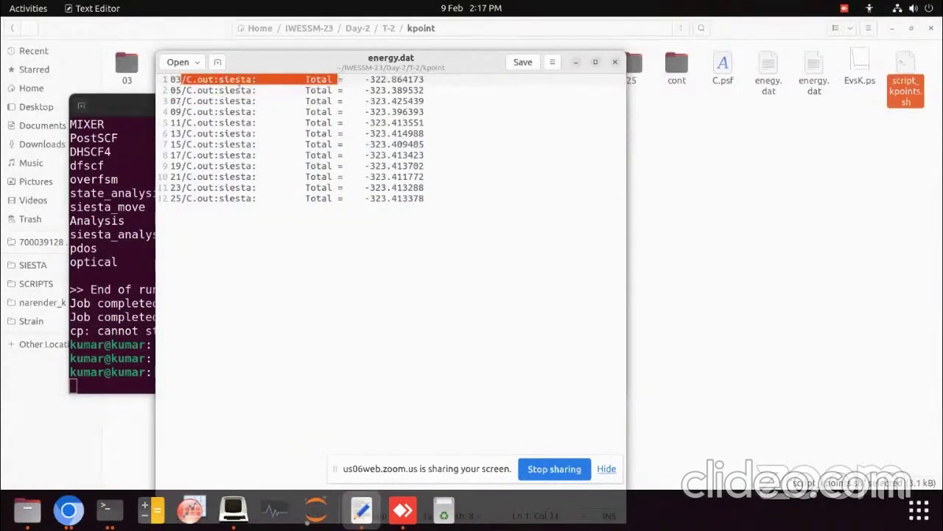
click(384, 79)
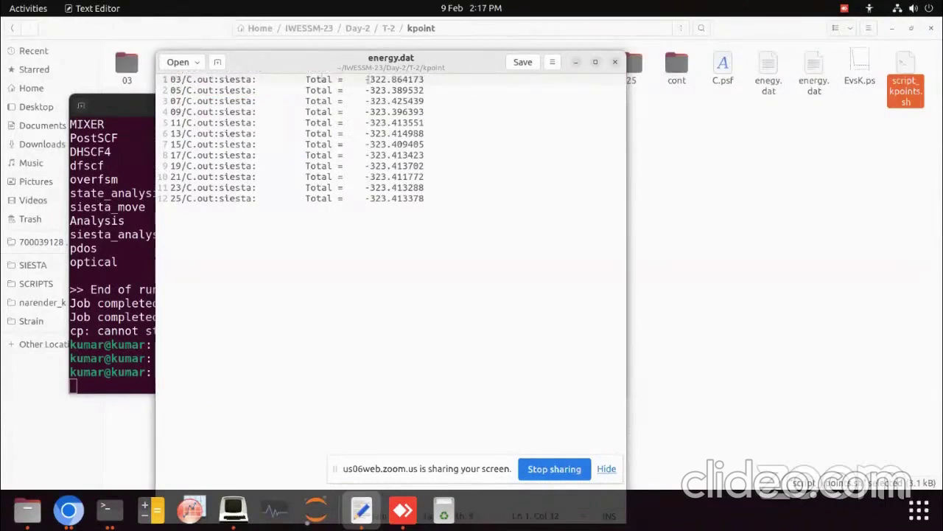
double_click(370, 79)
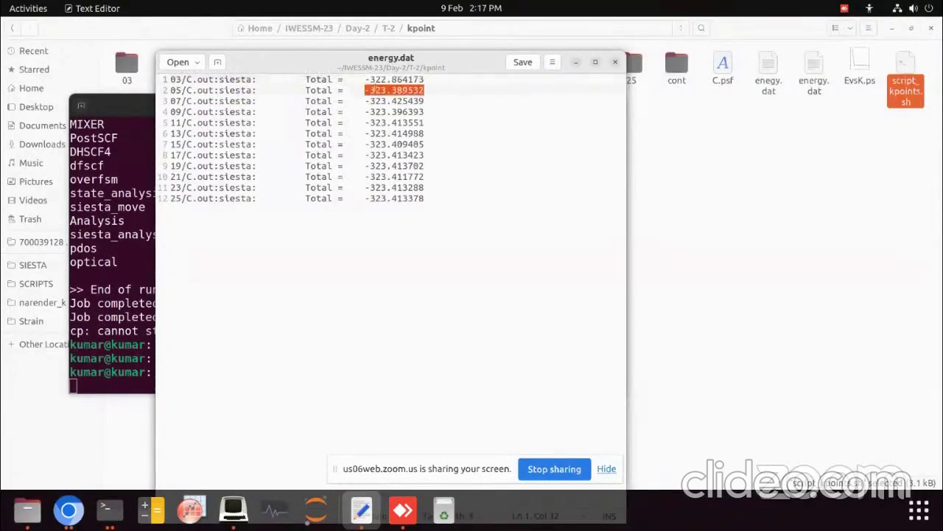
drag(364, 79, 422, 79)
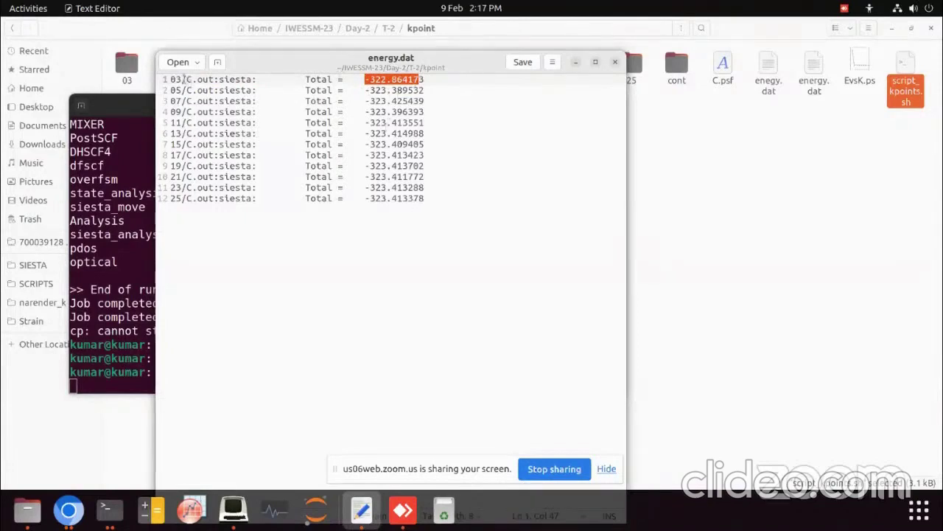
drag(181, 79, 334, 87)
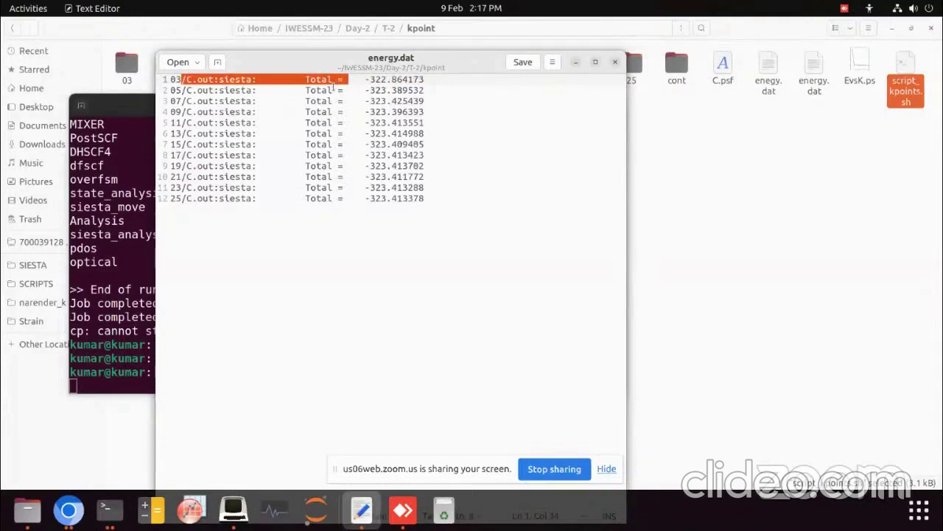
click(297, 89)
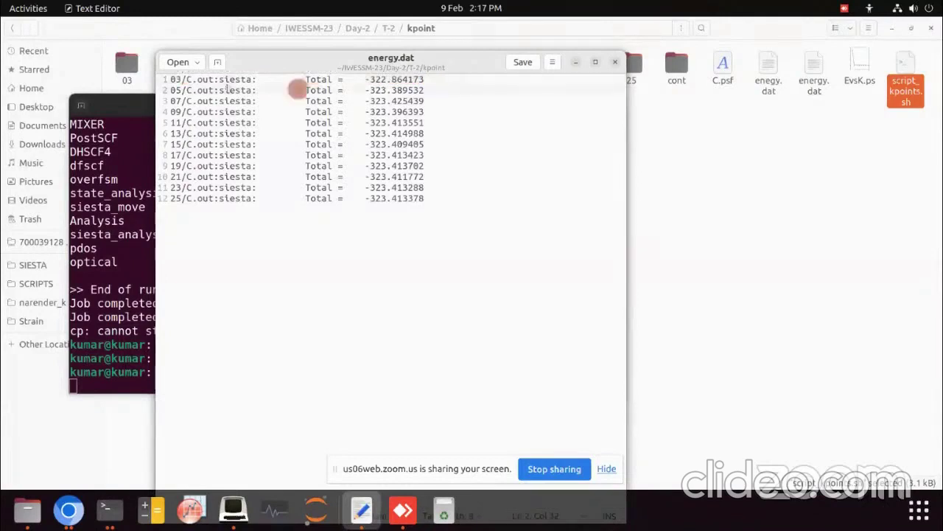
drag(182, 78, 342, 79)
key(ctrl+c)
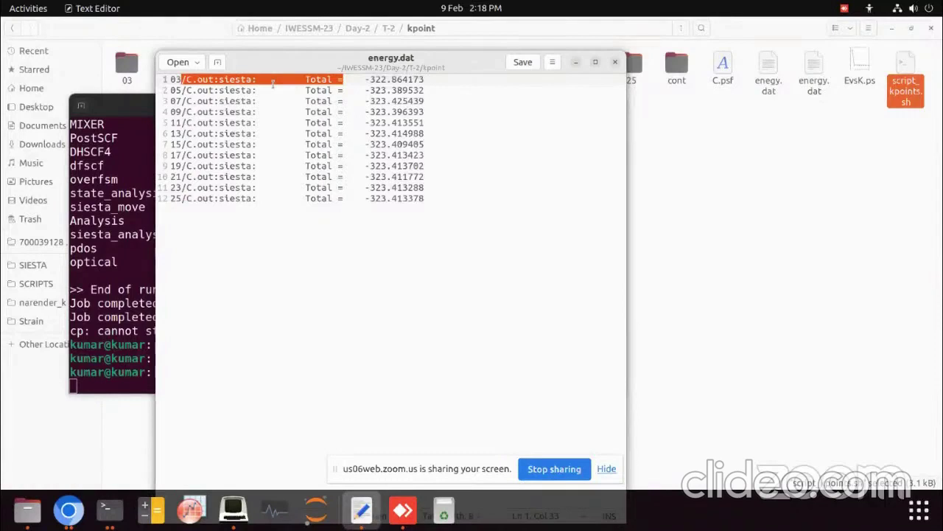
Step: Switch to the file manager, go up to the T-2 folder and look through the cutoff folder's files
click(120, 444)
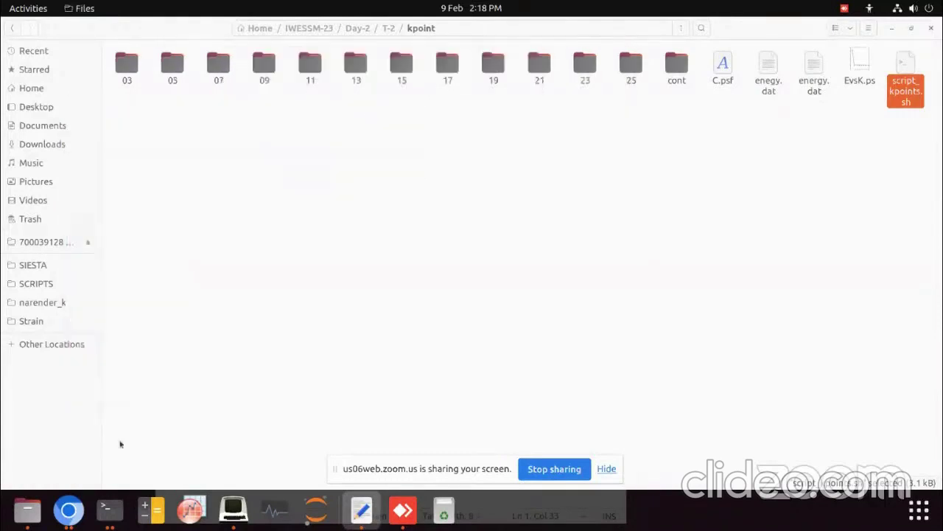
click(12, 28)
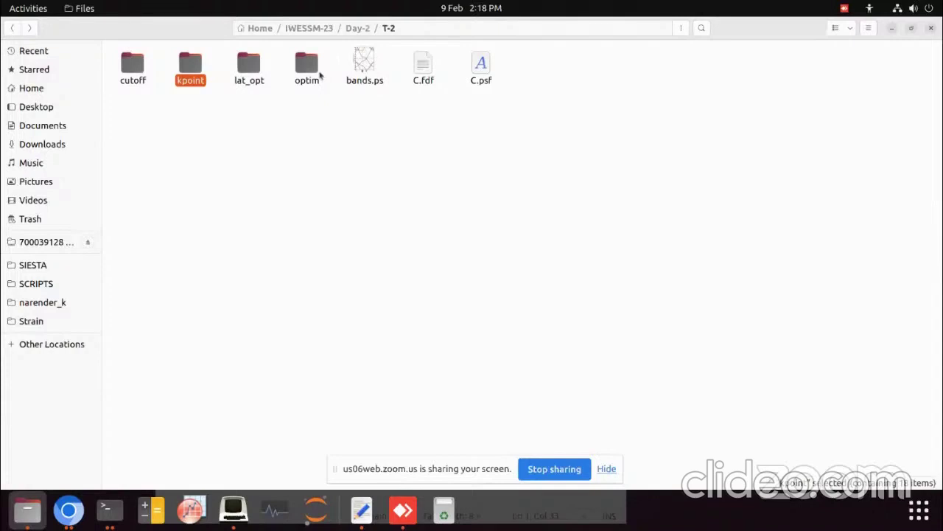
double_click(133, 65)
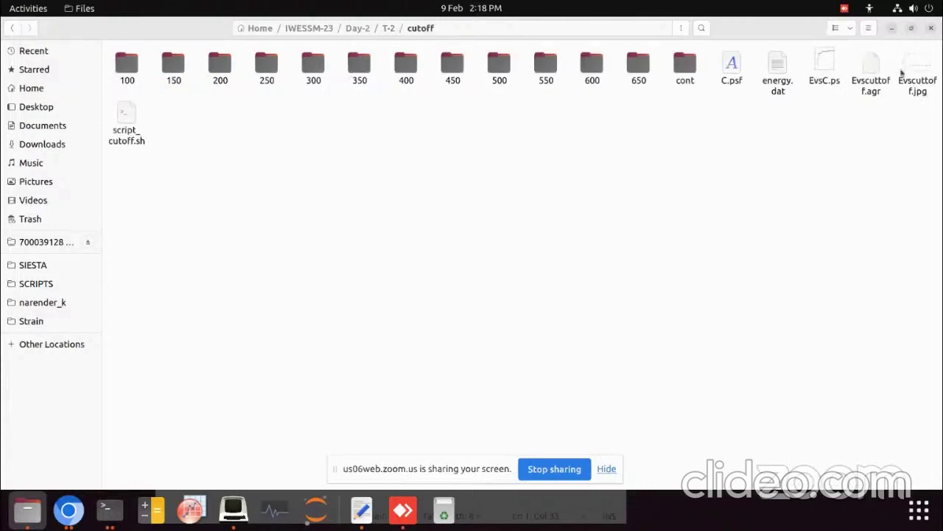
click(12, 27)
double_click(133, 64)
Step: Bring the energy.dat editor window back to the front, move it aside and close it
click(361, 509)
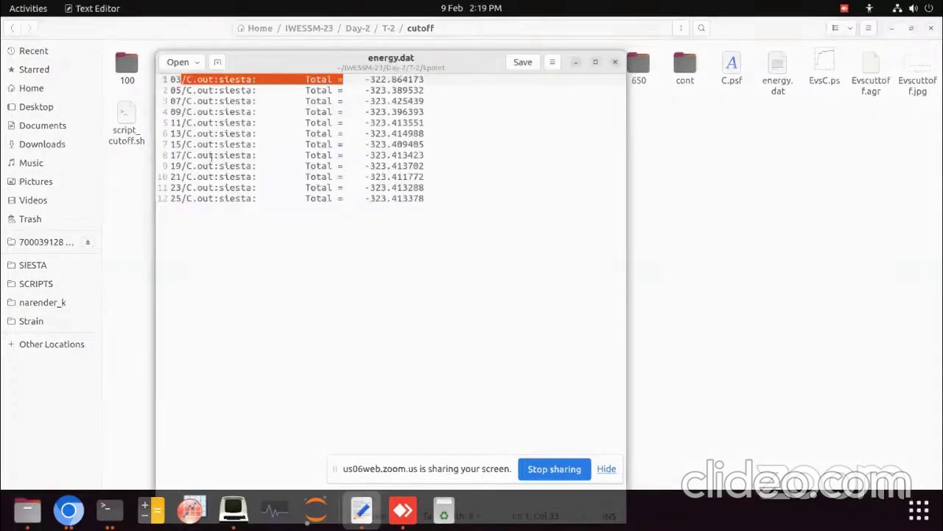
drag(248, 58, 296, 68)
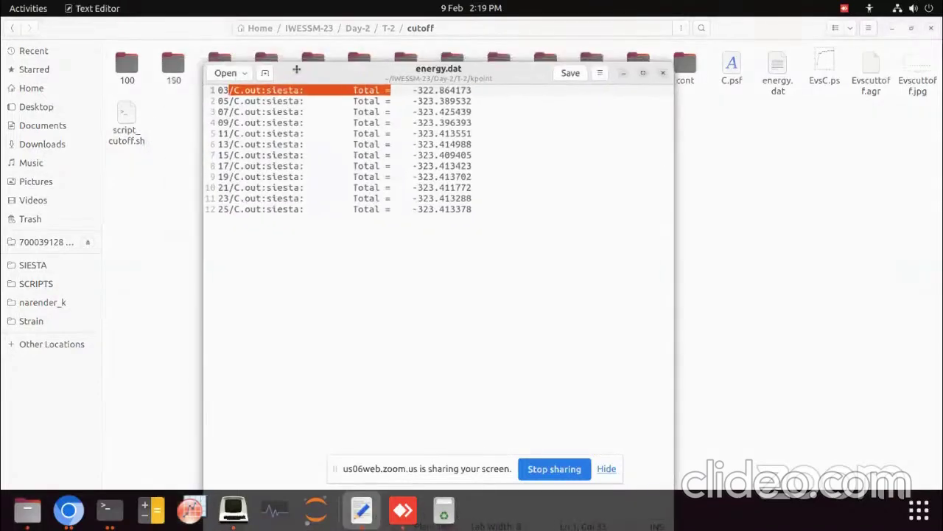
drag(512, 78, 577, 73)
click(729, 65)
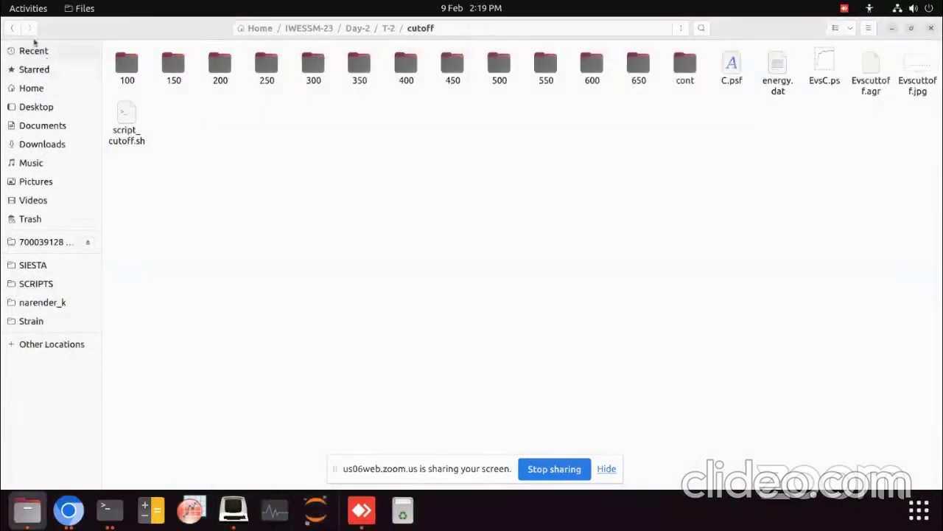
Step: Return to the T-2 folder, open the kpoint folder and look over its numbered subfolders
click(13, 28)
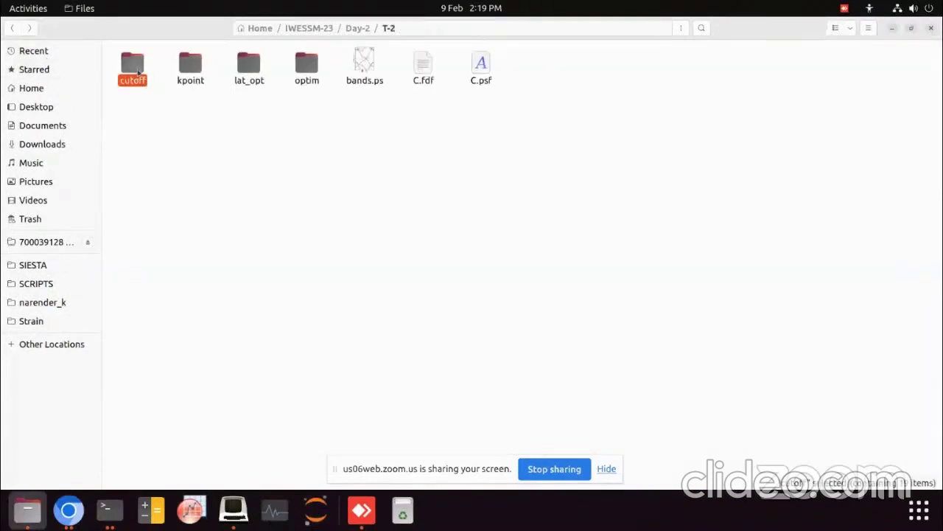
double_click(188, 68)
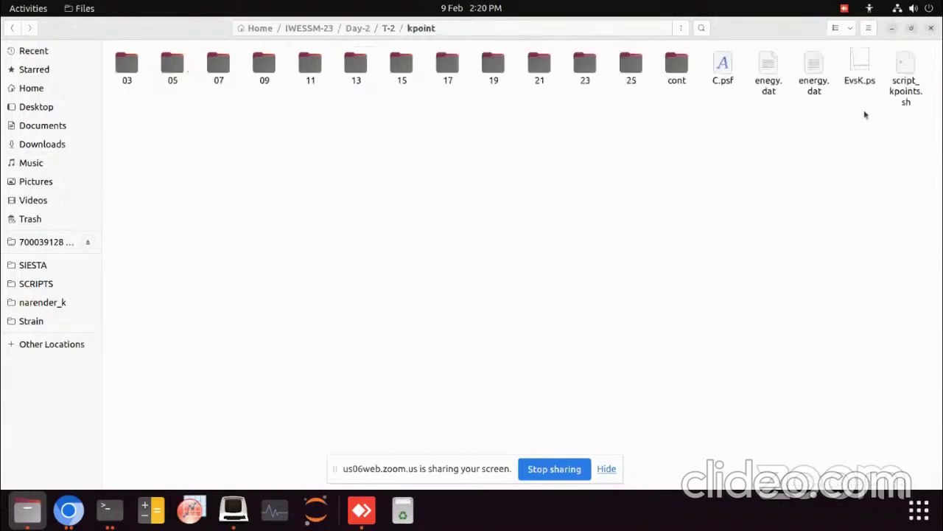
click(105, 509)
click(701, 222)
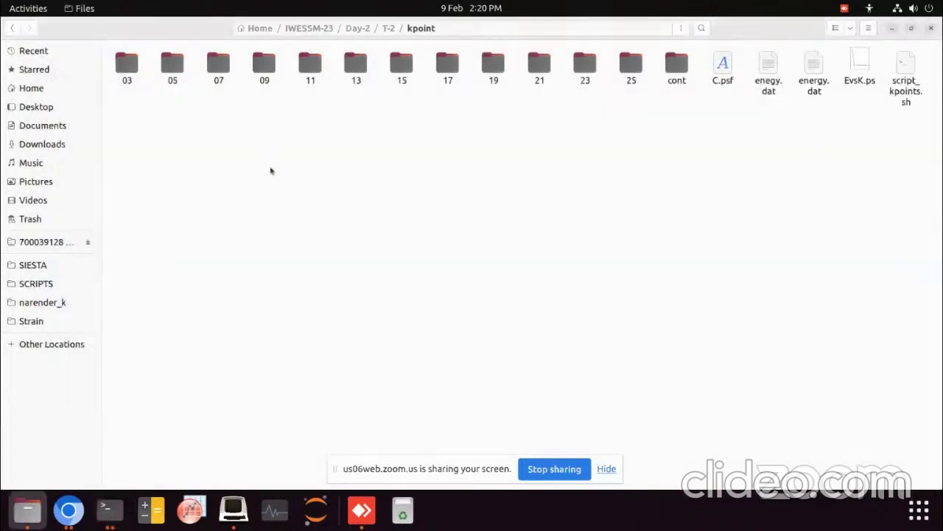
drag(111, 63, 698, 70)
click(406, 236)
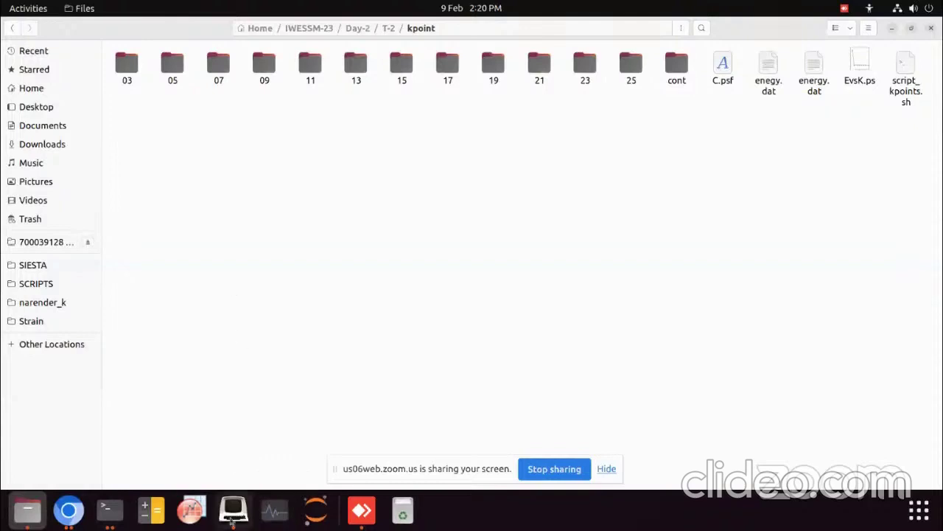
Step: Review the grep command and its output file name in the terminal
click(109, 508)
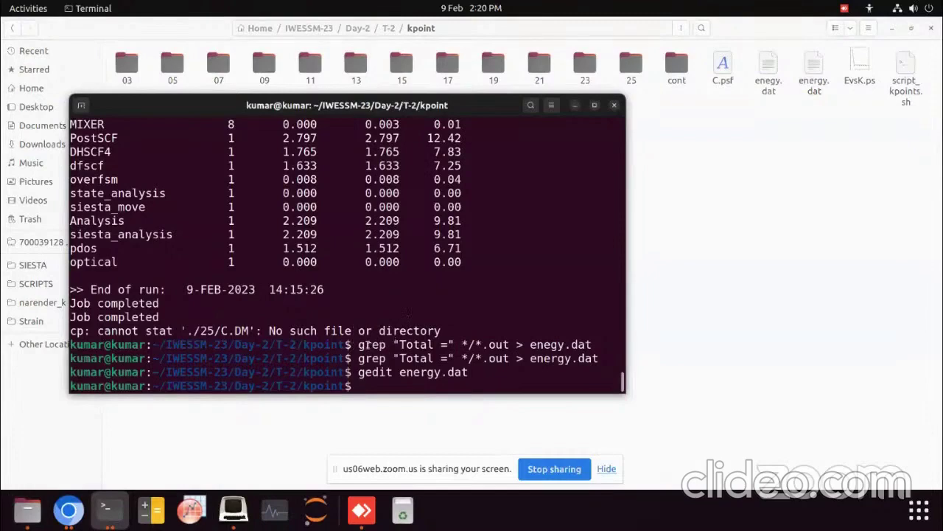
mouse_move(358, 345)
mouse_down()
mouse_move(502, 340)
mouse_move(357, 344)
mouse_up()
click(515, 343)
click(528, 344)
double_click(527, 345)
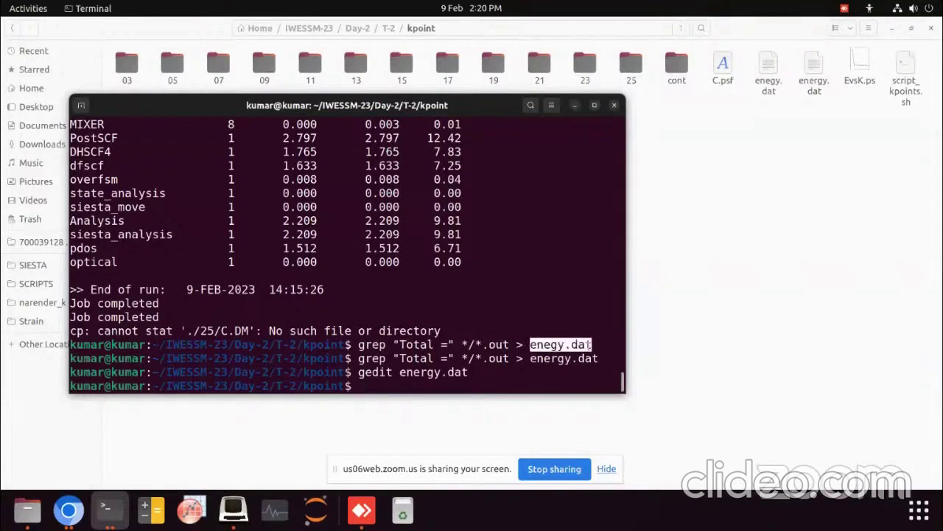
Step: Rerun gedit energy.dat by reusing the earlier terminal command, and move the editor window over the terminal
click(359, 372)
drag(359, 372, 468, 372)
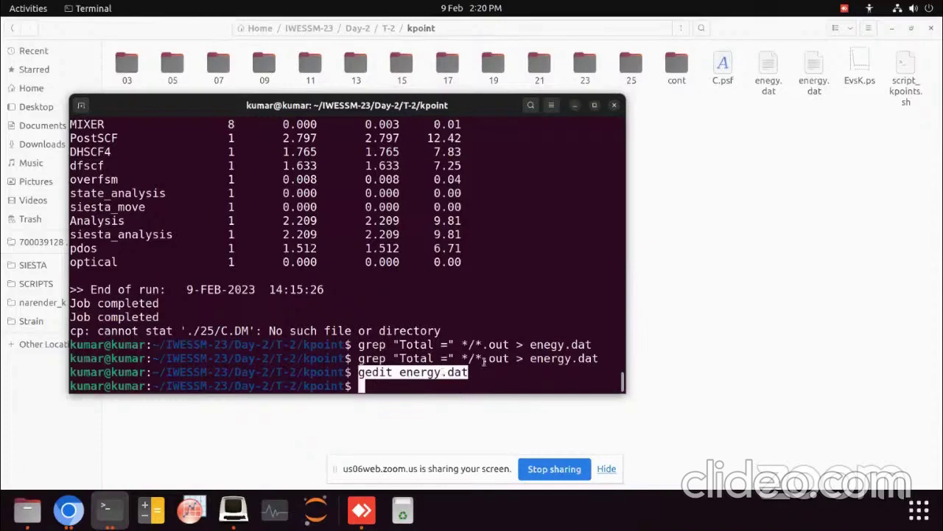
middle_click(458, 389)
key(Return)
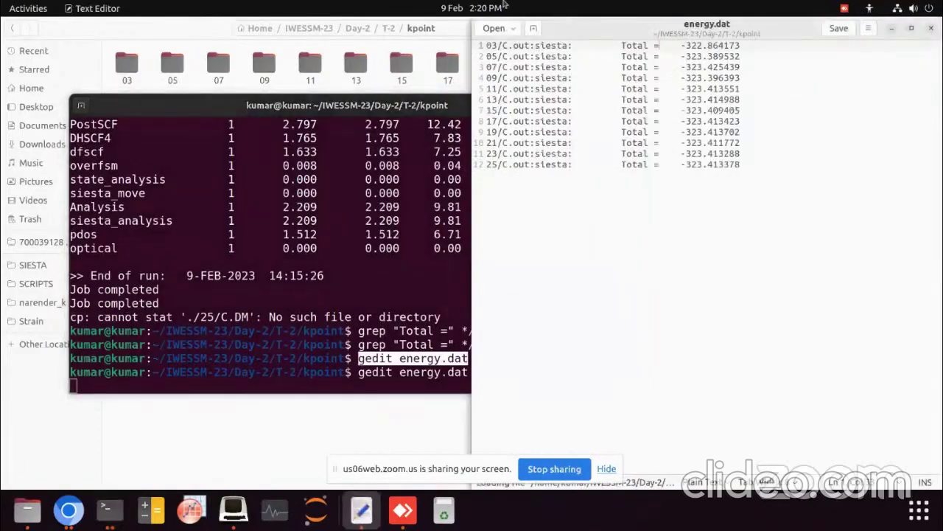
drag(538, 26, 226, 67)
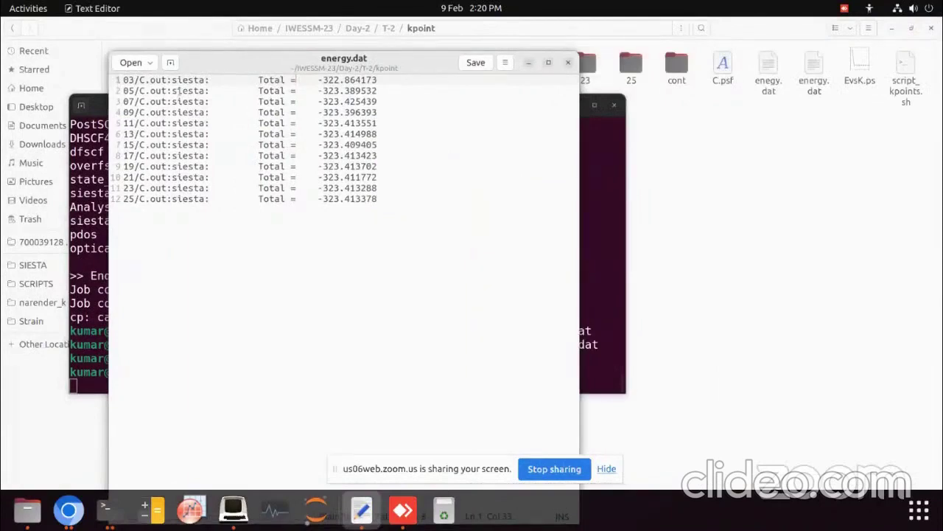
Step: Replace every "/C.out:siesta: Total =" in energy.dat with nothing, leaving two data columns, then save and close the file
drag(136, 78, 299, 79)
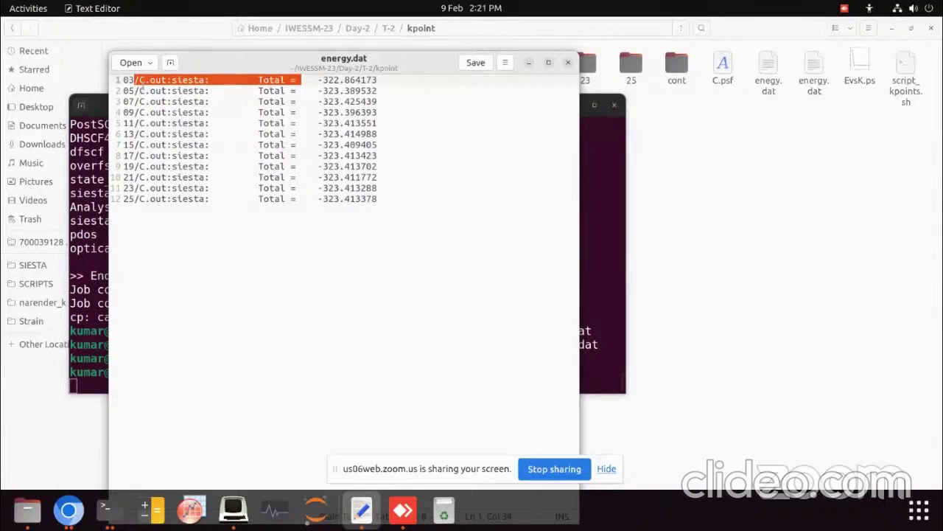
key(ctrl+h)
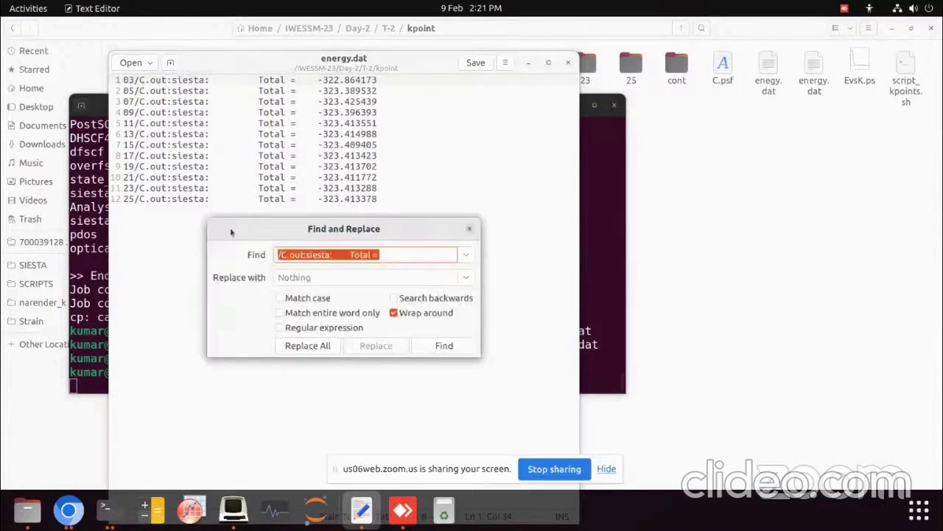
click(317, 345)
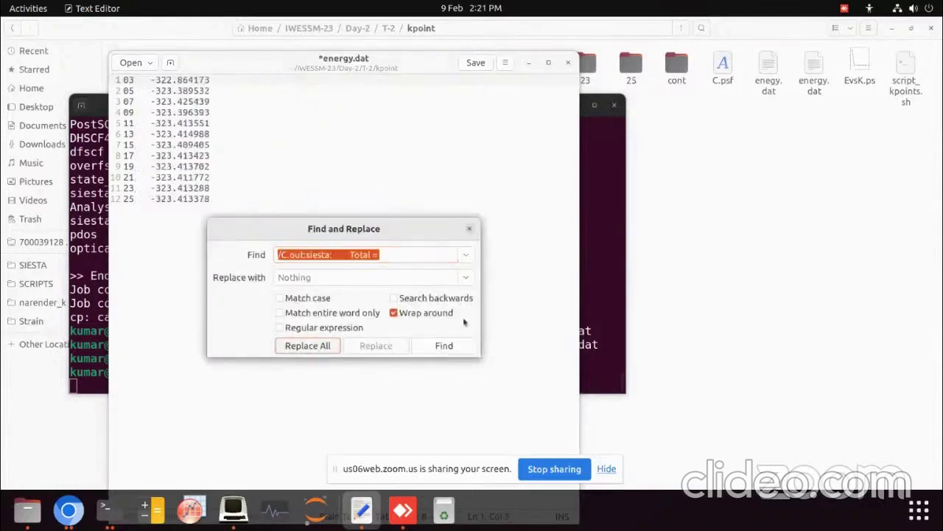
click(469, 229)
click(475, 65)
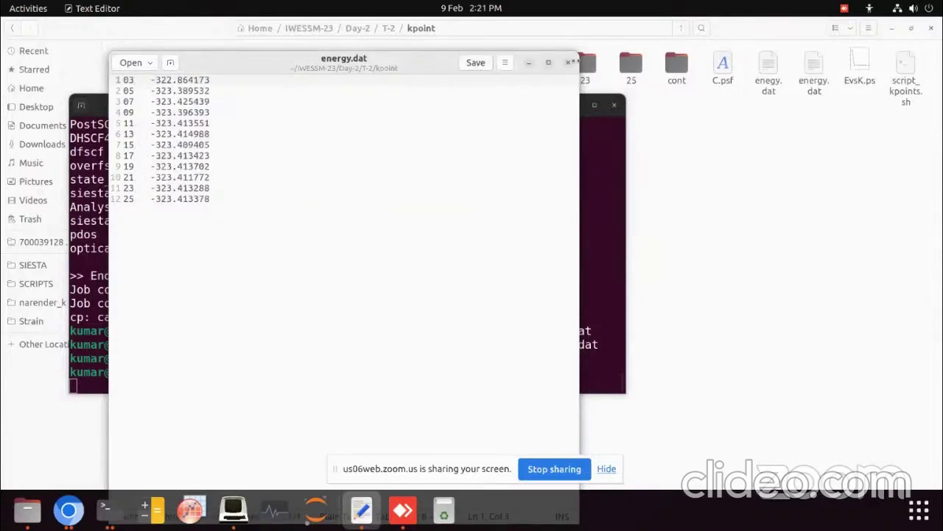
click(569, 63)
Step: Plot energy.dat with xmgrace from the terminal and maximize the plot window
click(411, 380)
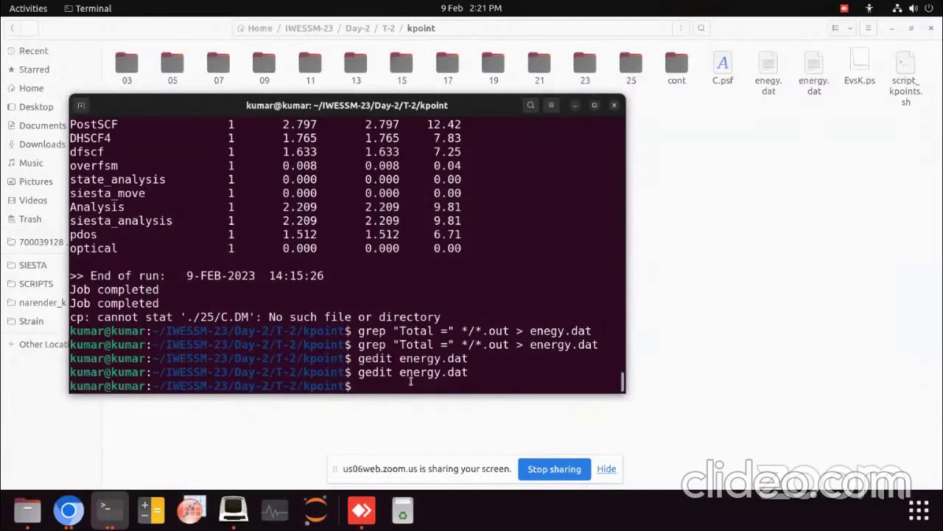
text(xmgrace energy.dat)
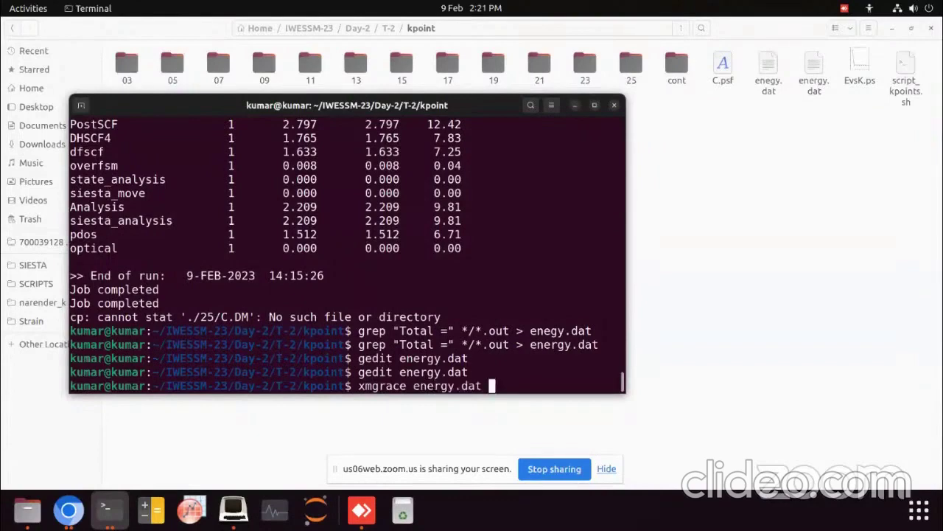
key(Return)
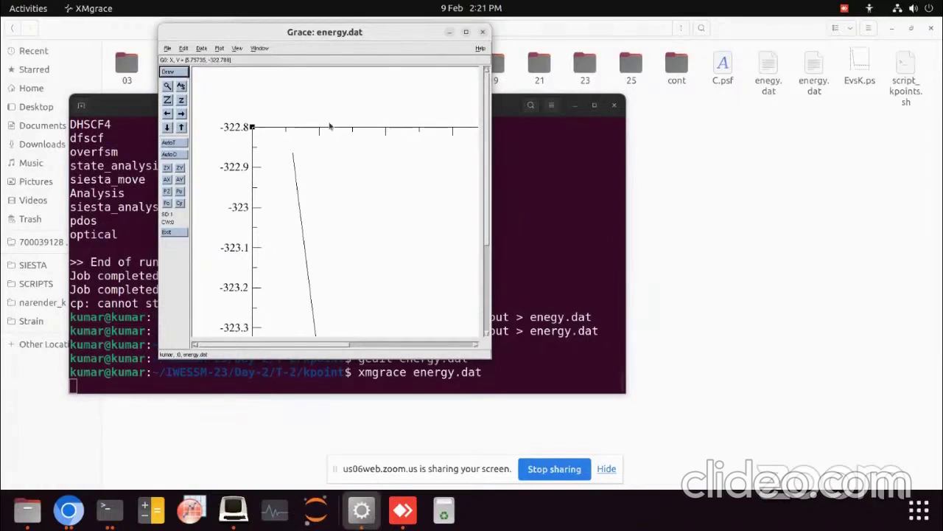
click(466, 31)
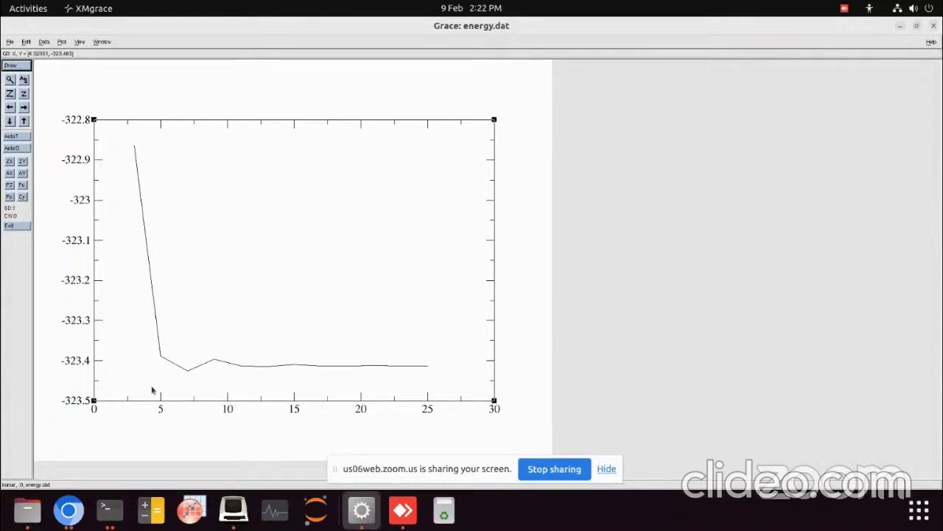
Step: Set the plot window aside, then bring it back to examine the convergence of energy with k-points
click(900, 26)
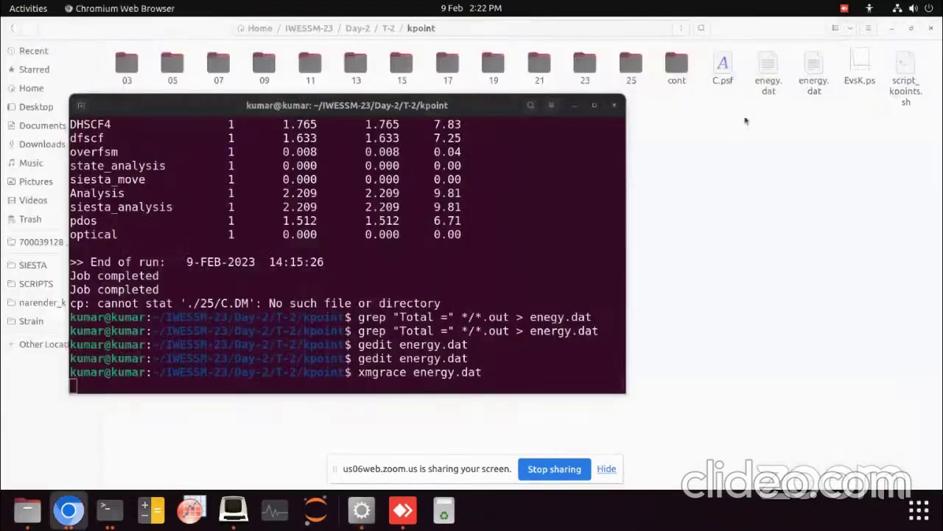
click(615, 108)
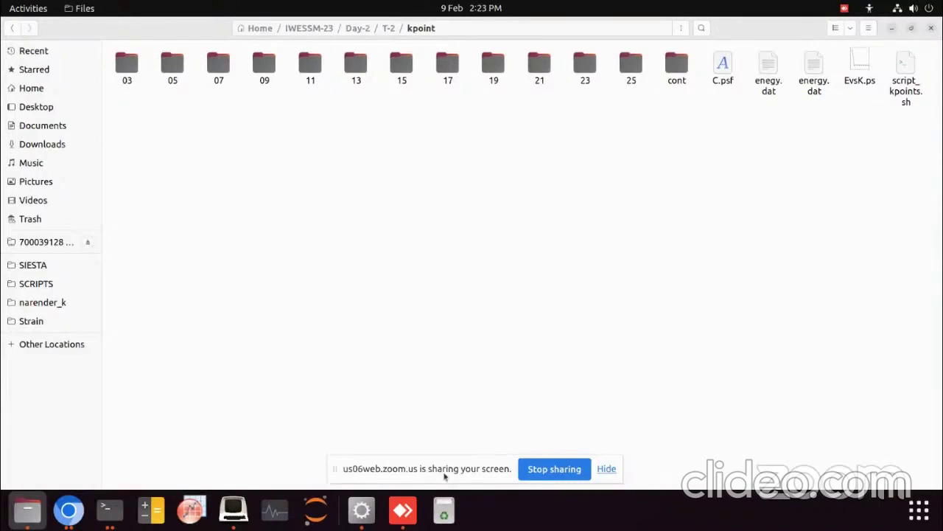
click(106, 510)
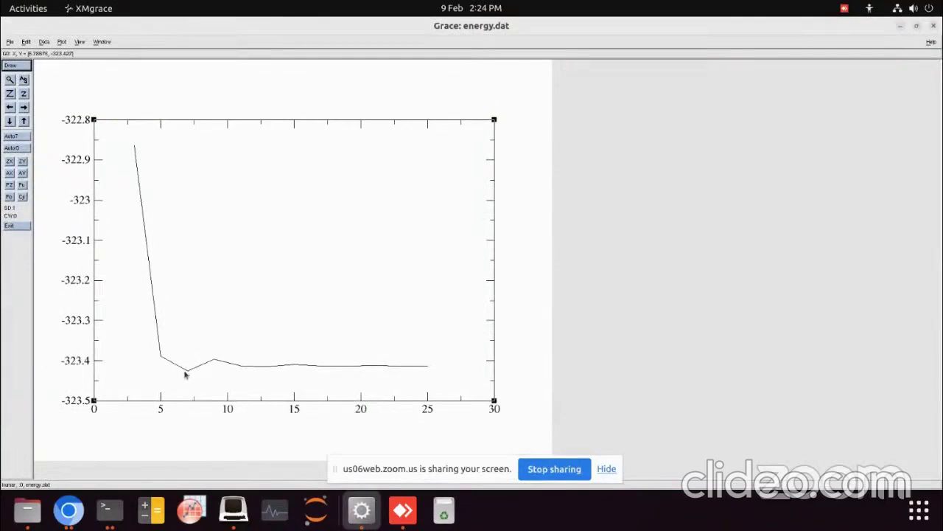
Step: Minimize the plot window and open script_kpoints.sh from the kpoint folder in the text editor
click(899, 28)
click(683, 196)
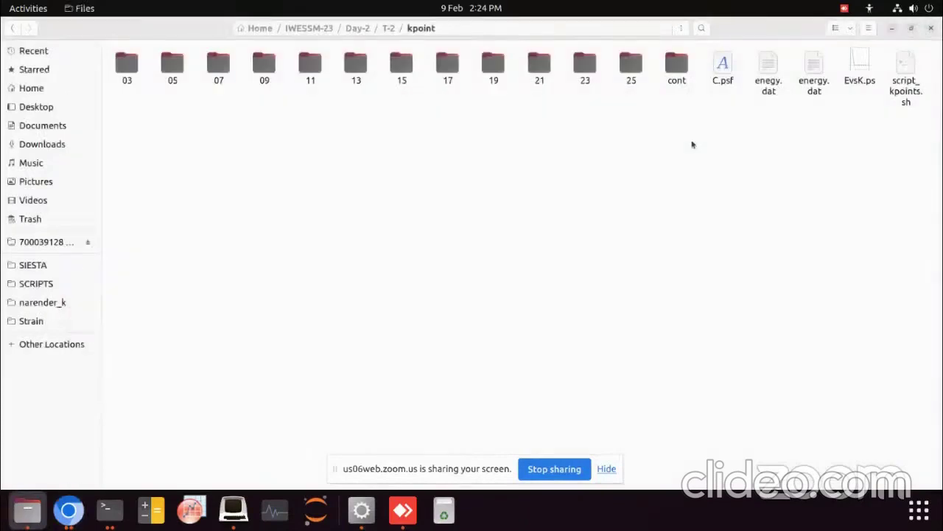
double_click(905, 68)
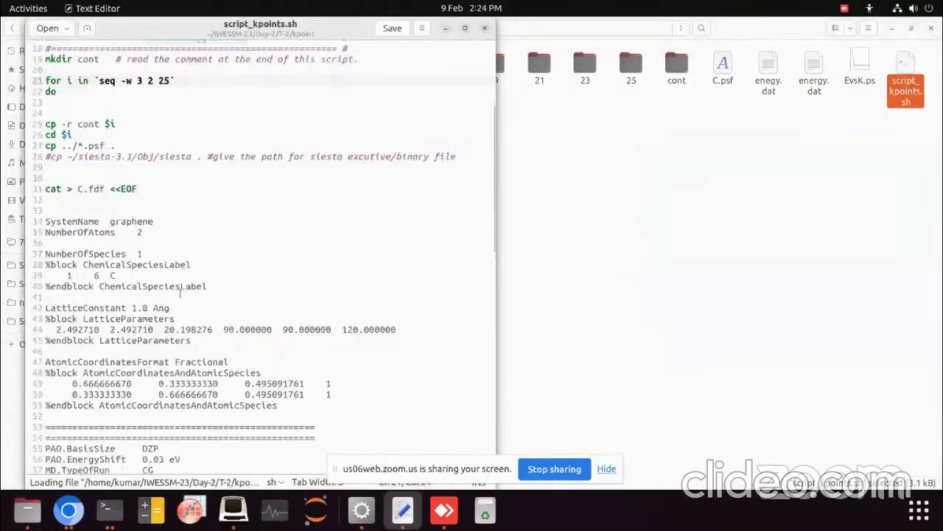
Step: Replace both $i entries in the kgrid_Monkhorst_Pack block of script_kpoints.sh with 7, then save and close the file
scroll(179, 294, down, 8)
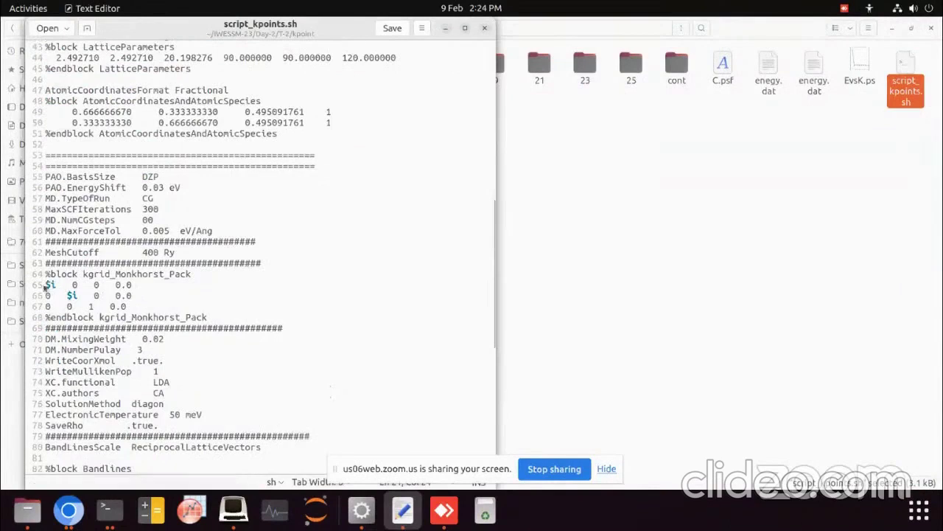
click(56, 285)
key(BackSpace)
key(BackSpace)
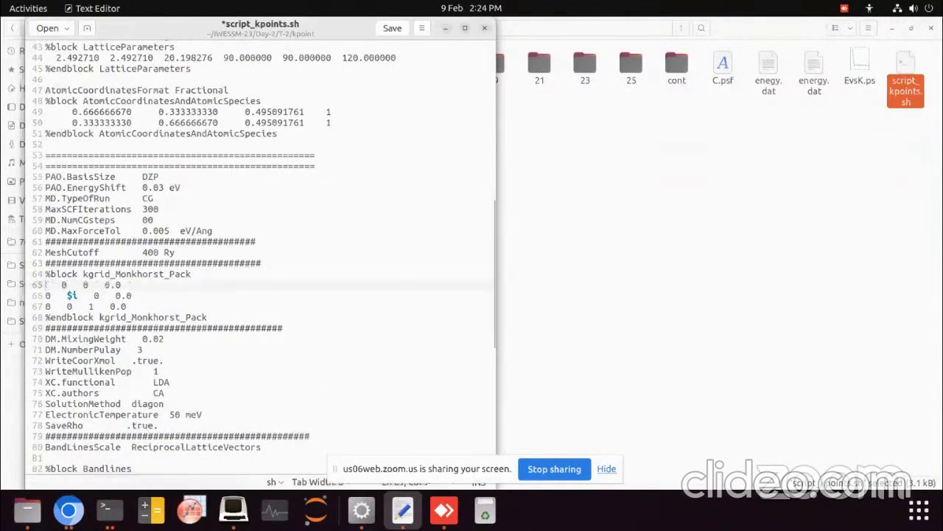
text(7)
key(Down)
key(Right)
key(Right)
key(Right)
key(Right)
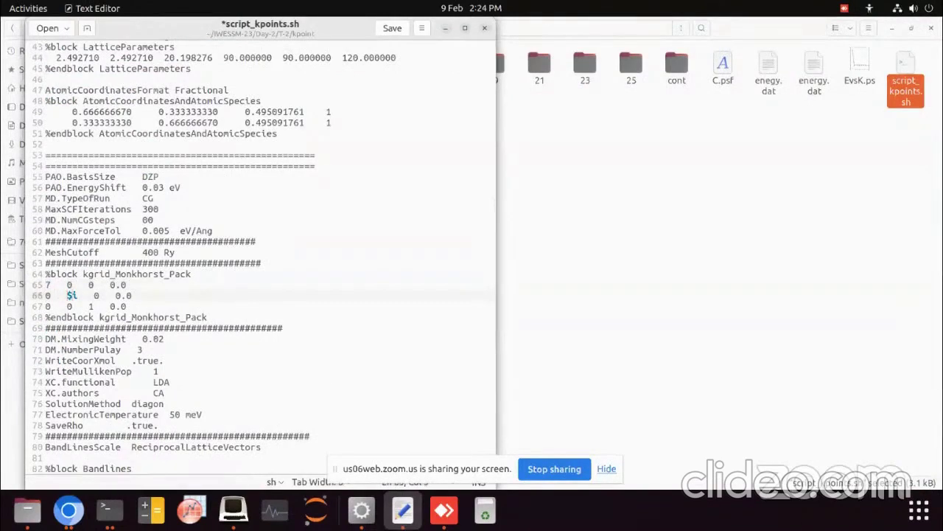
key(BackSpace)
key(BackSpace)
text(7)
click(391, 28)
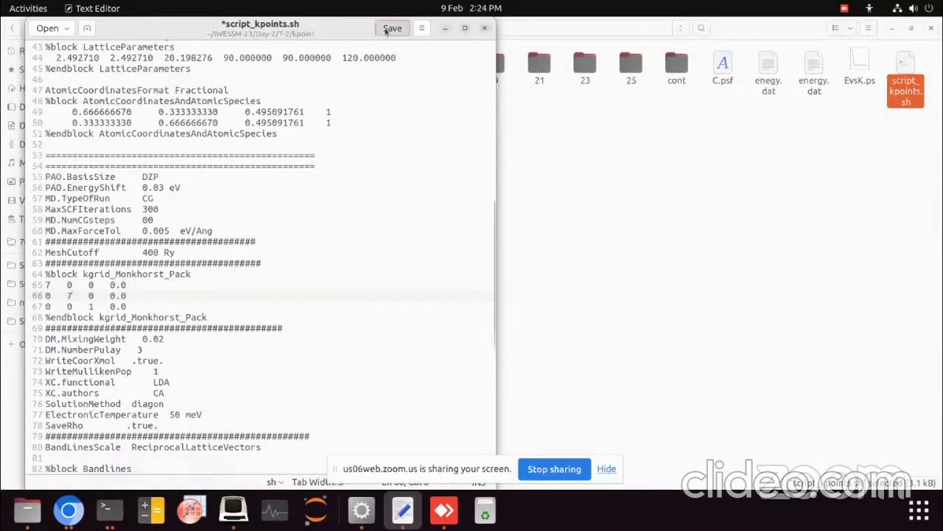
click(484, 28)
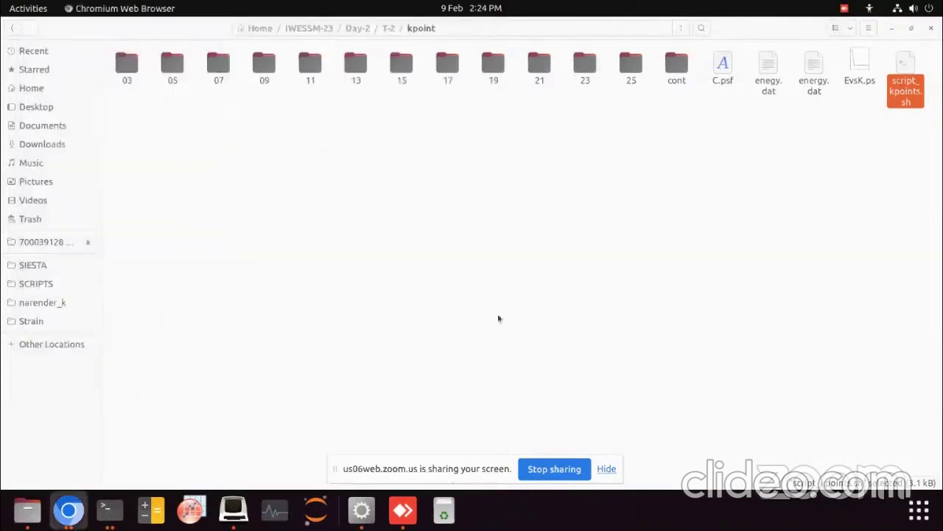
right_click(899, 102)
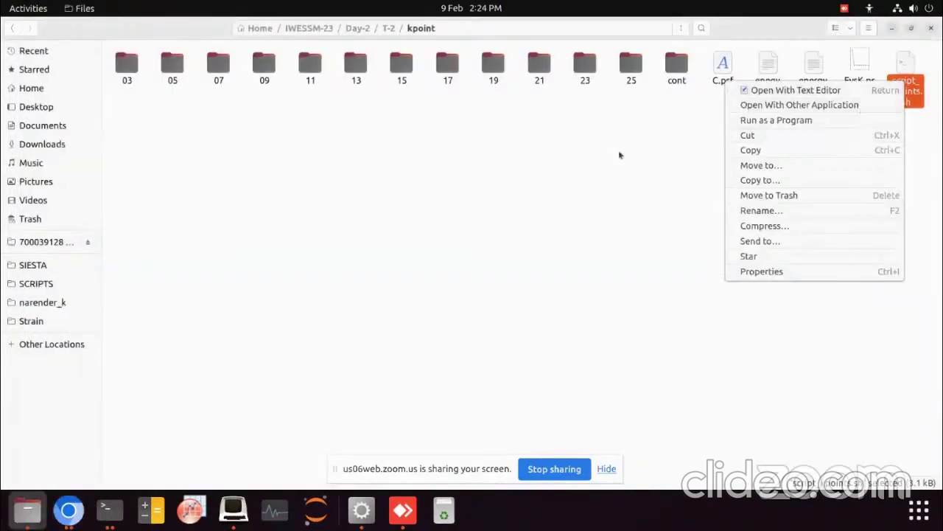
click(586, 155)
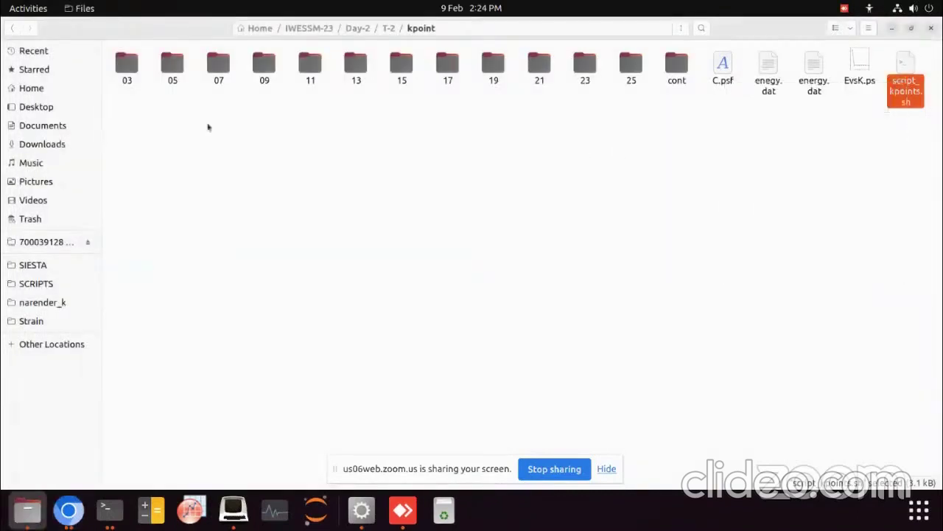
right_click(916, 81)
click(816, 145)
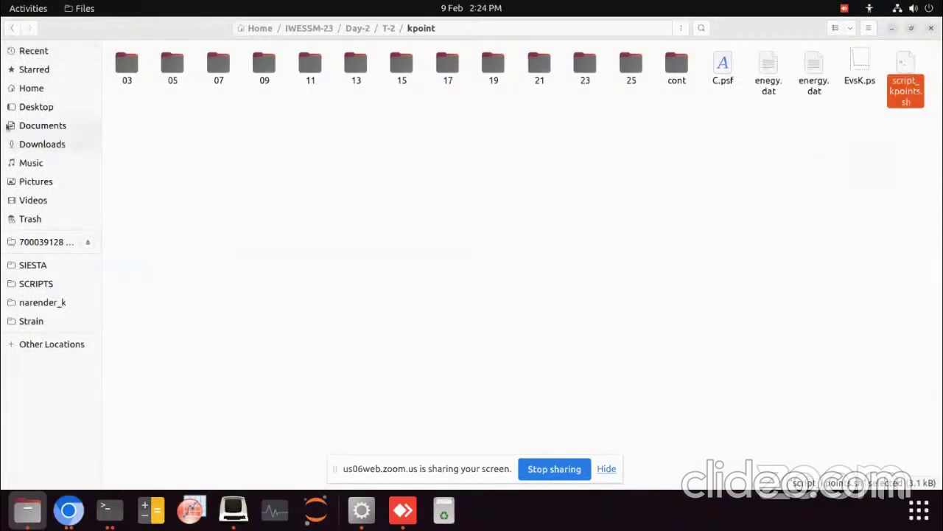
Step: Go to the lat_opt folder inside T-2 and open script_opt.sh in the text editor
click(12, 28)
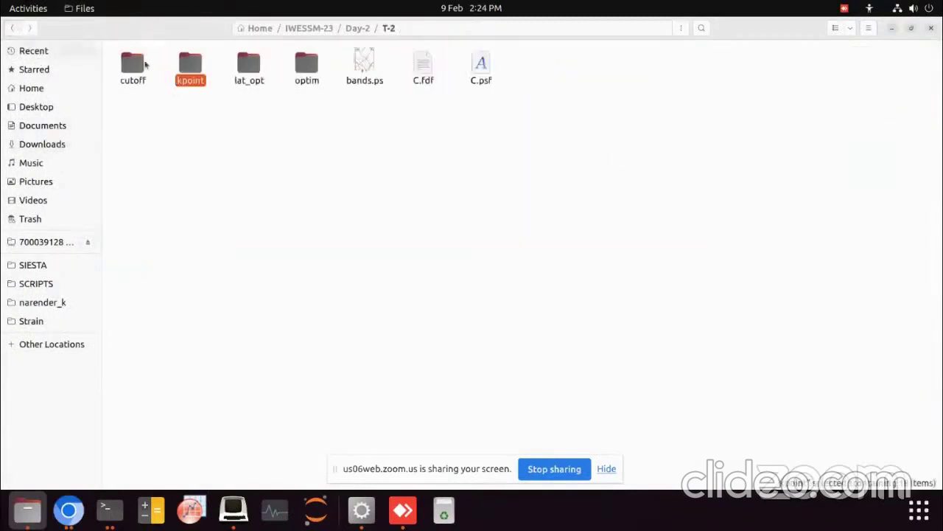
double_click(242, 68)
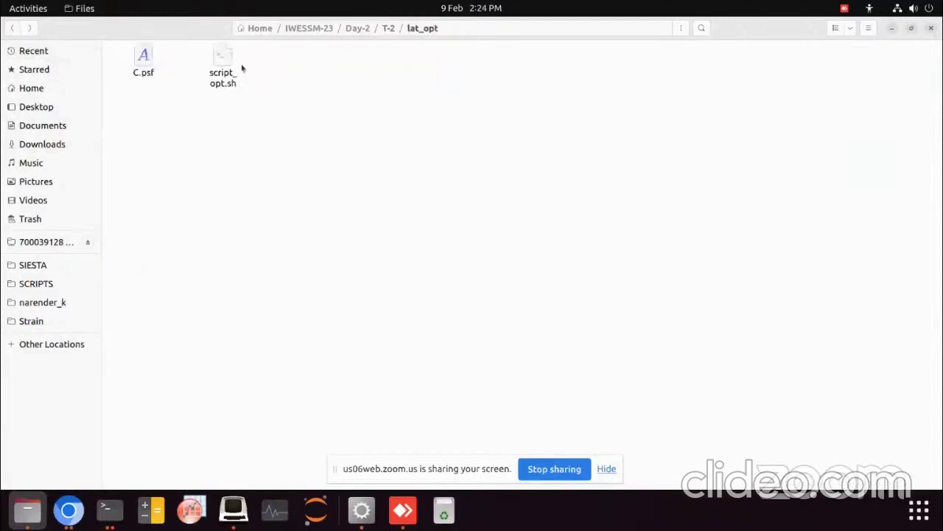
right_click(205, 118)
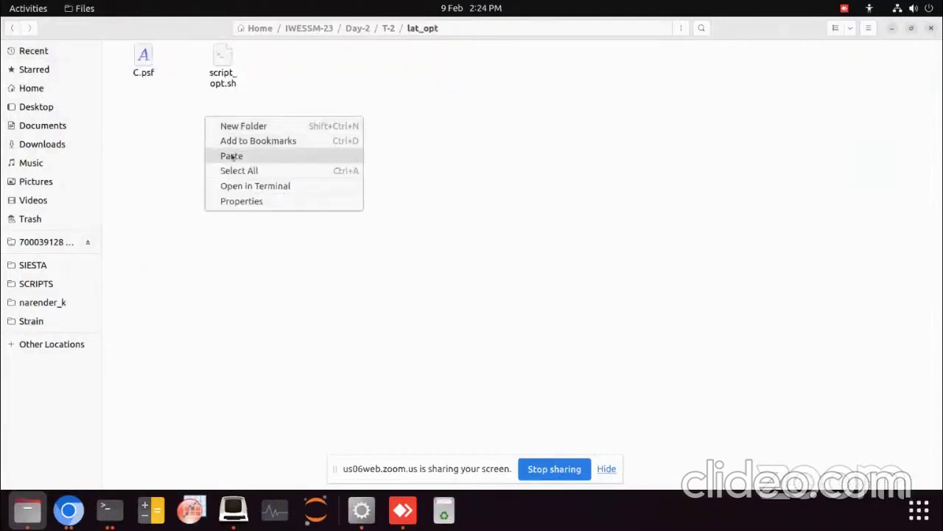
click(179, 103)
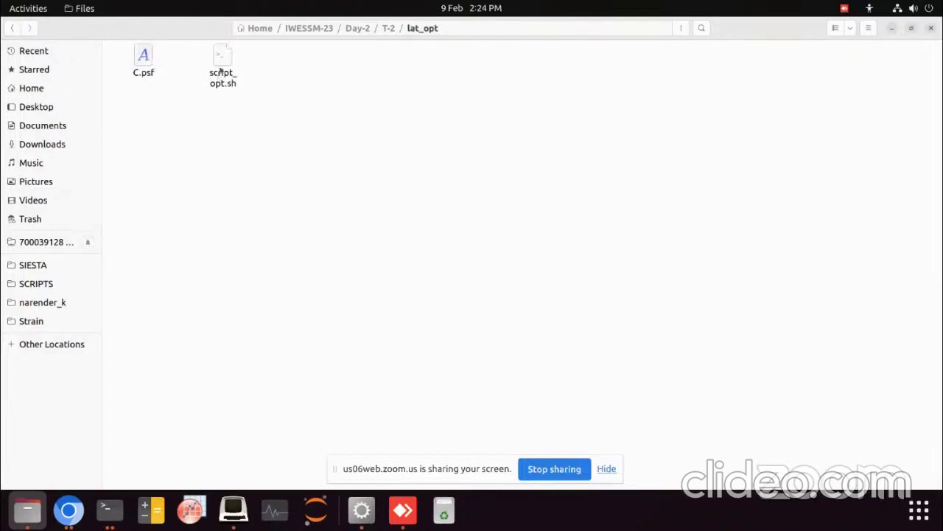
double_click(220, 75)
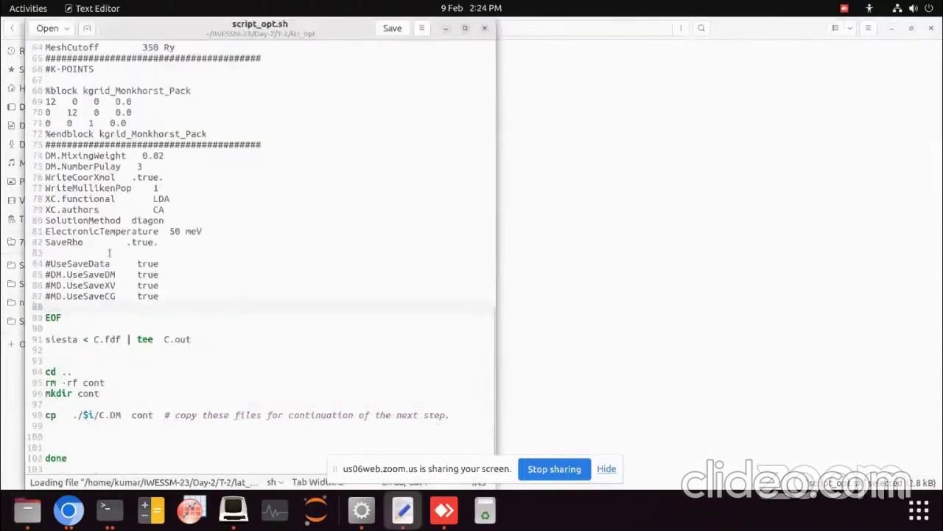
Step: Set MeshCutoff to 400 Ry in script_opt.sh
scroll(153, 161, up, 5)
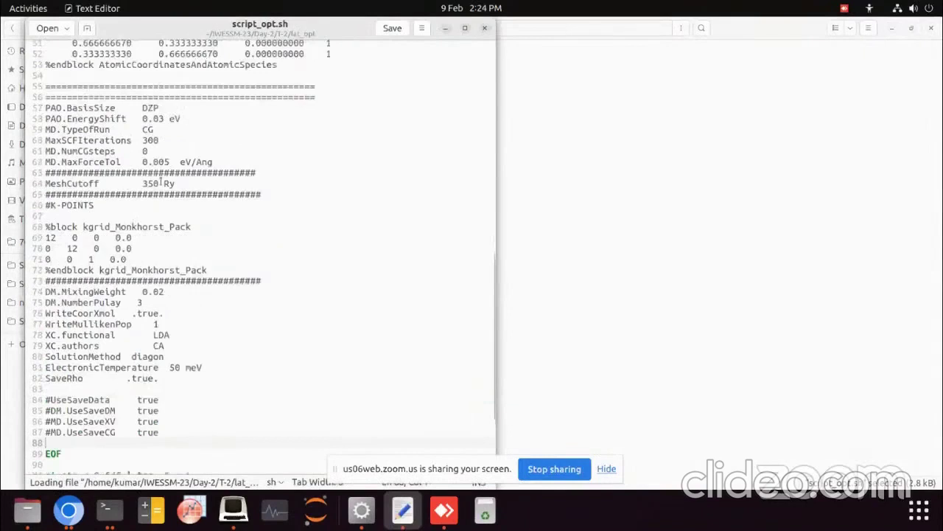
click(159, 182)
key(BackSpace)
key(BackSpace)
key(BackSpace)
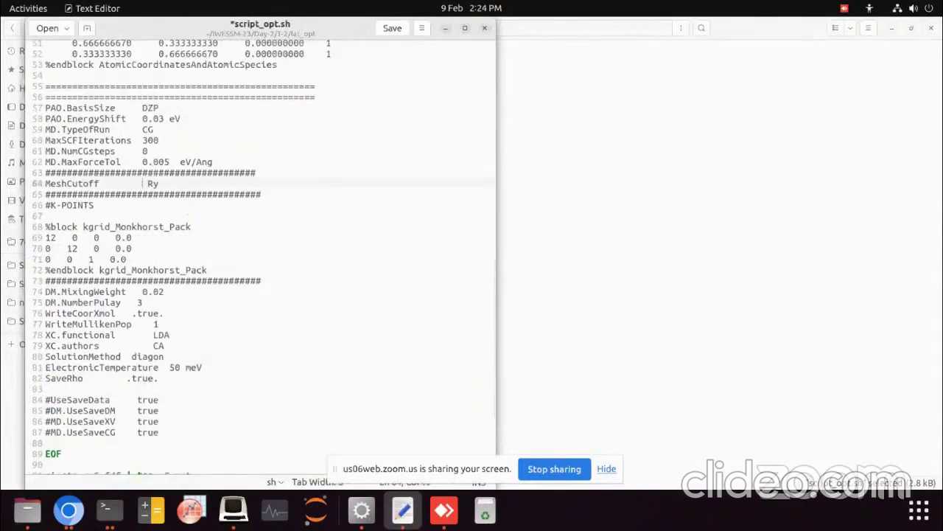
text(400)
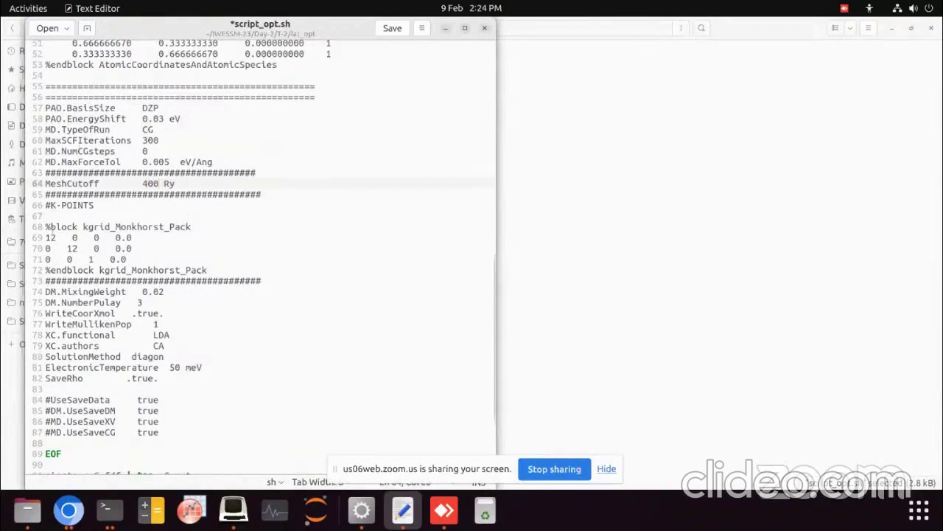
Step: Set the first two diagonal entries of the kgrid_Monkhorst_Pack block to 7 in script_opt.sh
click(57, 238)
key(BackSpace)
key(BackSpace)
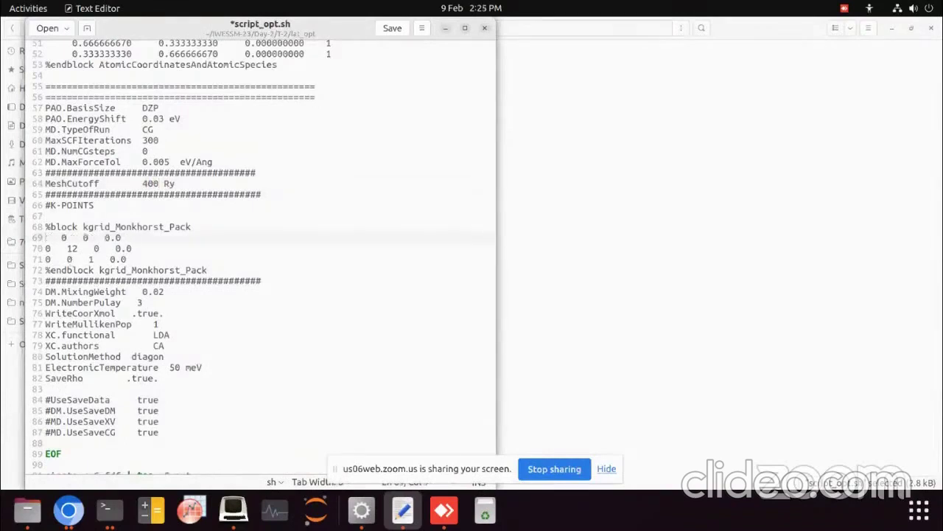
text(7)
key(Down)
key(Right)
key(Right)
key(Right)
key(Right)
key(Right)
key(BackSpace)
key(BackSpace)
text(7)
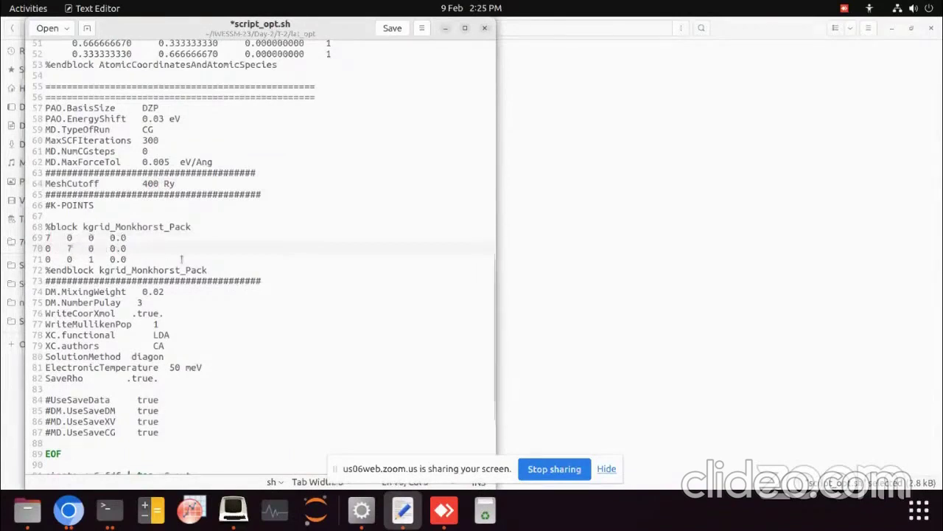
Step: Replace the $i variable of LatticeConstant with 1.0 Ang
scroll(182, 260, up, 2)
scroll(172, 256, up, 3)
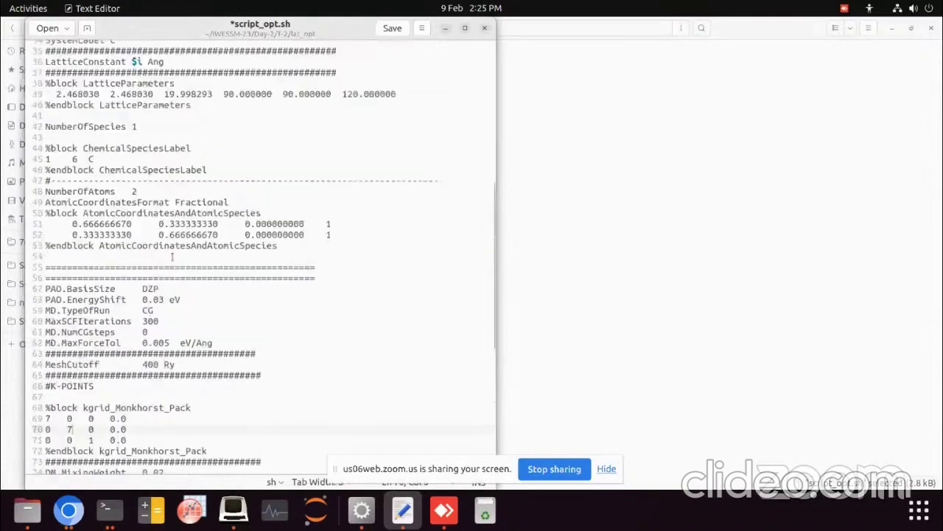
scroll(95, 136, up, 2)
drag(96, 107, 140, 107)
click(140, 106)
key(BackSpace)
key(BackSpace)
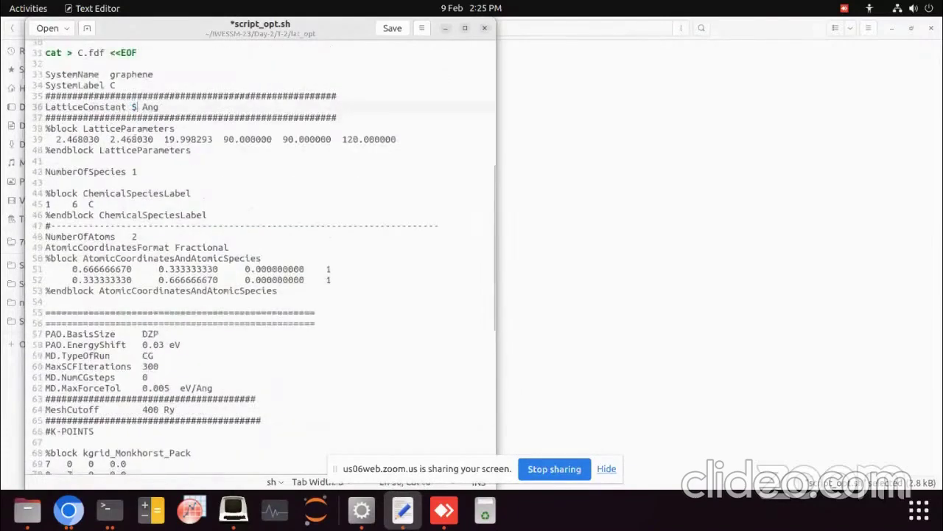
text(1.0)
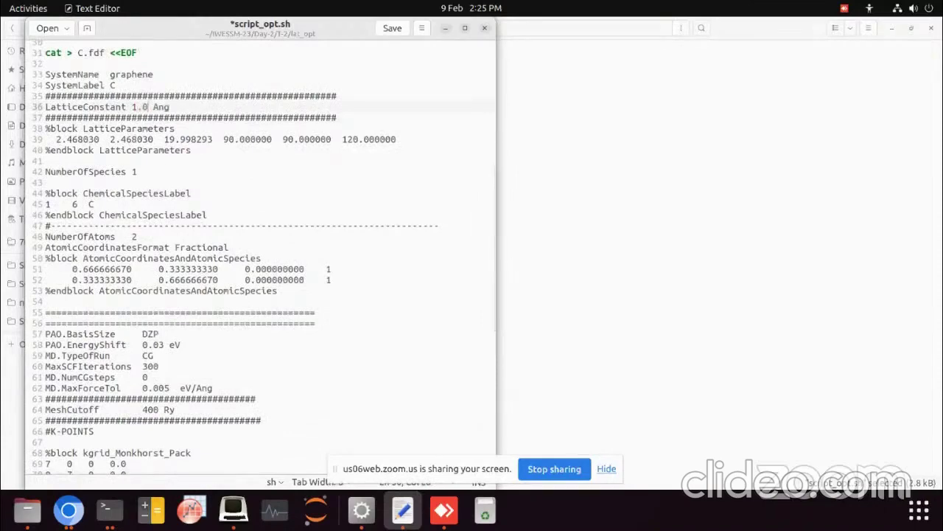
Step: Switch to AnyDesk to view the whiteboard sketch of energy against lattice constant, and return to script_opt.sh in the text editor
scroll(150, 165, up, 3)
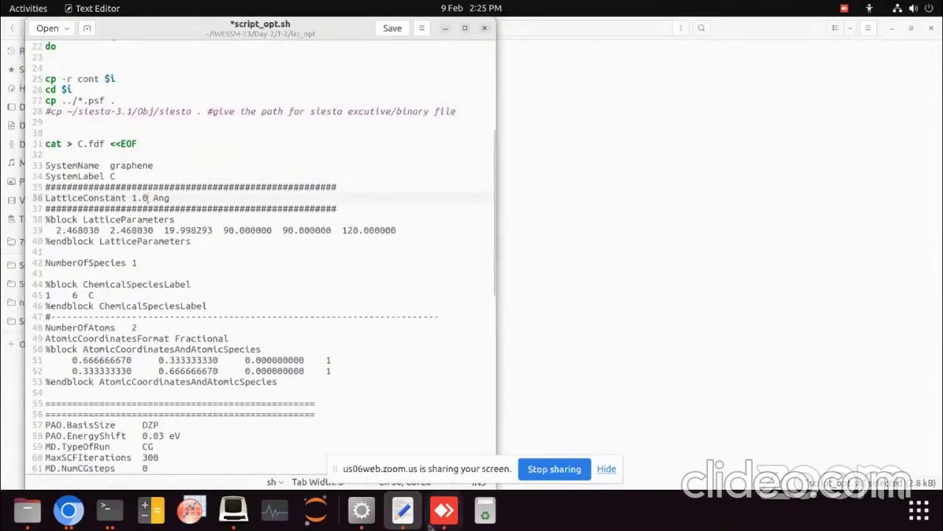
click(443, 509)
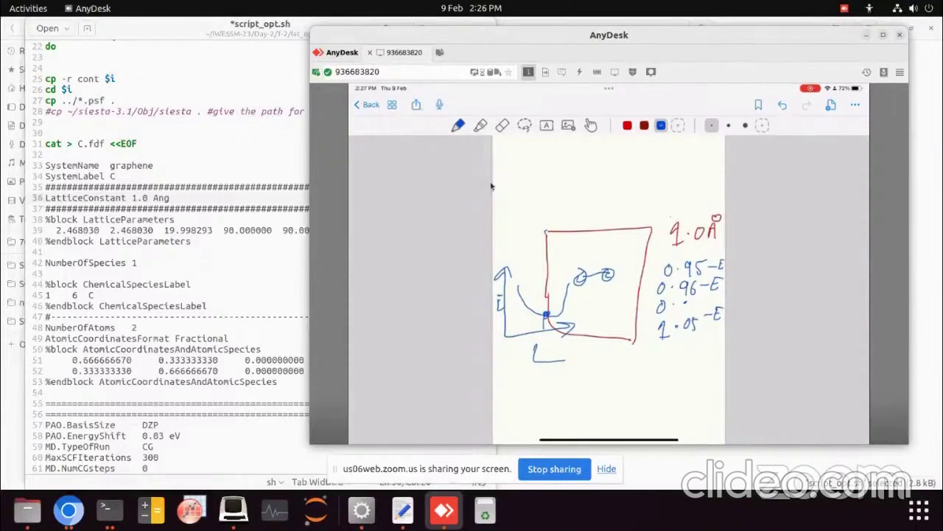
click(253, 254)
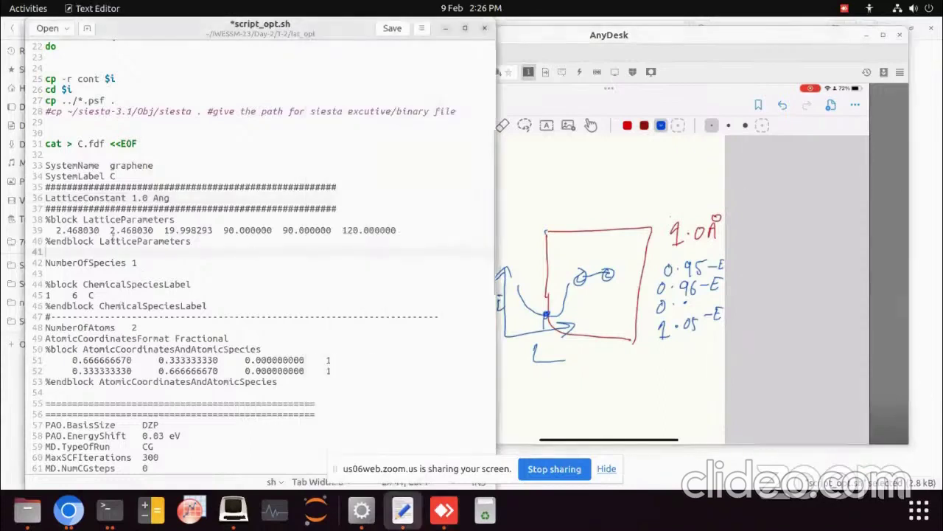
Step: Change the for-loop sequence in script_opt.sh to start at 0.93 and end at 1.15, then save the file
scroll(112, 193, up, 3)
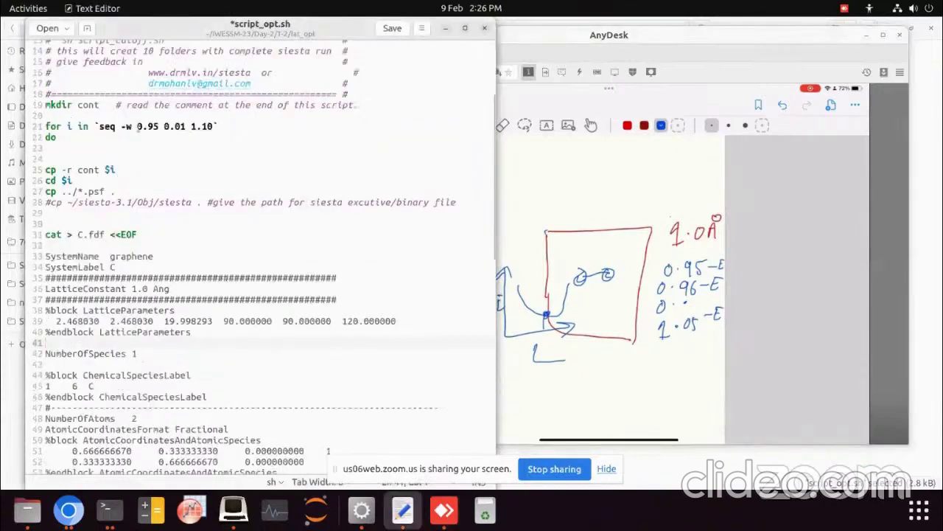
double_click(139, 126)
mouse_move(140, 128)
mouse_down()
mouse_move(164, 129)
mouse_move(153, 131)
mouse_up()
click(161, 129)
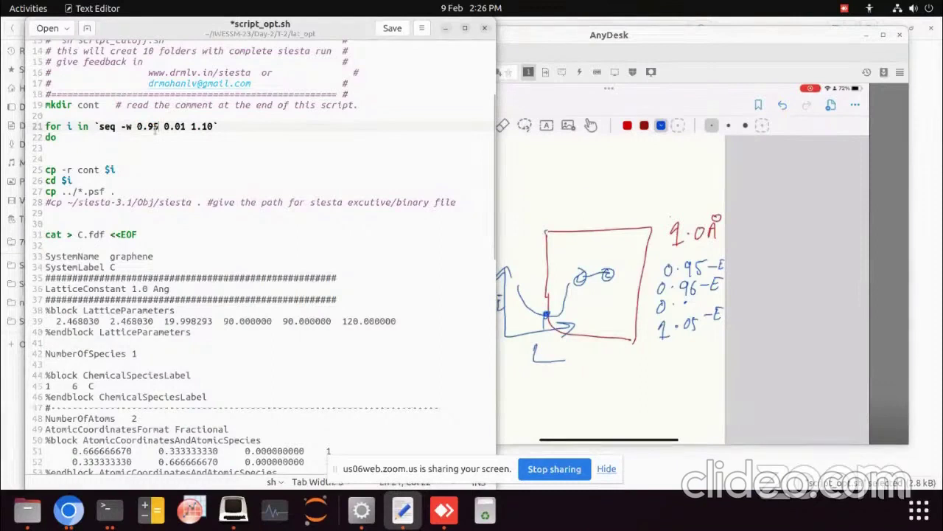
key(BackSpace)
text(3)
key(BackSpace)
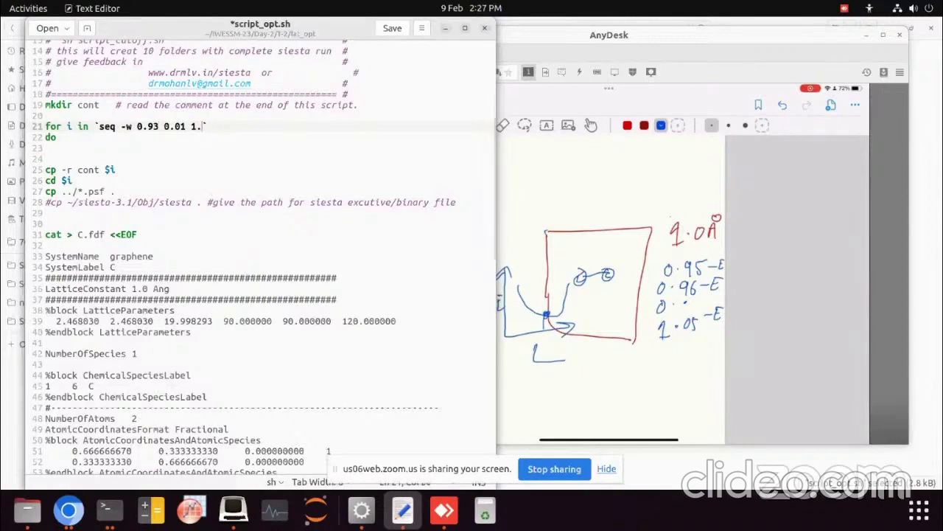
text(5)
click(392, 28)
Step: Set LatticeConstant to the loop variable $i, then save and close script_opt.sh
scroll(145, 260, down, 3)
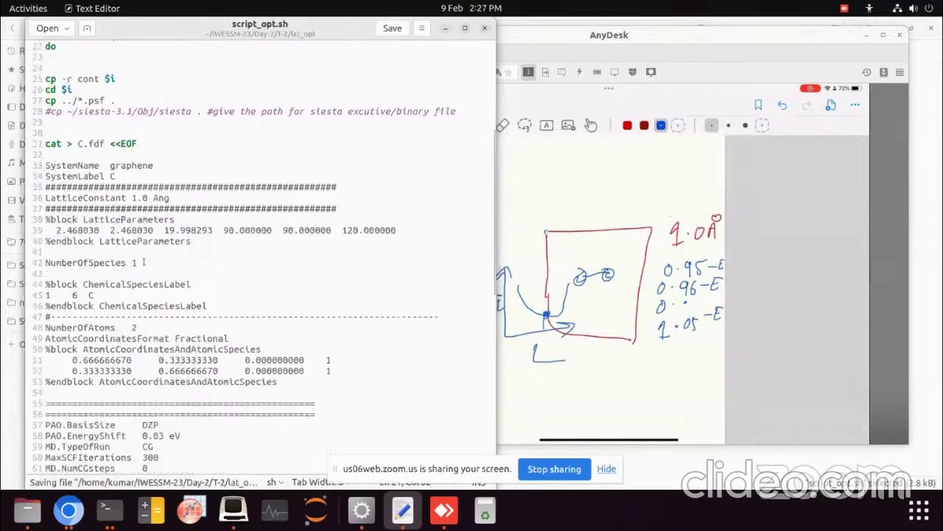
double_click(133, 198)
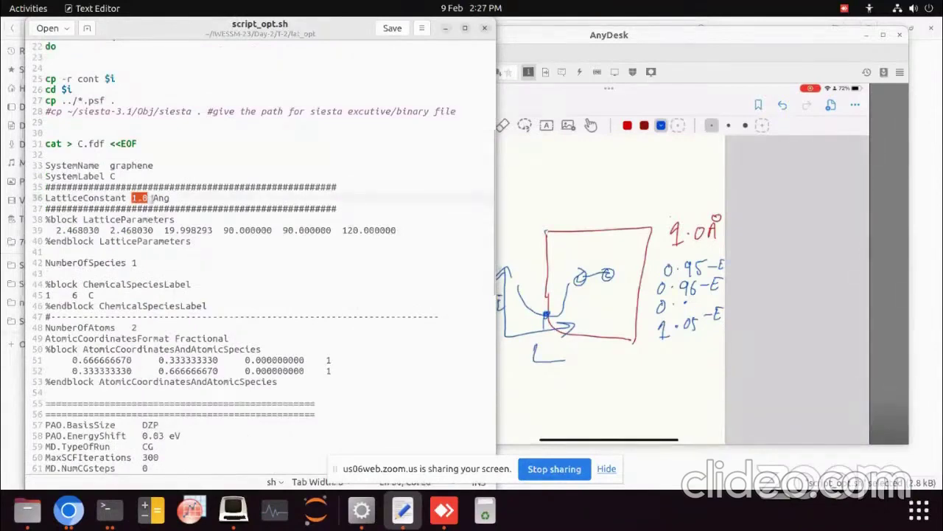
key(BackSpace)
text($)
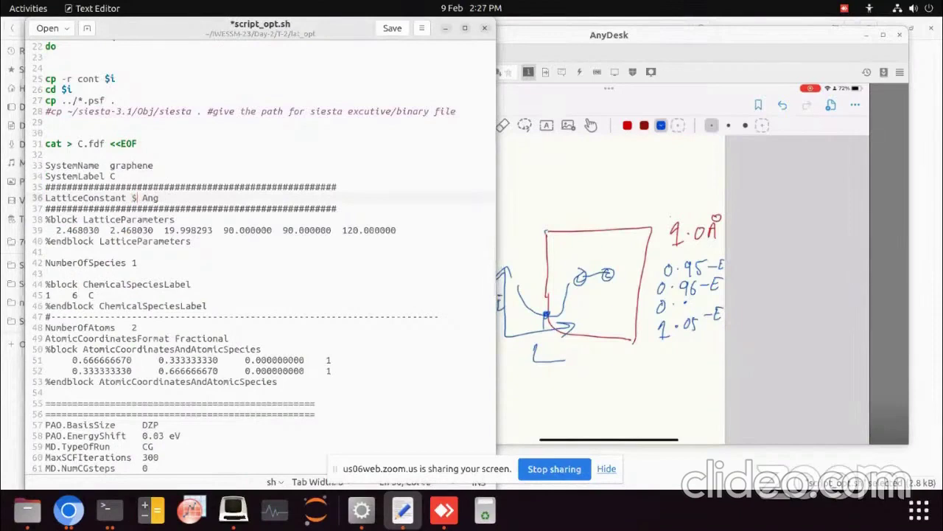
text(i)
scroll(221, 180, up, 2)
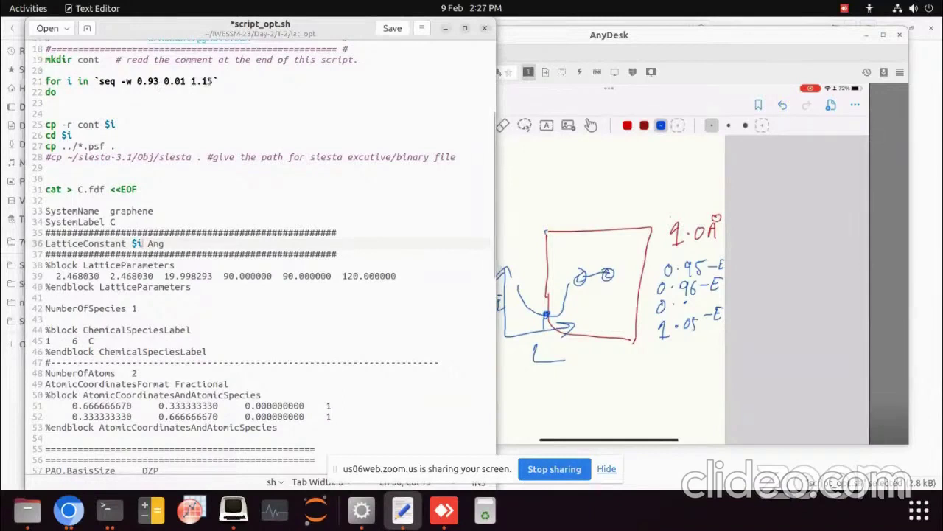
click(386, 29)
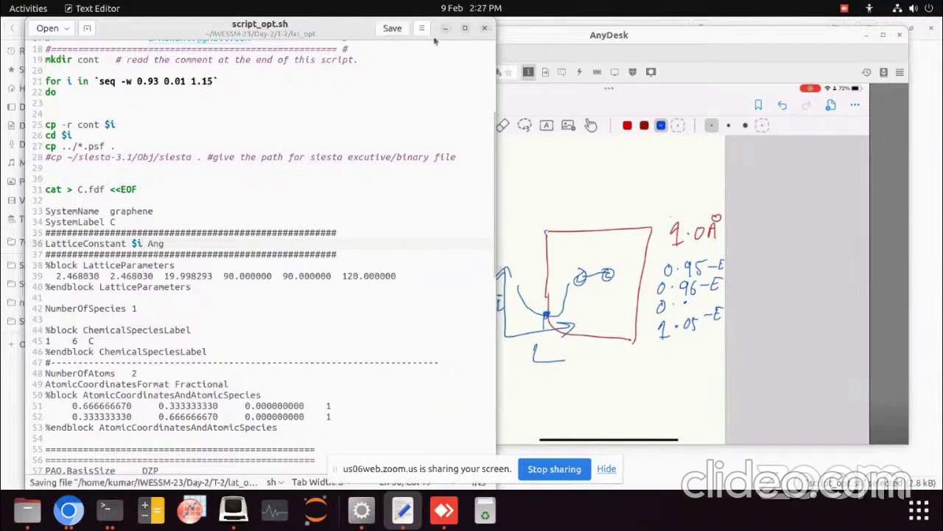
click(484, 28)
Step: Open a terminal in the lat_opt folder, make script_opt.sh executable with chmod +x, and list the folder's files
click(247, 196)
right_click(252, 187)
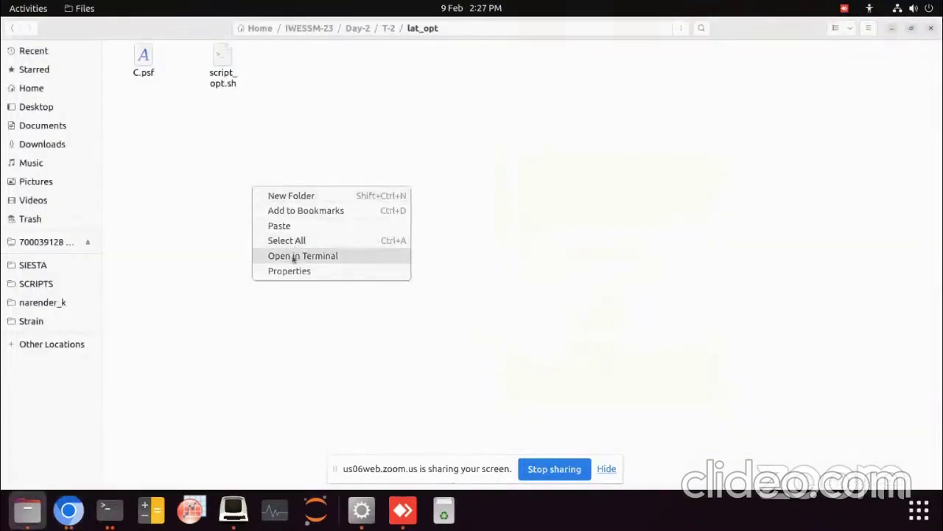
click(297, 255)
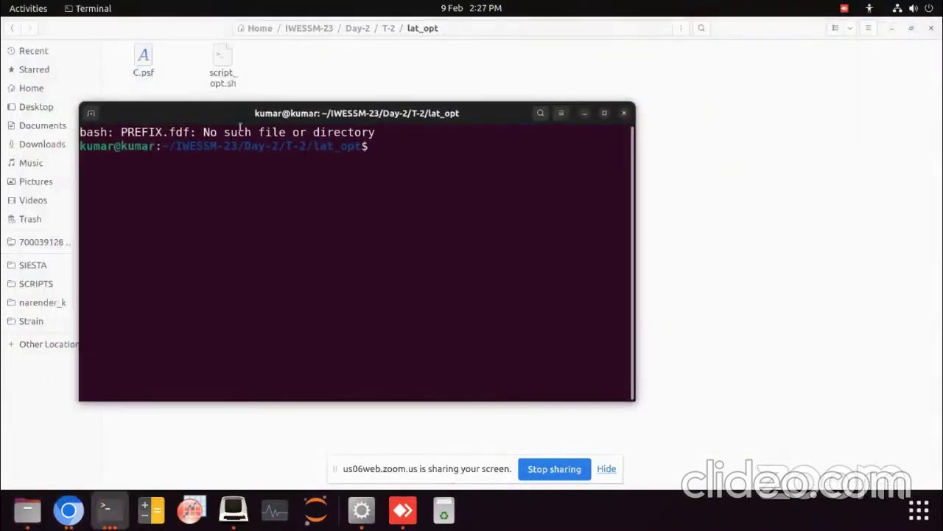
text(chmod +x)
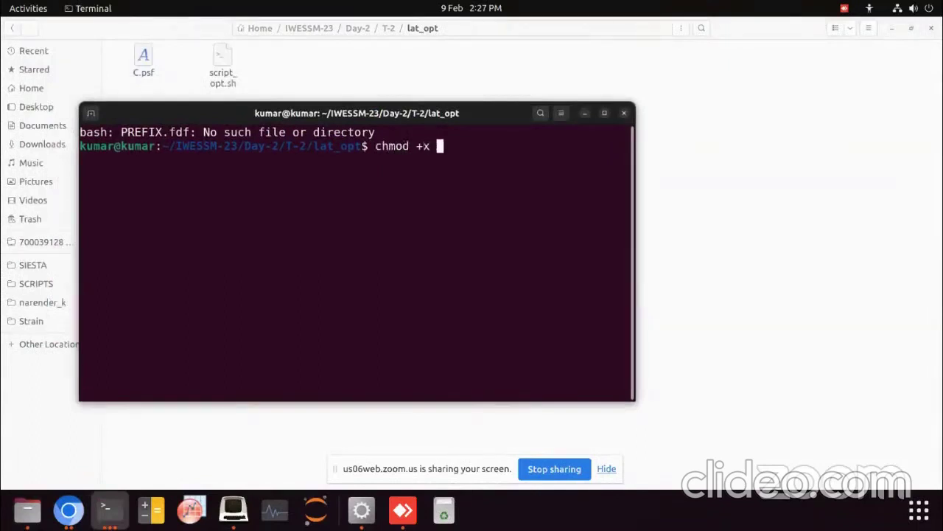
text( script_opt.sh)
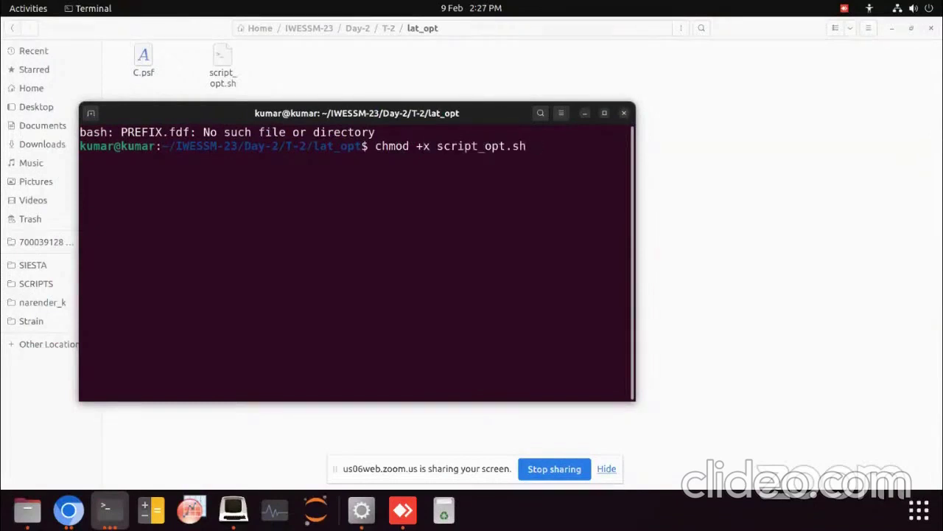
key(Return)
text(ls)
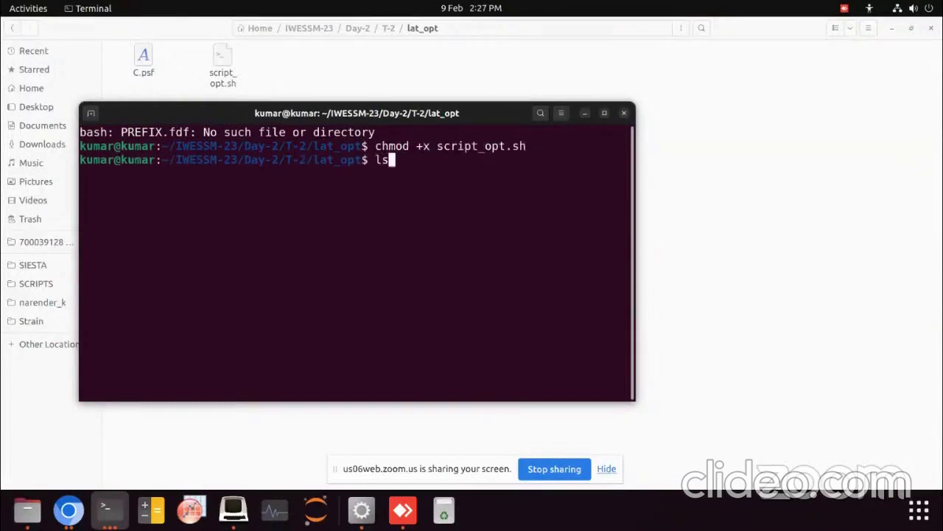
key(Return)
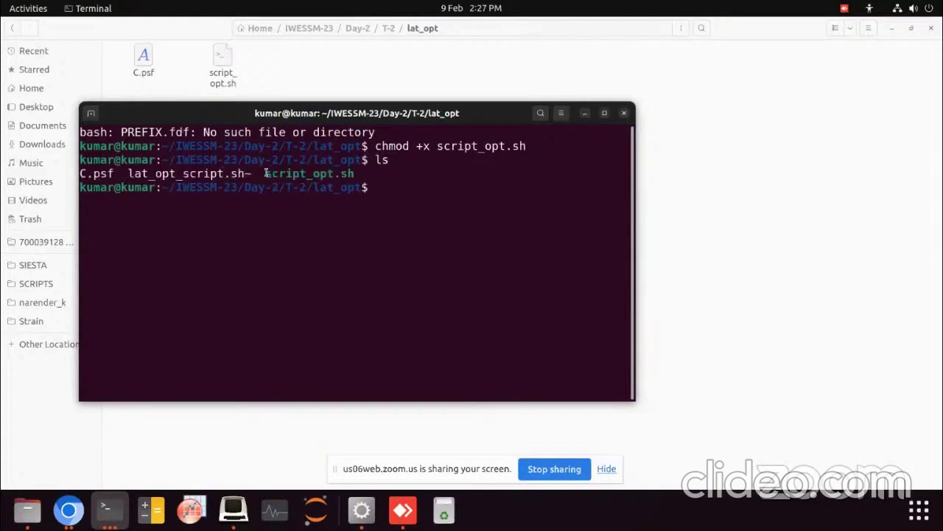
drag(266, 171, 357, 171)
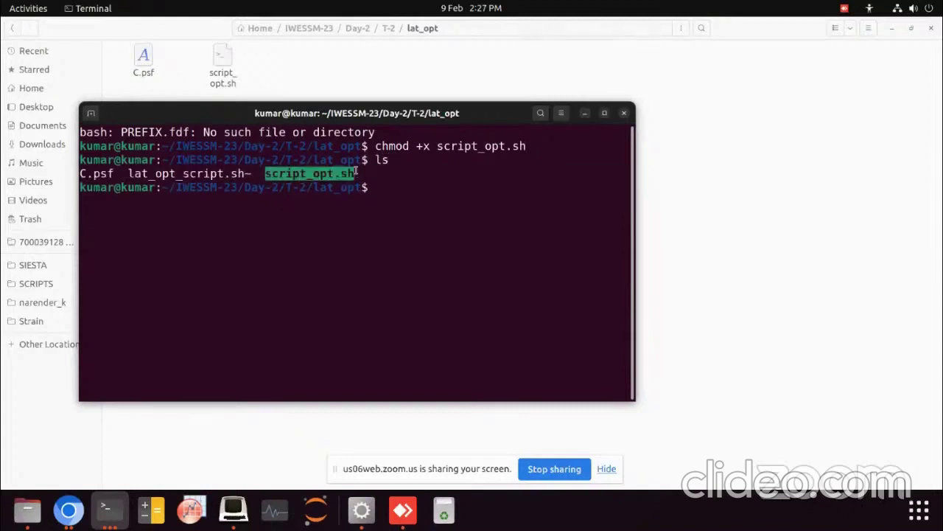
click(418, 188)
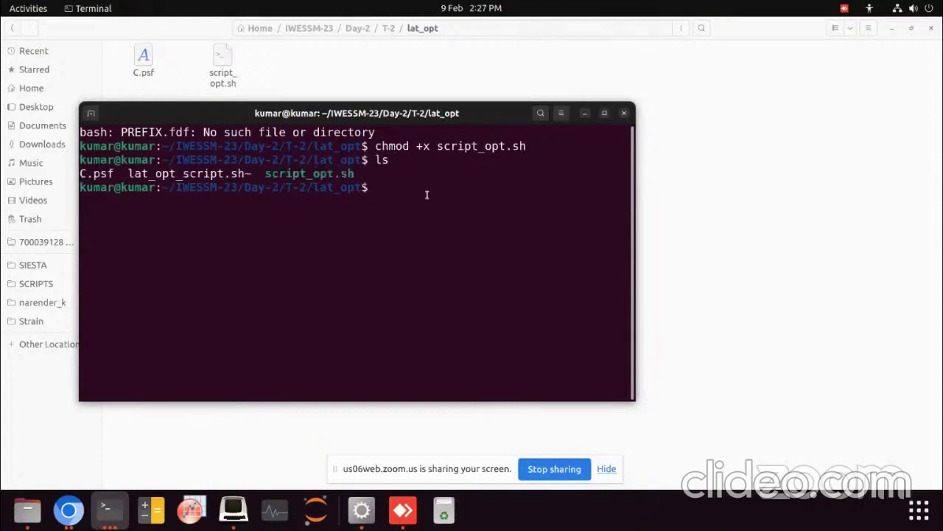
Step: Run ./script_opt.sh in the lat_opt folder to start the lattice-constant calculations
text(./s)
key(Tab)
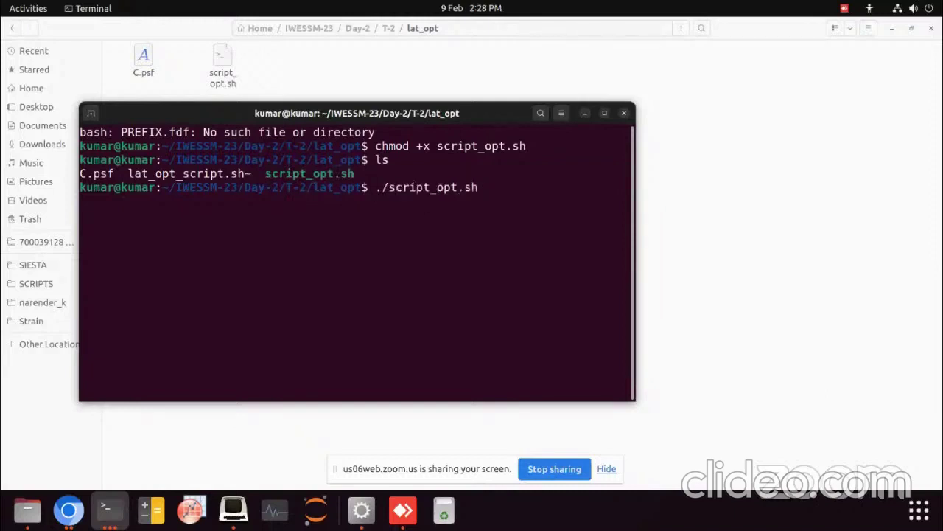
key(Return)
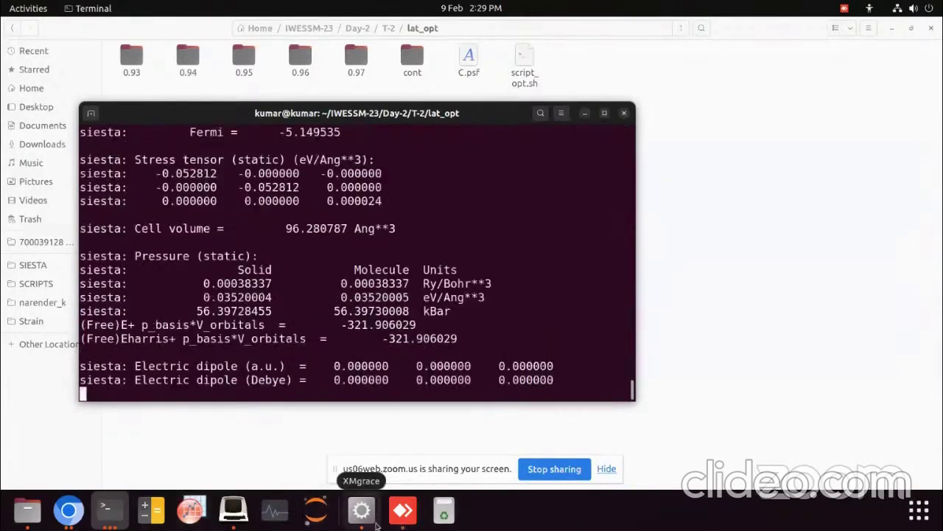
Step: Switch to AnyDesk to view the whiteboard notes, then minimize it and reposition the terminal below the folder listing
click(403, 510)
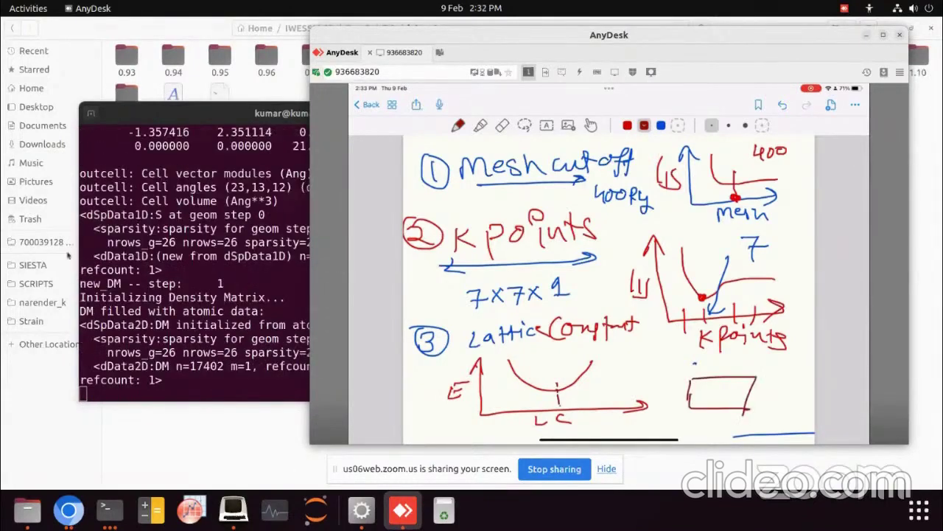
drag(180, 117, 205, 120)
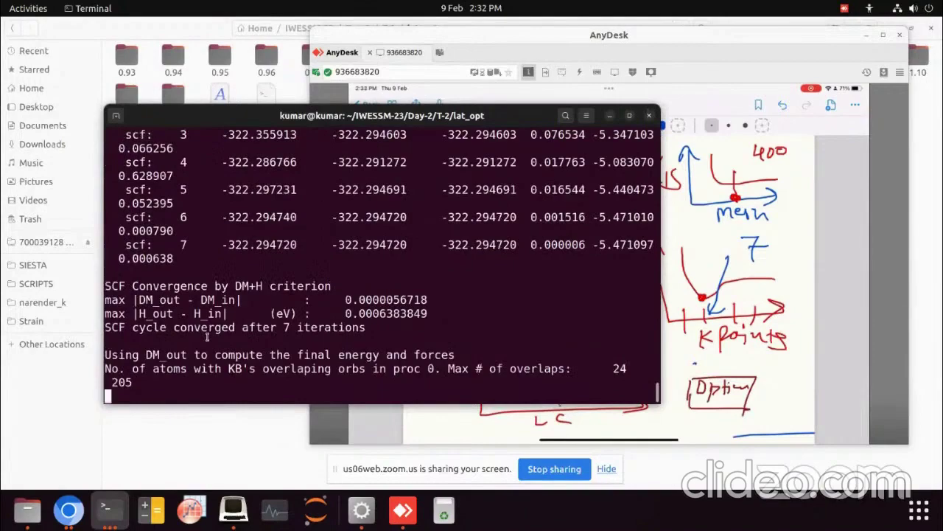
click(539, 64)
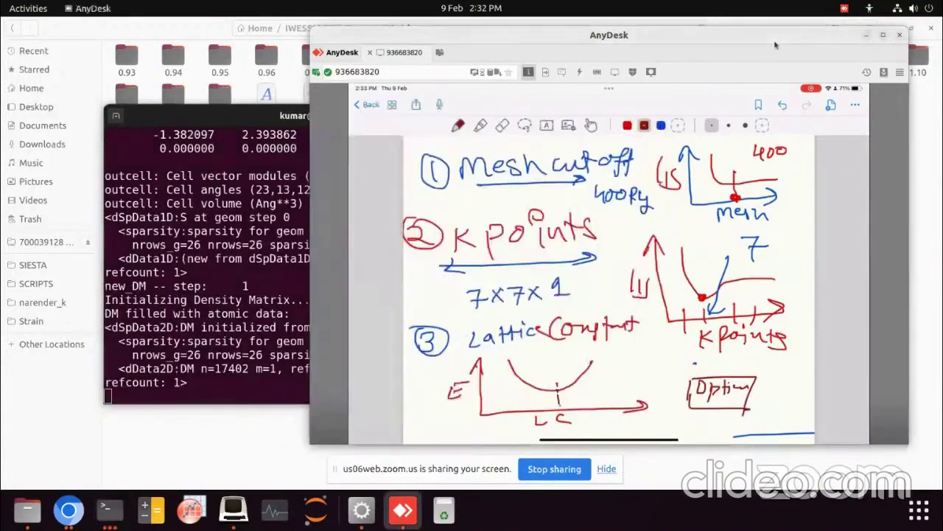
click(867, 34)
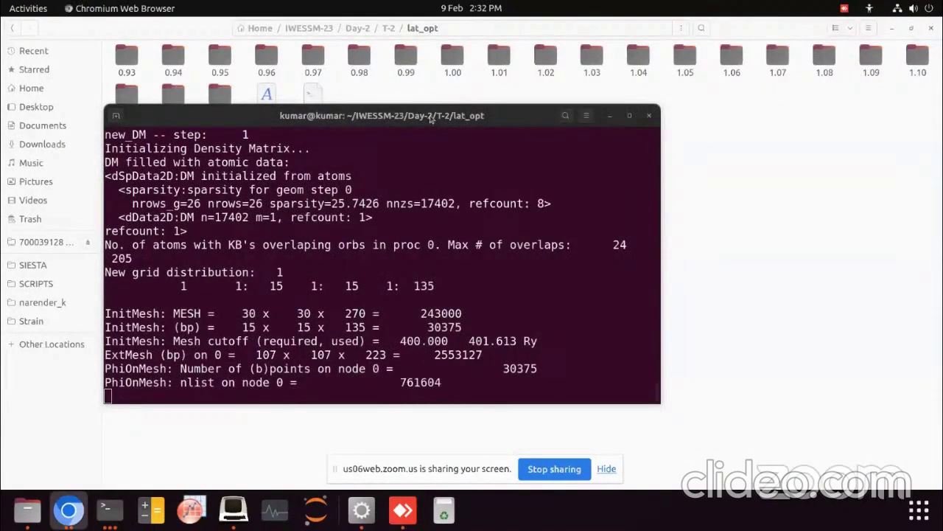
drag(433, 92, 523, 159)
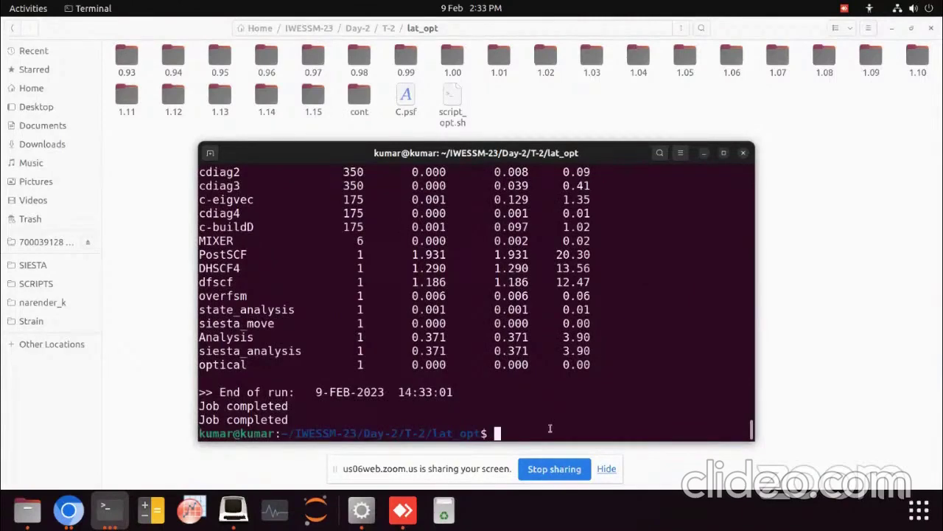
Step: Extract the "Total =" lines from all */*.out files with grep and redirect them into energy.dat
text(grep "")
key(Left)
text(Total)
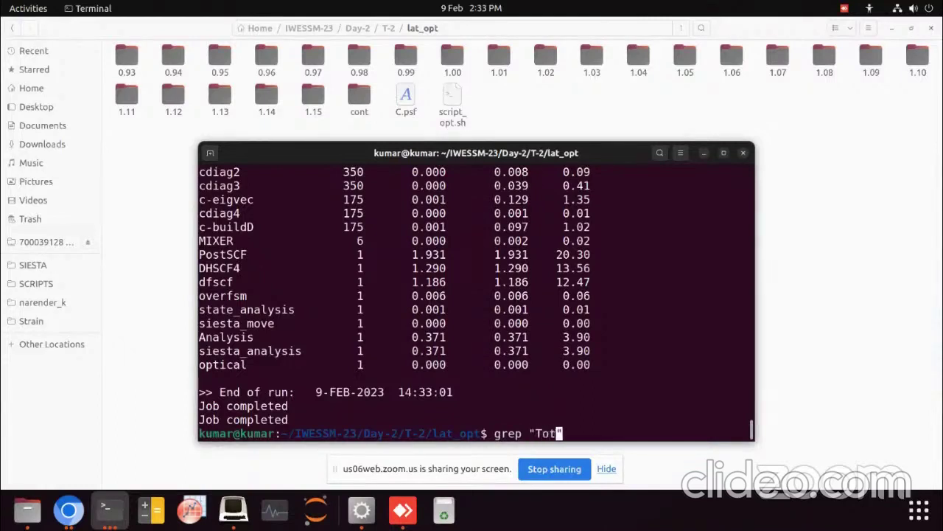
text( =)
key(Right)
text(*.)
text(*.out)
key(Left)
key(Left)
key(Left)
key(Left)
key(Left)
key(Left)
key(BackSpace)
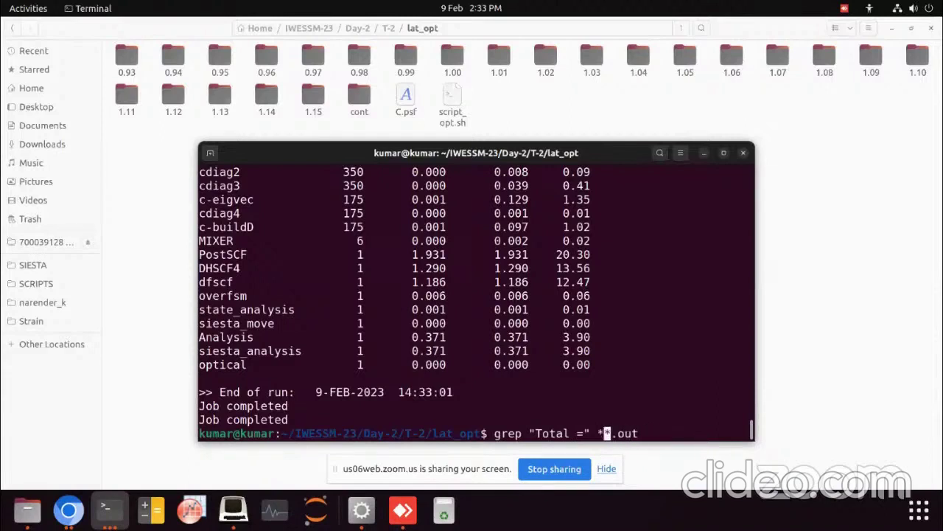
text(/)
key(Right)
key(Right)
key(Right)
key(Right)
key(Right)
text(> ene)
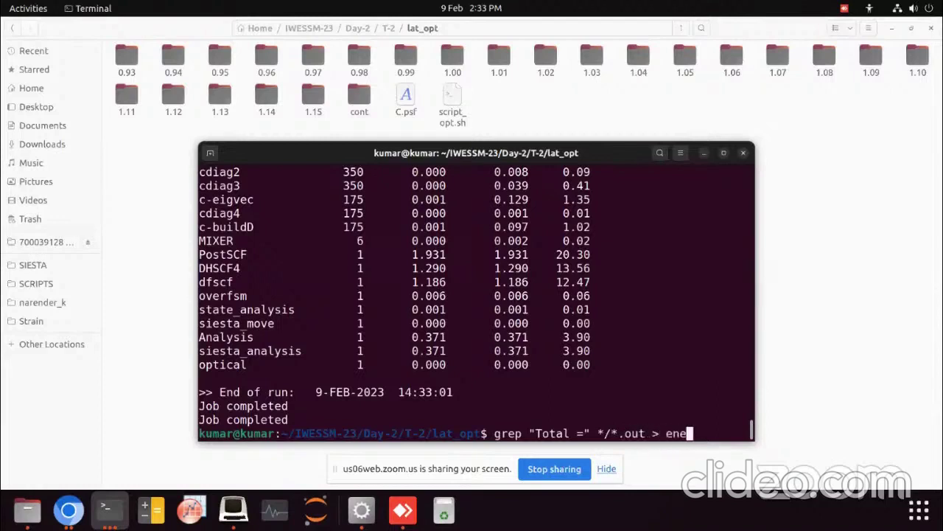
text(rgy.dat)
key(Return)
Step: List the lat_opt folder's files and open energy.dat in gedit from the terminal
text(ls)
key(Return)
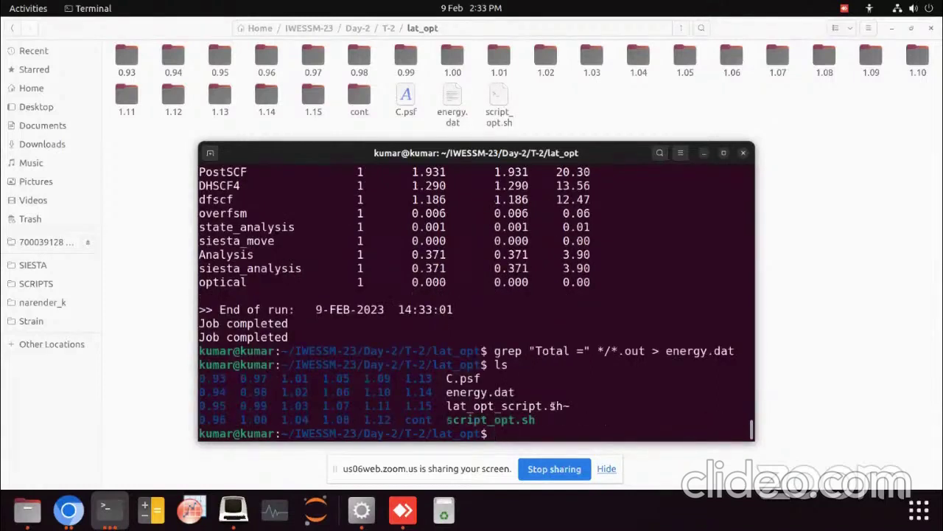
drag(446, 392, 515, 392)
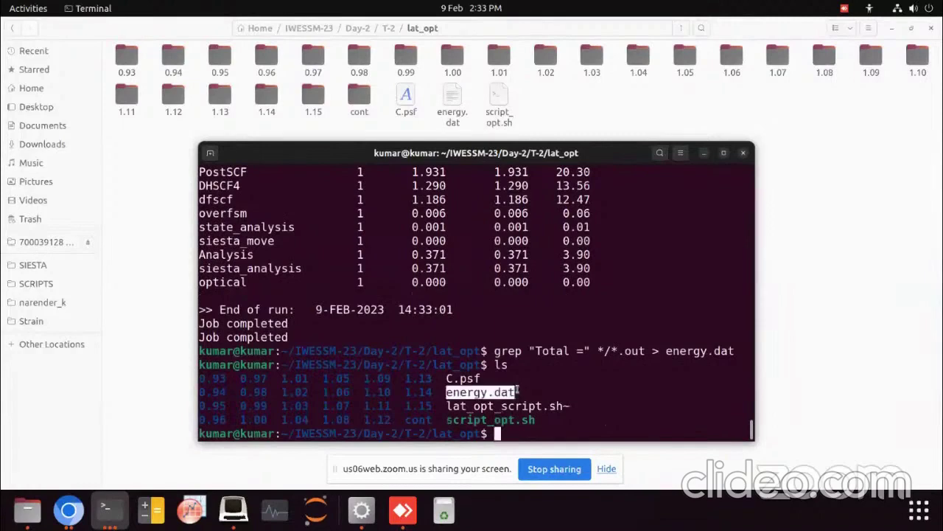
click(519, 434)
text(gedit)
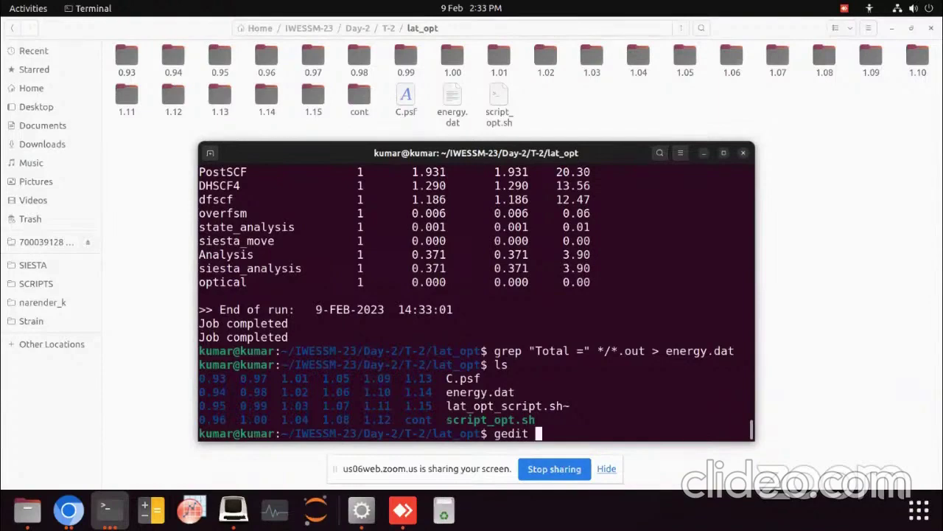
text(energy.dat)
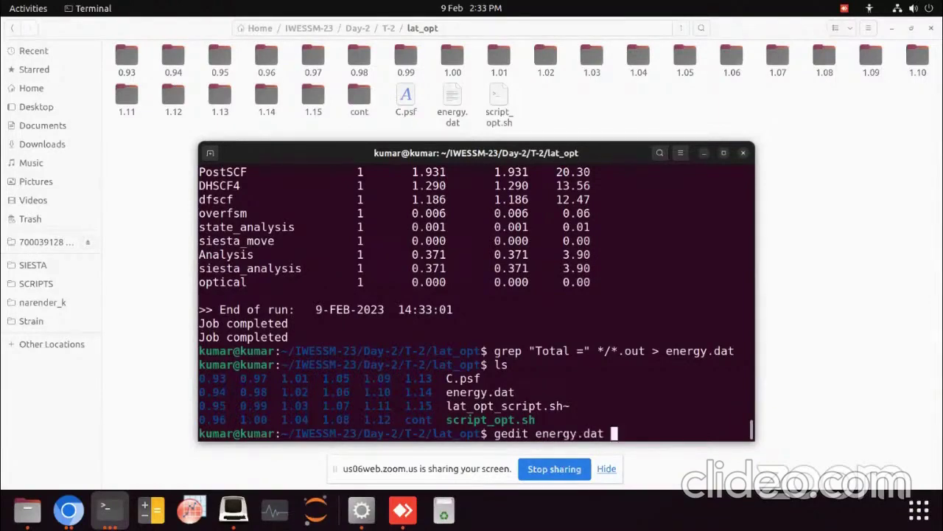
key(Return)
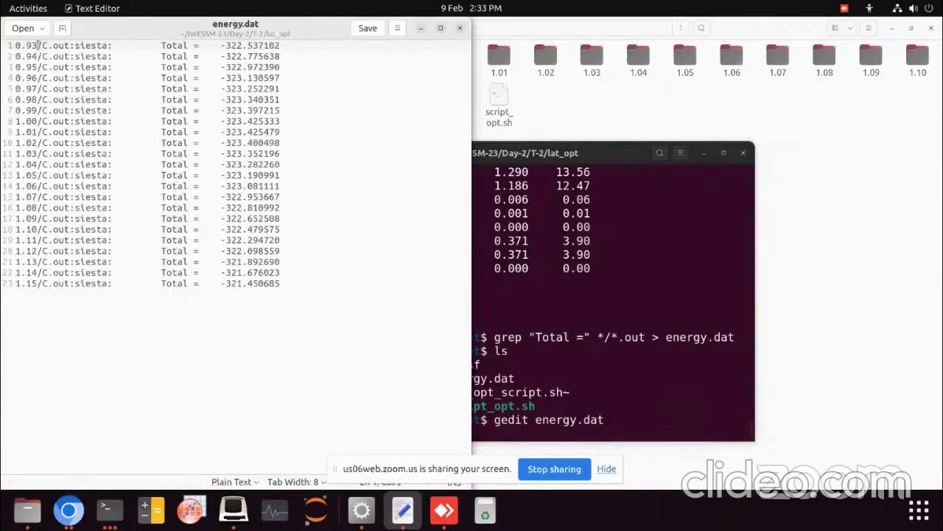
Step: Remove the "/C.out:siesta: Total =" text from every line of energy.dat, then save and close the file
drag(36, 45, 203, 45)
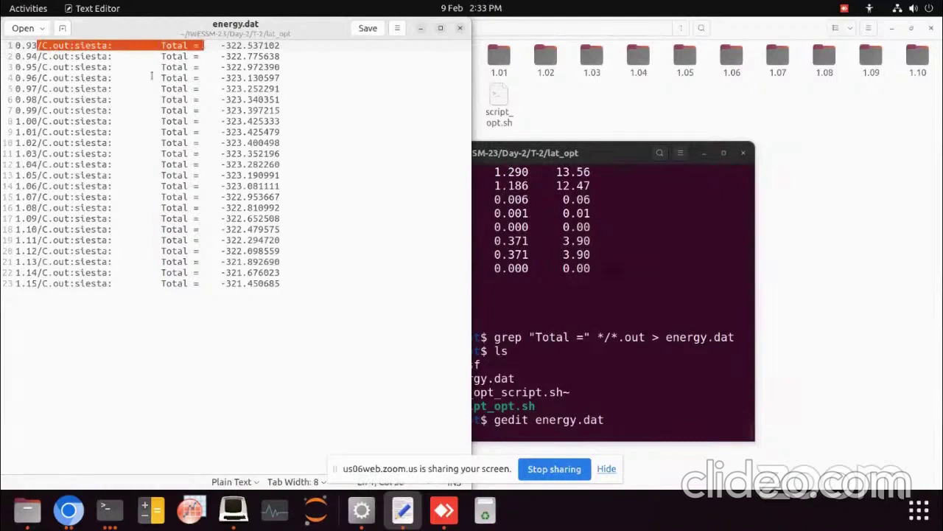
key(ctrl+h)
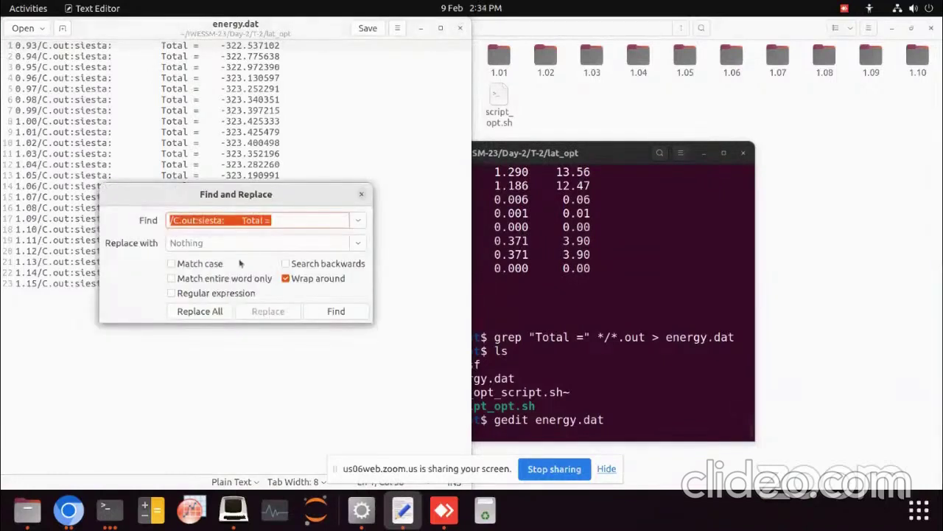
click(198, 312)
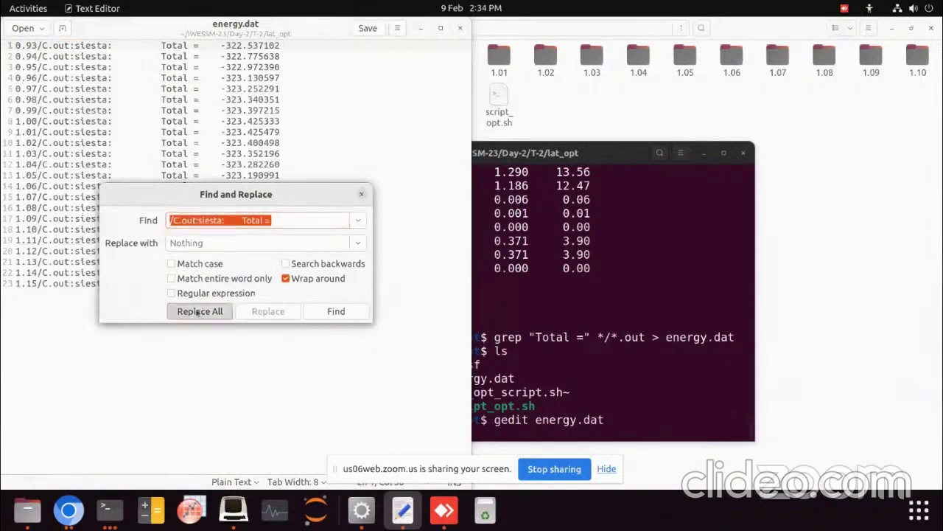
click(362, 194)
click(366, 30)
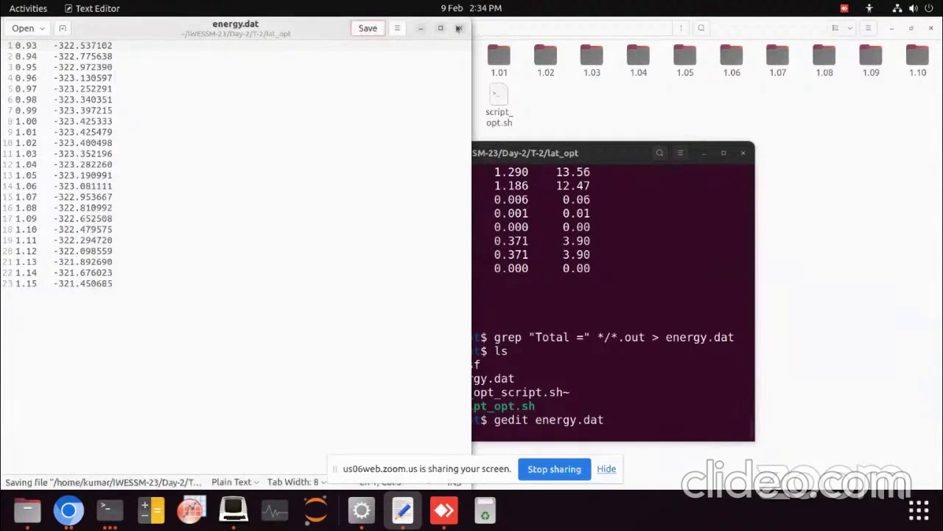
click(459, 28)
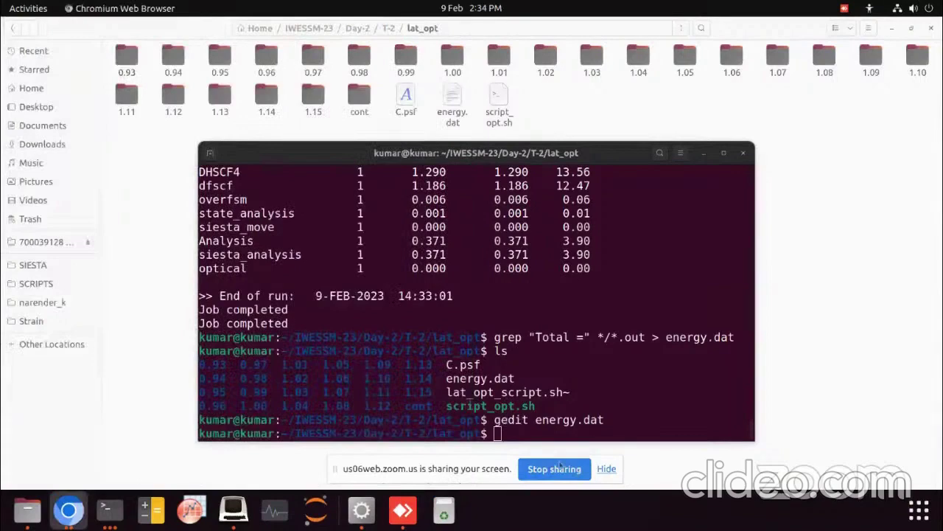
Step: Plot energy.dat with xmgrace from the terminal and maximize the plot window
click(548, 440)
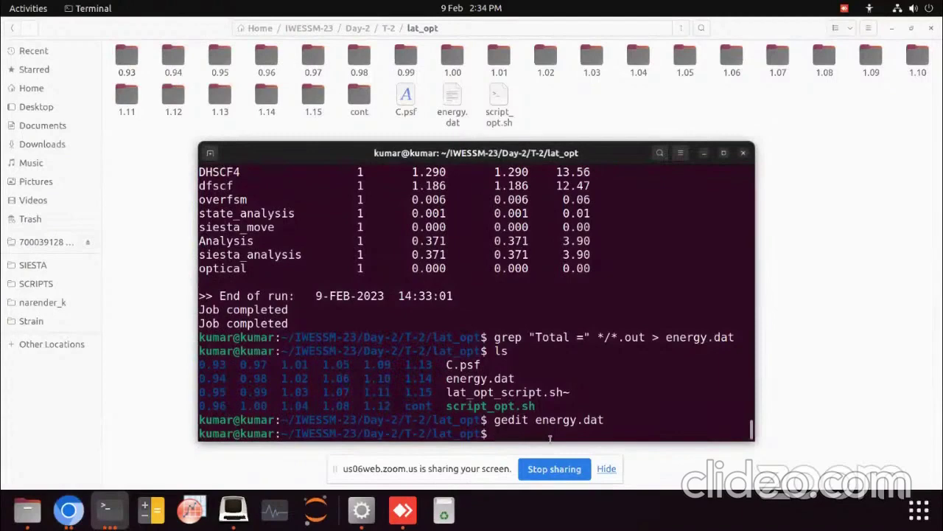
text(g)
key(BackSpace)
text(xmgrace )
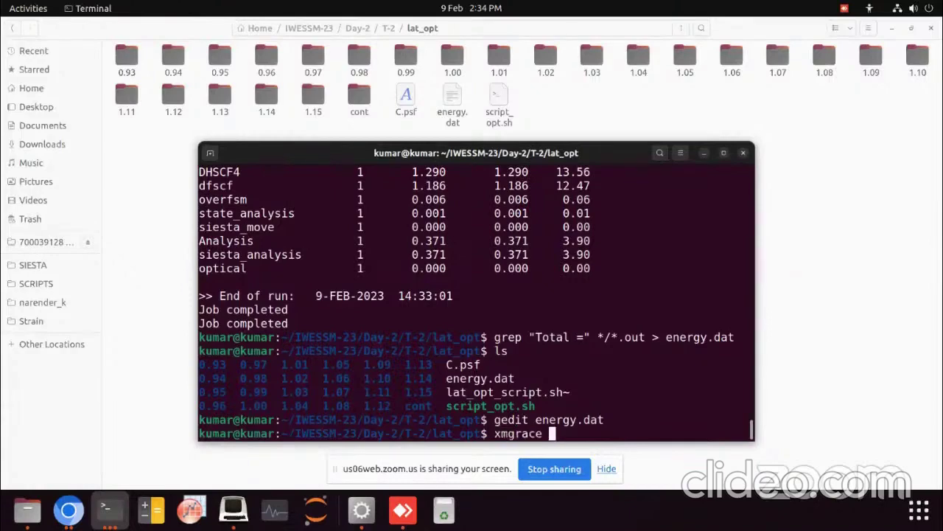
text(e)
key(Tab)
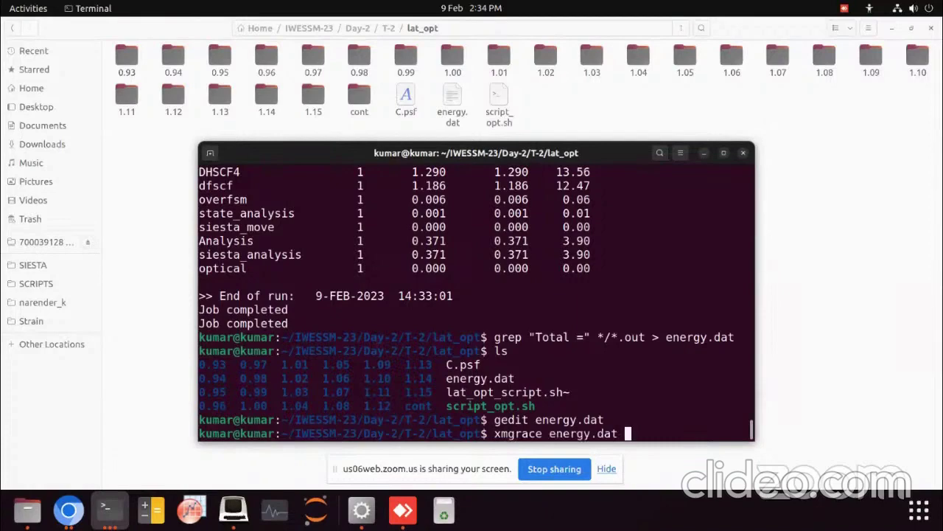
key(Return)
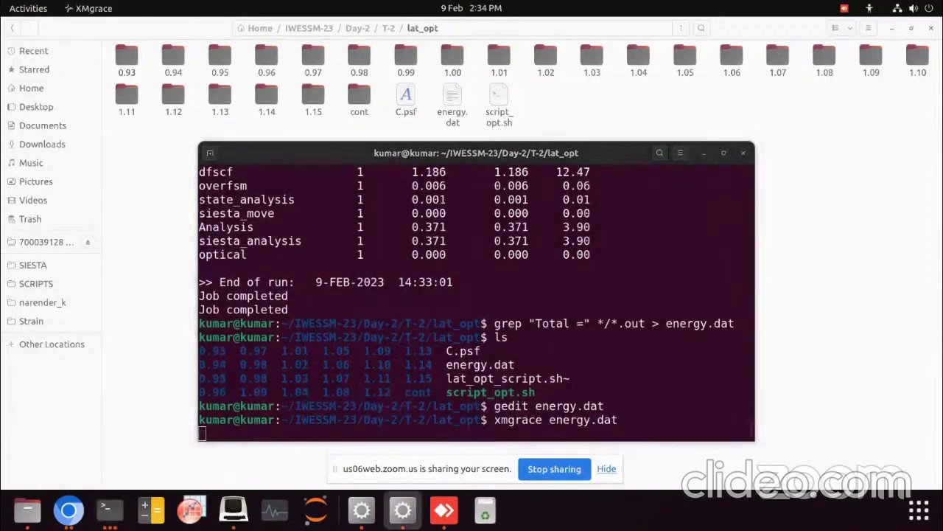
drag(526, 70, 443, 11)
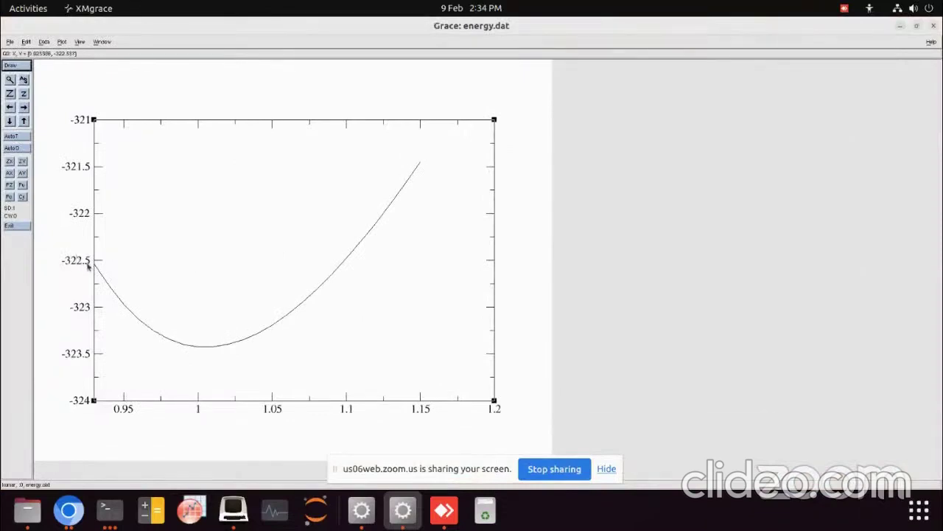
Step: Mark the data points of the energy curve with circle symbols and apply the set appearance
double_click(274, 327)
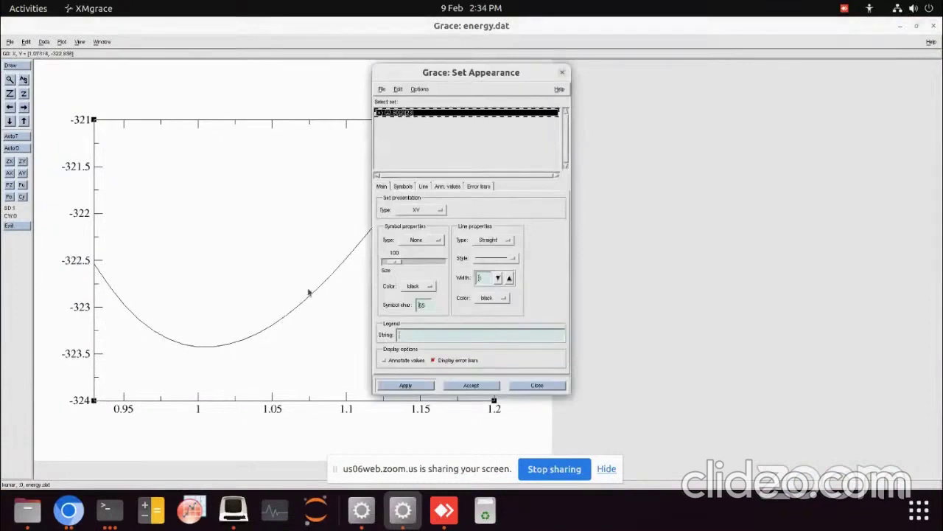
click(410, 242)
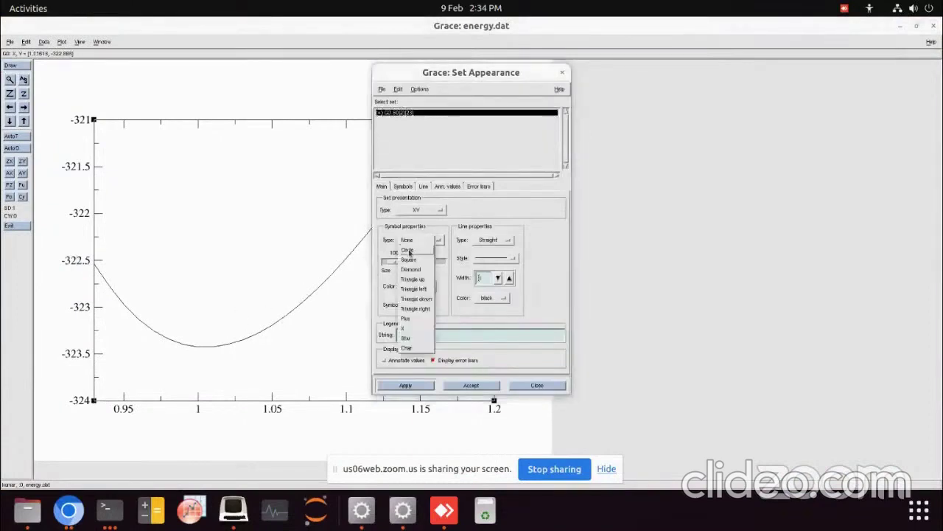
click(410, 251)
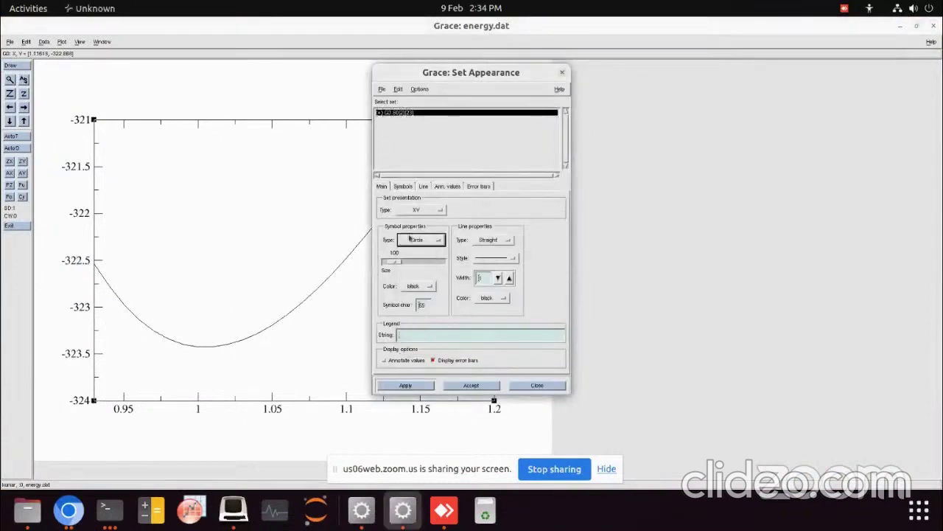
click(405, 385)
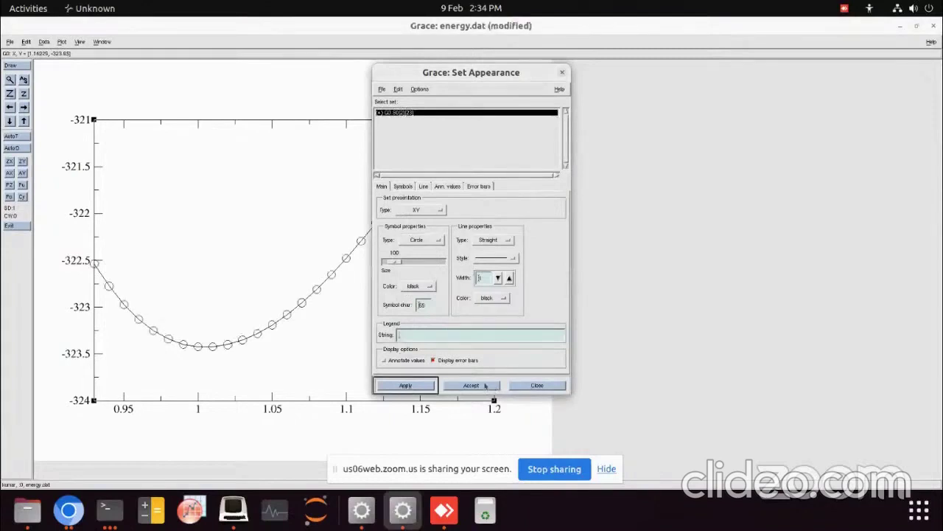
click(527, 385)
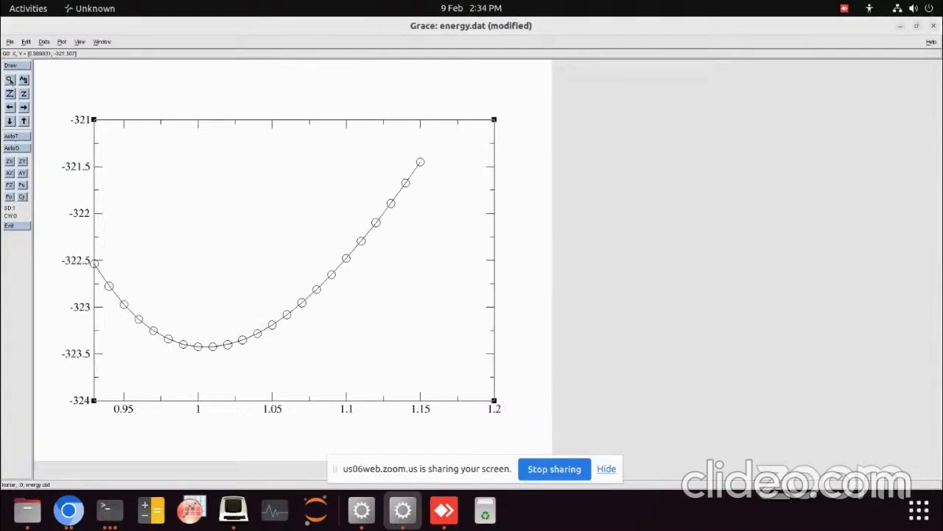
Step: Zoom in on the minimum of the energy curve in two stages, down to the x range of about 0.995 to 1.015
click(9, 79)
click(95, 259)
right_click(320, 358)
click(9, 79)
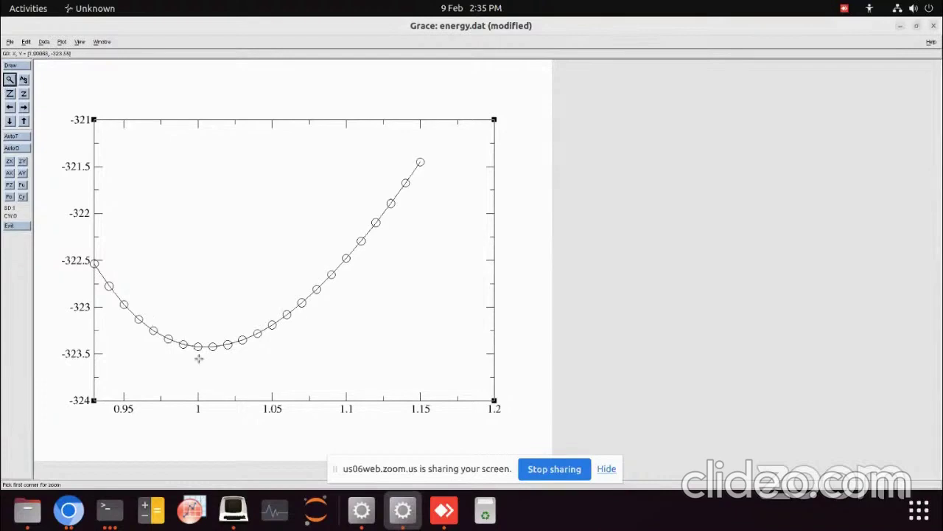
click(159, 312)
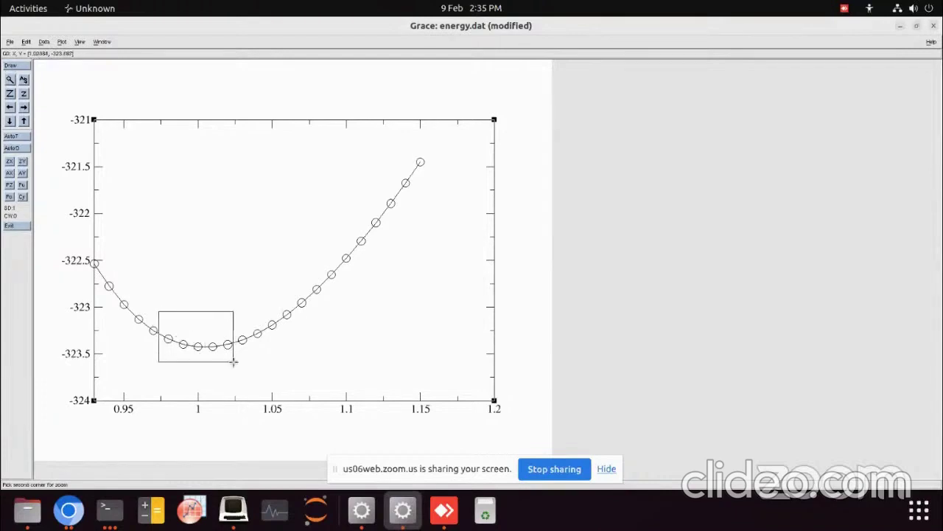
click(256, 358)
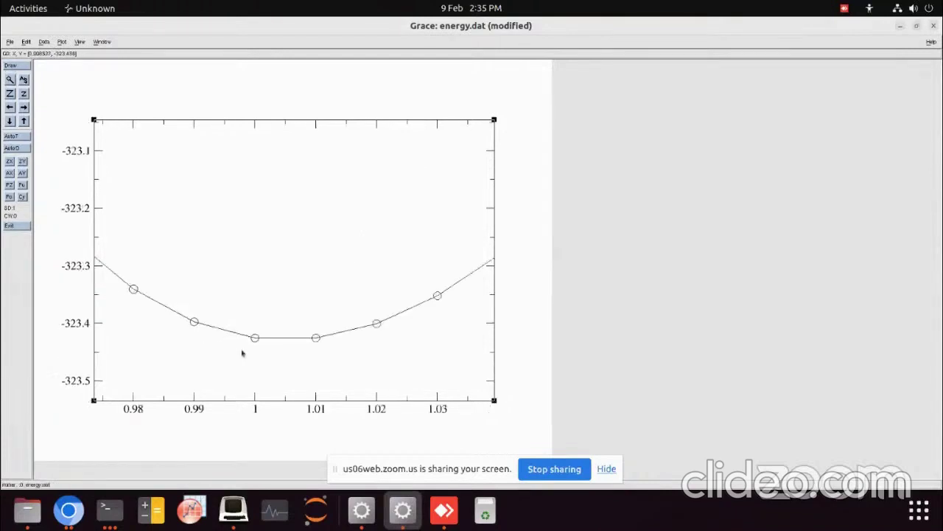
click(10, 79)
click(224, 308)
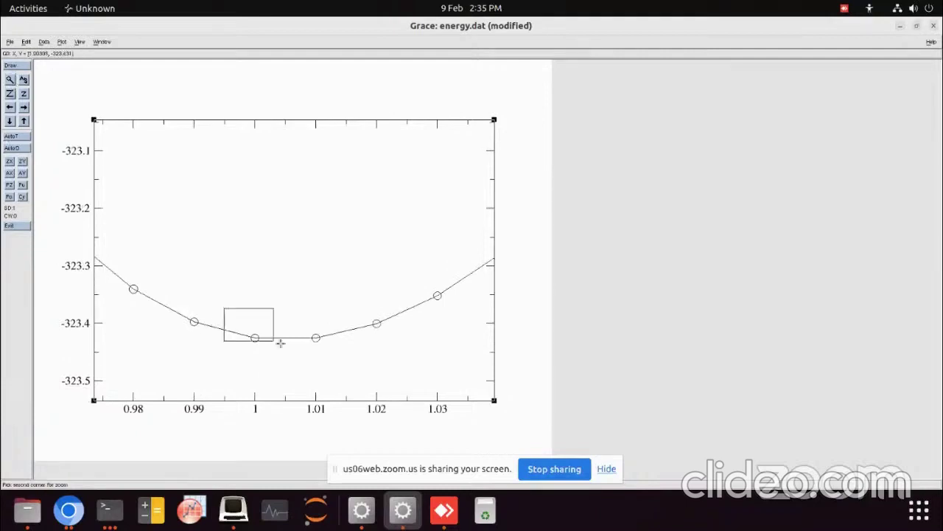
click(349, 355)
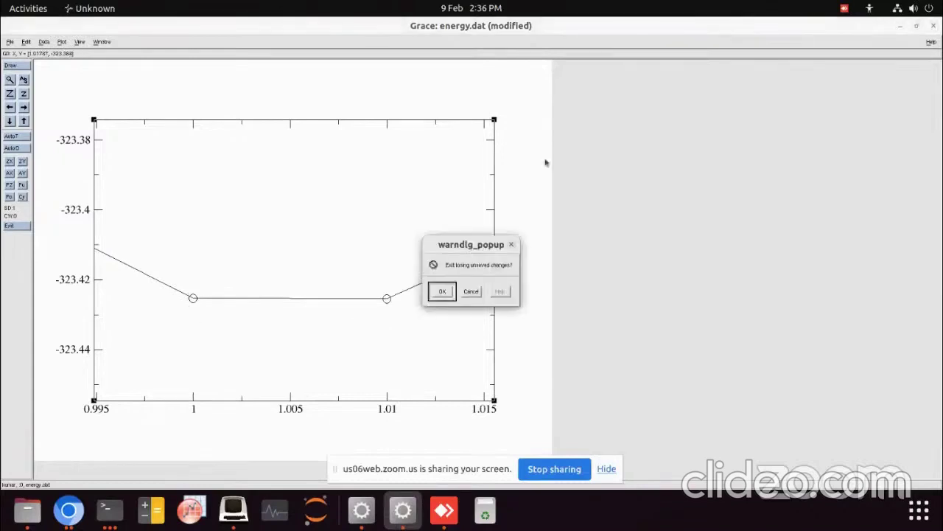
Step: Exit the plot without saving, close the terminal, and go back to the T-2 folder
click(444, 291)
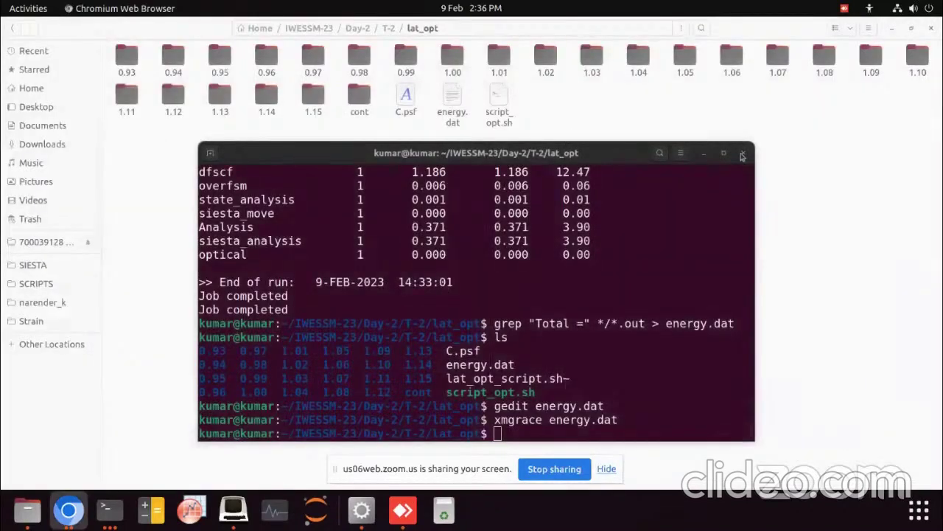
click(742, 155)
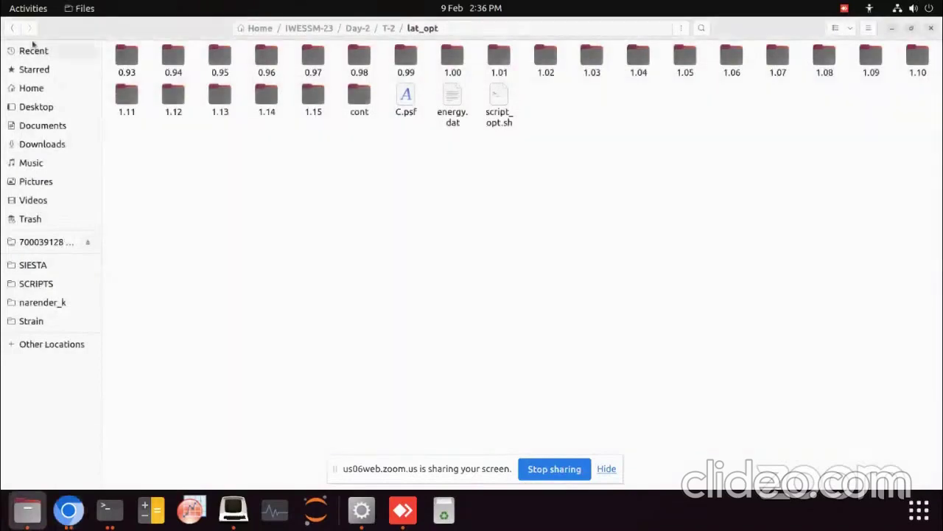
click(12, 28)
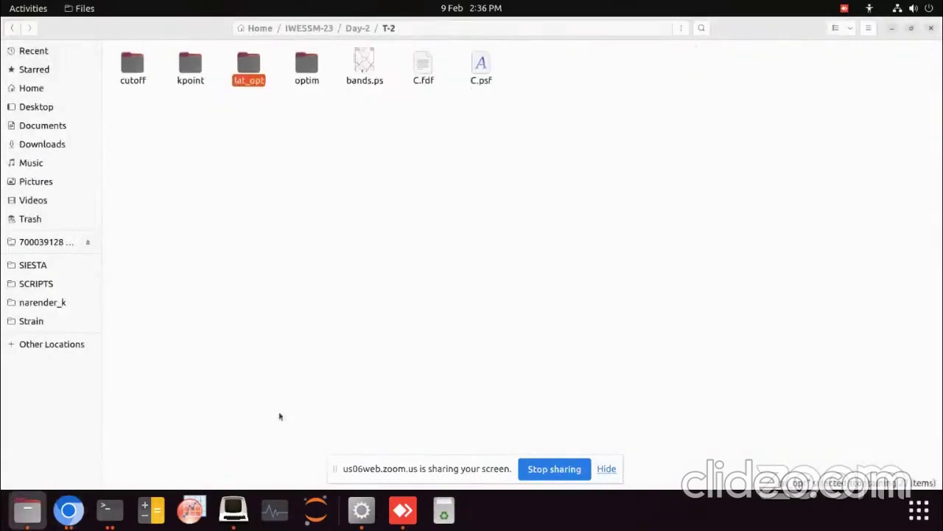
Step: Check the handwritten converged parameters in AnyDesk and open C.fdf from the optim folder in the text editor
click(402, 509)
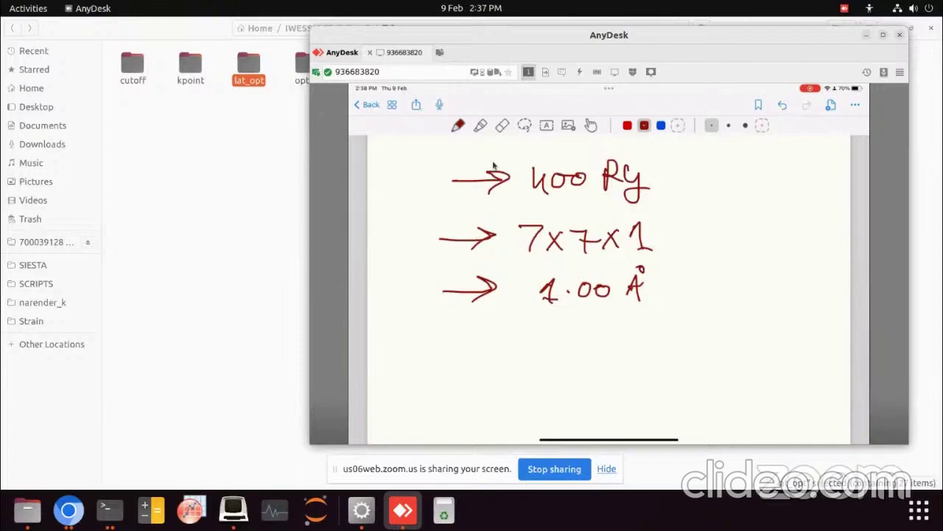
click(262, 177)
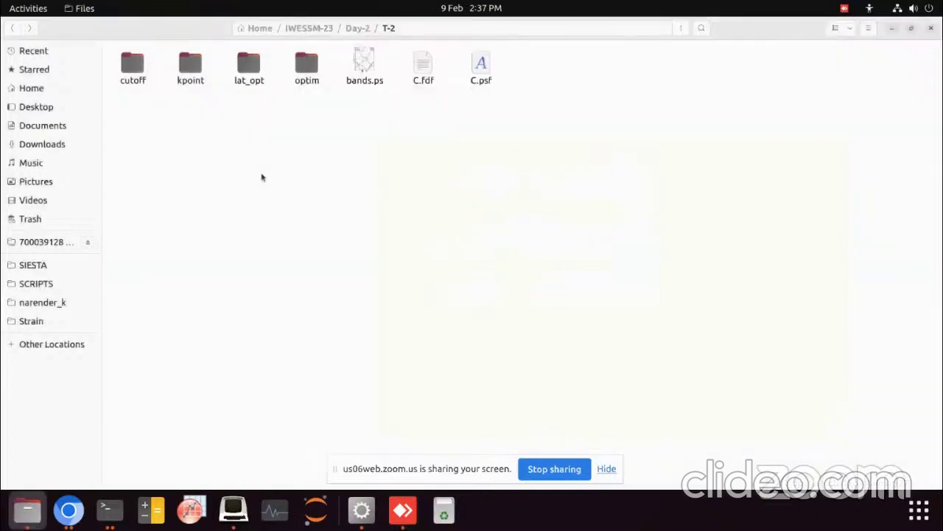
double_click(306, 66)
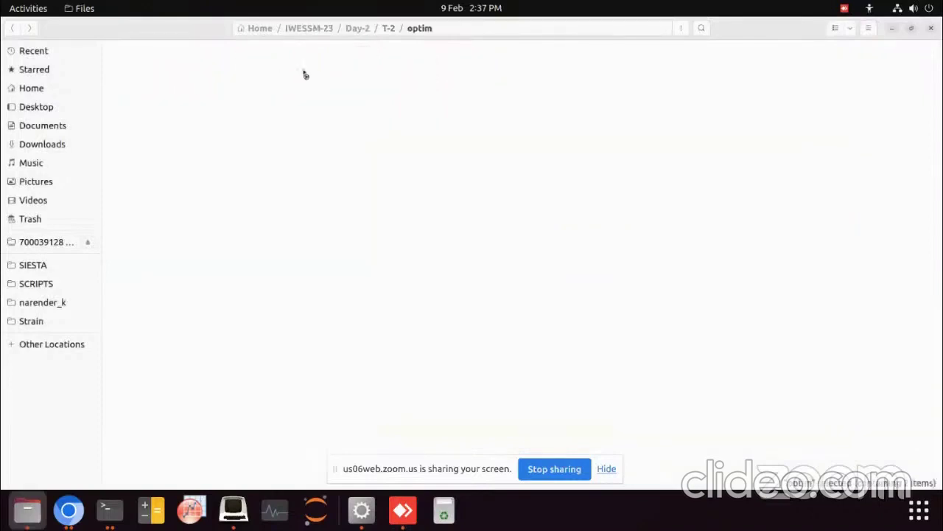
click(145, 58)
double_click(144, 57)
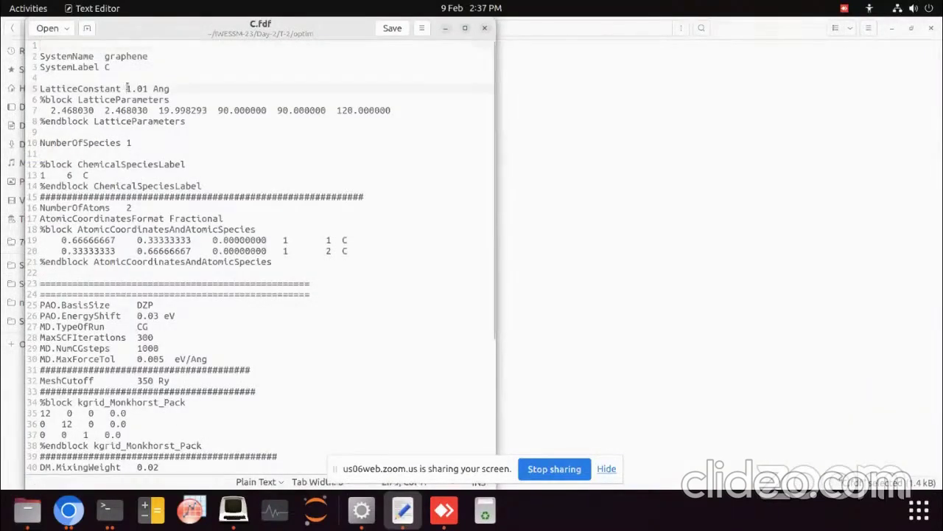
Step: Set LatticeConstant in C.fdf to 1.0 Ang, following the handwritten value in AnyDesk
drag(126, 88, 150, 89)
click(120, 89)
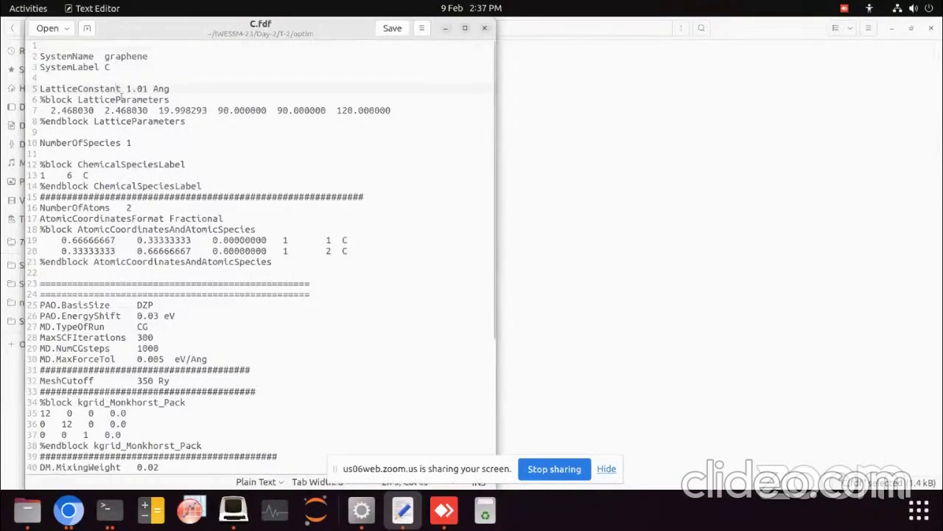
click(443, 511)
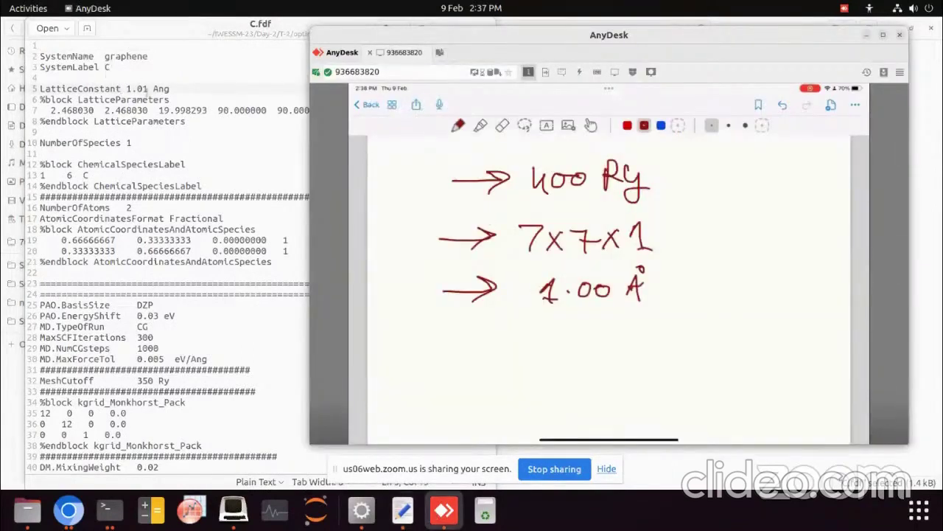
click(148, 89)
key(BackSpace)
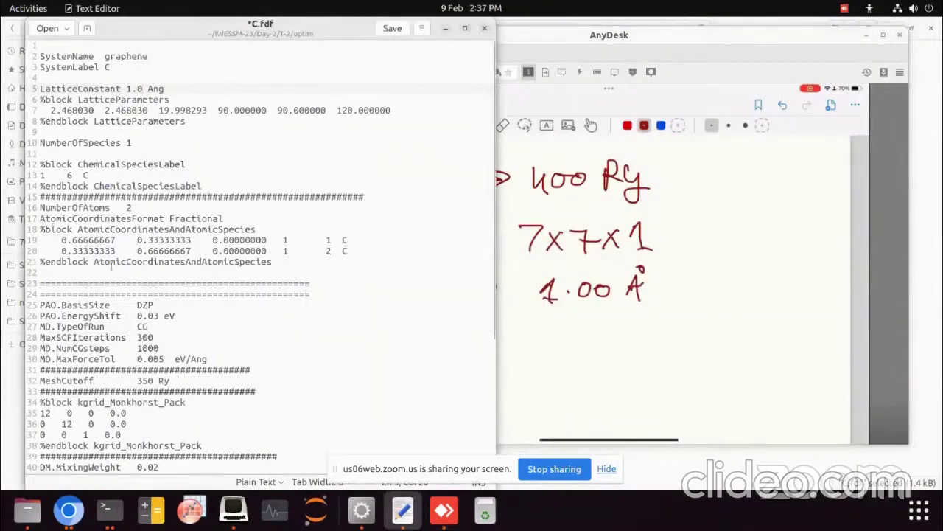
Step: Set MeshCutoff in C.fdf to 400 Ry
scroll(87, 251, down, 2)
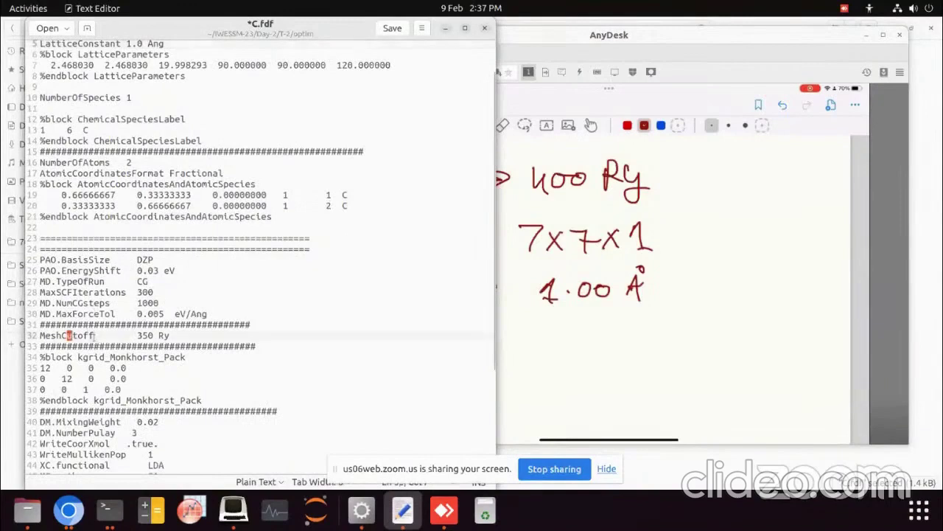
drag(65, 335, 161, 336)
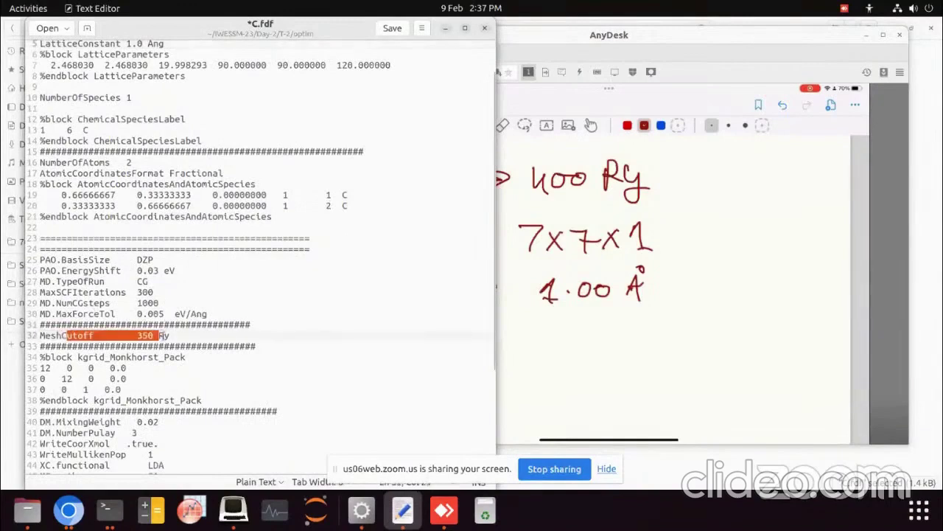
click(150, 336)
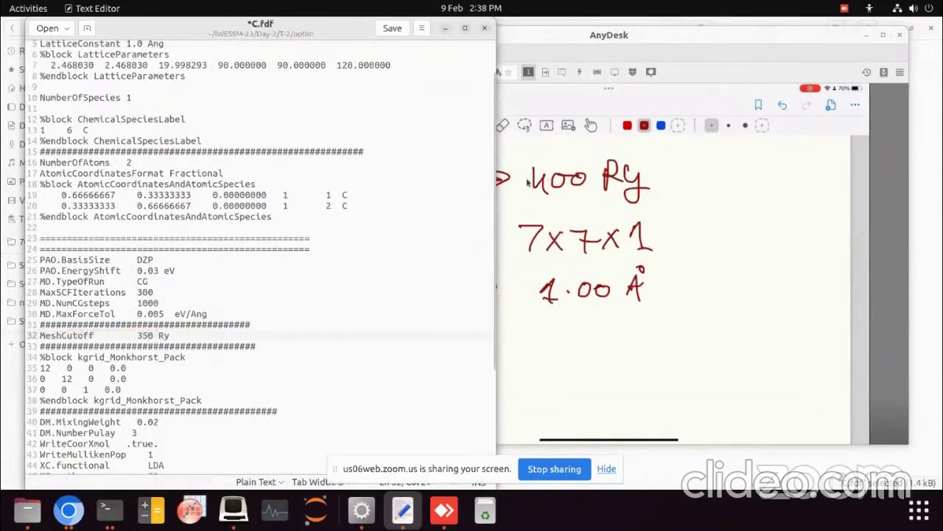
key(BackSpace)
key(BackSpace)
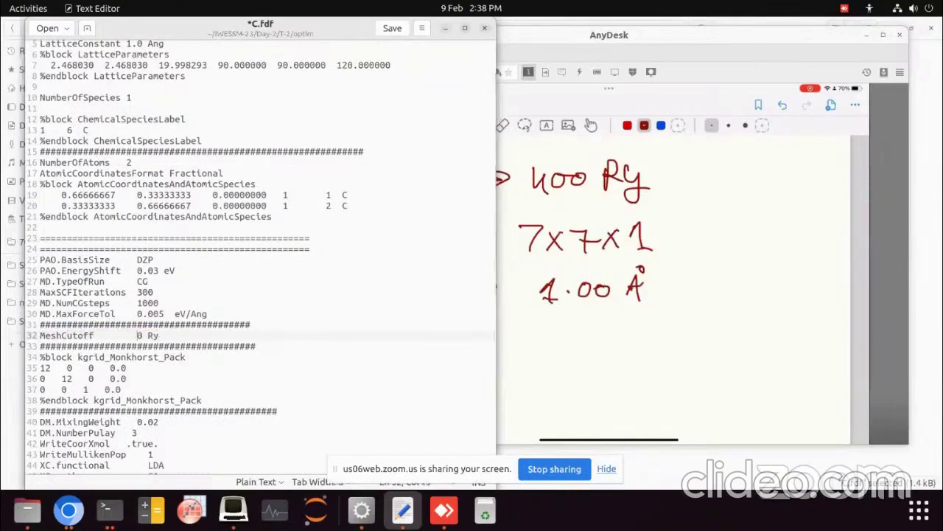
text(40)
Step: Change the kgrid_Monkhorst_Pack block to a 7x7x1 grid and save C.fdf
click(53, 367)
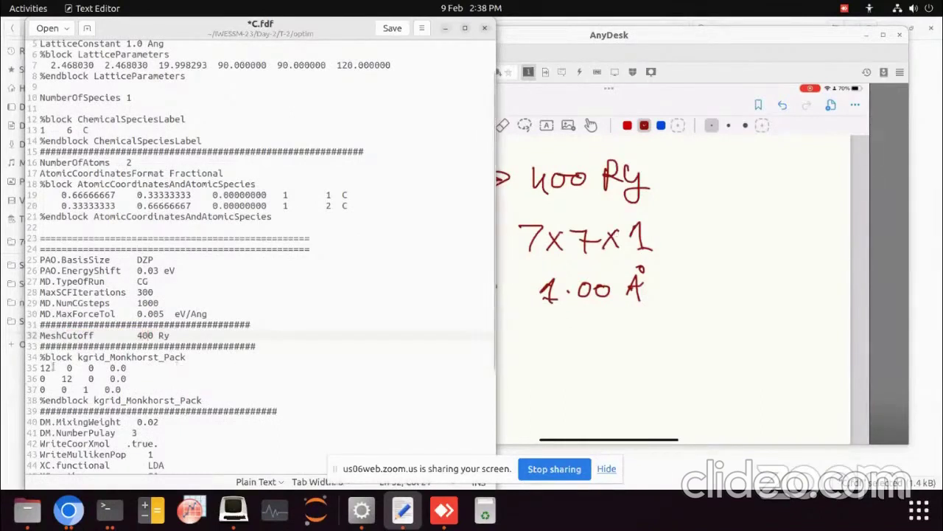
key(BackSpace)
key(BackSpace)
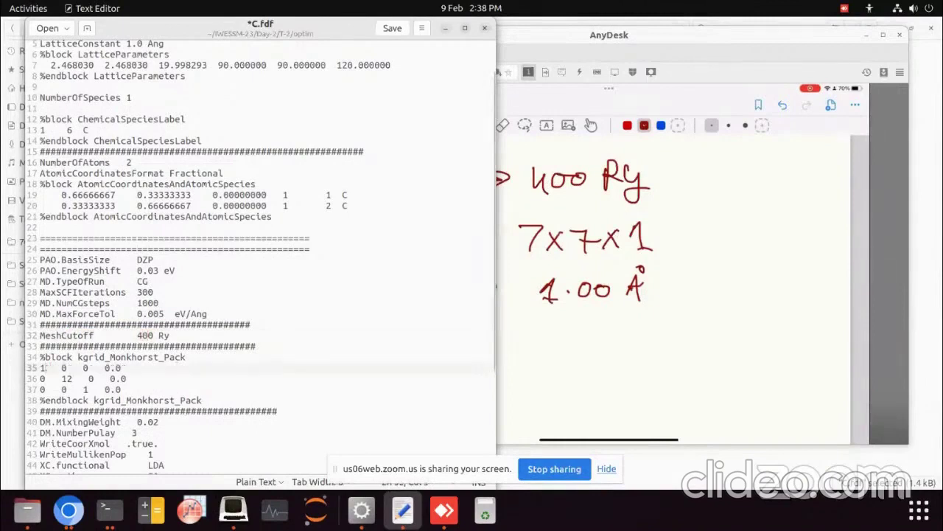
text(7)
click(62, 378)
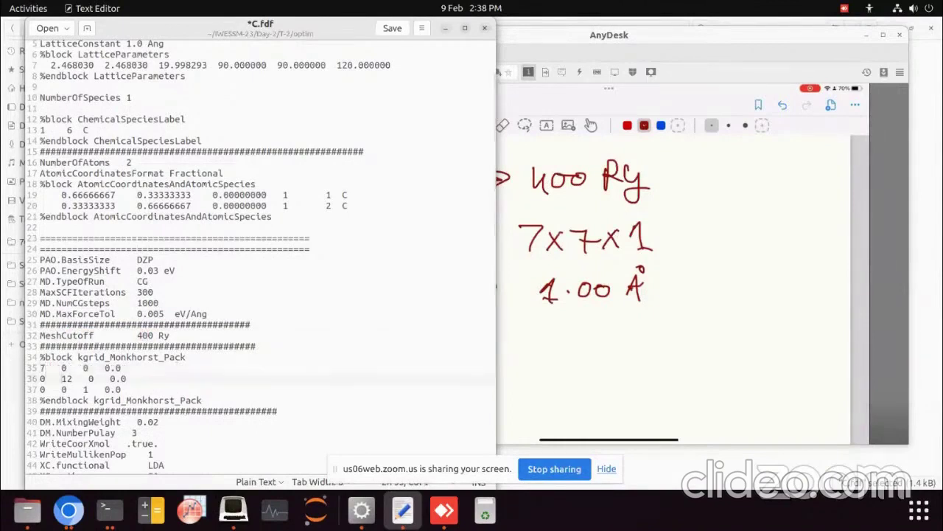
key(Delete)
key(Delete)
text(7)
click(392, 28)
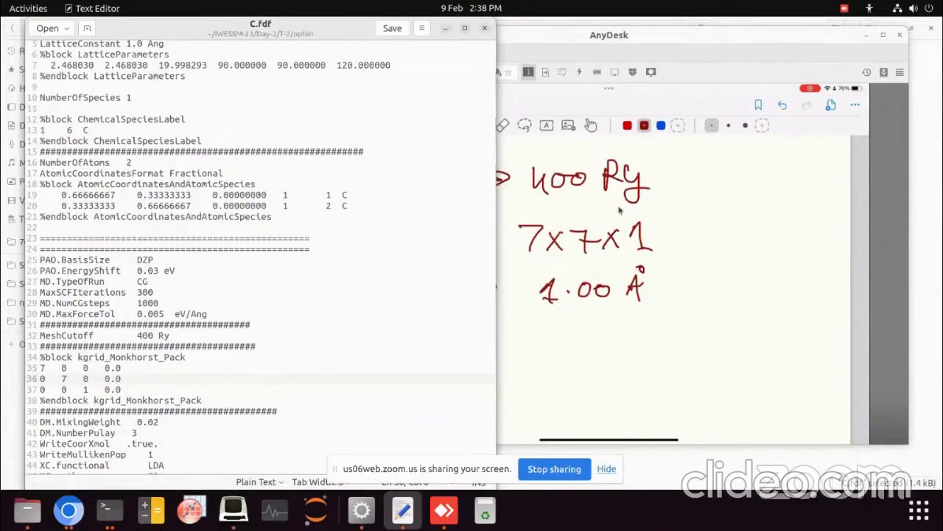
Step: Review the MD.NumCGsteps setting of 1000 alongside the handwritten CG notes in AnyDesk and save C.fdf again
click(731, 54)
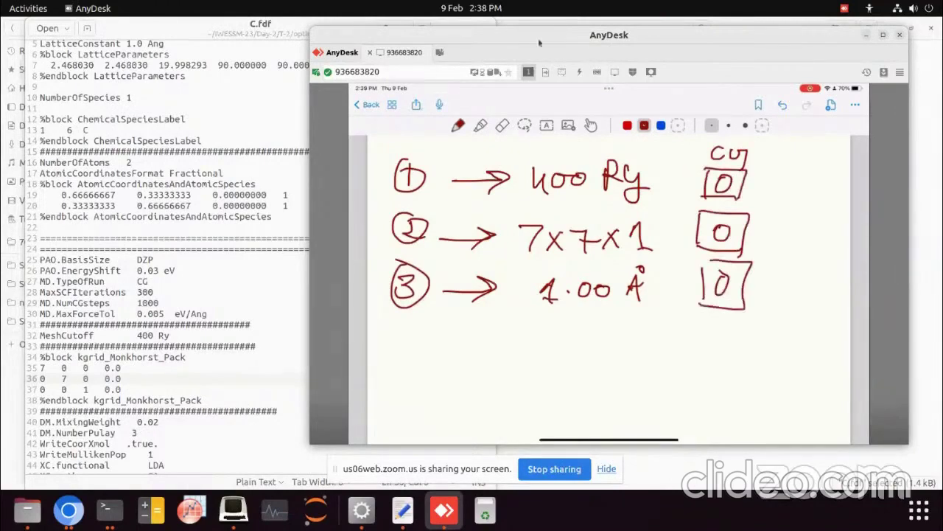
click(223, 283)
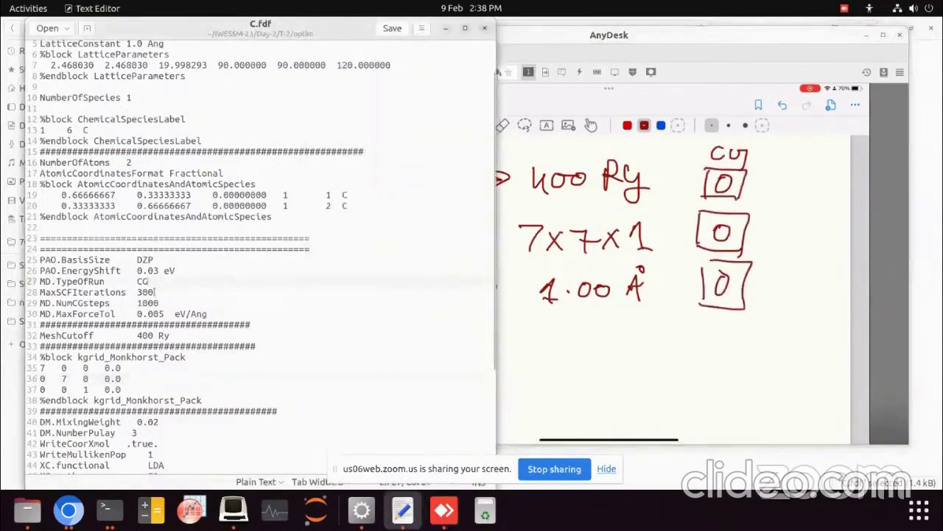
drag(62, 303, 191, 300)
click(191, 300)
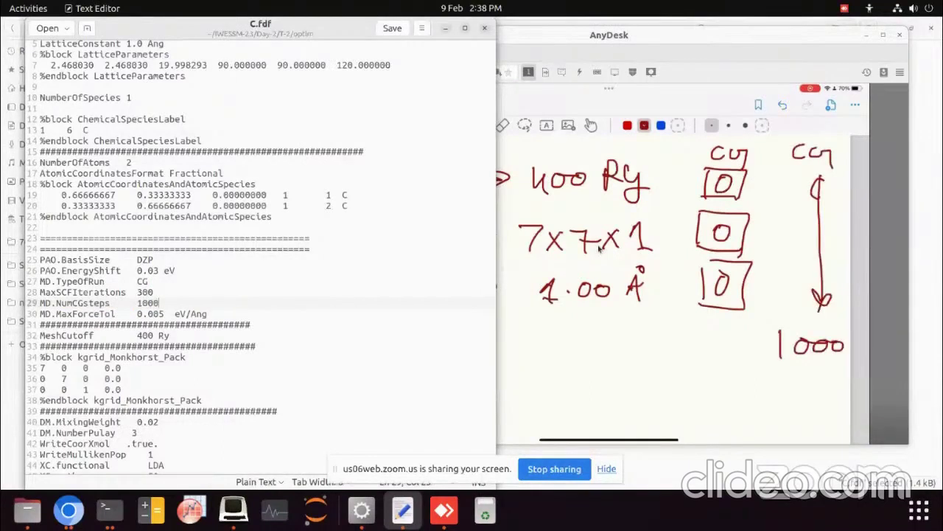
click(391, 28)
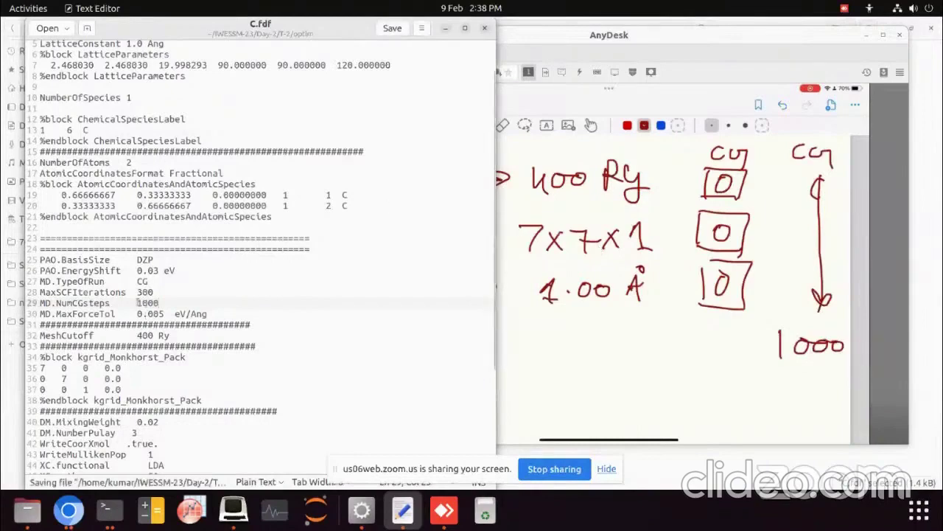
drag(160, 303, 66, 303)
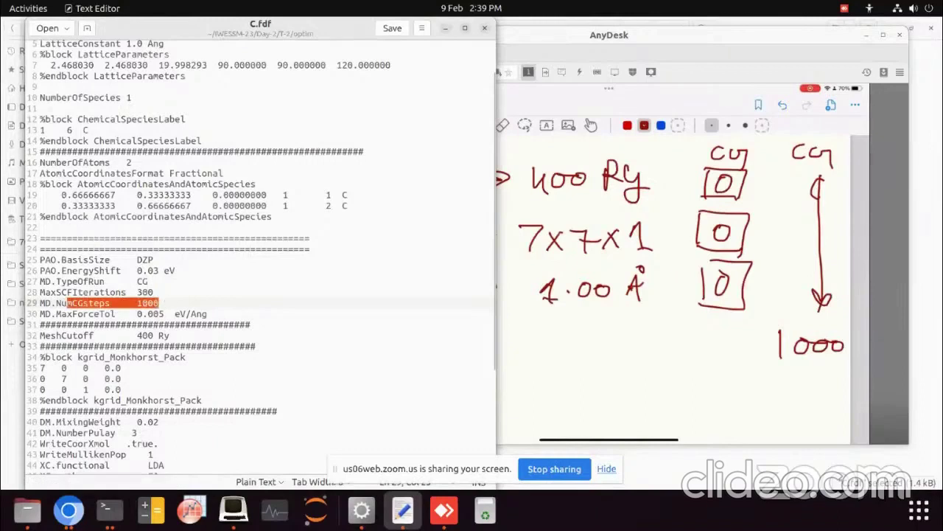
drag(137, 303, 160, 303)
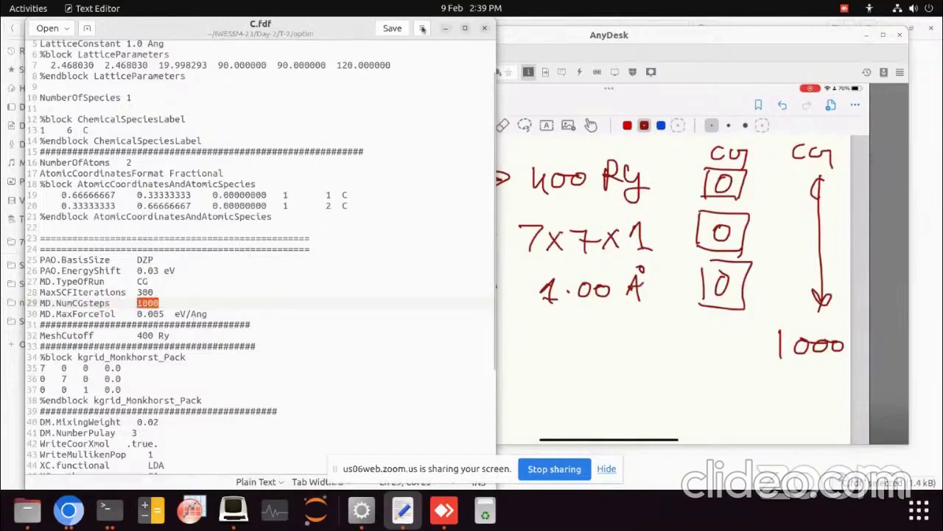
click(390, 29)
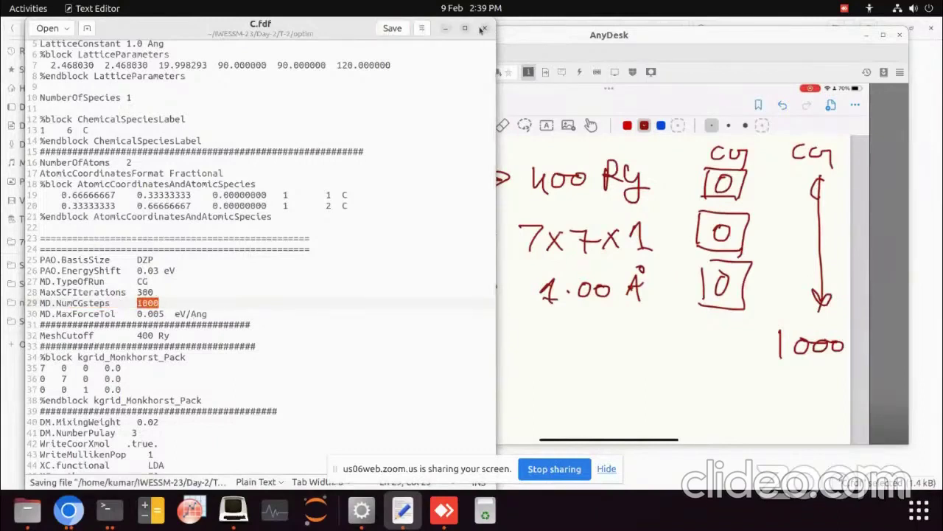
Step: Close C.fdf and open a terminal in the optim folder
click(484, 28)
right_click(242, 150)
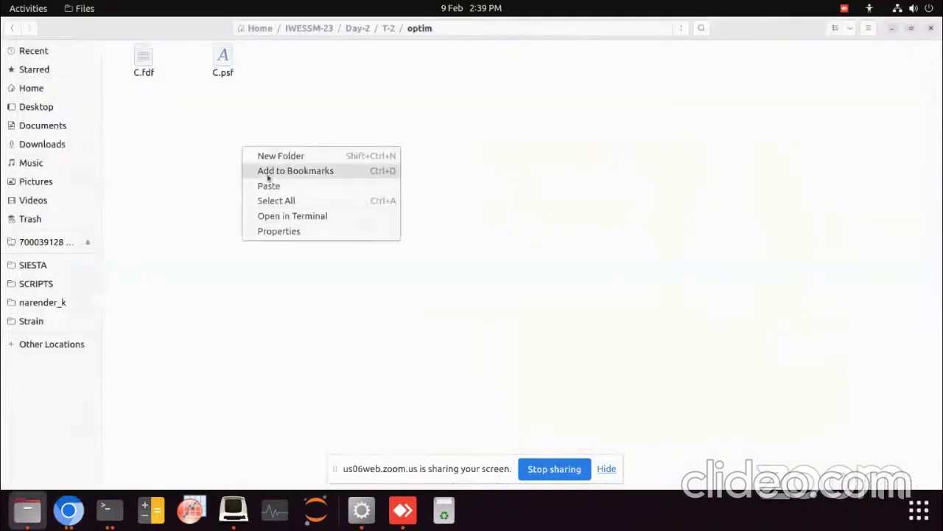
click(285, 214)
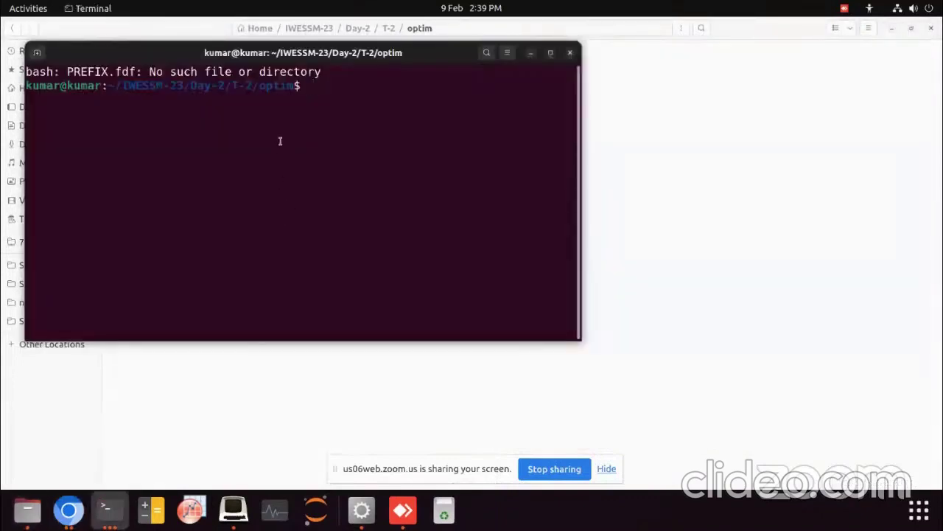
Step: Run the optimization with siesta < C.fdf | tee log.out
text(siesta < C.)
key(Tab)
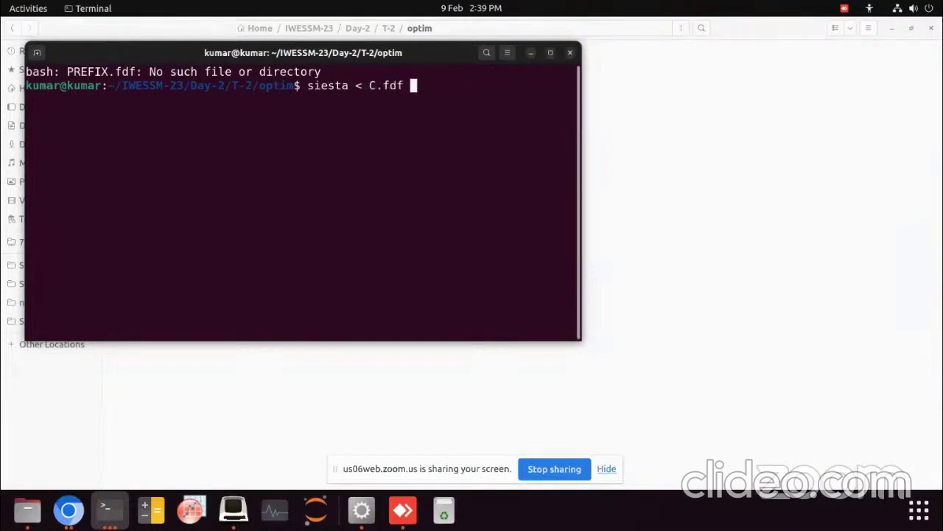
text(|)
key(BackSpace)
key(BackSpace)
text(| tee log.o)
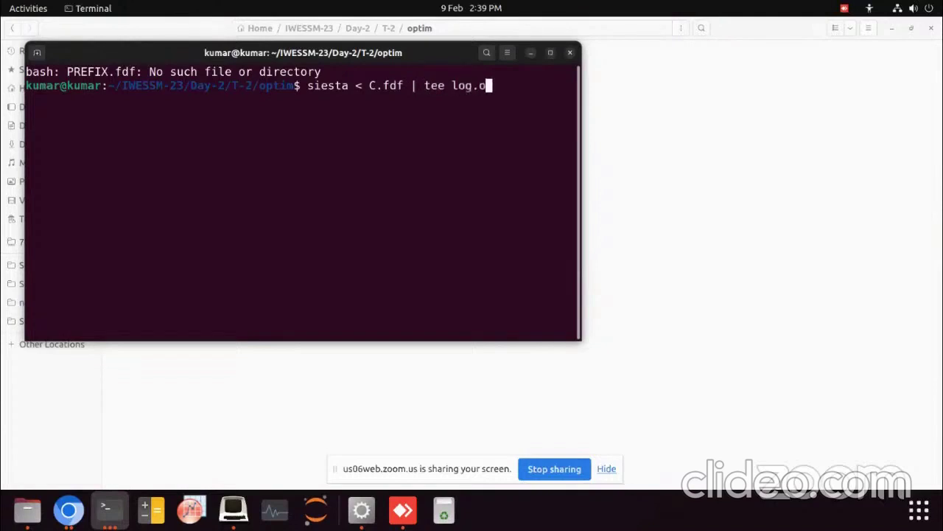
text(uy)
key(BackSpace)
text(t)
key(Return)
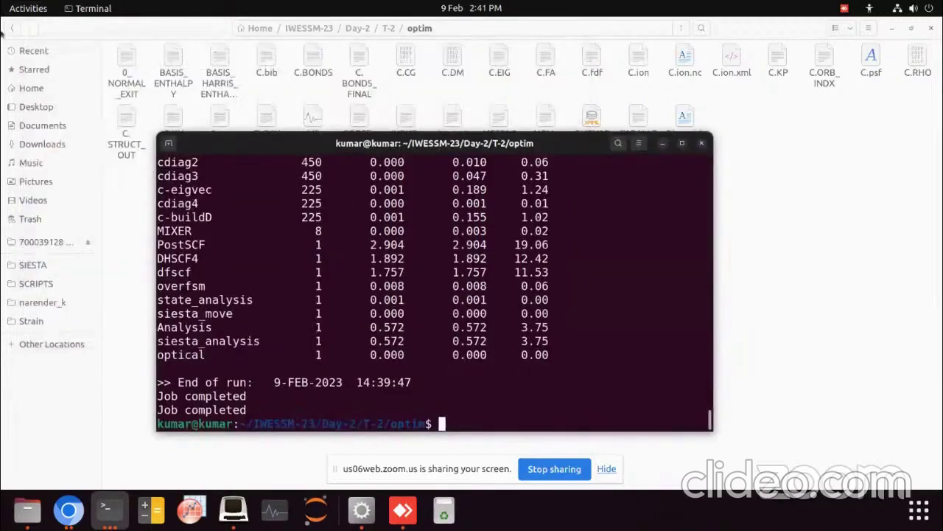
Step: Review the MeshCutoff line in script_cutoff.sh from the cutoff folder, then close the script
click(12, 28)
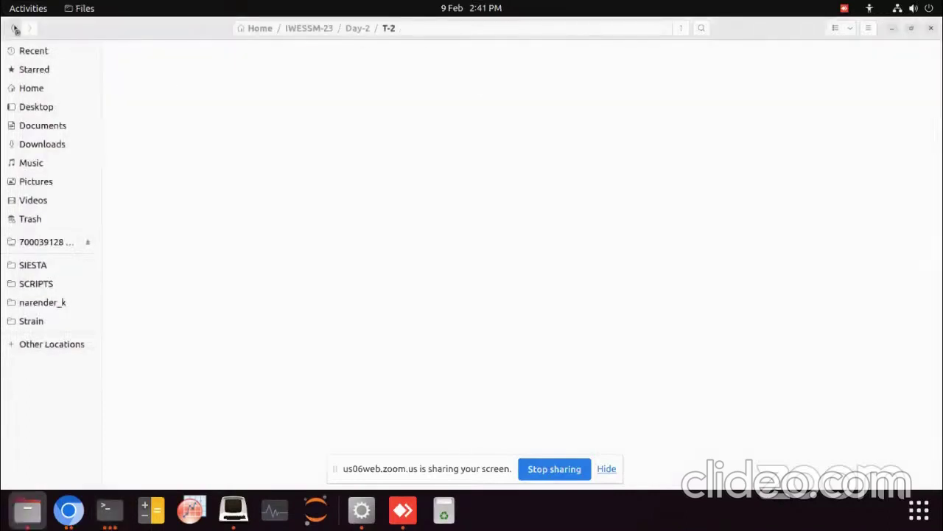
click(134, 74)
double_click(133, 74)
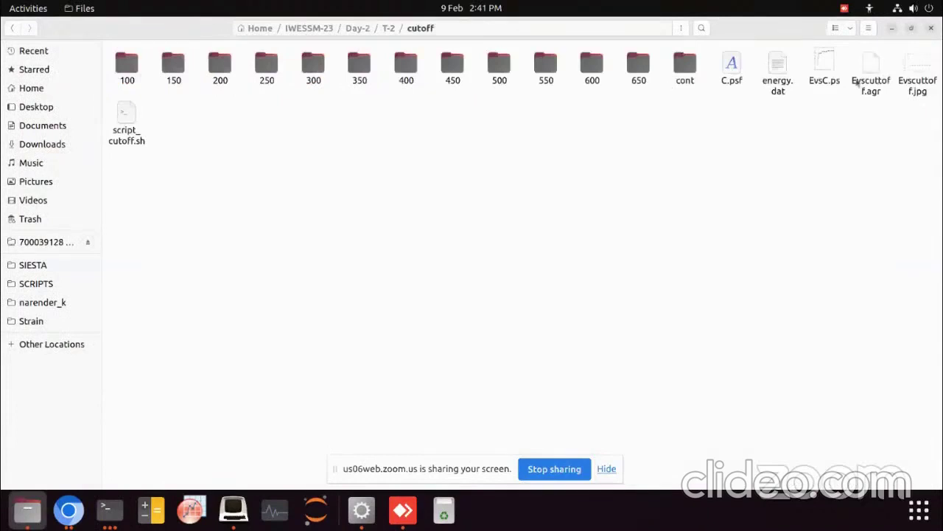
double_click(118, 113)
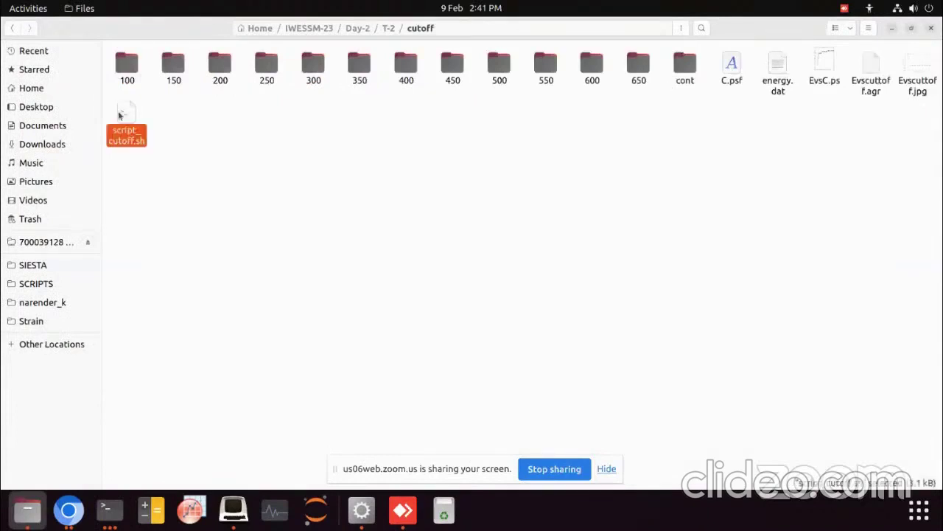
scroll(144, 263, down, 10)
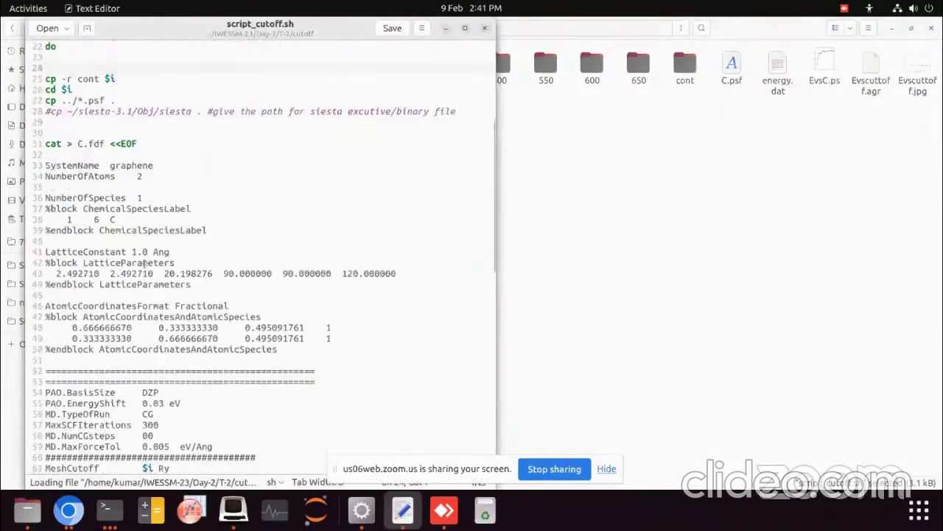
drag(131, 334, 171, 333)
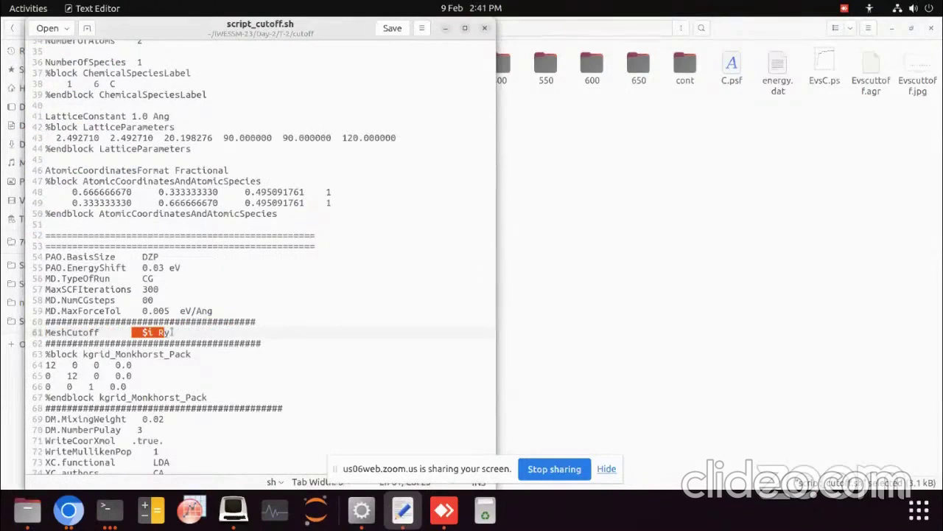
click(487, 31)
Step: Reopen script_cutoff.sh to examine its LatticeConstant value, then close it
click(123, 116)
double_click(123, 116)
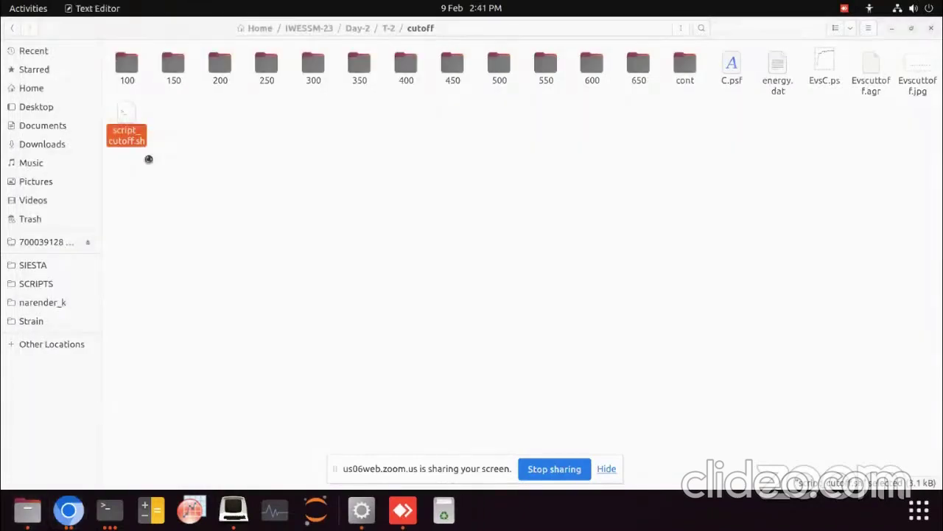
scroll(126, 124, up, 5)
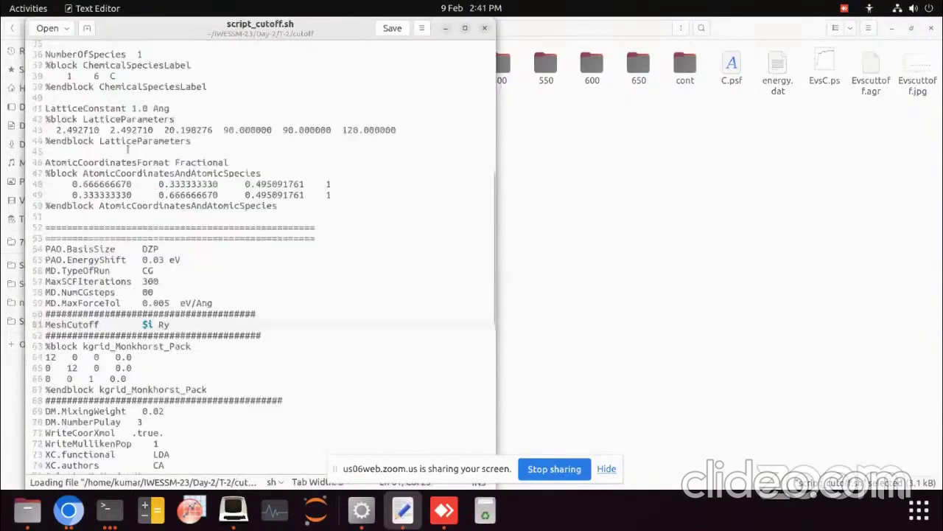
drag(132, 199, 150, 198)
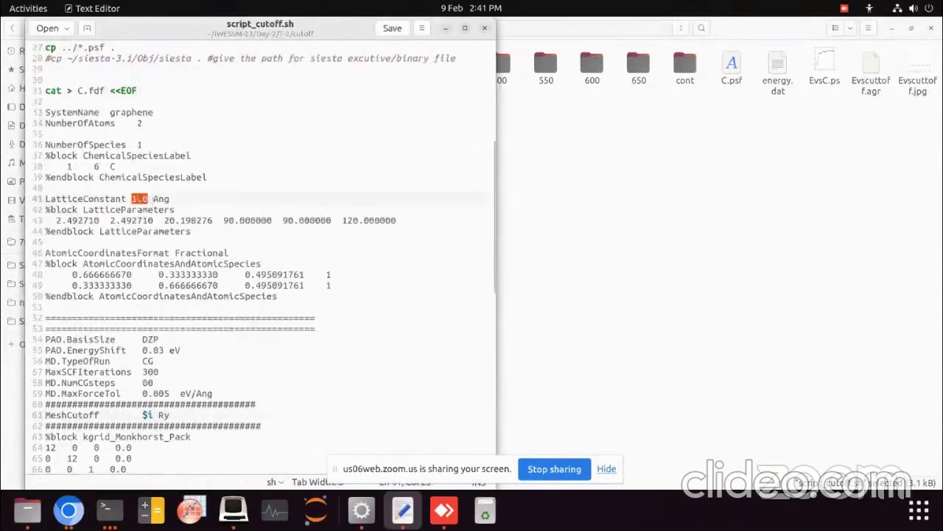
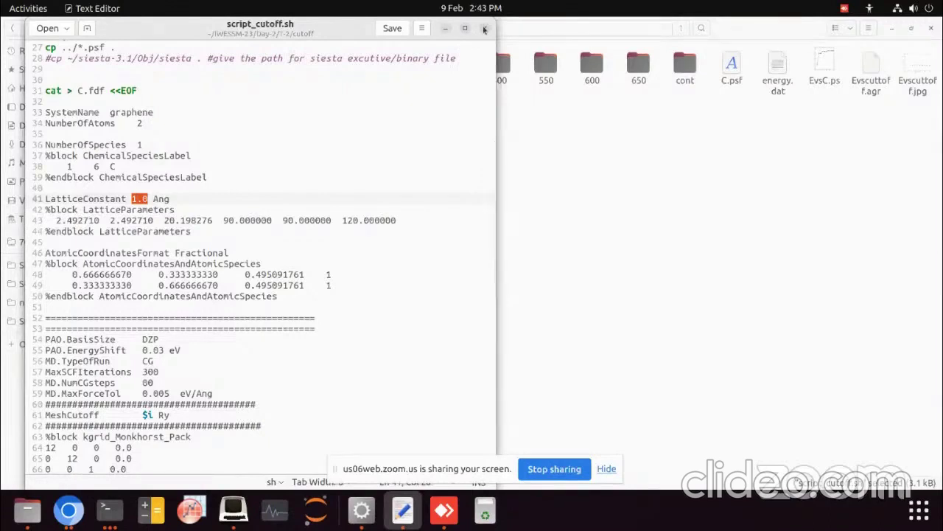
click(485, 30)
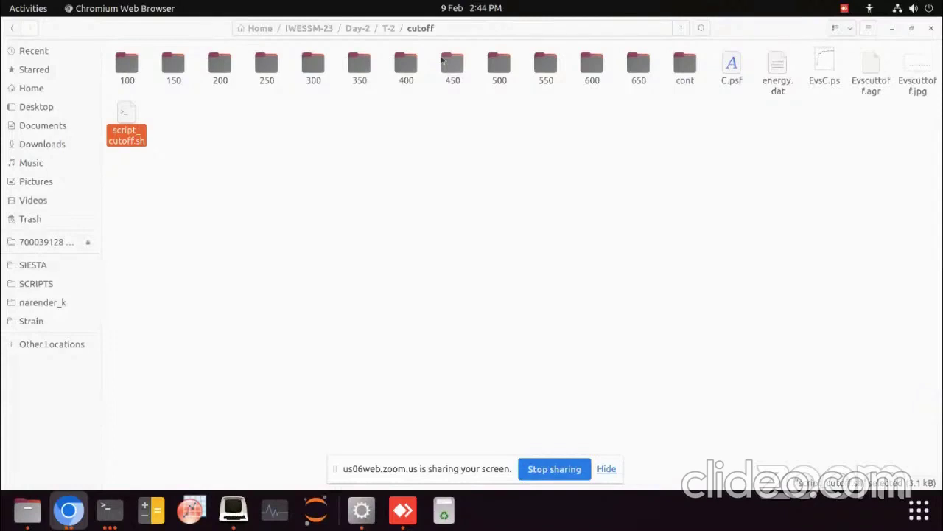
Step: View the energy versus mesh cutoff plot Evscuttoff.jpg from the cutoff folder at full window size, then minimize it
click(619, 239)
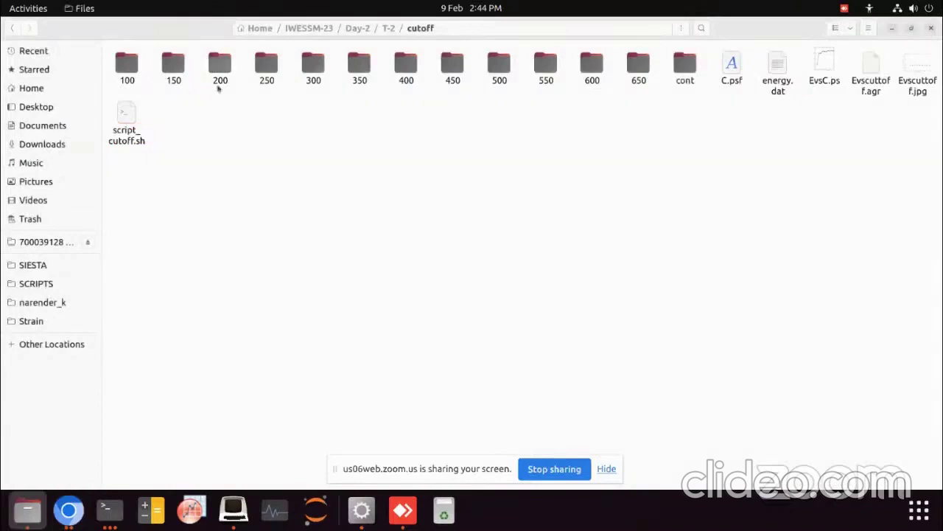
click(11, 28)
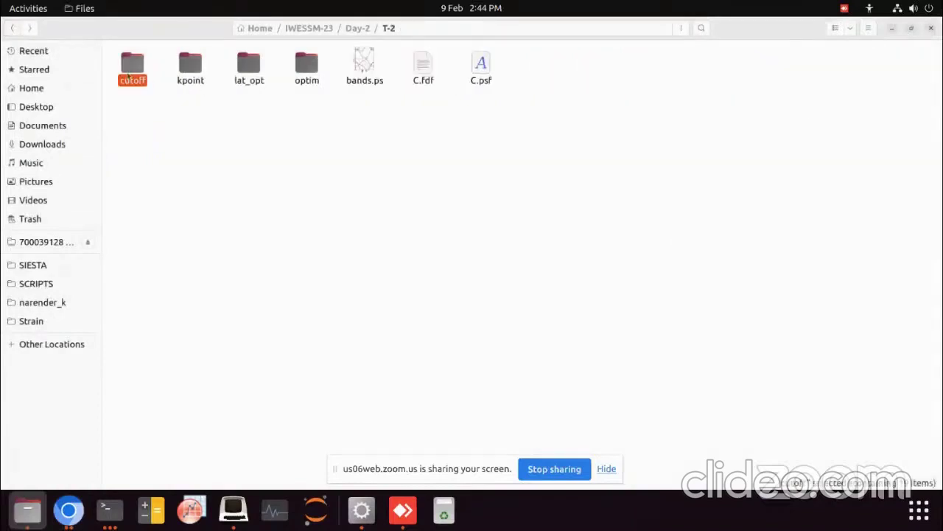
double_click(131, 74)
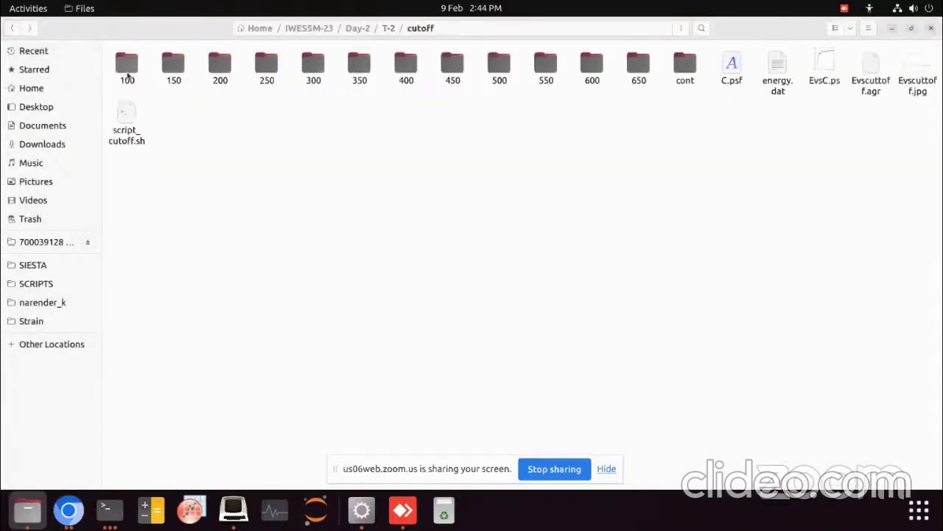
click(908, 70)
double_click(908, 70)
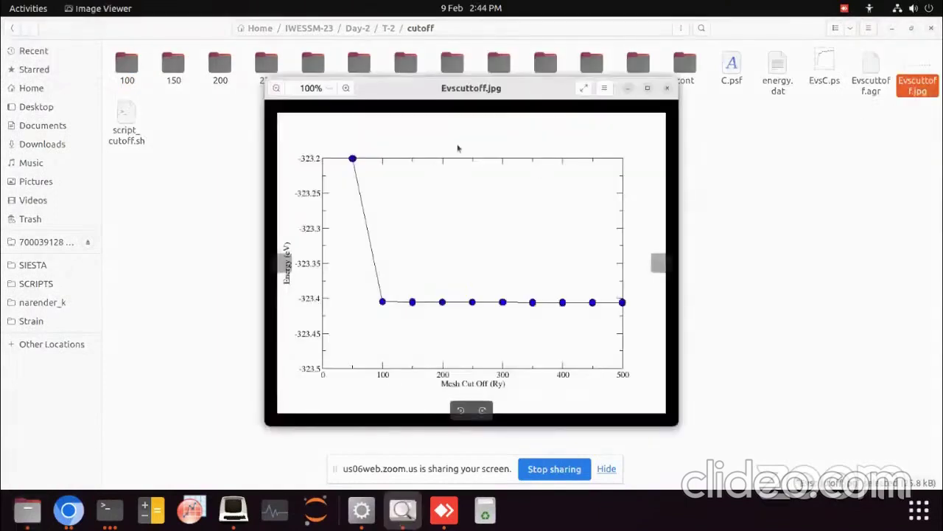
click(646, 89)
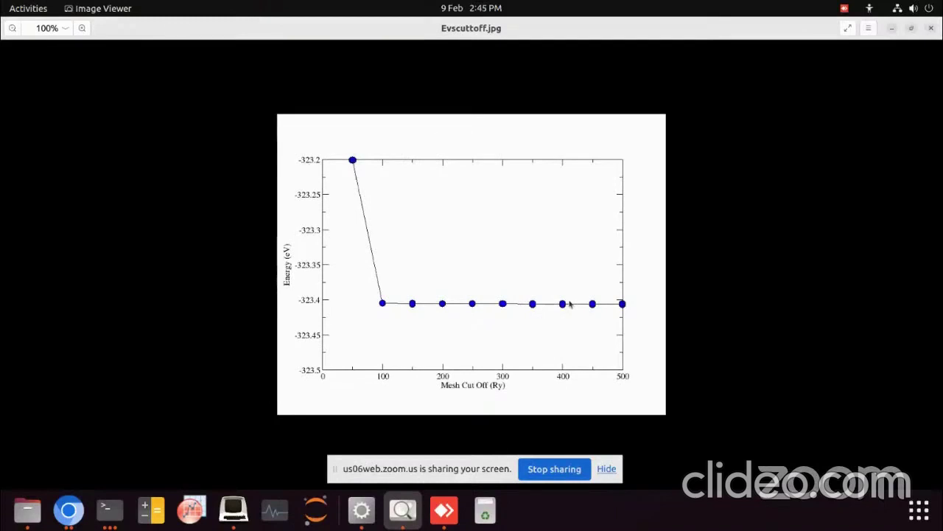
click(892, 28)
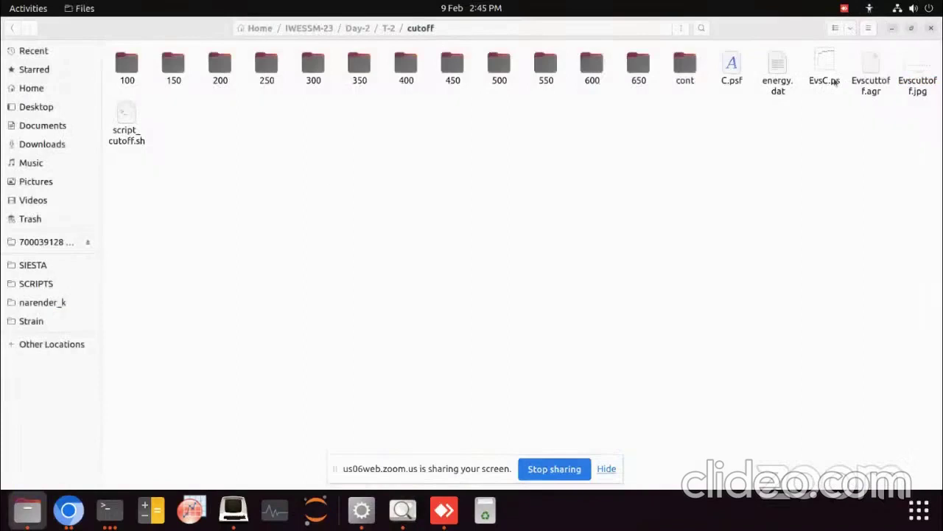
Step: Open energy.dat in the cutoff folder and compare the energies for cutoffs from 100 to 400 Ry
click(777, 71)
double_click(777, 70)
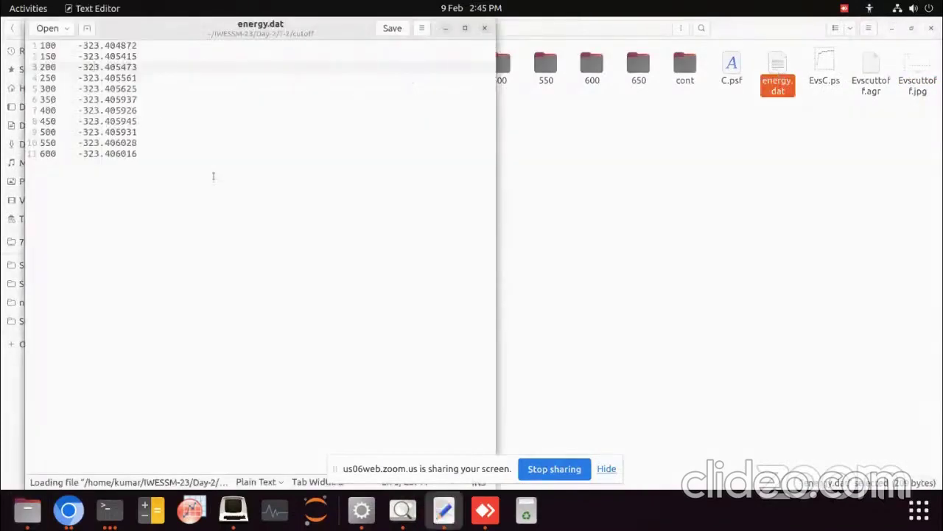
mouse_move(106, 45)
mouse_down()
mouse_move(137, 45)
mouse_move(110, 56)
mouse_up()
triple_click(108, 67)
drag(137, 111, 132, 111)
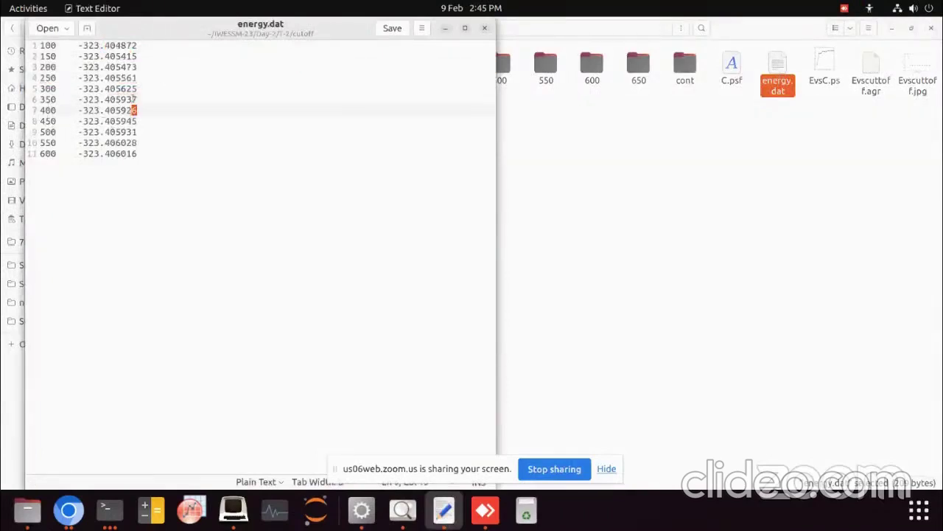
drag(46, 99, 138, 99)
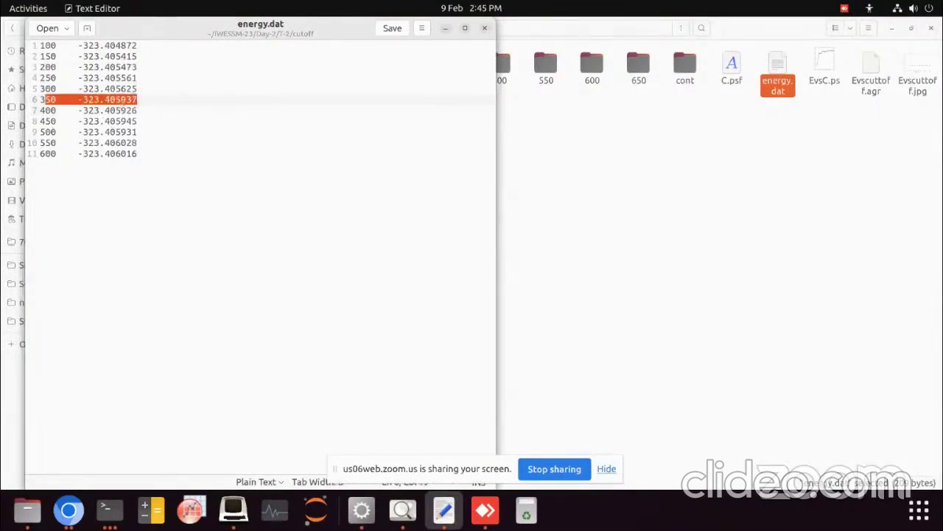
click(123, 88)
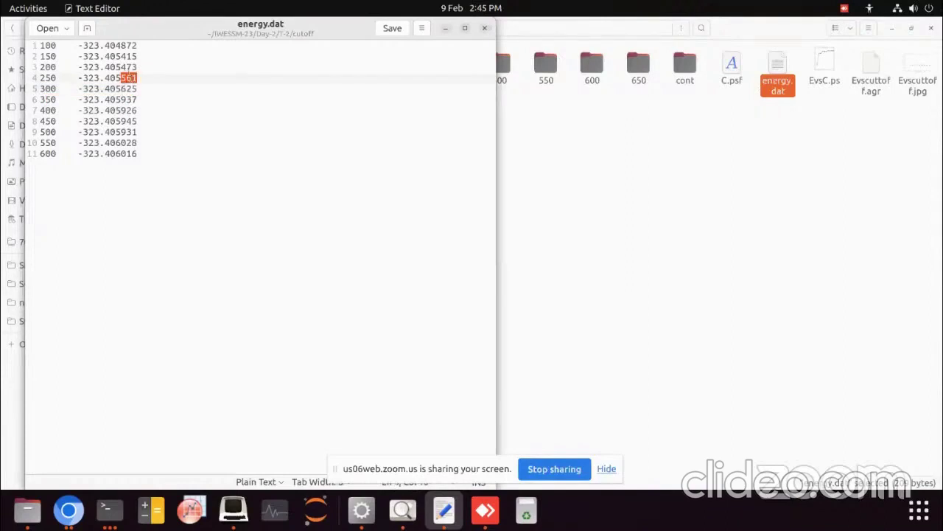
drag(119, 67, 137, 67)
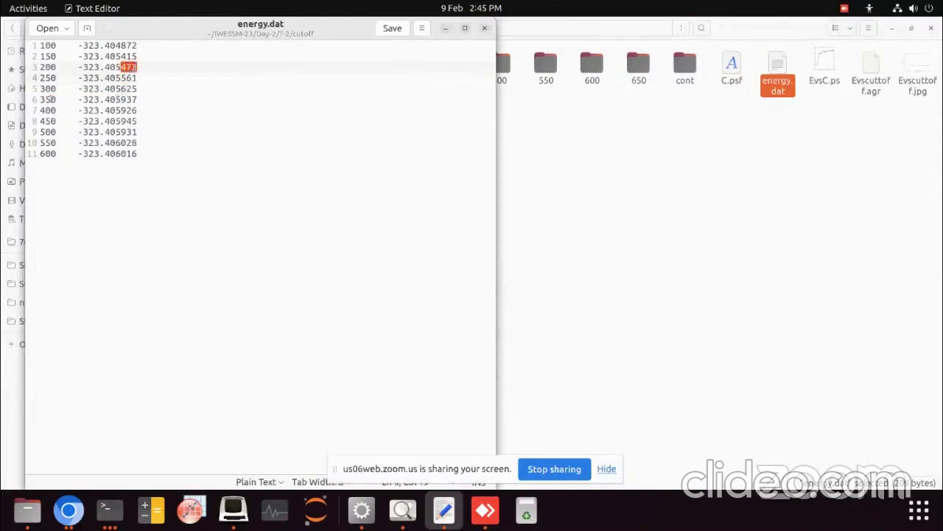
Step: Compare the decimals of the 350, 400 and 450 Ry energies in energy.dat, then close the file
drag(40, 99, 140, 109)
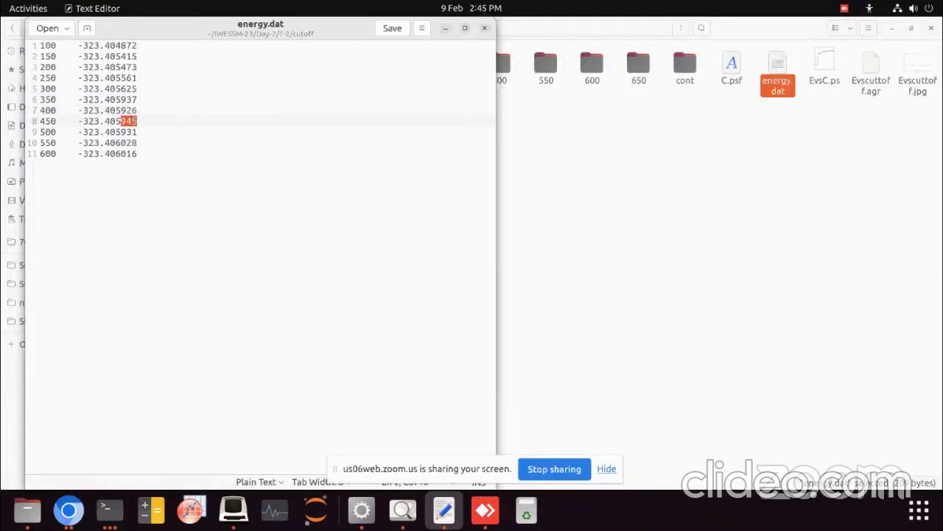
click(129, 99)
drag(125, 99, 138, 121)
click(129, 121)
drag(42, 99, 137, 98)
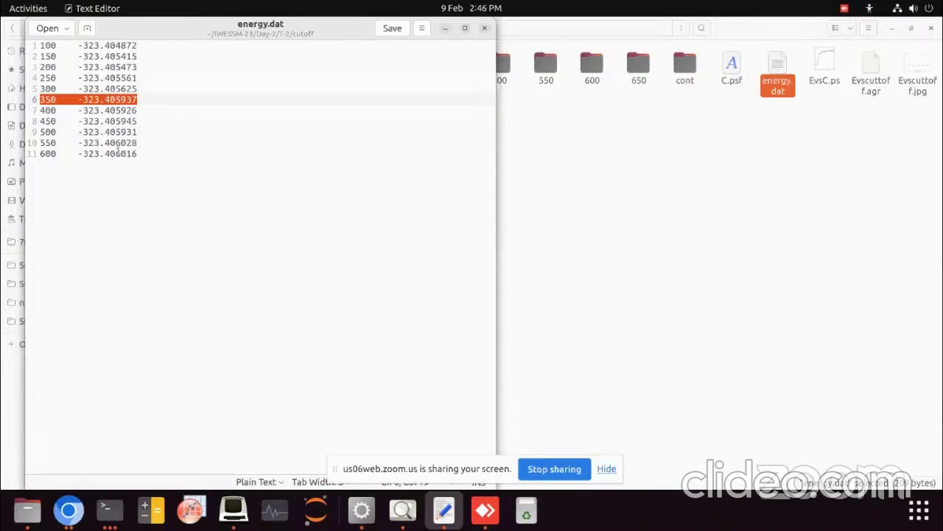
click(485, 27)
Step: Return to the optim folder and open log.out with gedit from its terminal, in a maximized window
click(12, 28)
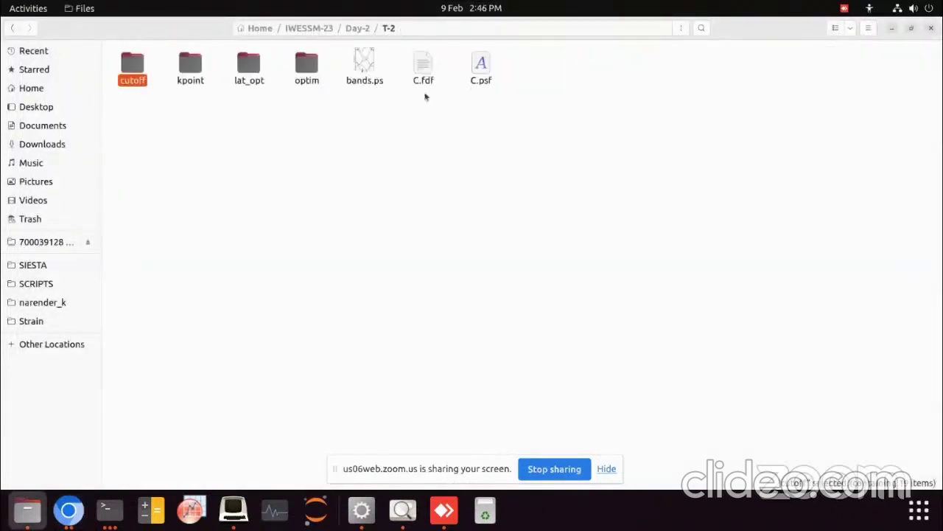
double_click(307, 68)
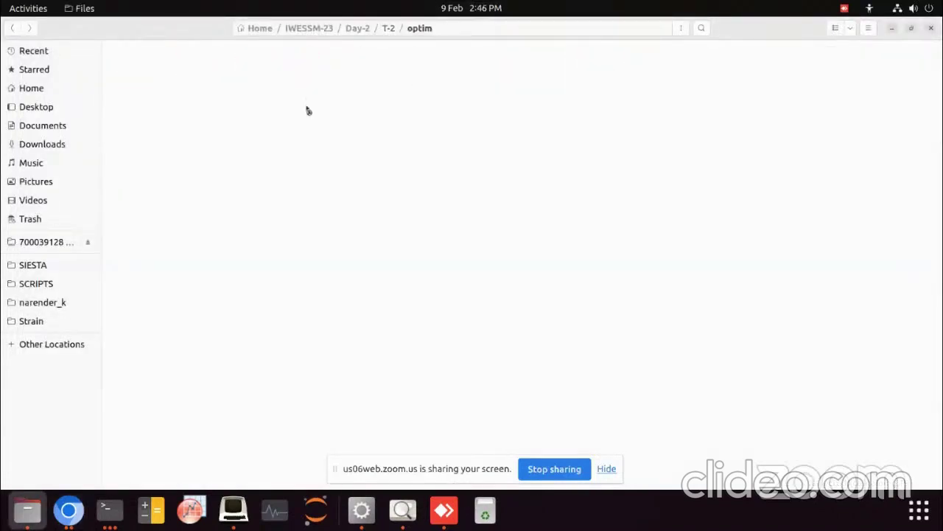
click(105, 508)
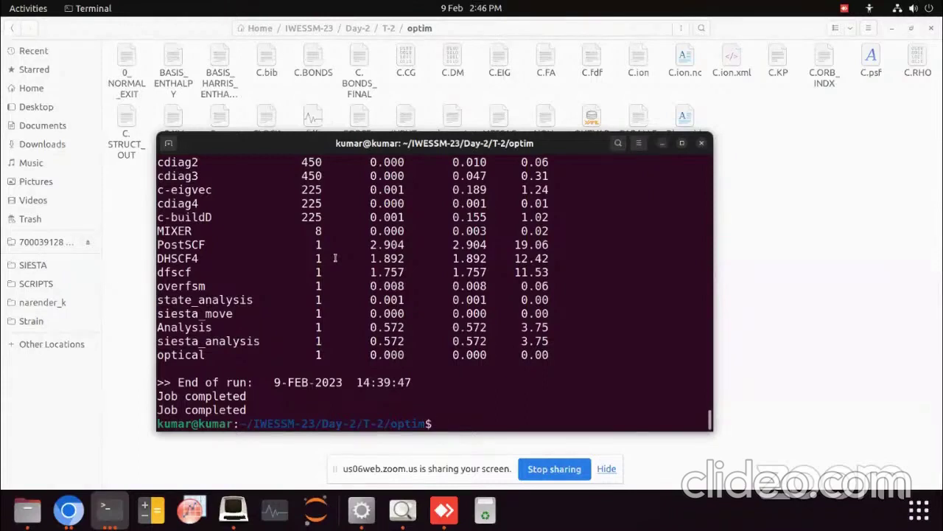
text(gedit log.out)
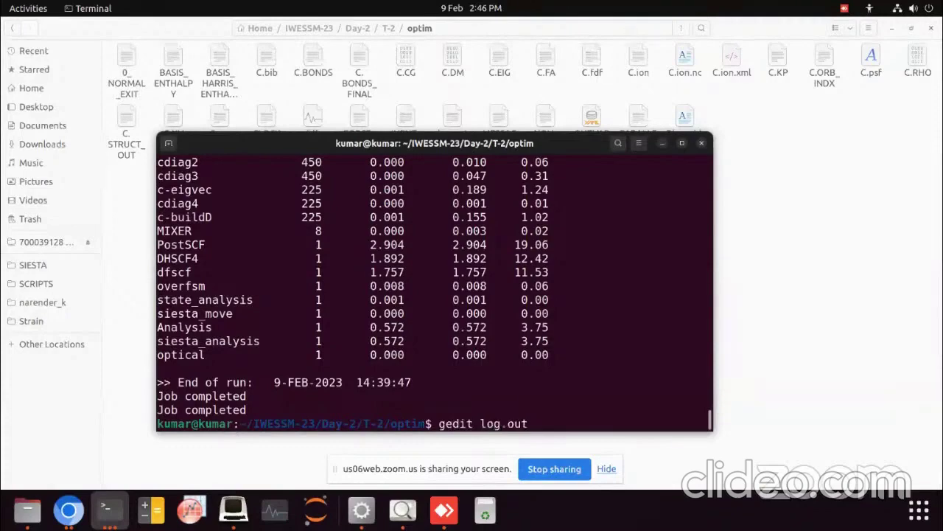
key(Return)
drag(611, 15, 208, 6)
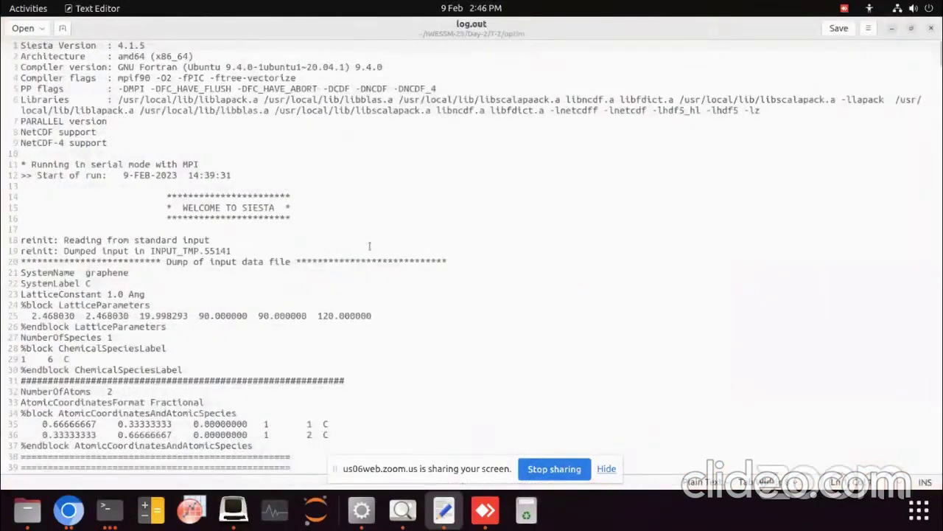
Step: Search log.out for "relax"
key(ctrl+f)
text(re)
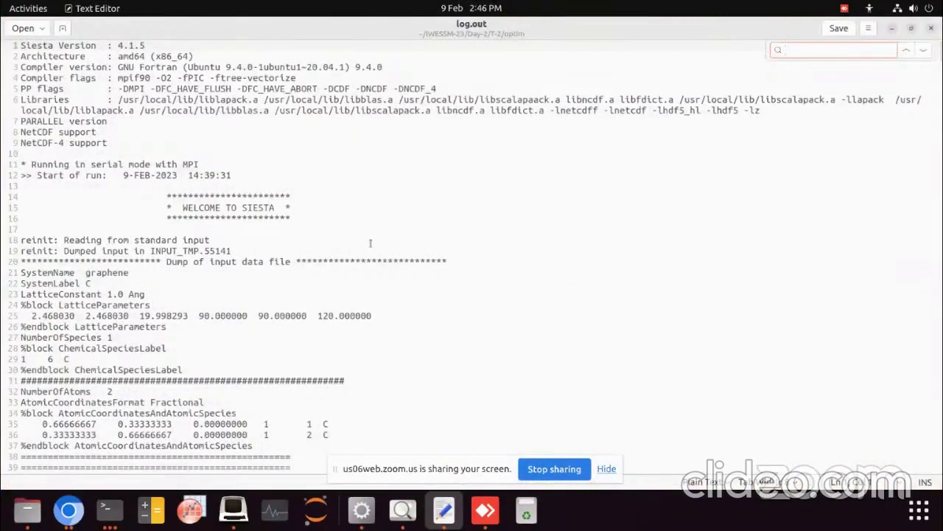
text(lax)
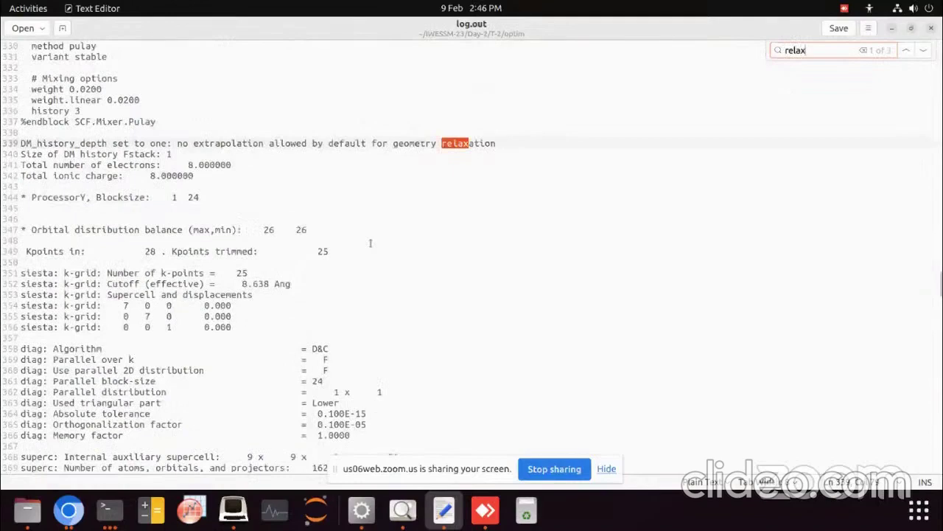
Step: Search log.out for "relaxed" and copy the two lines of relaxed fractional atomic coordinates
text(ed)
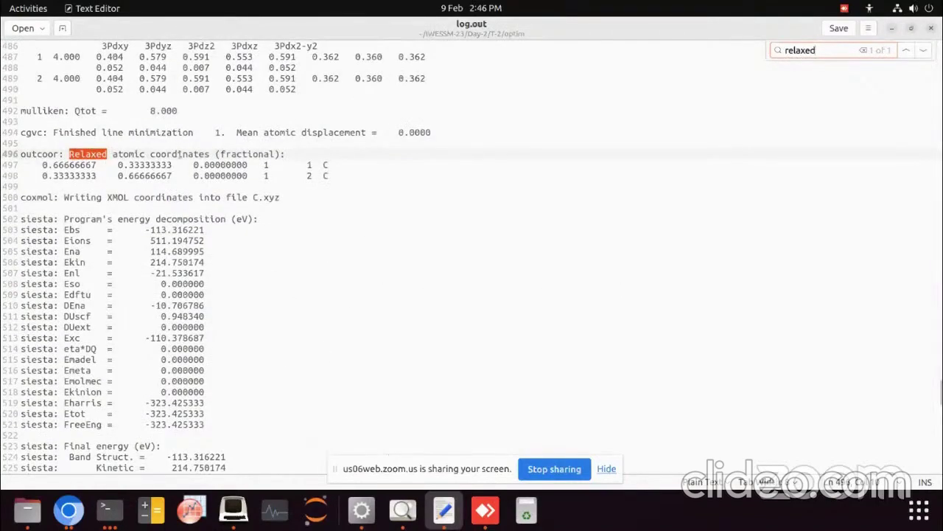
drag(345, 176, 21, 165)
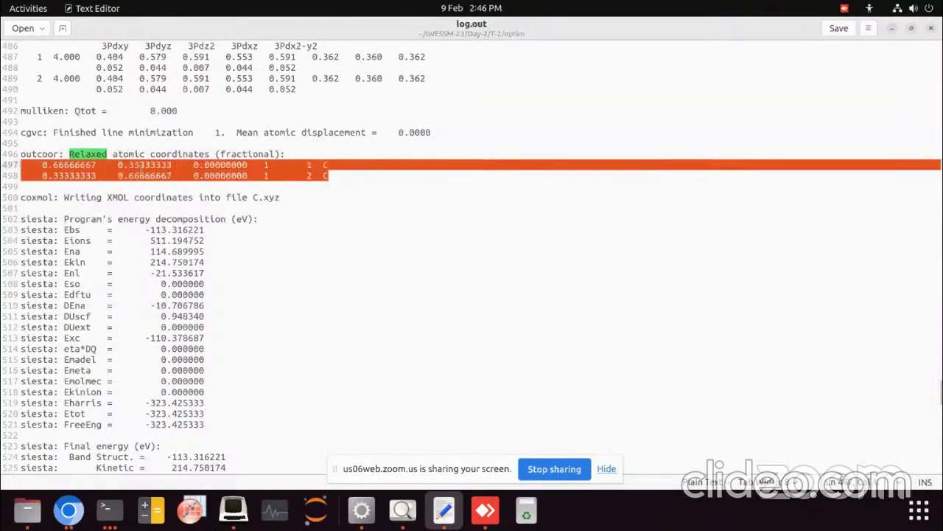
right_click(130, 172)
click(158, 228)
Step: Replace the two atomic coordinate lines in optim's C.fdf with the copied relaxed coordinates, save the file and close the editor
click(892, 28)
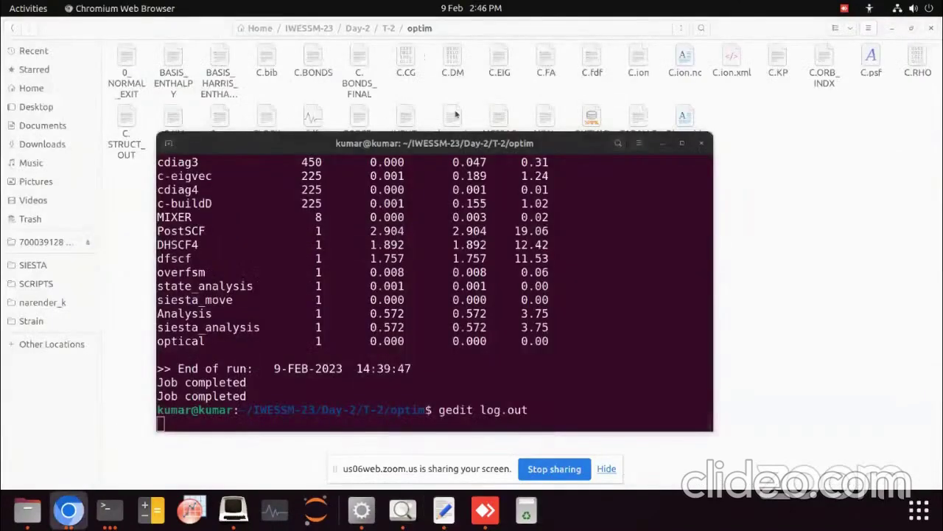
double_click(601, 66)
scroll(182, 194, up, 7)
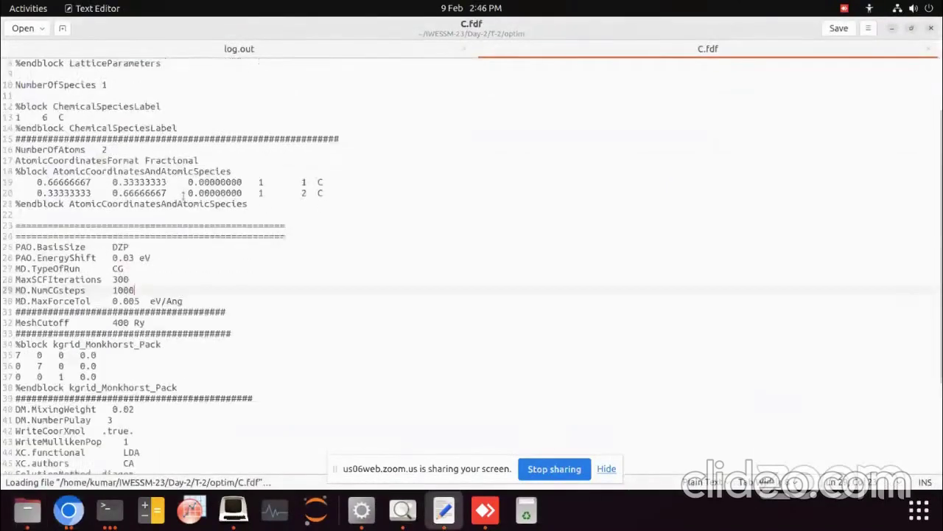
drag(329, 269, 16, 258)
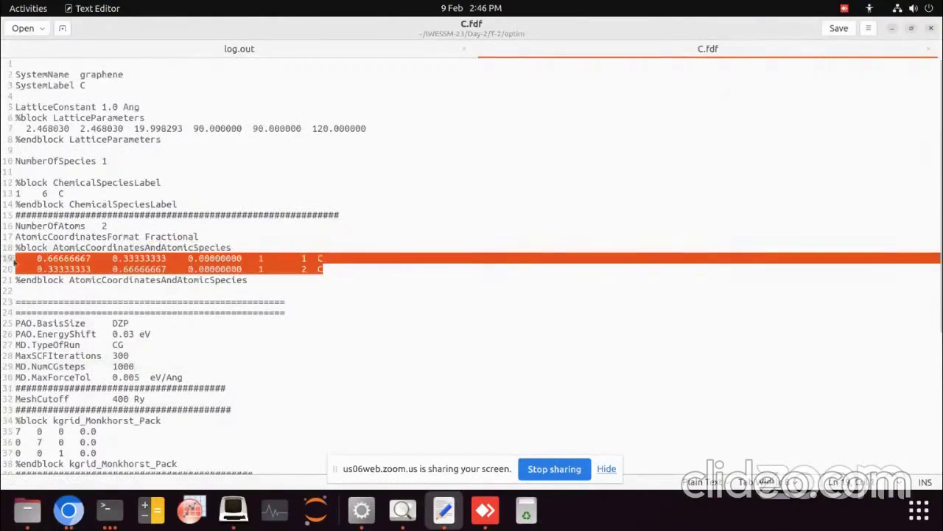
key(ctrl+v)
click(839, 28)
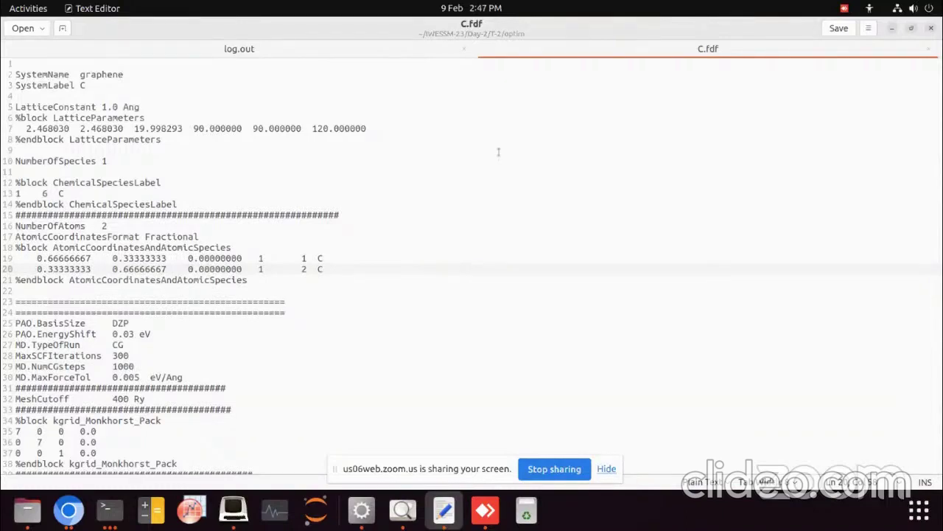
click(840, 29)
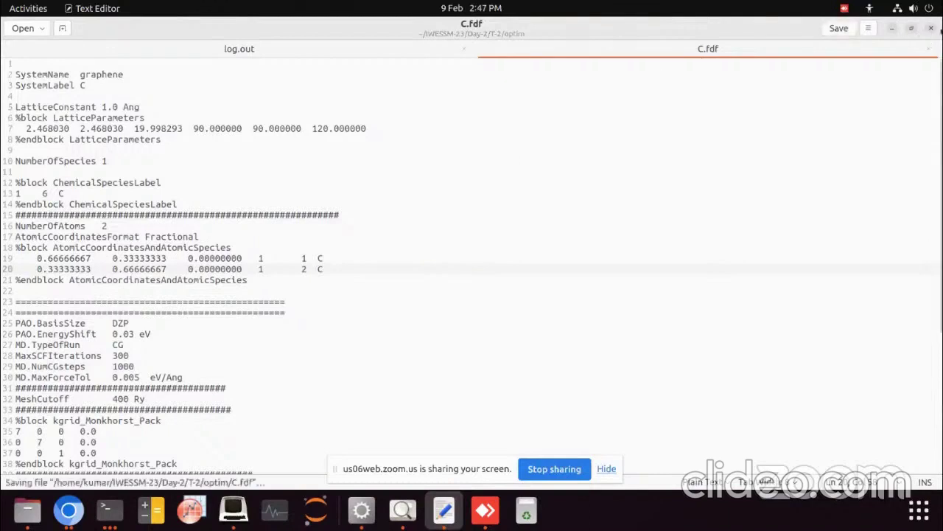
click(932, 28)
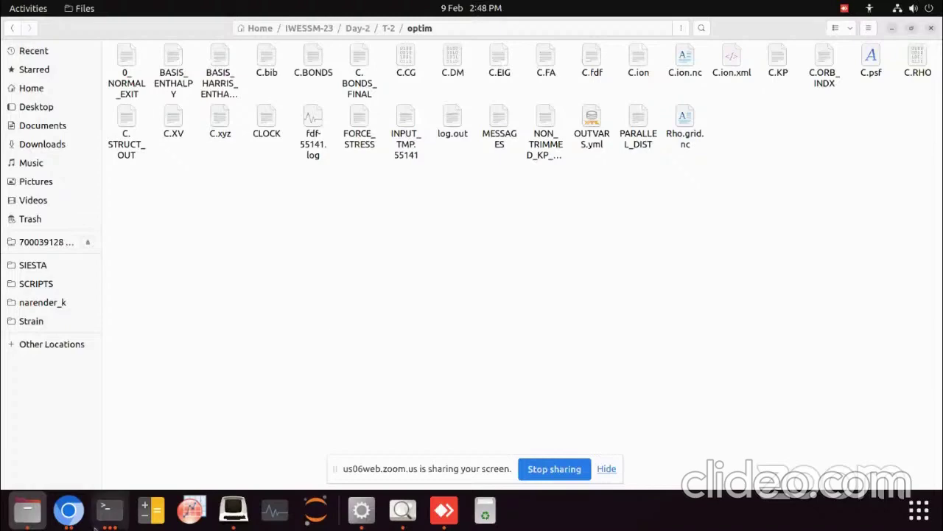
Step: Close the terminals of the optim, kpoint and cutoff folders, ending the process still running in the kpoint one
click(105, 509)
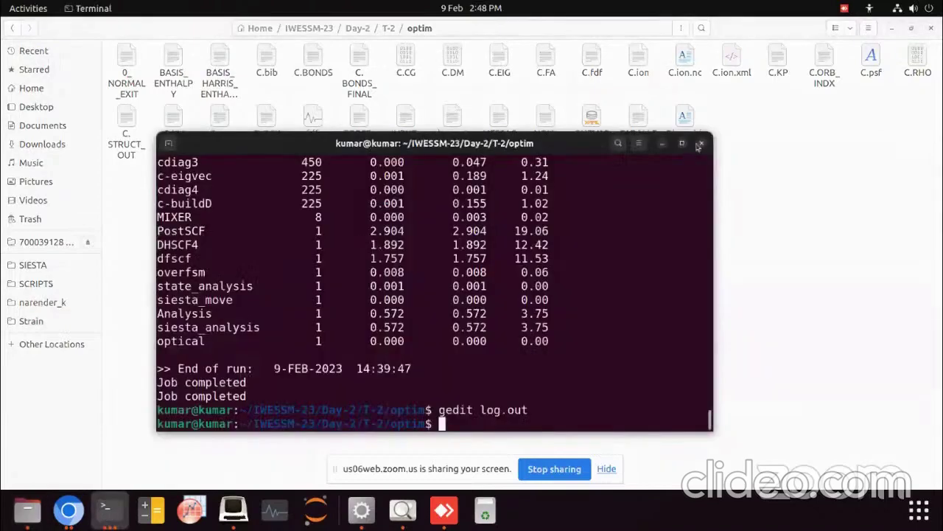
click(700, 144)
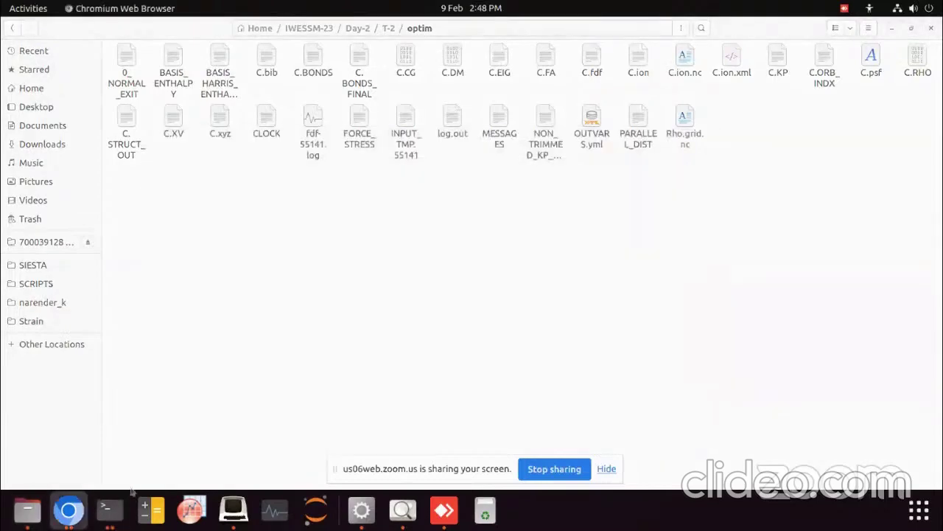
click(106, 508)
click(614, 107)
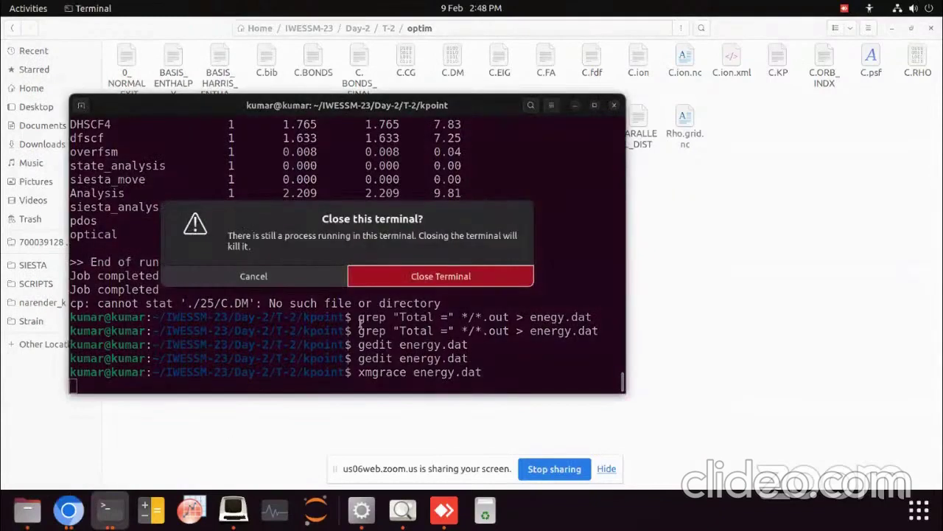
click(413, 279)
click(109, 508)
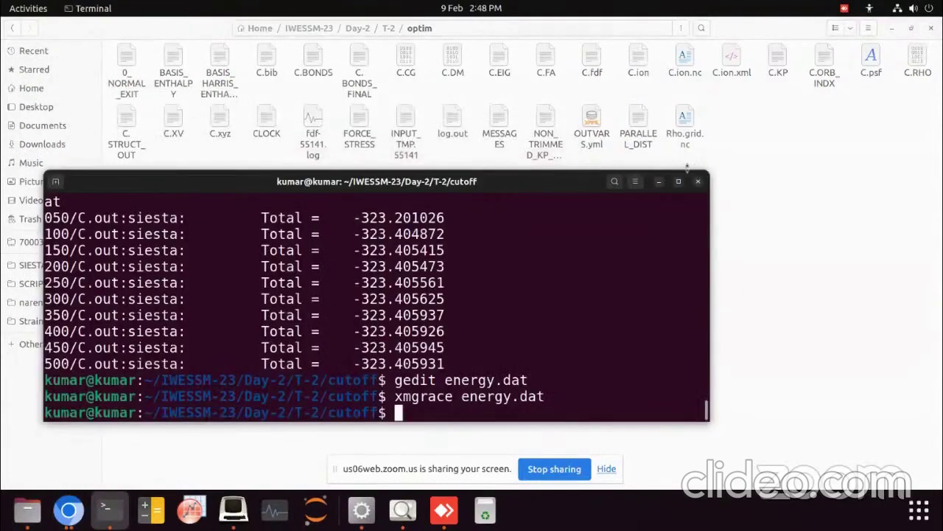
click(704, 171)
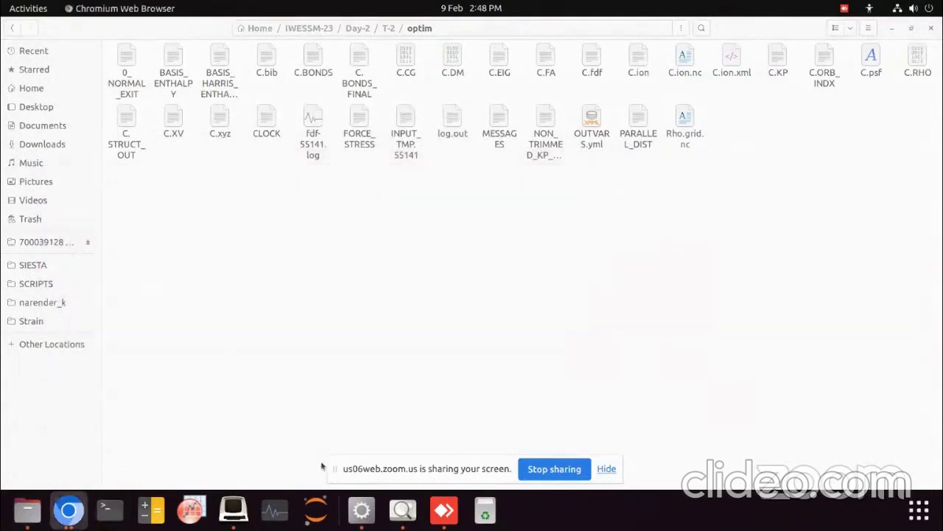
Step: Close the Grace plot of energy.dat and the Evscuttoff.jpg image
click(361, 509)
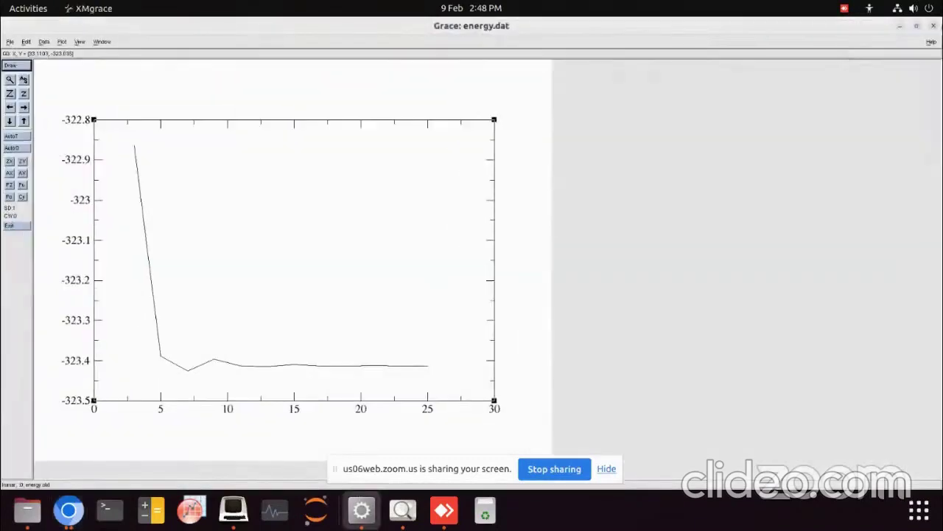
click(933, 26)
click(363, 508)
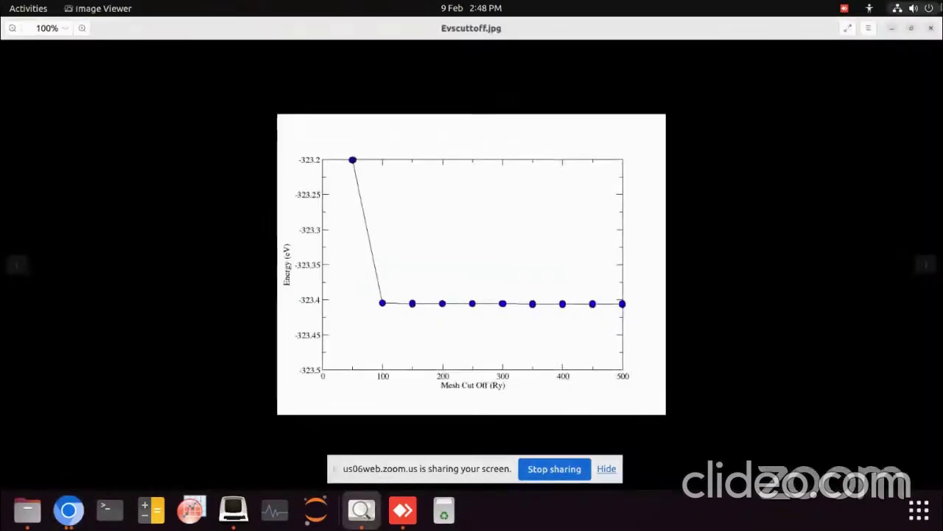
key(ctrl+w)
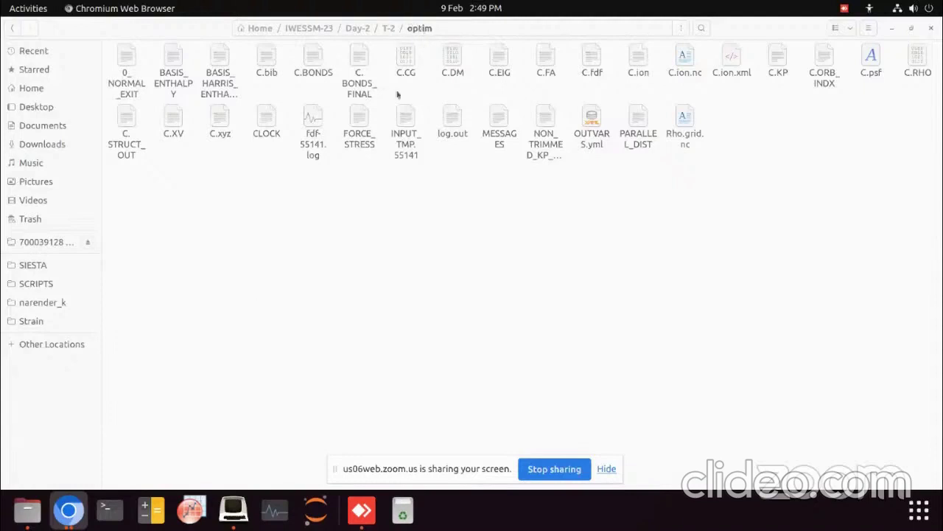
Step: Open C.EIG from the optim folder to view the eigenvalues, and close it
click(501, 66)
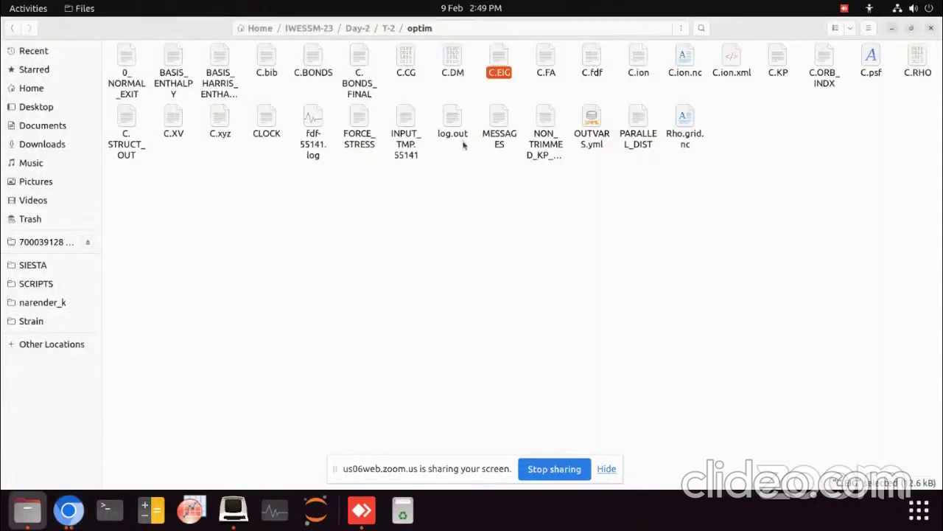
double_click(498, 63)
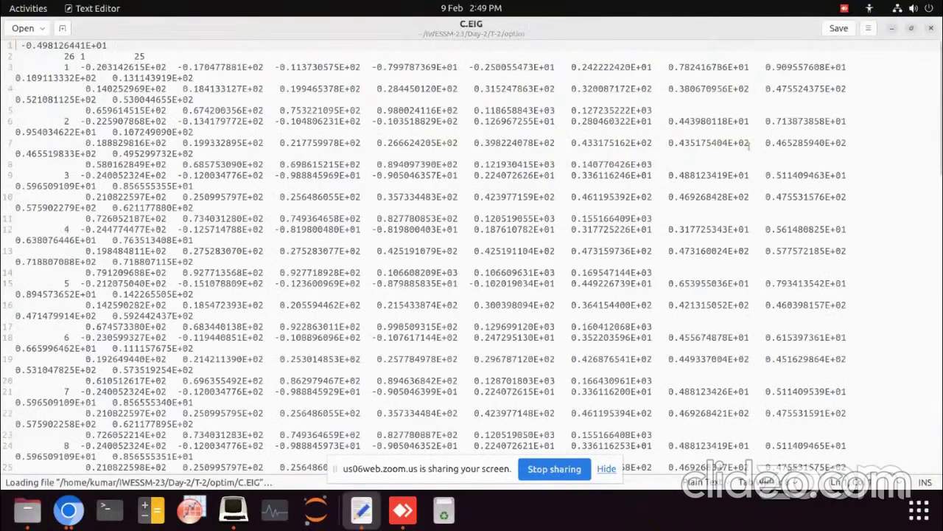
click(931, 28)
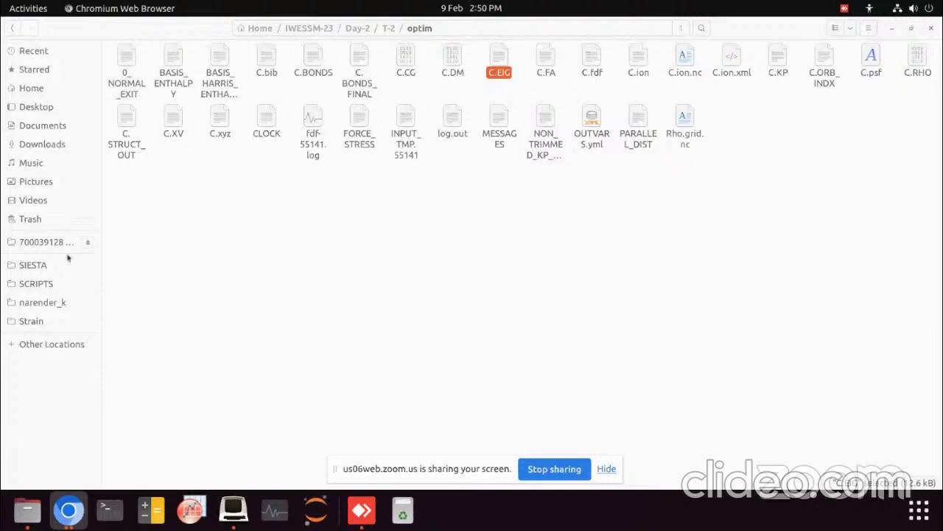
Step: Go to the Eig2DOS folder inside SIESTA/siesta-v4.1.5/Util
click(49, 268)
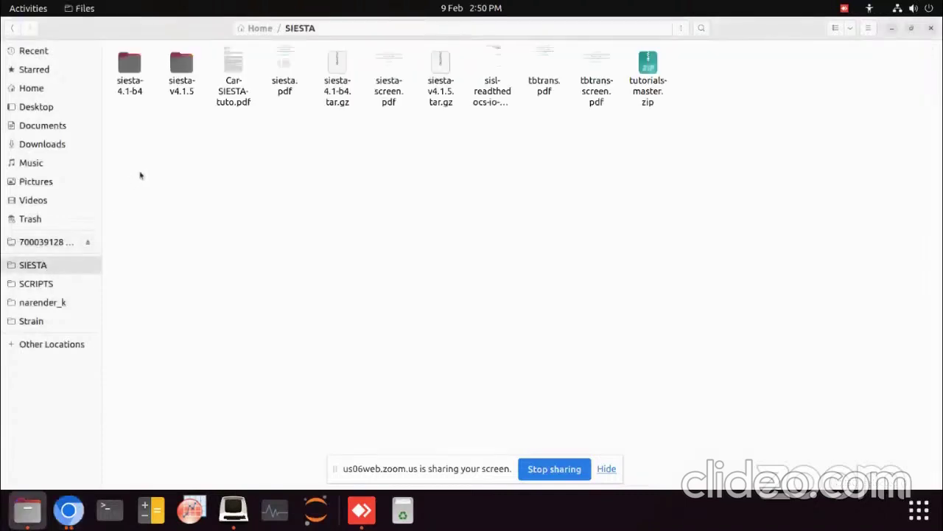
double_click(184, 71)
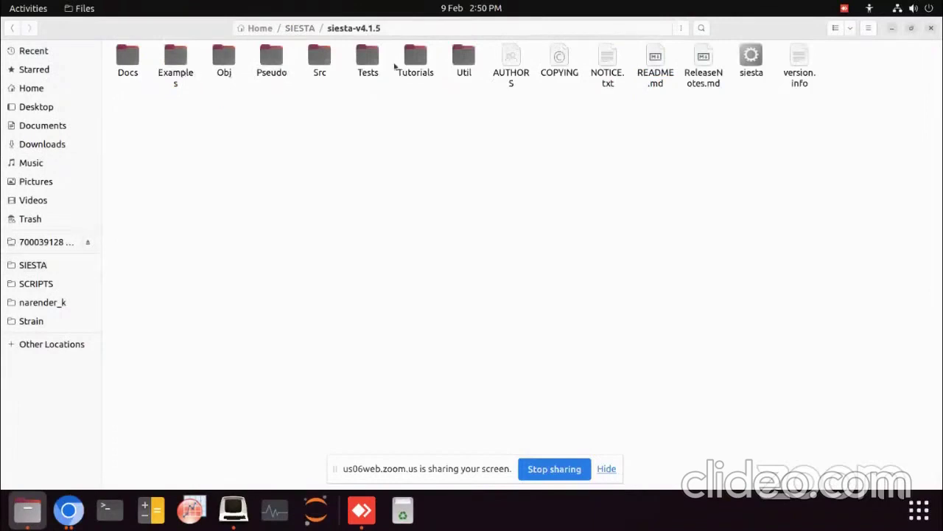
click(465, 58)
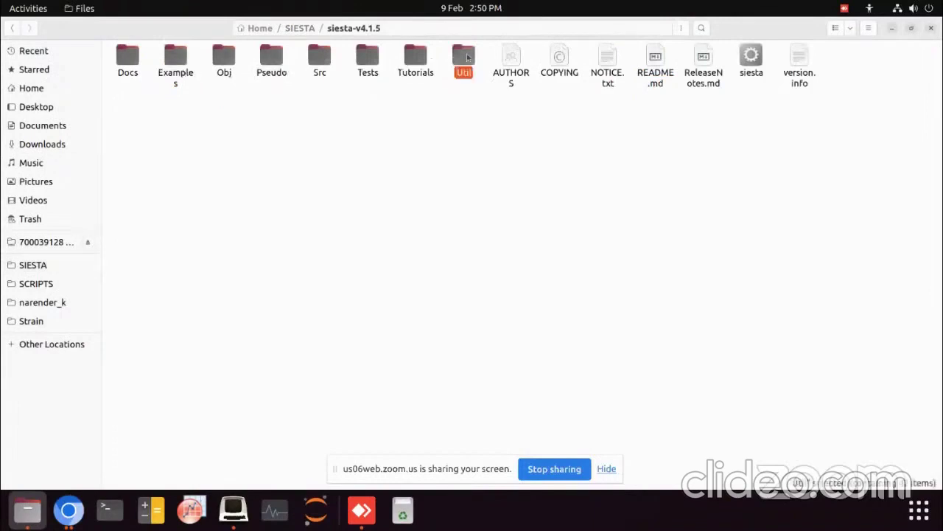
double_click(466, 57)
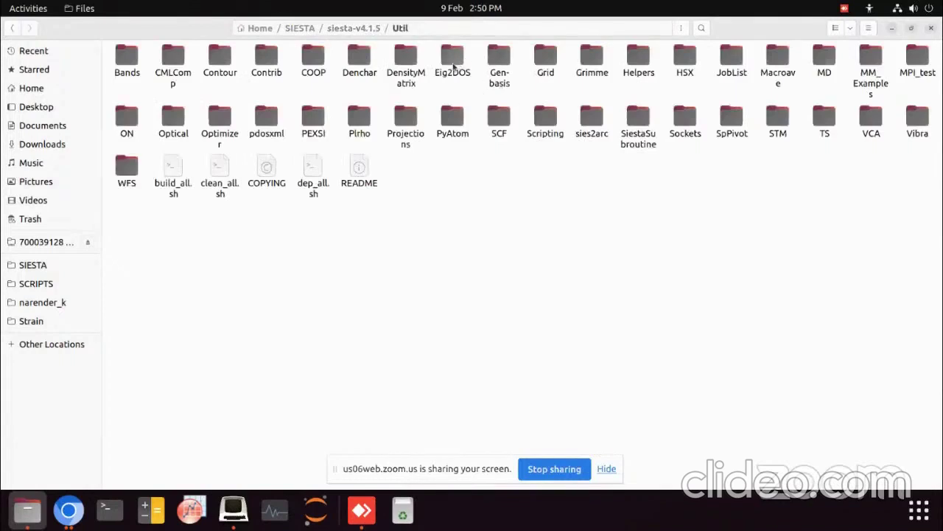
click(458, 68)
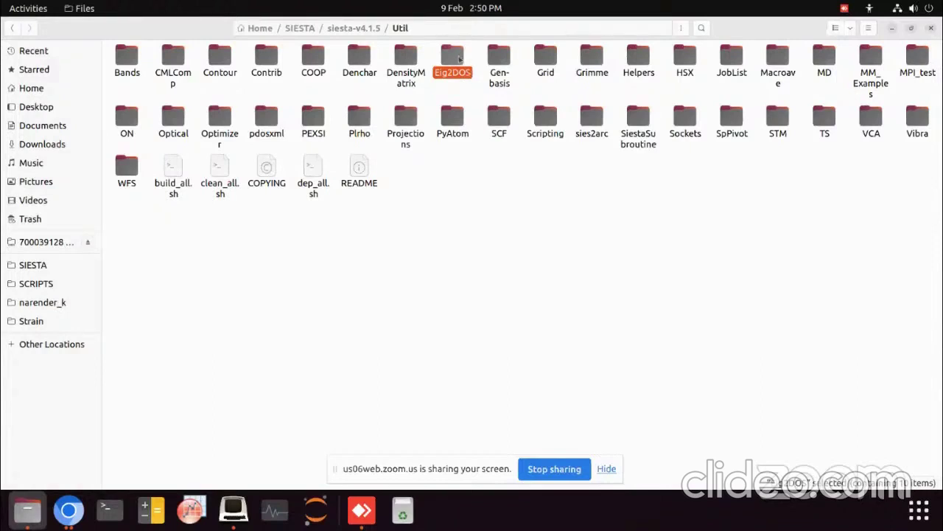
double_click(469, 74)
Step: Run make clean from a terminal opened in the Eig2DOS folder, and enlarge and clear the terminal window
right_click(266, 146)
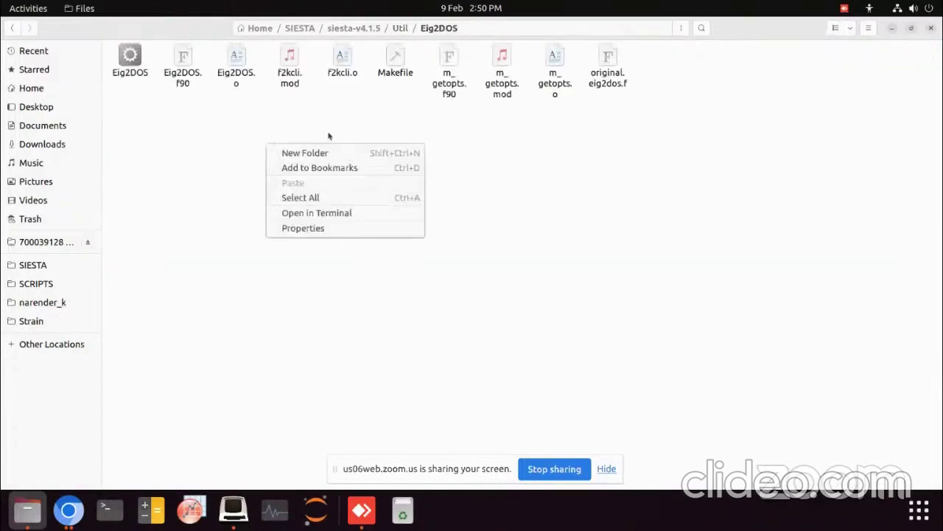
click(339, 214)
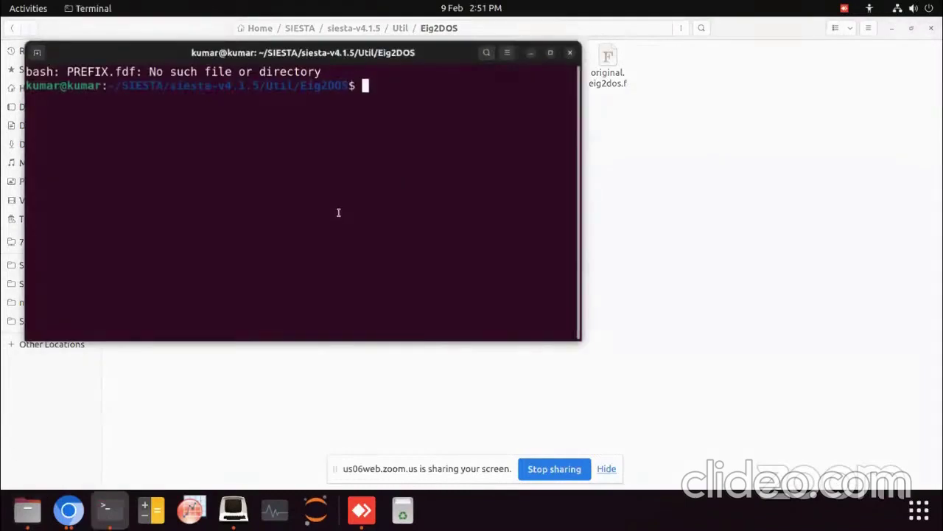
text(make clean)
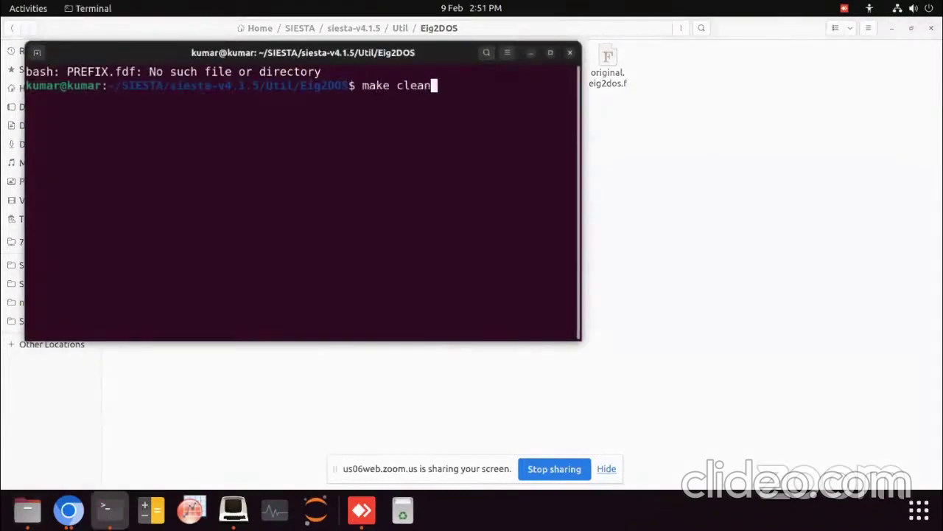
key(Return)
key(ctrl+l)
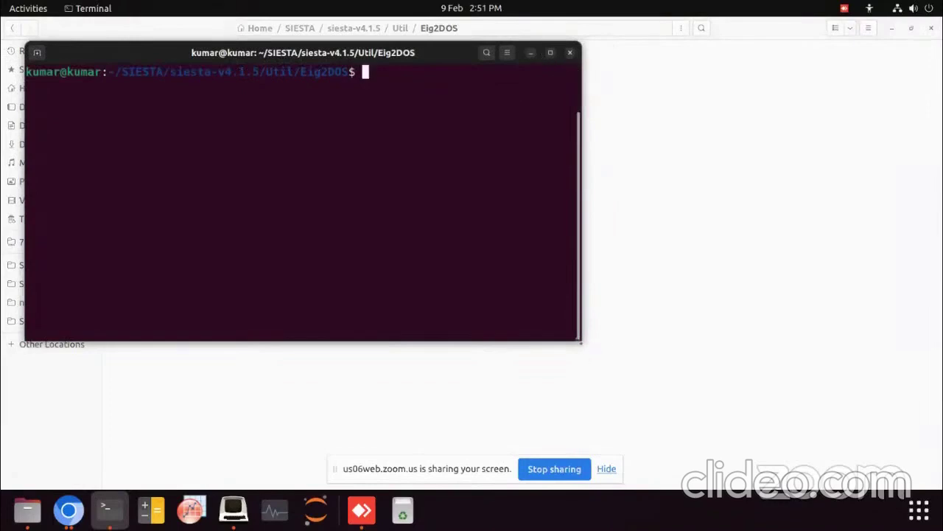
drag(583, 340, 743, 407)
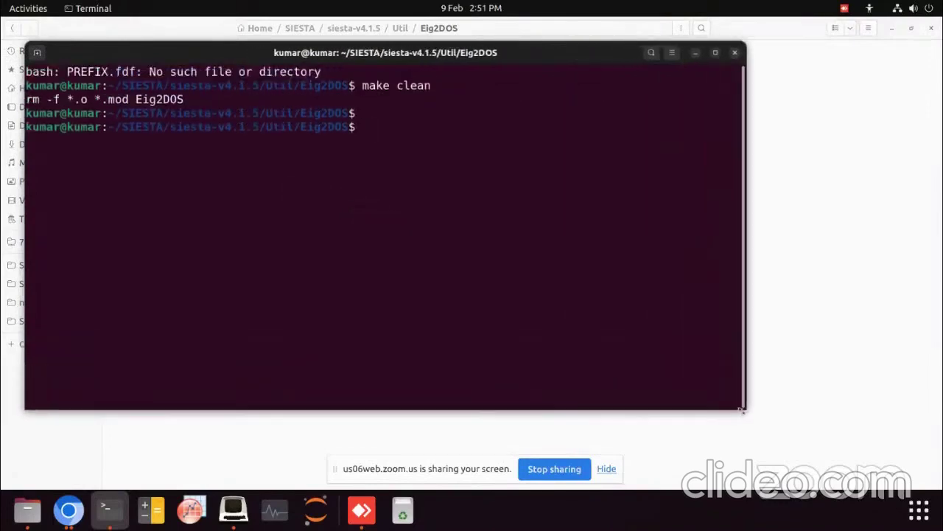
key(ctrl+l)
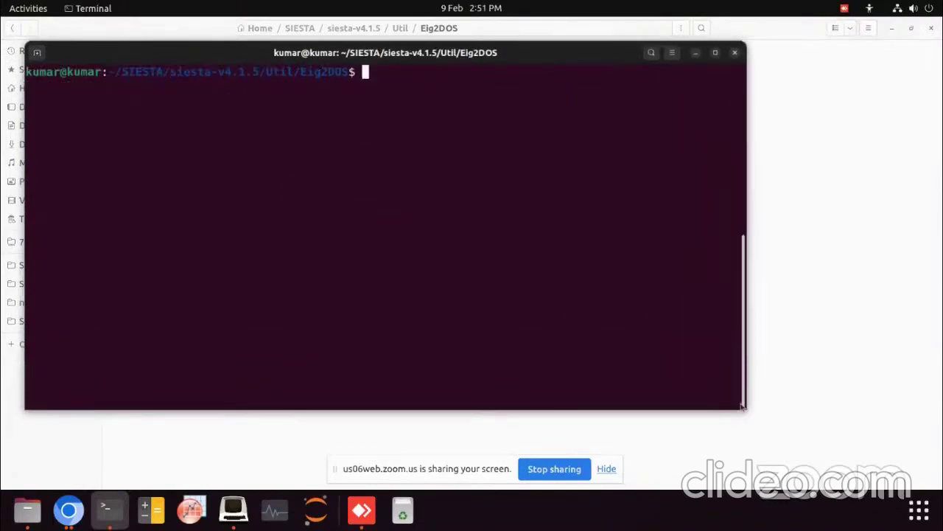
Step: Compile the Eig2DOS utility with make and list the folder's files to check for the Eig2DOS executable
text(make)
key(Return)
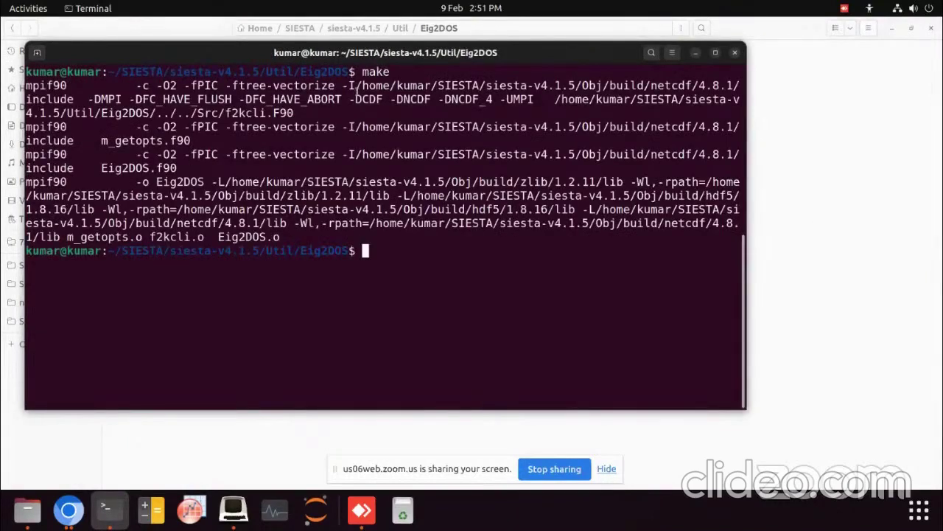
drag(361, 72, 401, 72)
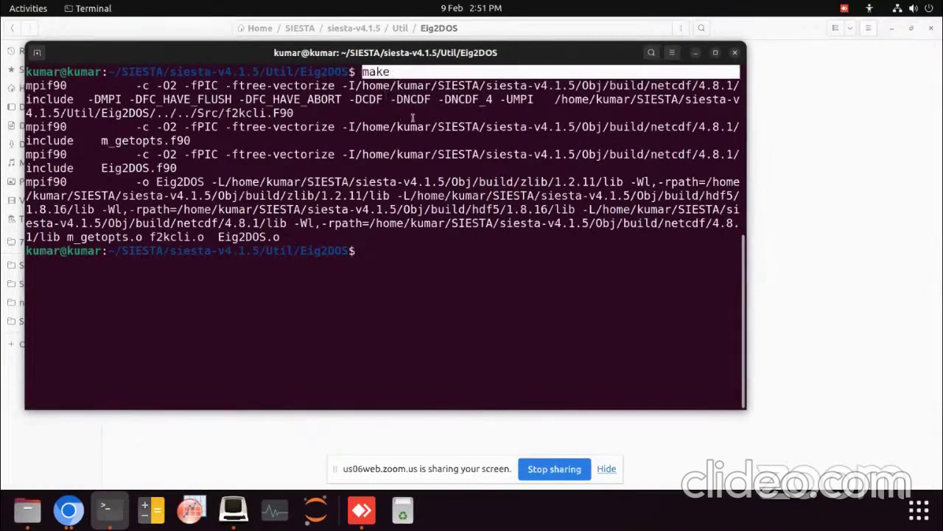
text(ls)
key(Return)
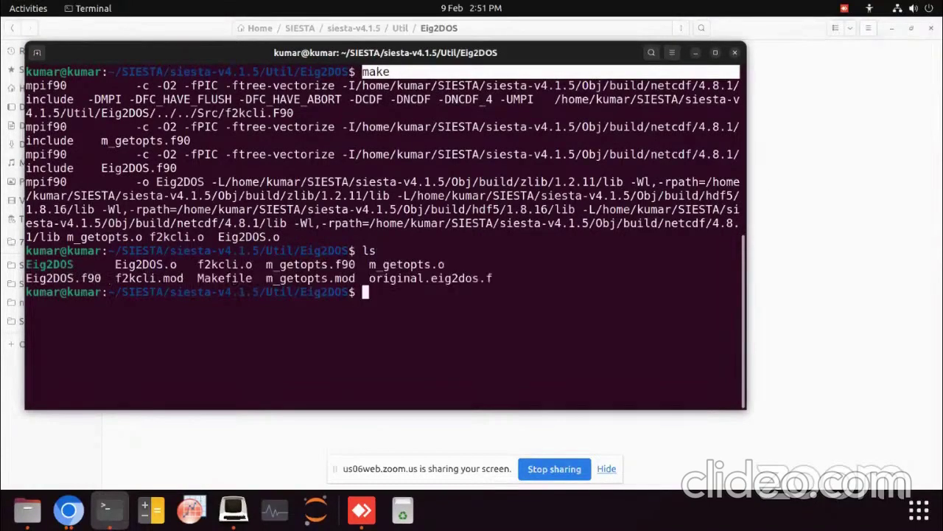
drag(74, 264, 29, 264)
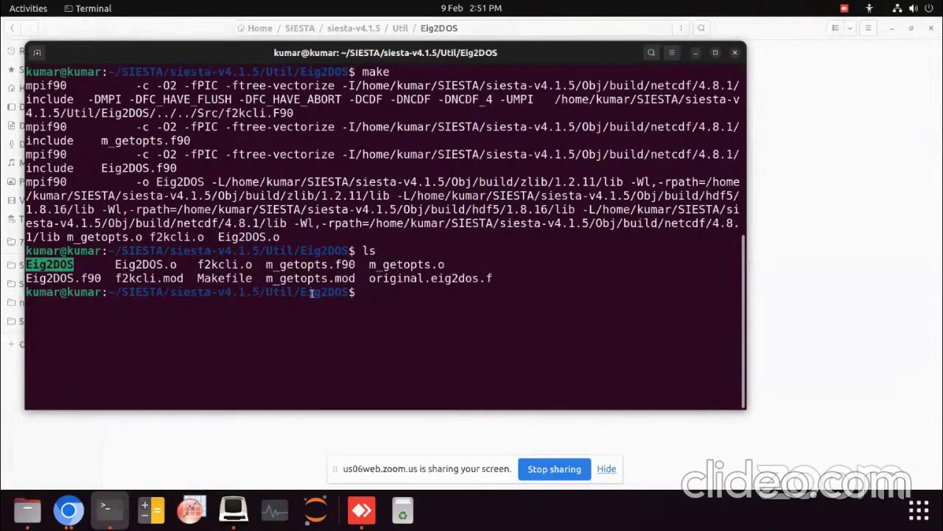
click(379, 295)
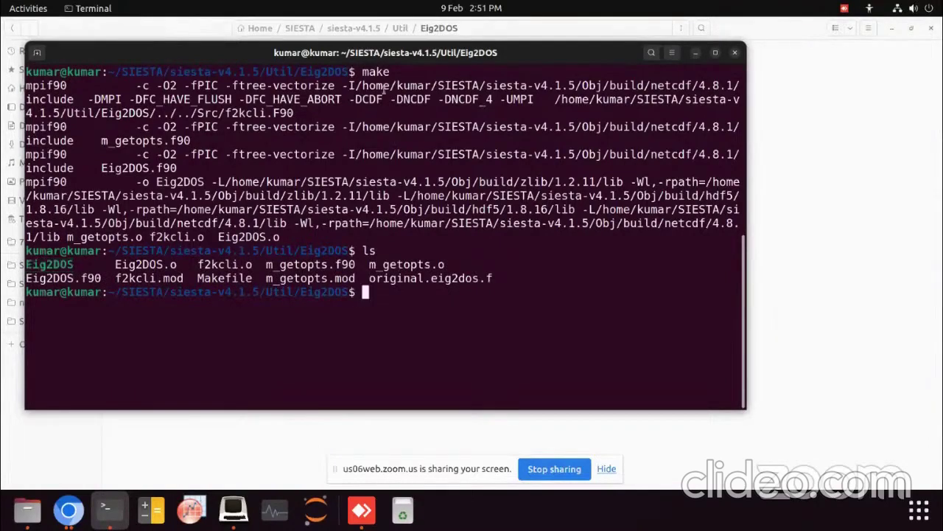
Step: Check the Eig2DOS folder and the terminal's file listing for the compiled Eig2DOS executable
drag(361, 71, 418, 74)
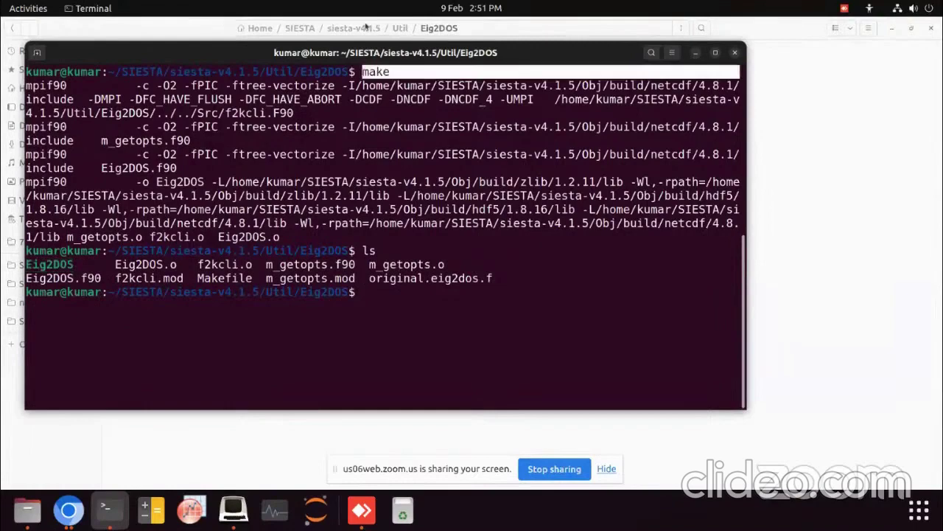
click(367, 27)
double_click(455, 57)
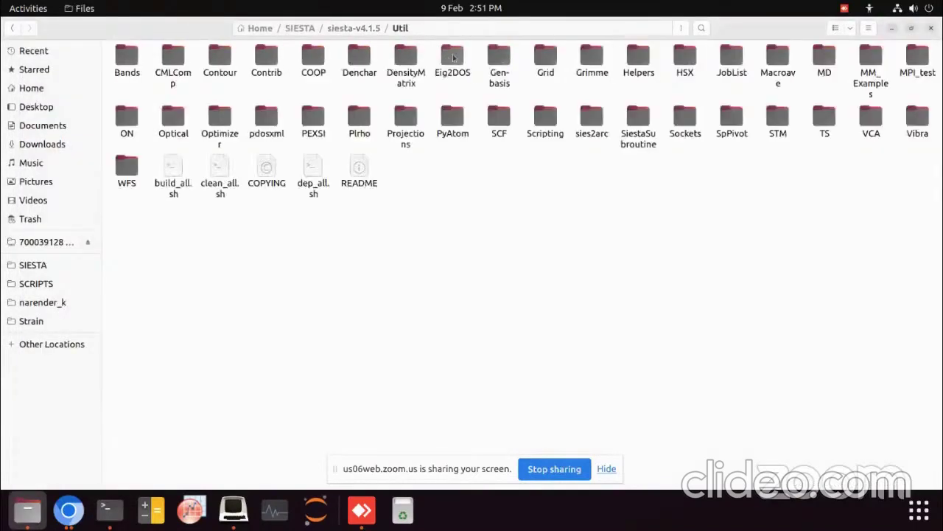
click(453, 59)
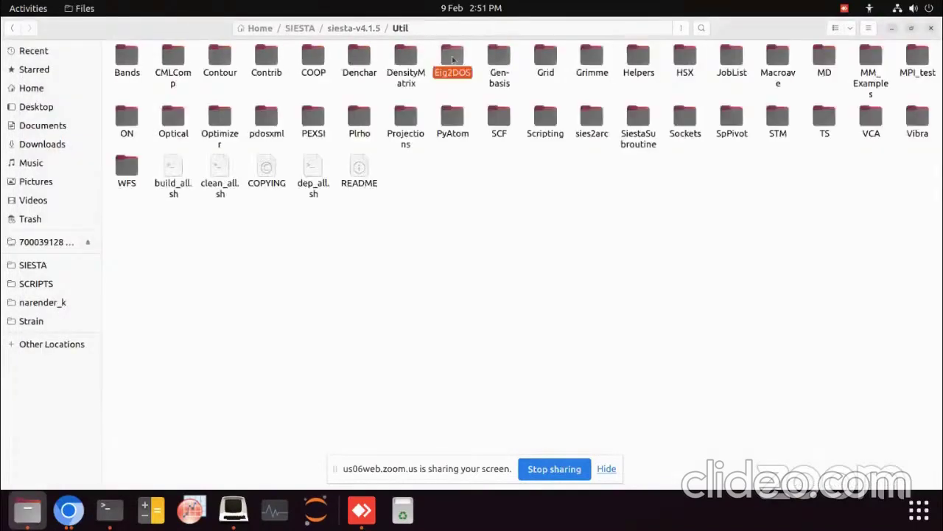
double_click(453, 59)
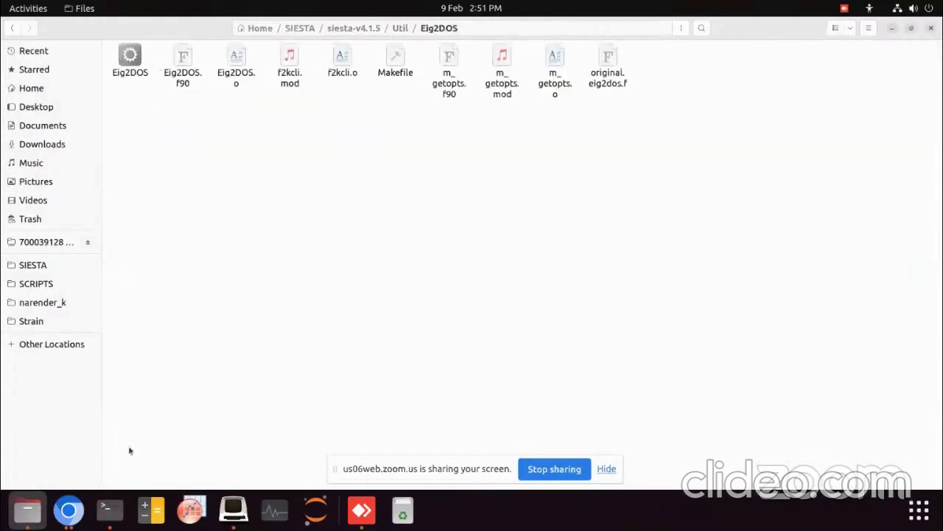
click(107, 518)
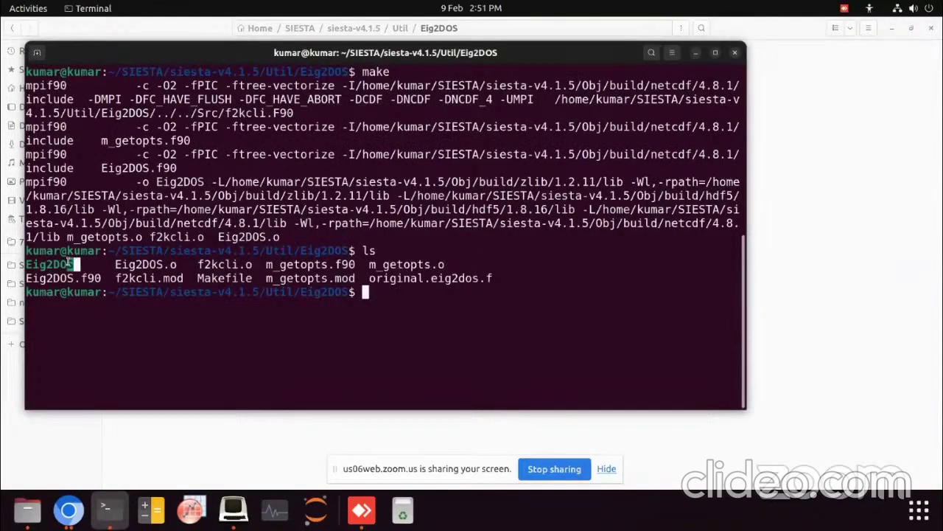
drag(71, 263, 27, 263)
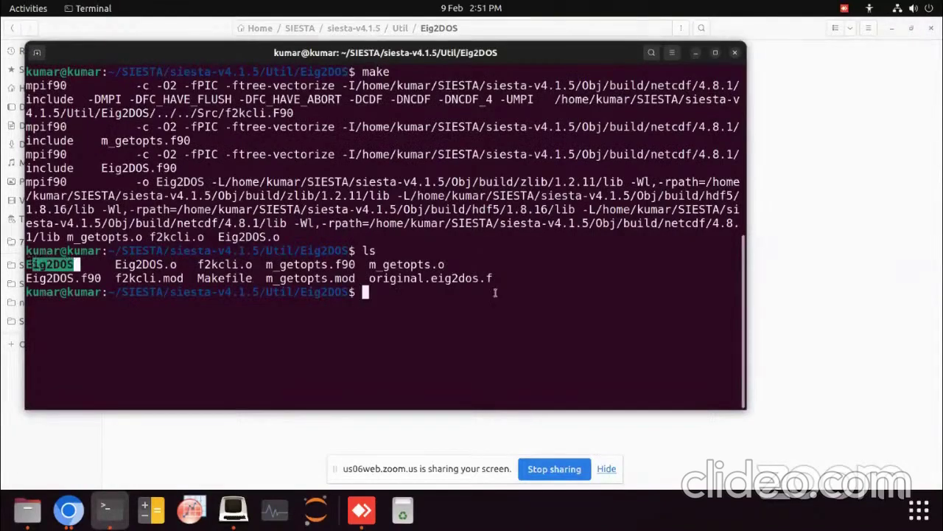
Step: Copy the Eig2DOS executable to /usr/local/bin with sudo, enter the sudo password, and close the terminal
click(452, 294)
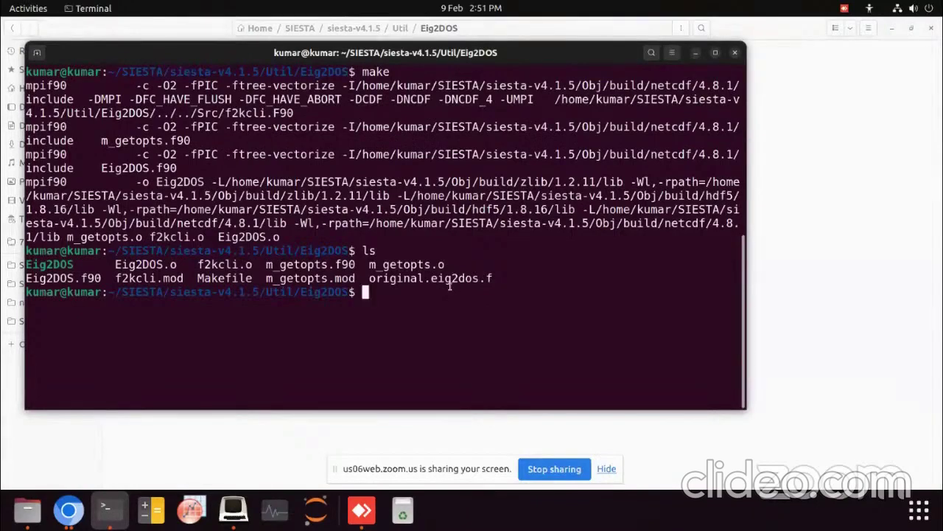
text(sudo cp )
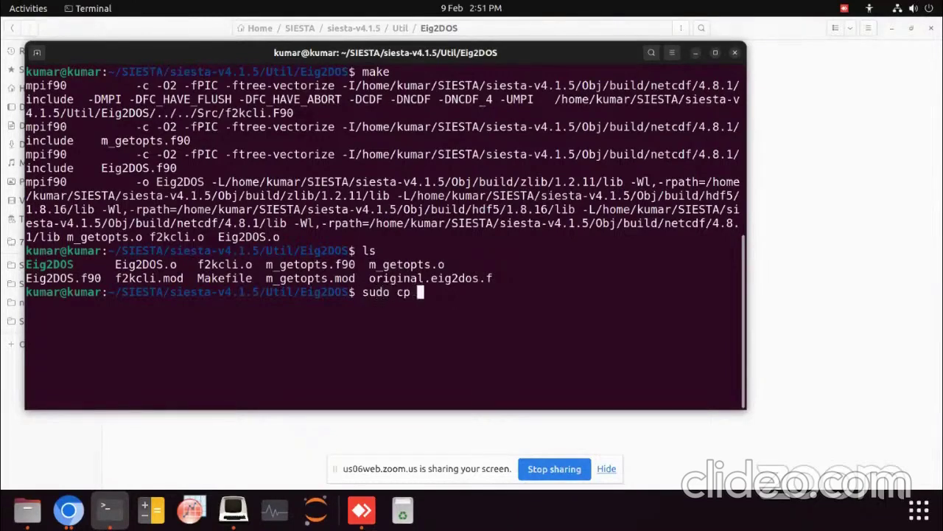
text(E)
key(Tab)
text(/)
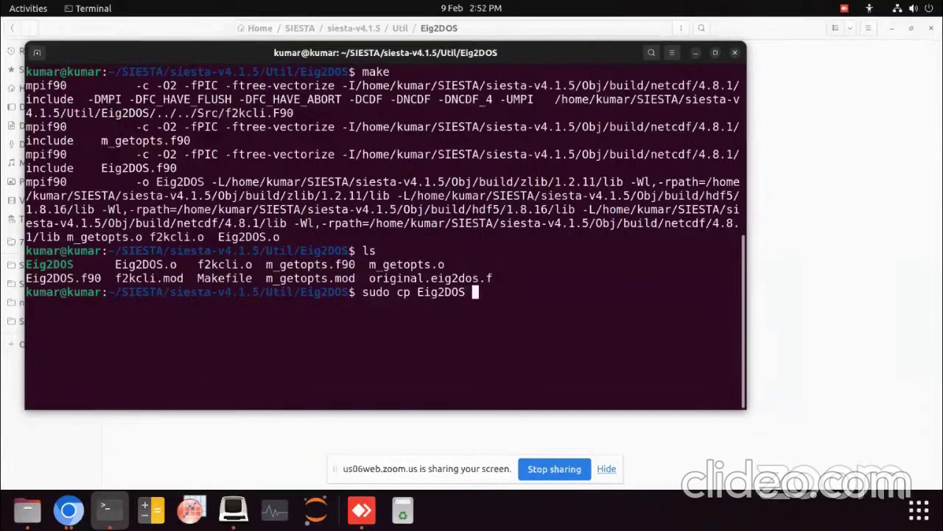
text(usr/loca)
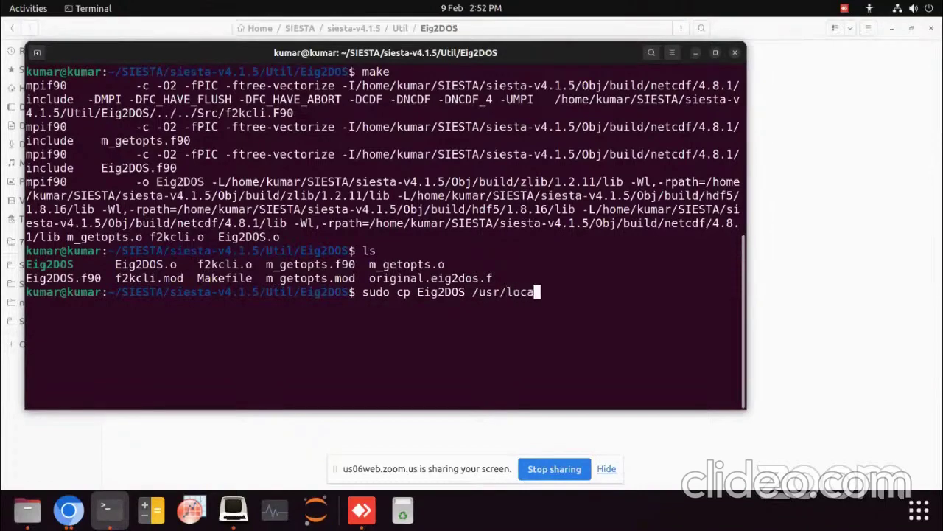
text(l/bin)
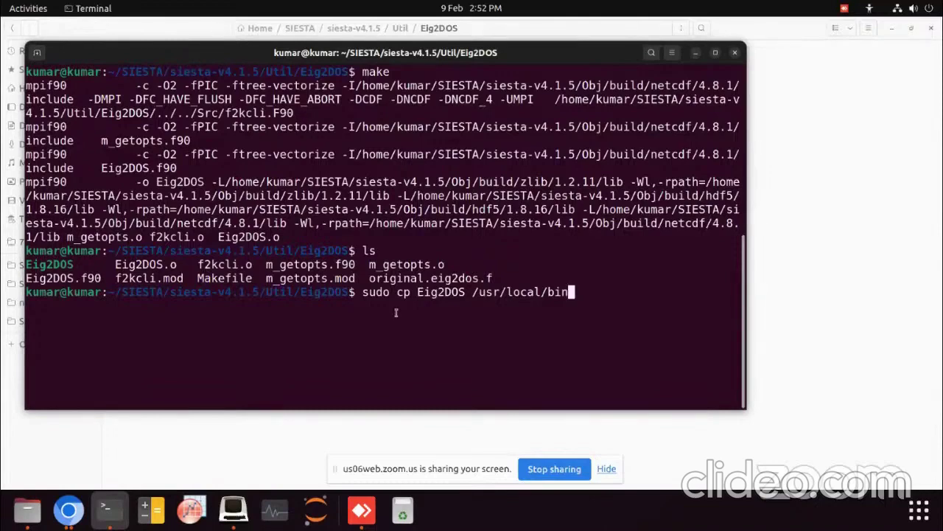
key(Return)
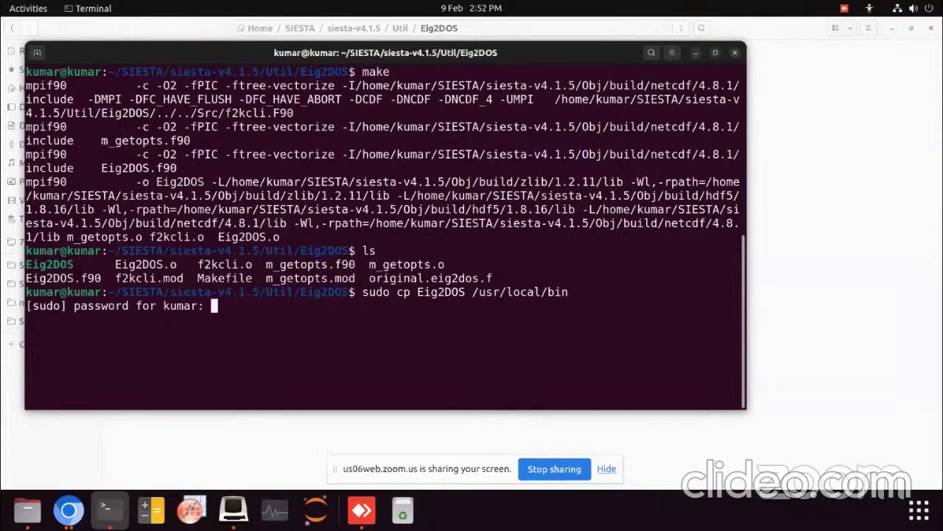
key(Return)
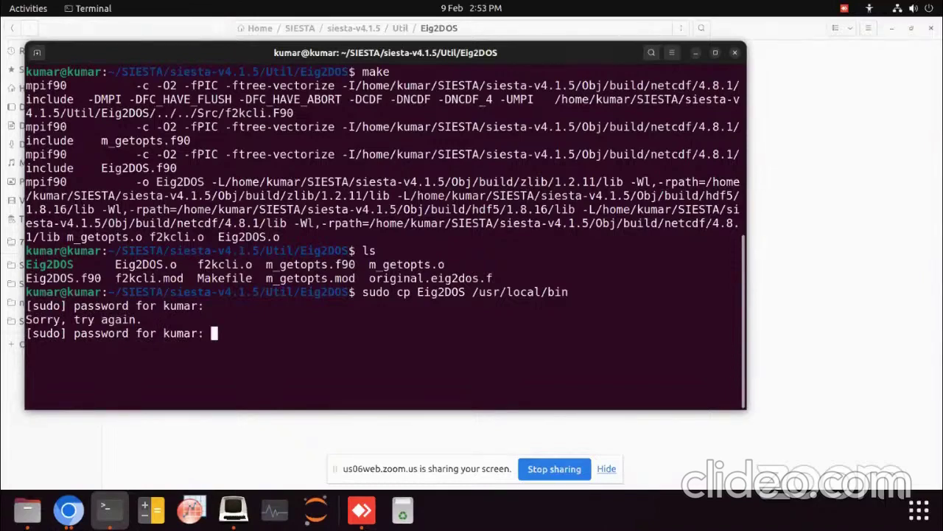
key(Return)
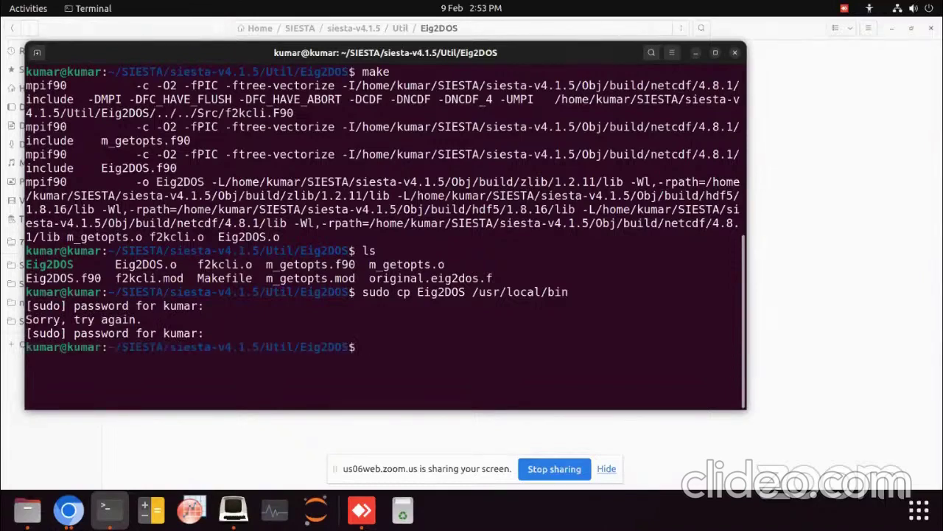
click(735, 52)
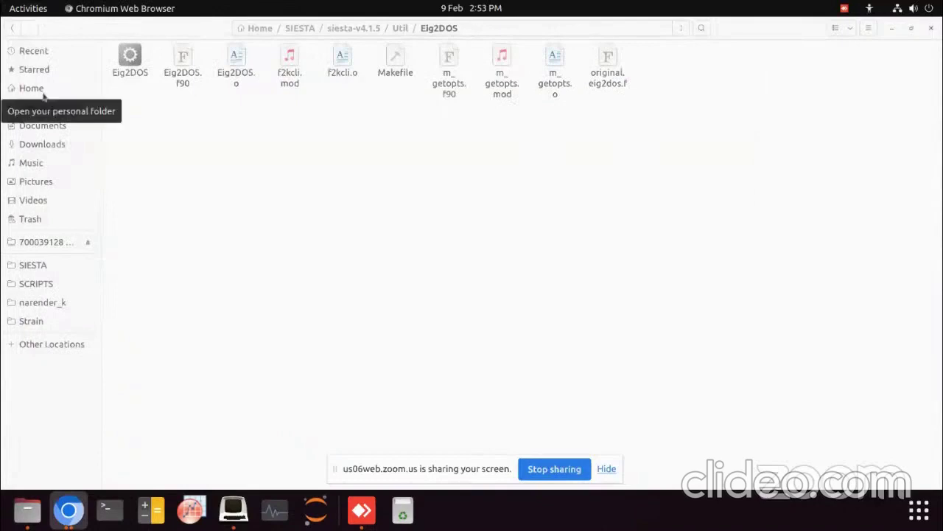
Step: Return to the optim folder inside IWESSM-23/Day-2/T-2 in the file manager
click(11, 31)
click(11, 31)
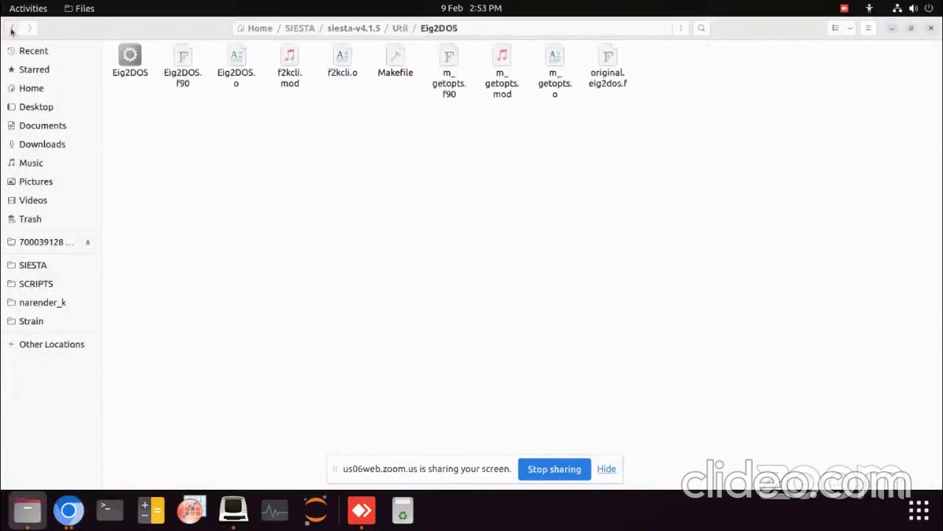
click(11, 30)
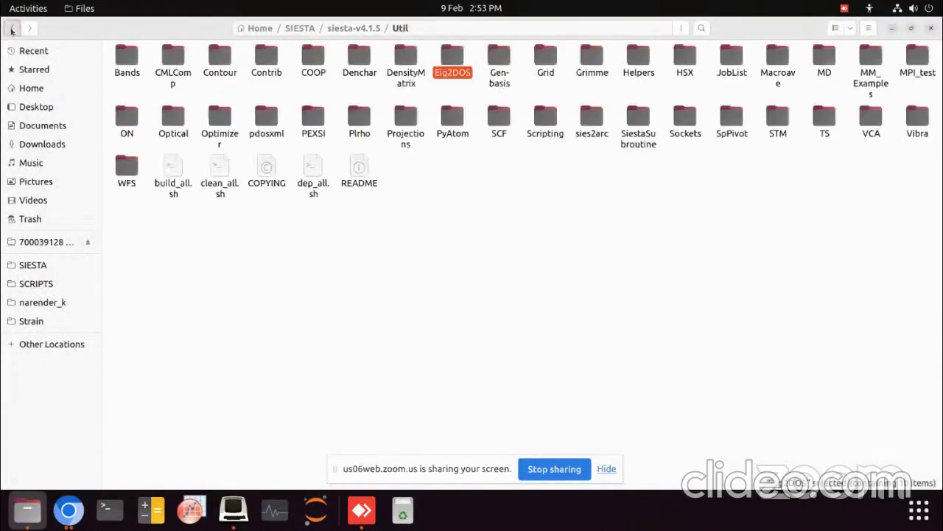
click(11, 31)
click(11, 31)
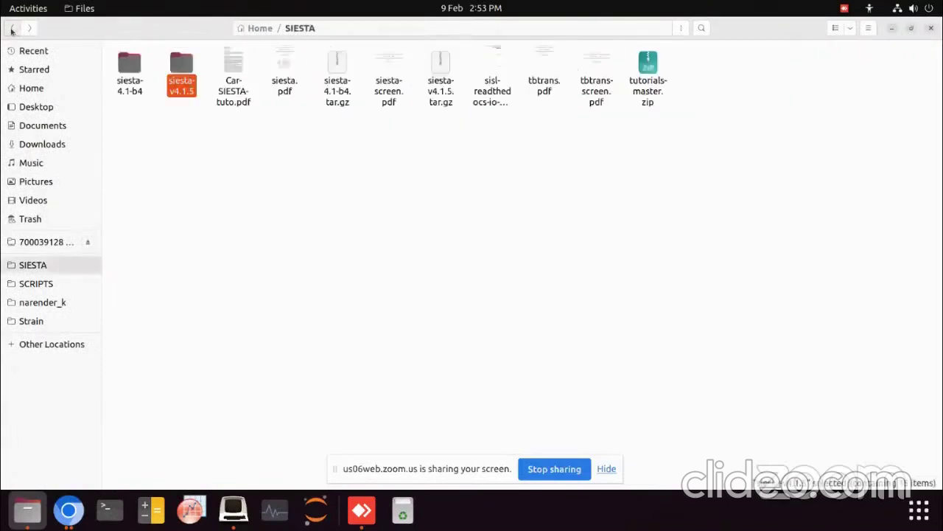
click(11, 31)
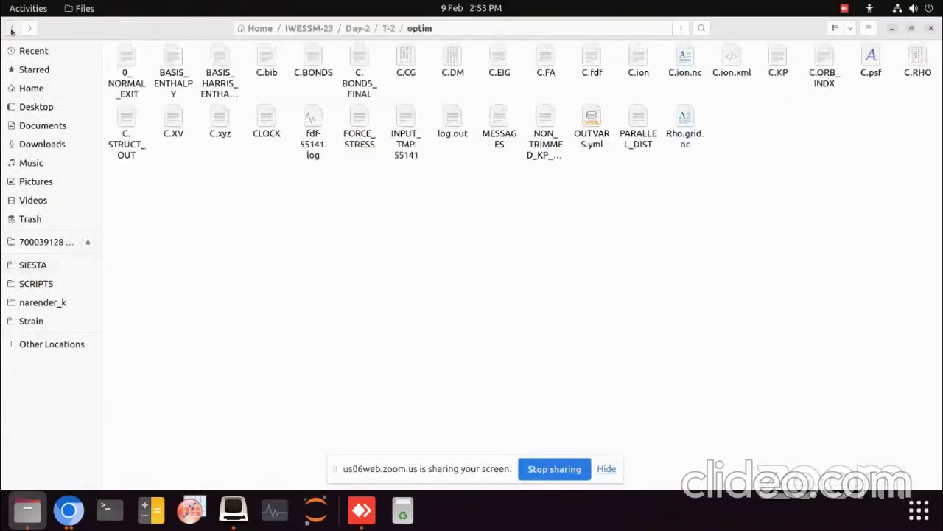
click(362, 30)
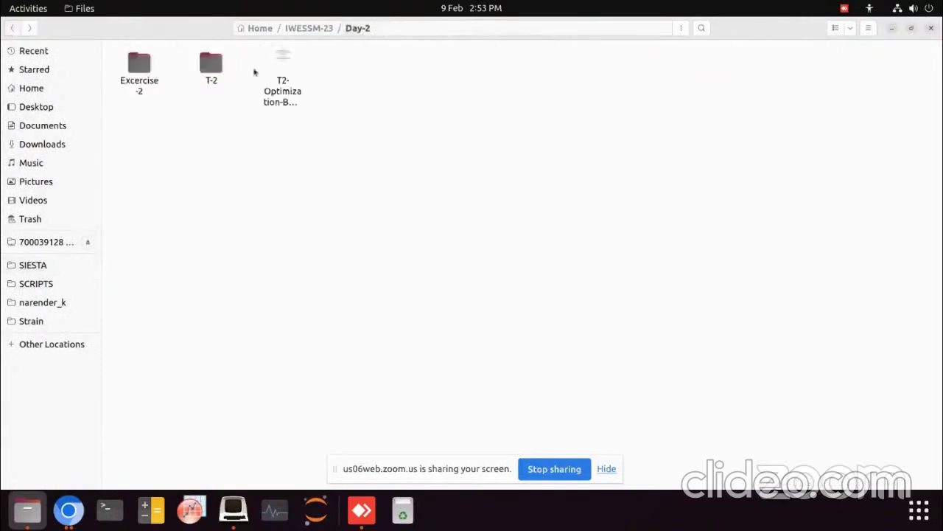
double_click(207, 72)
double_click(307, 65)
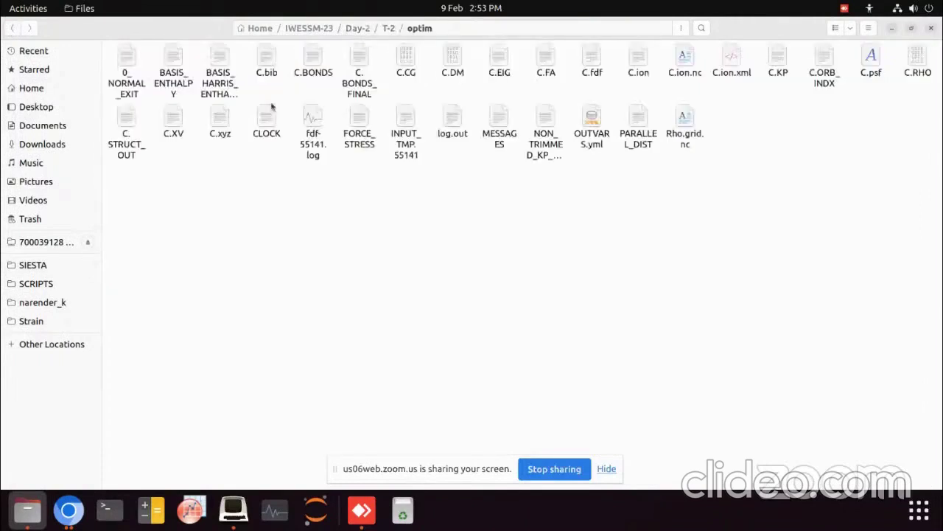
Step: Open a terminal in the optim folder and move its window clear of the upper rows of files
right_click(264, 197)
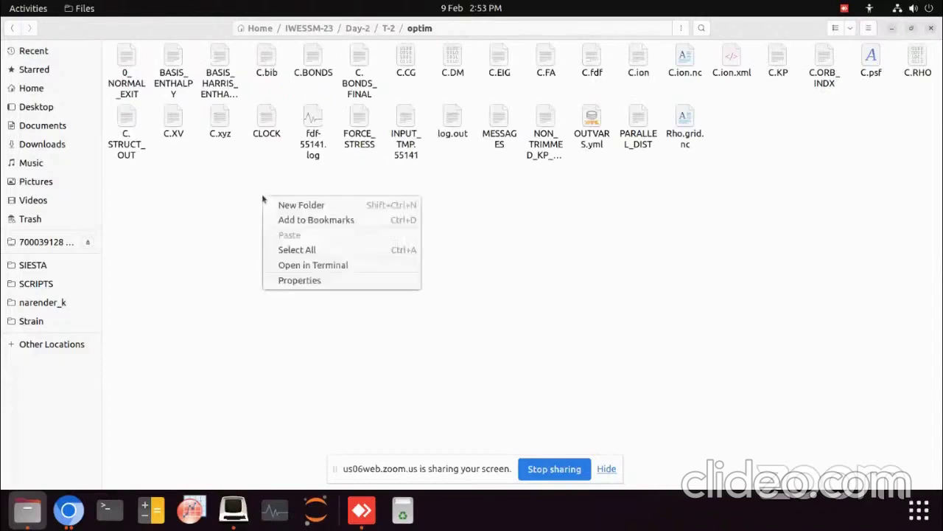
click(311, 263)
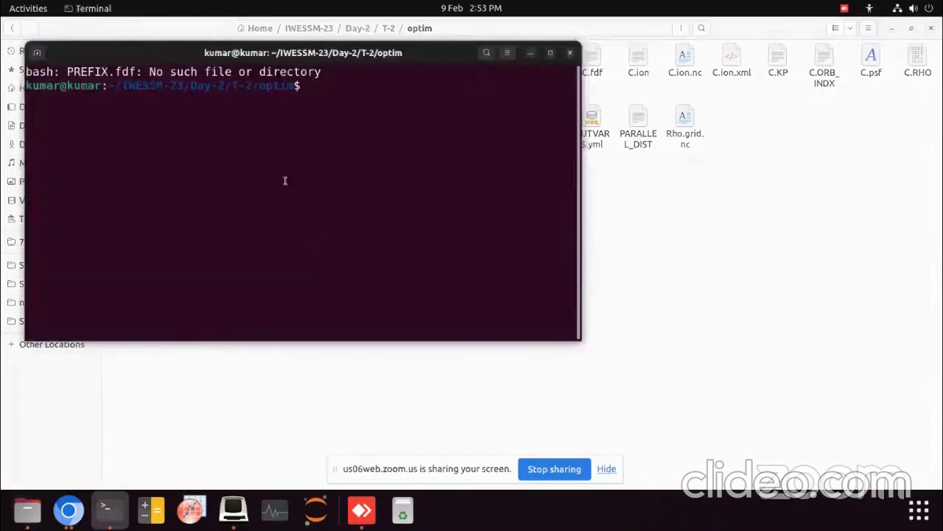
drag(234, 52, 311, 109)
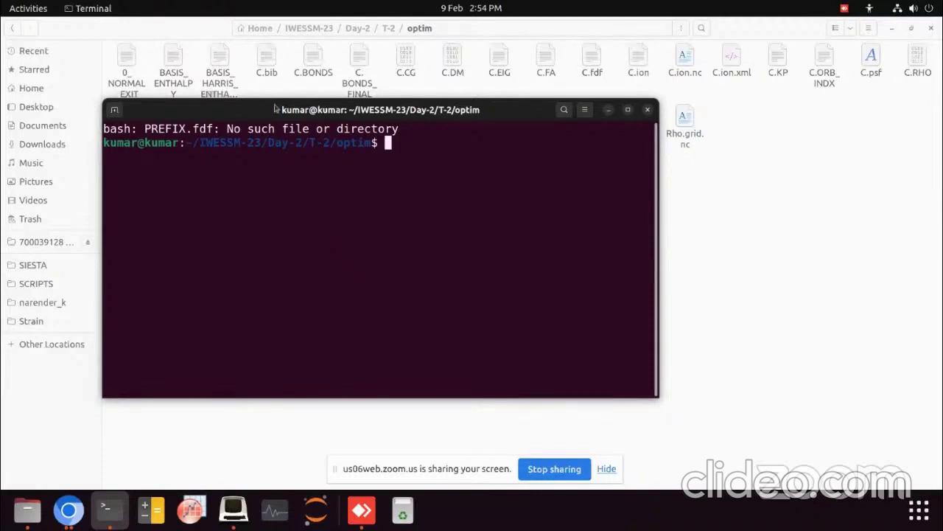
drag(252, 115, 327, 144)
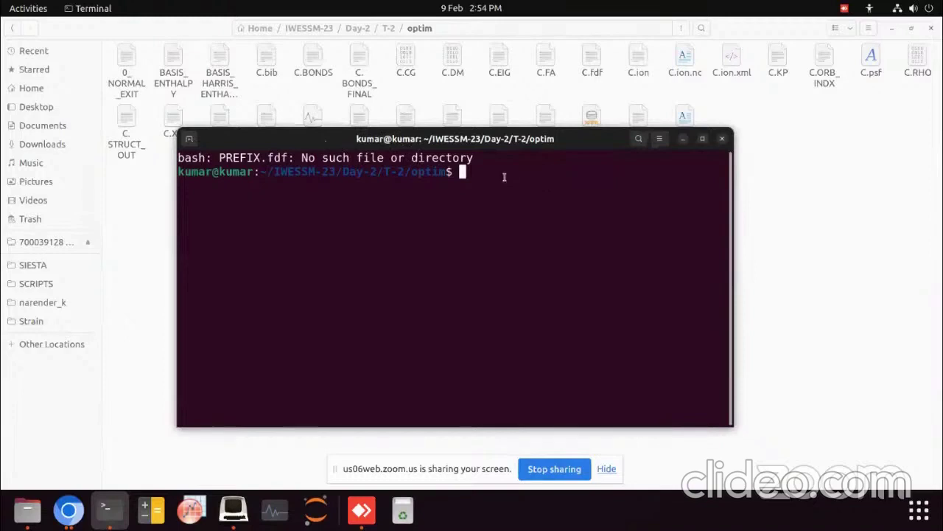
Step: Start an Eig2DOS command with the options -s 0.02, -f and -n 1000, without running it
text(Eig2DO)
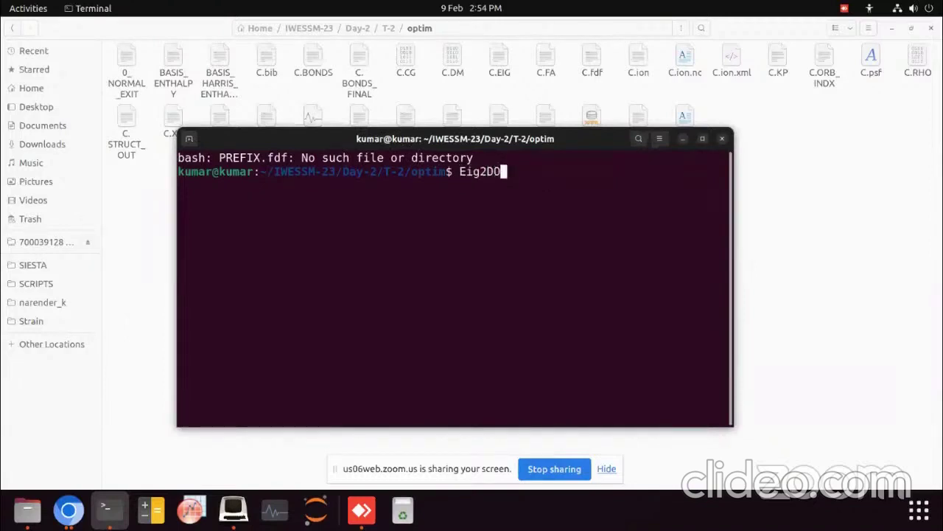
text(S -s)
text(0.02)
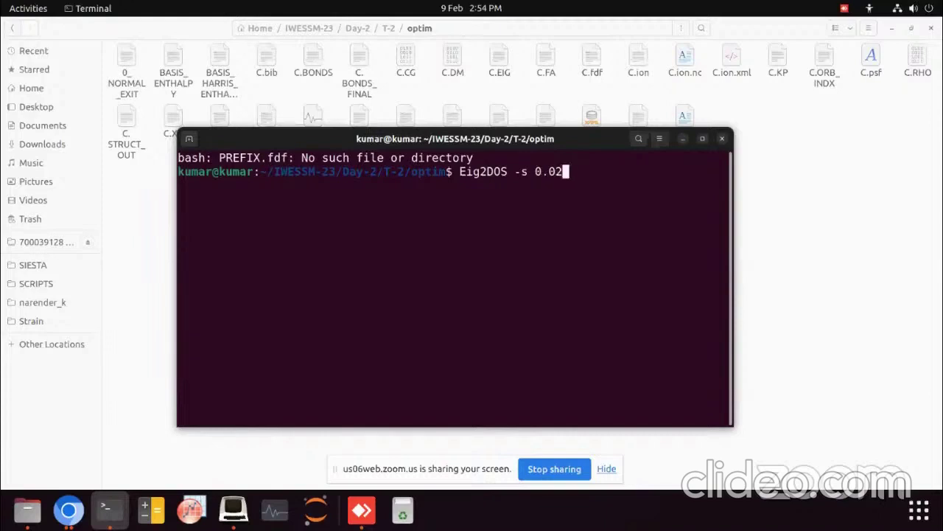
text( -)
text(f)
text(-n)
text(1000)
text( i)
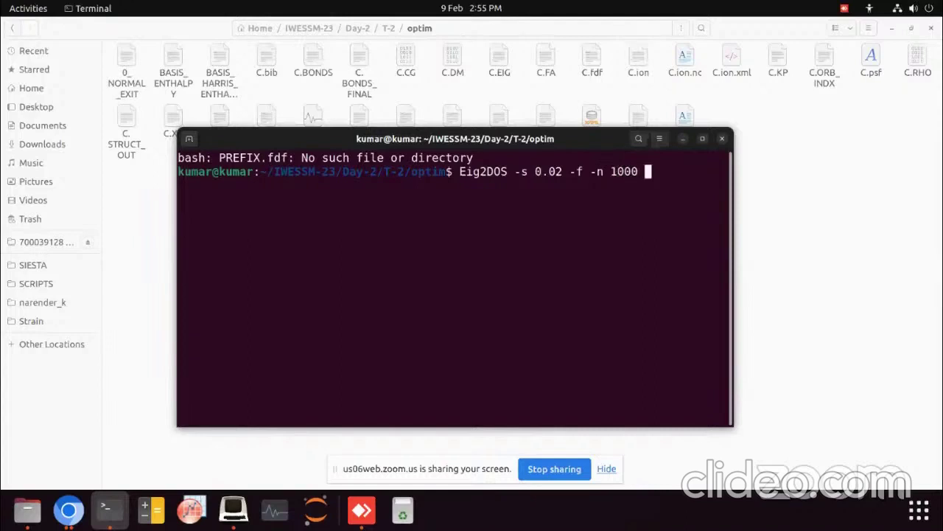
Step: Add the energy range to the Eig2DOS command with the options -m -5 and -M 5
key(BackSpace)
text(-N)
text(-5 -)
key(Left)
key(Left)
key(Left)
key(Left)
key(Left)
key(BackSpace)
text(m)
key(Right)
key(Right)
key(Right)
key(Right)
key(Right)
text(M 5 )
Step: Complete the command with *.EIG as input and output redirected to dos.dat, and run it
text(*.)
text(EIG )
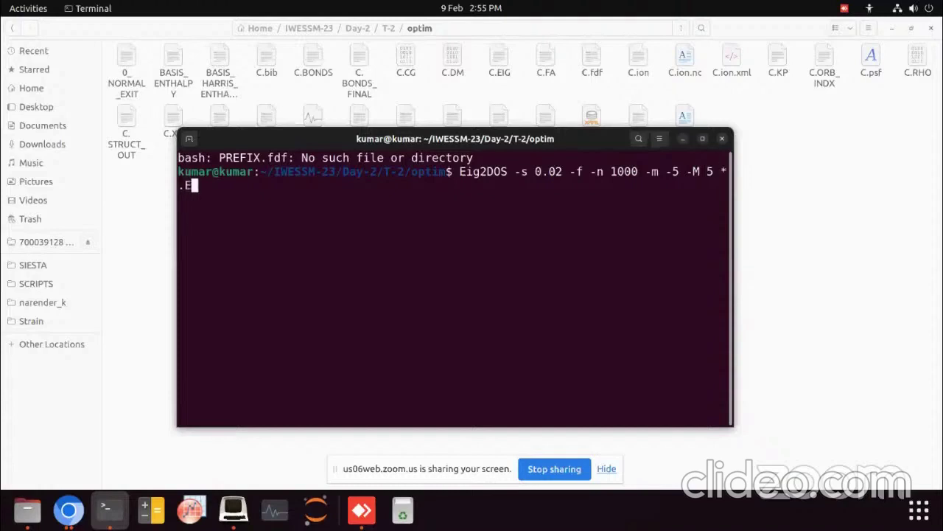
text(<)
key(BackSpace)
text(> dos.dat)
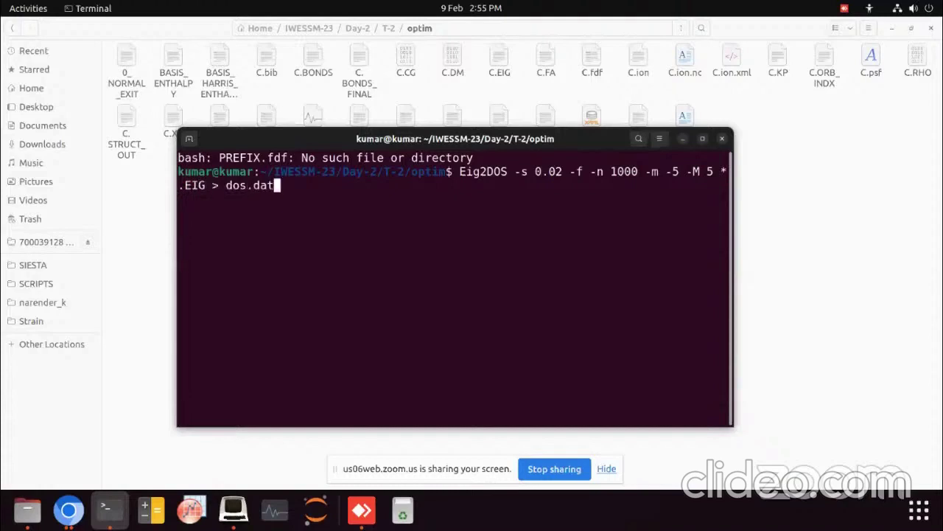
key(Return)
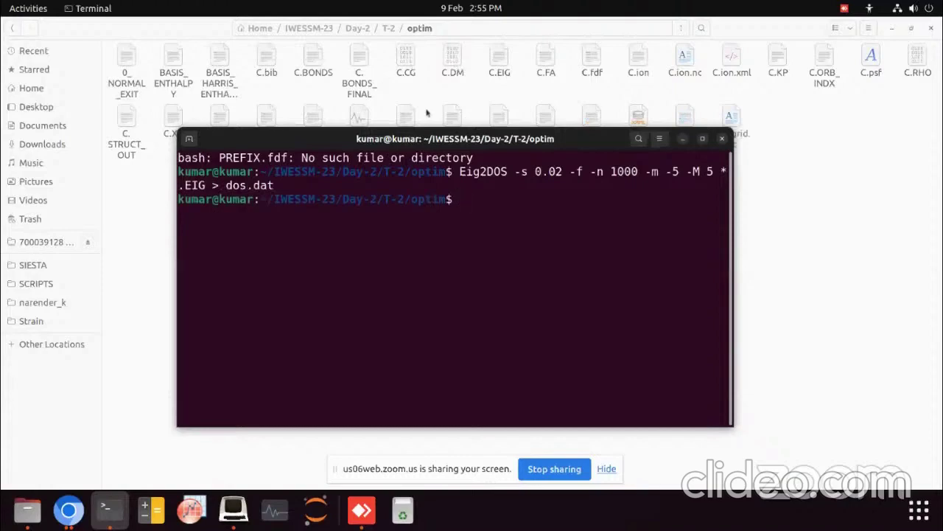
Step: Maximize the terminal window and go through the executed Eig2DOS command, marking its name and the -s, -f and -n options
drag(412, 139, 350, 120)
double_click(350, 121)
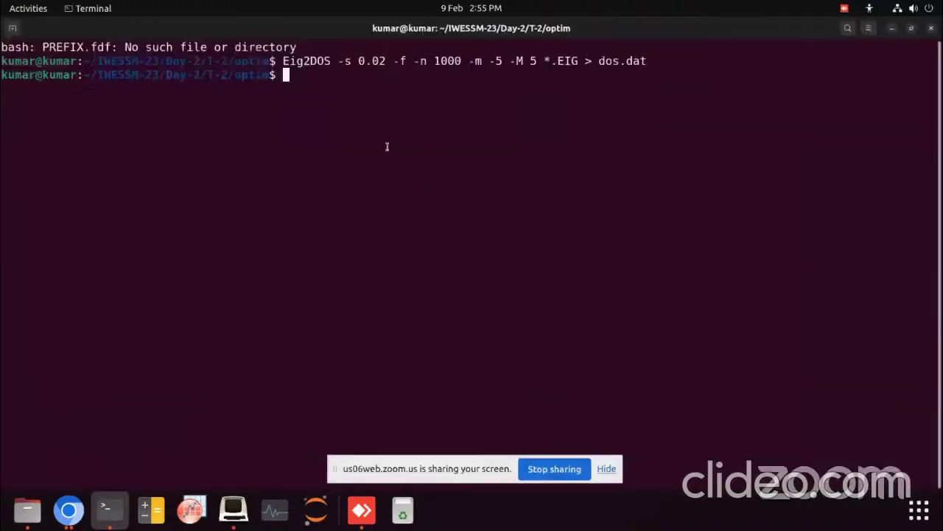
drag(283, 61, 328, 62)
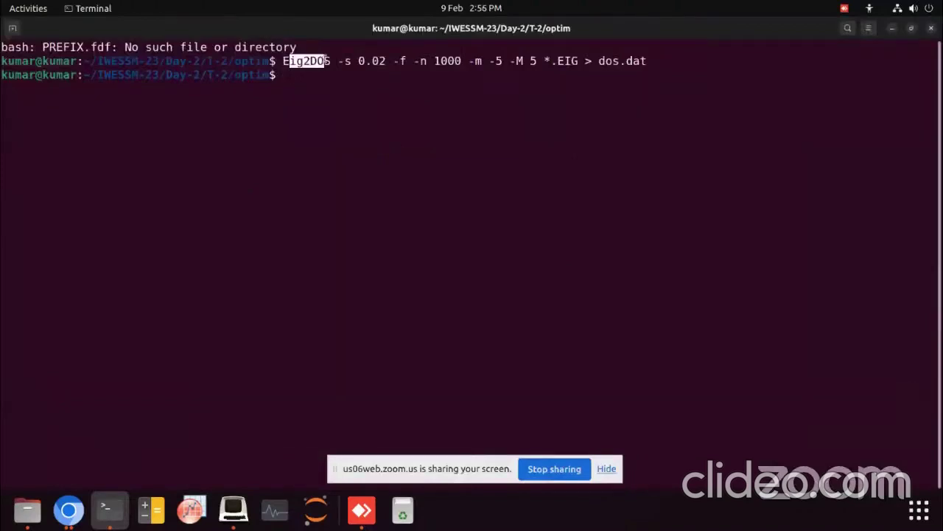
mouse_move(337, 61)
mouse_down()
mouse_move(283, 61)
mouse_move(352, 61)
mouse_up()
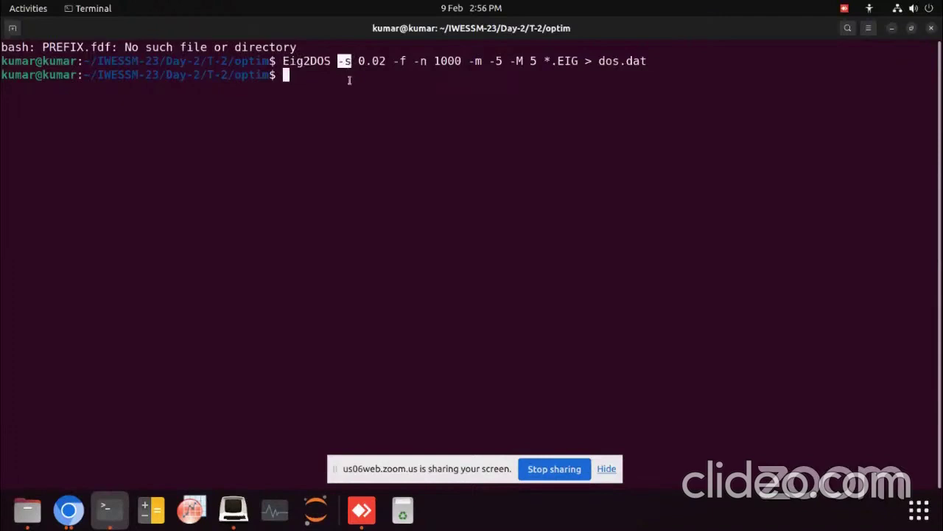
drag(362, 60, 393, 62)
double_click(394, 61)
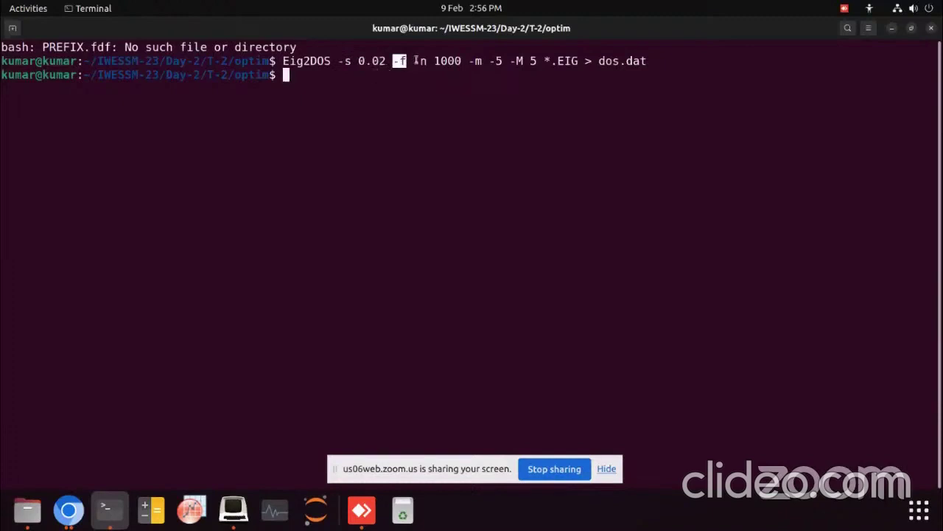
drag(414, 60, 505, 61)
click(491, 61)
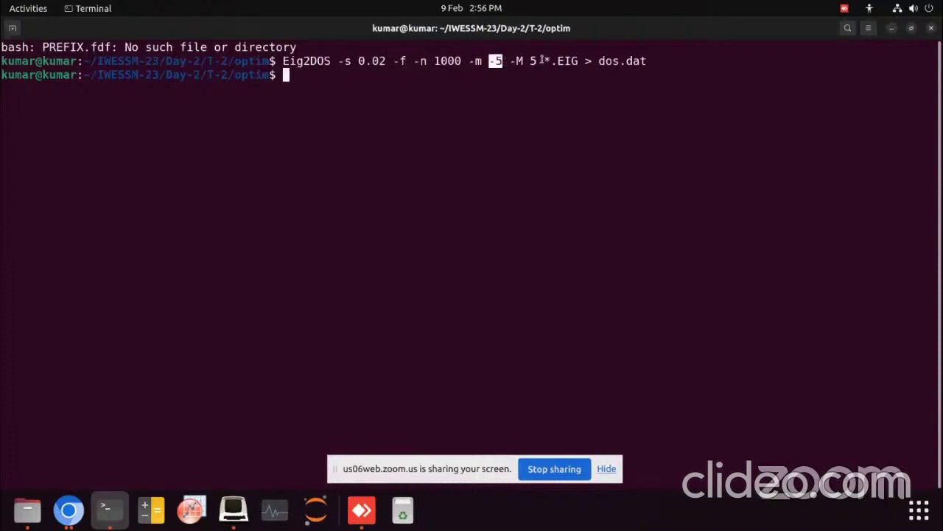
click(534, 62)
Step: Review the point count, the -m and -M energy limits, the *.EIG input and the output redirection in the Eig2DOS command
double_click(435, 61)
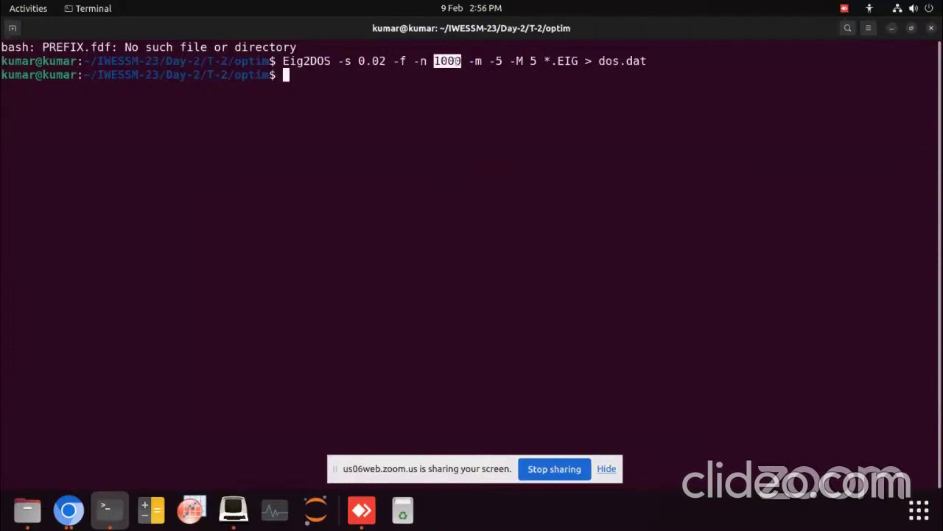
double_click(472, 61)
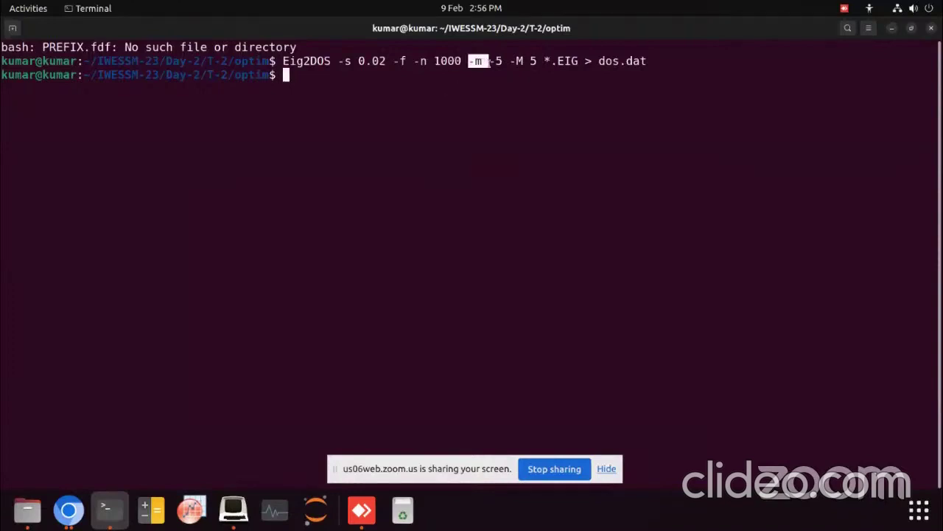
click(496, 61)
double_click(496, 61)
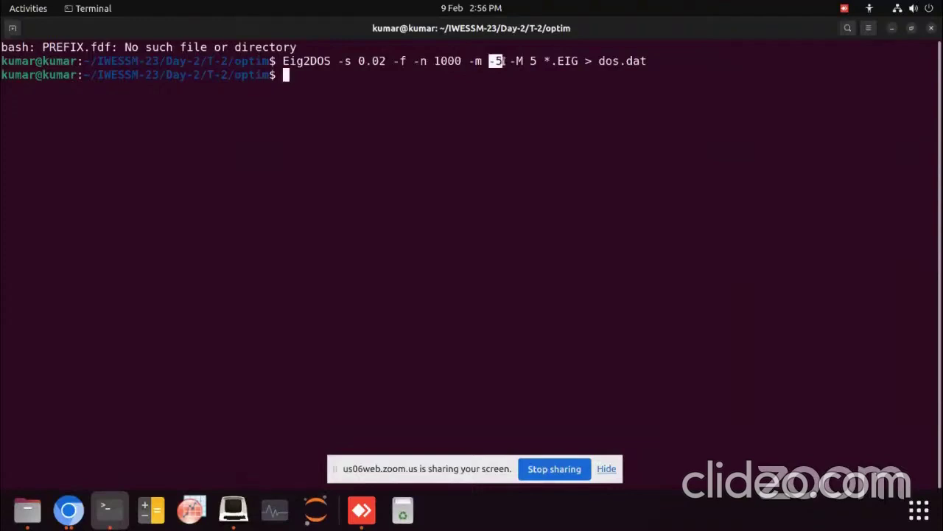
double_click(517, 61)
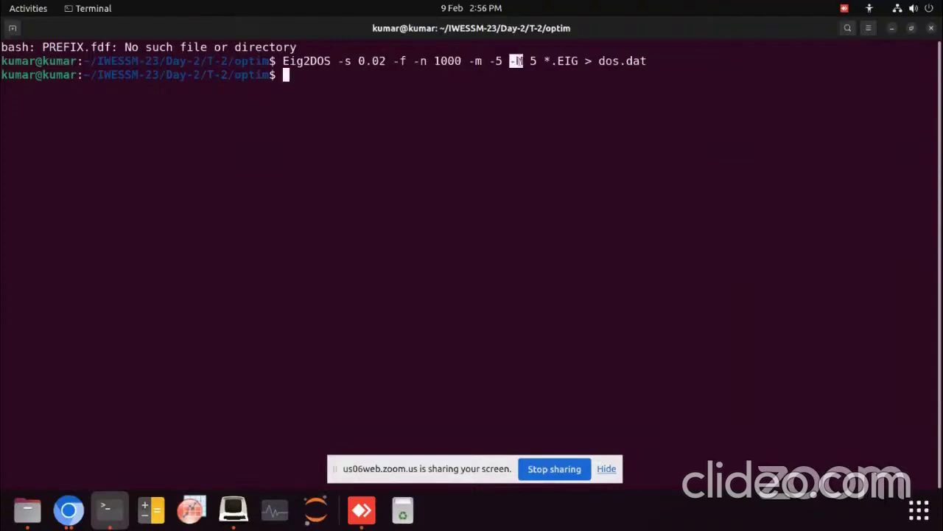
double_click(533, 61)
double_click(547, 61)
drag(553, 61, 578, 62)
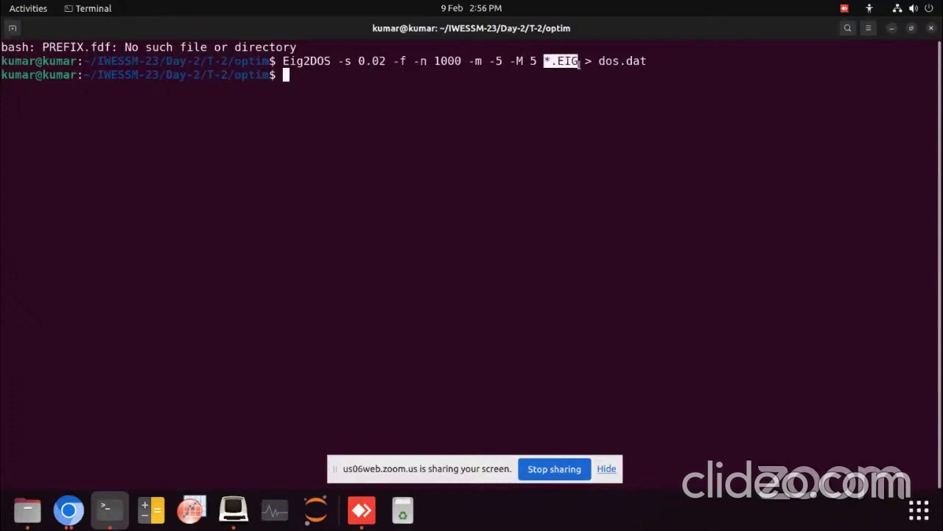
click(587, 61)
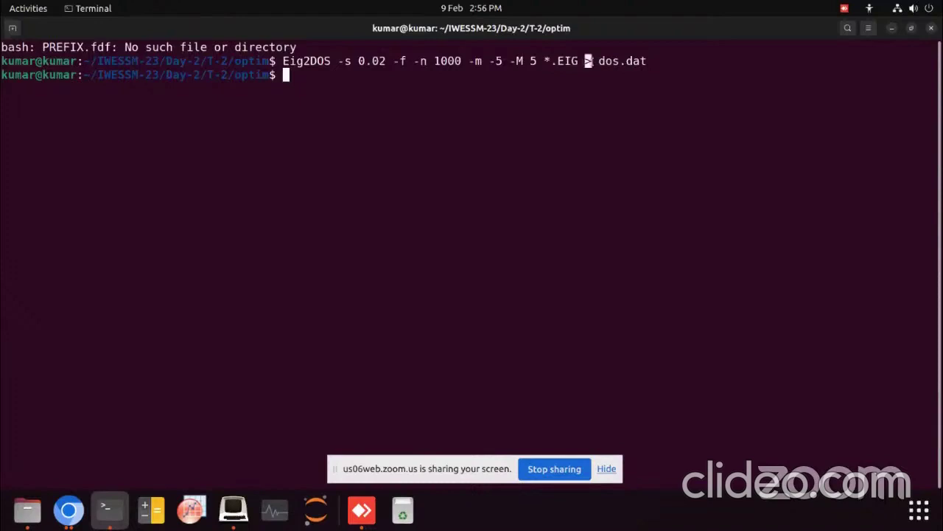
click(653, 60)
Step: List the contents of the optim folder and locate dos.dat among the files
text(ls)
key(Return)
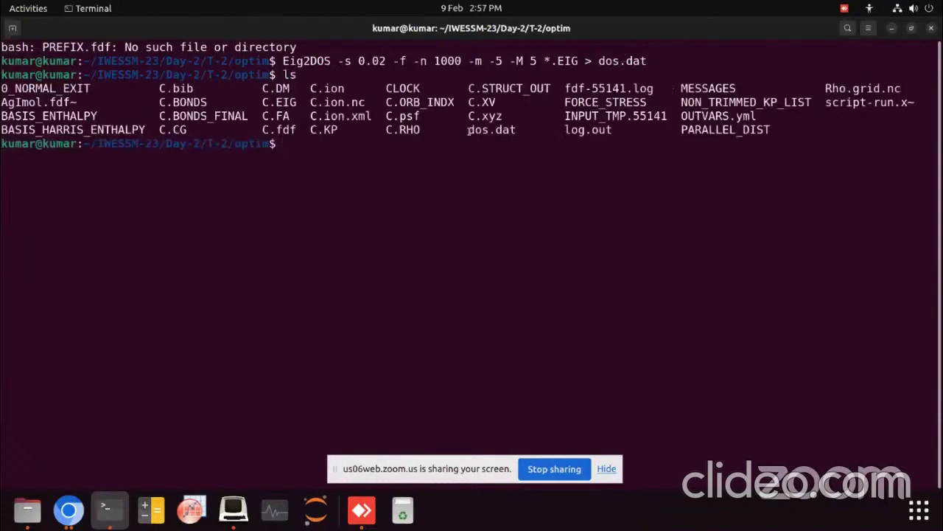
drag(469, 130, 514, 130)
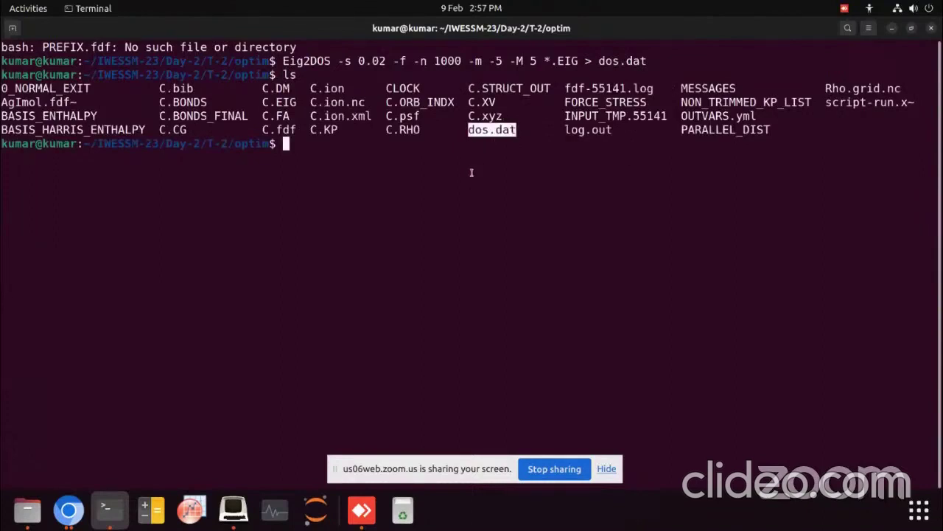
click(336, 151)
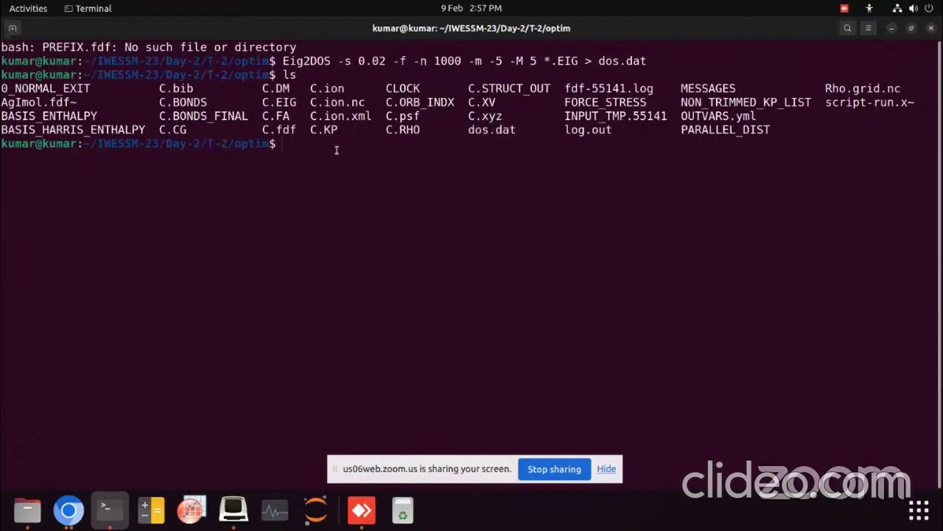
Step: Plot dos.dat with xmgrace to view the density of states, and close the plot window
text(xmgrace dos.dat)
key(Return)
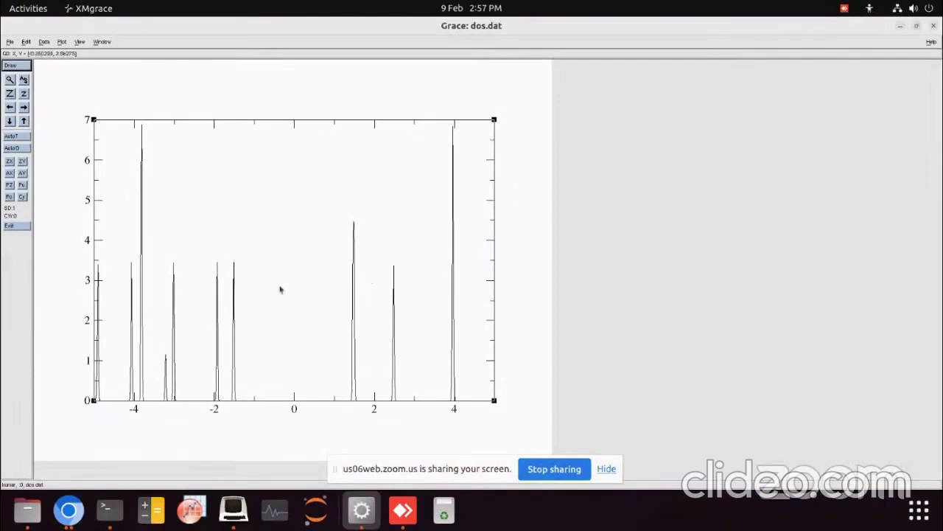
click(934, 28)
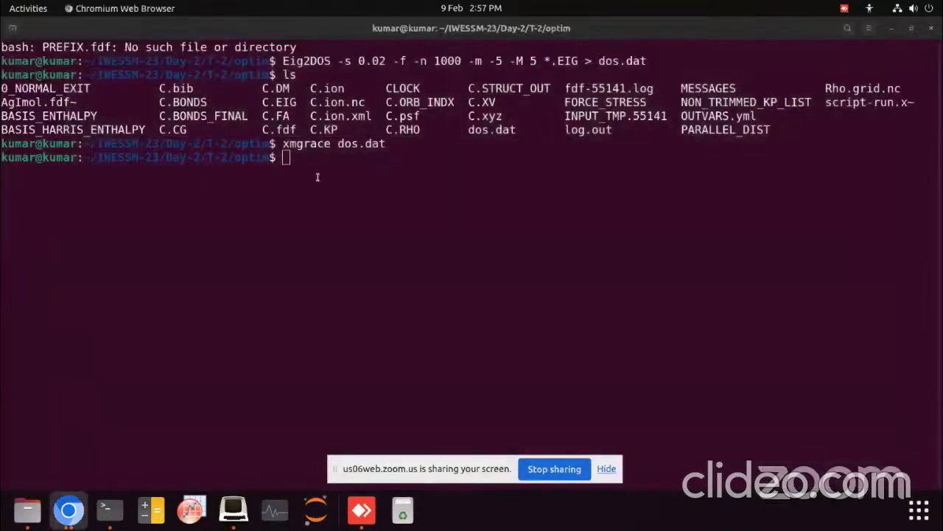
Step: Rerun the earlier Eig2DOS command with the -s value changed to 0.2, keeping dos.dat as the output file
click(312, 192)
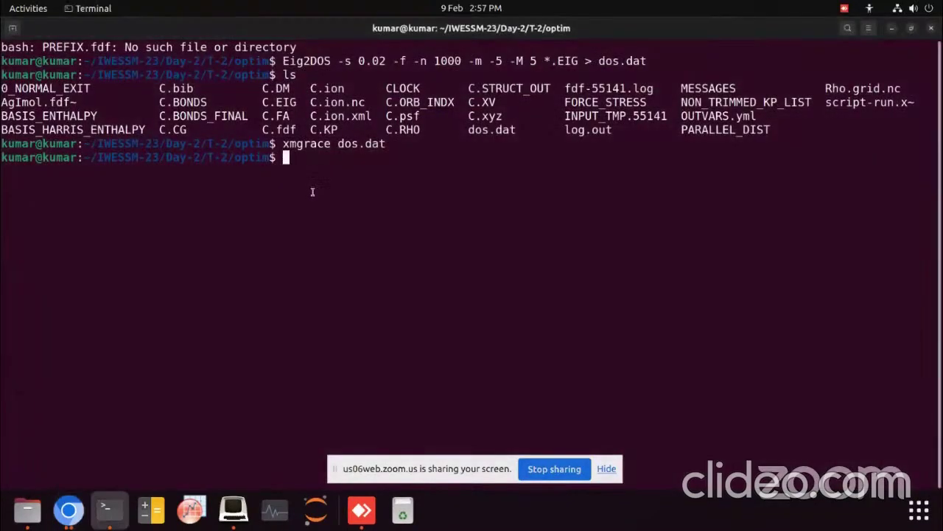
text(ls)
key(Up)
key(Up)
key(Up)
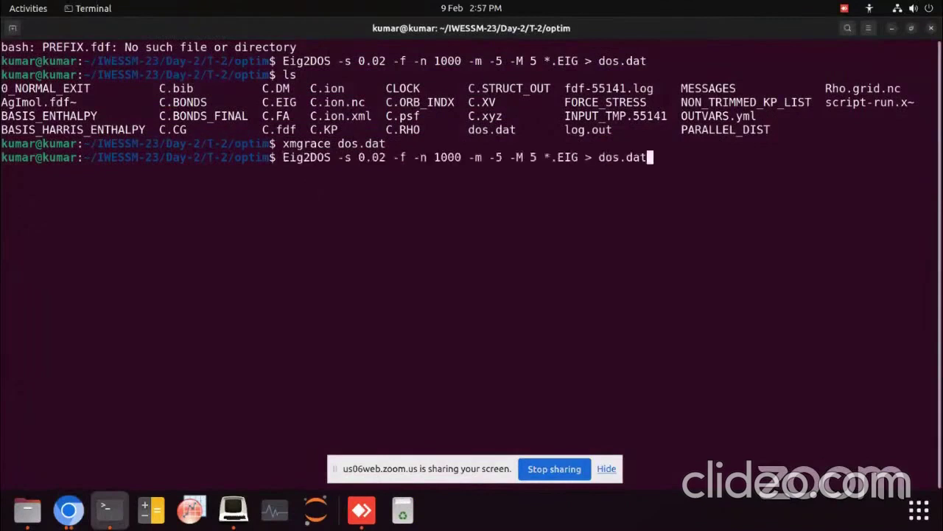
key(Left)
key(Left)
key(Left)
key(Left)
key(Left)
key(Left)
key(Left)
key(Left)
key(Left)
key(Left)
key(Left)
key(Left)
key(Left)
key(Left)
key(Left)
key(Left)
key(Left)
key(Left)
key(Left)
key(Left)
key(Left)
key(Left)
key(Left)
key(Left)
key(Left)
key(Left)
key(Left)
key(BackSpace)
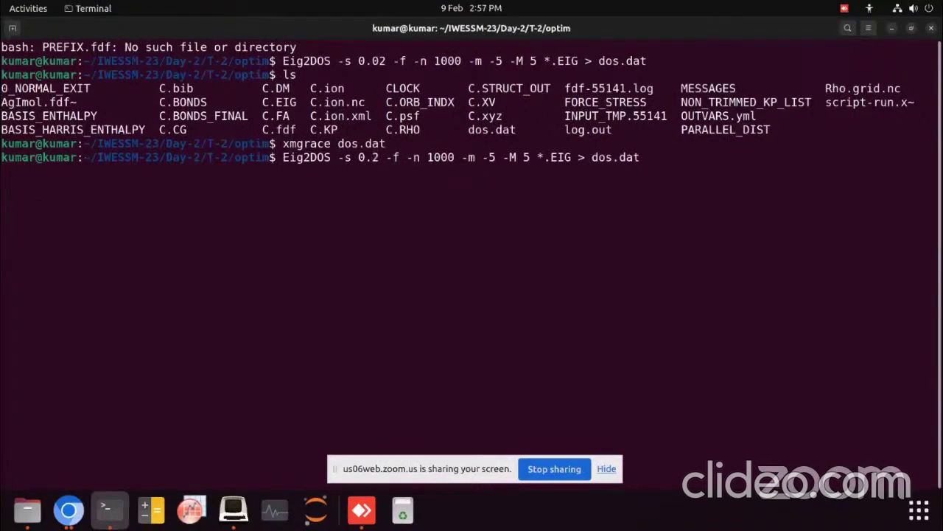
key(Return)
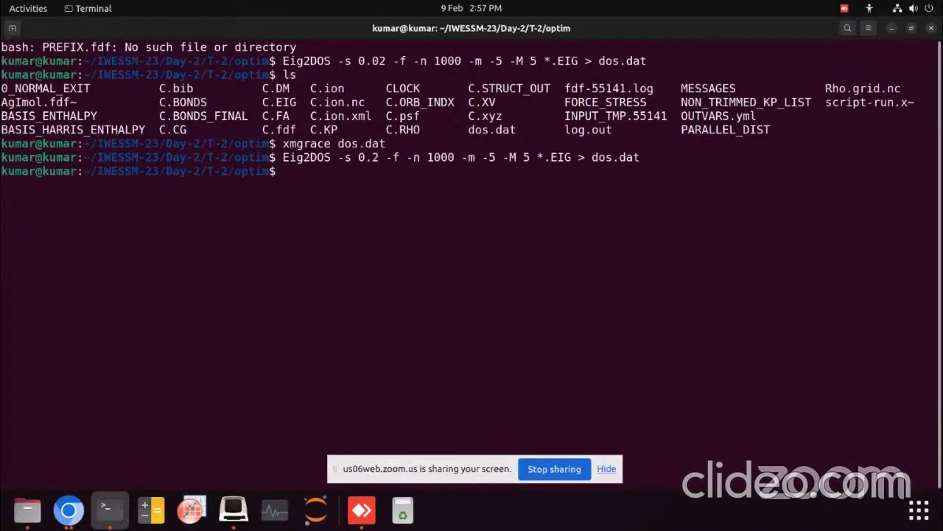
Step: Plot the regenerated dos.dat in xmgrace, inspect the broadened peaks and close the plot window
key(Up)
key(Up)
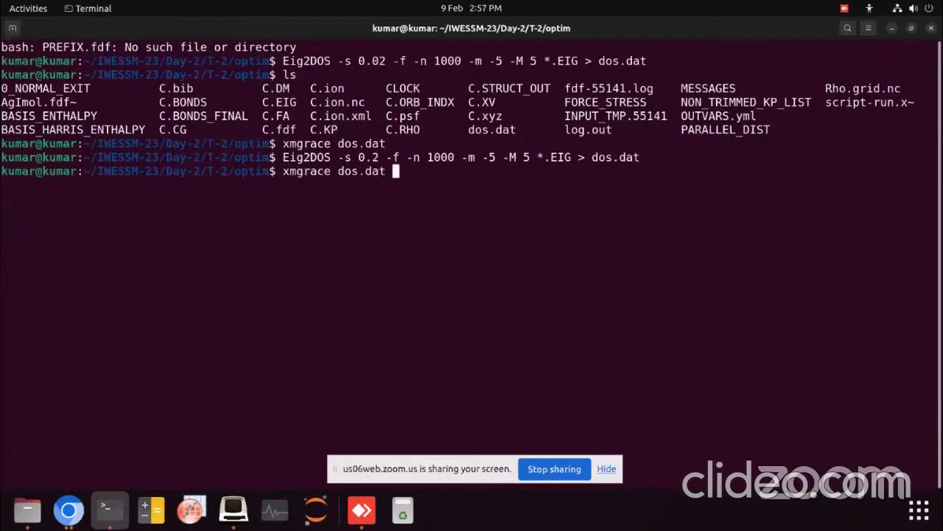
key(Return)
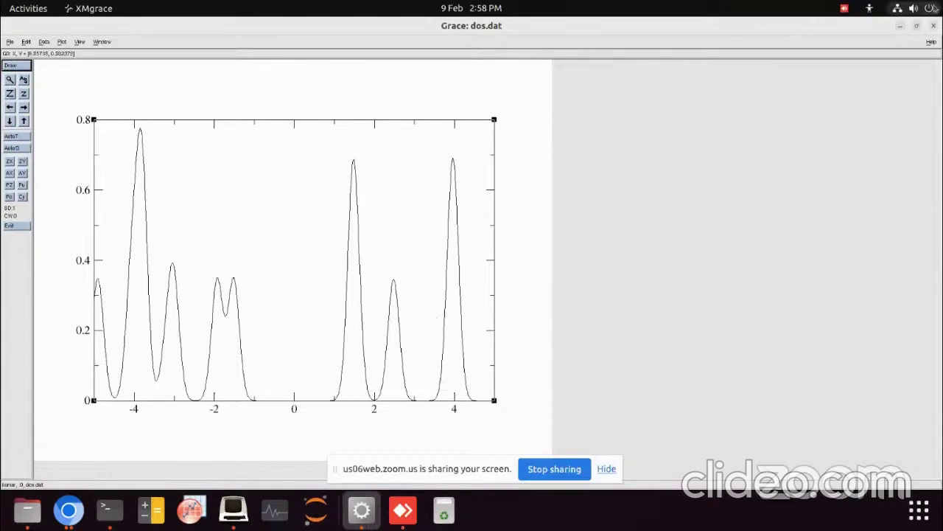
double_click(831, 29)
click(786, 57)
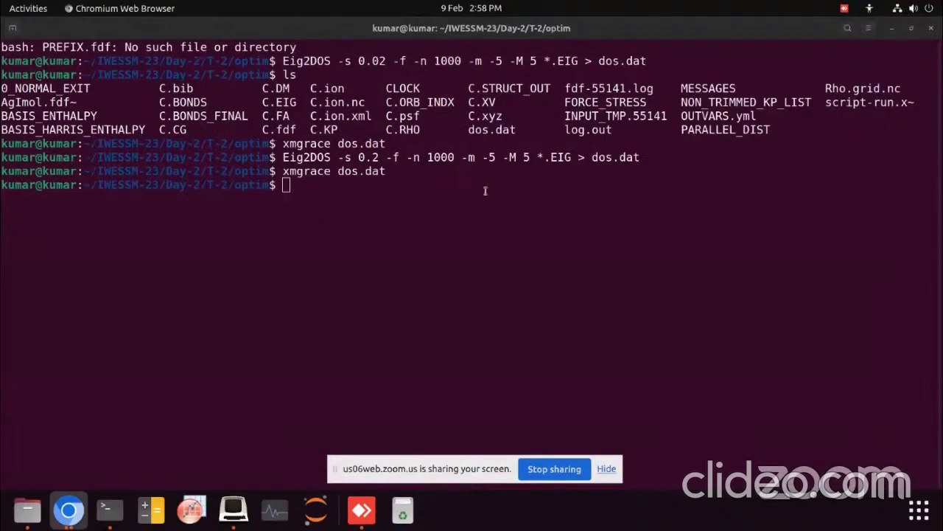
click(366, 198)
key(Up)
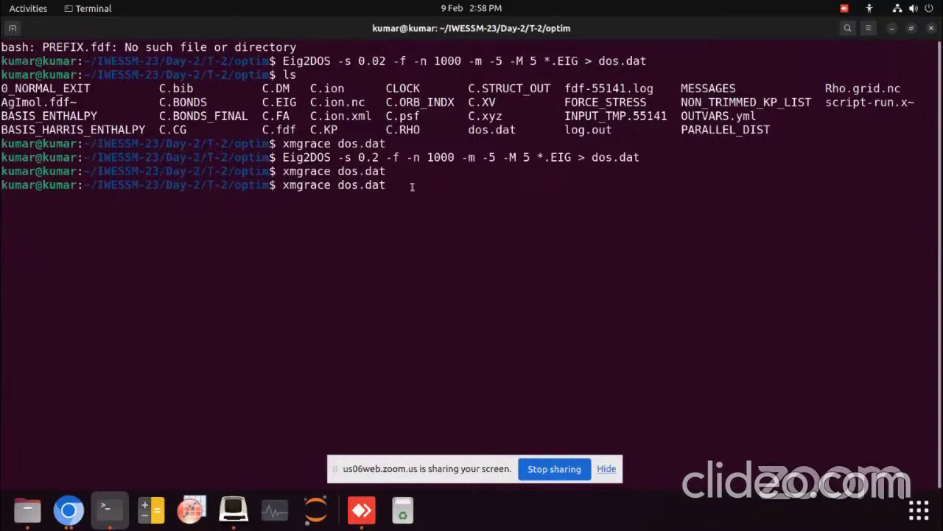
key(BackSpace)
key(BackSpace)
key(BackSpace)
key(BackSpace)
key(BackSpace)
key(BackSpace)
key(BackSpace)
key(BackSpace)
key(BackSpace)
key(BackSpace)
key(BackSpace)
key(BackSpace)
key(BackSpace)
key(BackSpace)
key(BackSpace)
key(BackSpace)
text(fm)
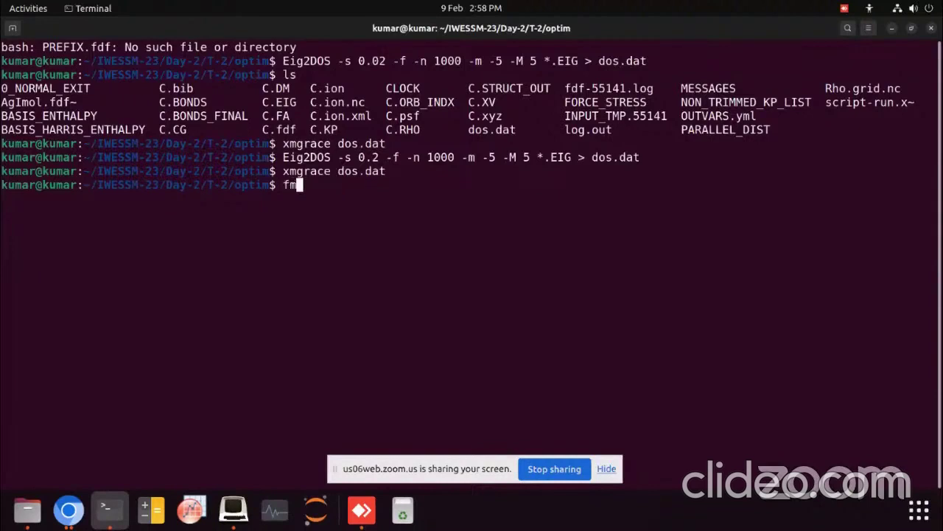
text(pdos)
key(BackSpace)
key(BackSpace)
key(BackSpace)
key(BackSpace)
key(BackSpace)
key(BackSpace)
key(BackSpace)
Step: Reopen the dos.dat plot in xmgrace and restore its window to a smaller size over the terminal
key(Up)
key(Up)
key(Down)
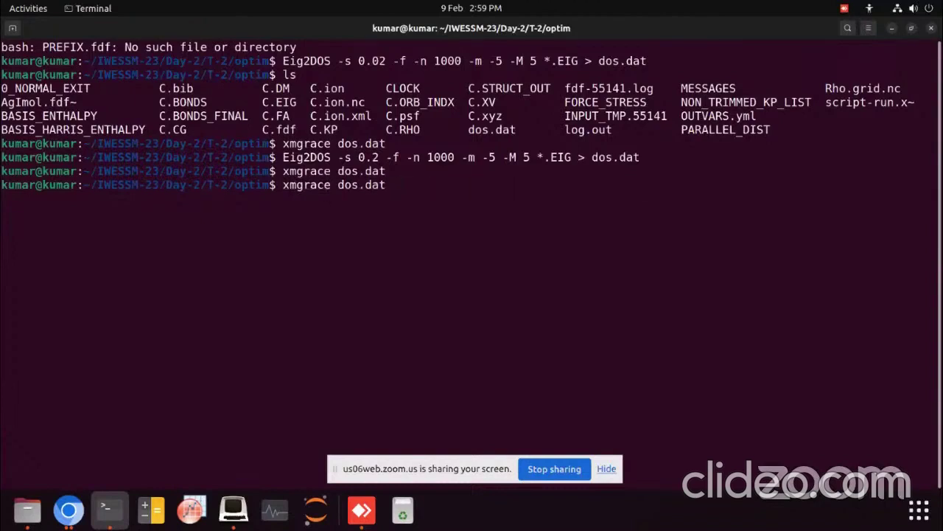
key(Return)
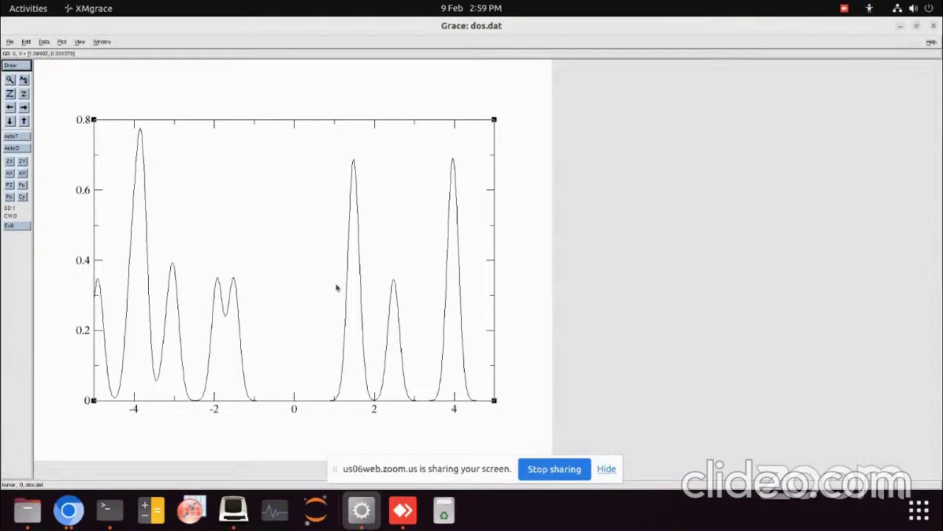
double_click(240, 25)
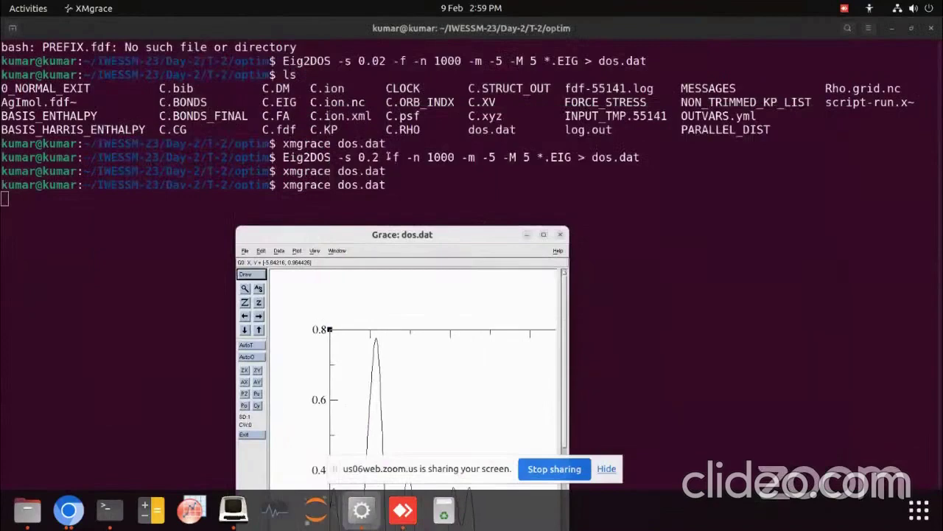
Step: Mark the -f option in the Eig2DOS command that uses -s 0.2
double_click(391, 157)
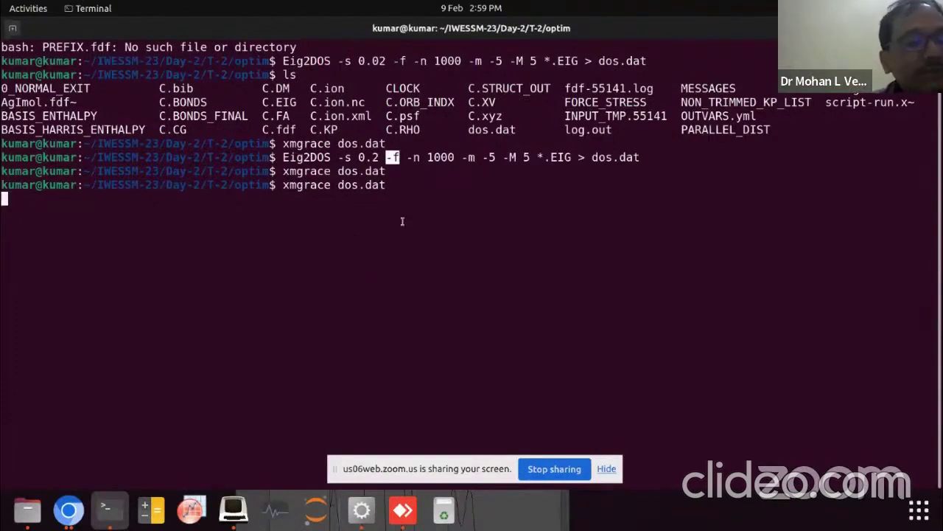
double_click(392, 157)
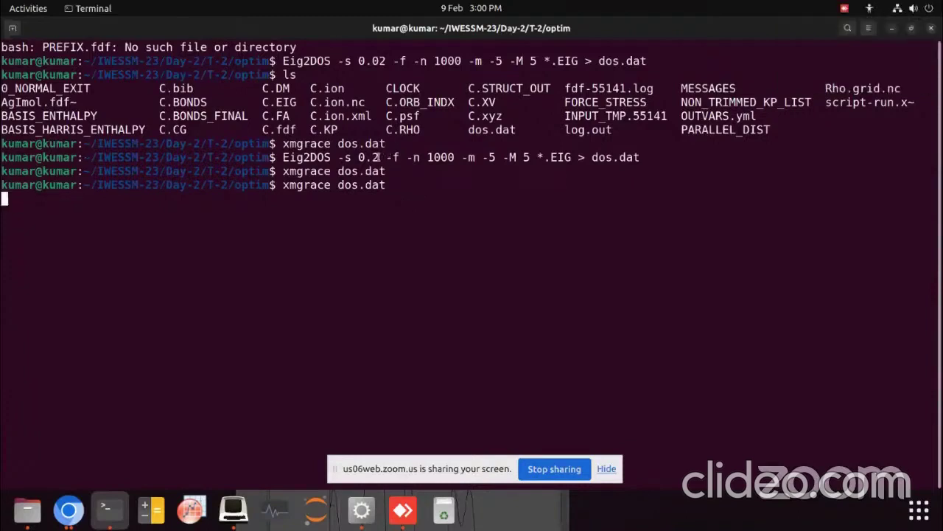
double_click(390, 157)
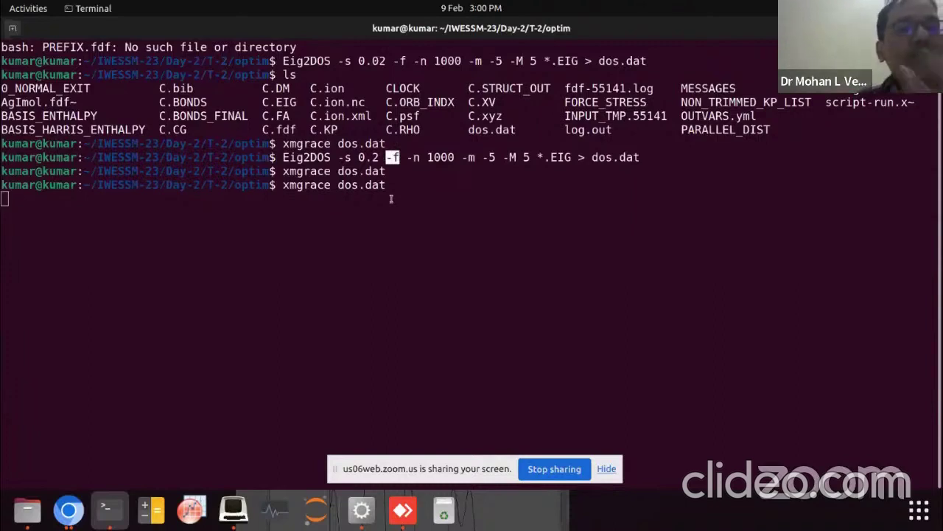
Step: Suspend the running xmgrace job, recall the Eig2DOS command with -s 0.2 and remove its -f option
key(ctrl+z)
key(Up)
key(Up)
key(Up)
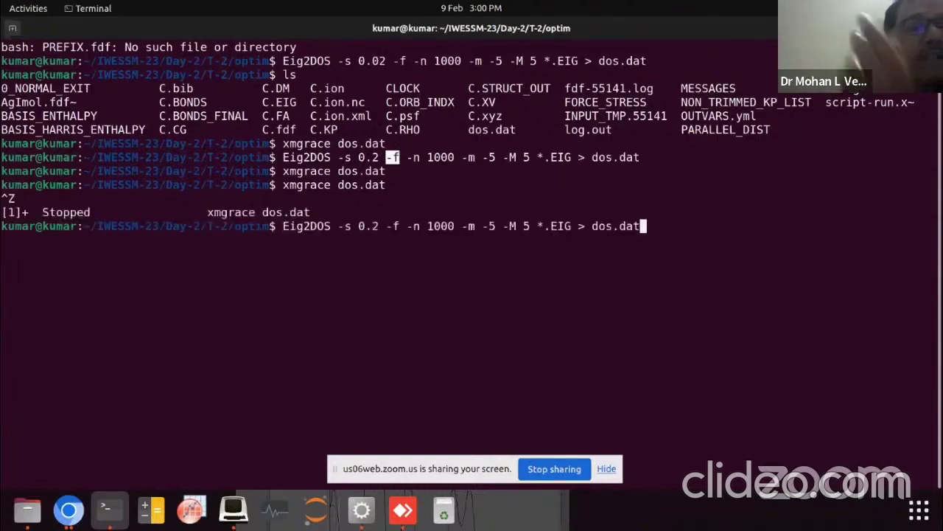
key(Left)
key(Left)
key(Left)
key(Left)
key(Left)
key(Left)
key(Left)
key(Left)
key(Left)
key(Left)
key(Left)
key(Left)
key(Left)
key(Left)
key(Left)
key(Left)
key(Left)
key(Left)
key(Left)
key(Left)
key(Left)
key(Left)
key(Left)
key(Left)
key(Left)
key(Left)
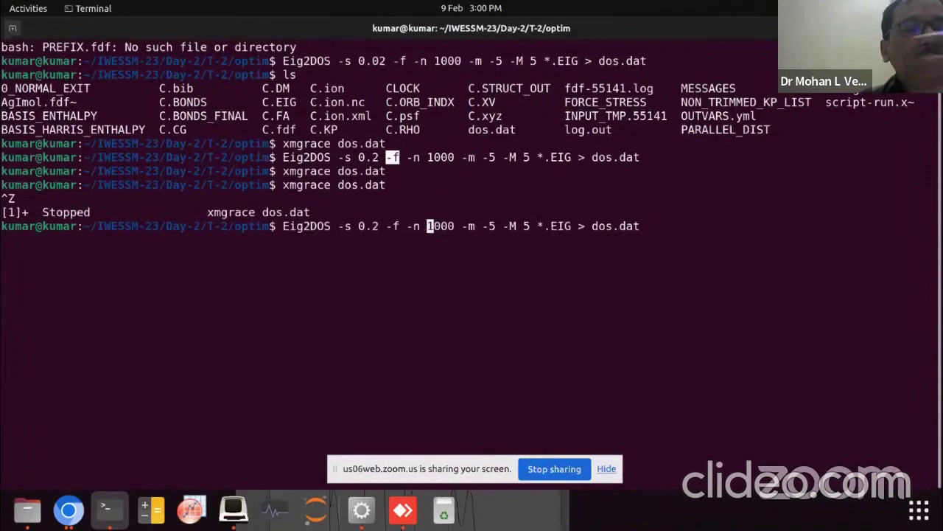
key(BackSpace)
key(BackSpace)
key(BackSpace)
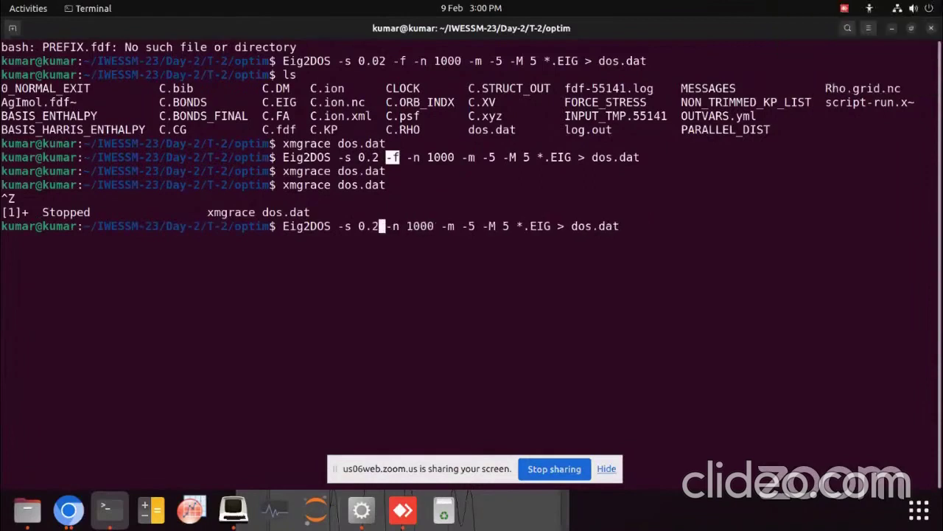
Step: Insert the -f option before -s 0.2 in the Eig2DOS command and run it to regenerate dos.dat
key(Left)
key(Left)
key(Left)
key(Left)
key(Left)
text(-F)
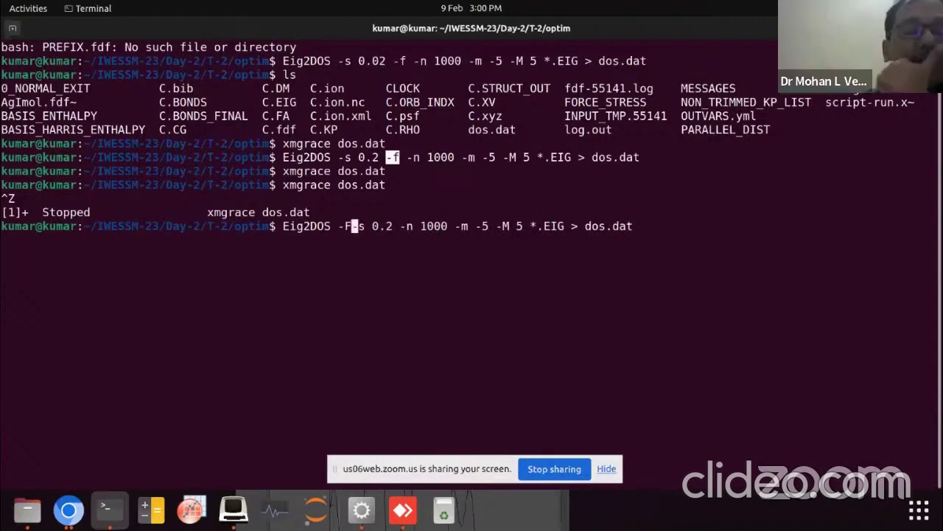
key(BackSpace)
text(f)
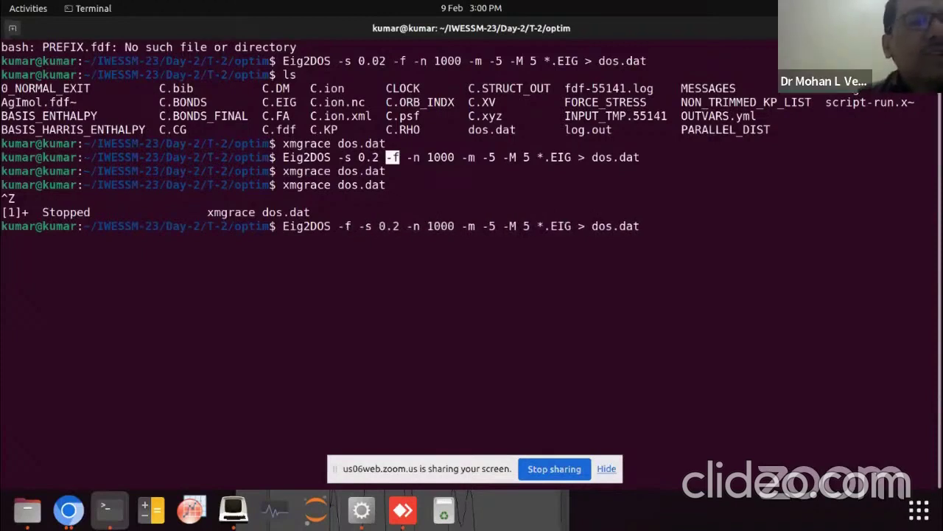
key(Return)
Step: Plot the regenerated dos.dat in xmgrace and restore the plot window to a smaller size
key(Up)
key(Up)
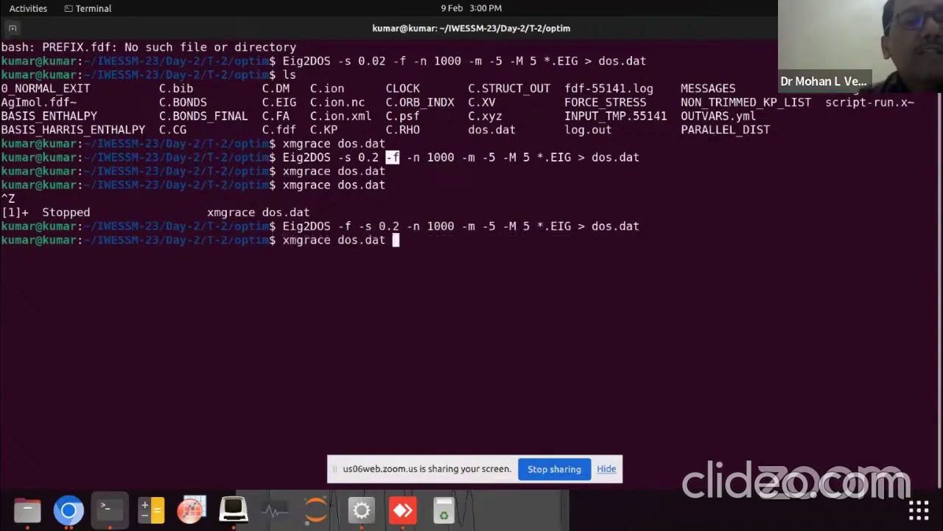
key(Return)
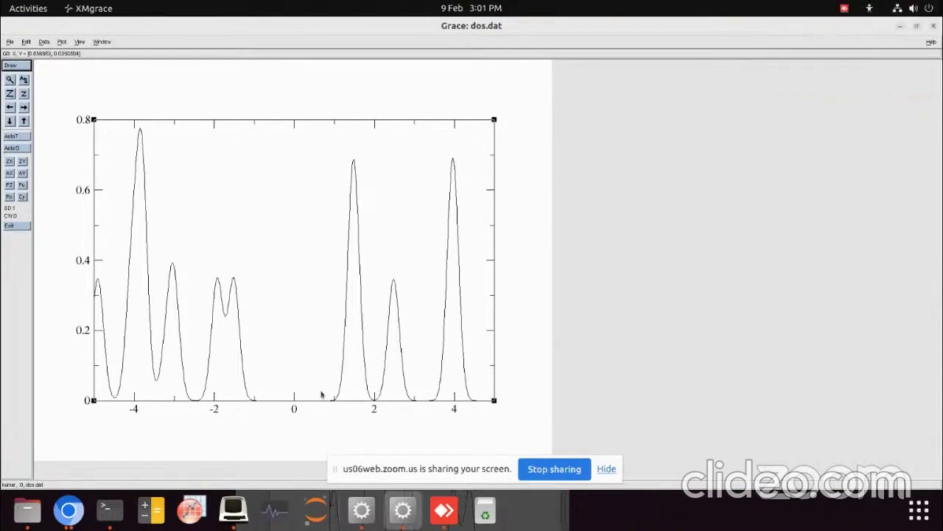
double_click(402, 35)
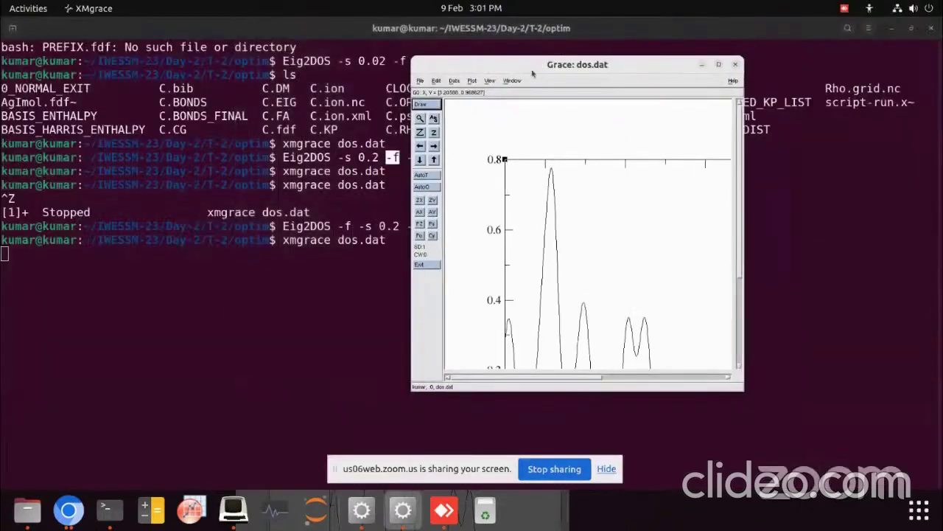
Step: Bring the dos.dat plot over the file manager, enlarge its window to show the whole graph, and close it
click(36, 520)
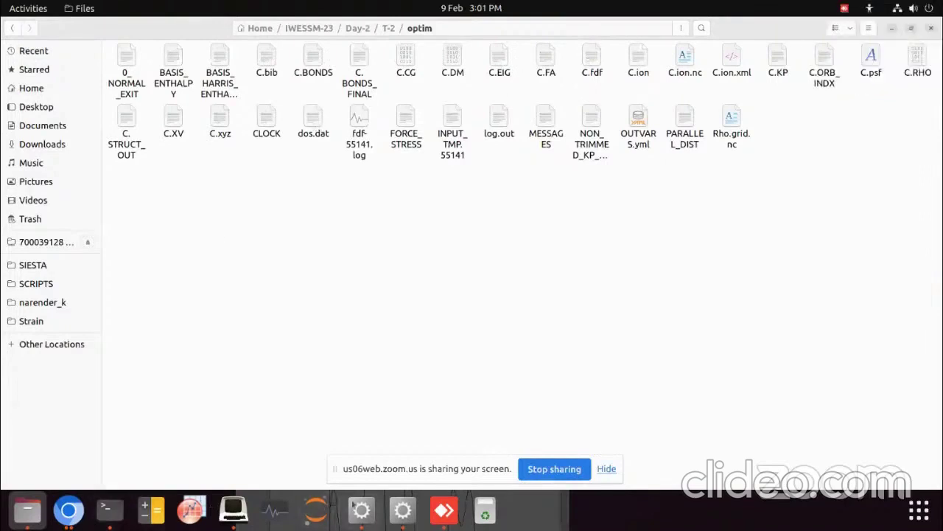
click(396, 511)
drag(624, 63, 427, 61)
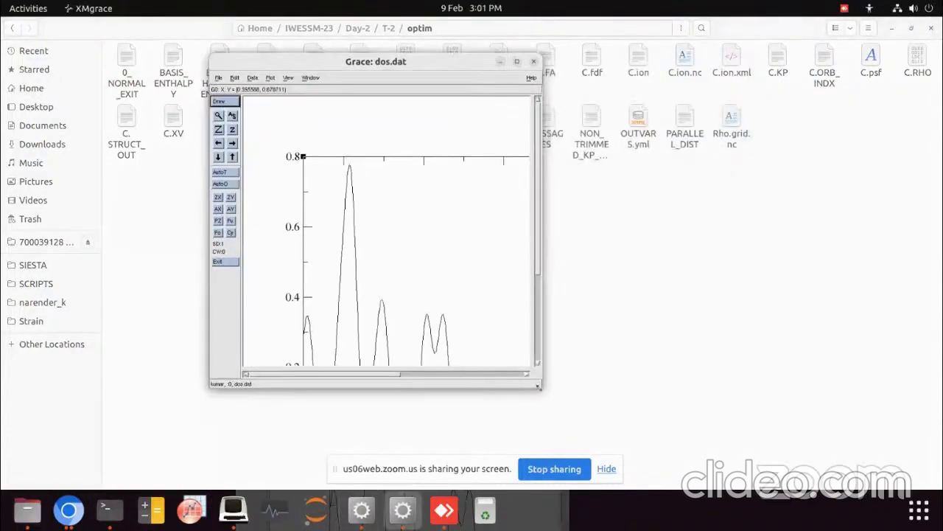
drag(539, 387, 804, 479)
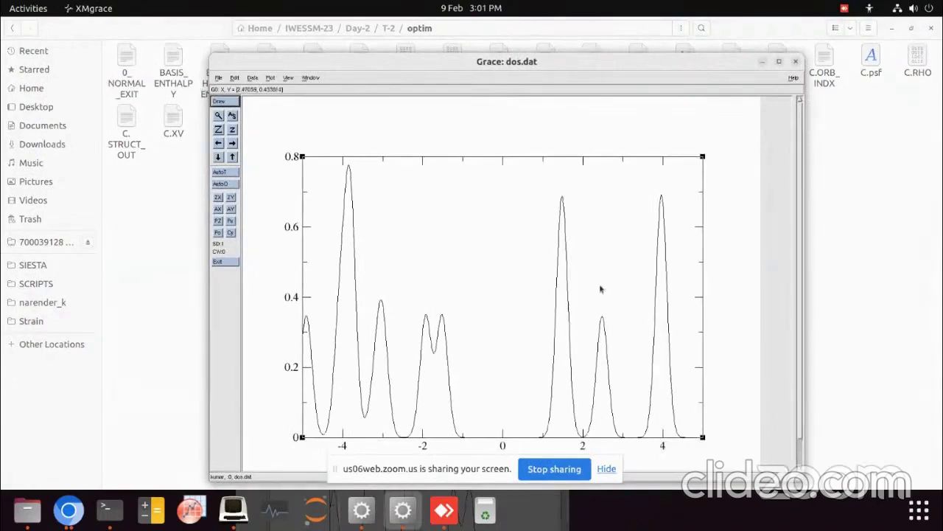
click(795, 63)
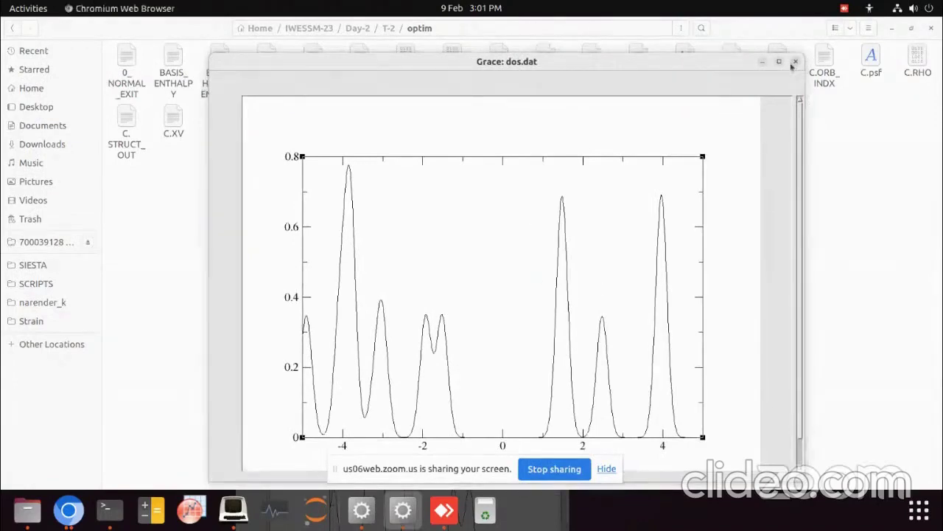
Step: Go up from the optim folder to Day-2 and open the Excercise-2 folder
click(12, 28)
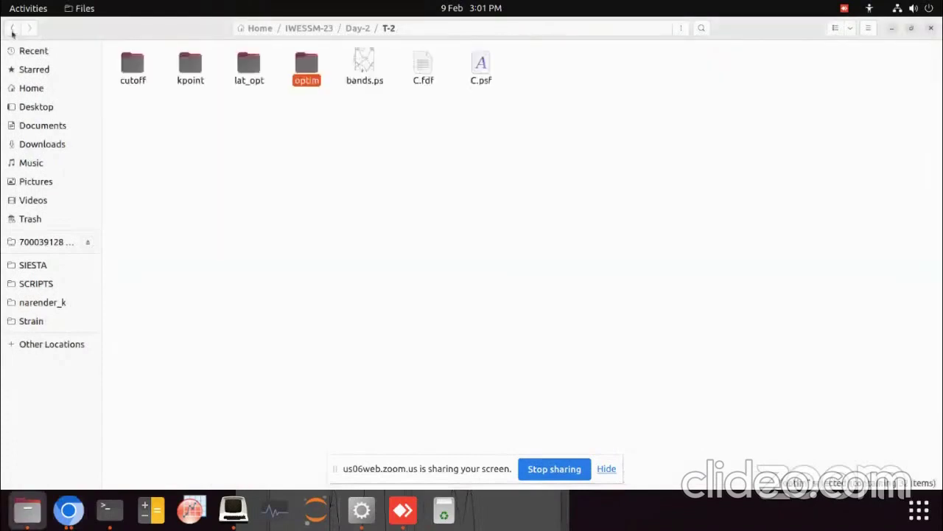
click(12, 29)
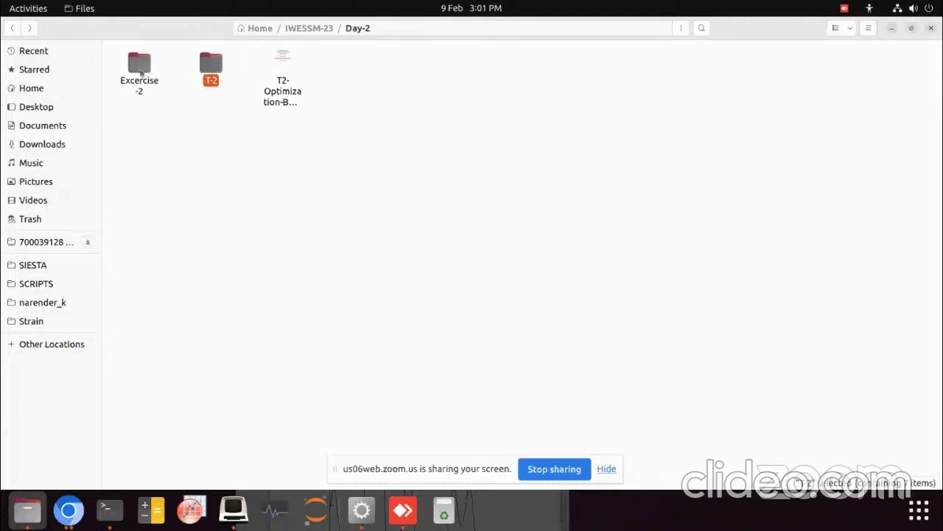
double_click(141, 66)
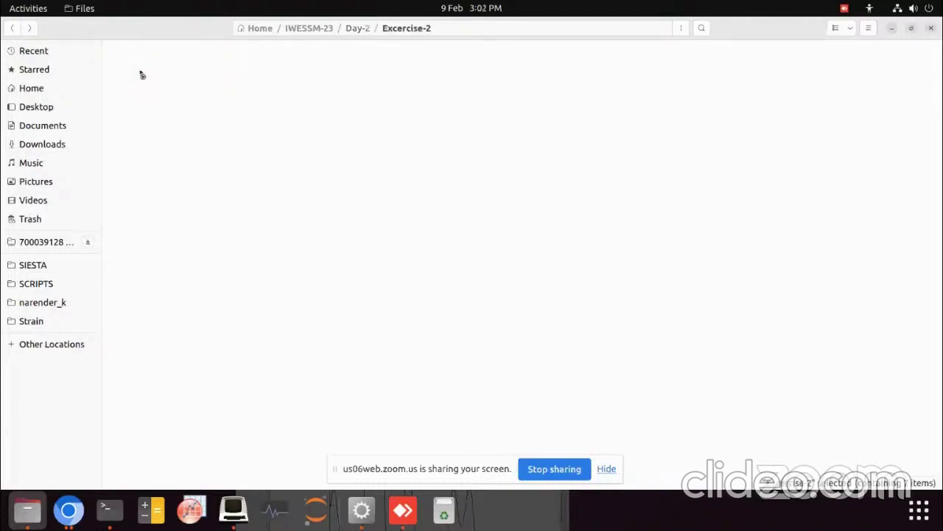
Step: Look into the kpoint folder inside T-2 and return to T-2
click(11, 28)
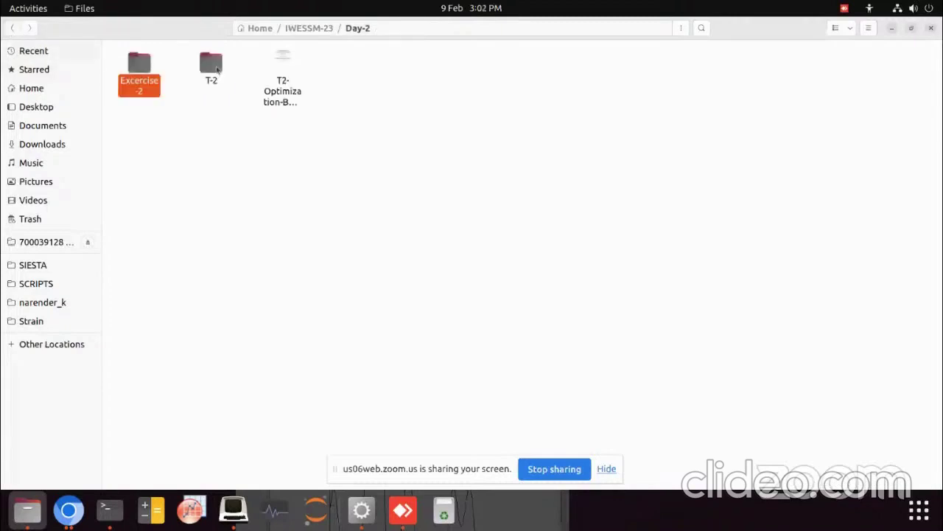
double_click(211, 66)
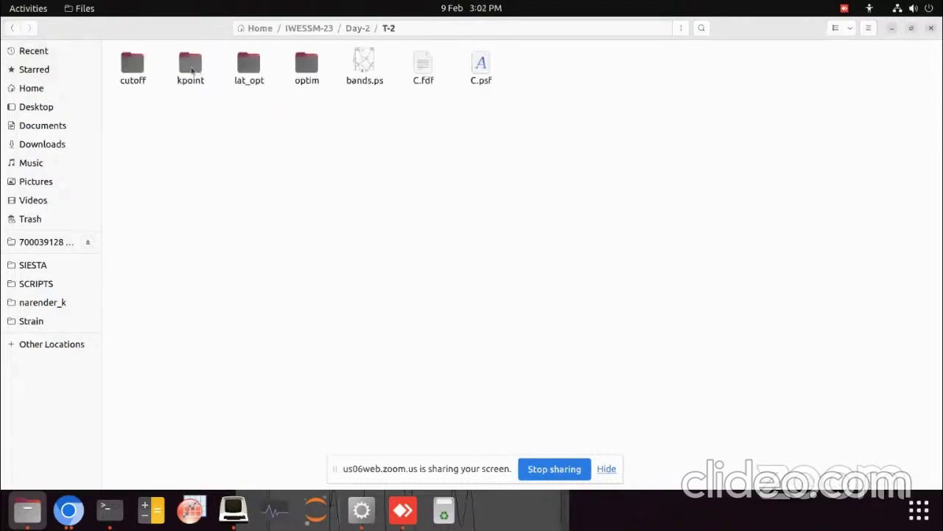
double_click(191, 66)
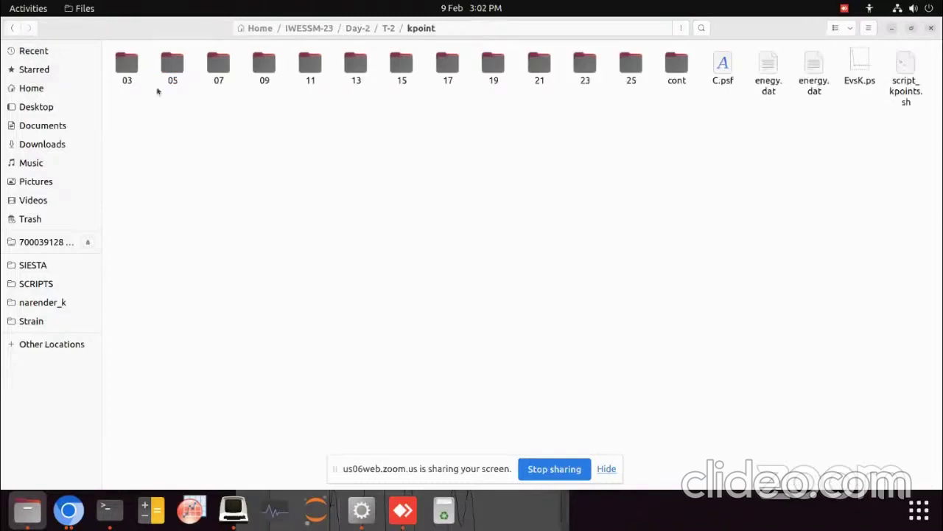
click(12, 29)
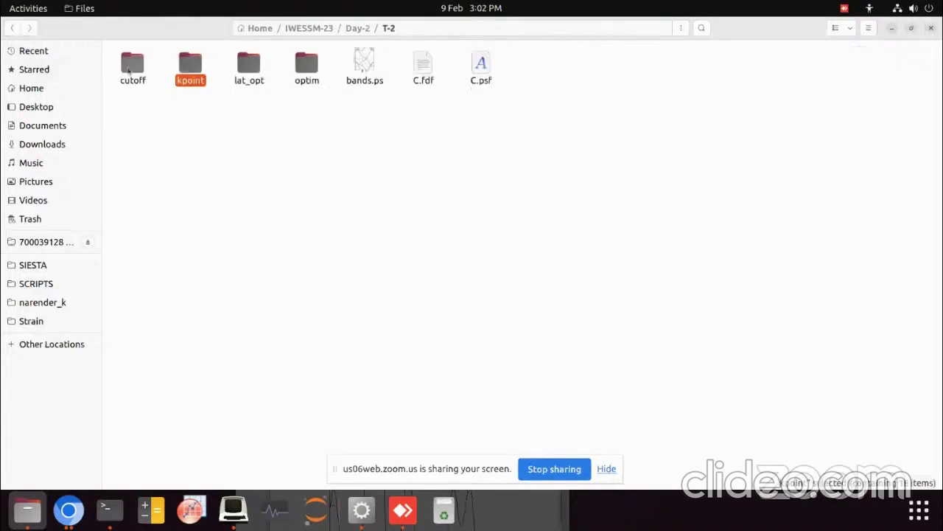
Step: Open the Excercise-2 folder in Day-2 and select the Si.fdf input file
click(13, 28)
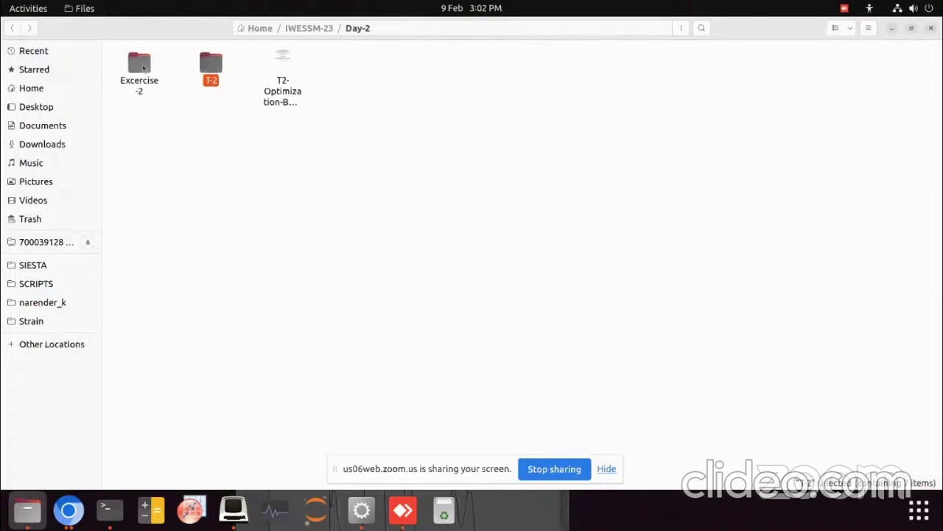
double_click(144, 67)
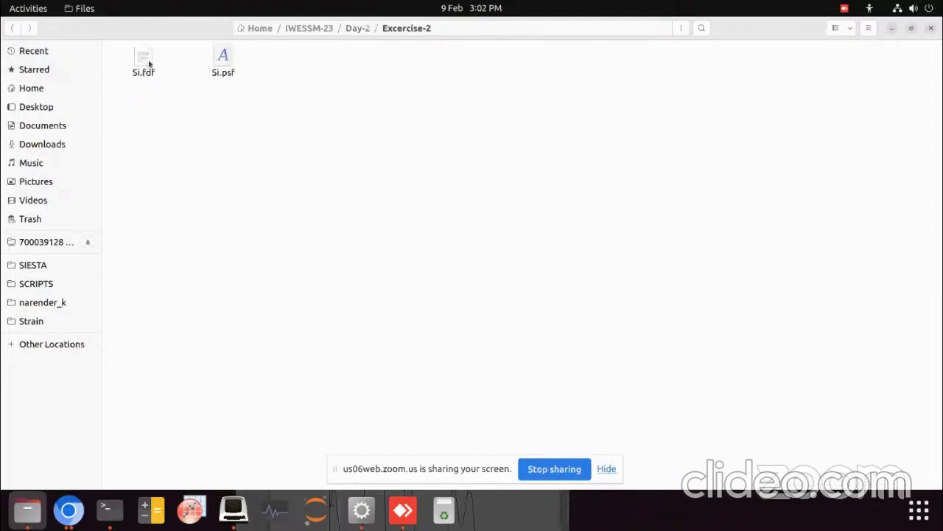
click(147, 60)
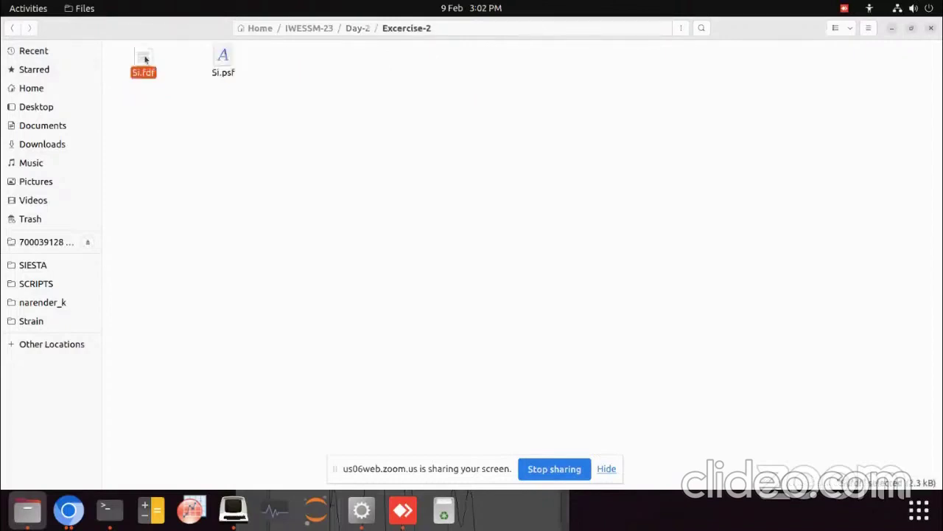
Step: Return to the T-2 folder and stop sharing the screen in the Zoom meeting
click(12, 28)
double_click(211, 62)
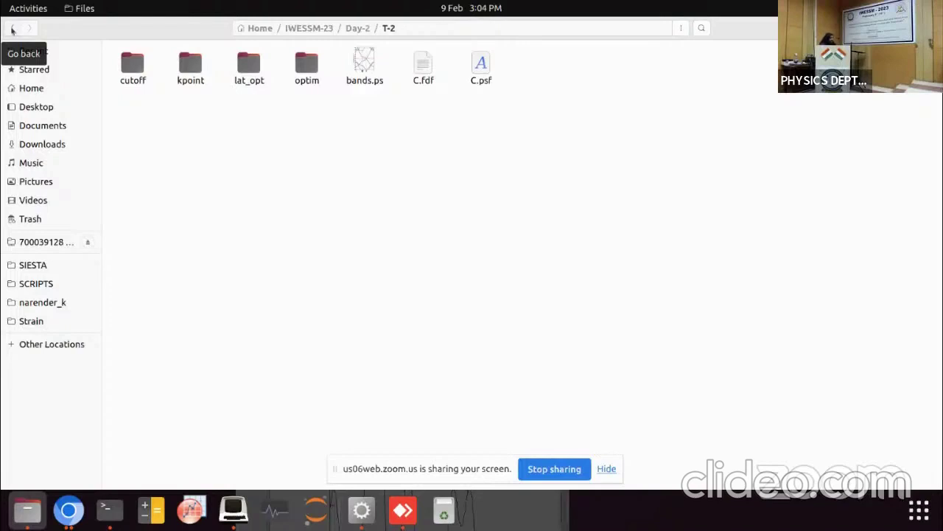
click(567, 464)
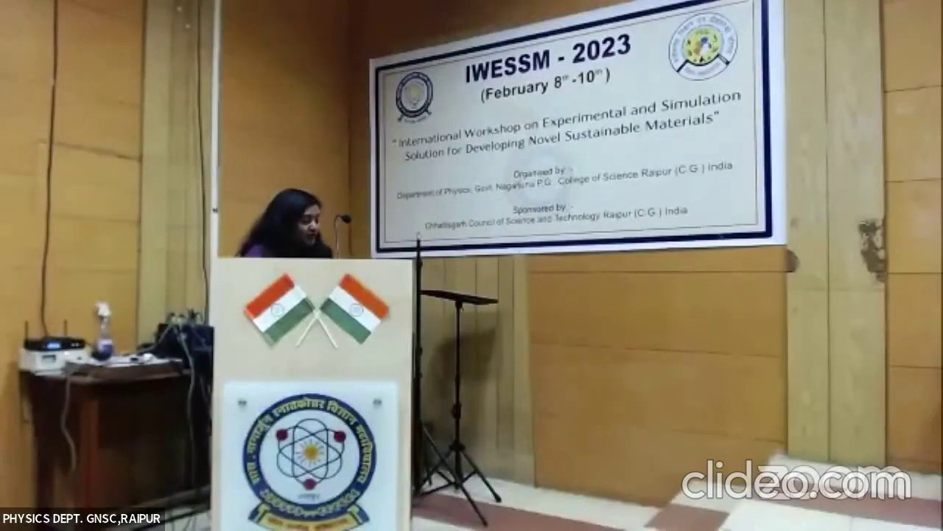